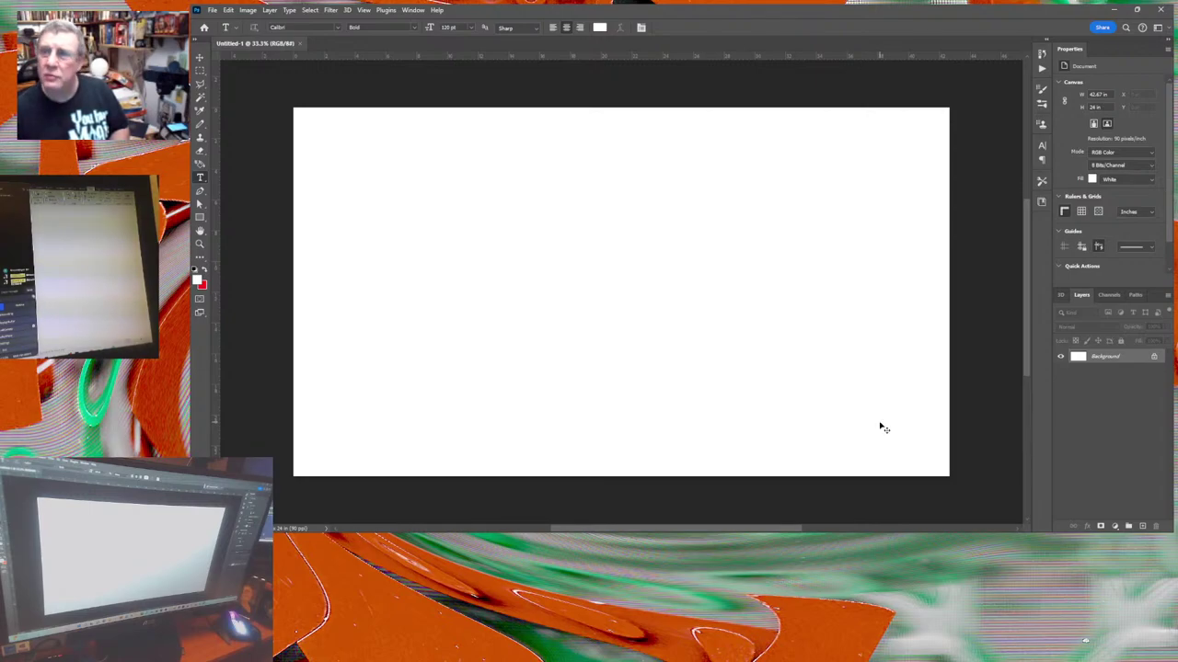
# Fit the blank canvas to the work area and select the whole canvas.
pyautogui.hotkey('ctrl', '0')
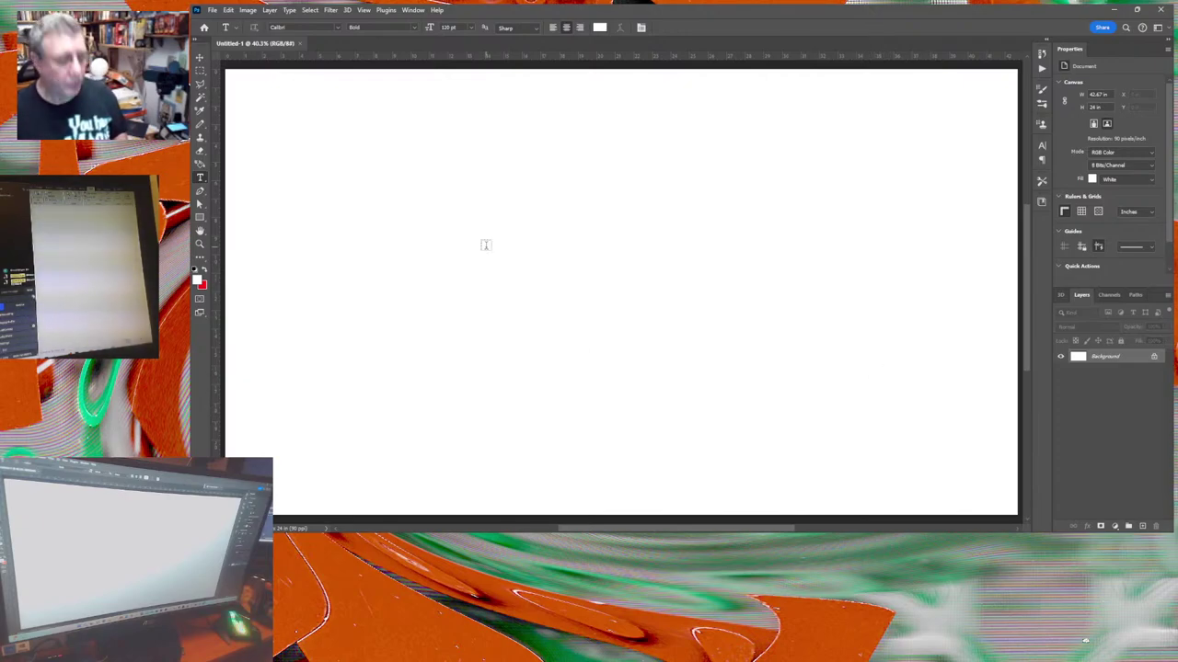
pyautogui.hotkey('ctrl', 'a')
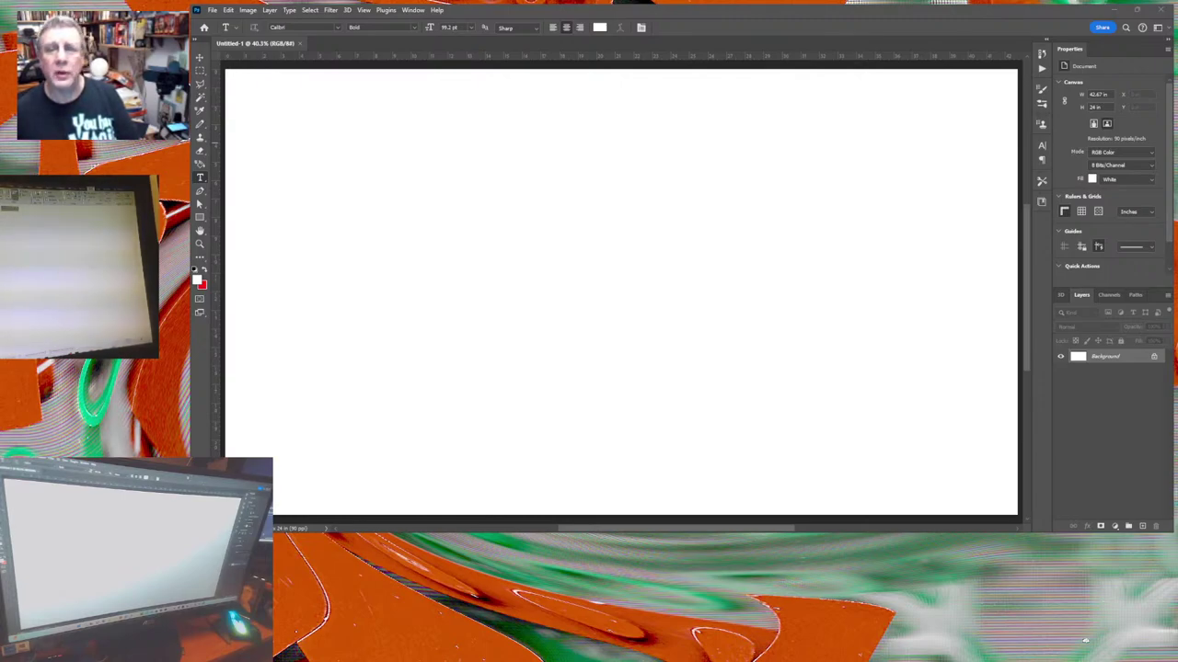
# Select the whole canvas and Generative Fill it with a starry space image on a 'Space and stars' layer.
pyautogui.hotkey('ctrl', 'a')
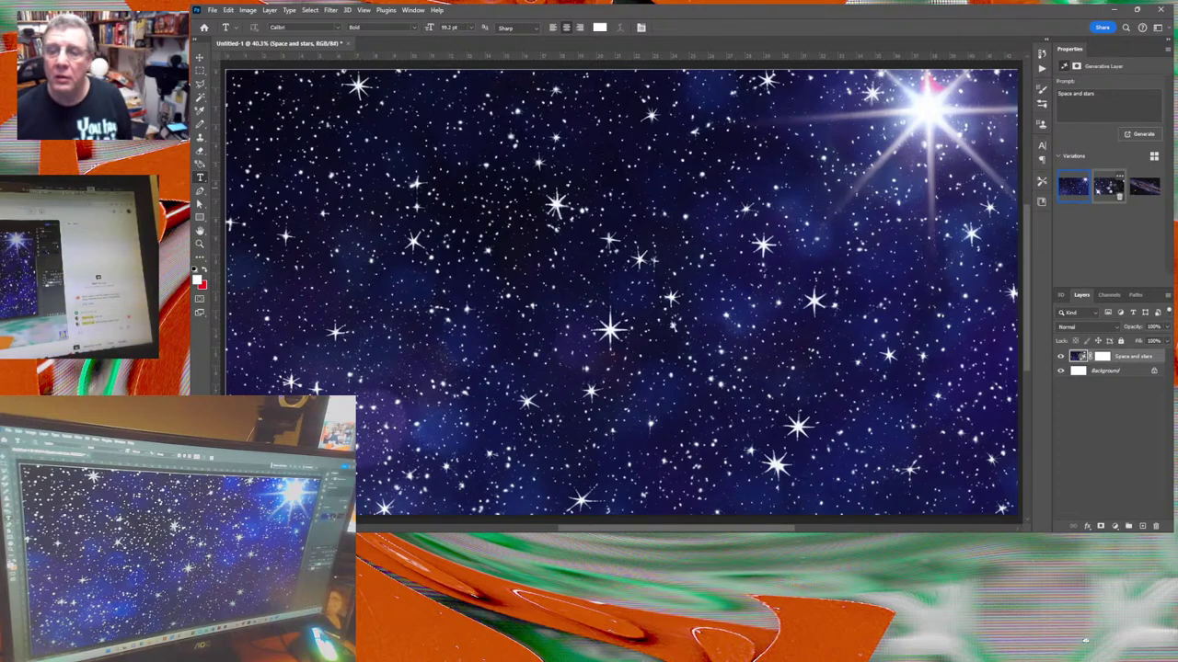
# Preview the blue starfield, darker starfield and Milky Way variations in turn.
pyautogui.click(1103, 190)
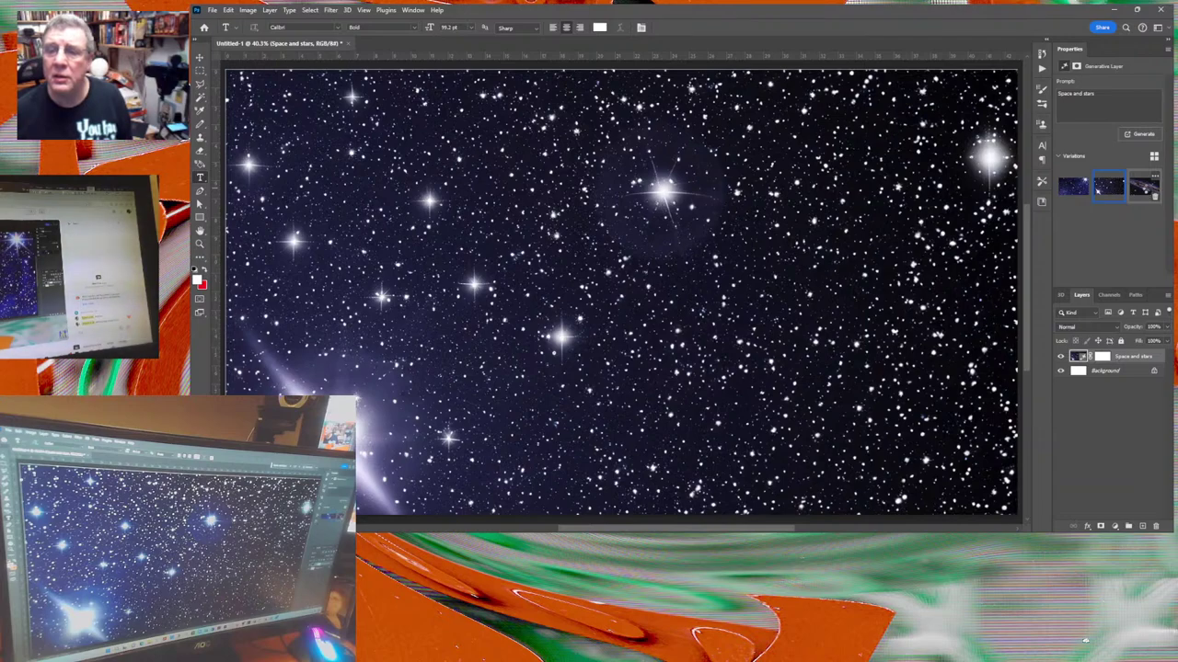
pyautogui.click(1144, 190)
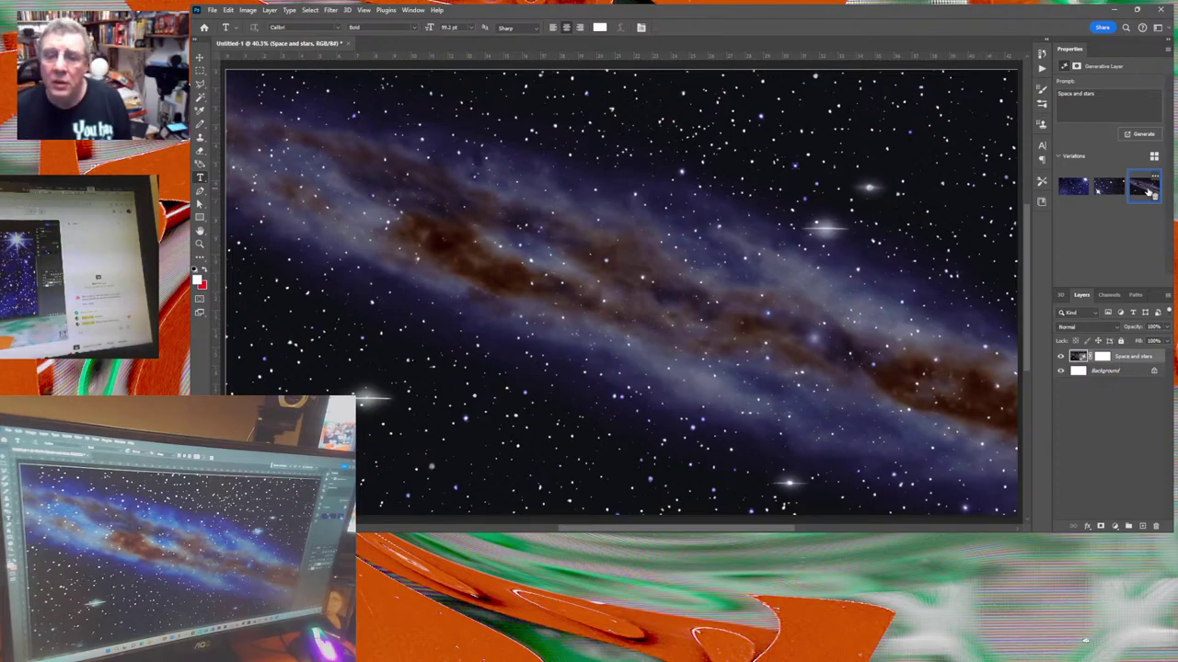
pyautogui.click(1074, 188)
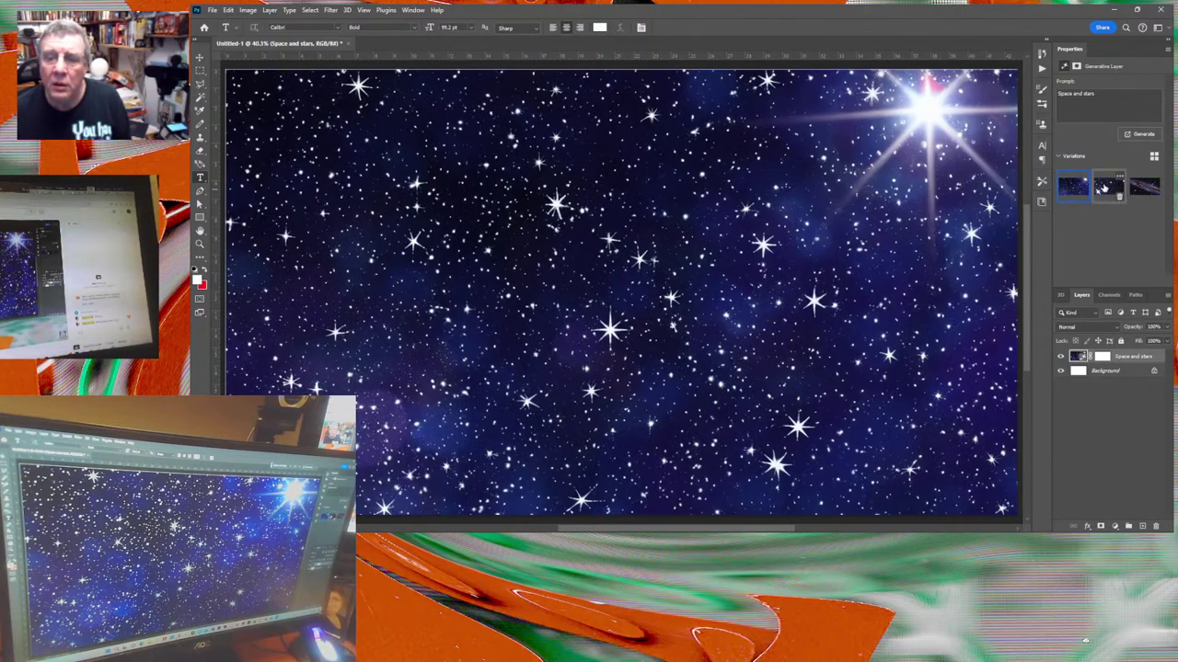
pyautogui.click(1102, 187)
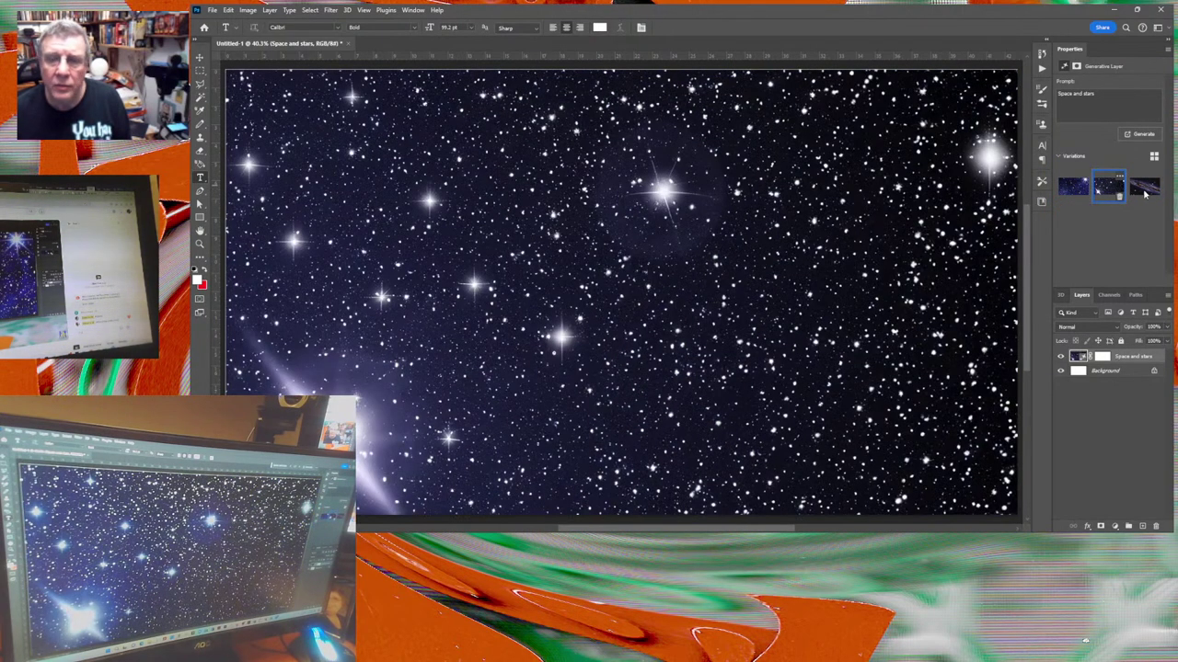
pyautogui.click(1145, 186)
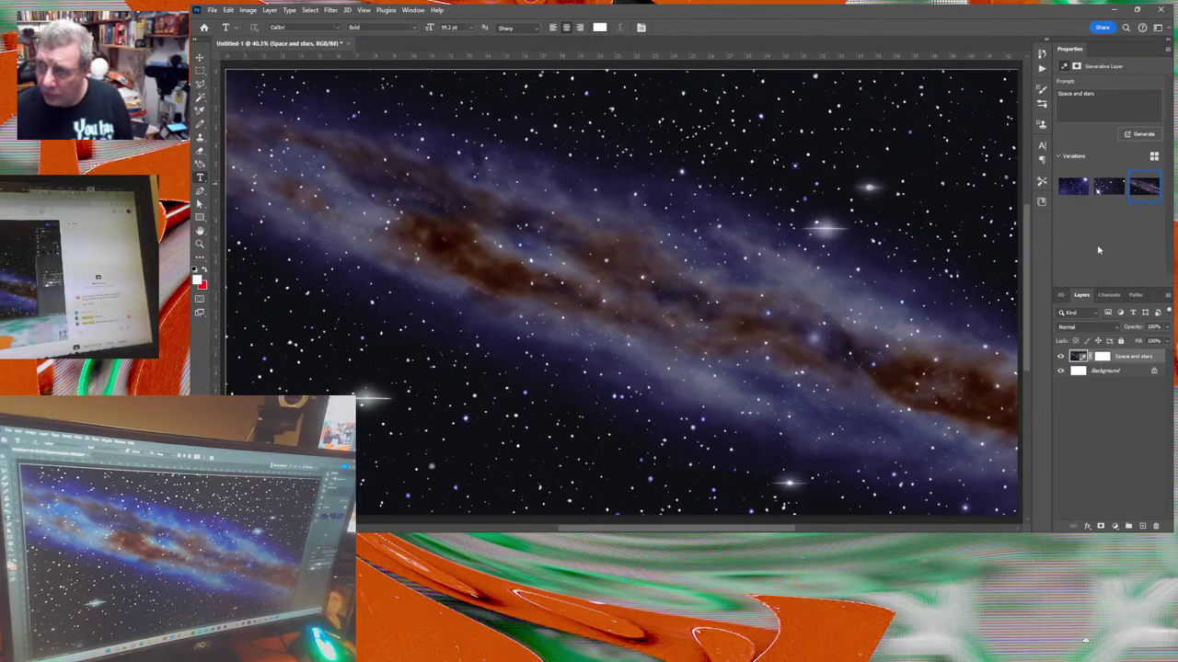
pyautogui.click(1074, 186)
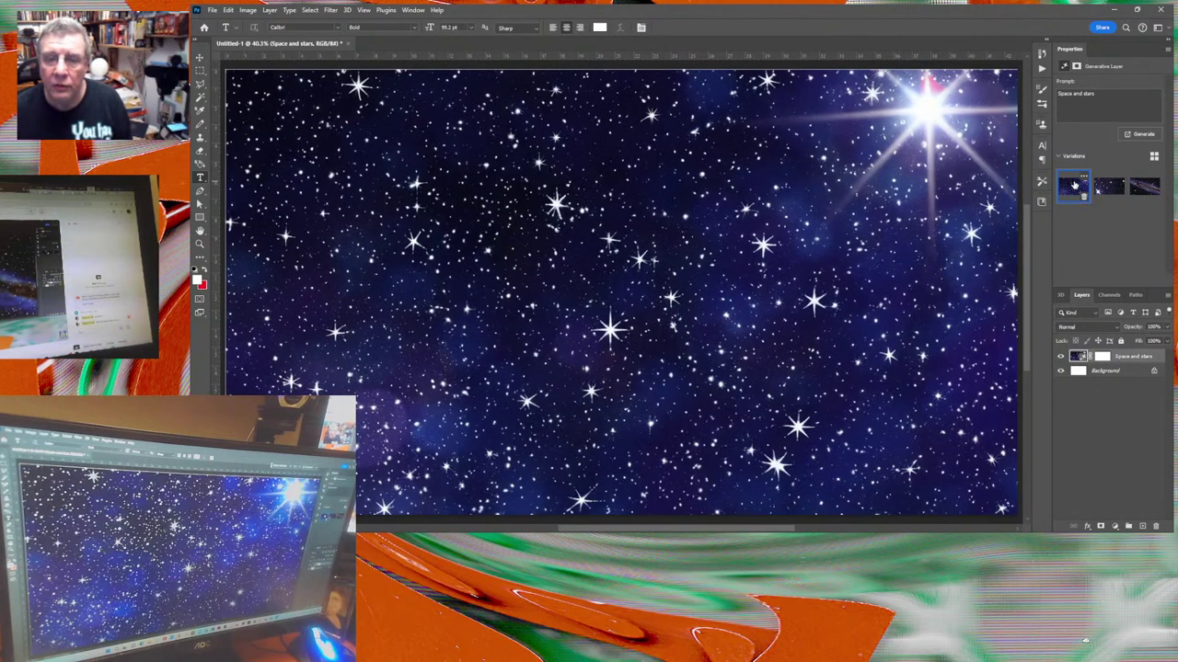
pyautogui.click(1109, 189)
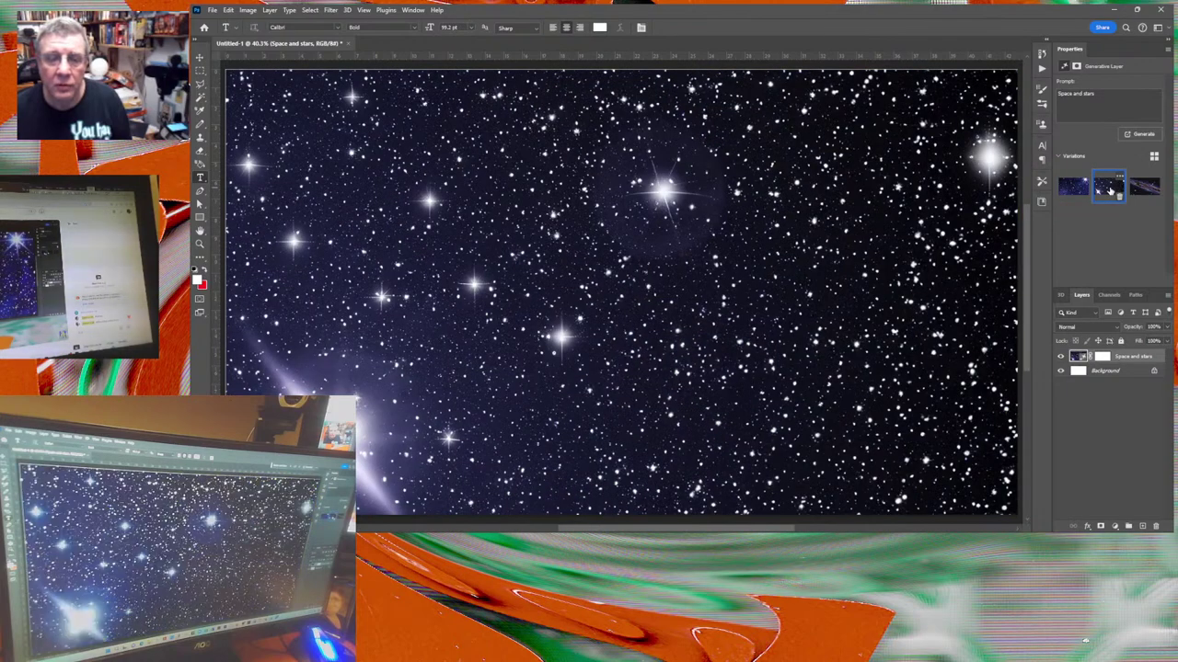
pyautogui.click(1150, 189)
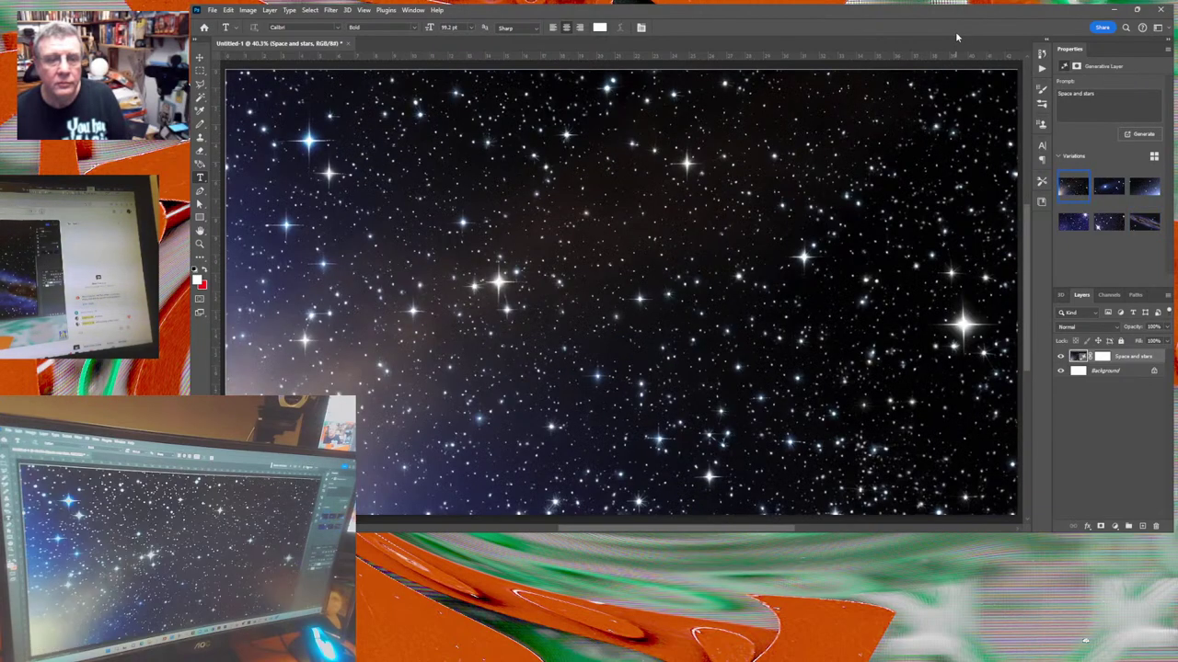
# Compare the spiral galaxy and plain blue starfield variations.
pyautogui.click(1107, 190)
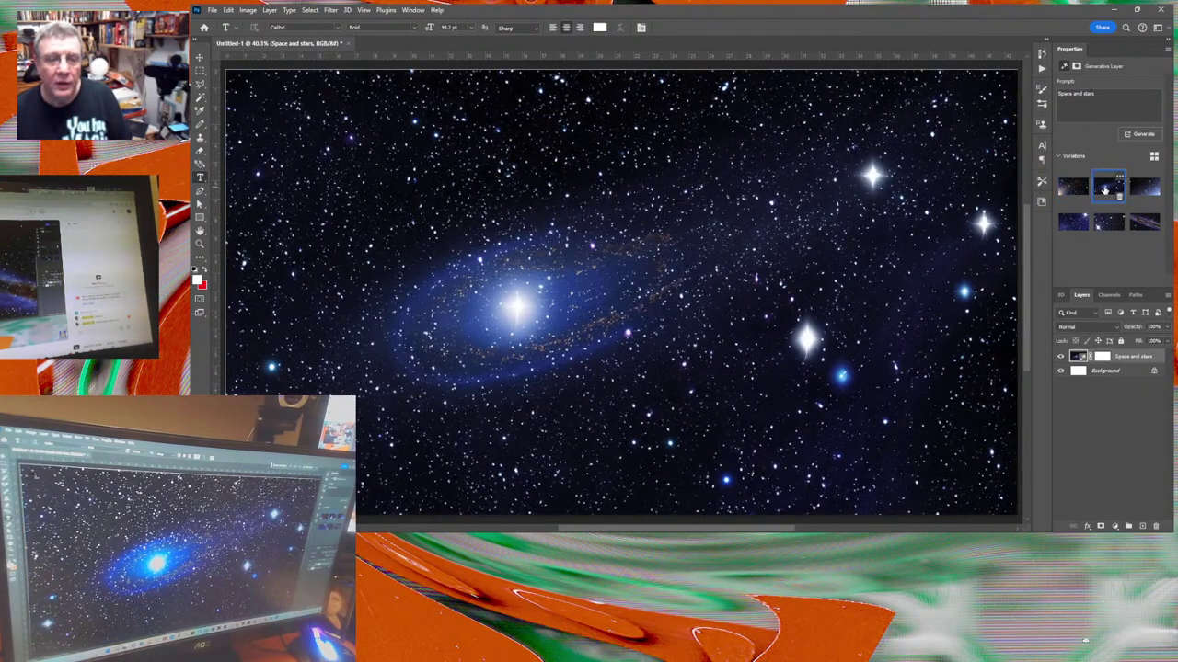
pyautogui.click(1144, 188)
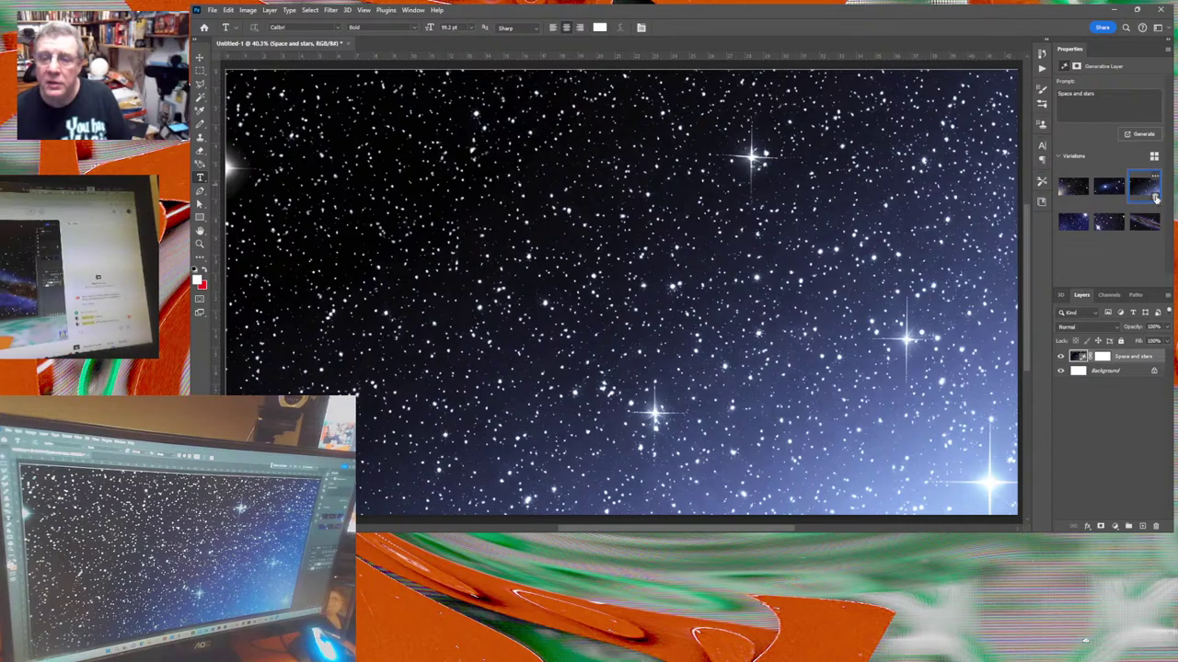
pyautogui.click(1103, 195)
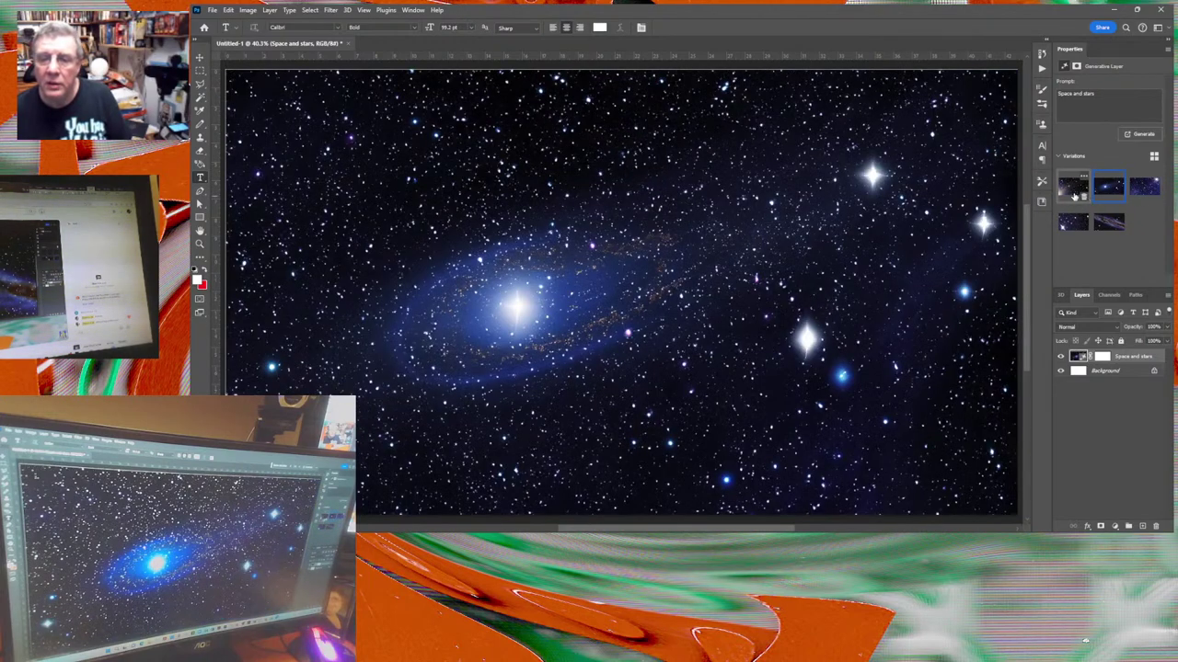
pyautogui.click(1074, 193)
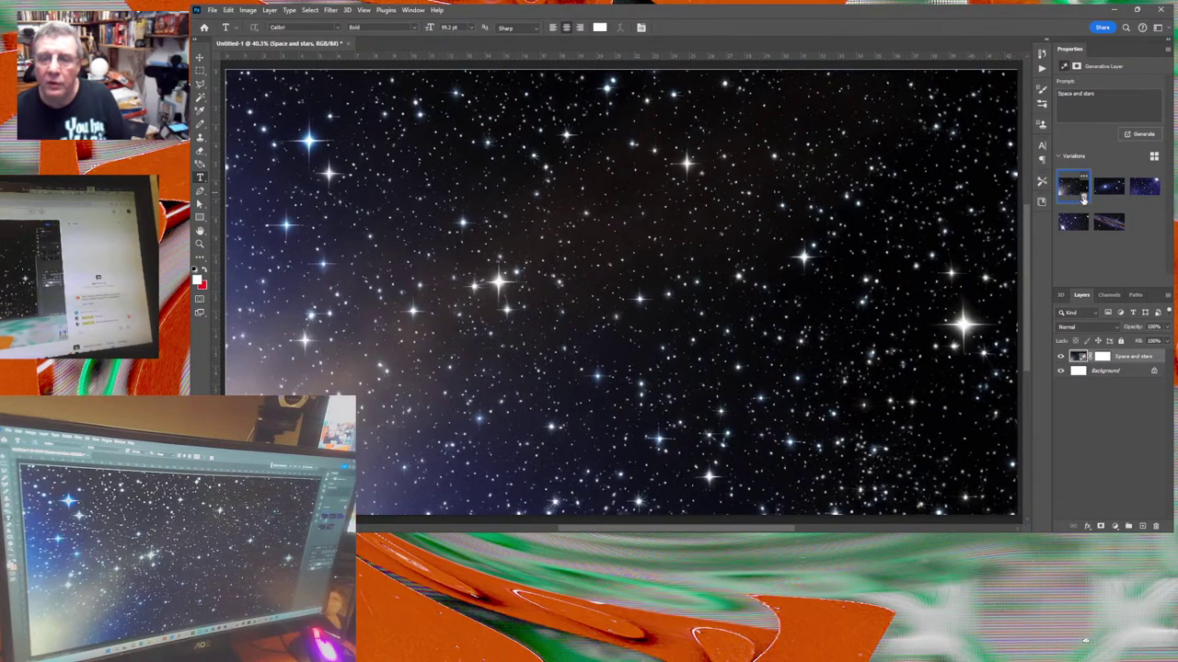
# Delete the unwanted starfield variation and show the blue starfield with the large flare.
pyautogui.click(1083, 196)
pyautogui.click(1116, 230)
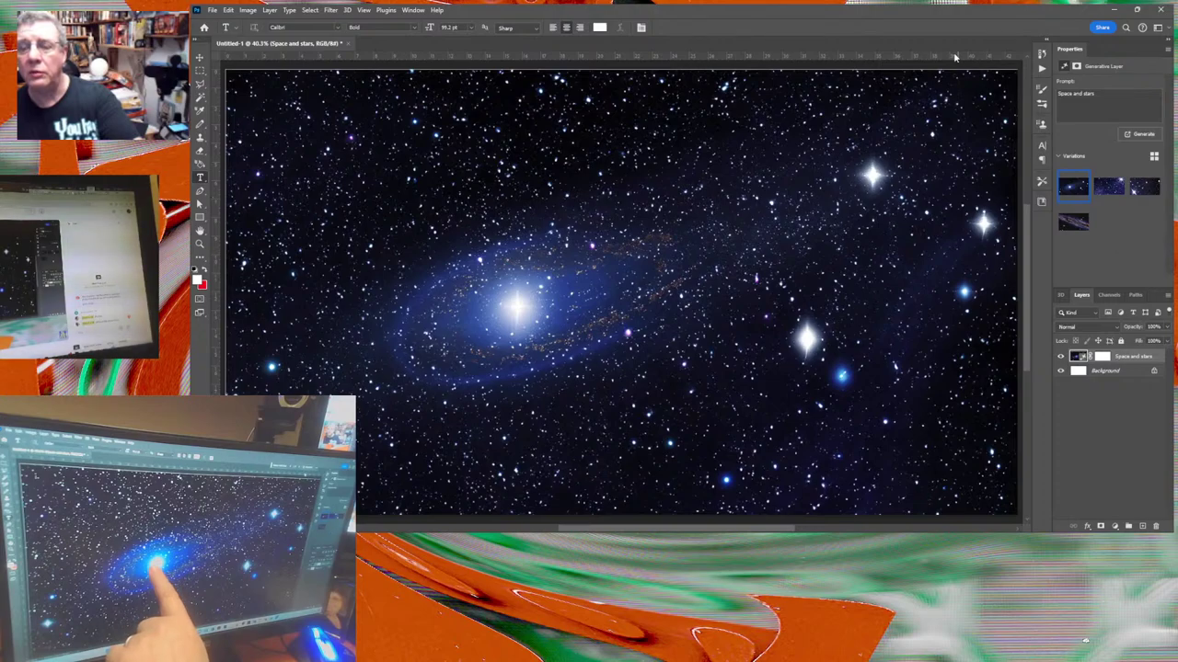
pyautogui.moveTo(1108, 188)
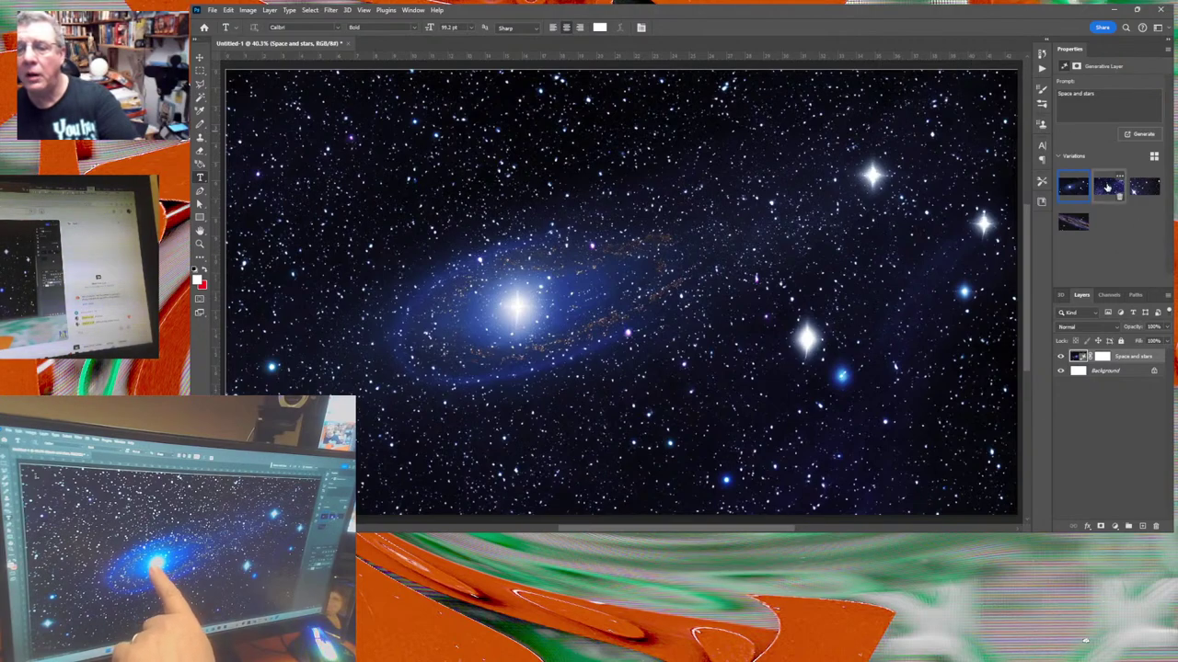
pyautogui.click(1107, 187)
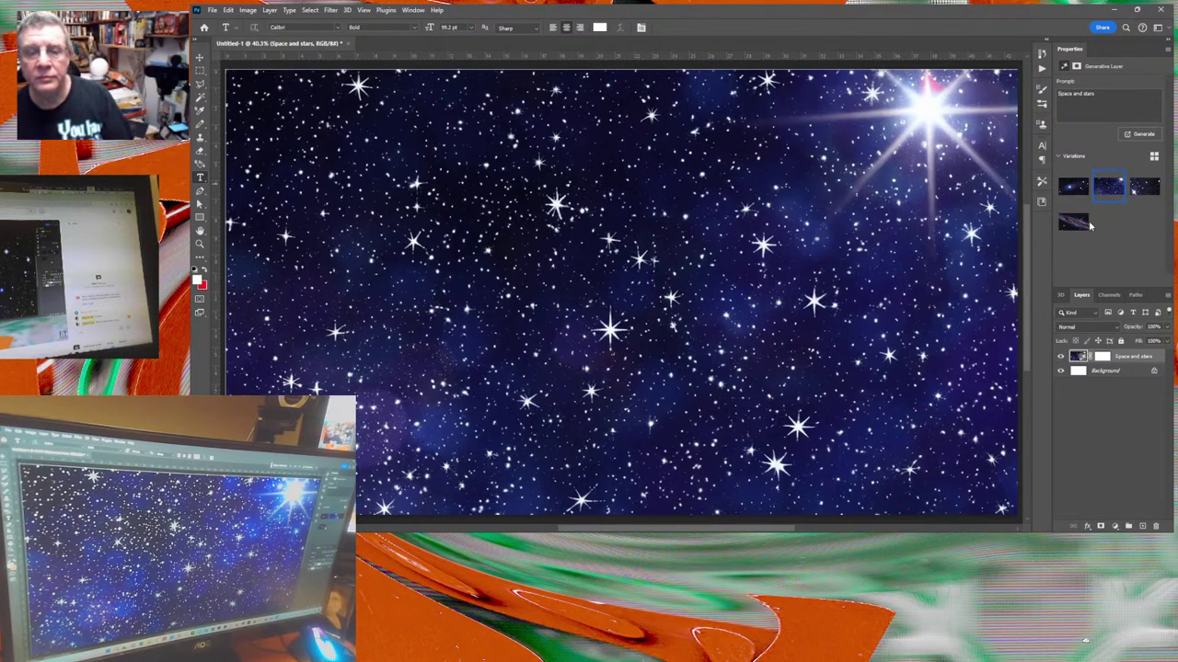
# Preview the darker starfield variation, then show the Milky Way band variation.
pyautogui.moveTo(1087, 224)
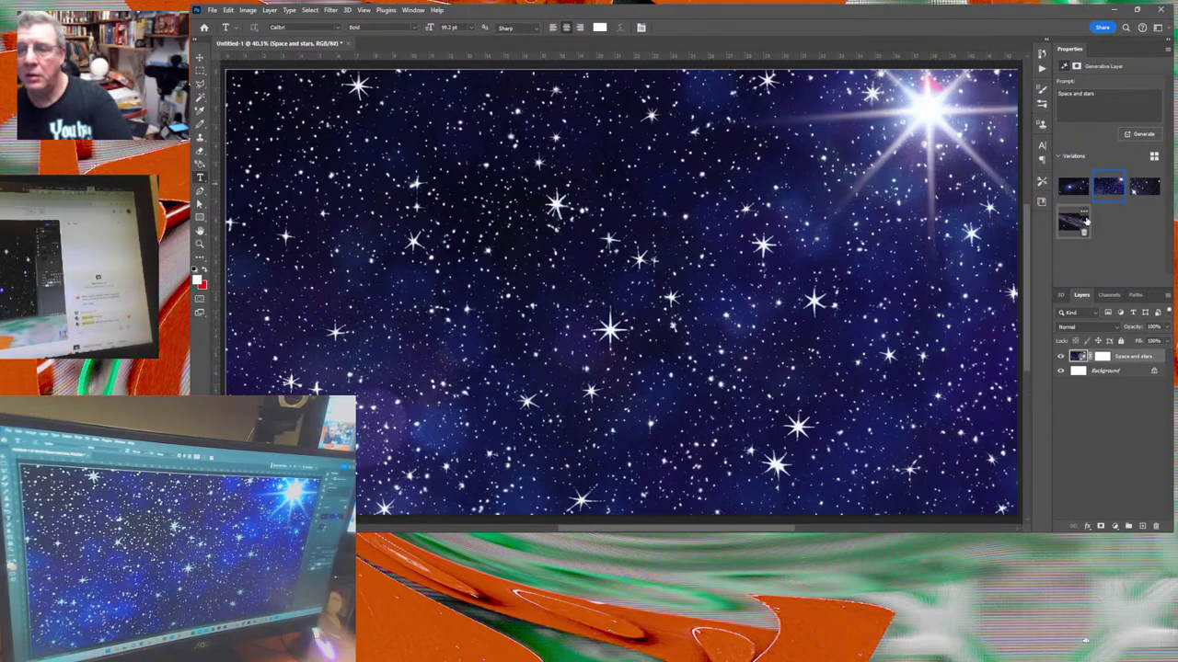
pyautogui.moveTo(1143, 190)
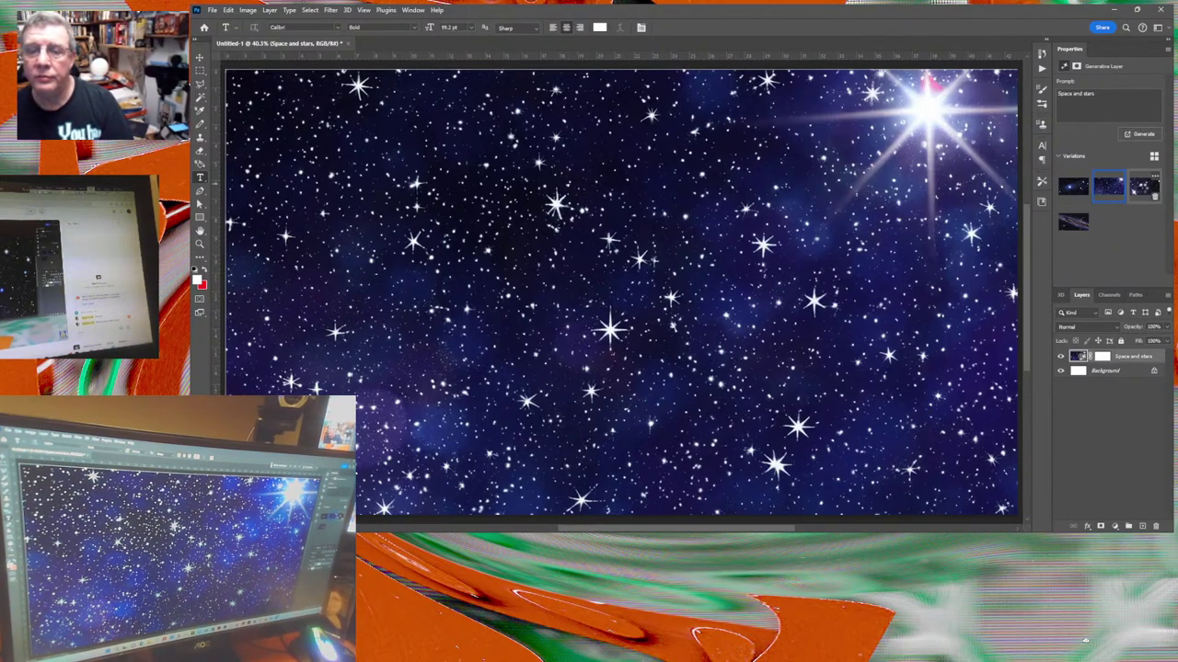
pyautogui.click(1143, 189)
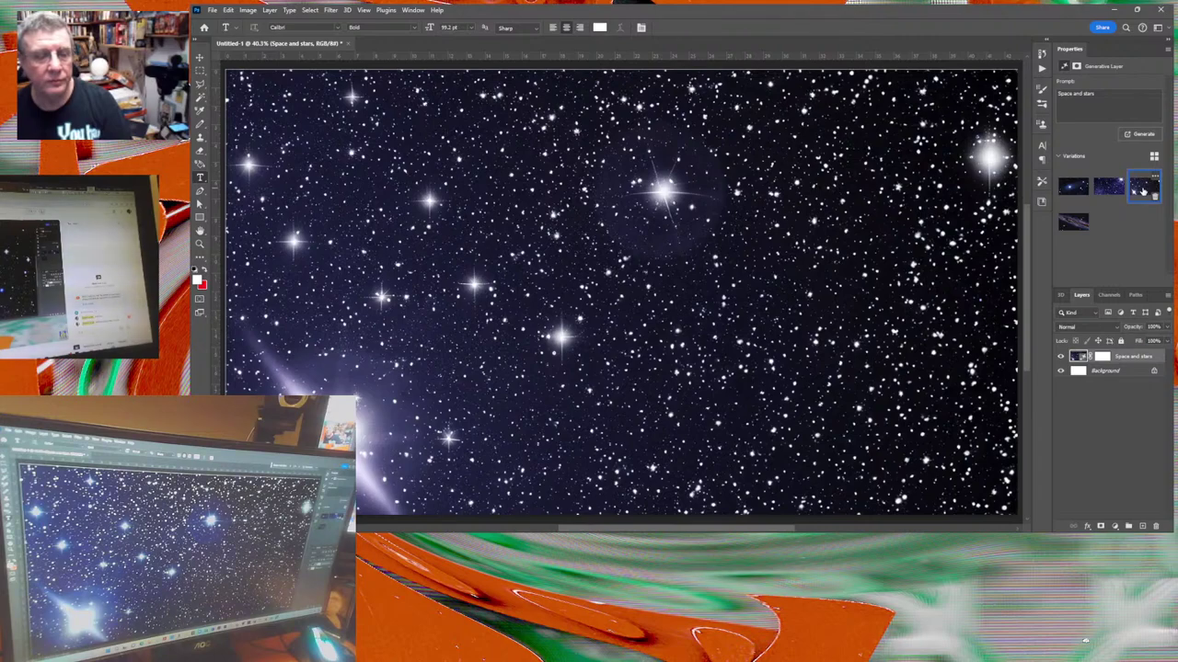
pyautogui.click(1067, 224)
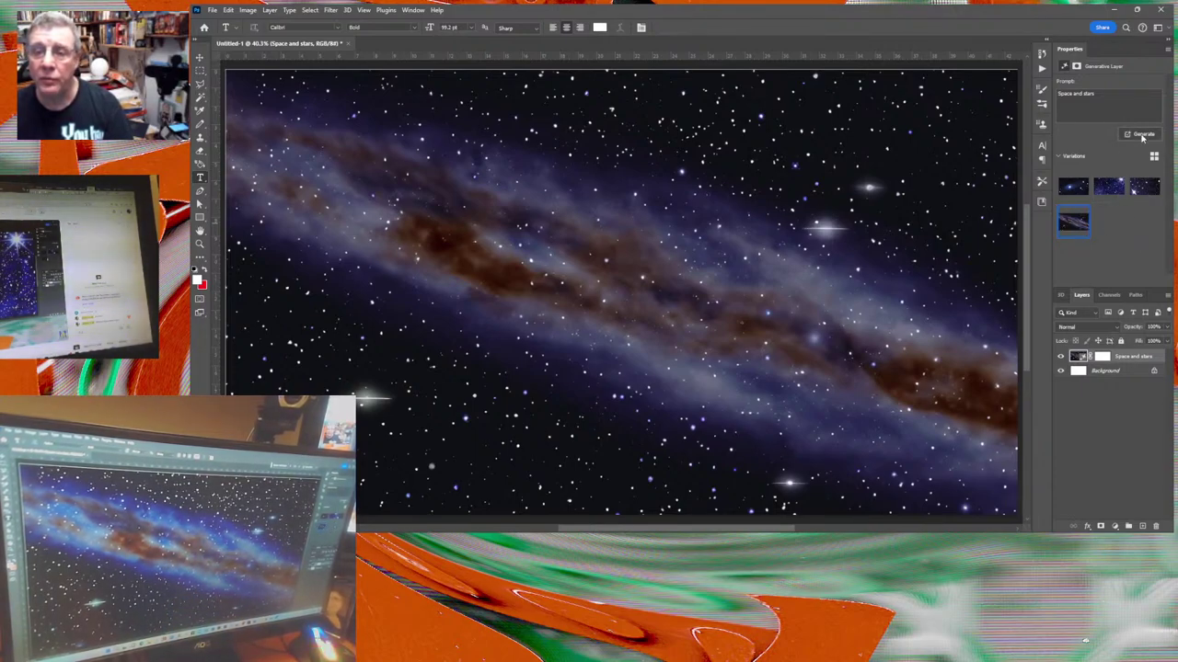
# Generate three more variations, keep the Milky Way band, and delete the fourth alternative.
pyautogui.click(1142, 135)
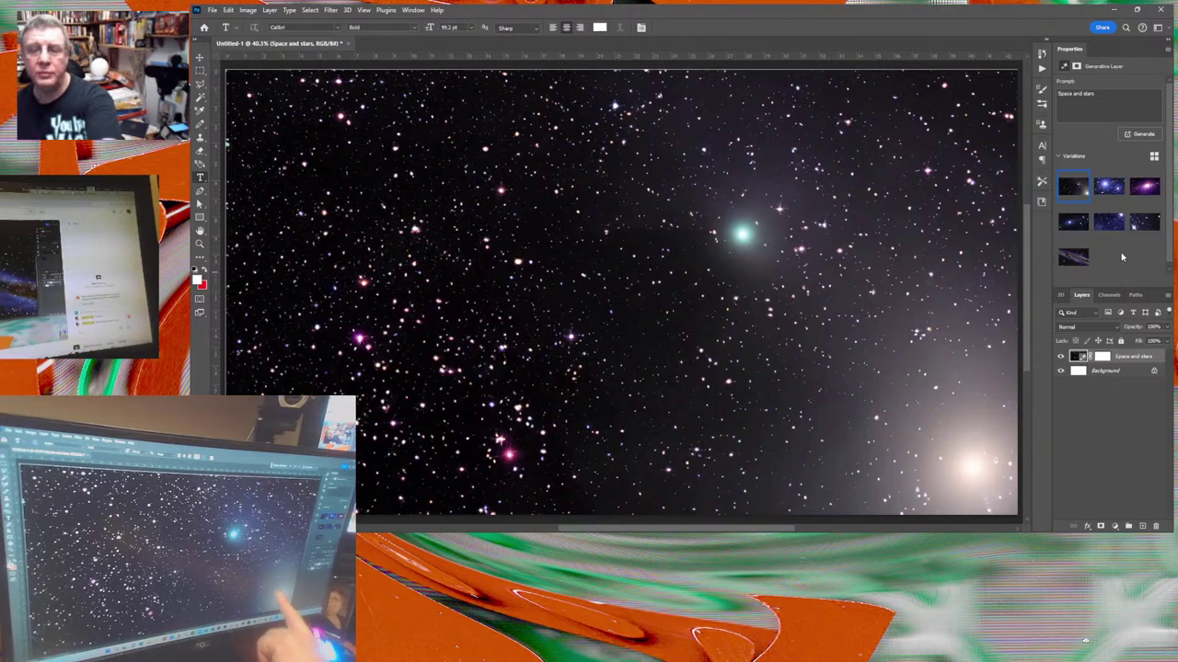
pyautogui.moveTo(1112, 186)
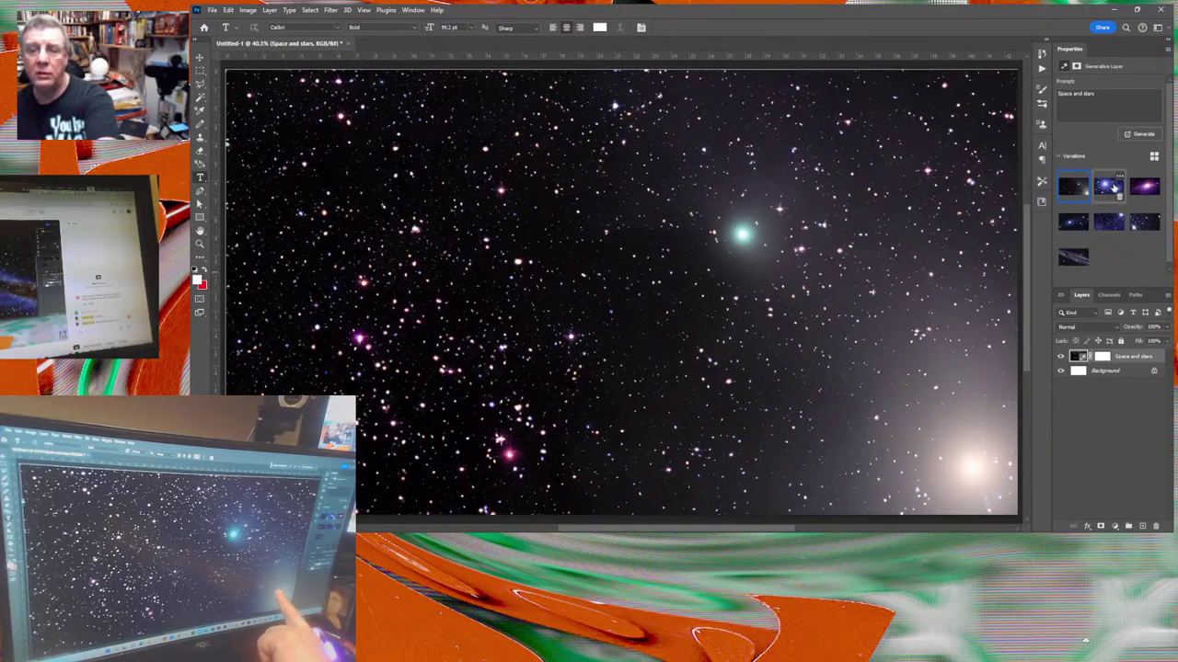
pyautogui.click(1113, 187)
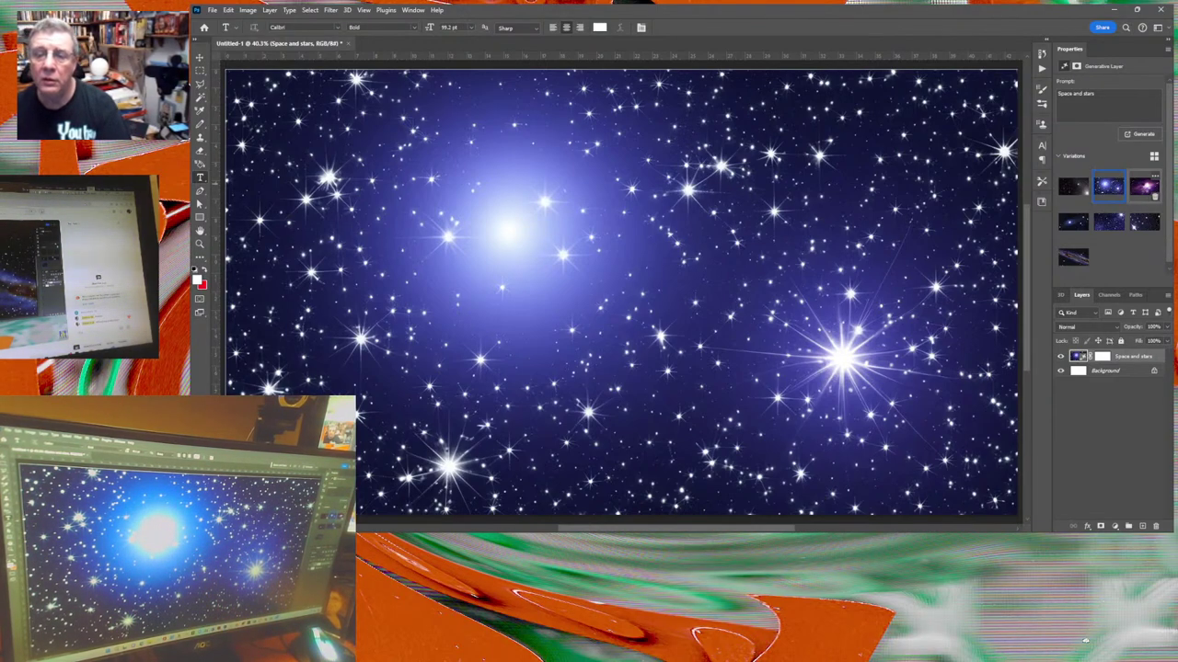
pyautogui.click(1144, 190)
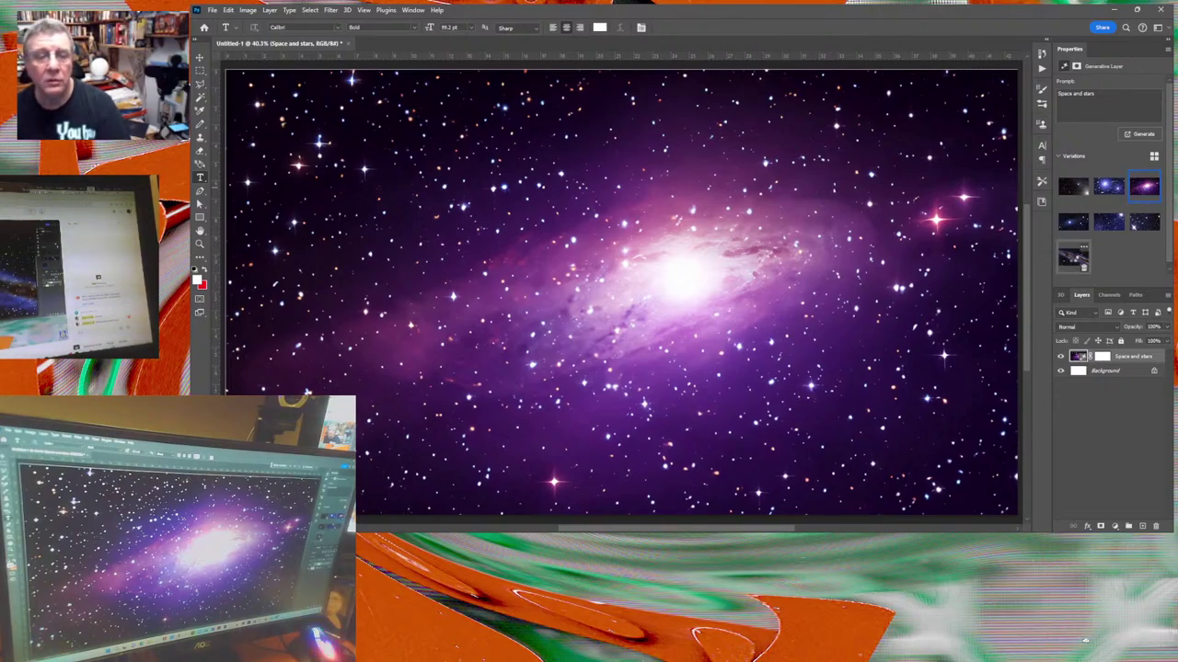
pyautogui.click(1073, 260)
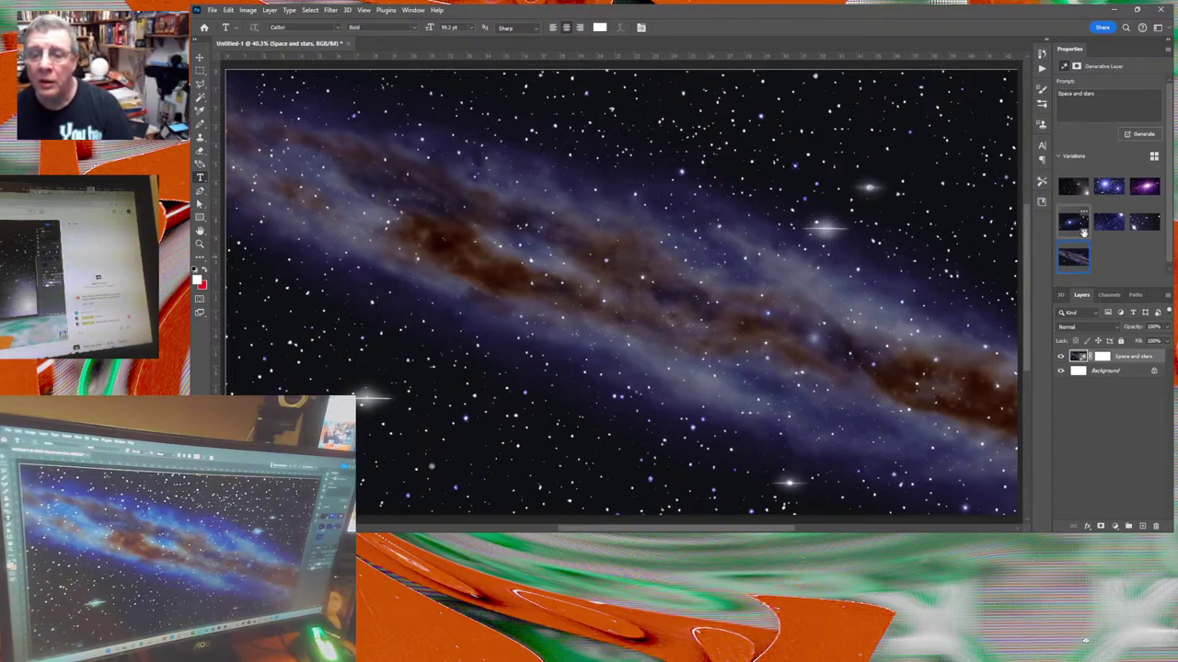
pyautogui.click(1084, 214)
pyautogui.click(1095, 237)
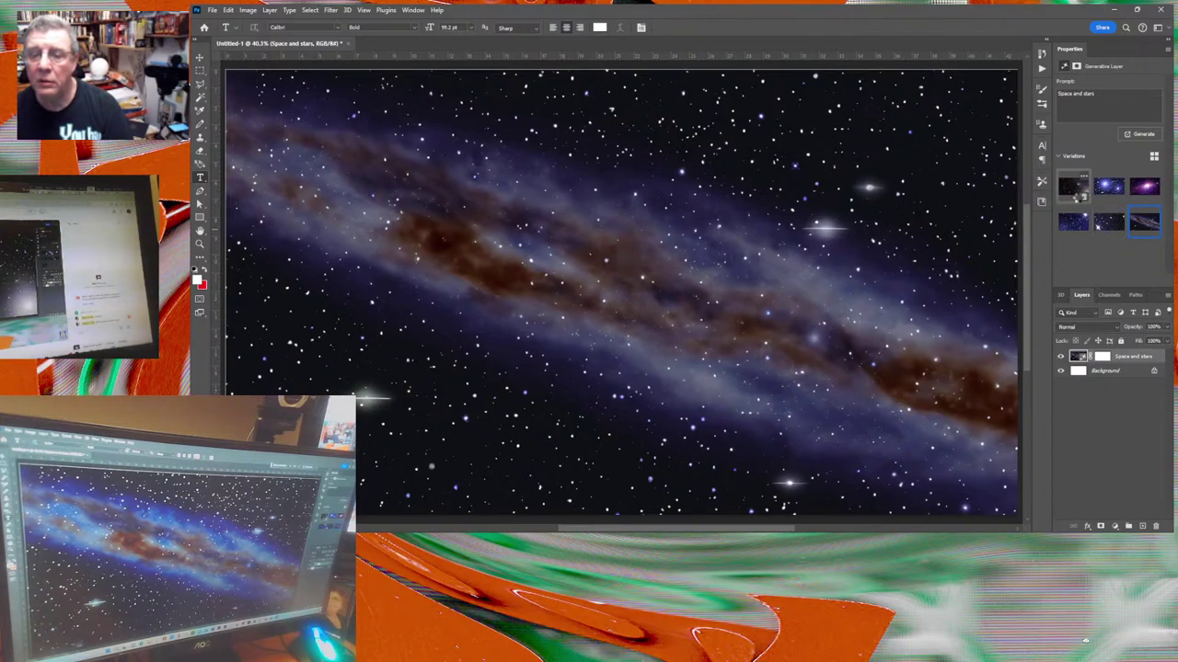
# Delete the comet, blue-glow, galaxy, bright-star and starfield variations, keeping only the nebula.
pyautogui.click(1081, 195)
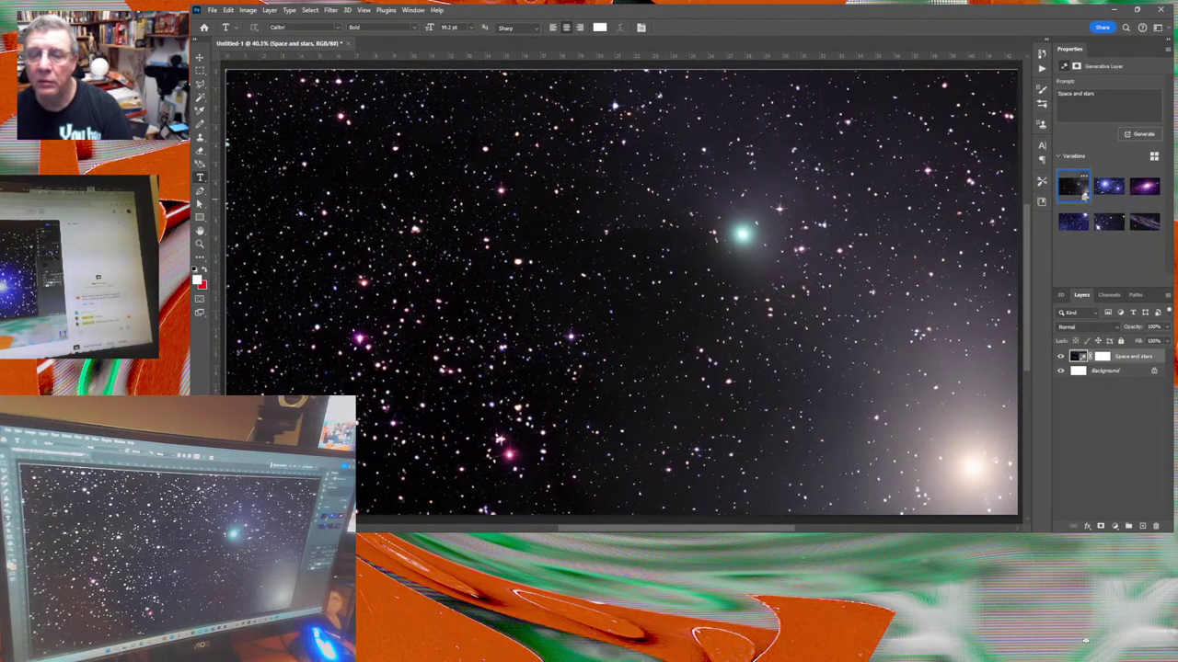
pyautogui.click(1083, 196)
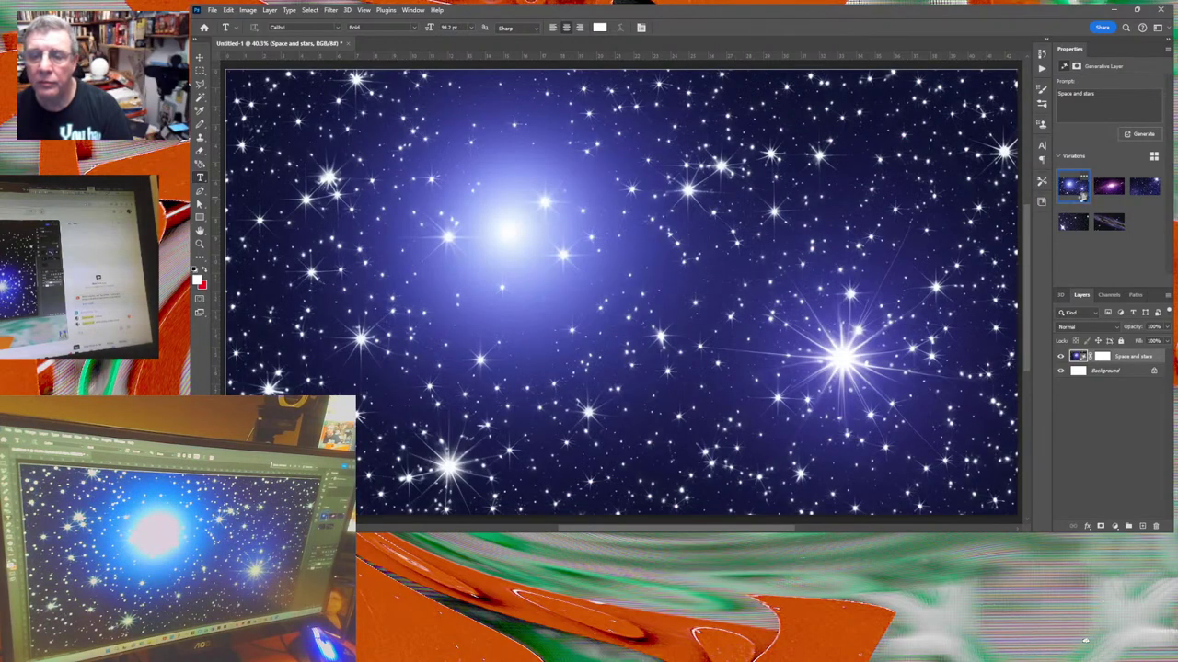
pyautogui.click(1083, 195)
pyautogui.click(1083, 197)
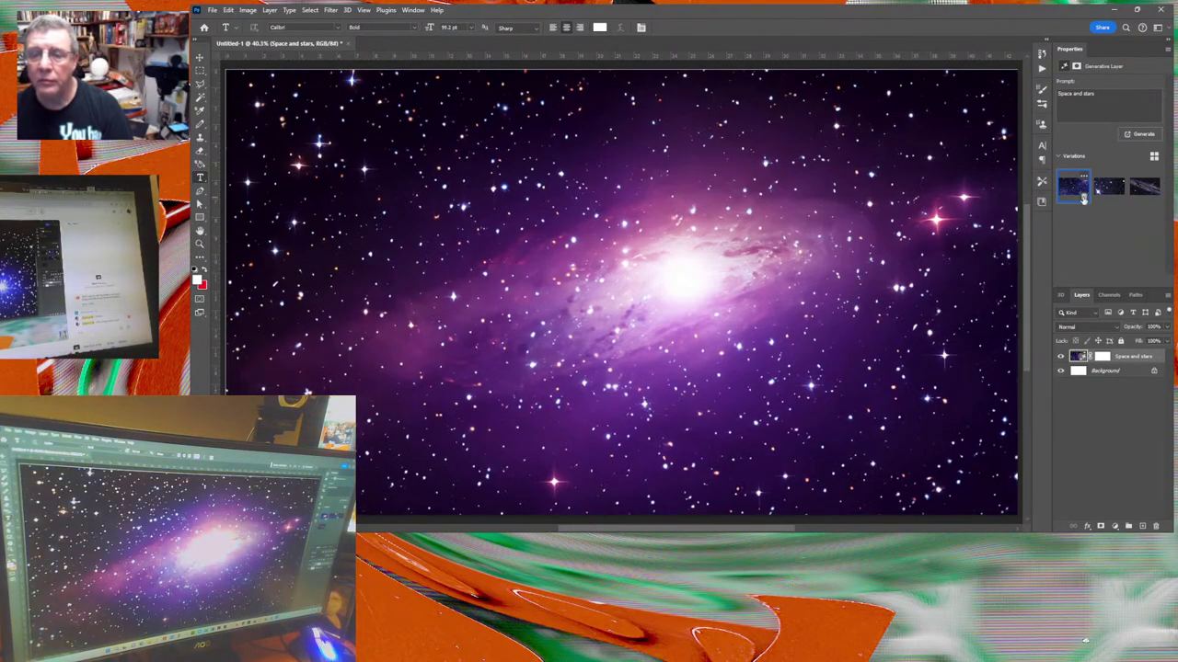
pyautogui.click(1083, 196)
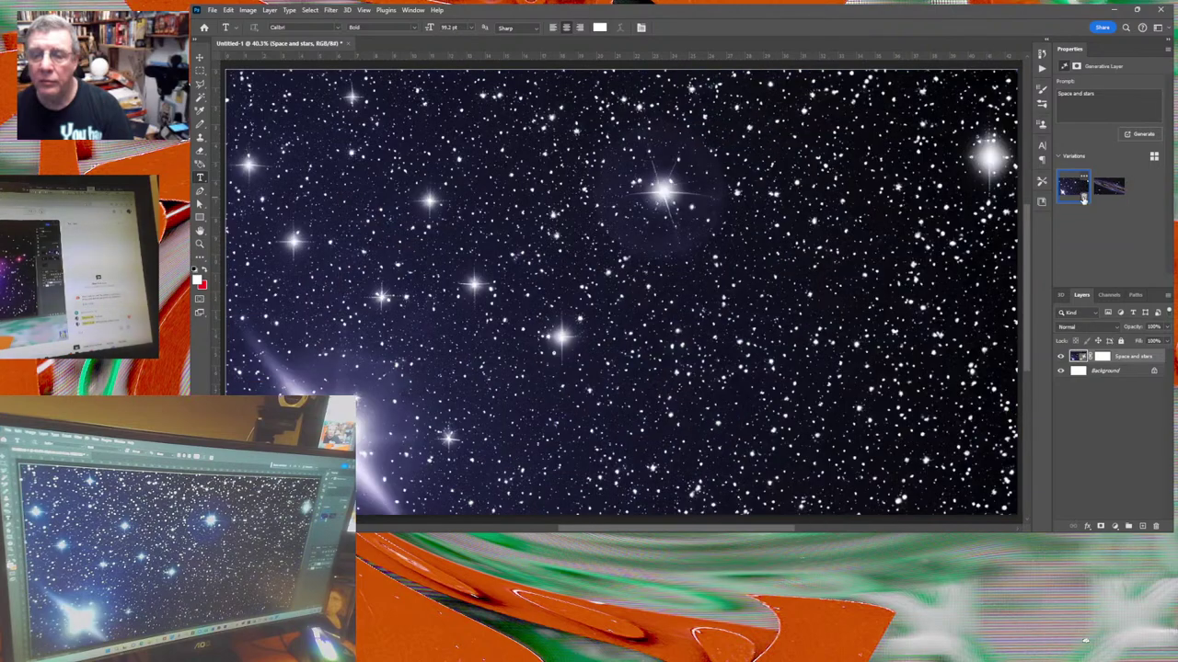
pyautogui.click(1083, 197)
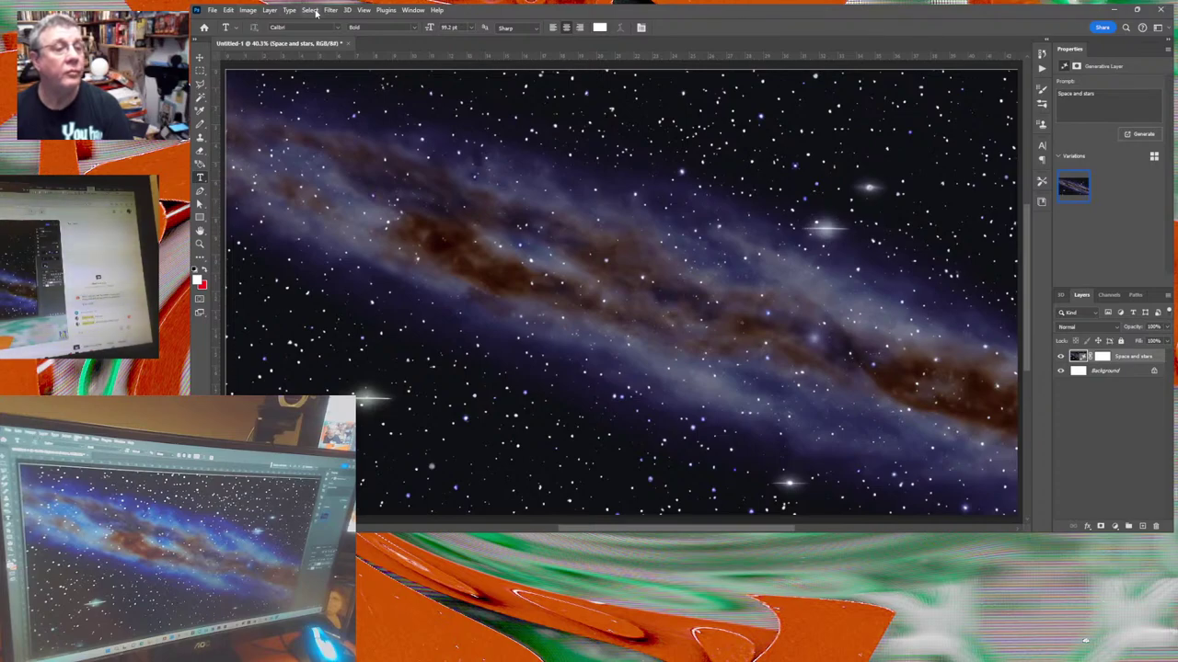
# Flatten the image into a single Background layer.
pyautogui.click(270, 10)
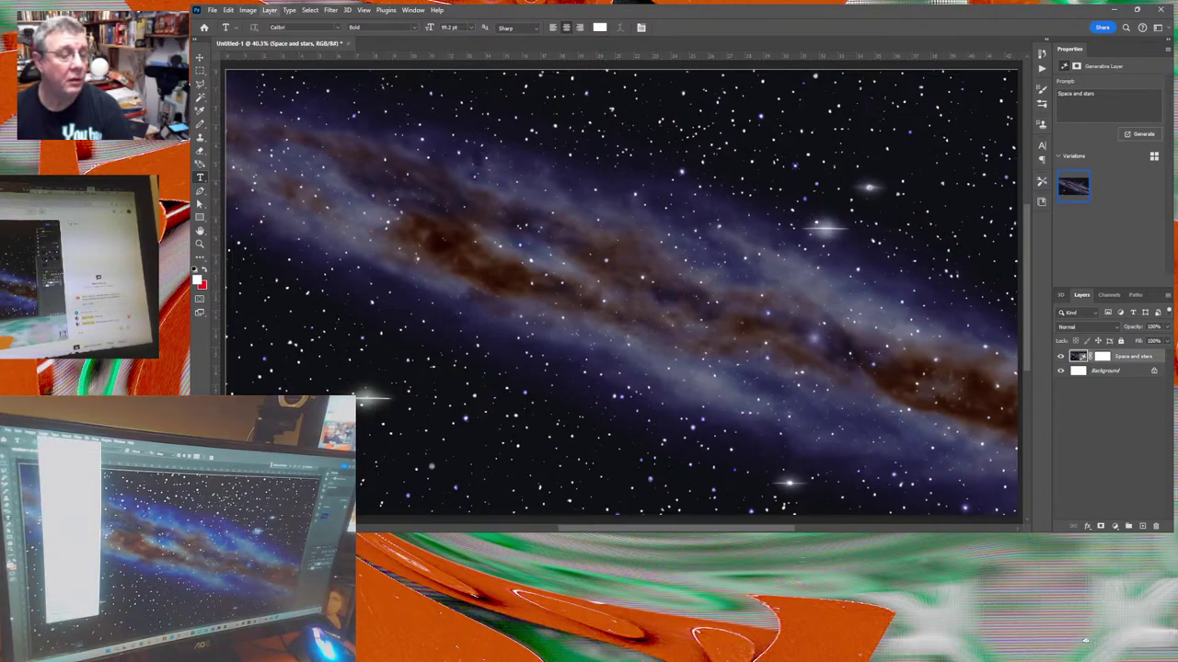
pyautogui.click(542, 166)
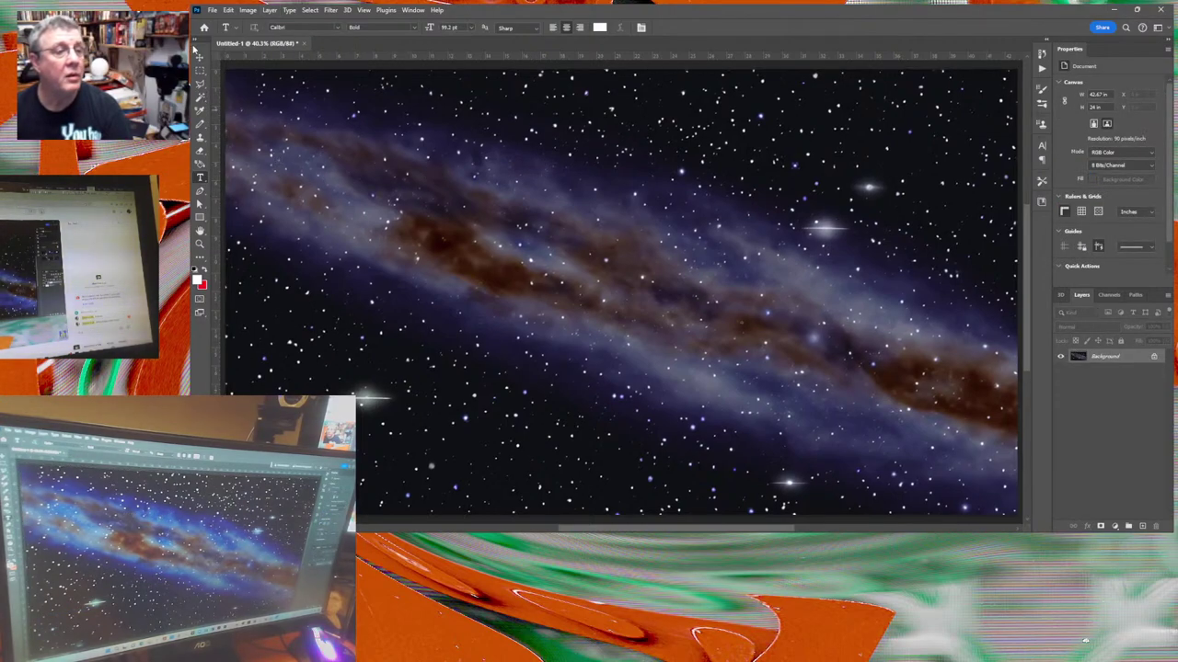
pyautogui.press('v')
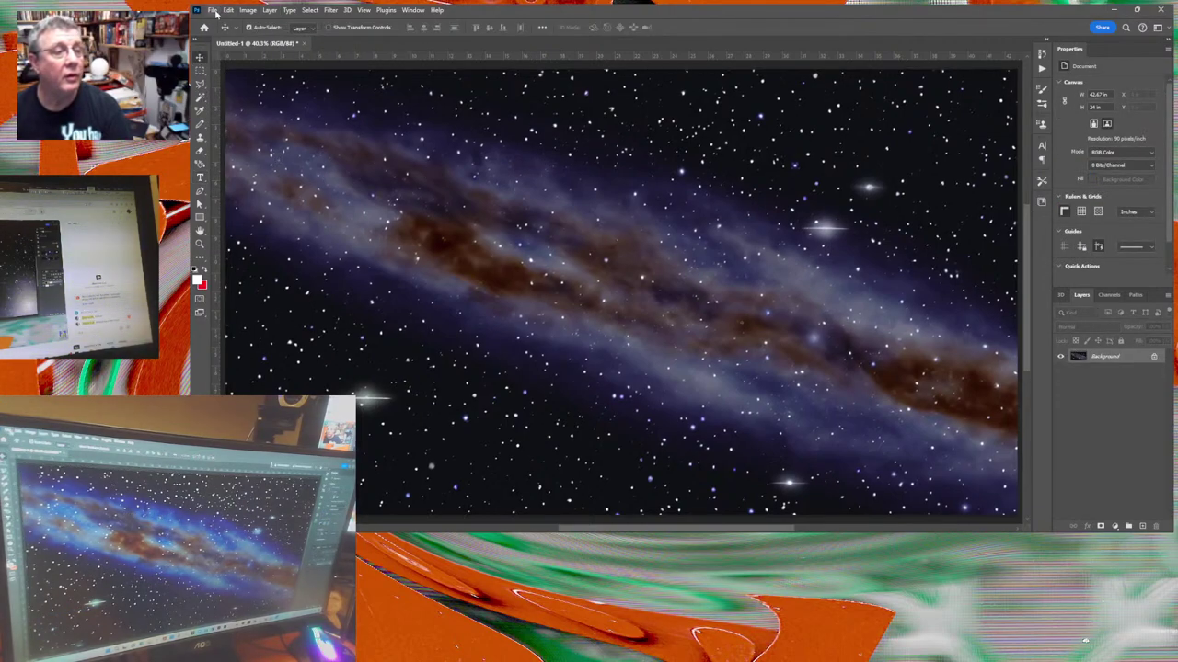
pyautogui.click(214, 10)
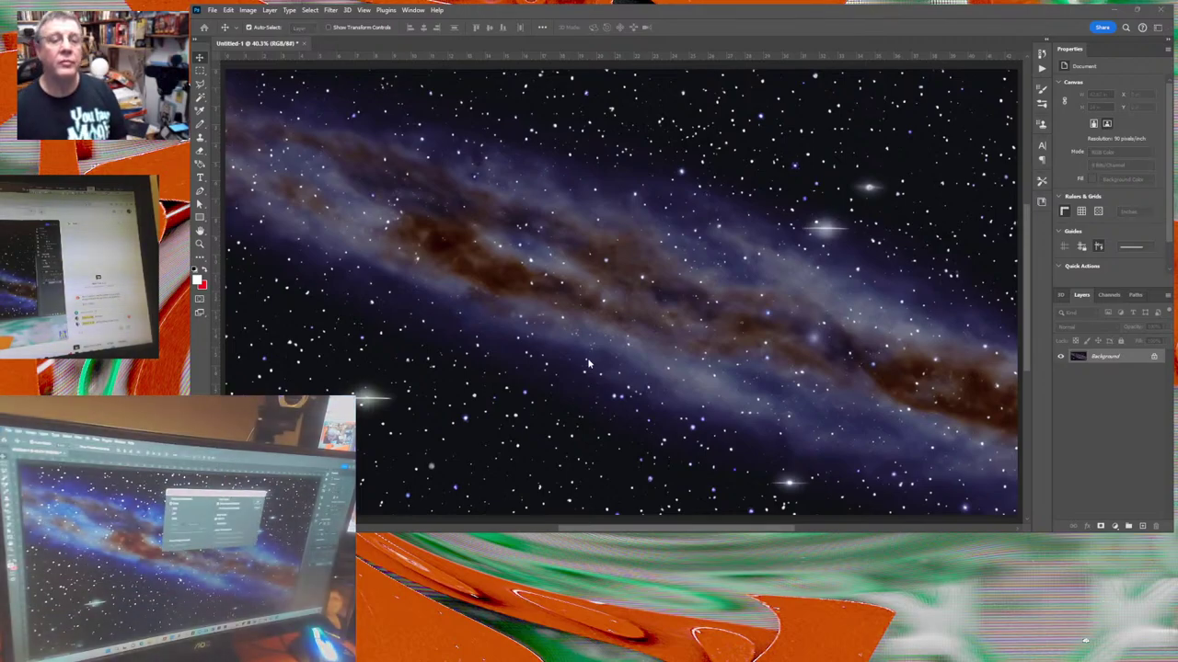
# Save as Space background texture.tif, close the document, and dismiss the File menu.
pyautogui.click(807, 145)
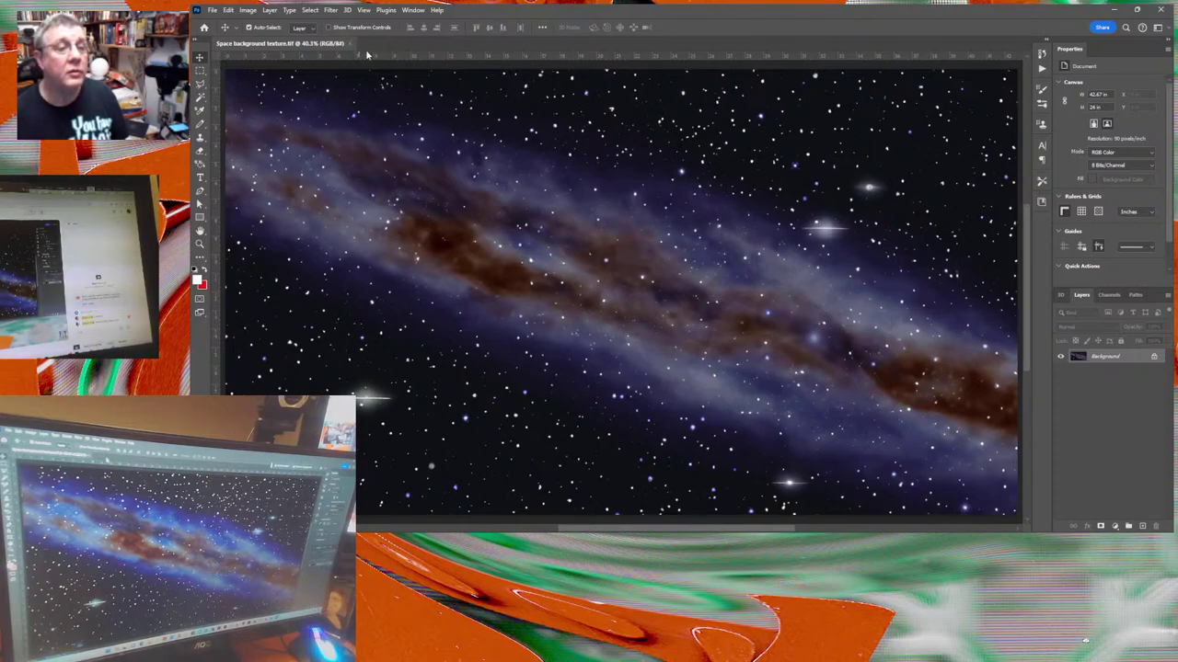
pyautogui.click(350, 44)
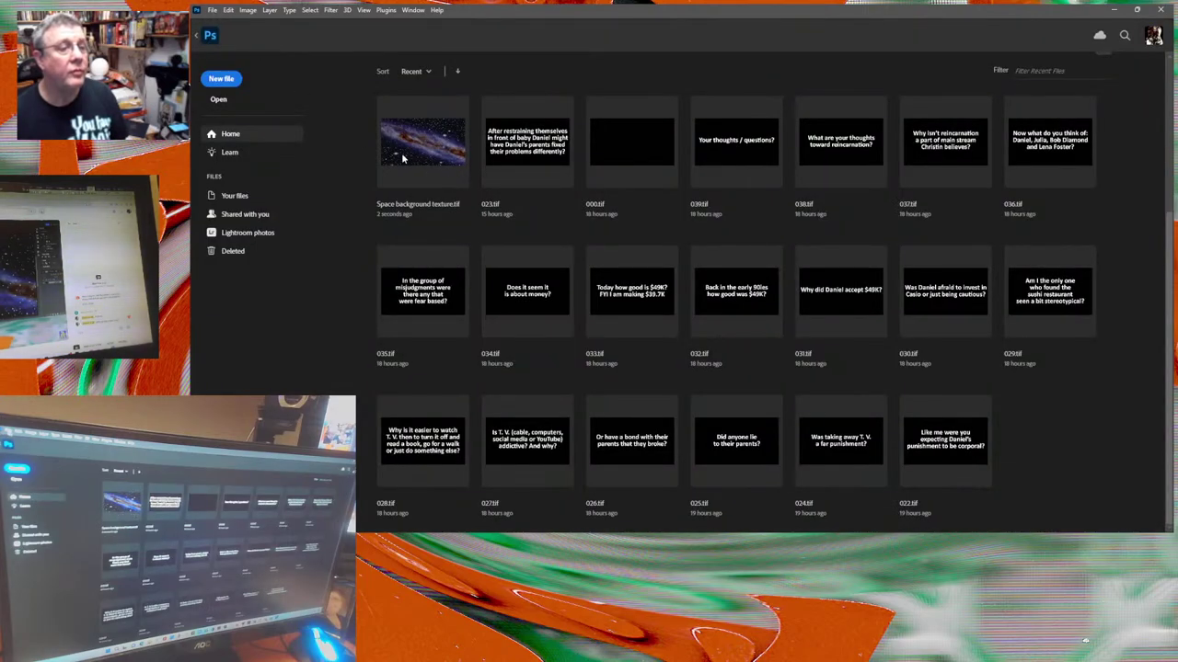
pyautogui.click(212, 10)
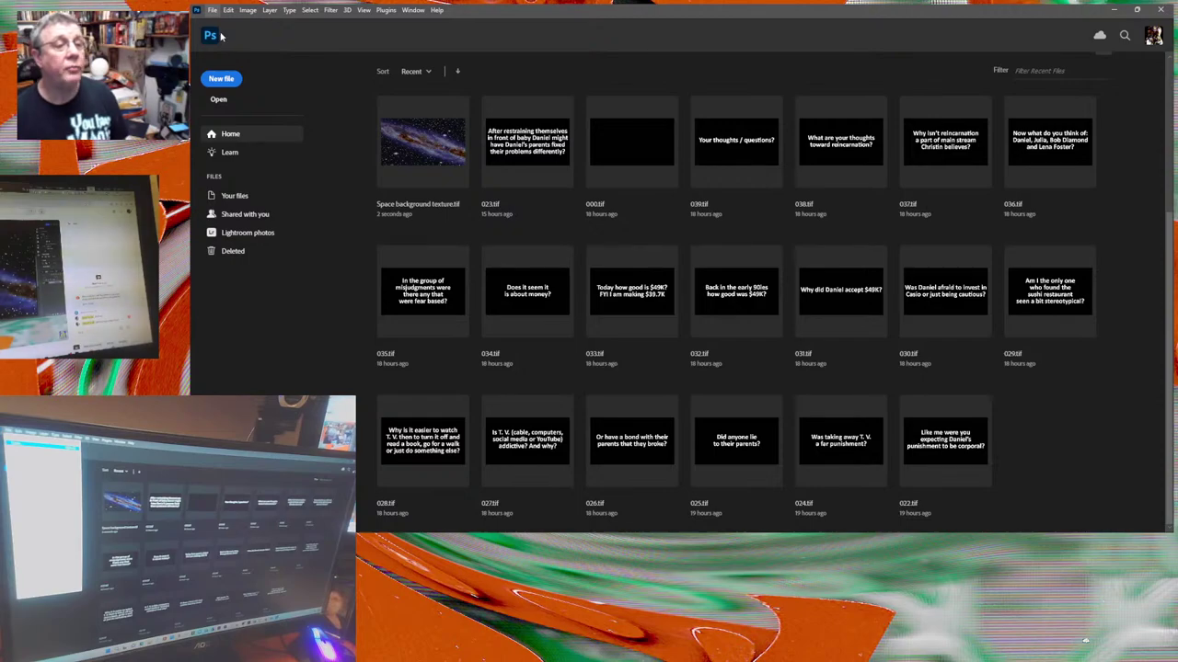
pyautogui.click(221, 37)
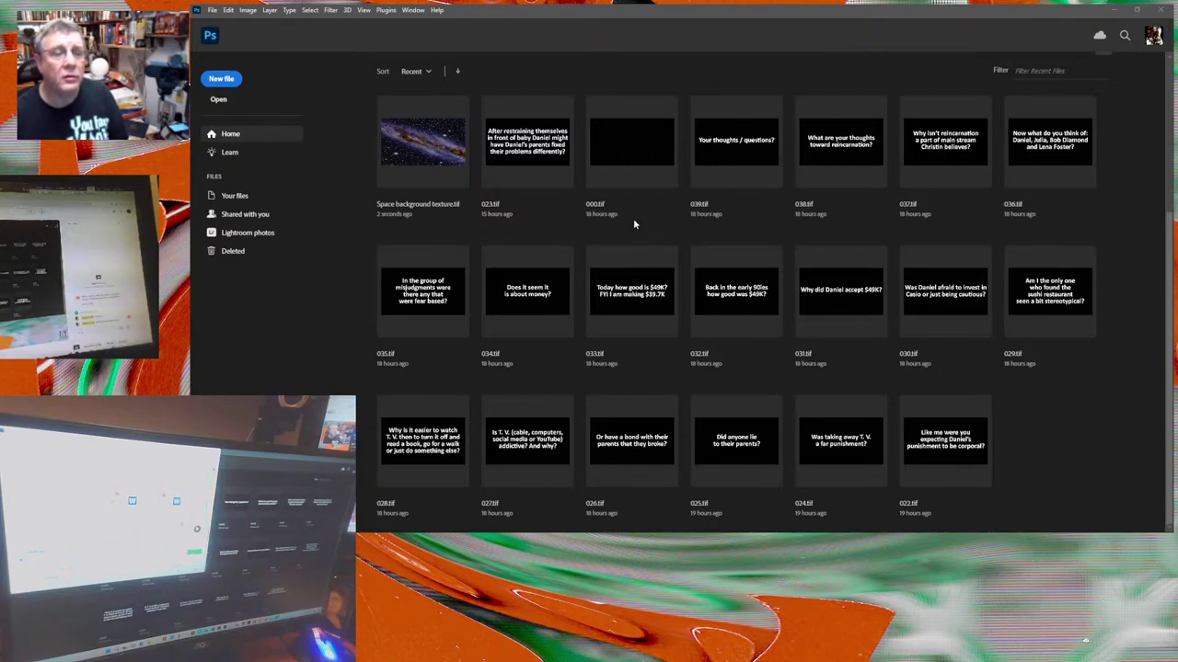
# Open grid ball.psd showing the white grid-paneled 3D sphere.
pyautogui.click(645, 173)
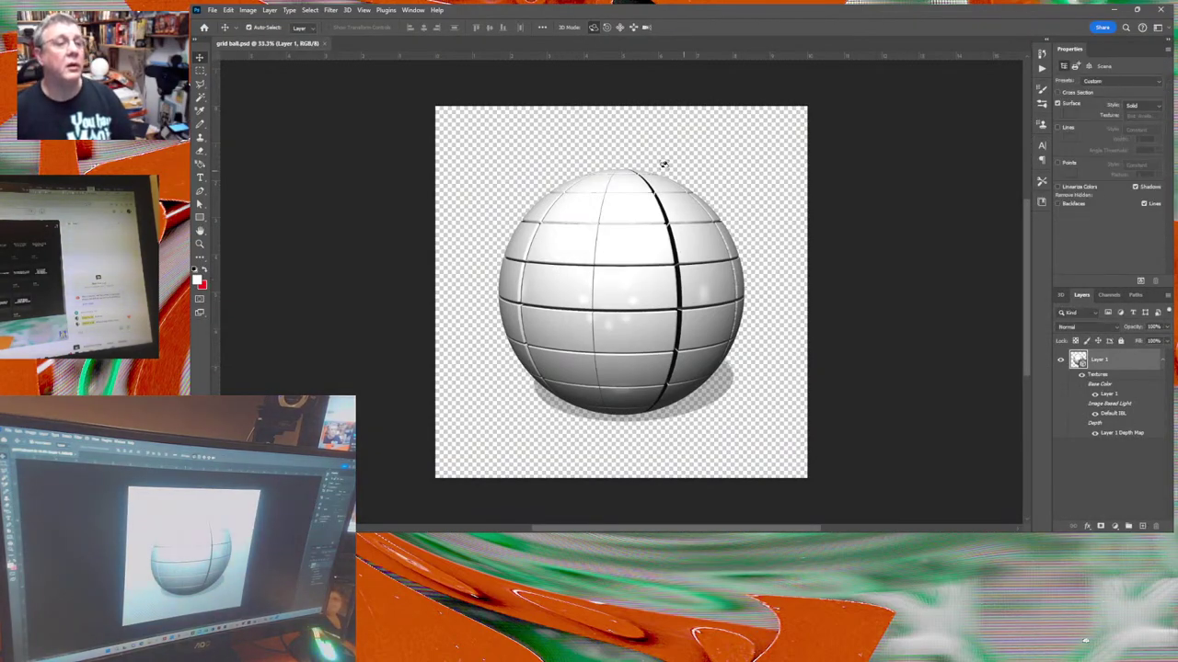
# Close the grid ball.psd document tab to return to the Home screen.
pyautogui.click(324, 44)
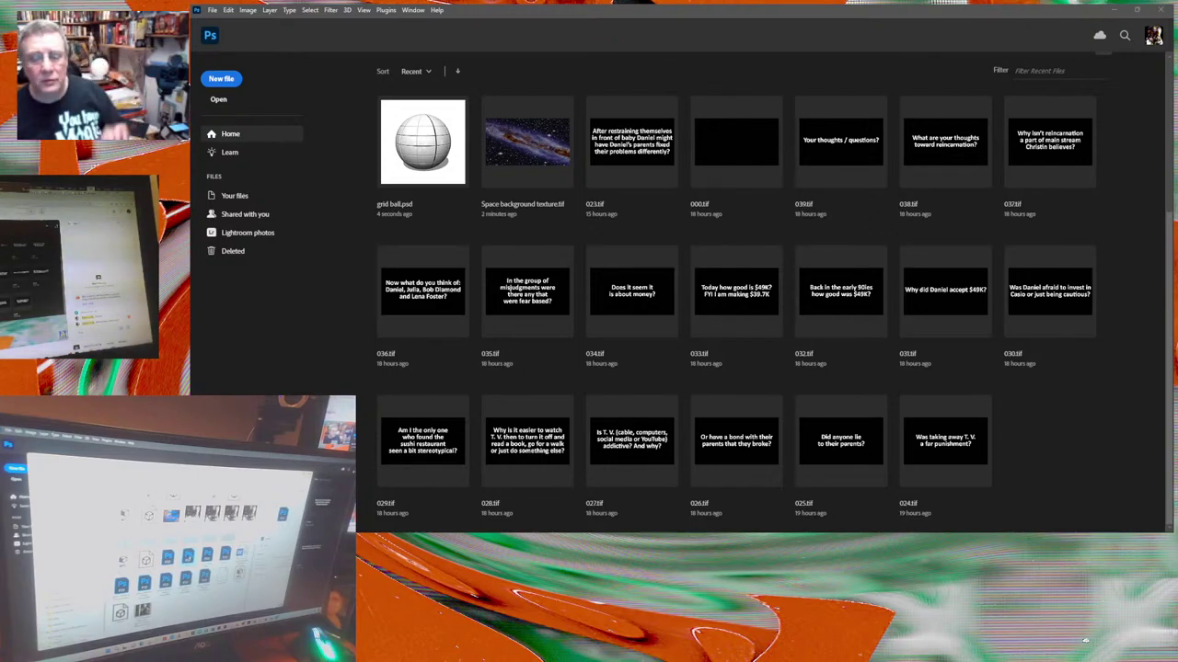
# Open grid ball.psd from recent files and save it as a TIFF named grid.tif.
pyautogui.click(422, 142)
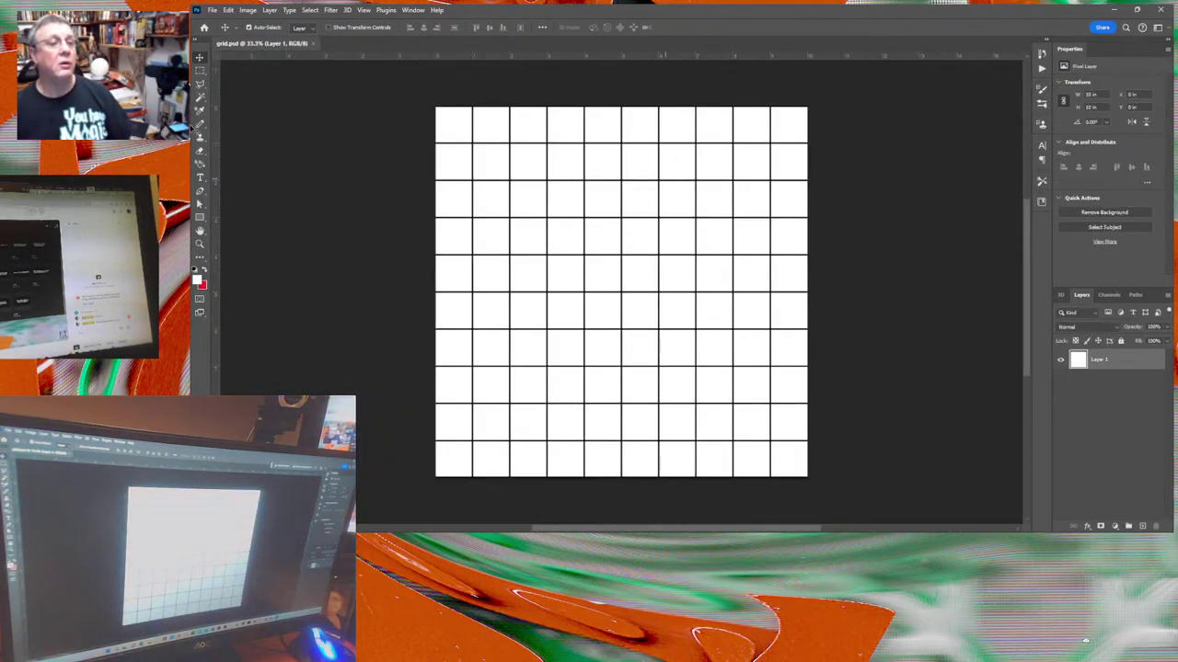
pyautogui.click(213, 11)
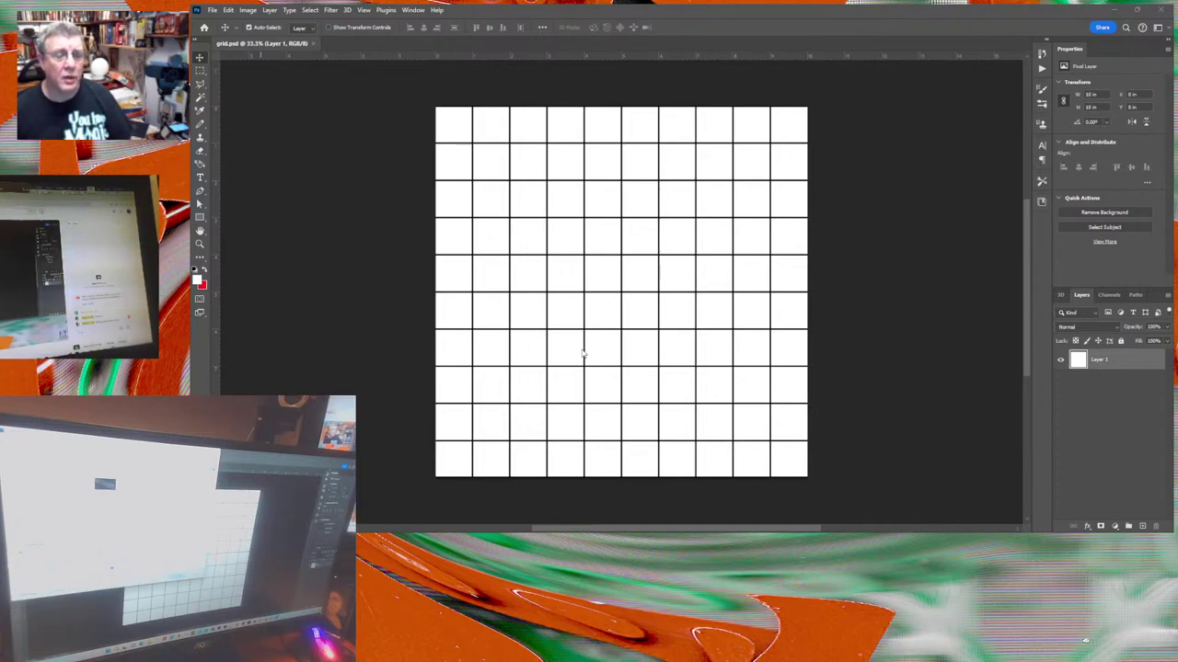
pyautogui.hotkey('ctrl', 'alt', 'i')
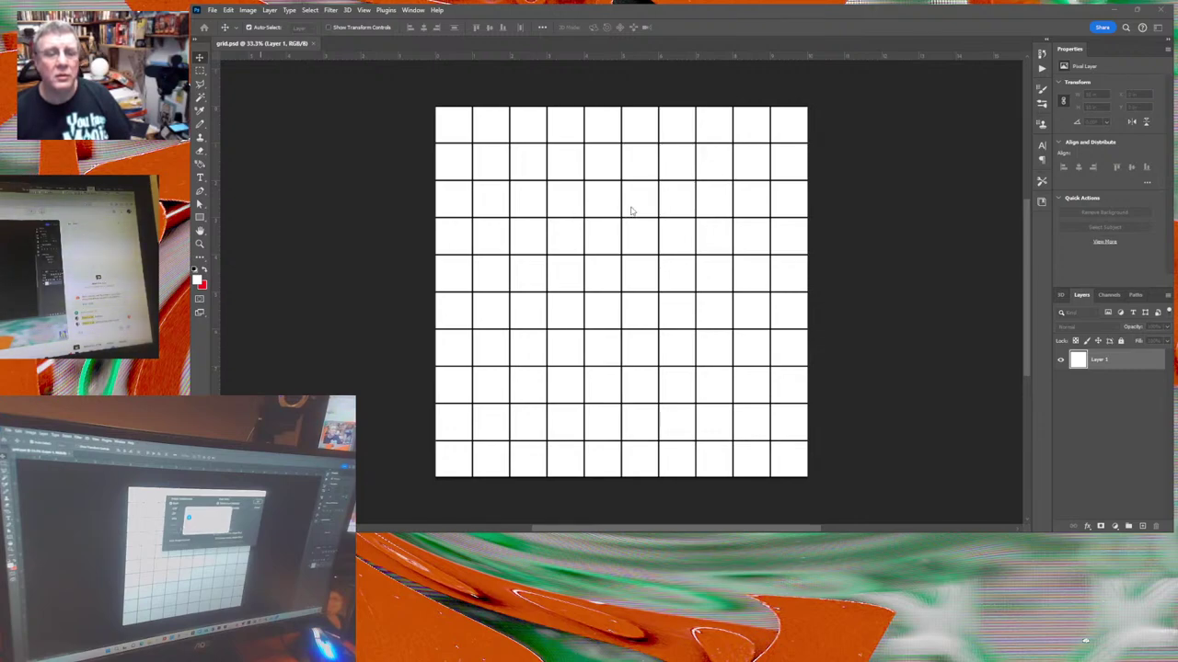
pyautogui.press('Return')
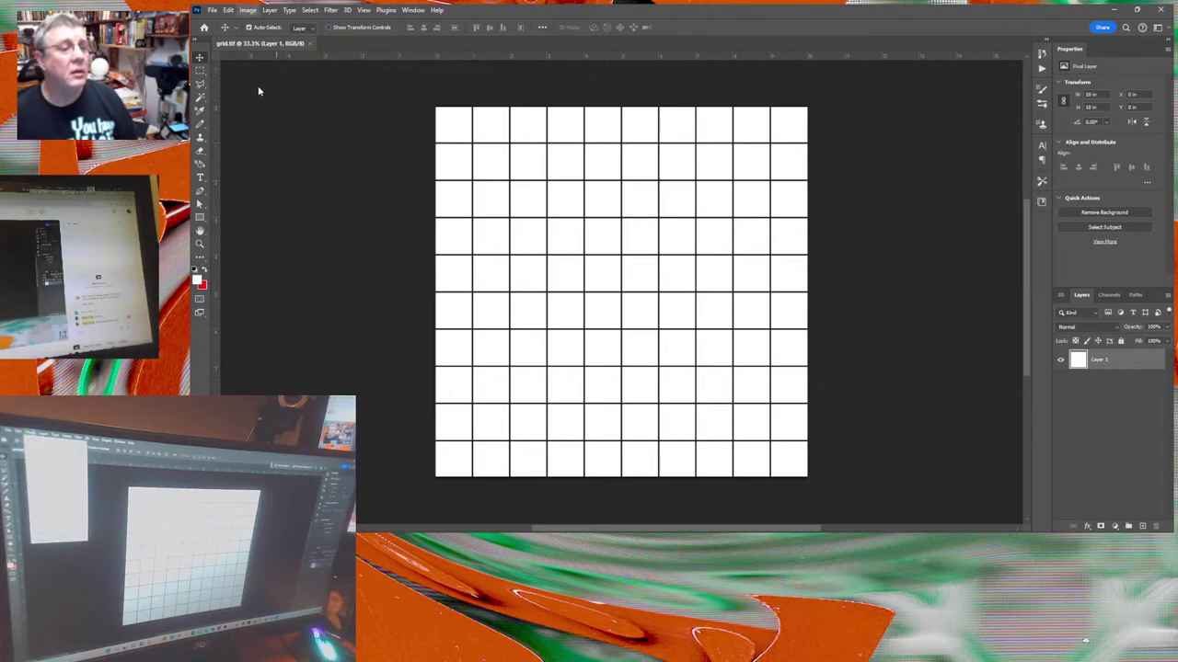
# Try the Hand and Move tools, nudging the grid layer down and then undoing the nudge.
pyautogui.press('h')
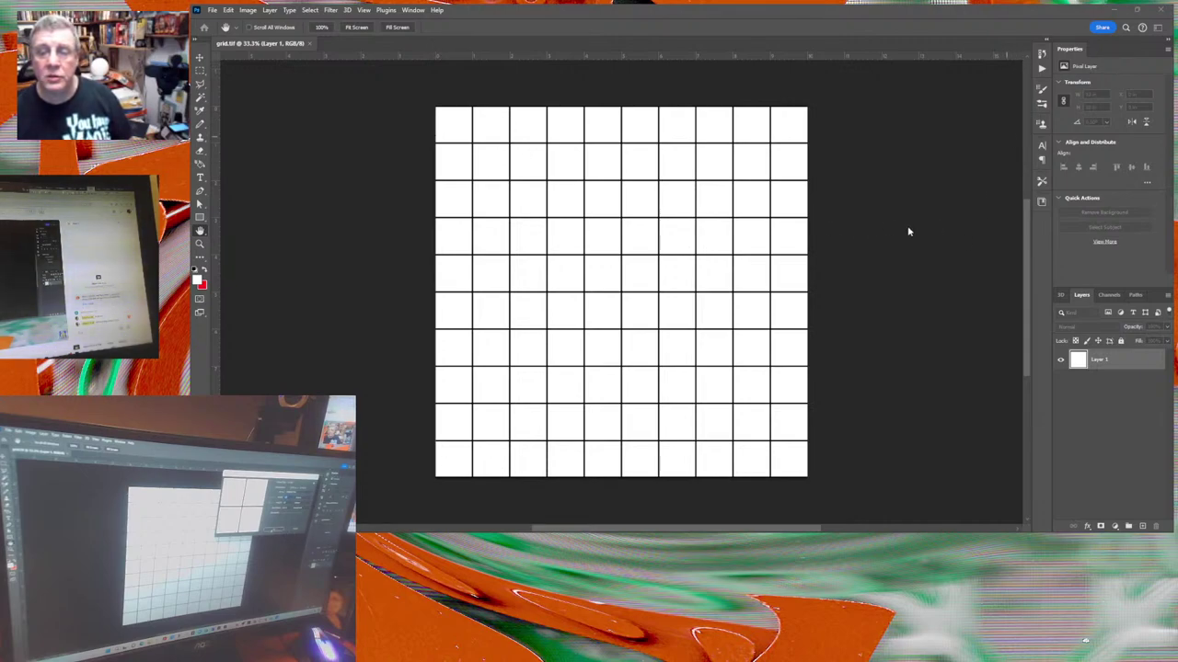
pyautogui.press('v')
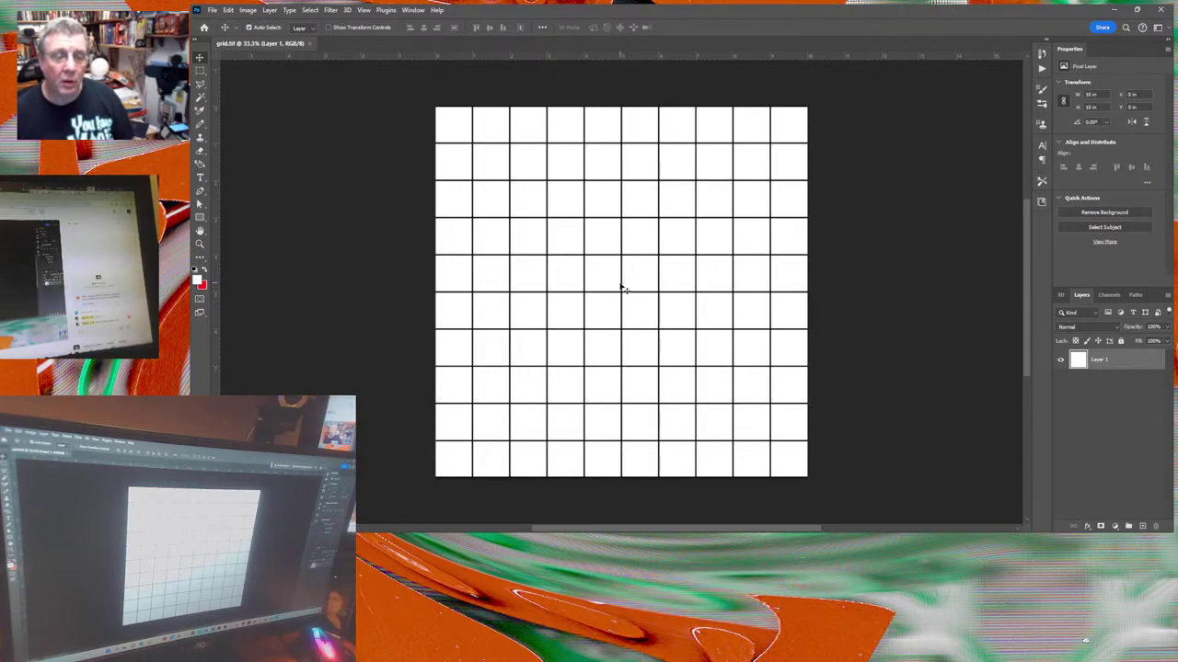
pyautogui.hotkey('shift', 'Down')
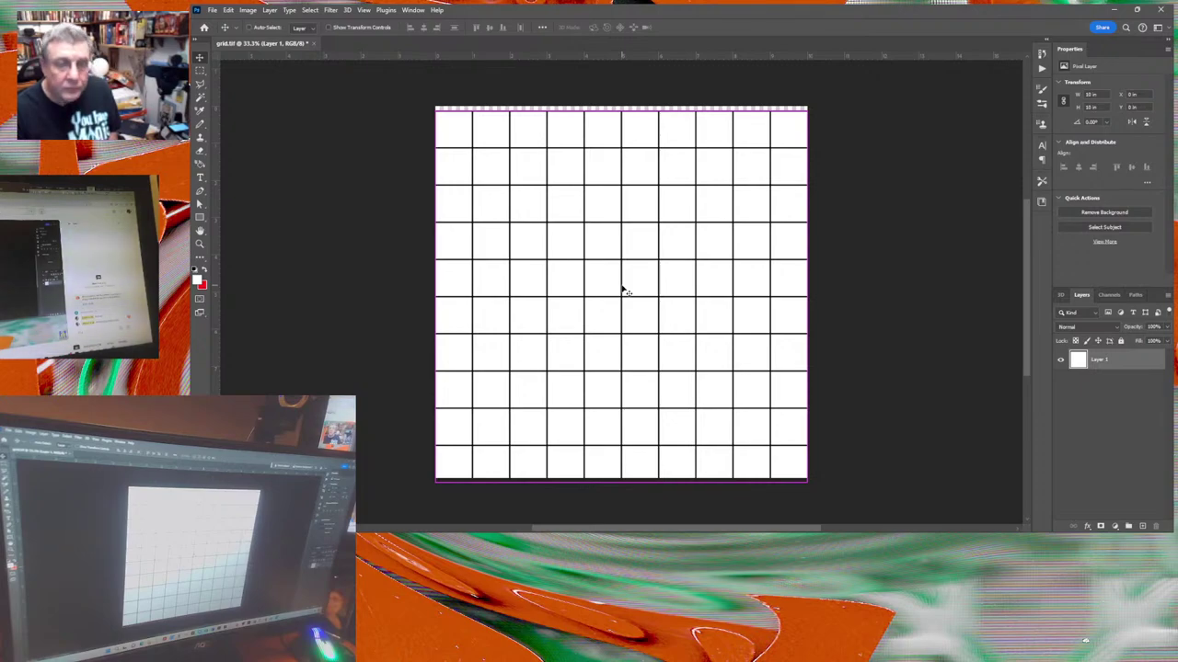
pyautogui.hotkey('ctrl', 'z')
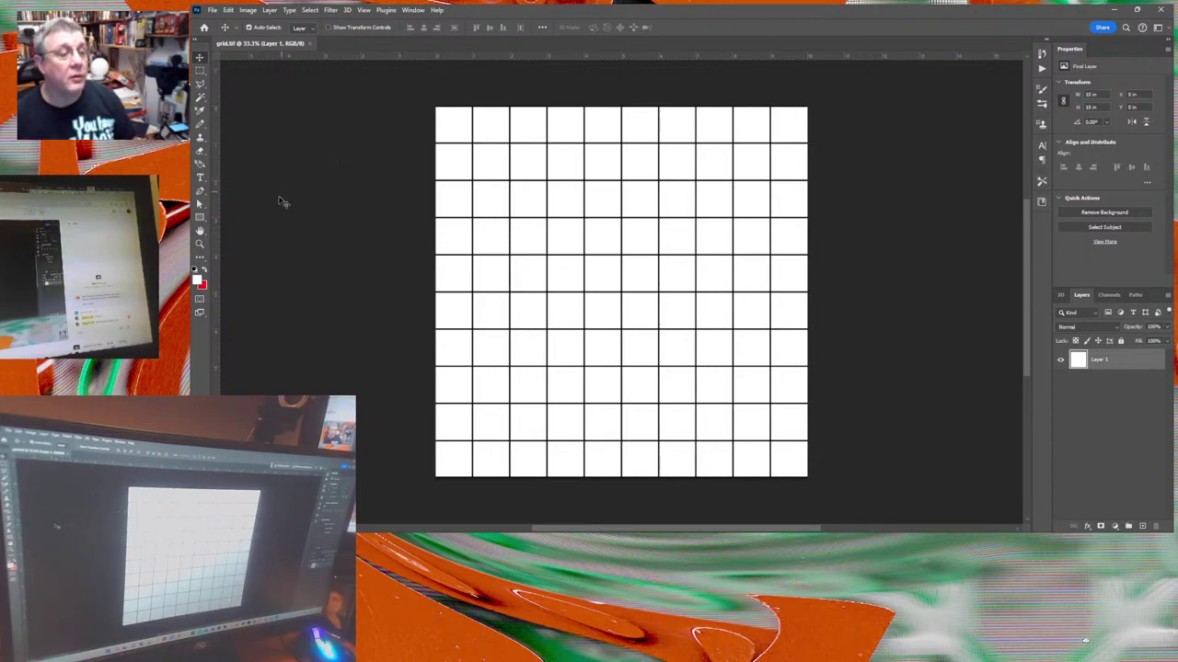
# Zoom to 300% on the top-left cell and drag a vertical guide into the first column.
pyautogui.click(199, 245)
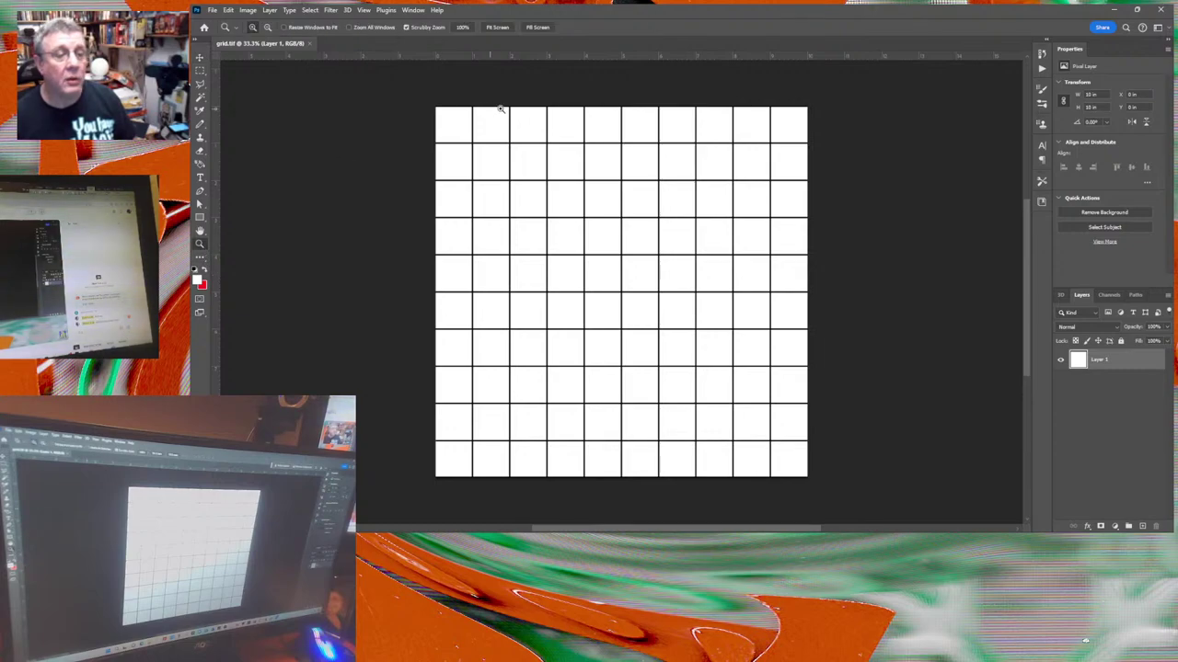
pyautogui.moveTo(447, 123); pyautogui.dragTo(448, 122)
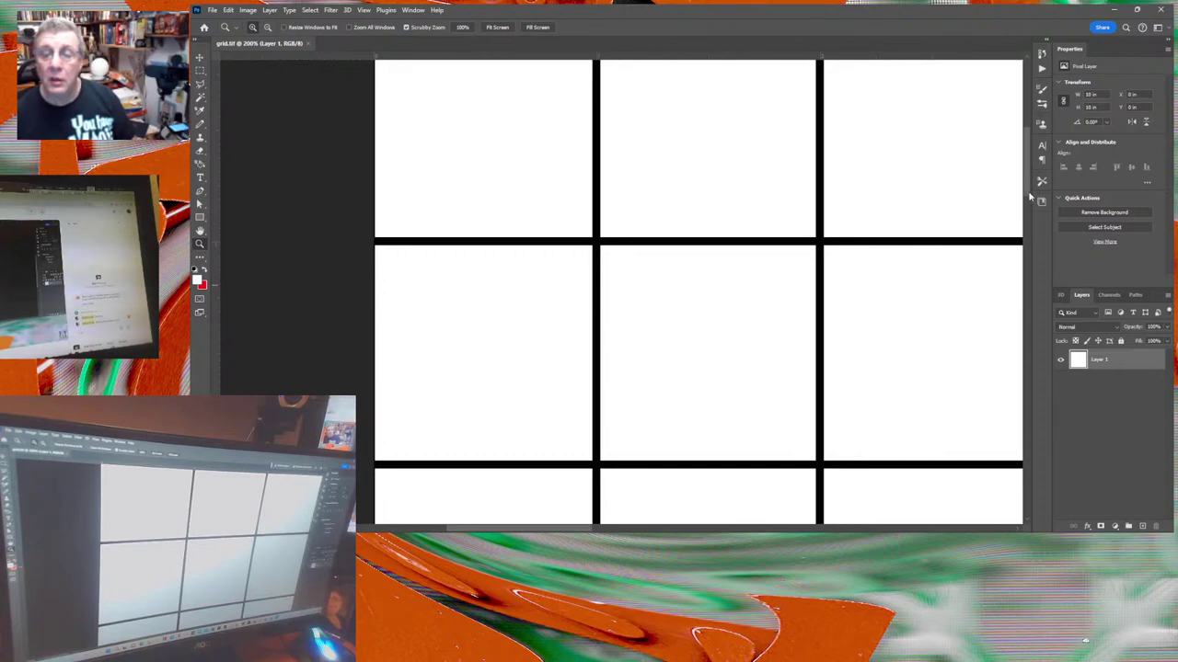
pyautogui.scroll(3, 1030, 195)
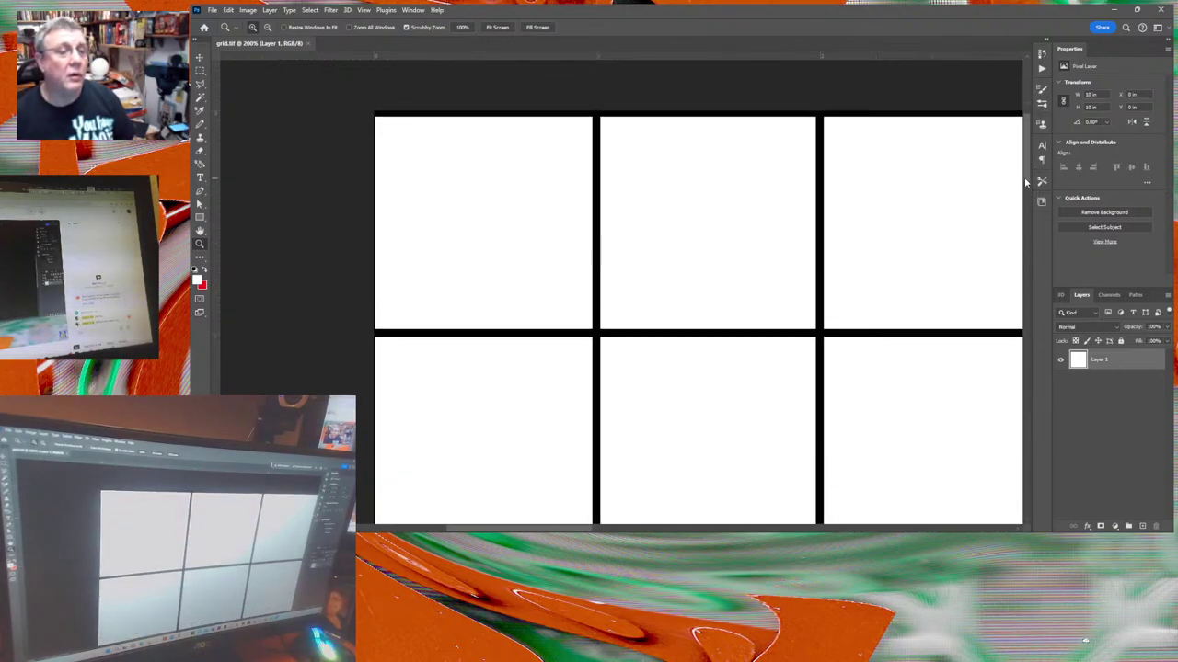
pyautogui.click(446, 200)
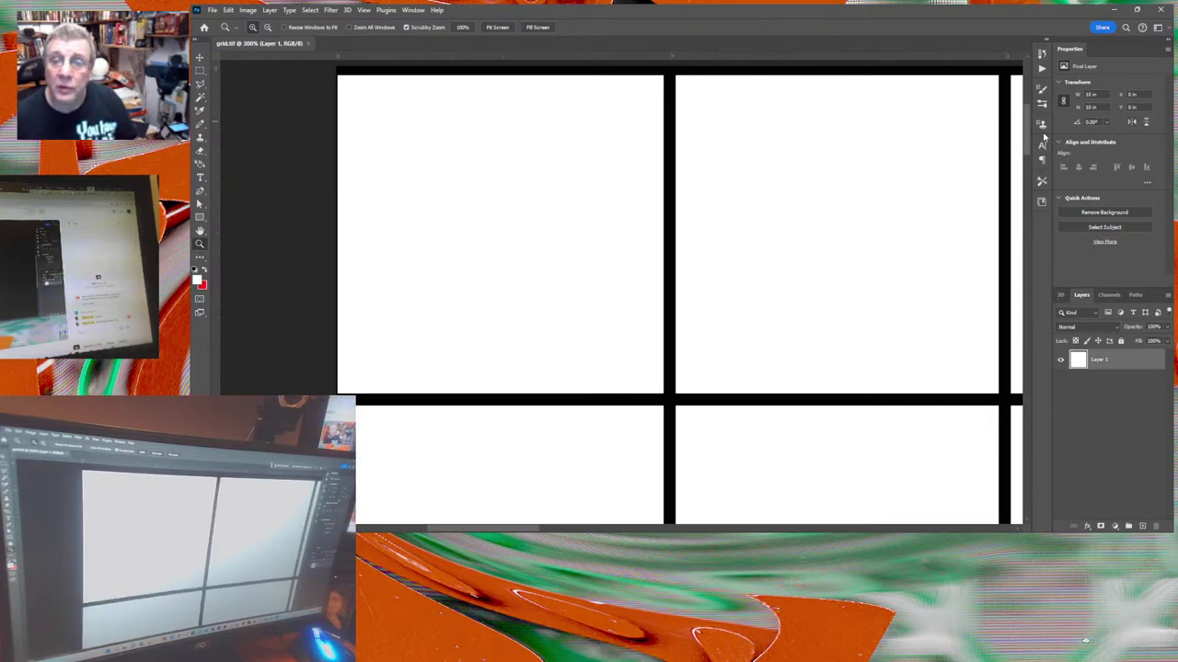
pyautogui.scroll(1, 1012, 148)
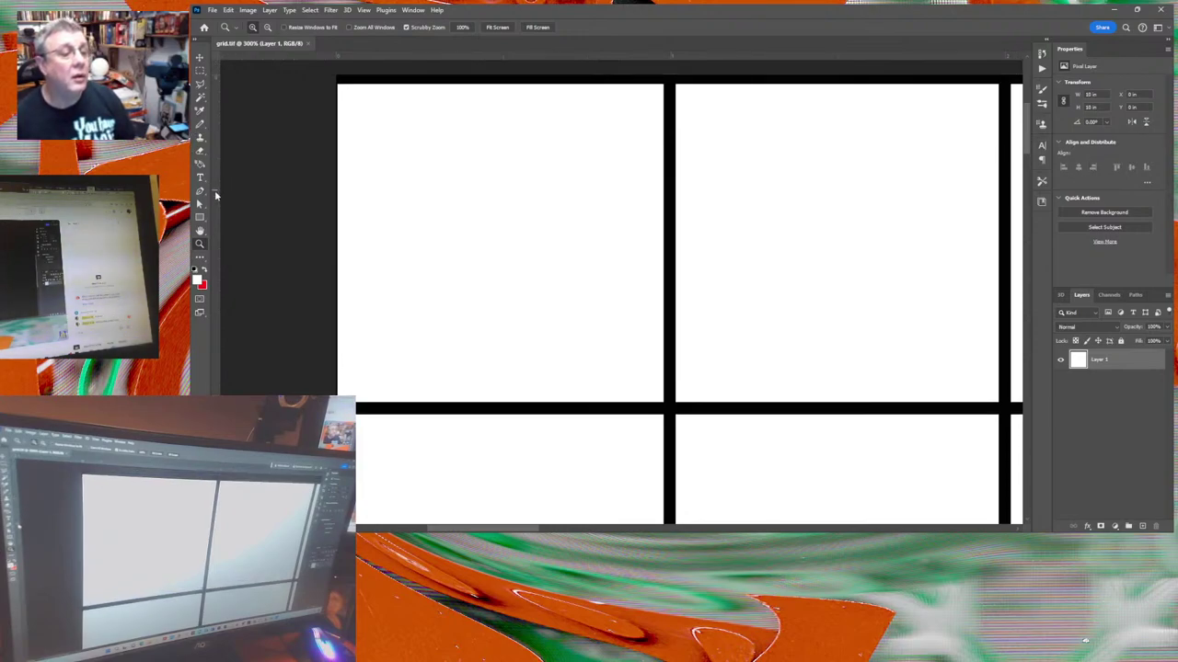
pyautogui.moveTo(213, 195); pyautogui.dragTo(502, 207)
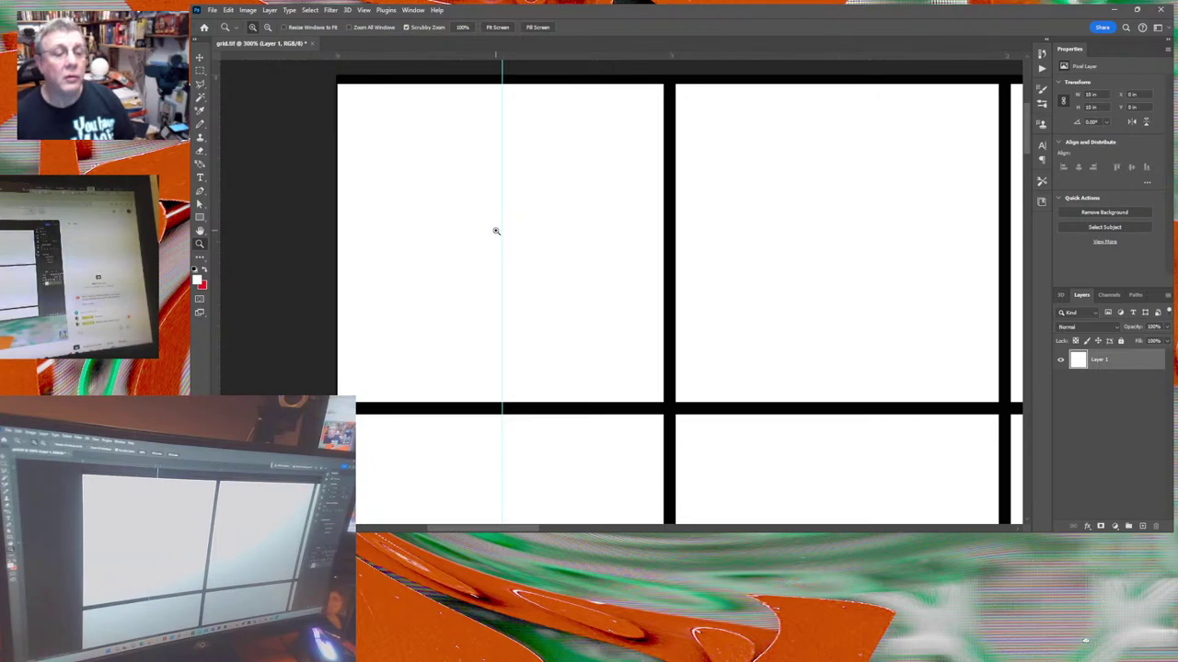
# Magnify the first column and try repositioning its vertical guide, cancelling the move.
pyautogui.click(502, 231)
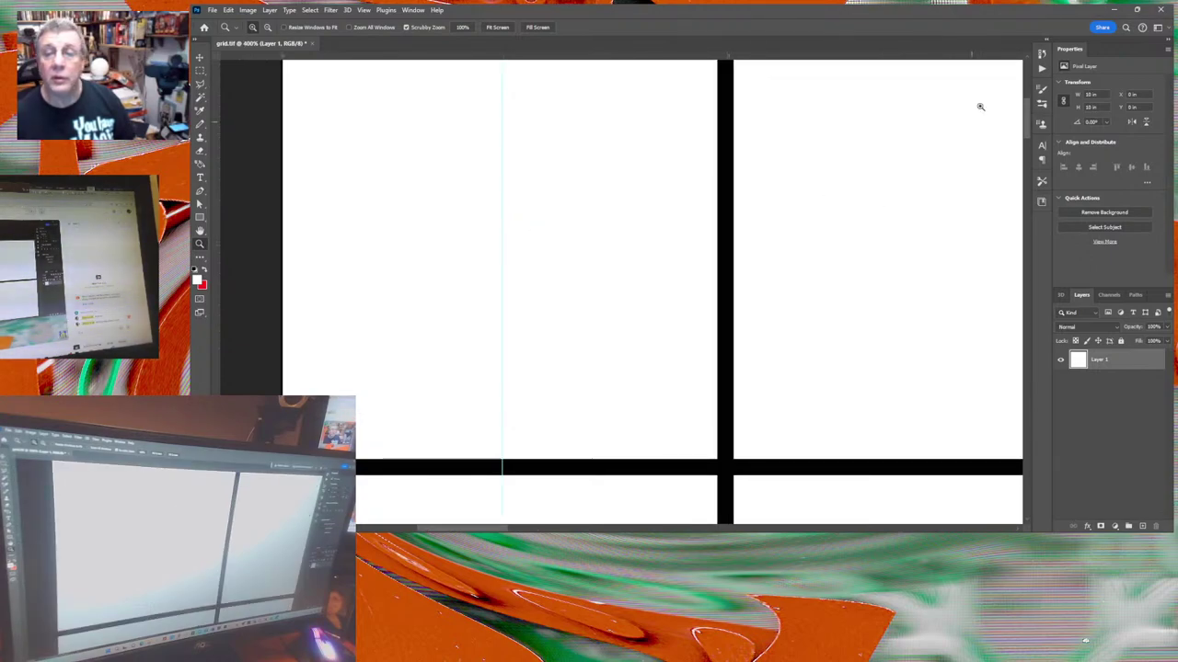
pyautogui.scroll(3, 1028, 119)
pyautogui.scroll(-3, 1029, 119)
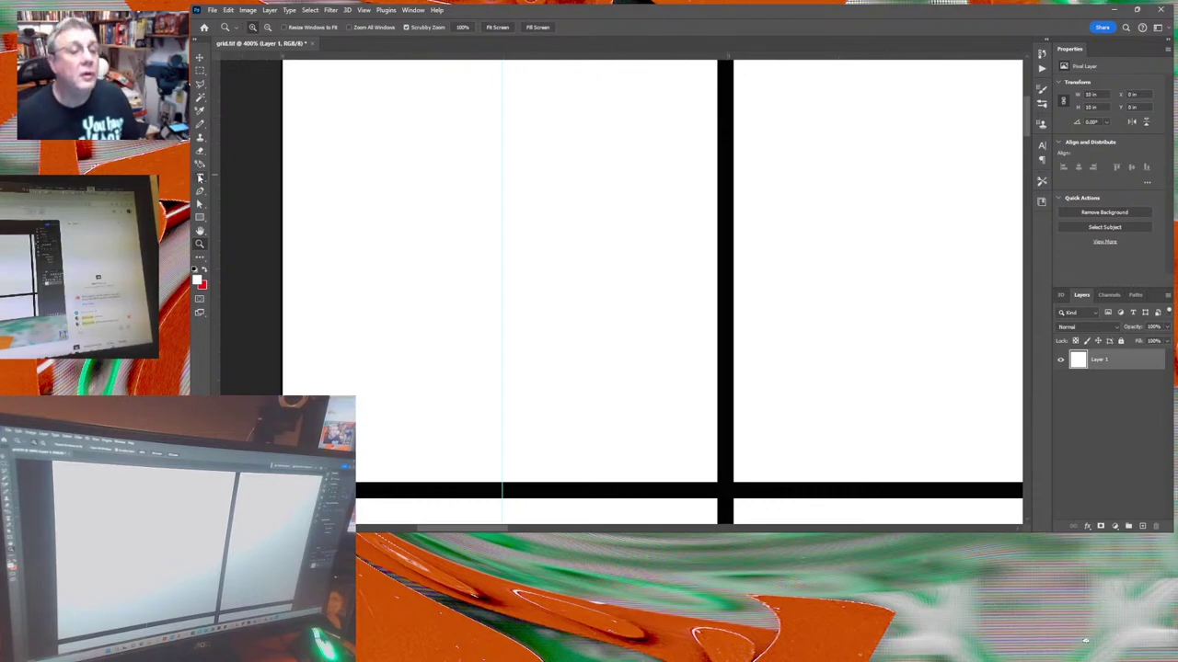
pyautogui.click(199, 57)
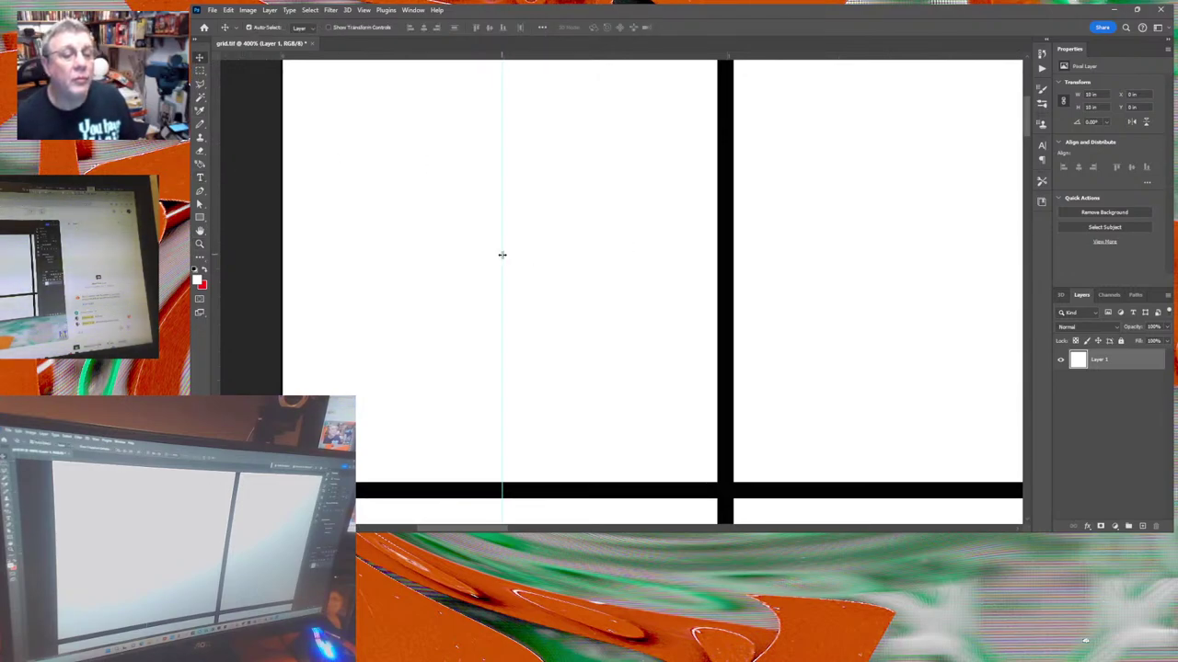
pyautogui.moveTo(502, 255)
pyautogui.mouseDown()
pyautogui.moveTo(536, 257)
pyautogui.moveTo(502, 254)
pyautogui.mouseUp()
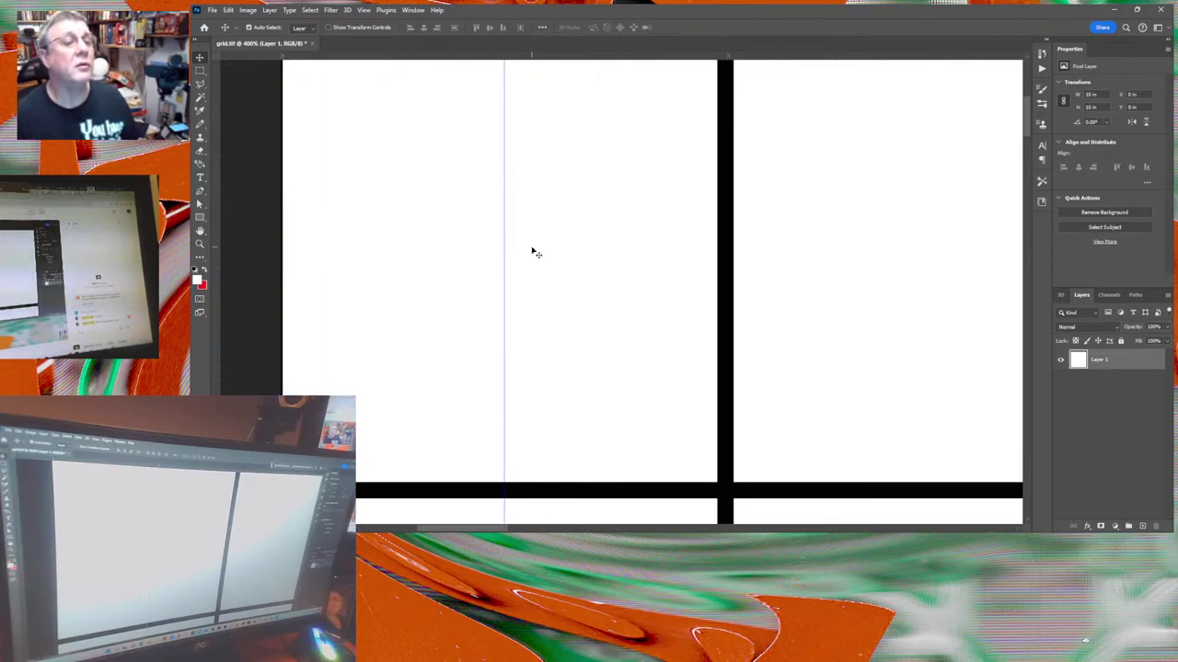
pyautogui.moveTo(504, 254); pyautogui.dragTo(392, 240)
pyautogui.press('Escape')
# Add another vertical guide in the first column and a horizontal guide across the grid.
pyautogui.moveTo(216, 241); pyautogui.dragTo(614, 243)
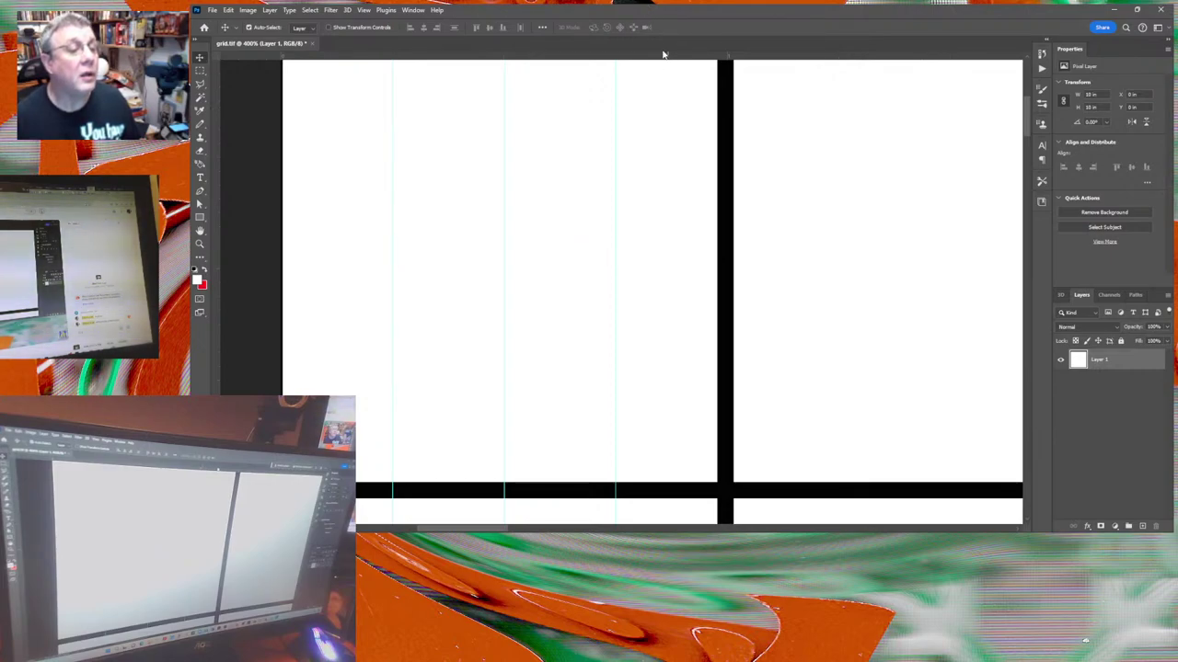
pyautogui.moveTo(663, 56); pyautogui.dragTo(607, 268)
pyautogui.hotkey('ctrl', 'w')
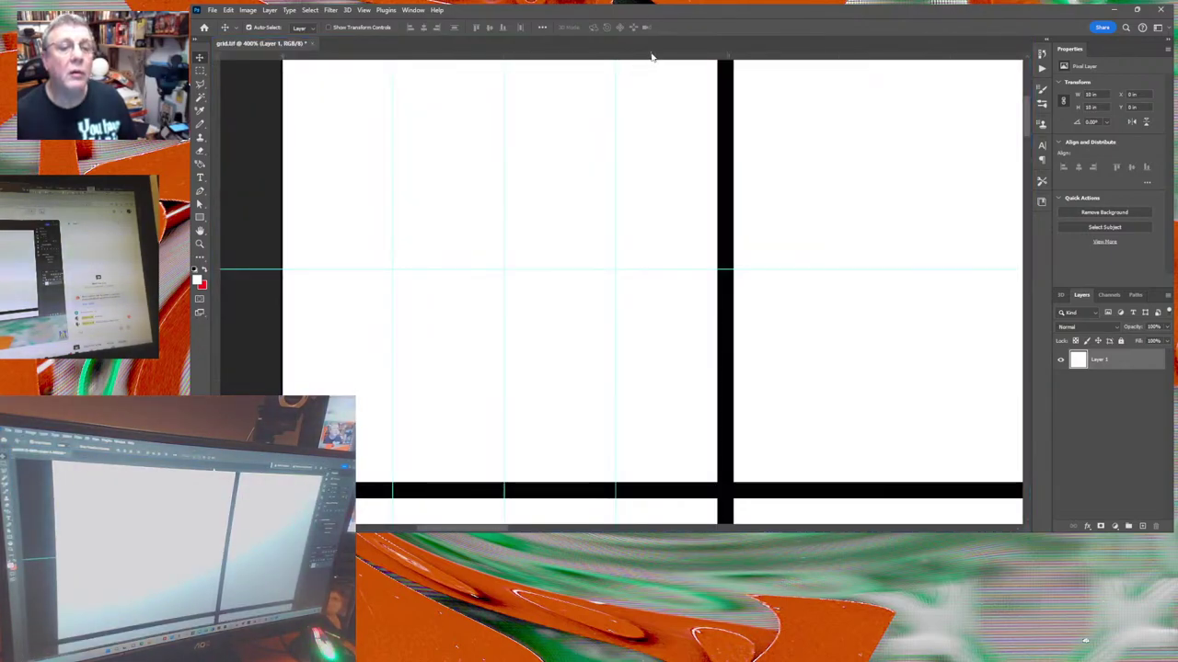
# Add two more horizontal guides from the top ruler, save grid.tif, and fit the grid to the screen.
pyautogui.moveTo(653, 57); pyautogui.dragTo(616, 157)
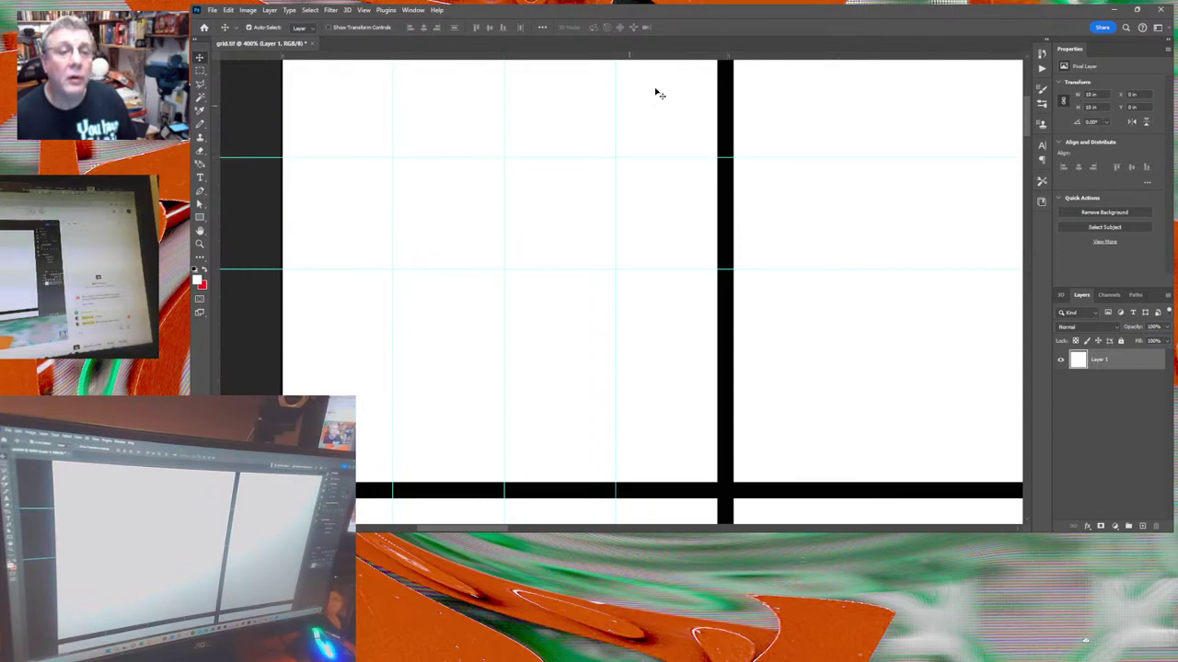
pyautogui.moveTo(668, 56); pyautogui.dragTo(598, 380)
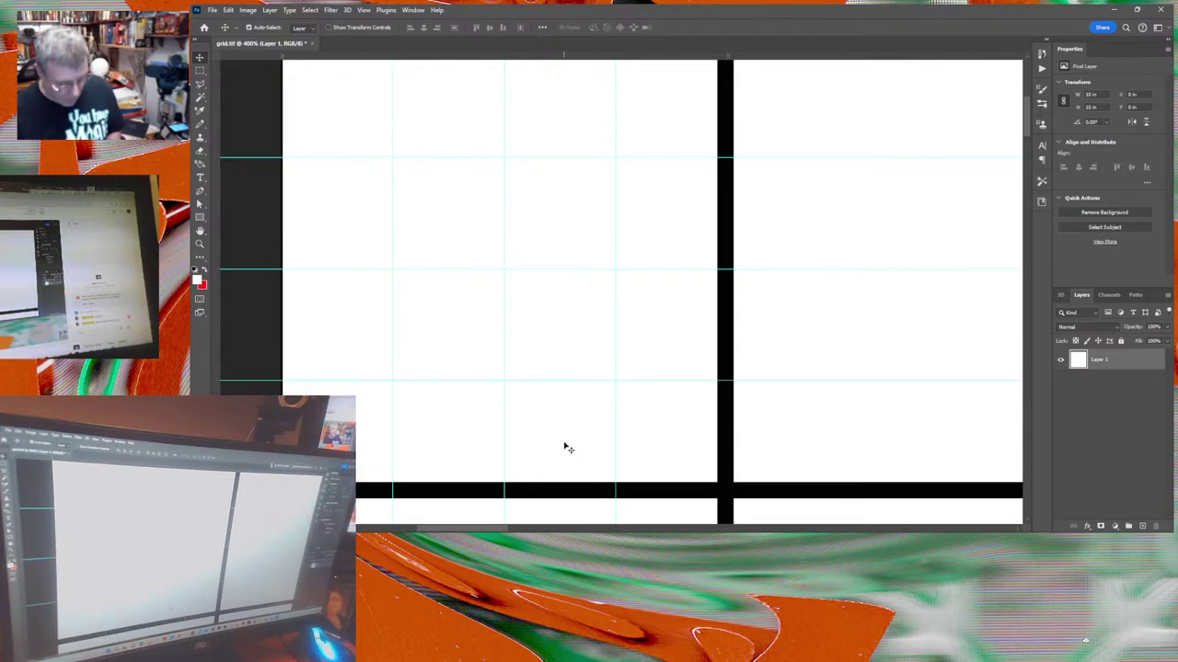
pyautogui.hotkey('ctrl', 's')
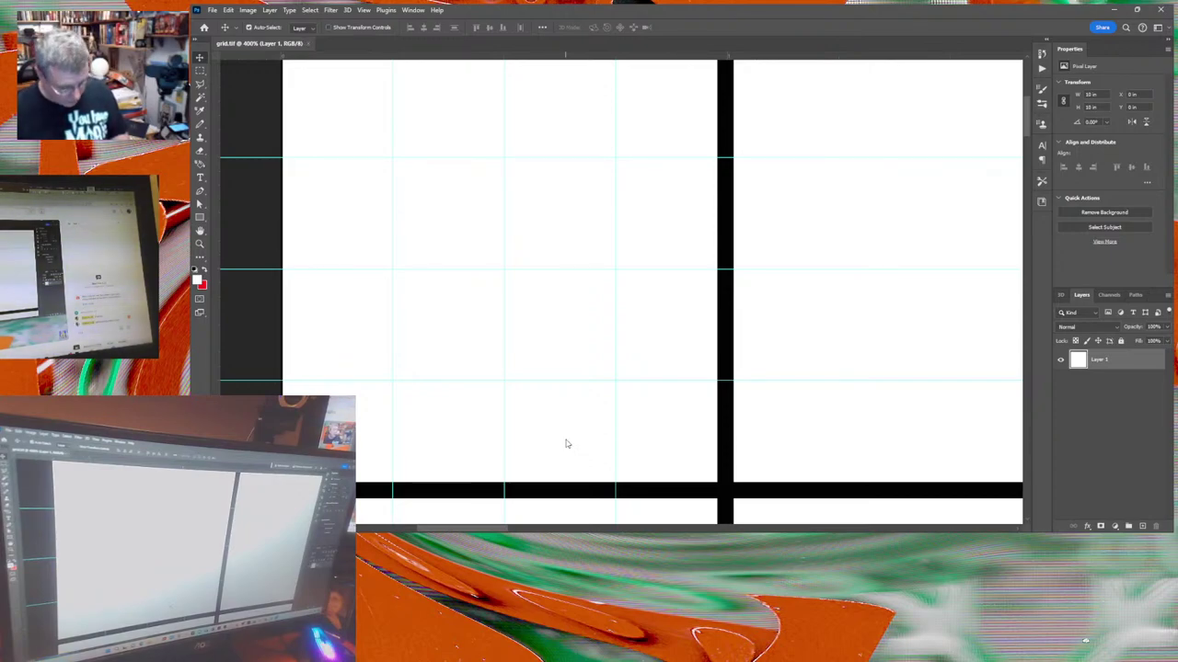
pyautogui.hotkey('ctrl', '0')
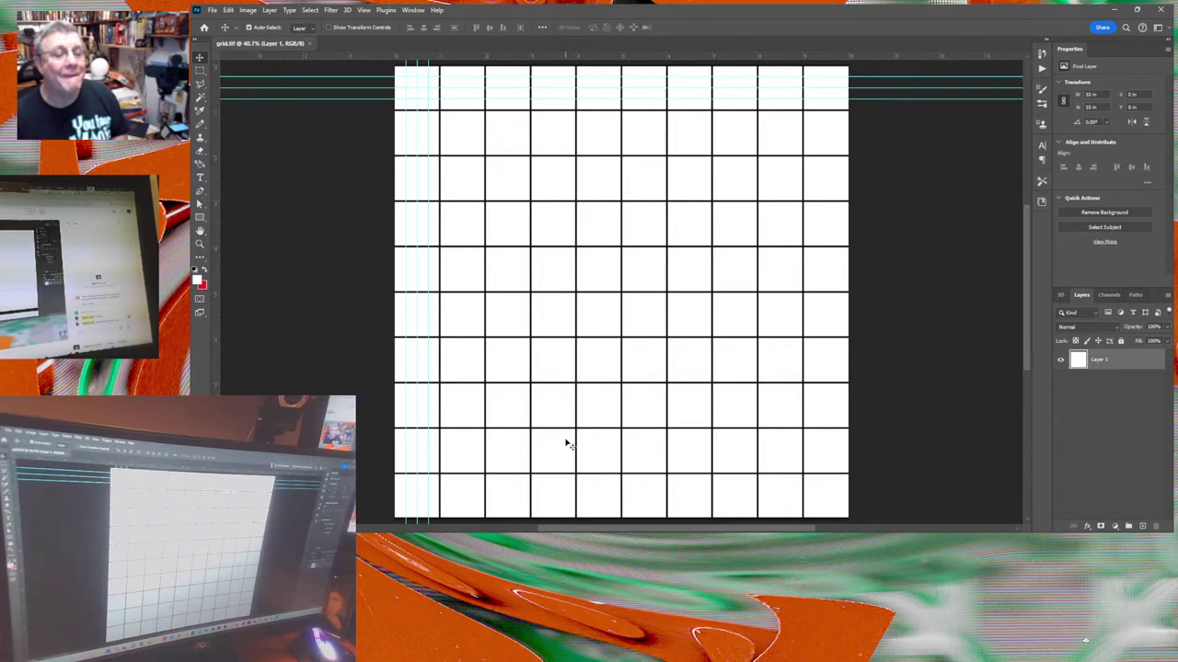
# Add new Layer 2 above Layer 1, choose the Brush, and set the foreground colour to purple.
pyautogui.click(1143, 526)
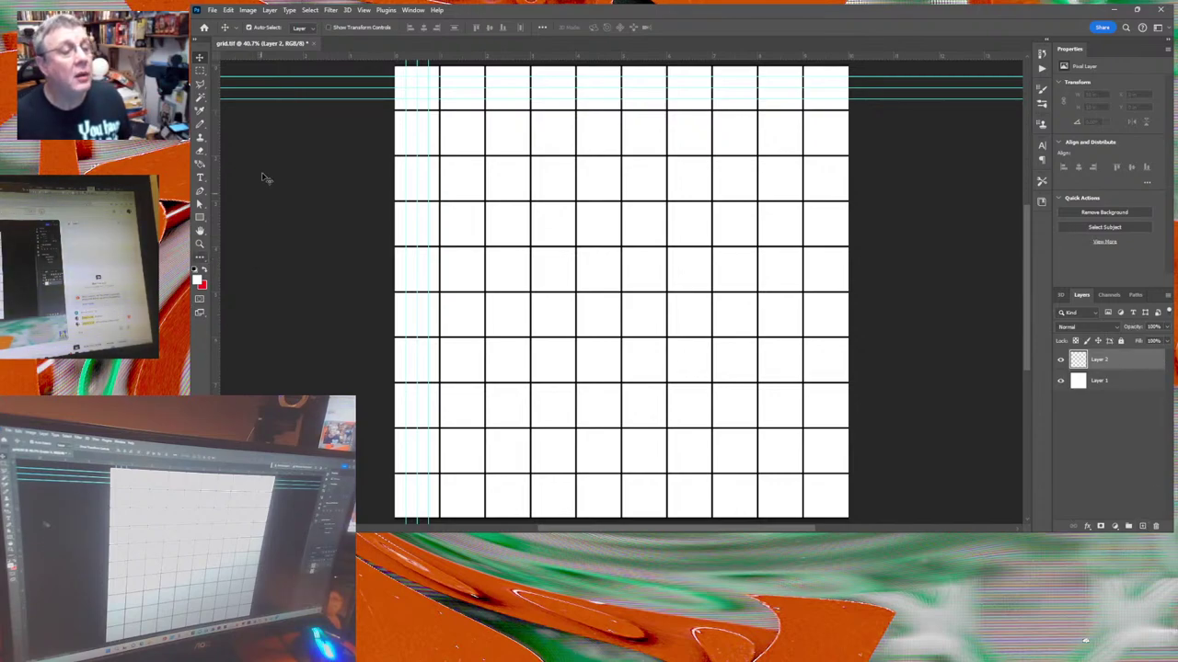
pyautogui.click(202, 126)
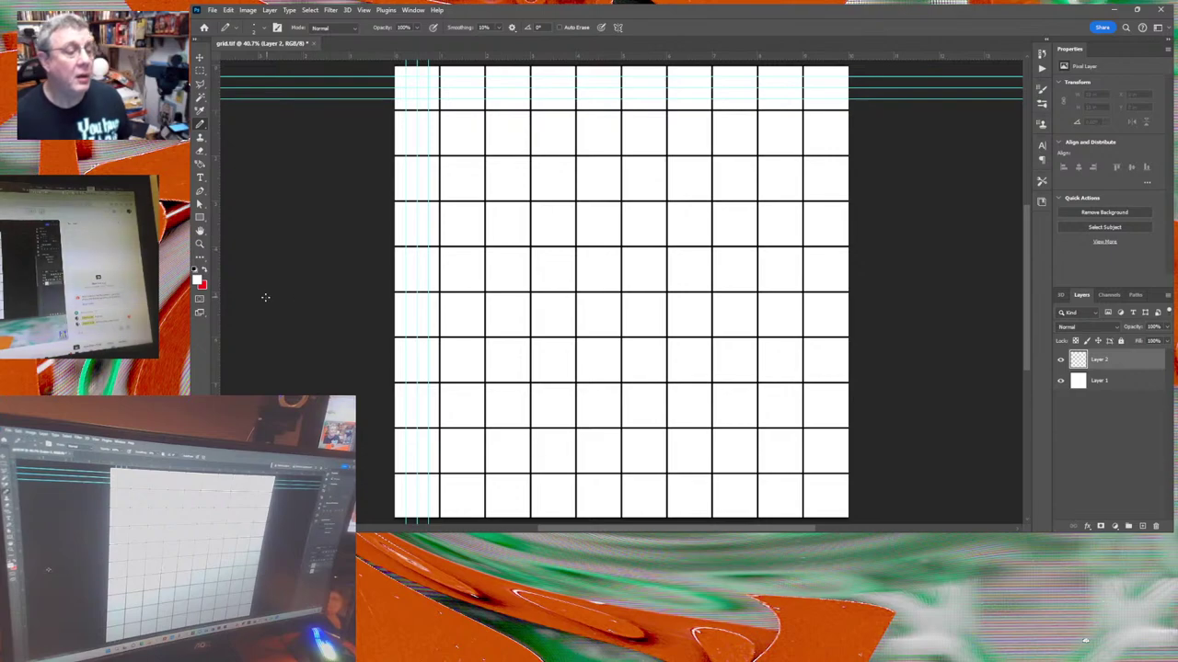
pyautogui.click(198, 280)
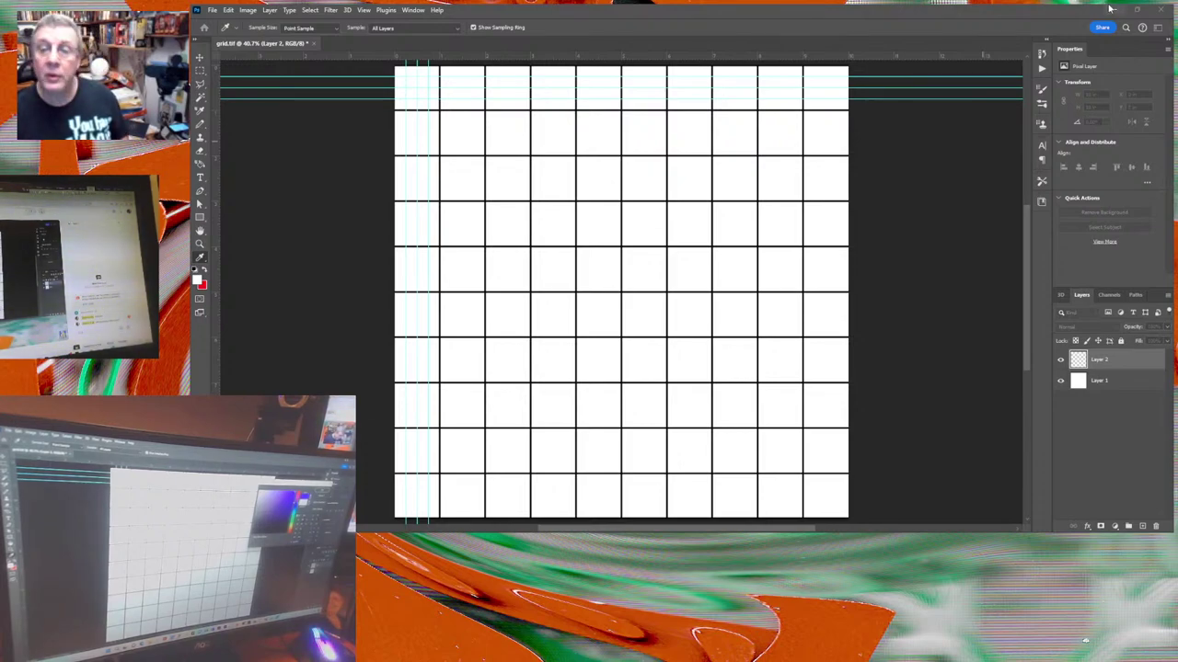
pyautogui.press('Return')
pyautogui.press('b')
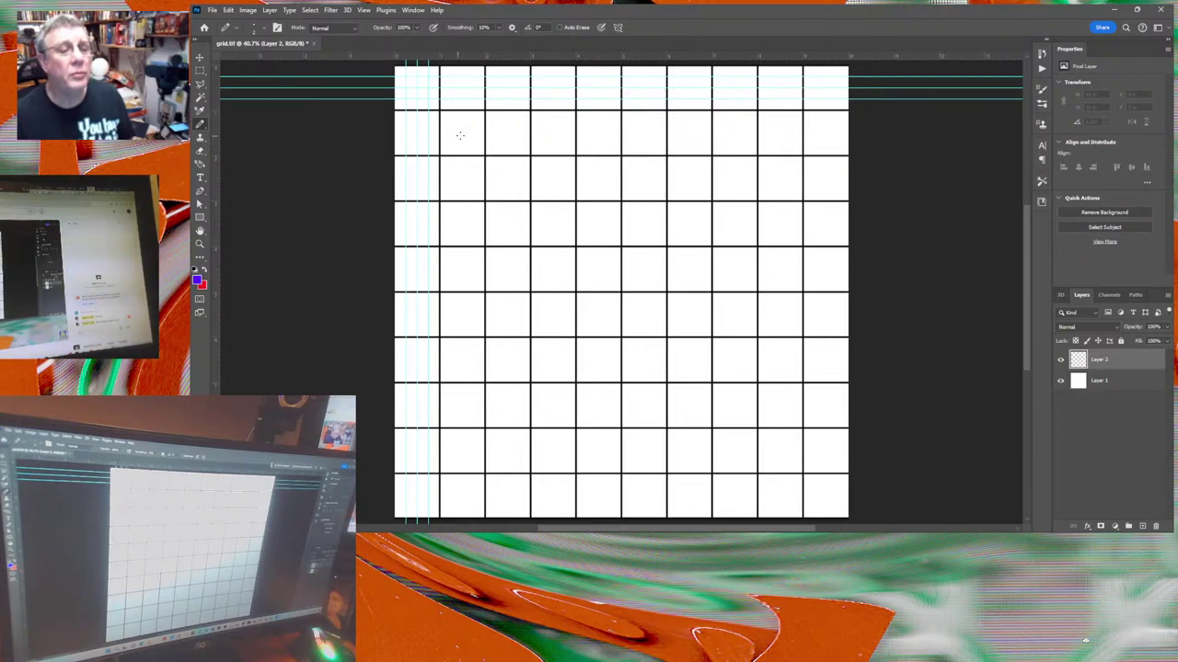
# Draw two test strokes across the top-left cells and undo each of them.
pyautogui.moveTo(460, 131); pyautogui.dragTo(552, 132)
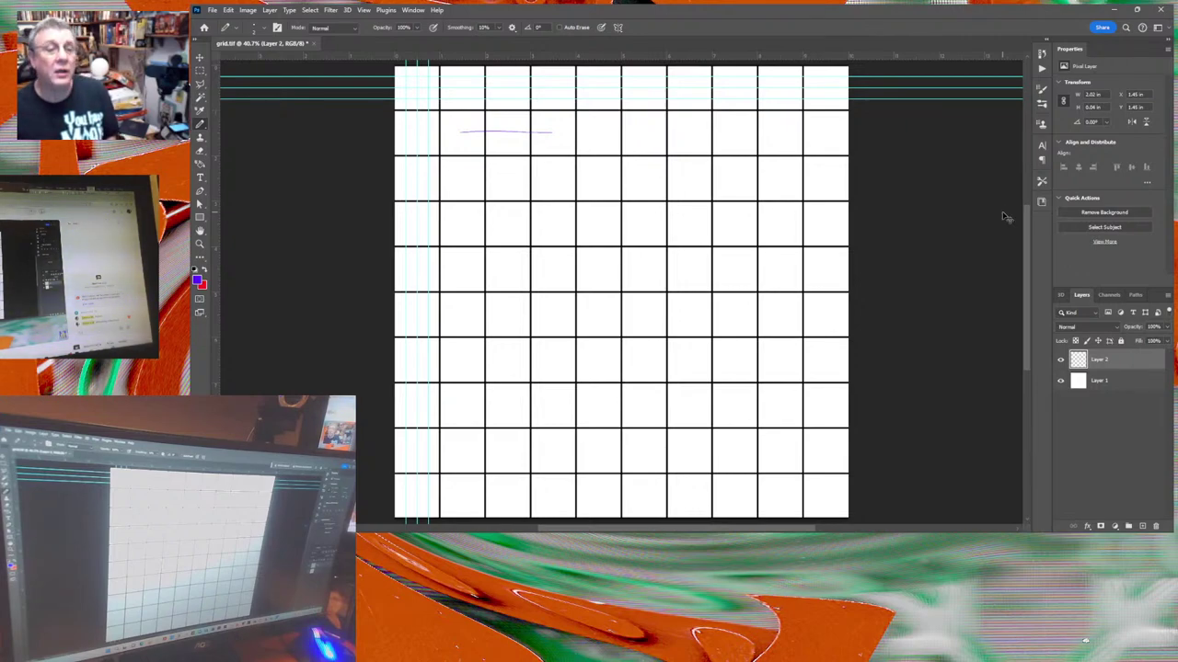
pyautogui.hotkey('ctrl', 'z')
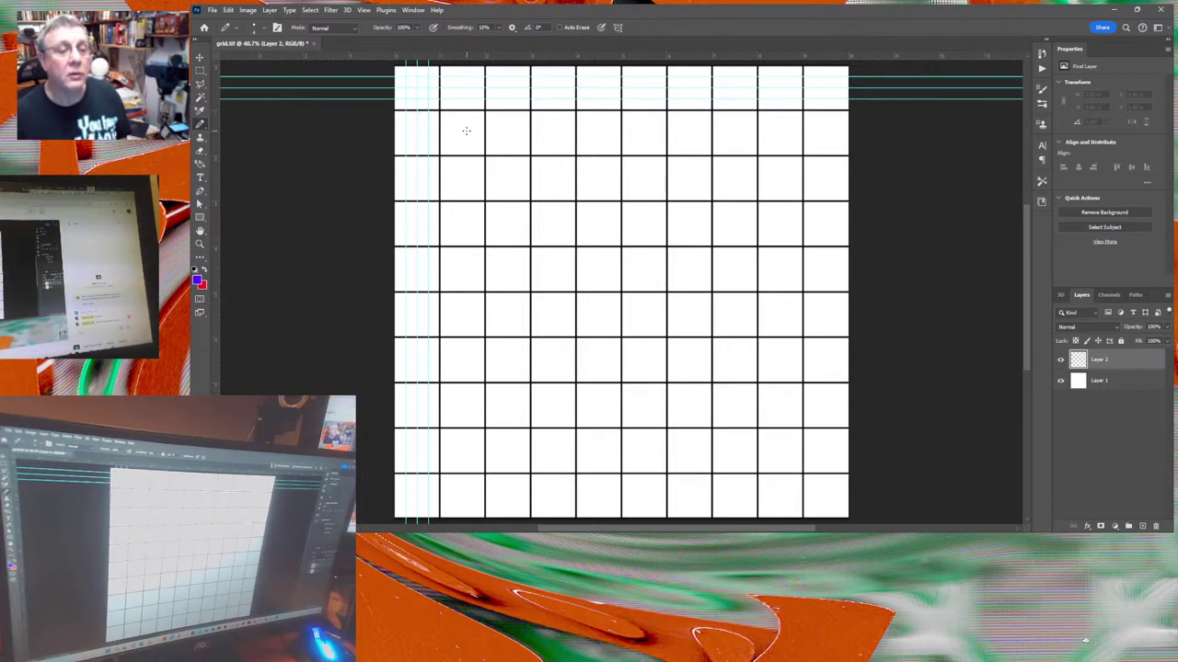
pyautogui.moveTo(466, 130); pyautogui.dragTo(527, 138)
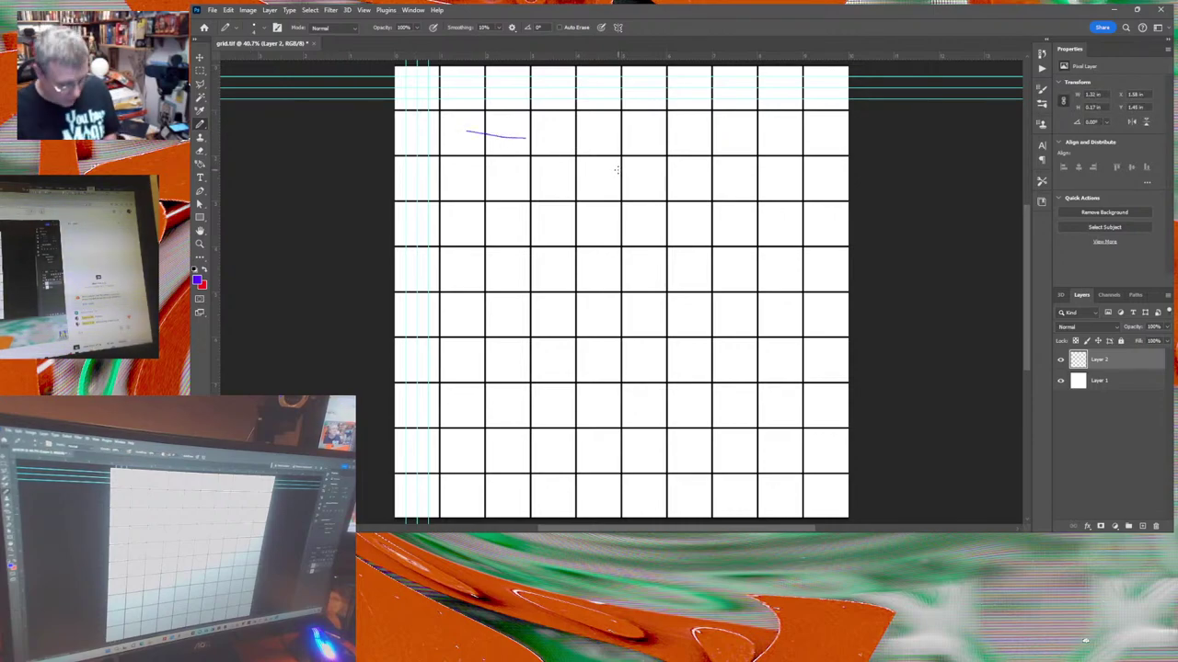
pyautogui.press('a')
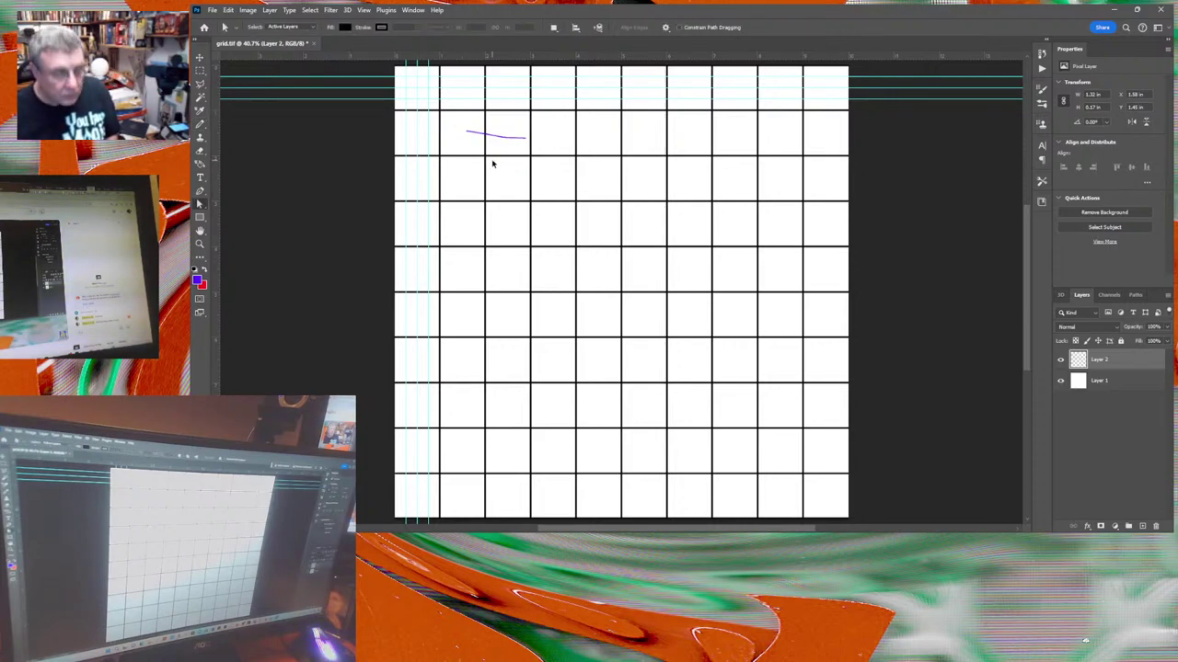
pyautogui.hotkey('ctrl', 'z')
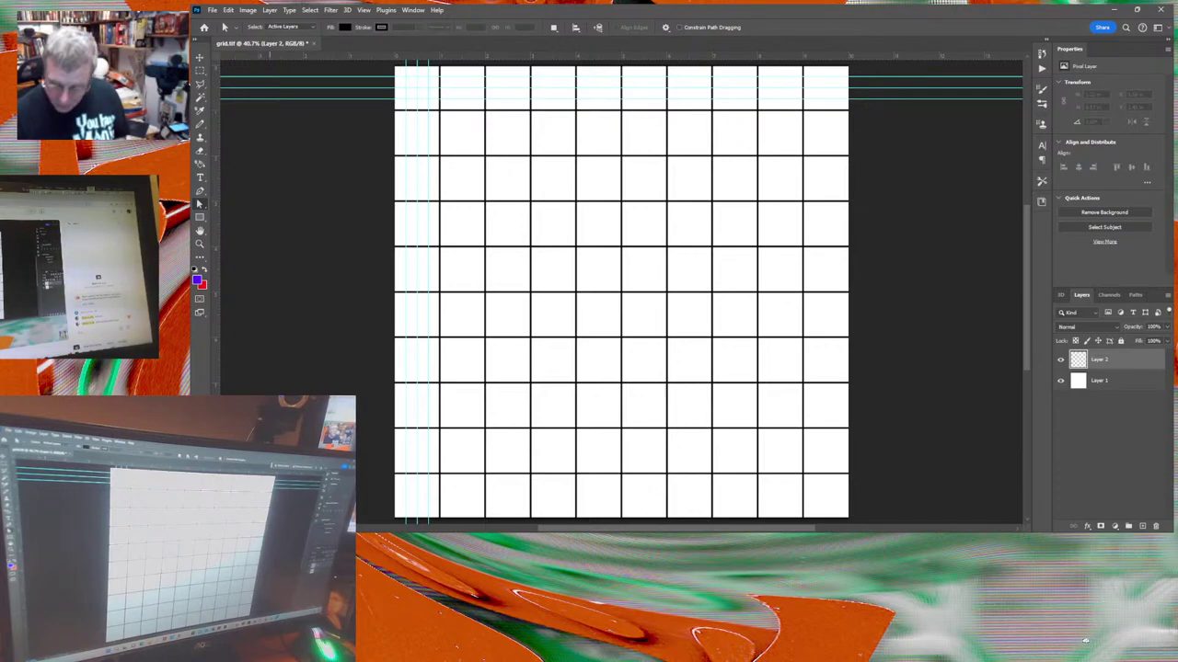
# With the Pencil, draw three thin purple vertical lines along the first column's three guides.
pyautogui.keyDown('alt'); pyautogui.scroll(-1, 621, 292); pyautogui.keyUp('alt')
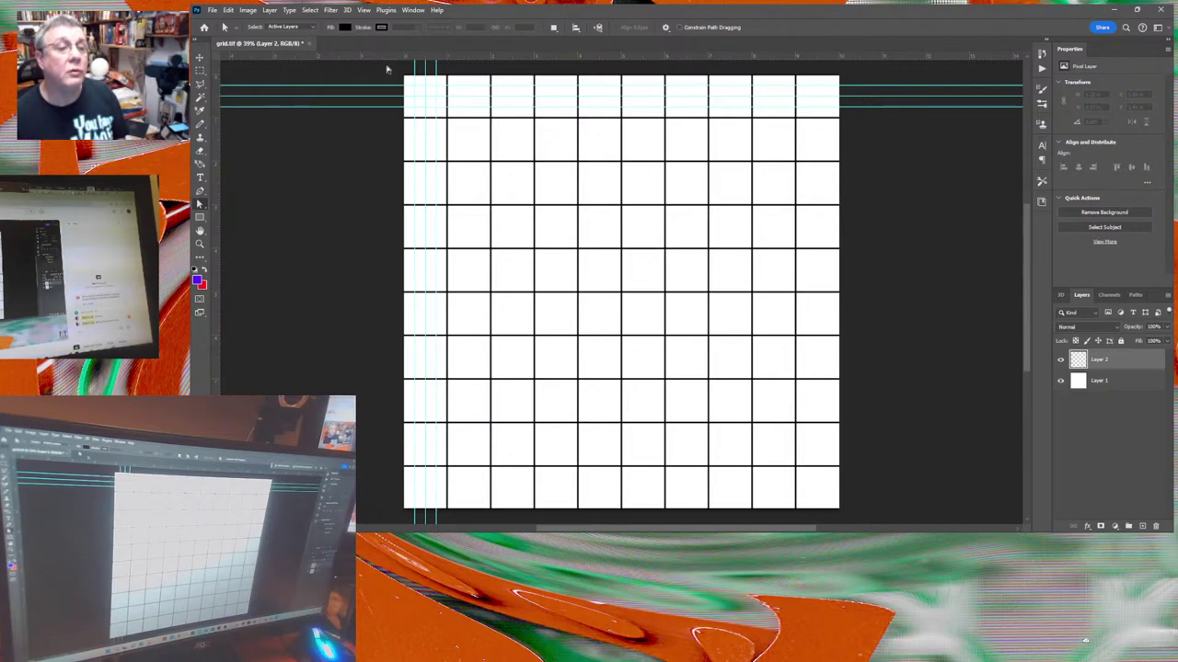
pyautogui.click(201, 124)
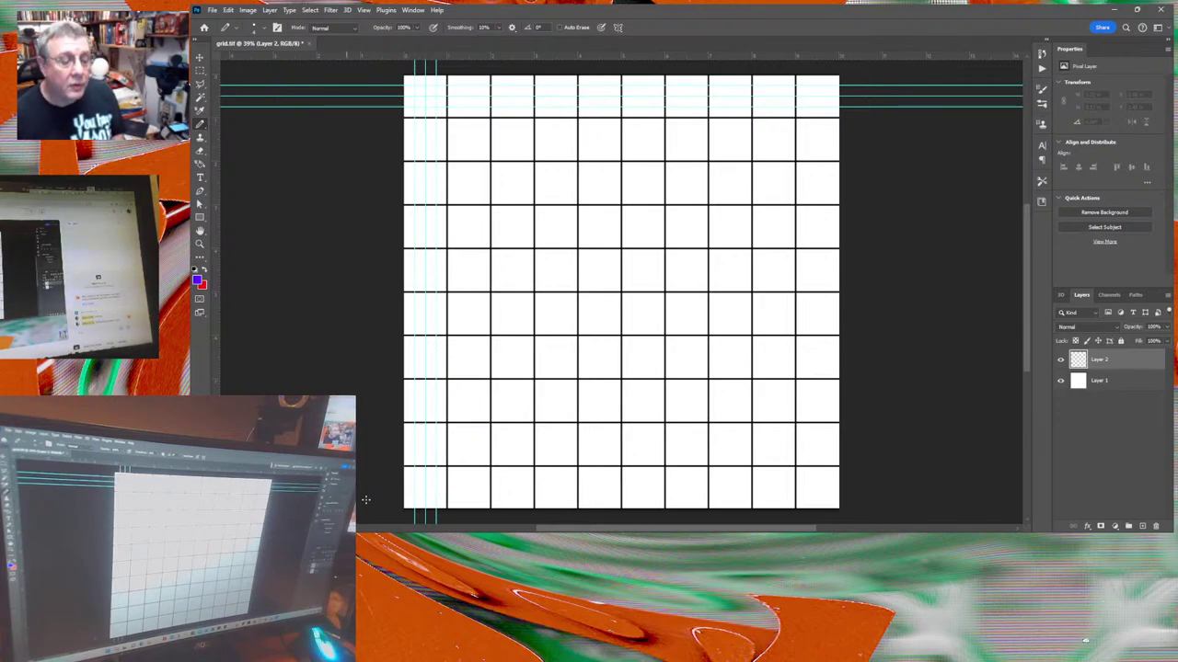
pyautogui.keyDown('shift'); pyautogui.click(414, 517); pyautogui.keyUp('shift')
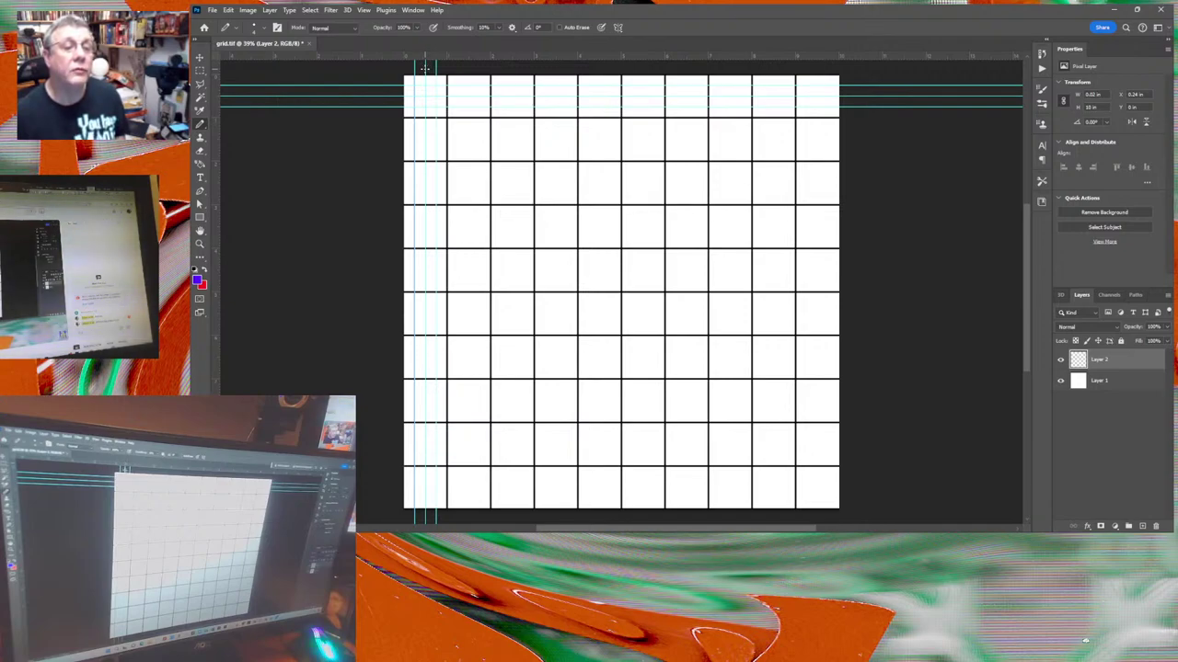
pyautogui.keyDown('shift'); pyautogui.click(425, 517); pyautogui.keyUp('shift')
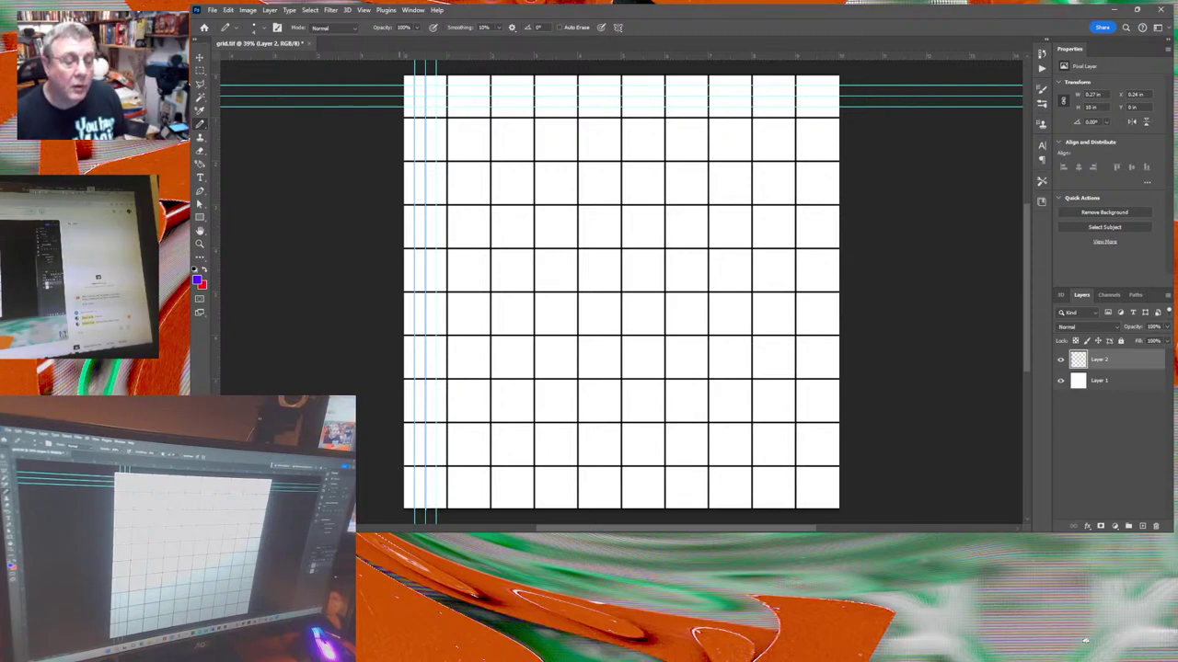
pyautogui.keyDown('shift'); pyautogui.click(435, 518); pyautogui.keyUp('shift')
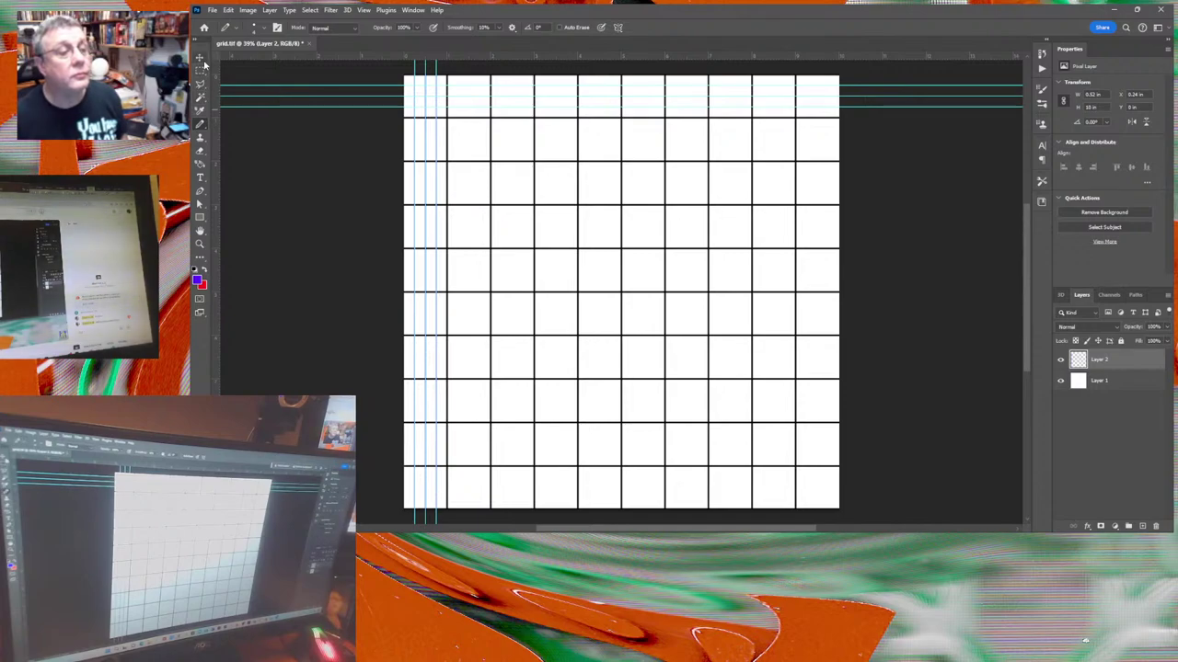
pyautogui.click(199, 72)
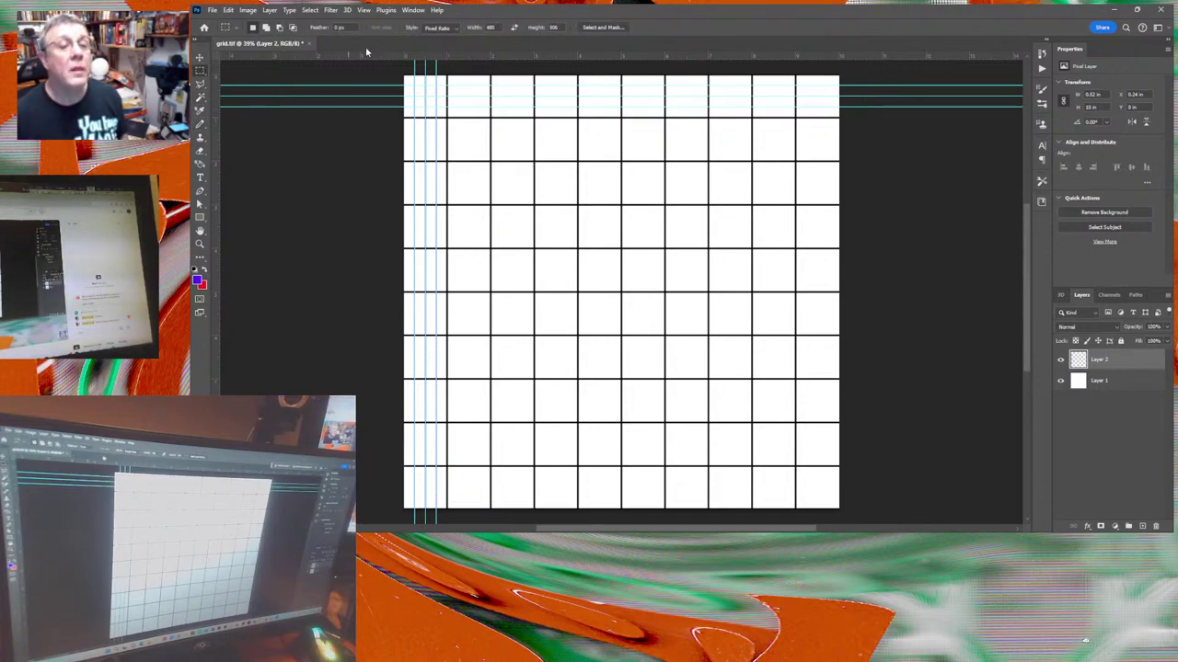
# Marquee-select the left column's three purple lines, copy them, and paste them as Layer 3.
pyautogui.click(438, 27)
pyautogui.click(437, 39)
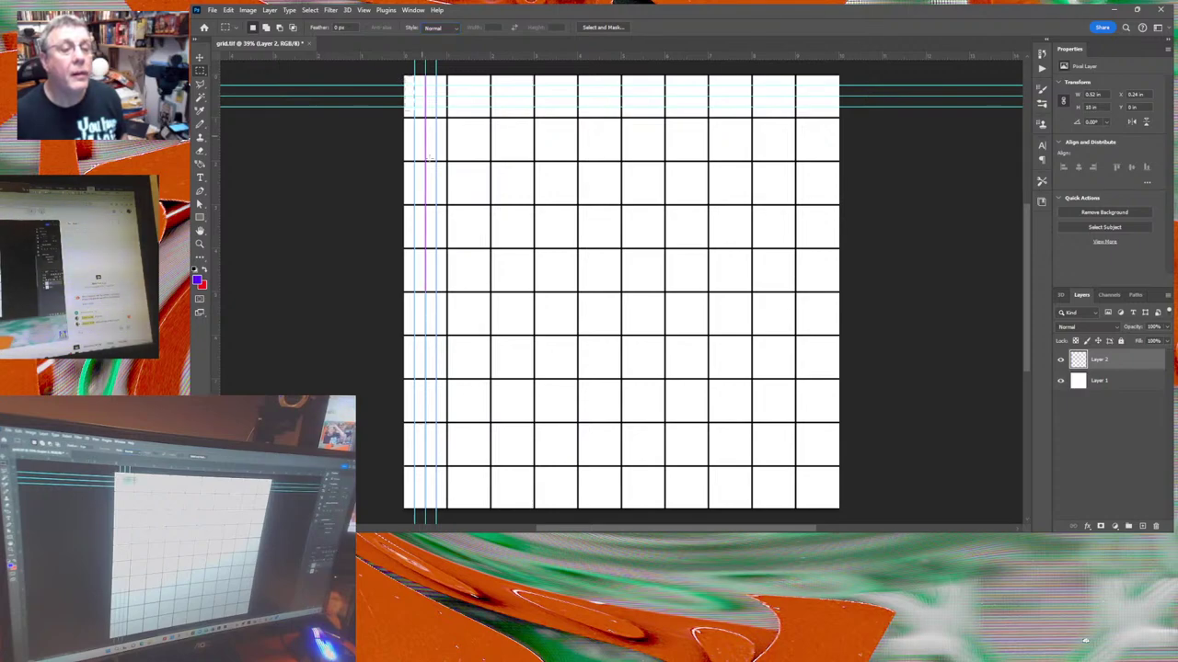
pyautogui.moveTo(403, 73); pyautogui.dragTo(446, 495)
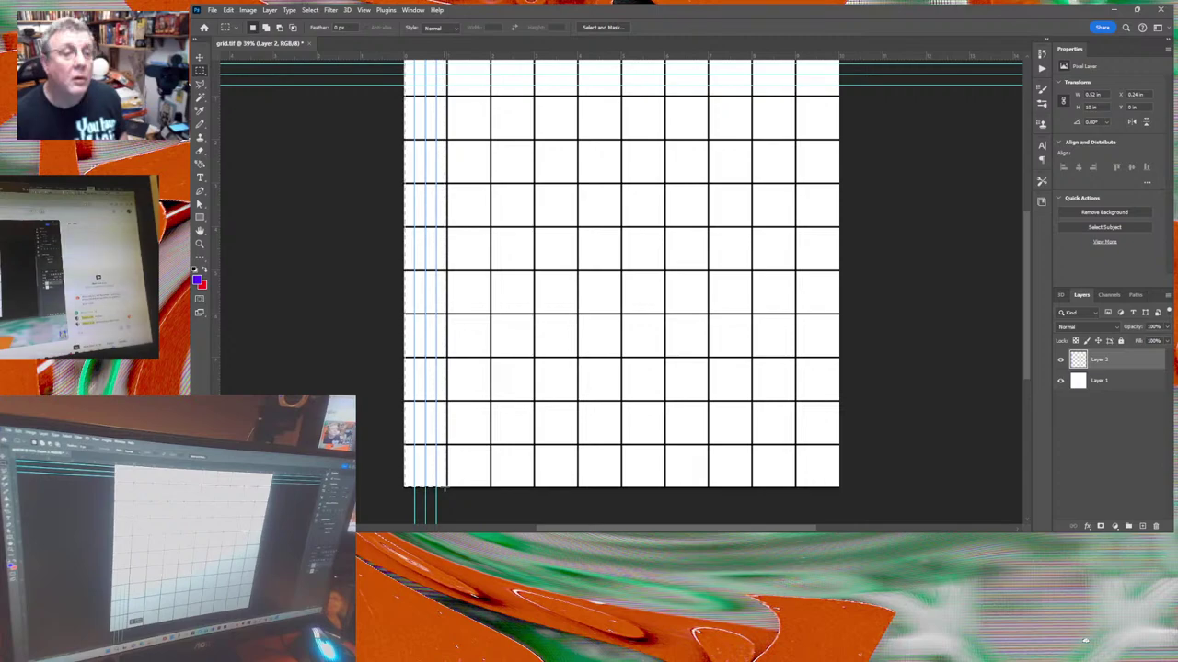
pyautogui.moveTo(445, 489); pyautogui.dragTo(448, 494)
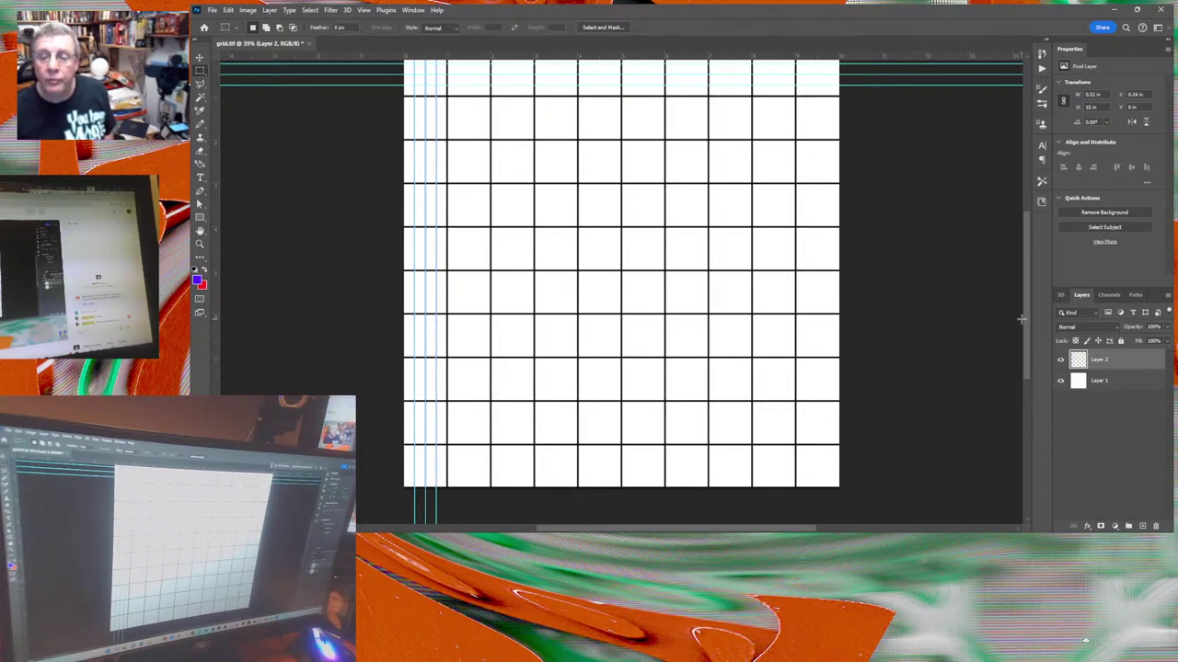
pyautogui.scroll(2, 1025, 313)
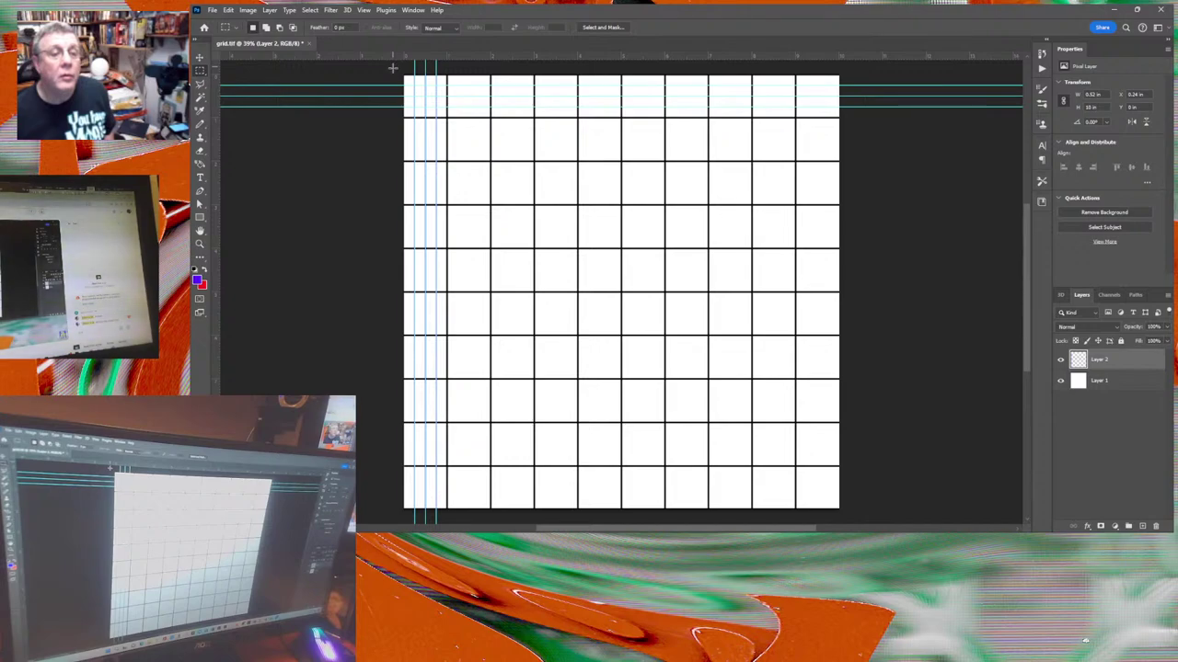
pyautogui.moveTo(393, 68); pyautogui.dragTo(447, 511)
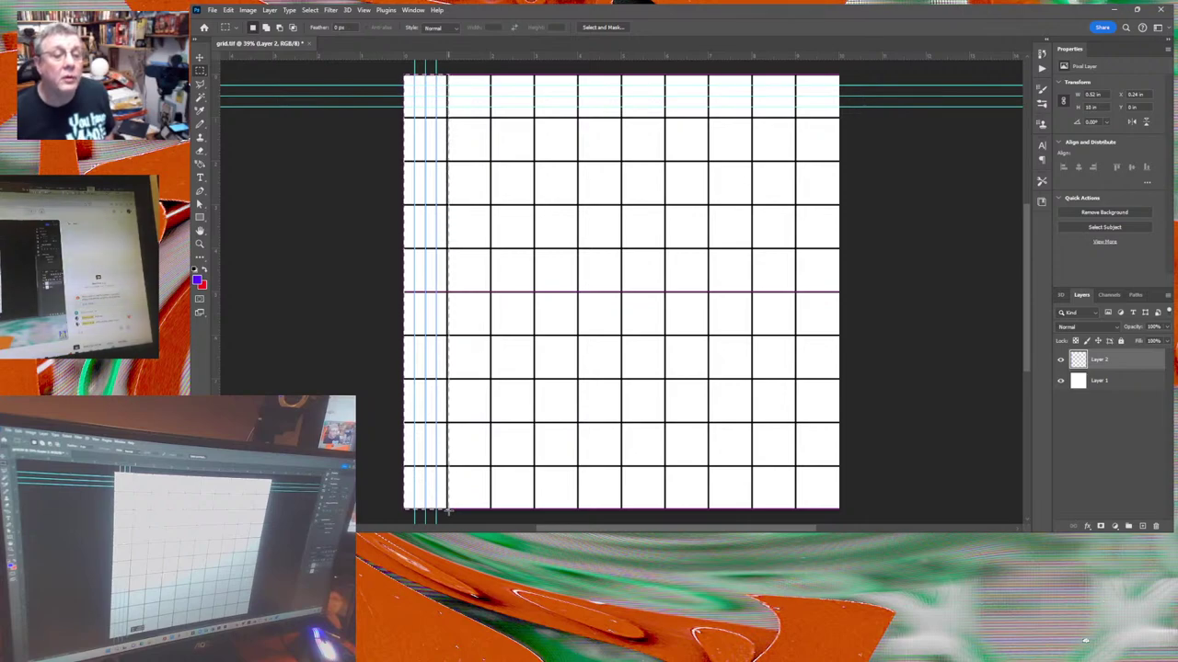
pyautogui.moveTo(448, 512); pyautogui.dragTo(448, 511)
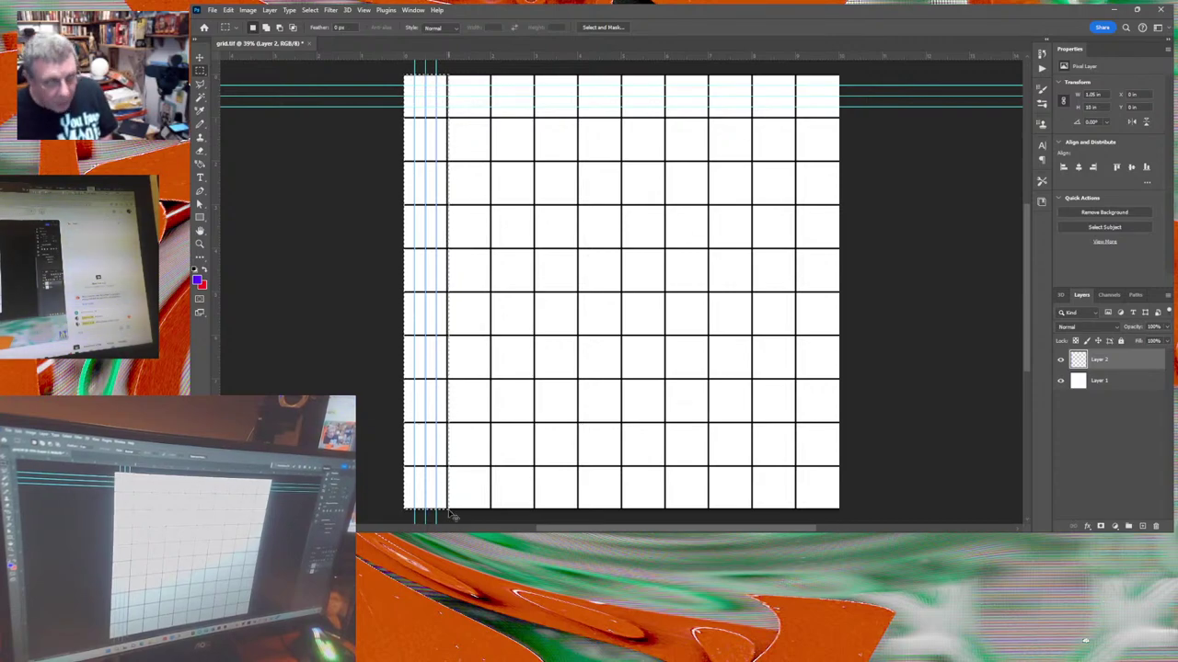
pyautogui.click(449, 513)
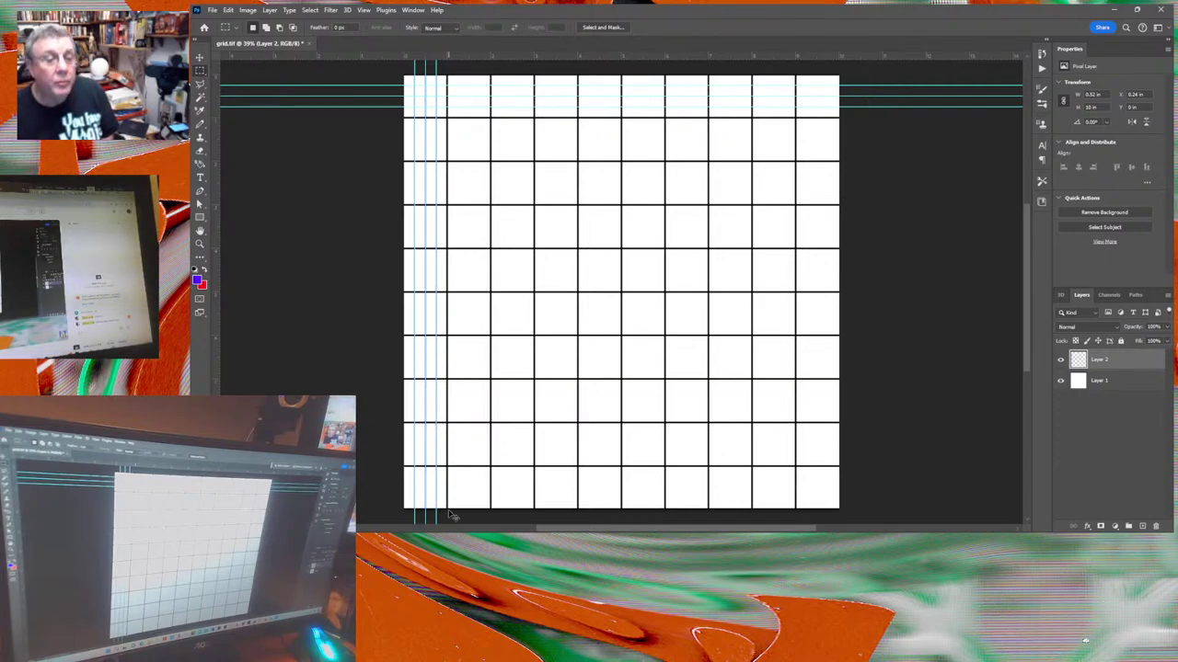
pyautogui.hotkey('ctrl', 'v')
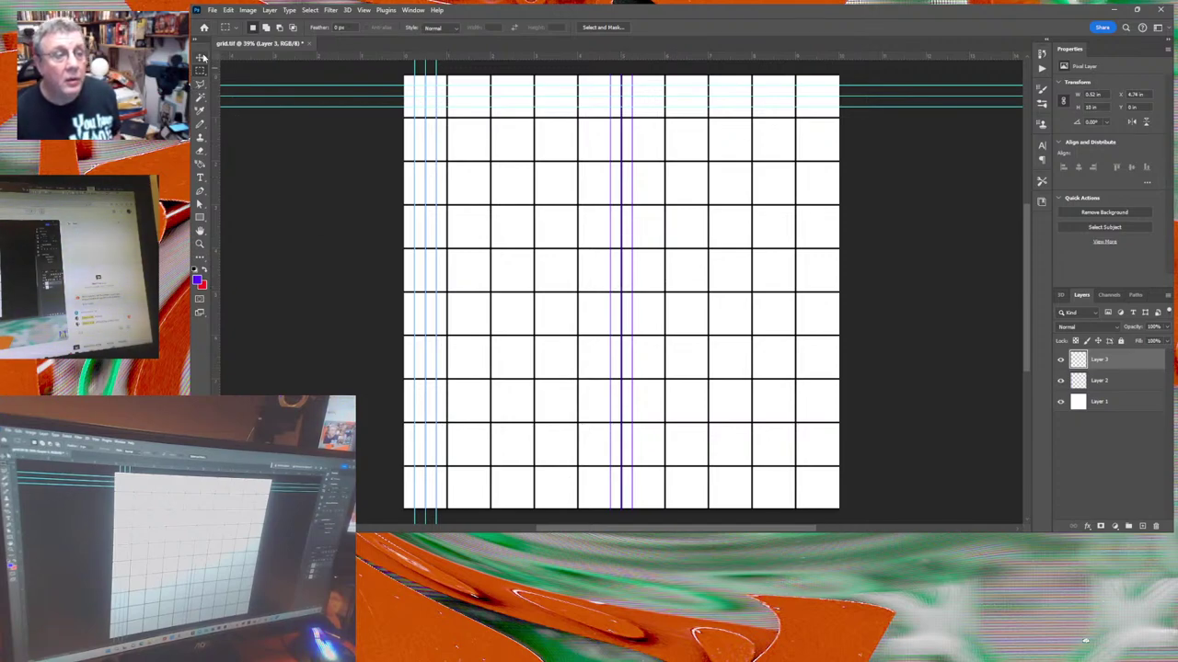
# Move Layer 3's purple lines into the second column at X 1.26 in and toggle the guides.
pyautogui.click(199, 58)
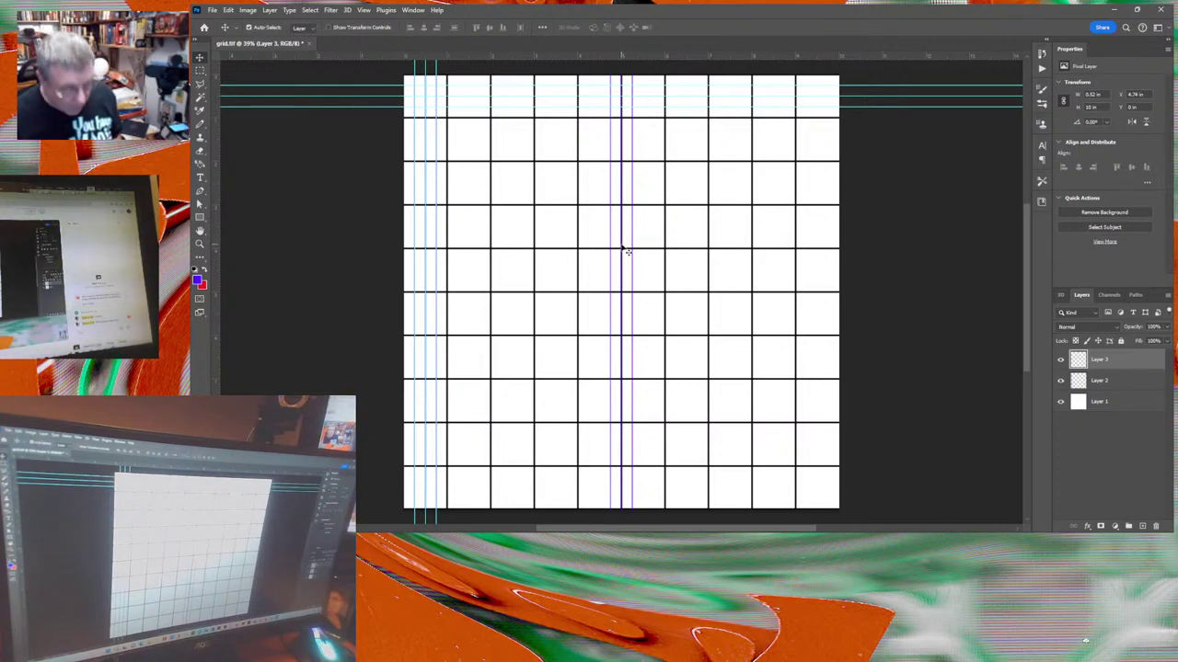
pyautogui.moveTo(627, 251); pyautogui.dragTo(470, 238)
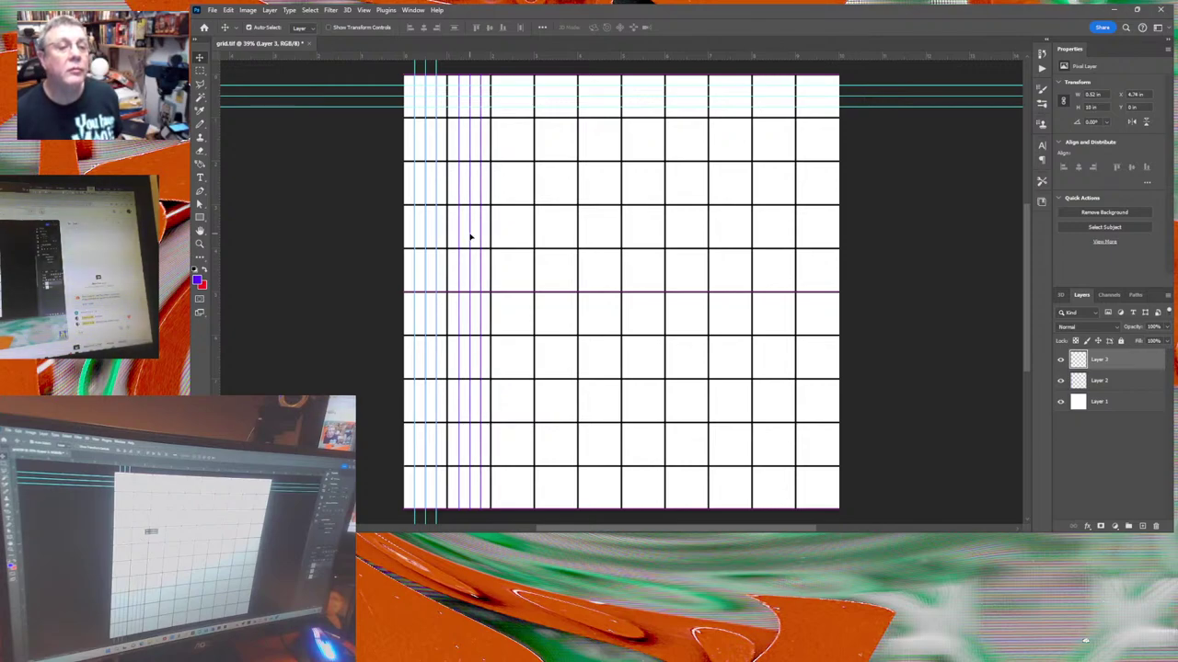
pyautogui.moveTo(470, 237); pyautogui.dragTo(472, 242)
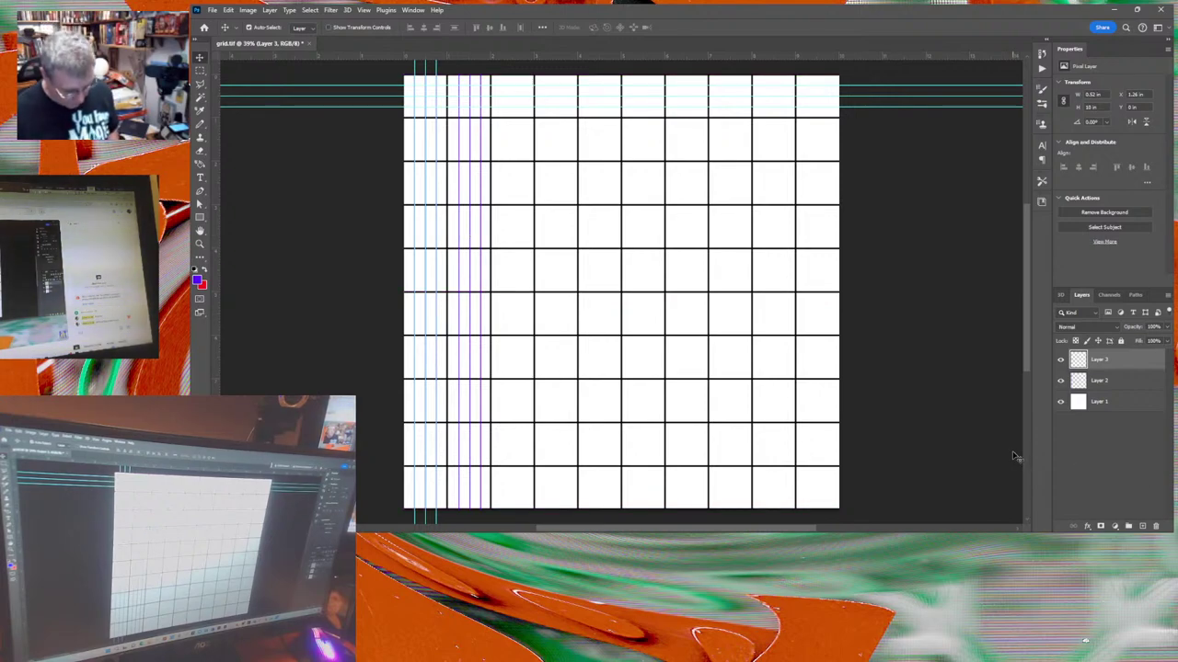
pyautogui.hotkey('ctrl', ';')
pyautogui.hotkey('ctrl', ';')
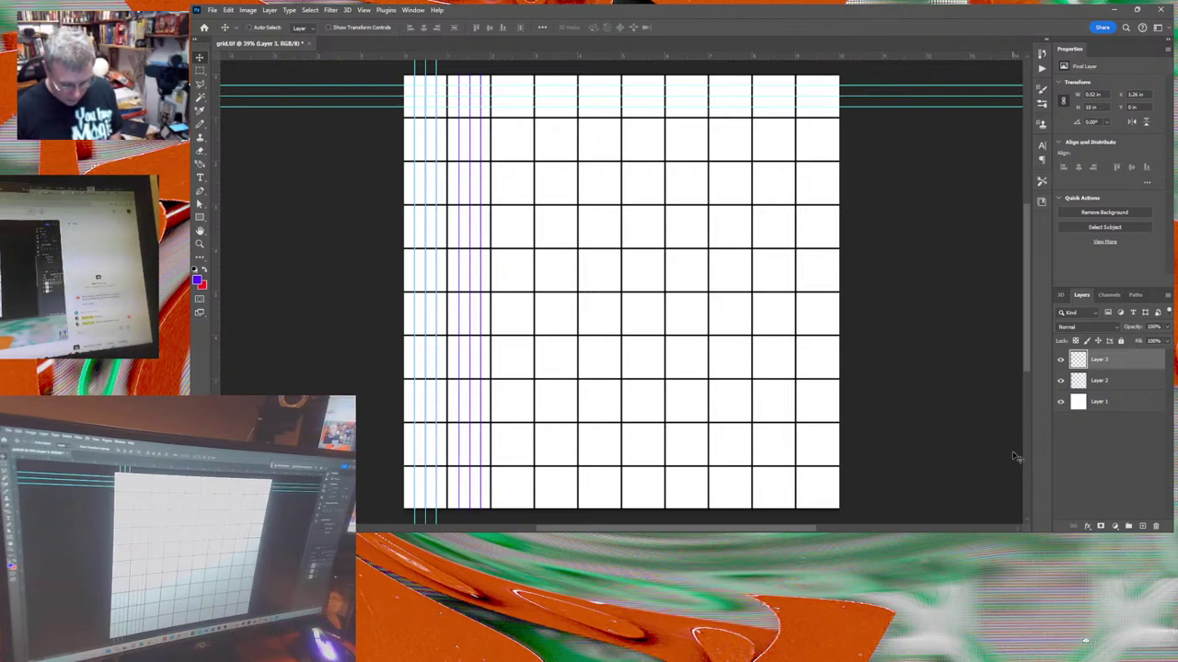
pyautogui.hotkey('ctrl', ';')
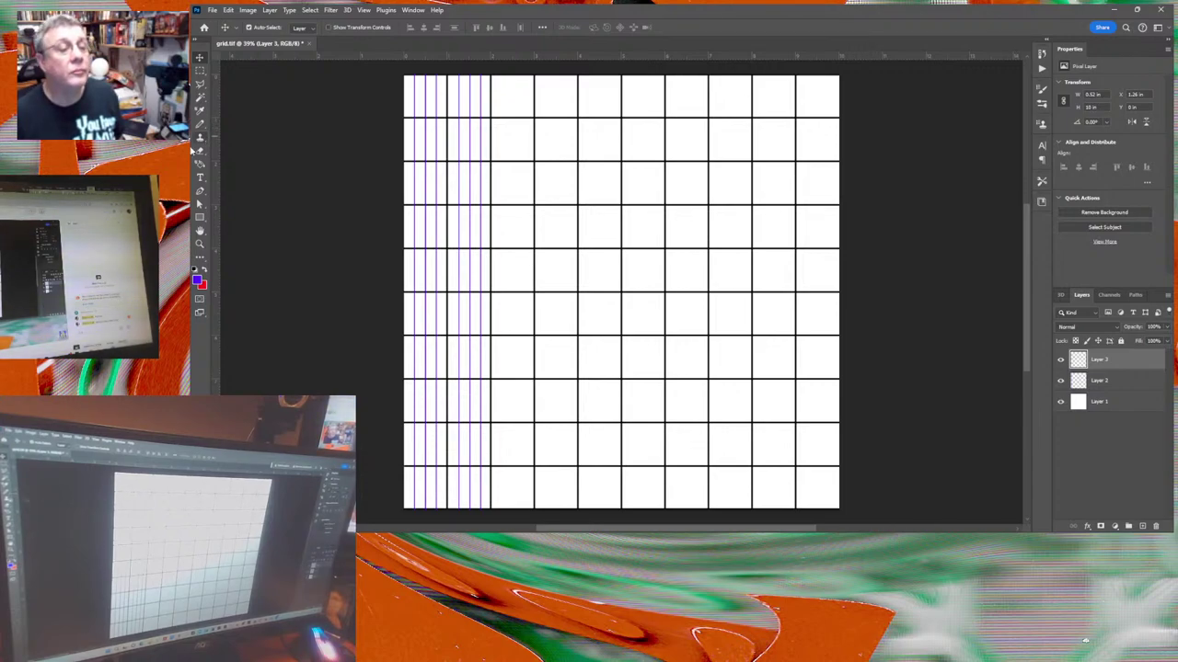
# Zoom into the left columns to 100% and pull a vertical guide from the ruler.
pyautogui.click(199, 243)
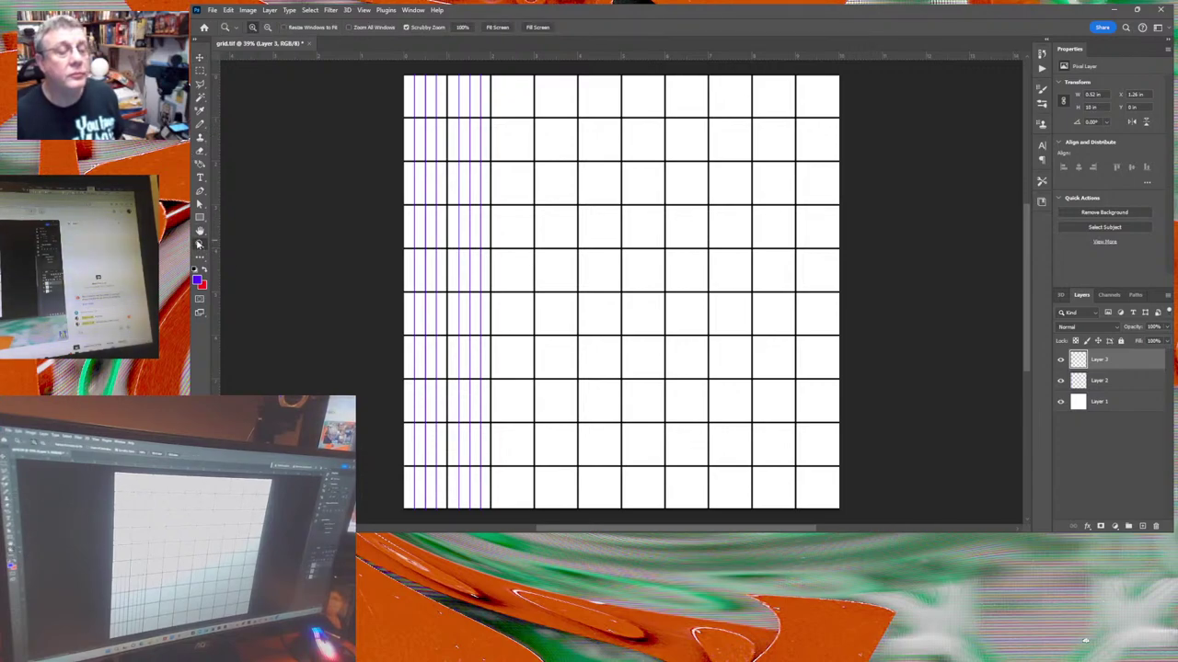
pyautogui.click(460, 86)
pyautogui.click(521, 144)
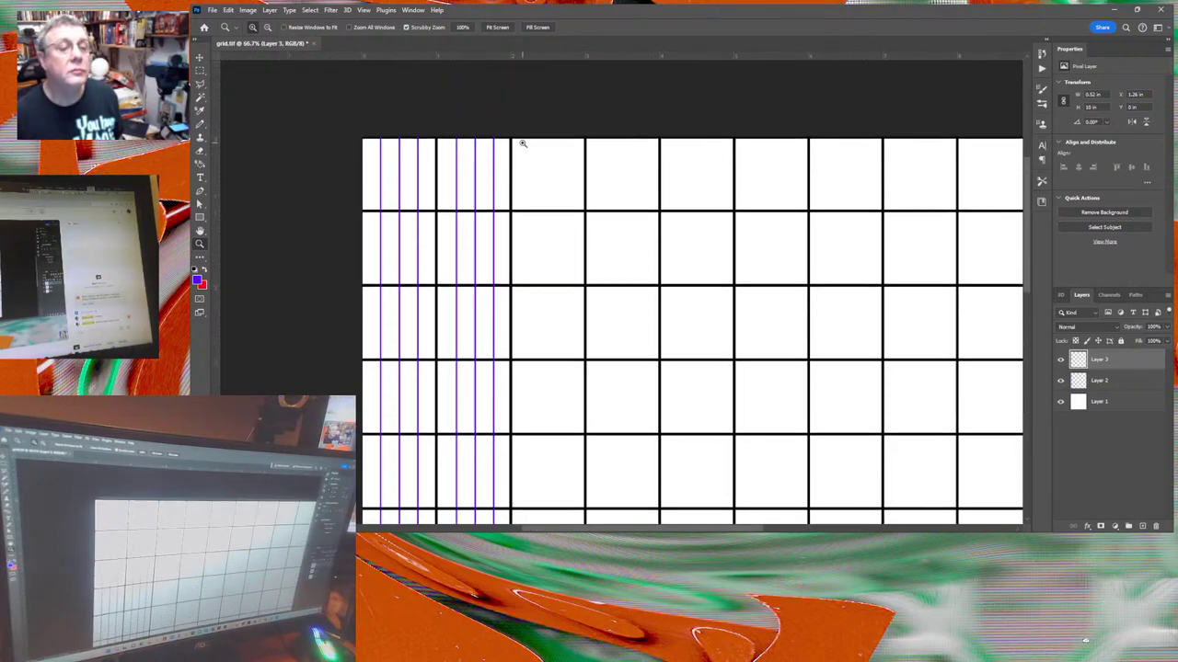
pyautogui.click(477, 184)
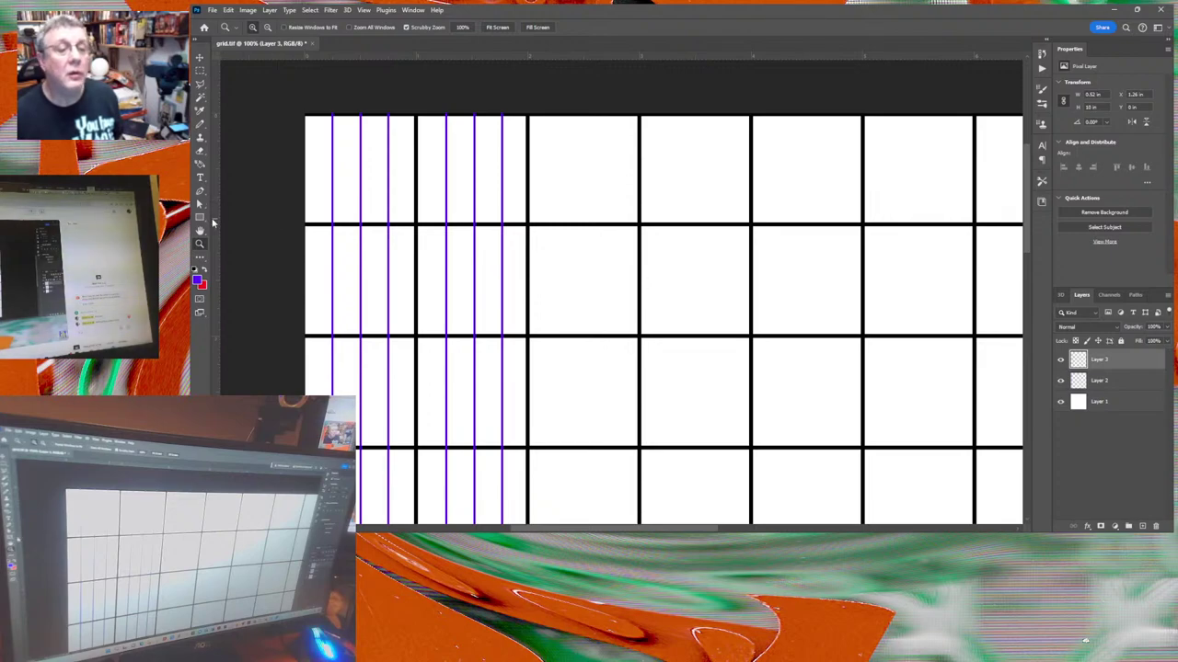
pyautogui.moveTo(212, 223); pyautogui.dragTo(214, 197)
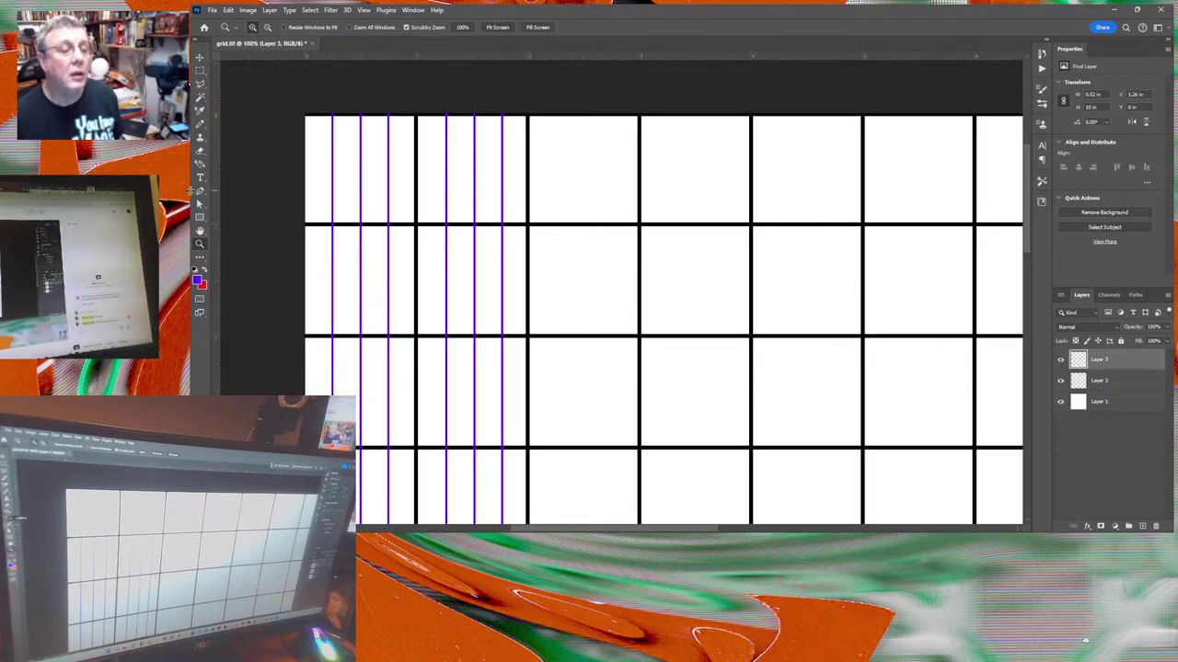
# Zoom closer on the second column and place a vertical guide beside its middle purple line.
pyautogui.click(475, 117)
pyautogui.click(460, 117)
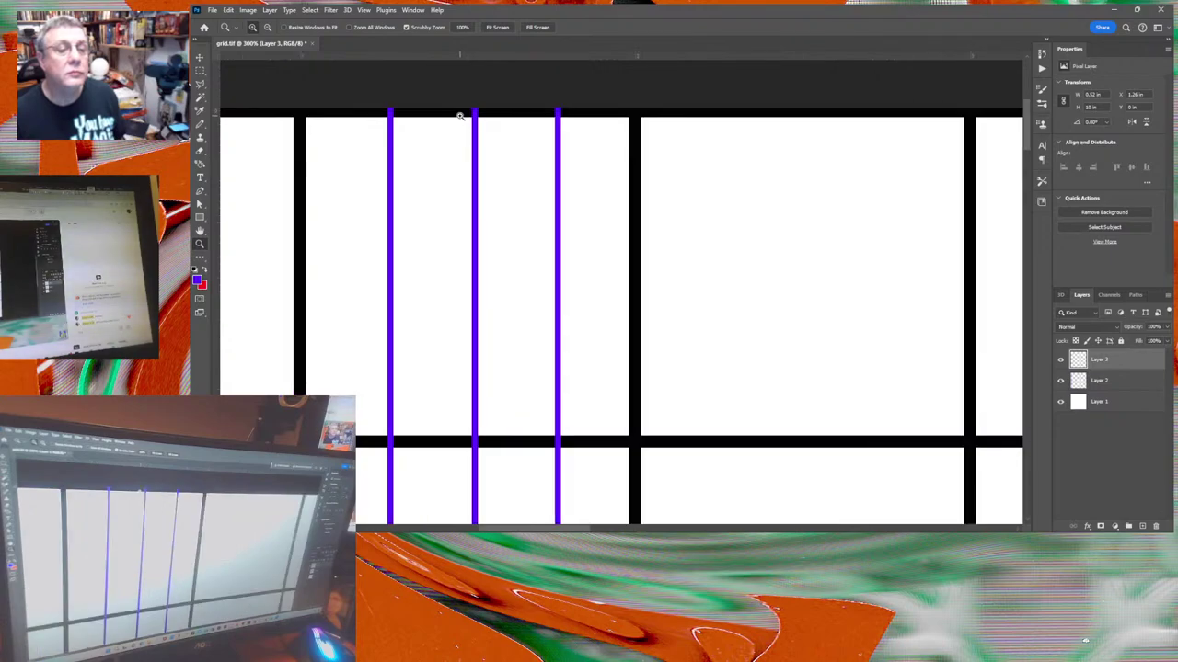
pyautogui.click(473, 116)
pyautogui.click(475, 117)
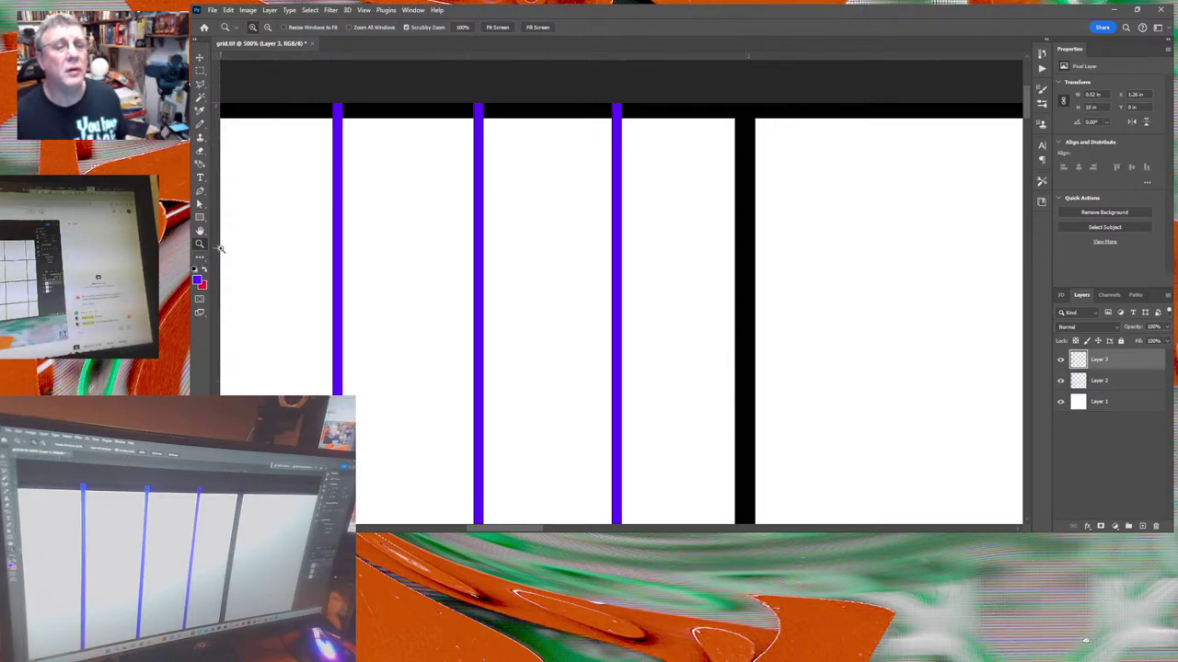
pyautogui.moveTo(217, 248); pyautogui.dragTo(467, 240)
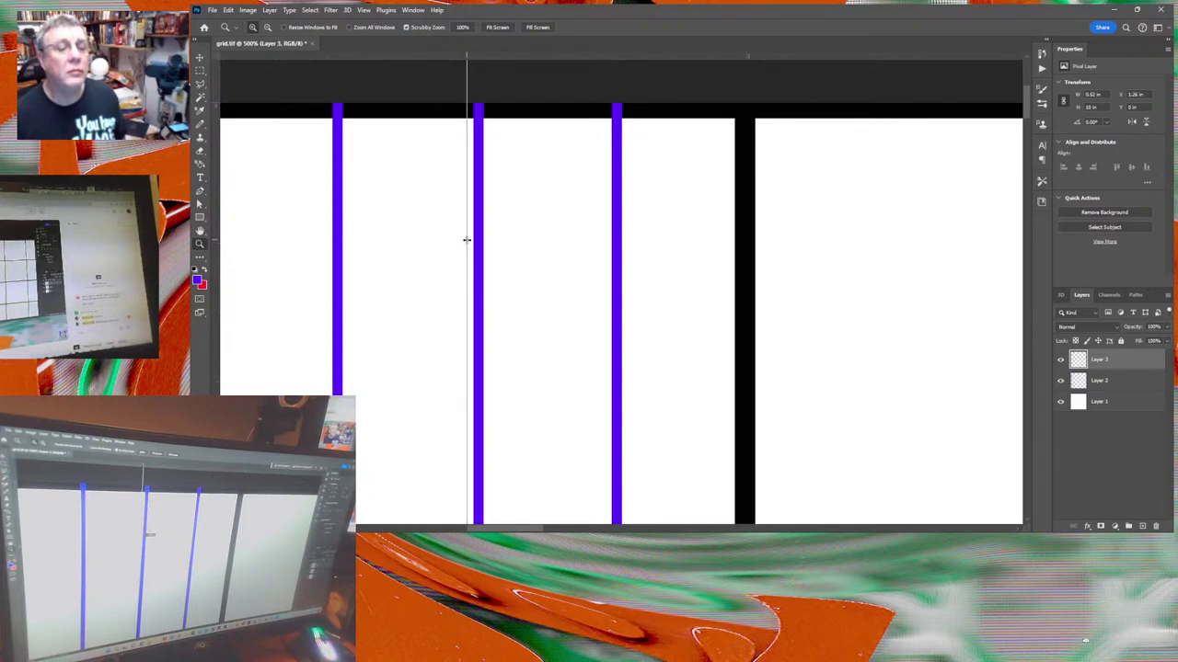
pyautogui.moveTo(466, 240); pyautogui.dragTo(467, 241)
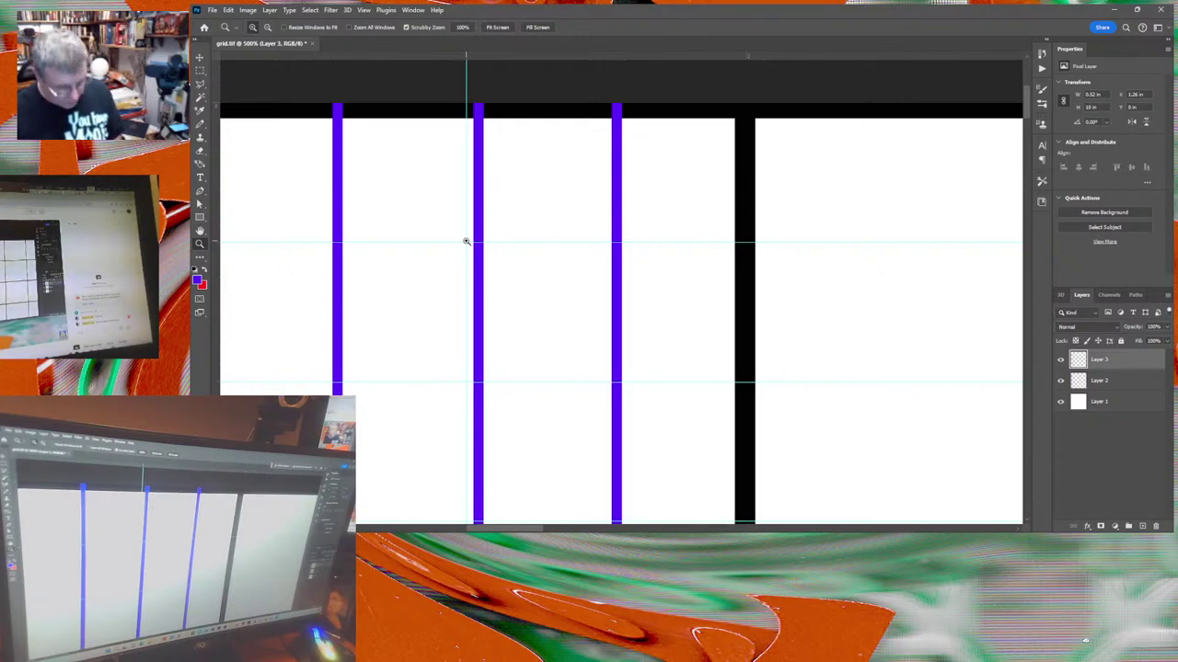
pyautogui.click(467, 241)
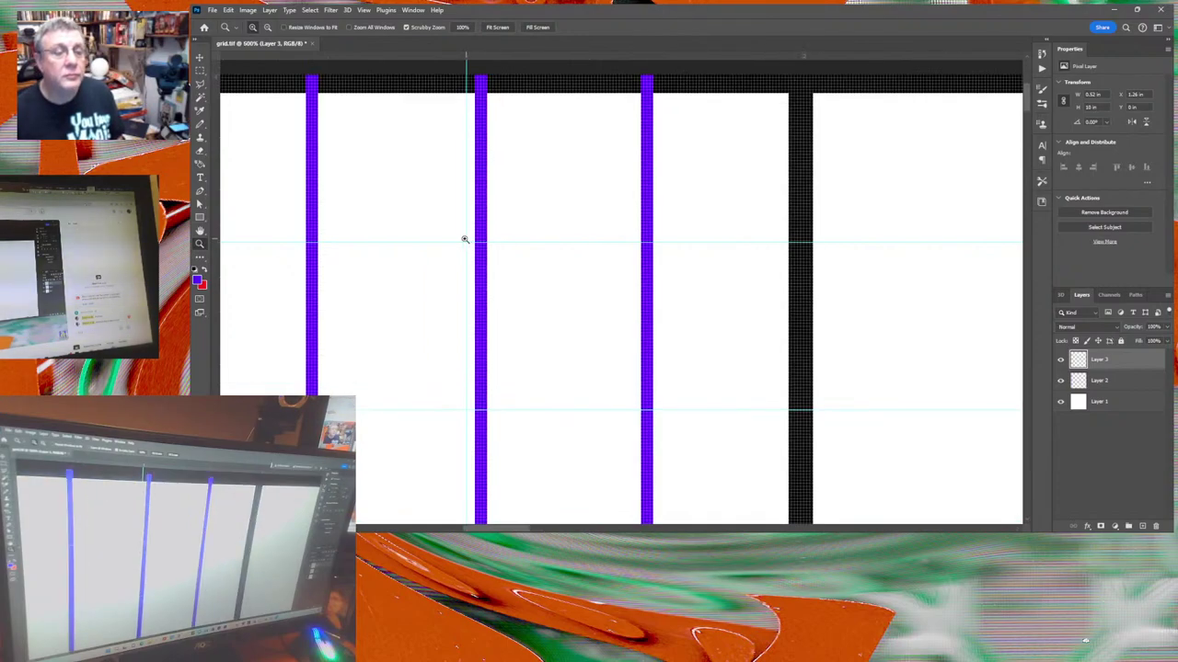
pyautogui.click(198, 58)
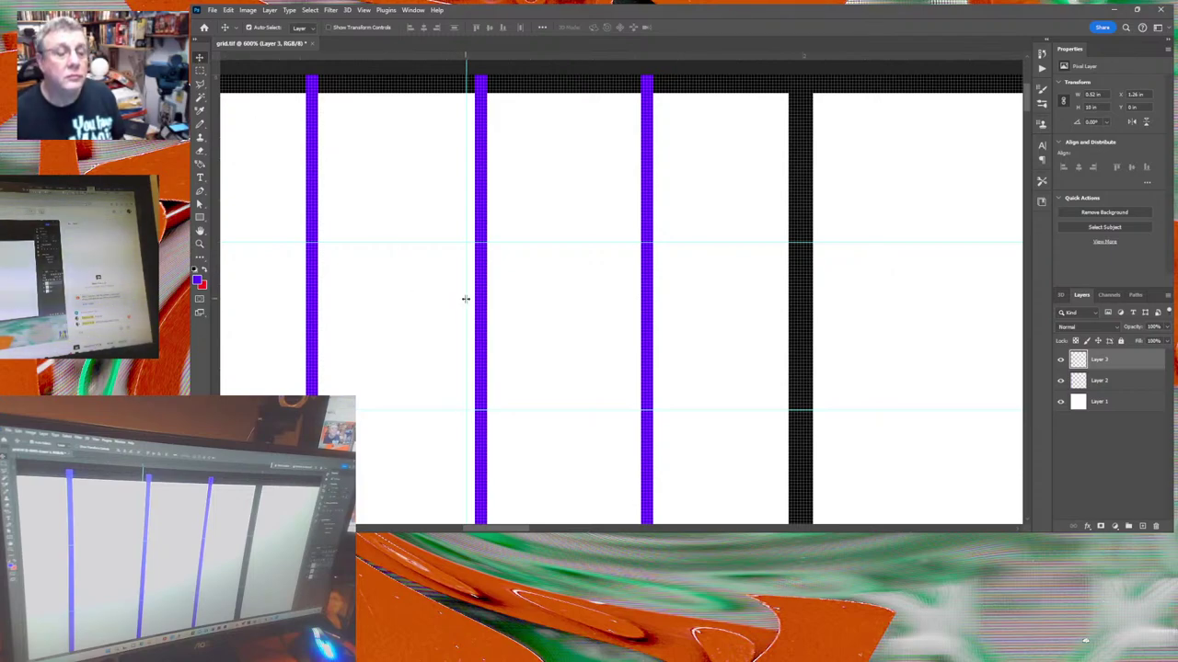
# Shift the guide slightly right and nudge Layer 3's lines left onto it.
pyautogui.moveTo(466, 299); pyautogui.dragTo(467, 299)
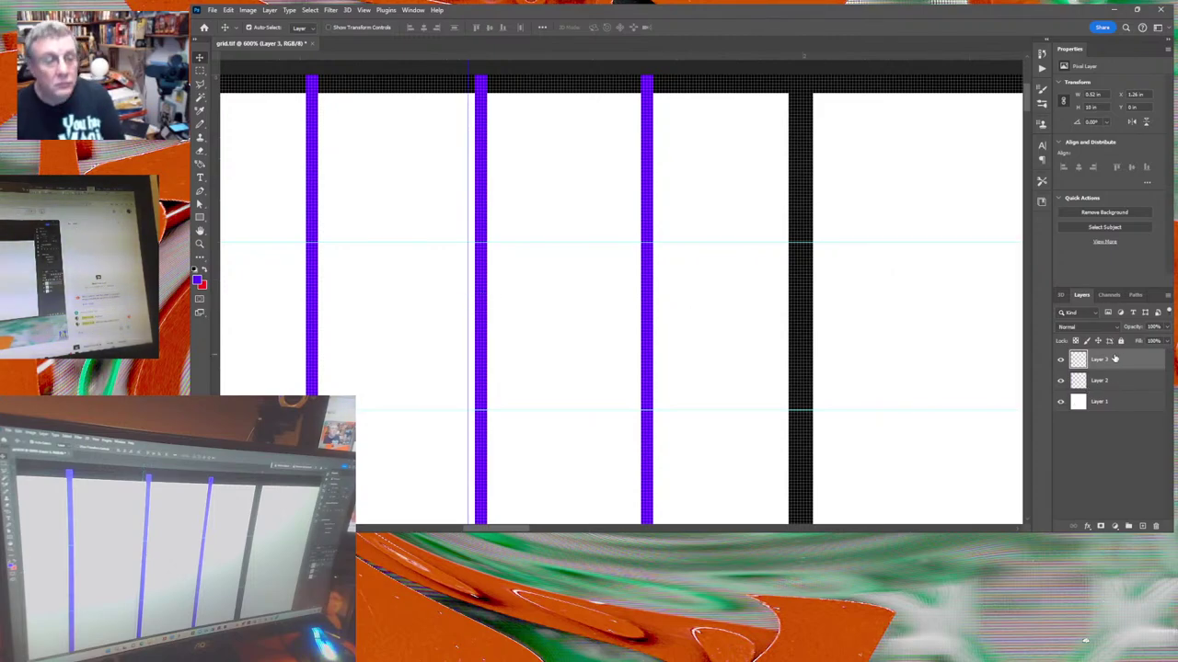
pyautogui.press('Left')
pyautogui.press('Left')
pyautogui.press('Left')
pyautogui.press('Left')
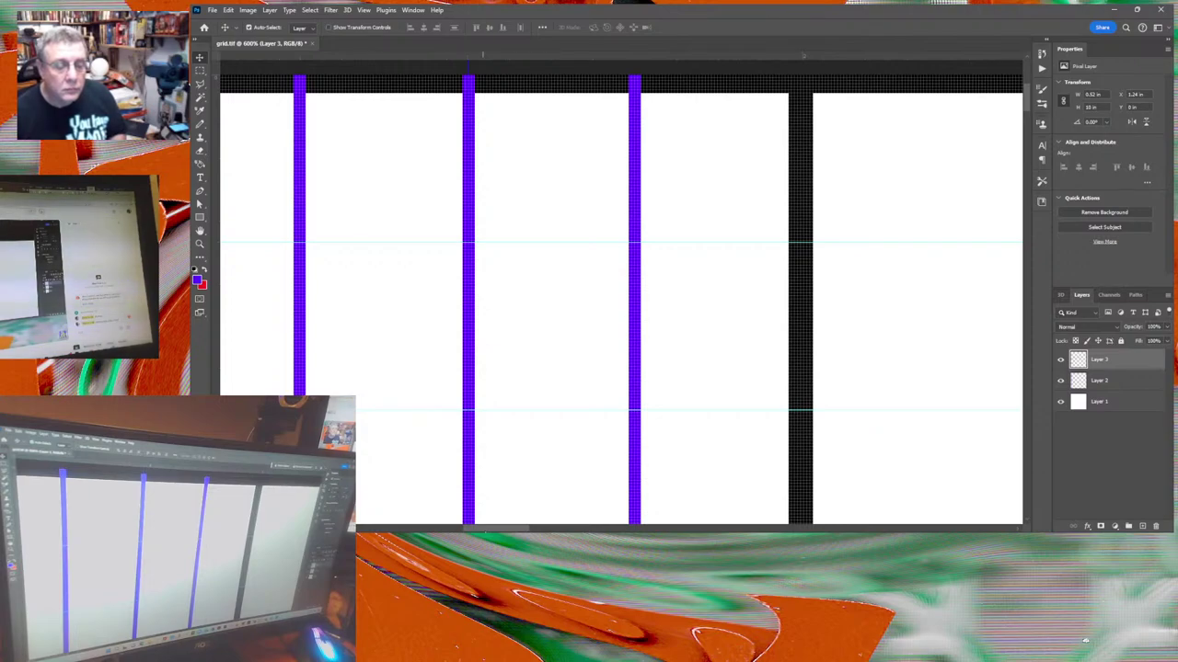
pyautogui.hscroll(10, 516, 303)
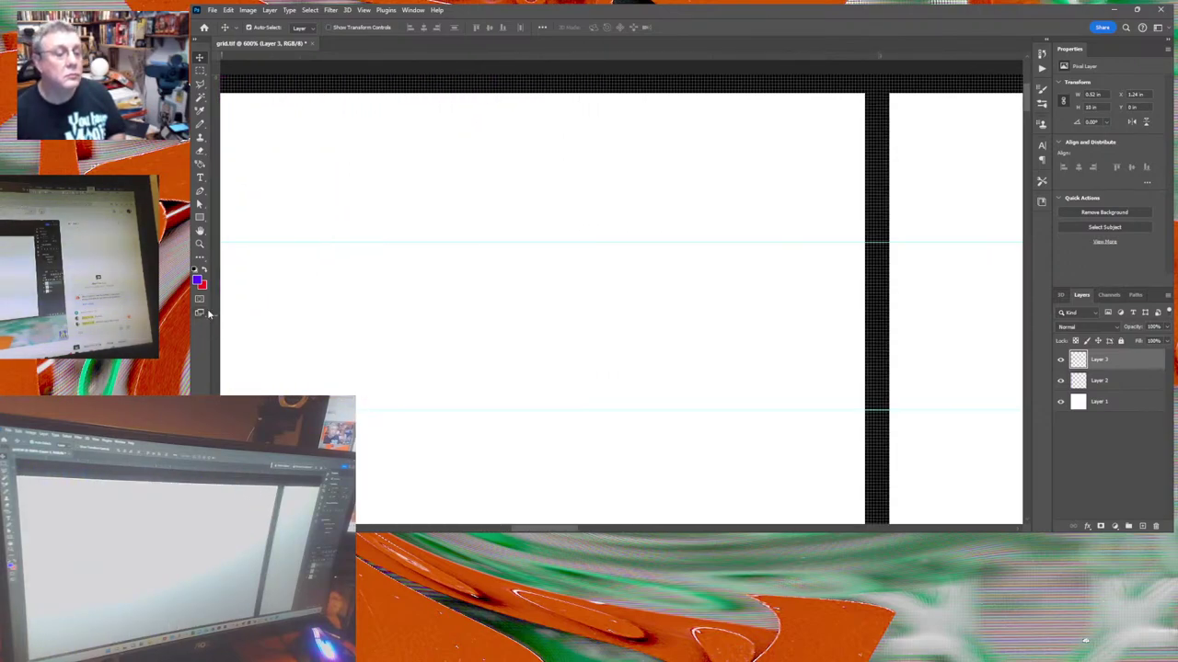
# Add a guide in the next column, paste the lines as Layer 4, and nudge them onto it at X 2.24 in.
pyautogui.moveTo(218, 316); pyautogui.dragTo(544, 332)
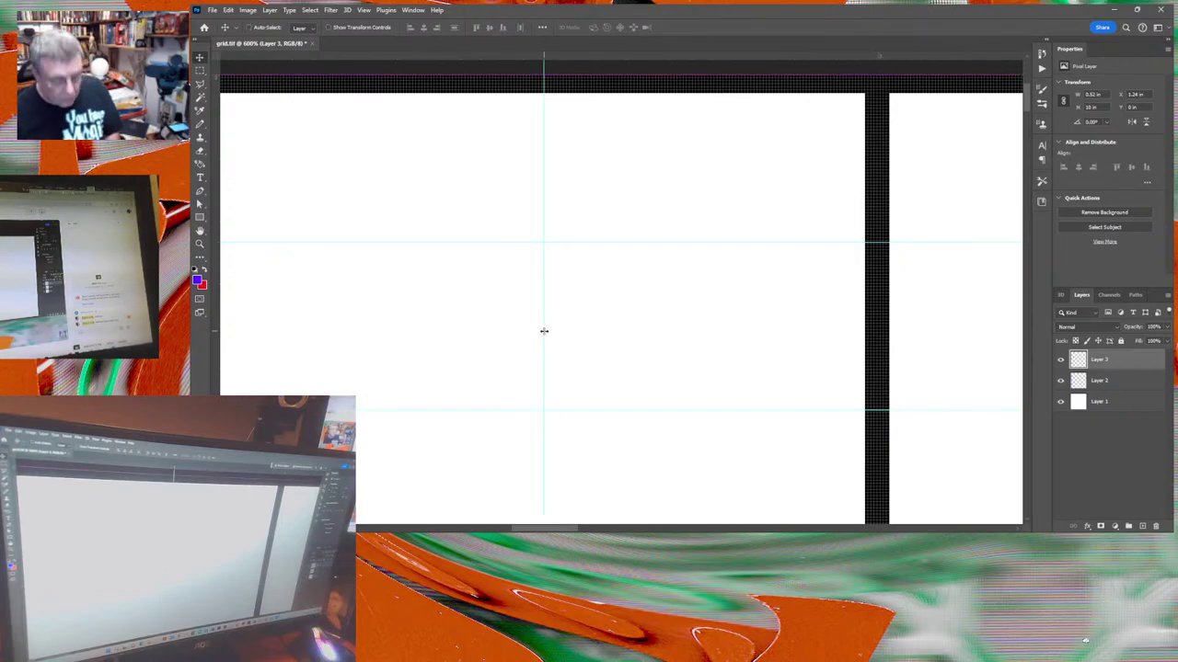
pyautogui.hotkey('ctrl', 'v')
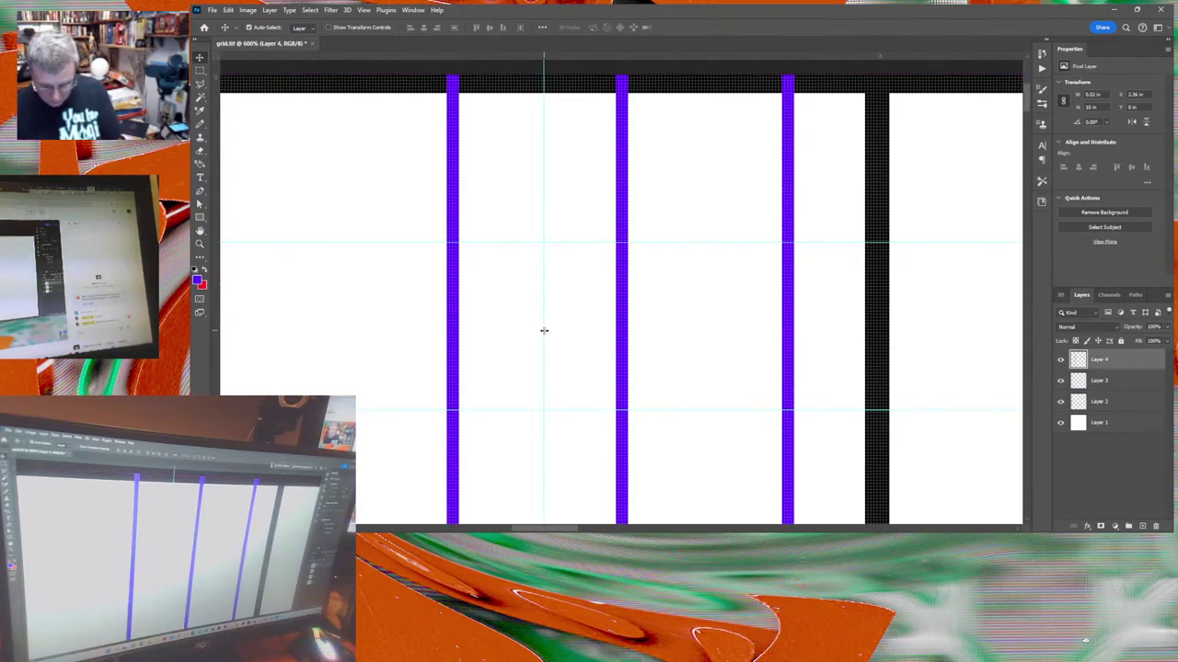
pyautogui.press('Left')
pyautogui.press('Left')
pyautogui.press('Left')
pyautogui.press('Left')
pyautogui.press('Left')
pyautogui.press('Left')
pyautogui.press('Left')
pyautogui.press('Left')
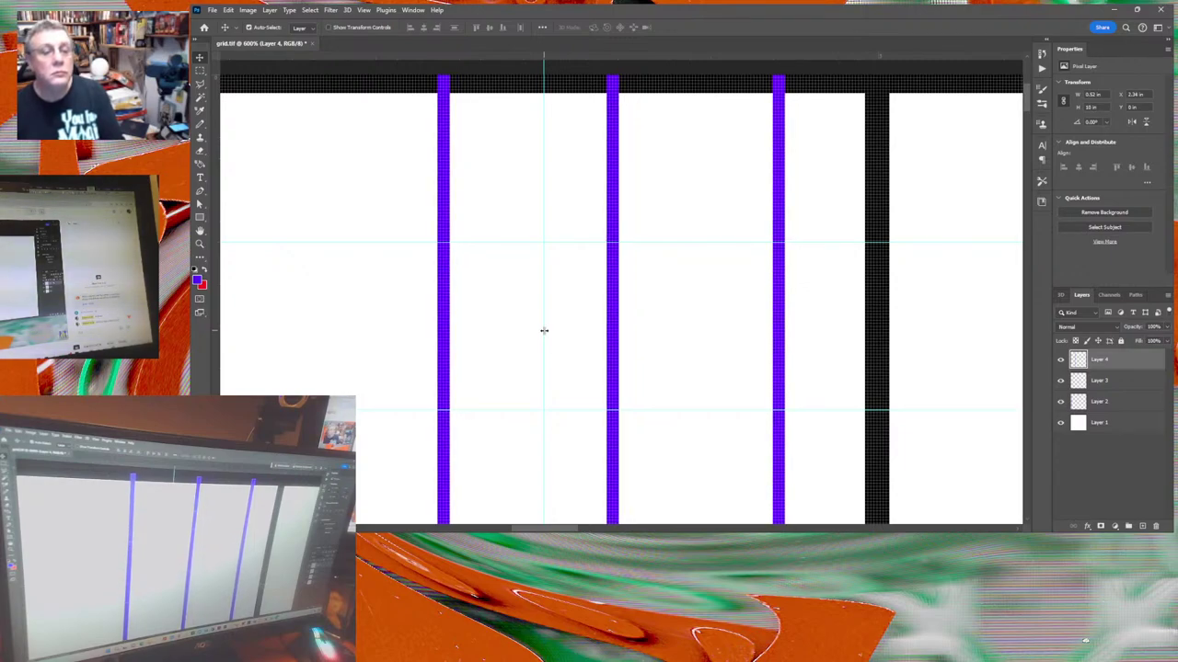
pyautogui.press('Left')
pyautogui.press('Left')
pyautogui.press('Left')
pyautogui.press('Left')
pyautogui.press('Left')
pyautogui.press('Left')
pyautogui.press('Left')
pyautogui.press('Left')
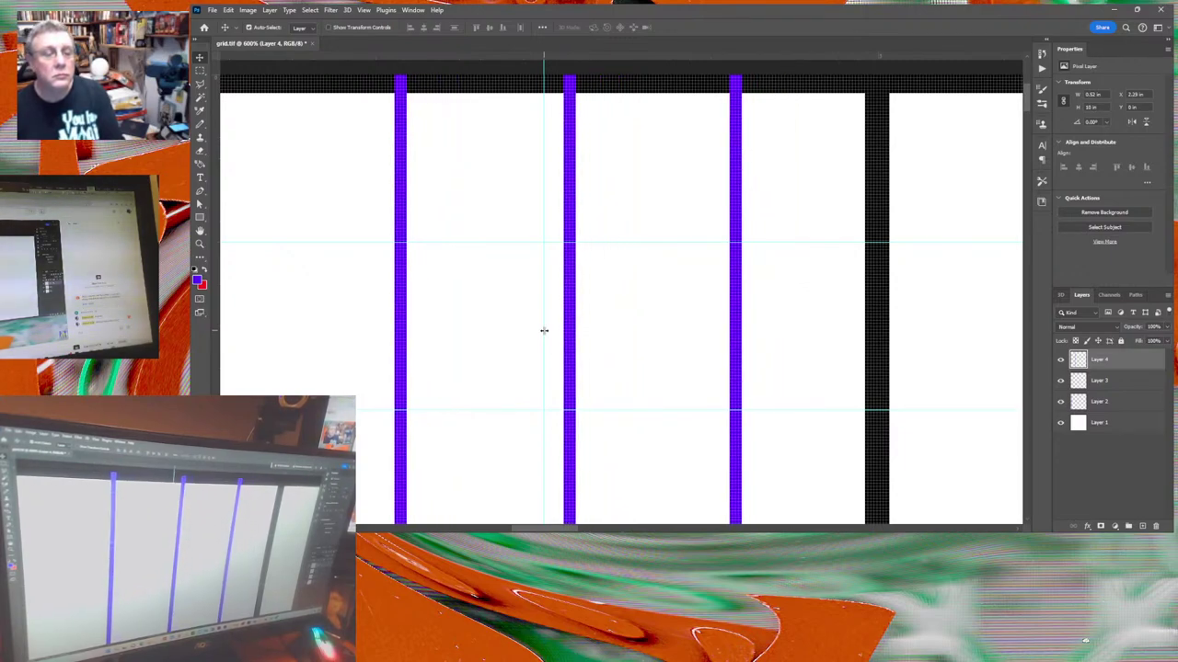
pyautogui.press('Left')
pyautogui.press('Left')
pyautogui.press('Left')
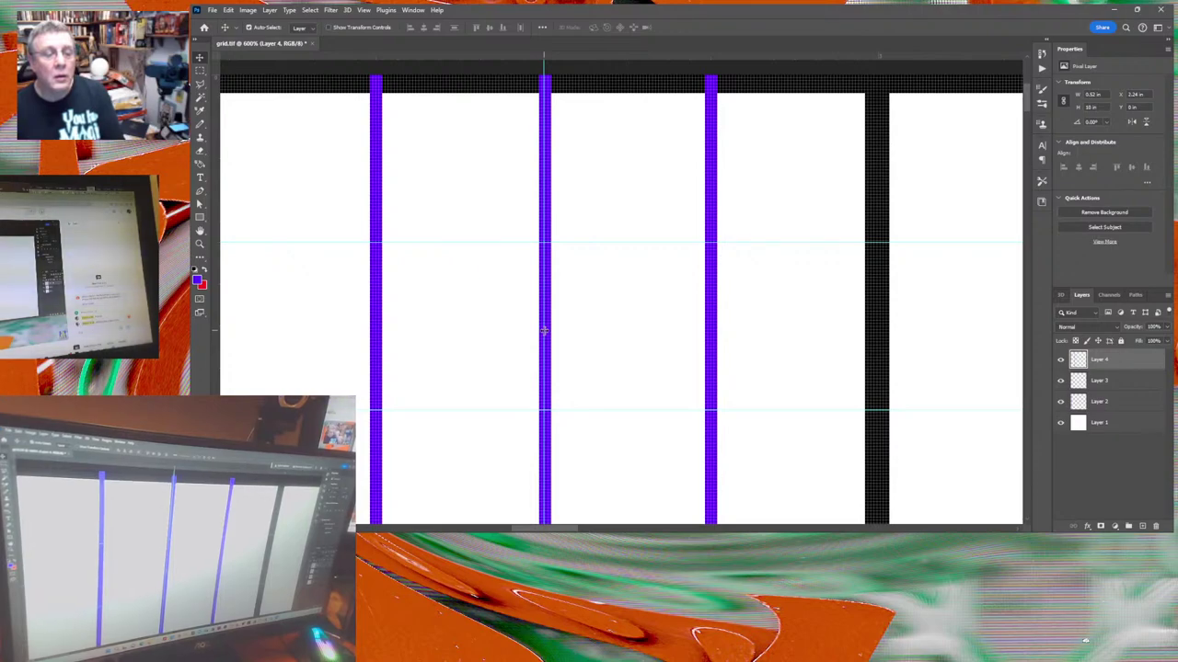
pyautogui.press('Left')
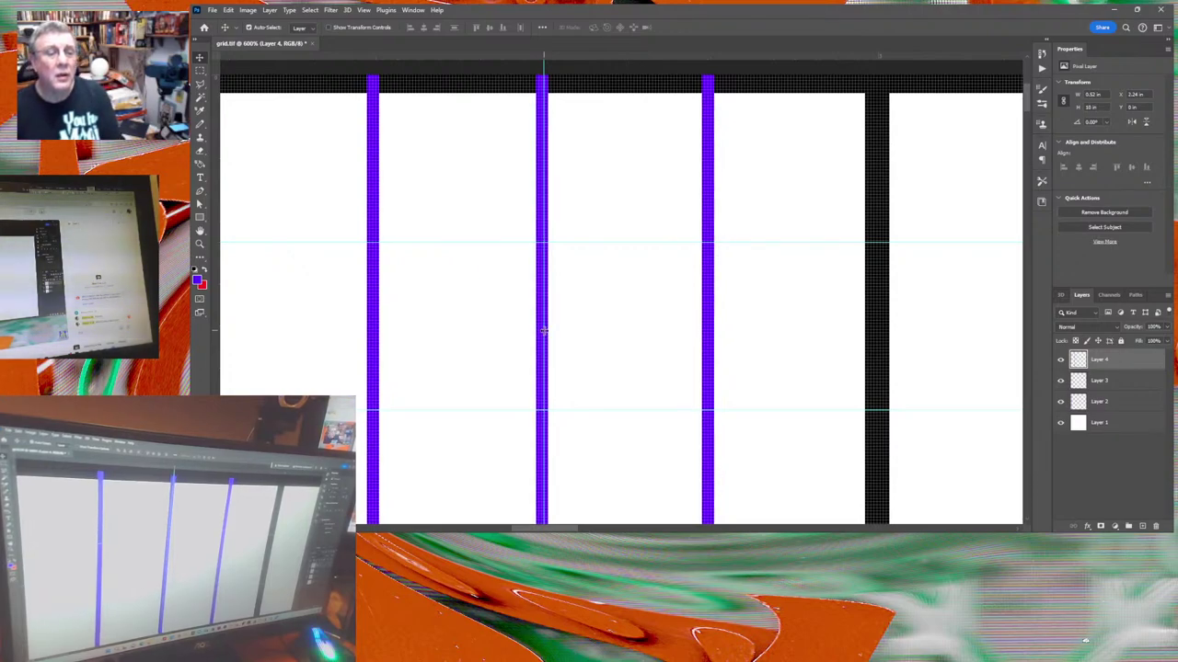
pyautogui.press('Right')
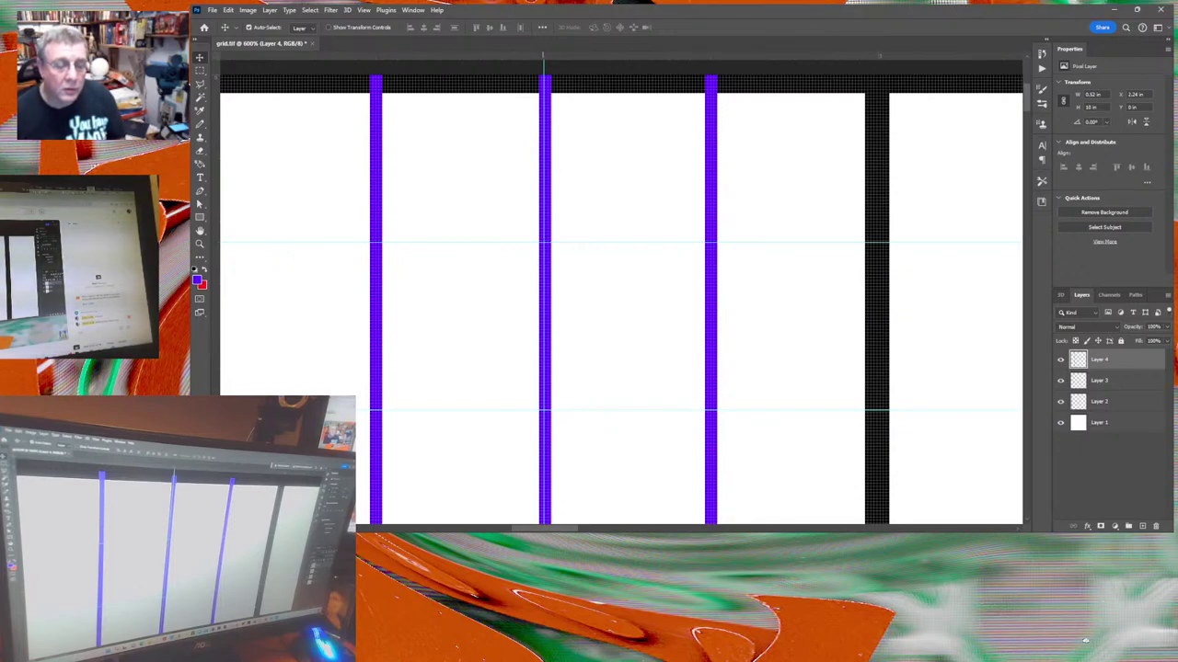
pyautogui.moveTo(552, 531); pyautogui.dragTo(593, 531)
# Paste the three purple lines as Layer 5 and align them to a new column guide at X 3.24 in.
pyautogui.hscroll(10, 644, 303)
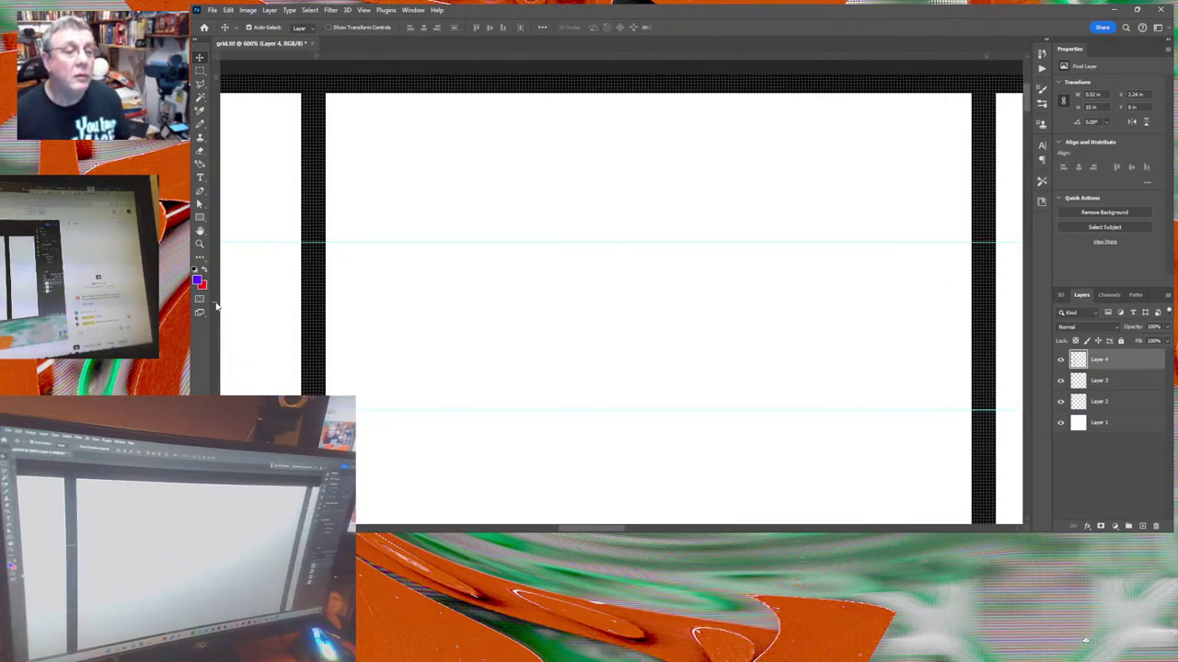
pyautogui.moveTo(216, 306); pyautogui.dragTo(649, 331)
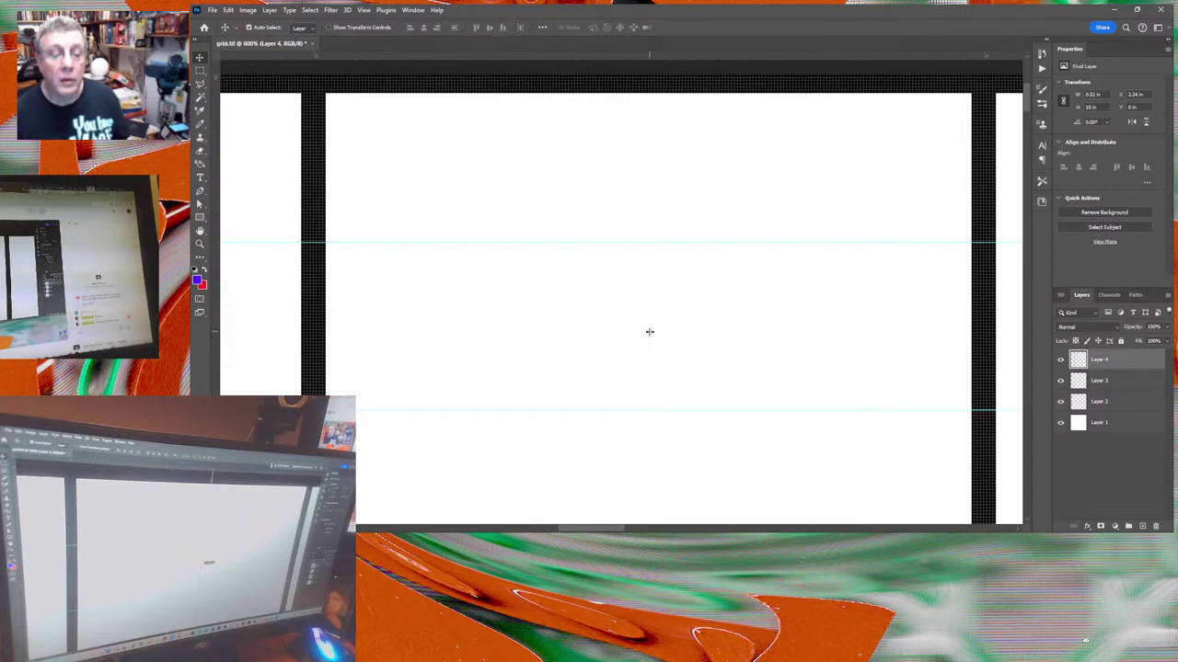
pyautogui.hotkey('ctrl', 'v')
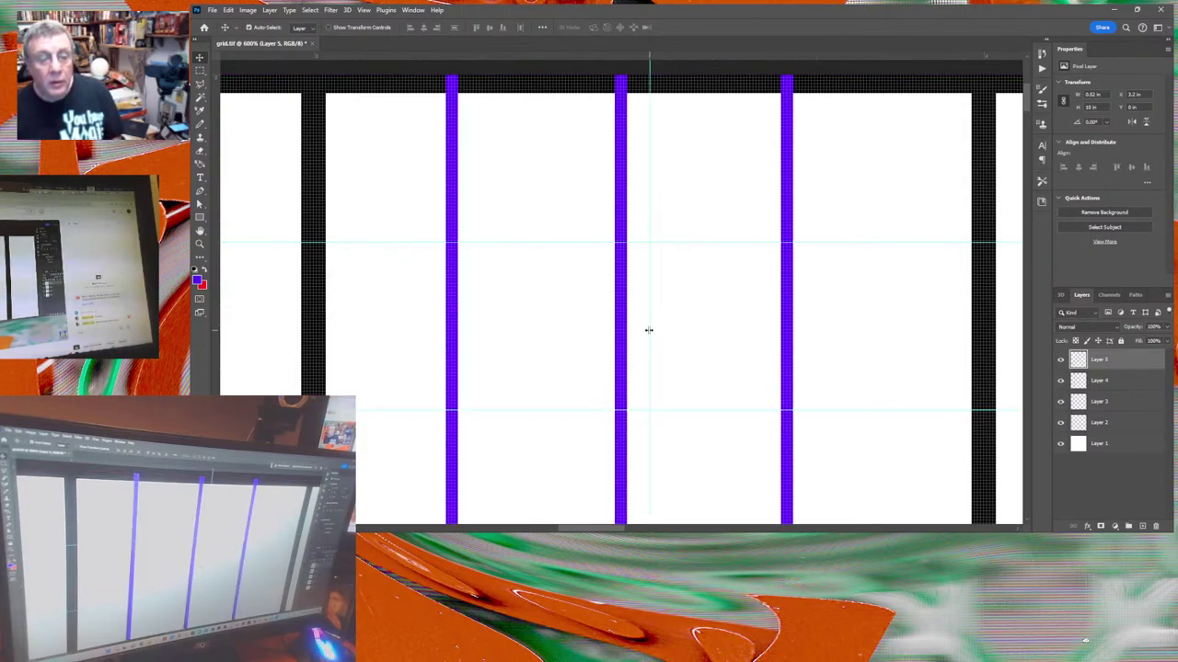
pyautogui.press('Right')
pyautogui.press('Right')
pyautogui.press('Right')
pyautogui.press('Right')
pyautogui.press('Right')
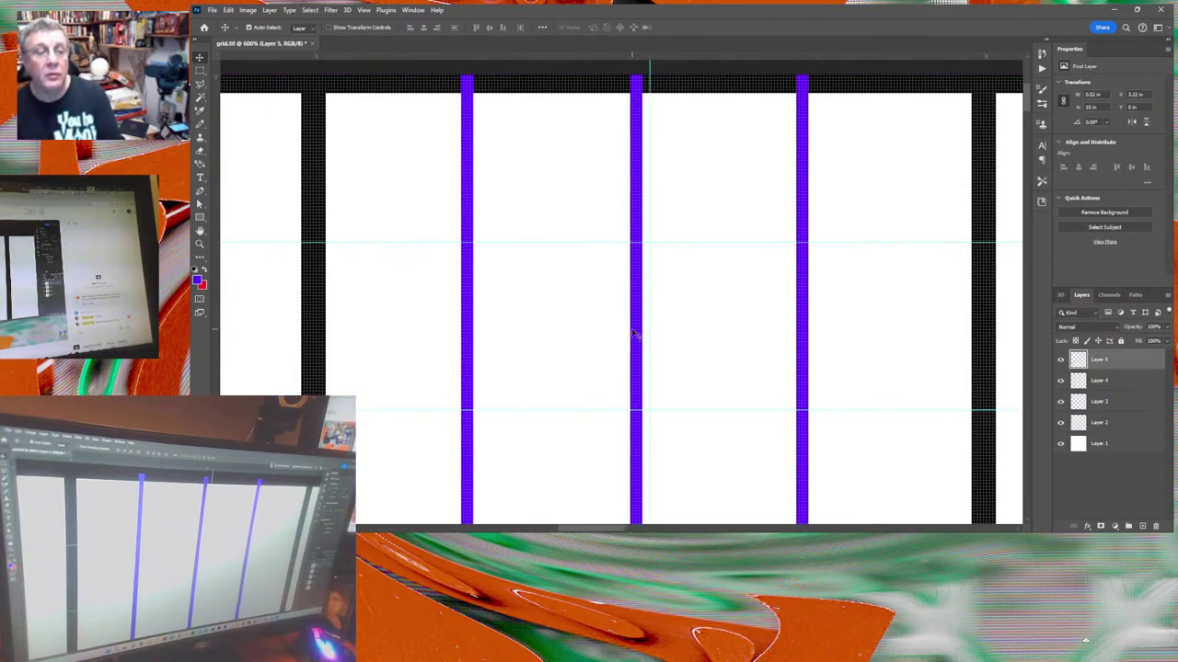
pyautogui.press('Right')
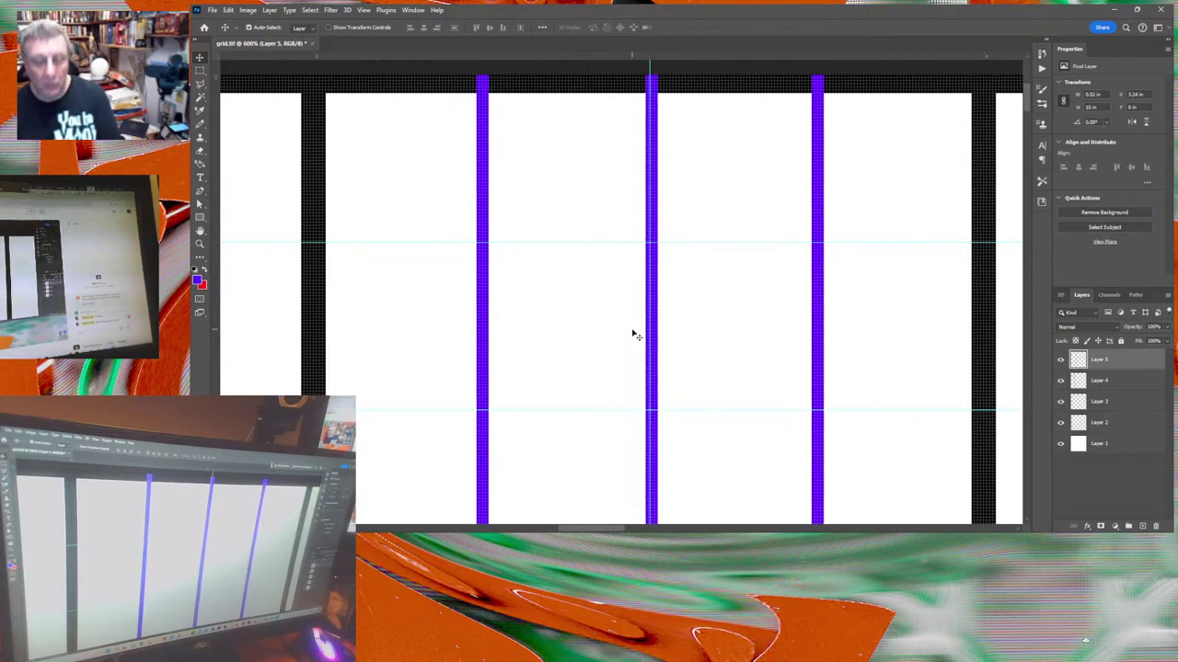
pyautogui.press('Left')
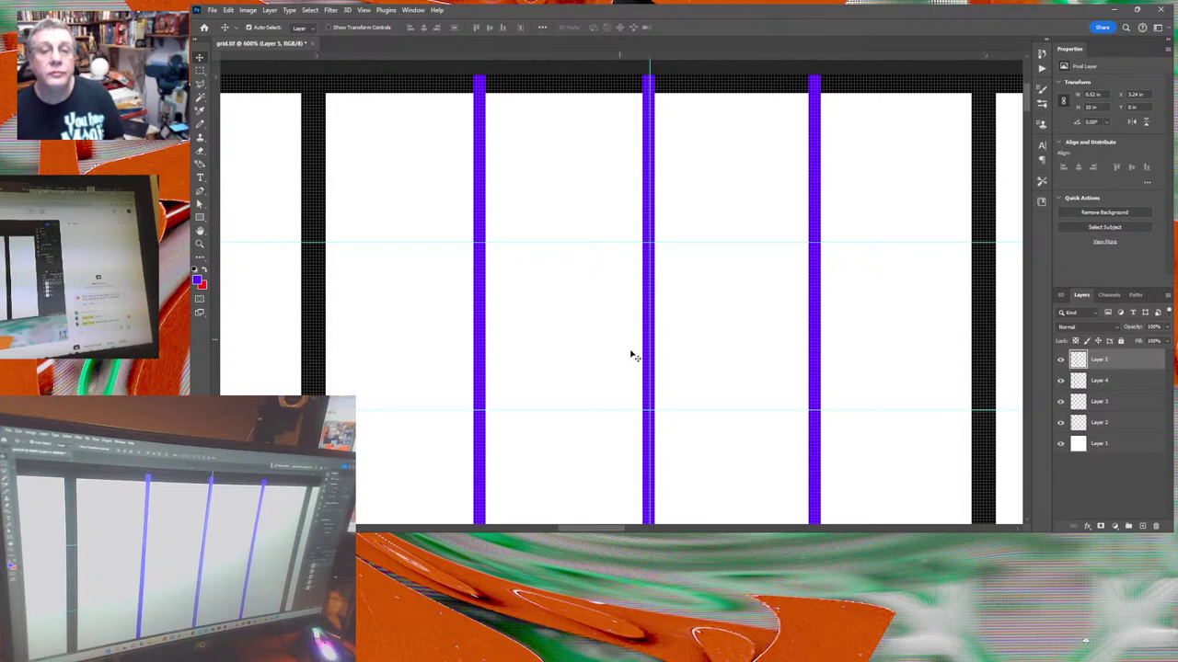
pyautogui.moveTo(582, 532); pyautogui.dragTo(634, 532)
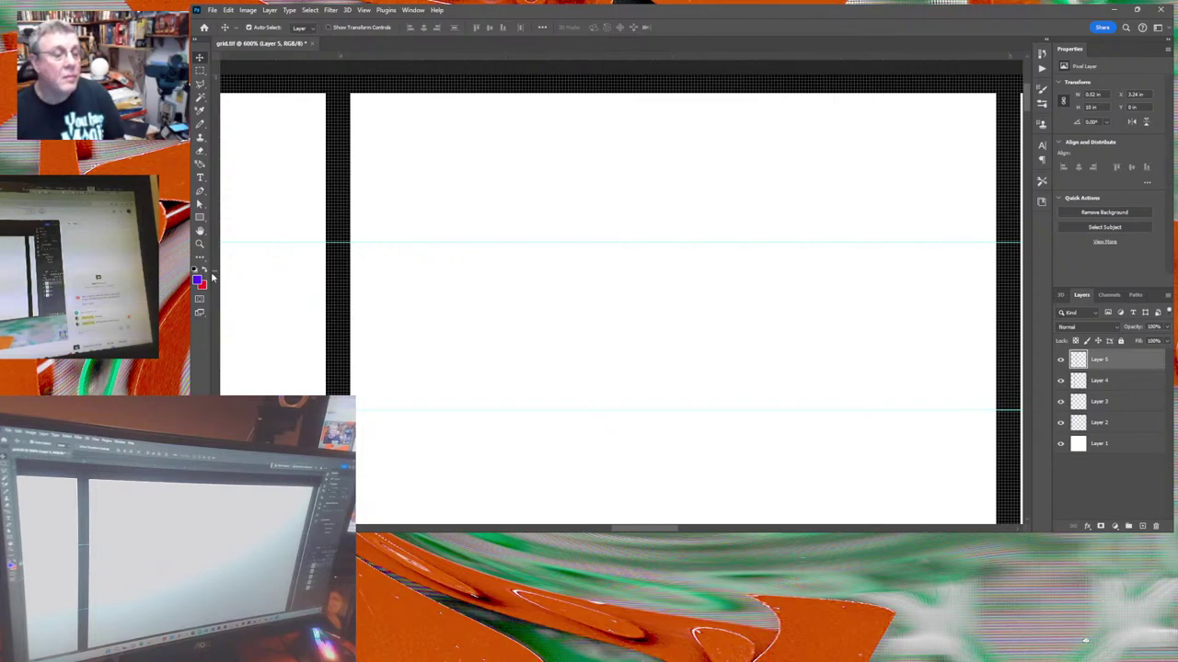
# Paste the purple lines as Layer 6 and nudge them onto a new guide in the next column.
pyautogui.moveTo(263, 265); pyautogui.dragTo(673, 276)
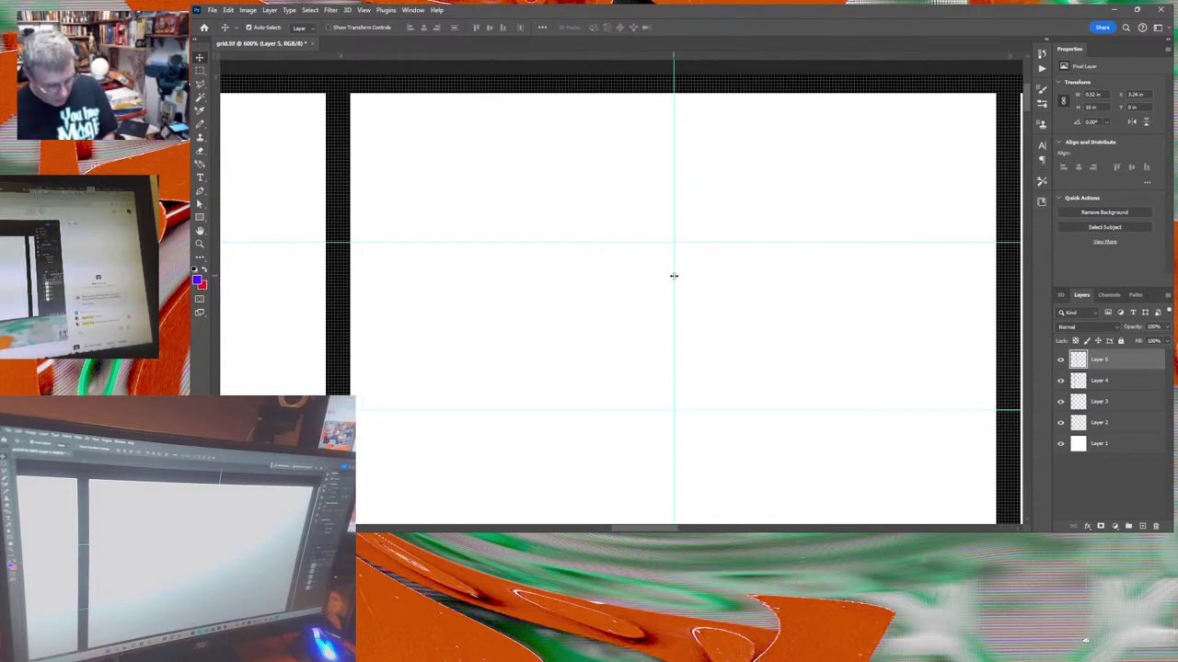
pyautogui.hotkey('ctrl', 'v')
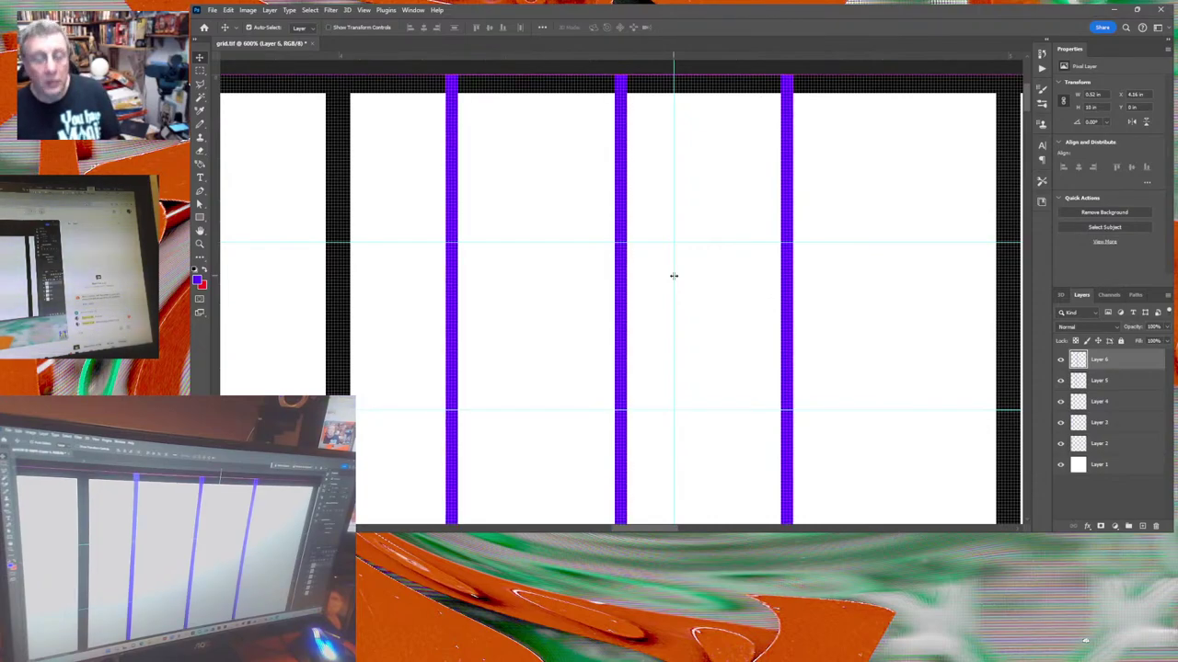
pyautogui.press('Right')
pyautogui.press('Right')
pyautogui.press('Right')
pyautogui.press('Right')
pyautogui.press('Right')
pyautogui.press('Right')
pyautogui.press('Right')
pyautogui.press('Right')
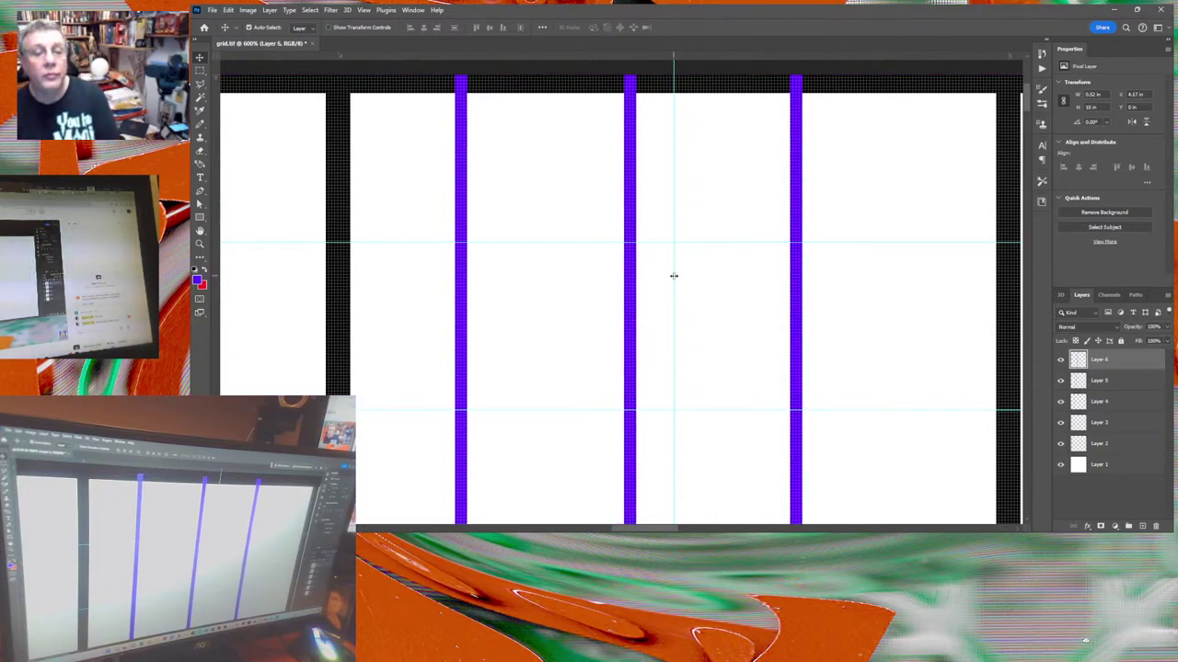
pyautogui.press('Right')
pyautogui.press('Right')
pyautogui.press('Right')
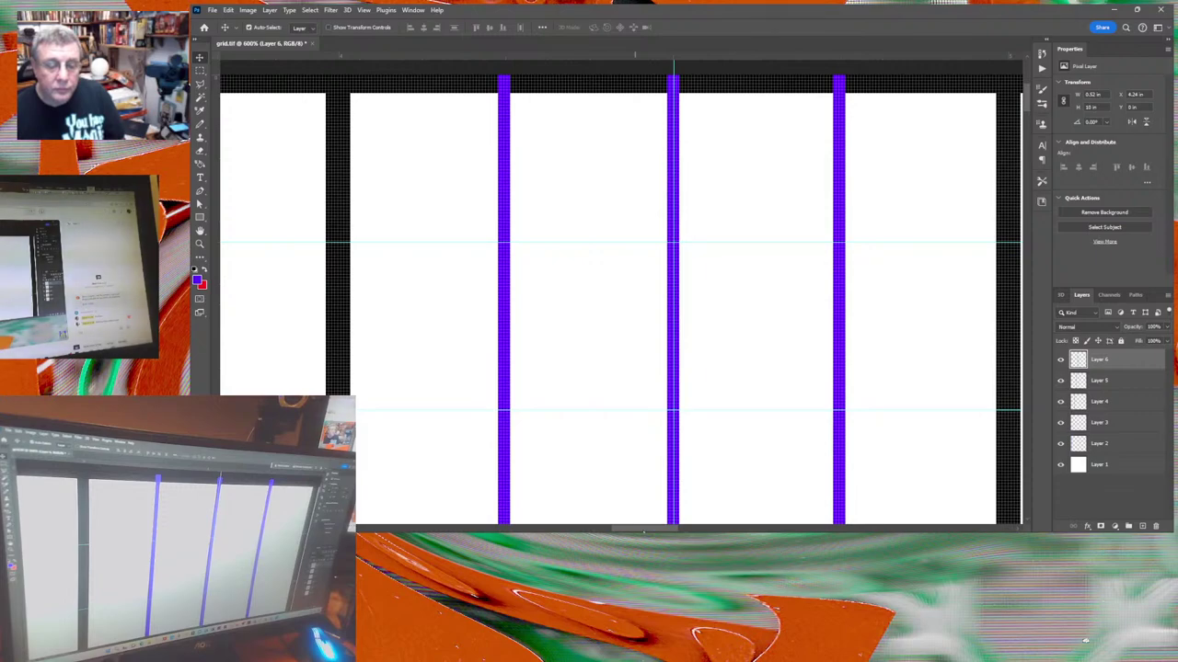
pyautogui.moveTo(643, 530); pyautogui.dragTo(703, 530)
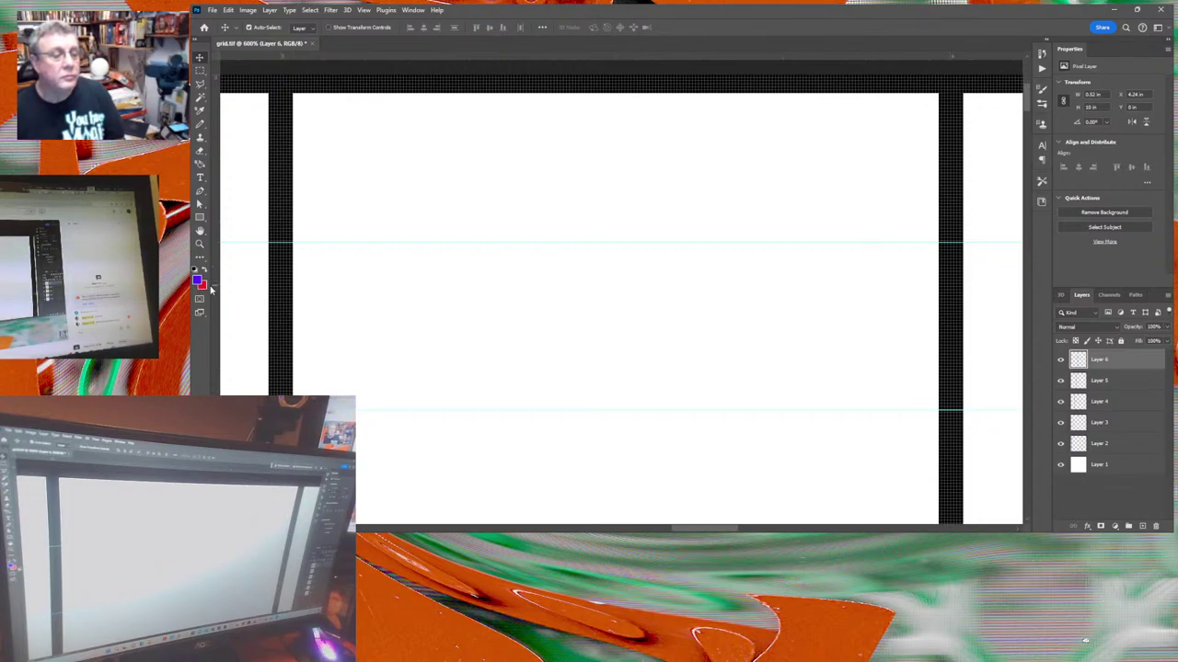
# Paste the purple lines as Layer 7 and align them to the next guide at X 5.24 in.
pyautogui.moveTo(214, 287); pyautogui.dragTo(615, 300)
pyautogui.hotkey('ctrl', 'v')
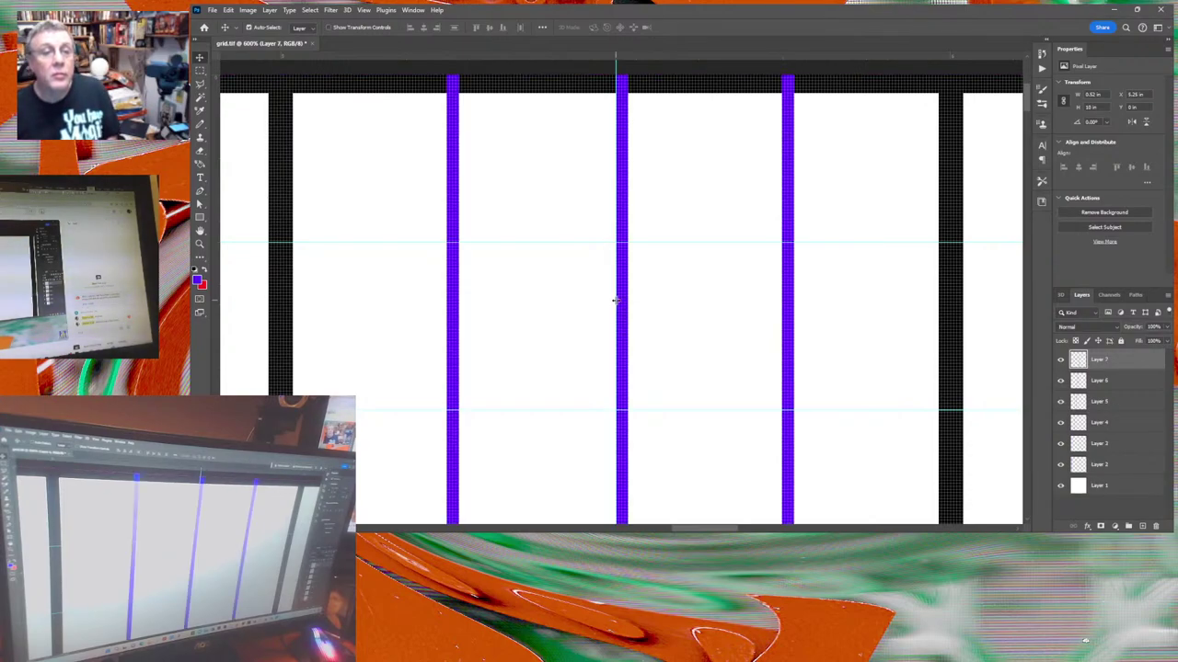
pyautogui.press('Left')
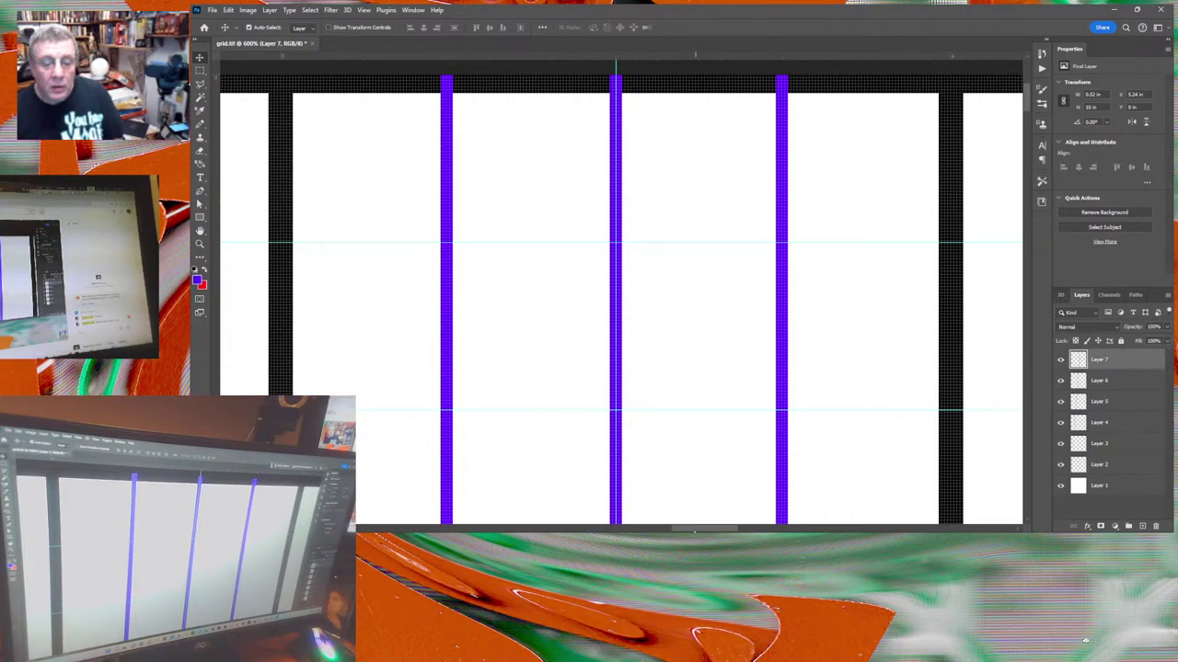
pyautogui.moveTo(694, 531); pyautogui.dragTo(745, 532)
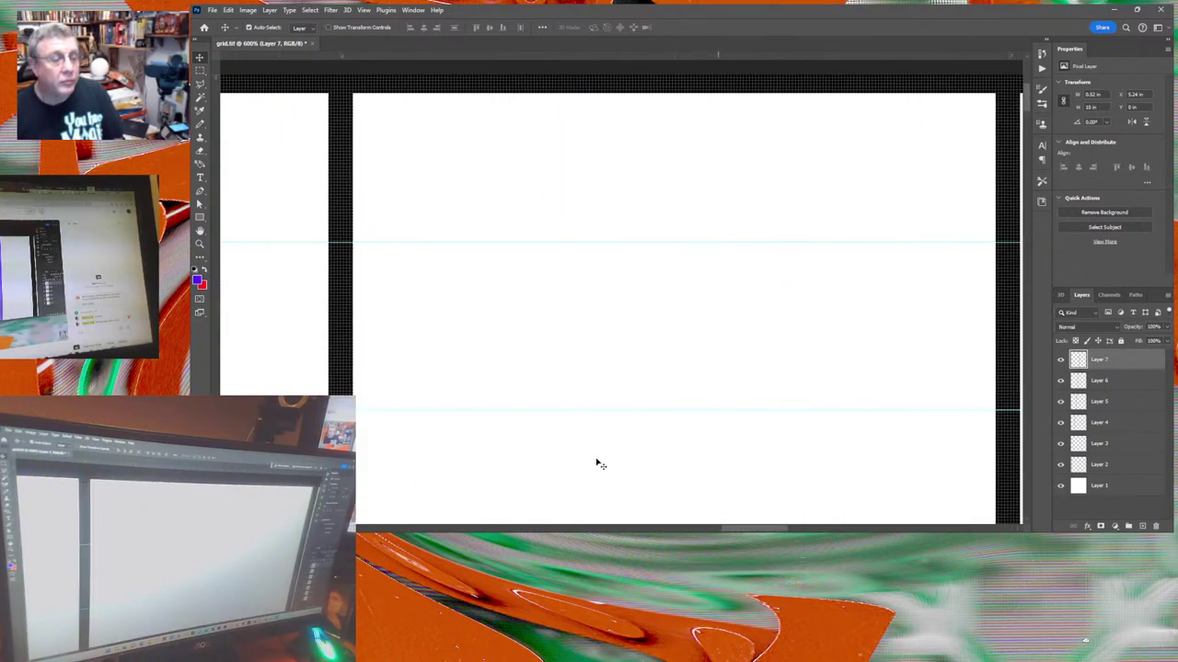
# Paste the purple lines as Layer 8 and nudge them onto a new guide in the next column.
pyautogui.moveTo(216, 334); pyautogui.dragTo(674, 339)
pyautogui.hotkey('ctrl', 'v')
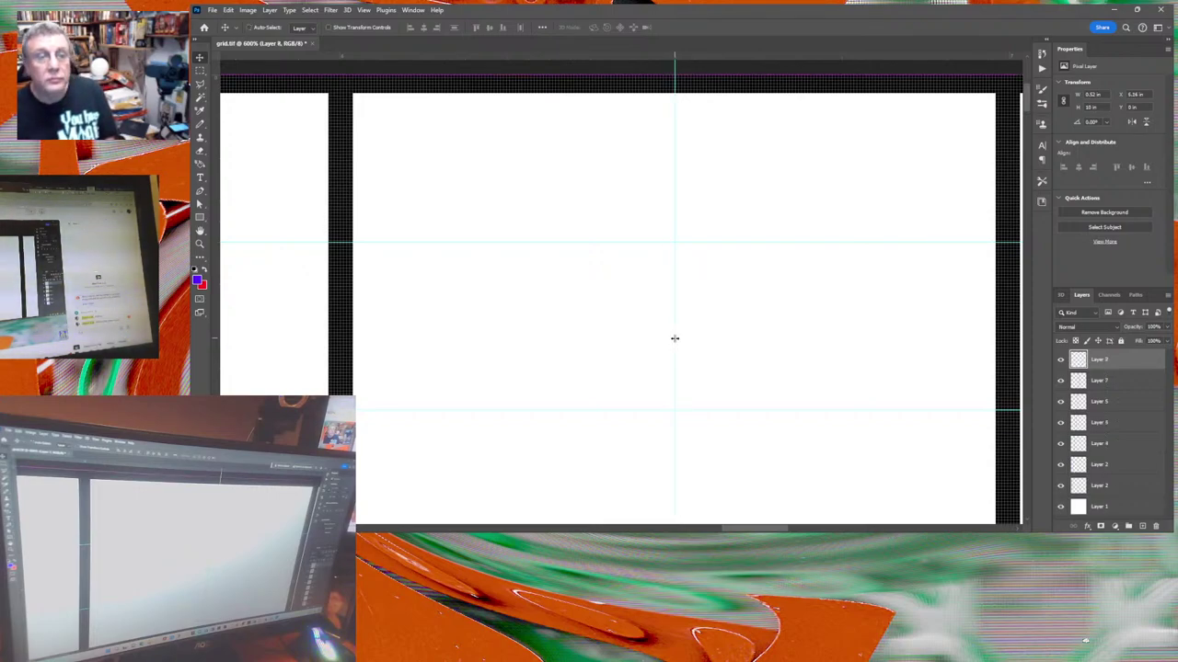
pyautogui.press('Right')
pyautogui.press('Right')
pyautogui.press('Right')
pyautogui.press('Right')
pyautogui.press('Right')
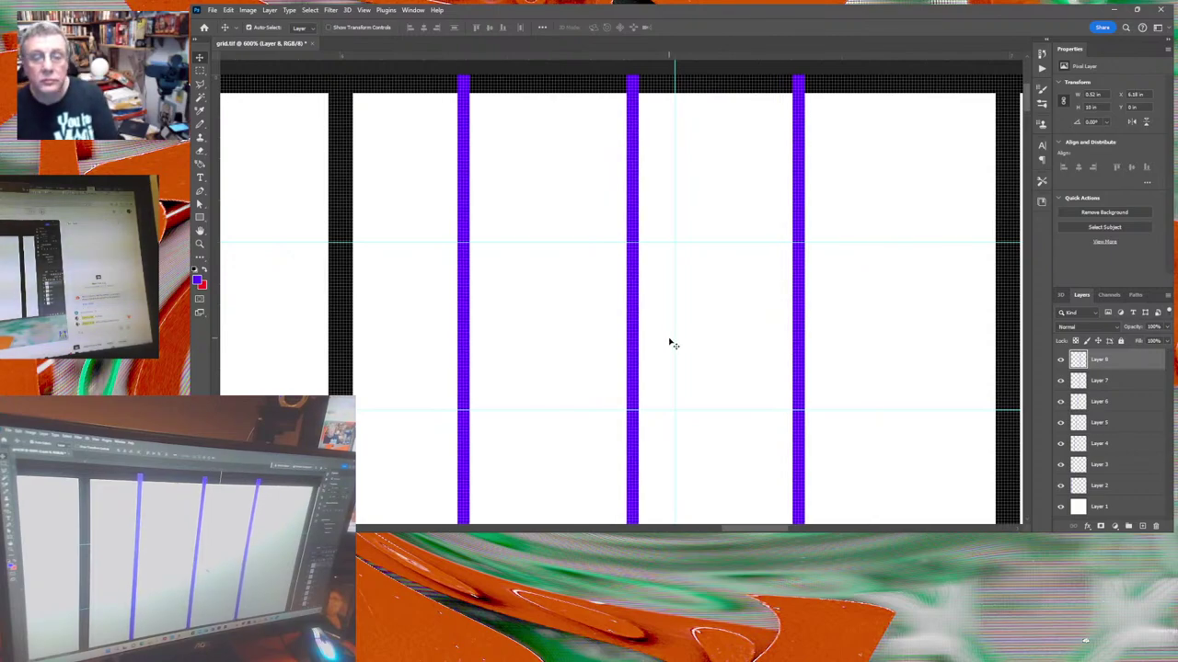
pyautogui.press('Right')
pyautogui.press('Right')
pyautogui.press('Right')
pyautogui.press('Right')
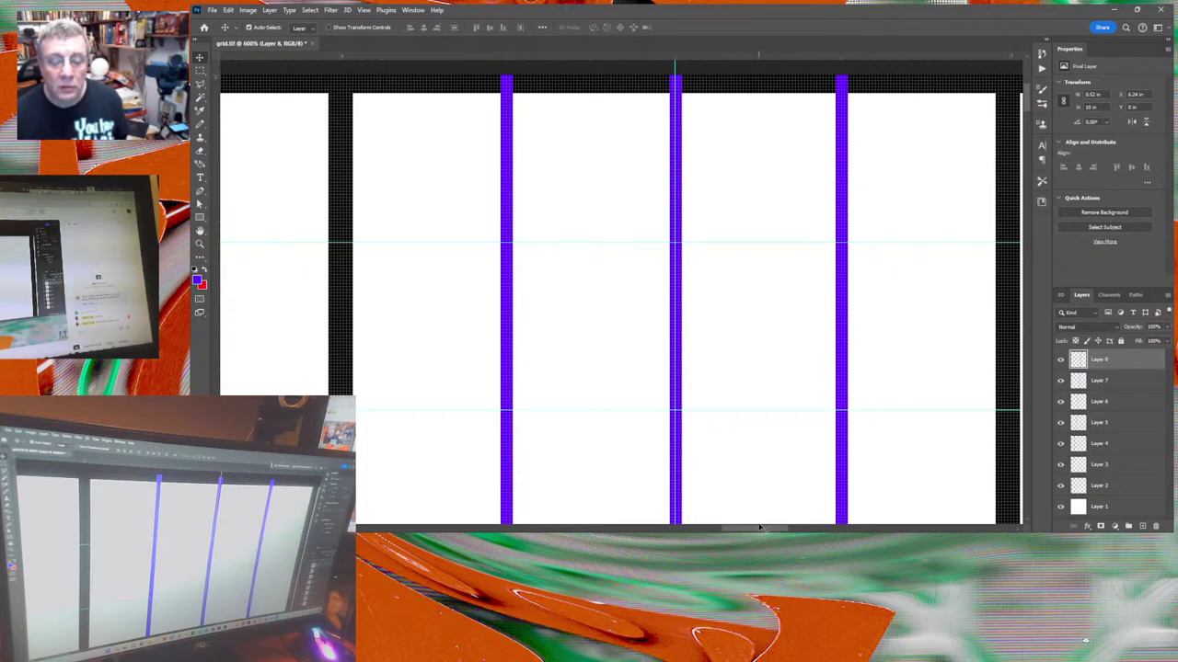
pyautogui.moveTo(758, 529); pyautogui.dragTo(821, 529)
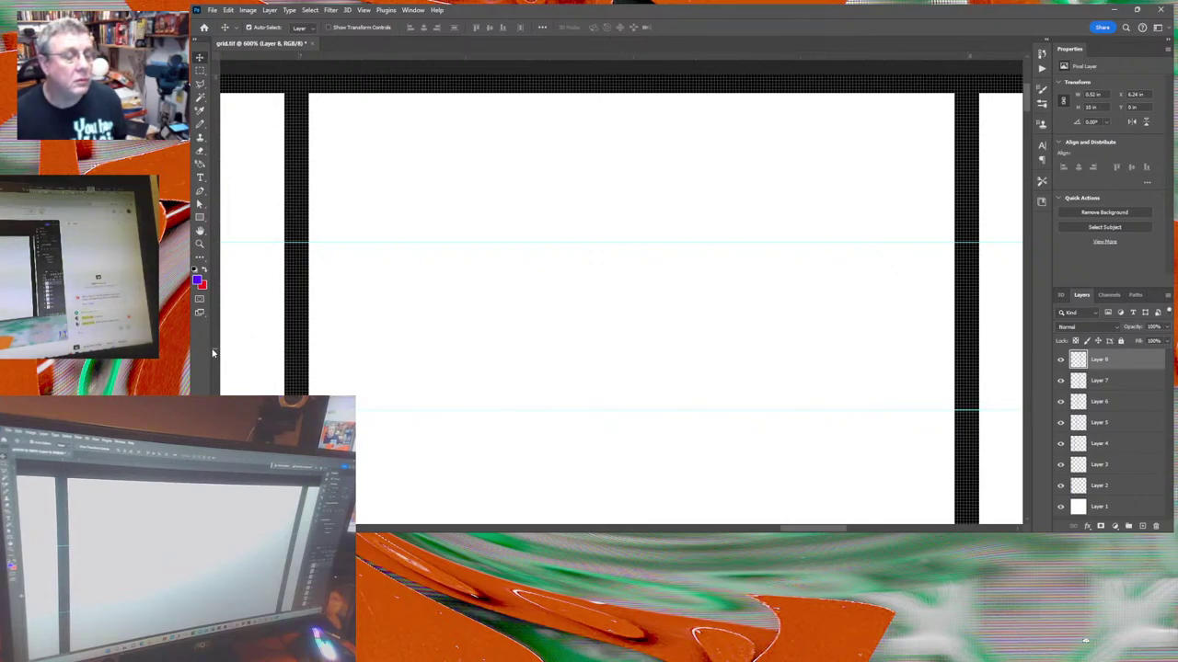
# Paste the purple lines as Layer 9 with the middle line on the next column's guide.
pyautogui.moveTo(212, 353); pyautogui.dragTo(633, 341)
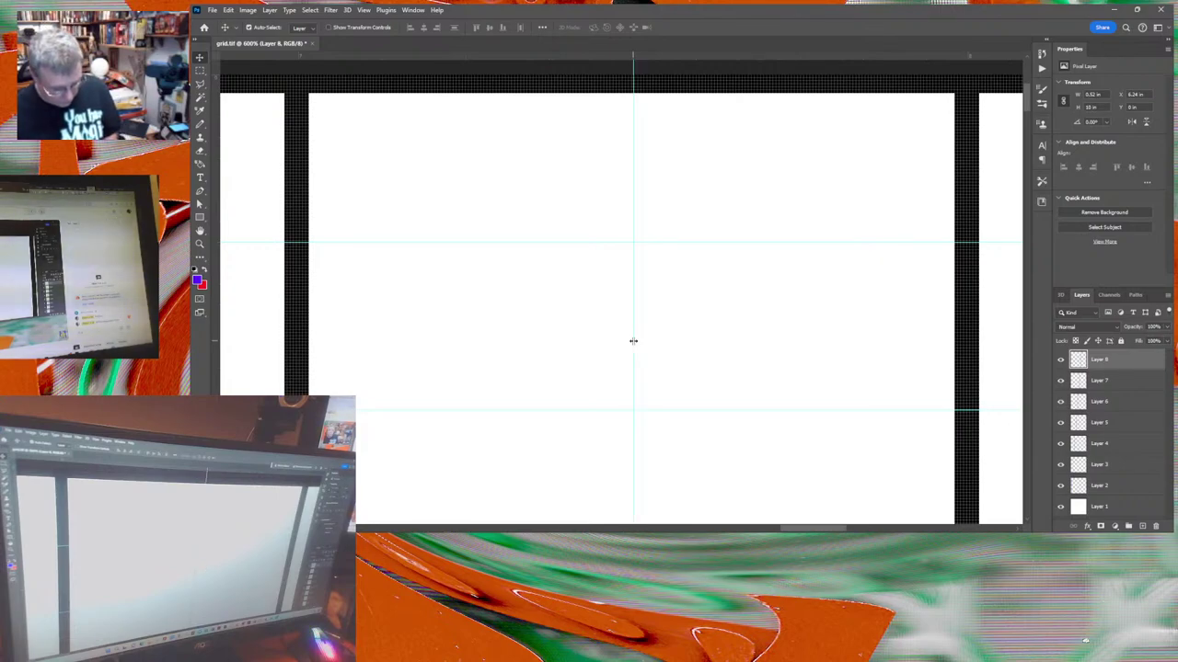
pyautogui.hotkey('ctrl', 'v')
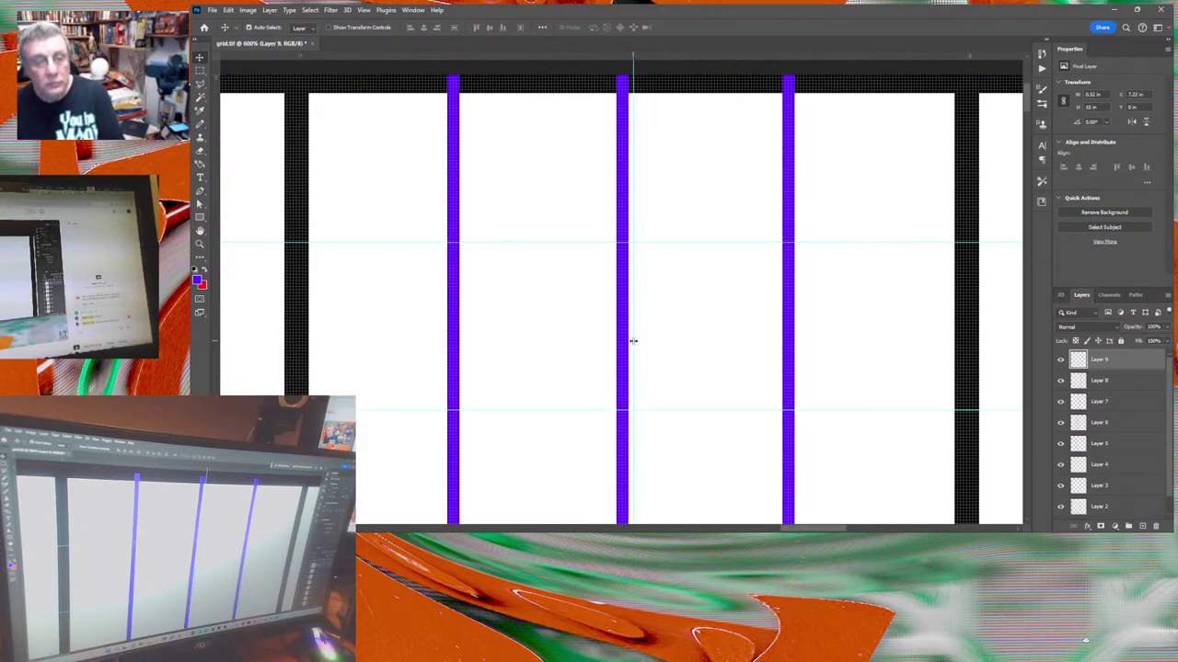
pyautogui.press('Right')
pyautogui.press('Right')
pyautogui.press('Right')
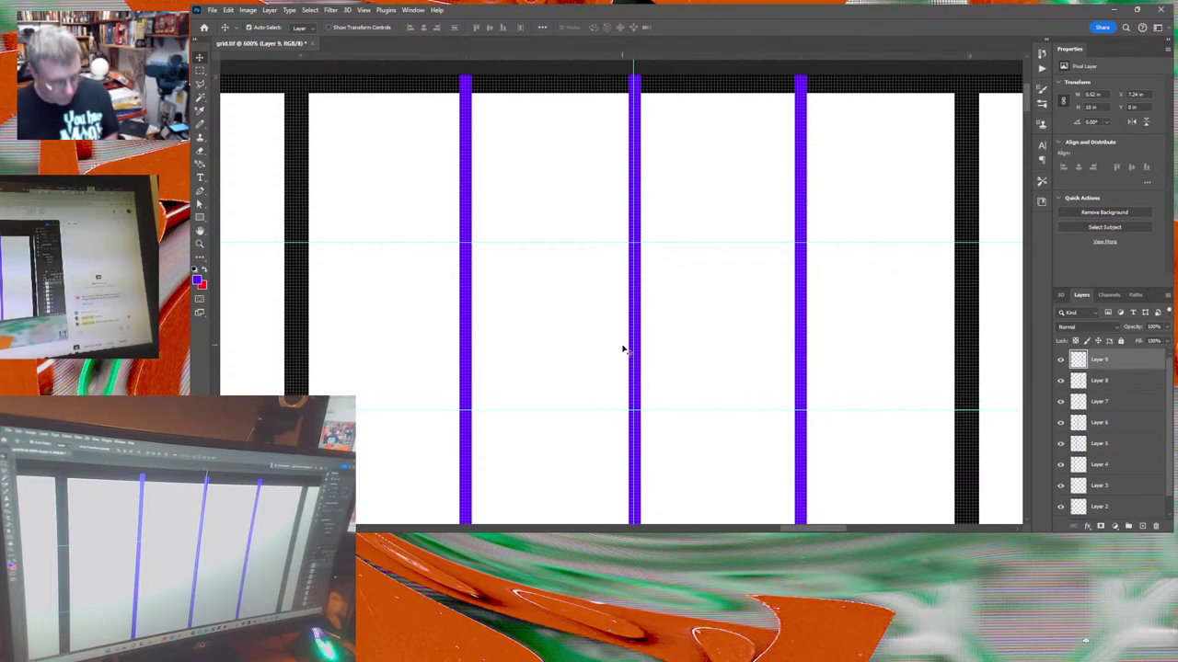
pyautogui.press('Left')
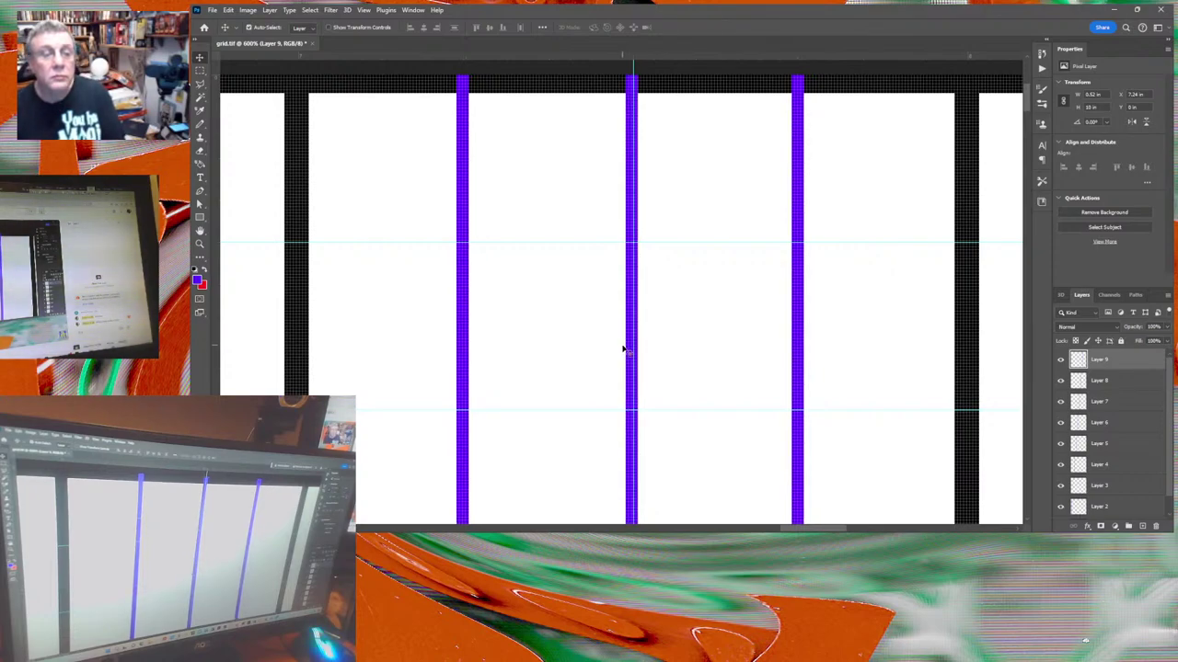
pyautogui.press('Right')
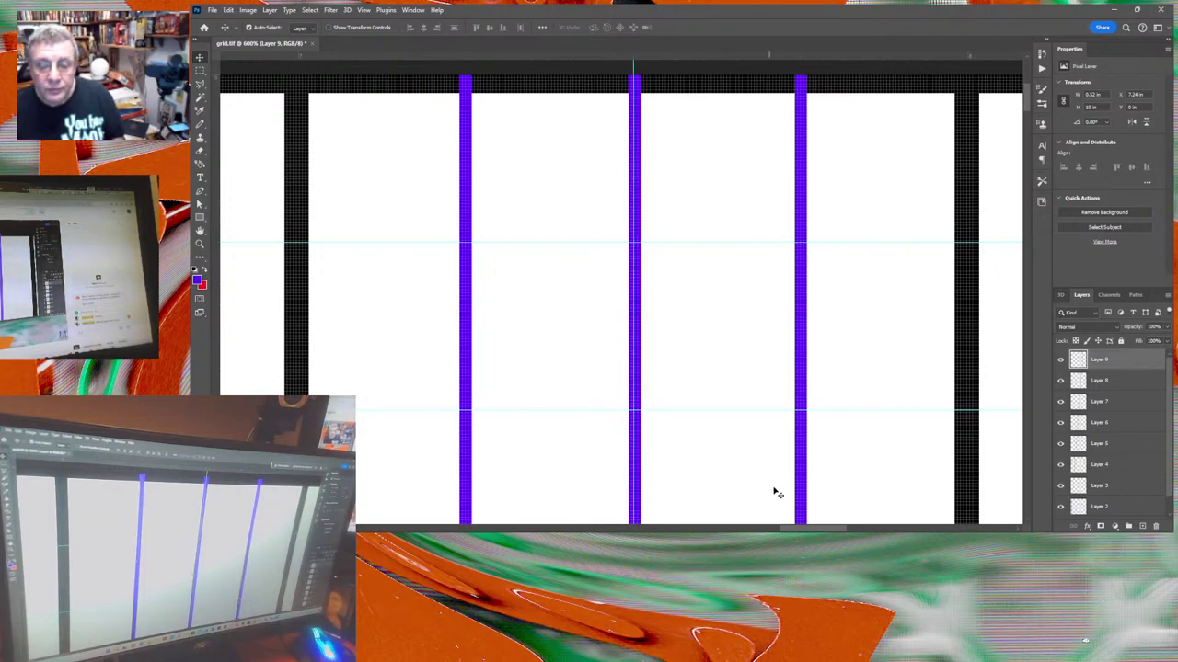
pyautogui.moveTo(806, 530); pyautogui.dragTo(860, 530)
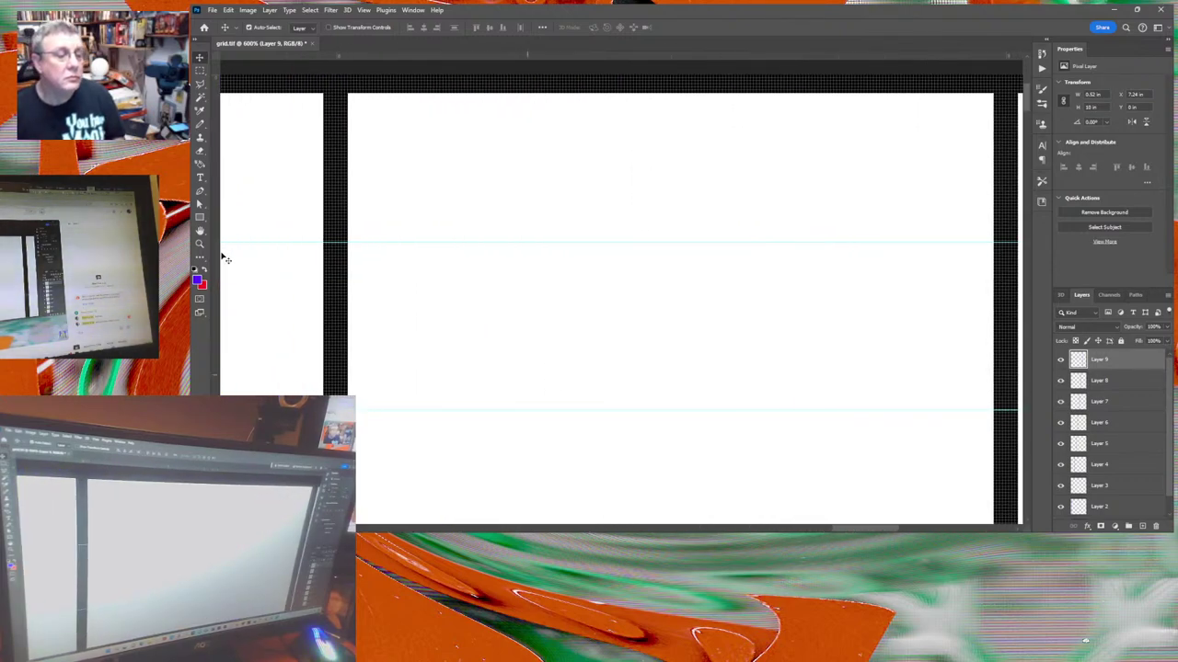
# Paste Layer 10's purple lines onto the last guide at X 8.24 in and fit the grid on screen.
pyautogui.moveTo(216, 274); pyautogui.dragTo(672, 290)
pyautogui.hotkey('ctrl', 'v')
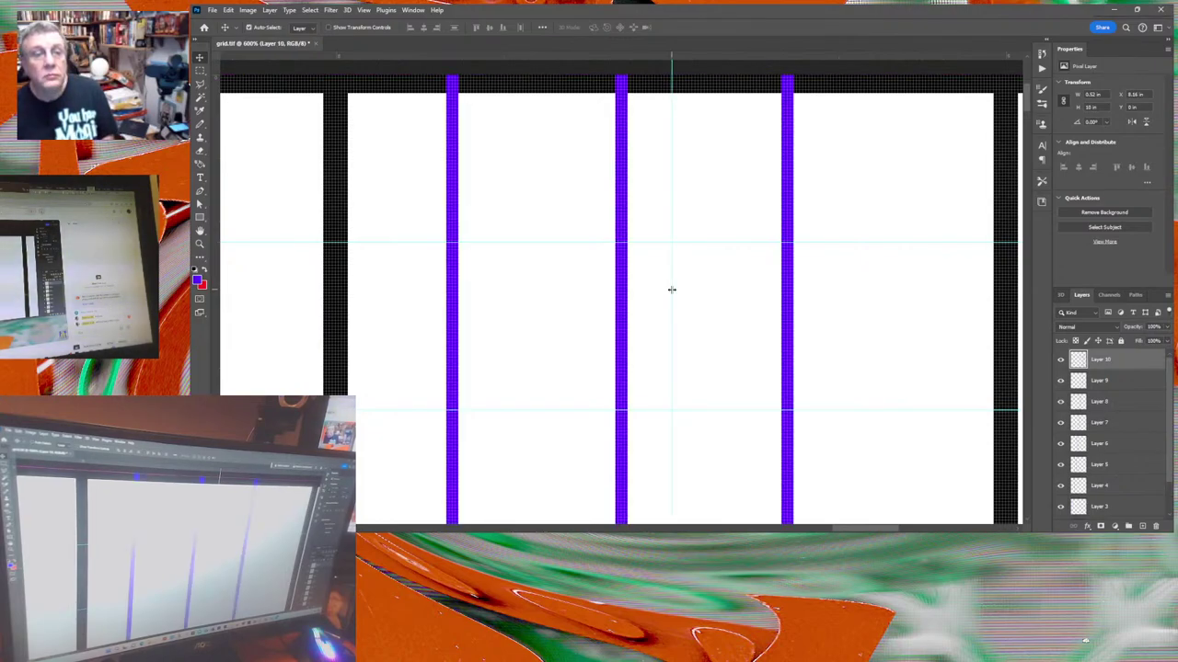
pyautogui.press('Right')
pyautogui.press('Right')
pyautogui.press('Right')
pyautogui.press('Right')
pyautogui.press('Right')
pyautogui.press('Right')
pyautogui.press('Right')
pyautogui.press('Right')
pyautogui.press('Right')
pyautogui.press('Right')
pyautogui.press('Right')
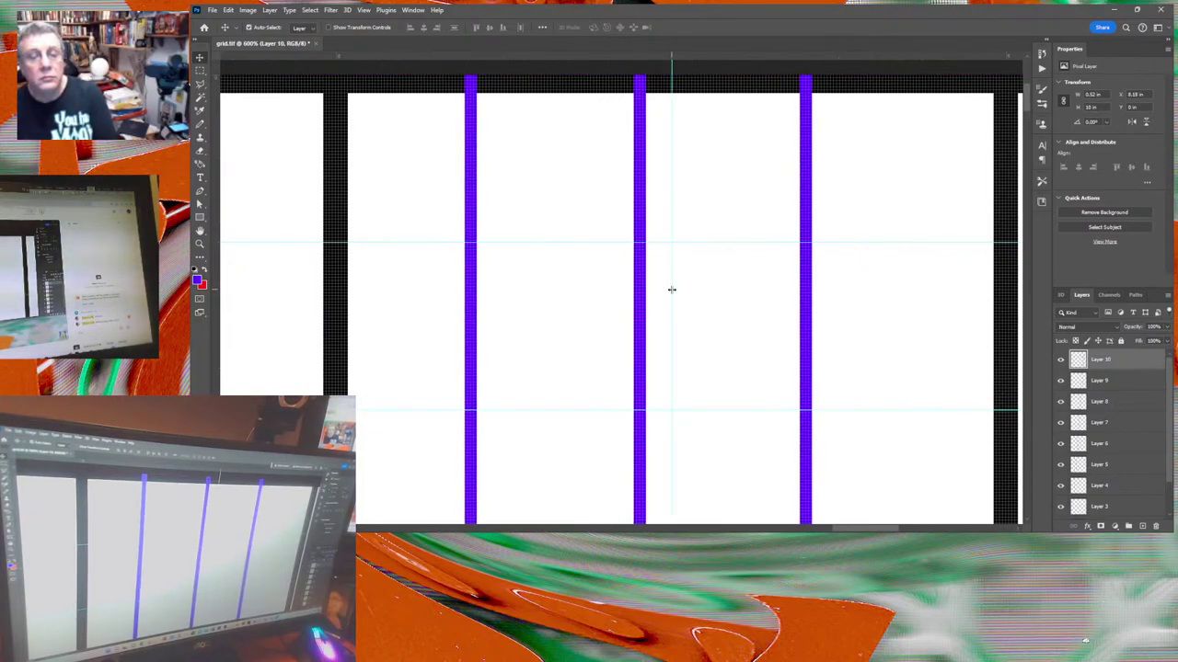
pyautogui.press('Right')
pyautogui.press('Right')
pyautogui.press('Right')
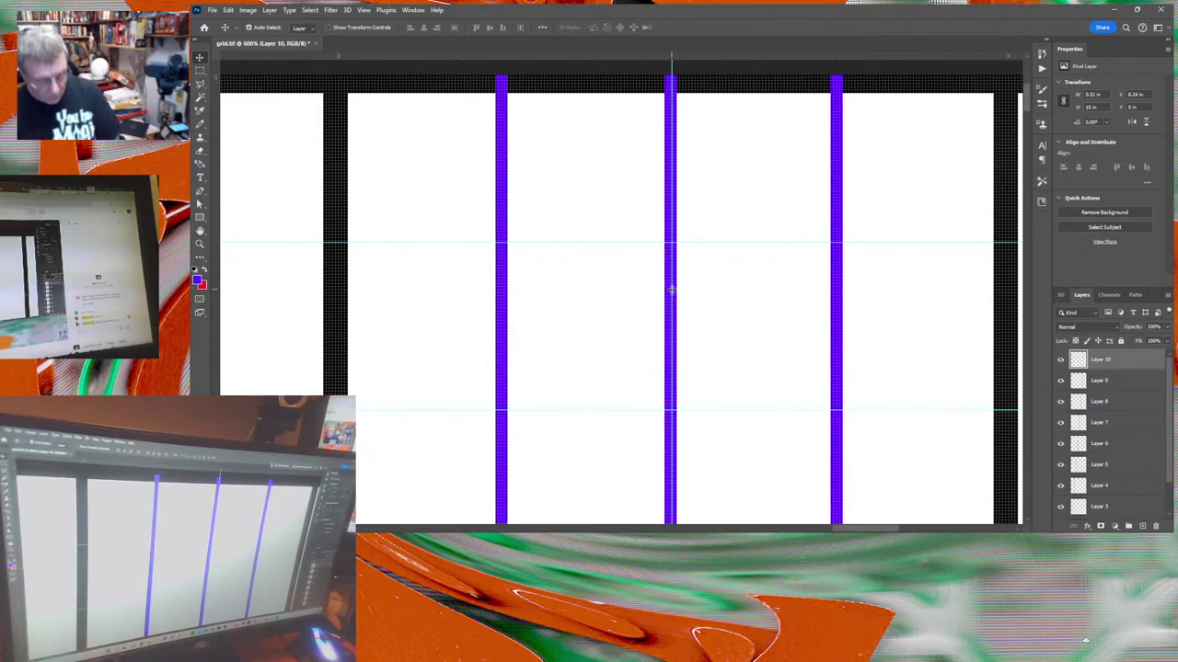
pyautogui.hotkey('ctrl', '0')
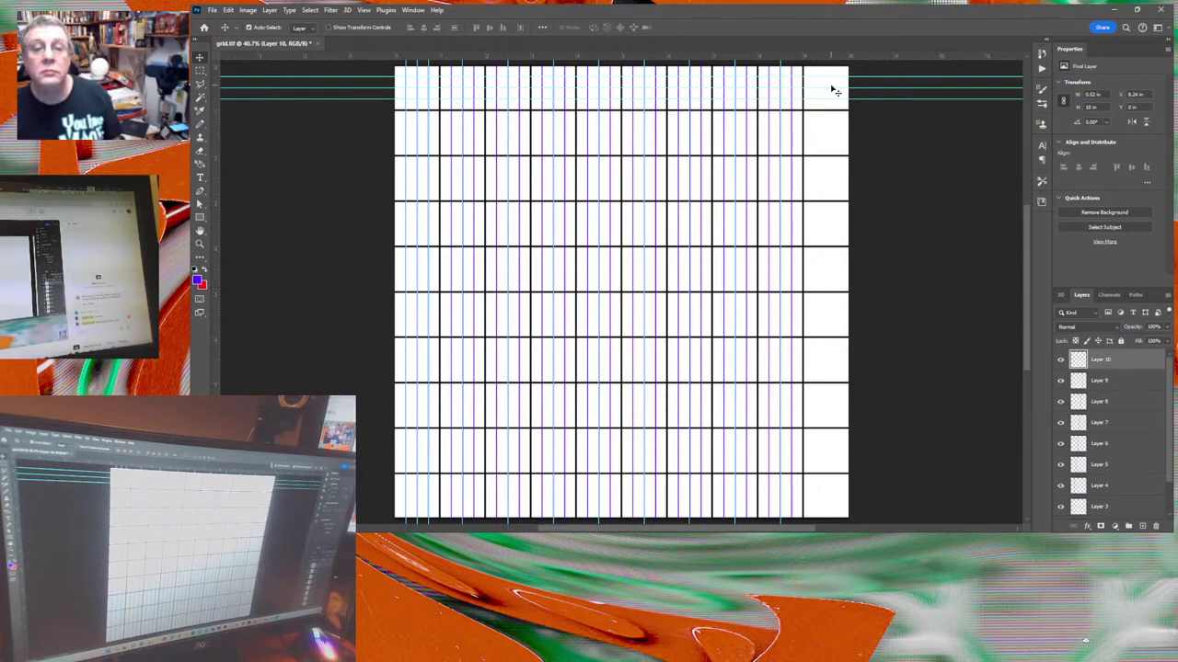
# Select Layer 1, zoom in on the grid's right side, add a last-column guide and paste the lines.
pyautogui.hotkey('alt', ',')
pyautogui.press('z')
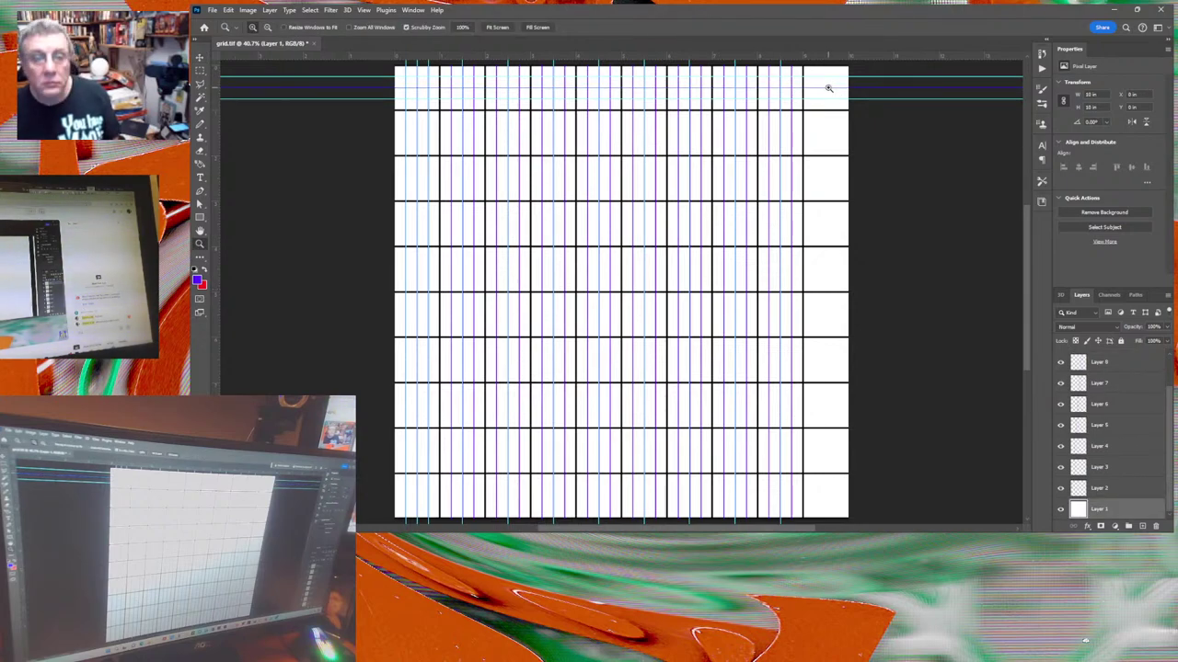
pyautogui.click(828, 88)
pyautogui.click(828, 88)
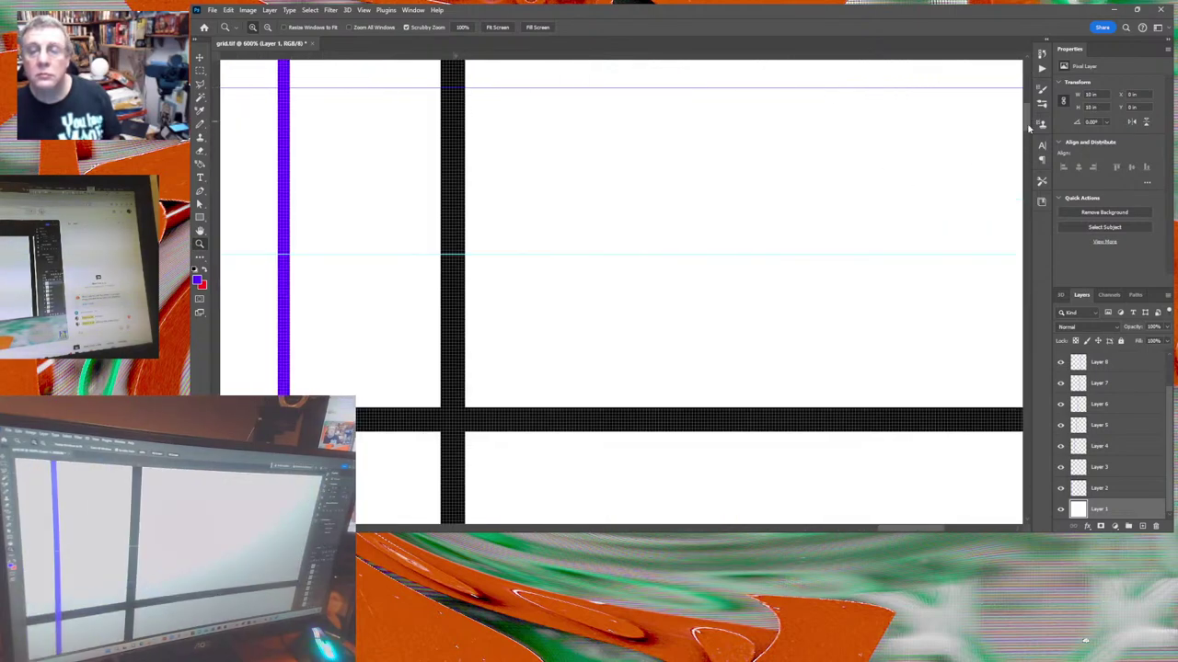
pyautogui.scroll(-5, 1028, 129)
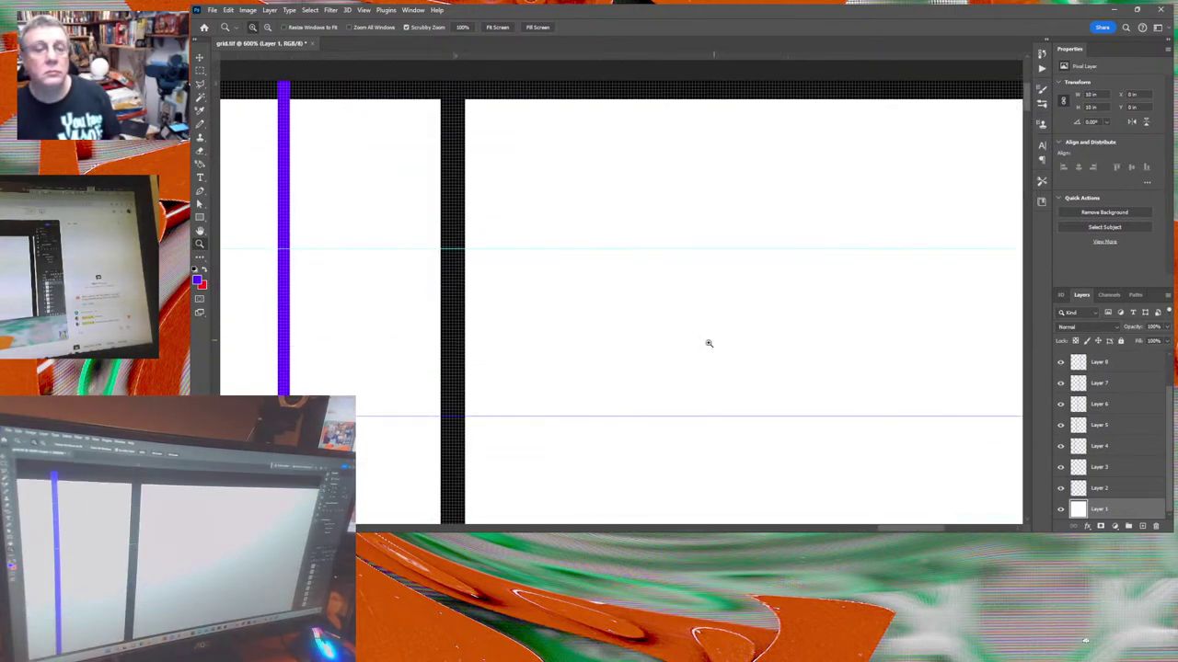
pyautogui.moveTo(215, 300); pyautogui.dragTo(789, 296)
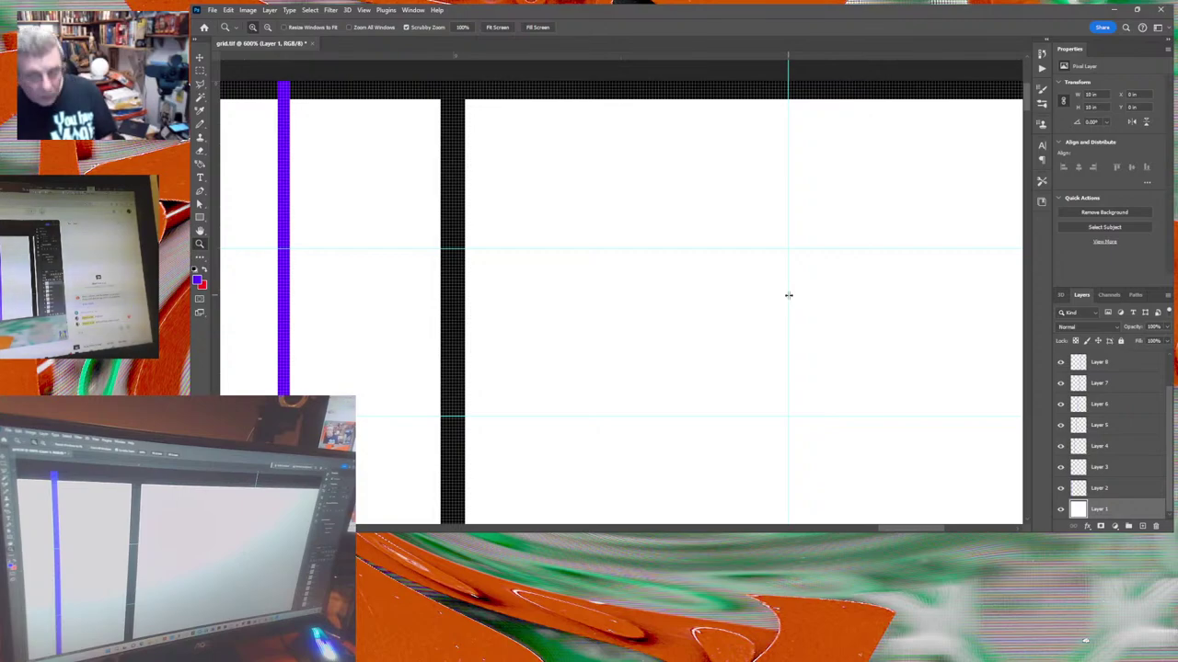
pyautogui.hotkey('ctrl', 'v')
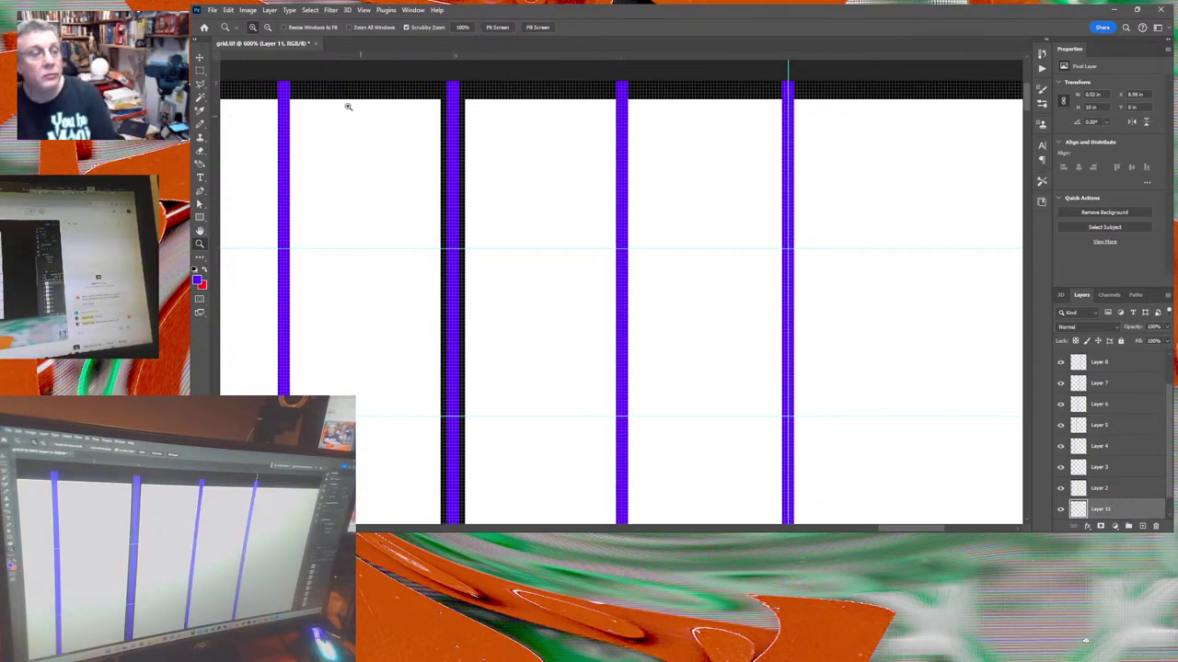
# Nudge the Layer 11 purple lines into place at X 9.24 in and fit the grid in the window.
pyautogui.click(199, 58)
pyautogui.press('Right')
pyautogui.press('Right')
pyautogui.press('Right')
pyautogui.press('Right')
pyautogui.press('Right')
pyautogui.press('Right')
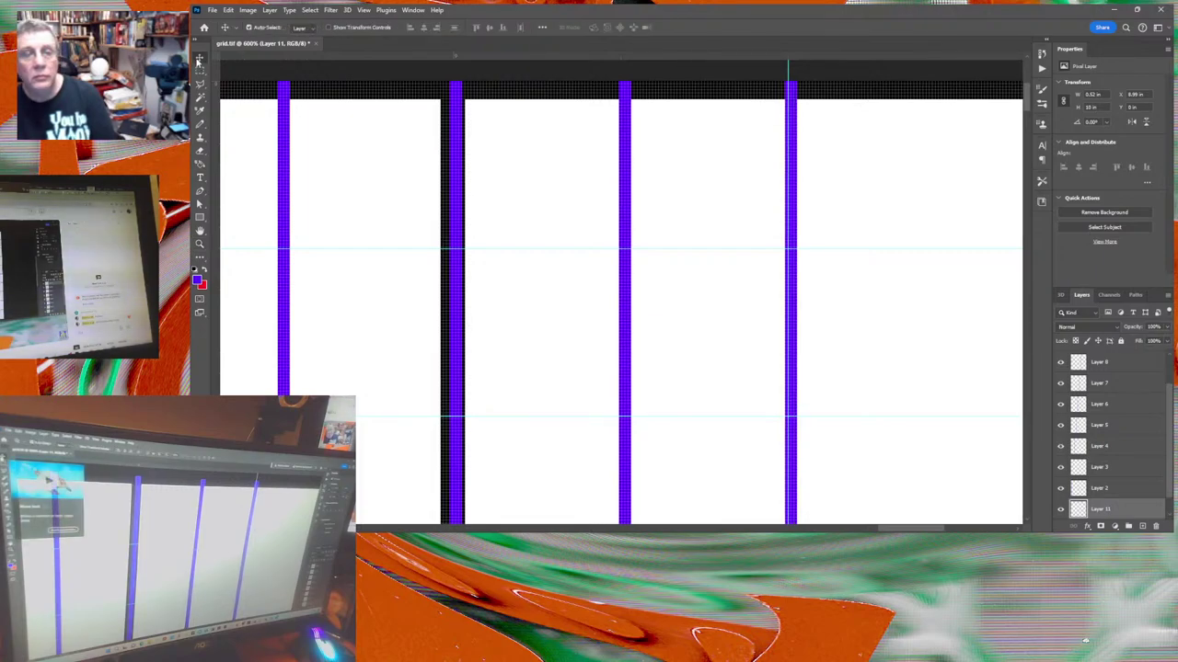
pyautogui.press('Right')
pyautogui.press('Right')
pyautogui.press('Right')
pyautogui.press('Right')
pyautogui.press('Right')
pyautogui.press('Right')
pyautogui.press('Right')
pyautogui.press('Right')
pyautogui.press('Right')
pyautogui.press('Right')
pyautogui.press('Right')
pyautogui.press('Right')
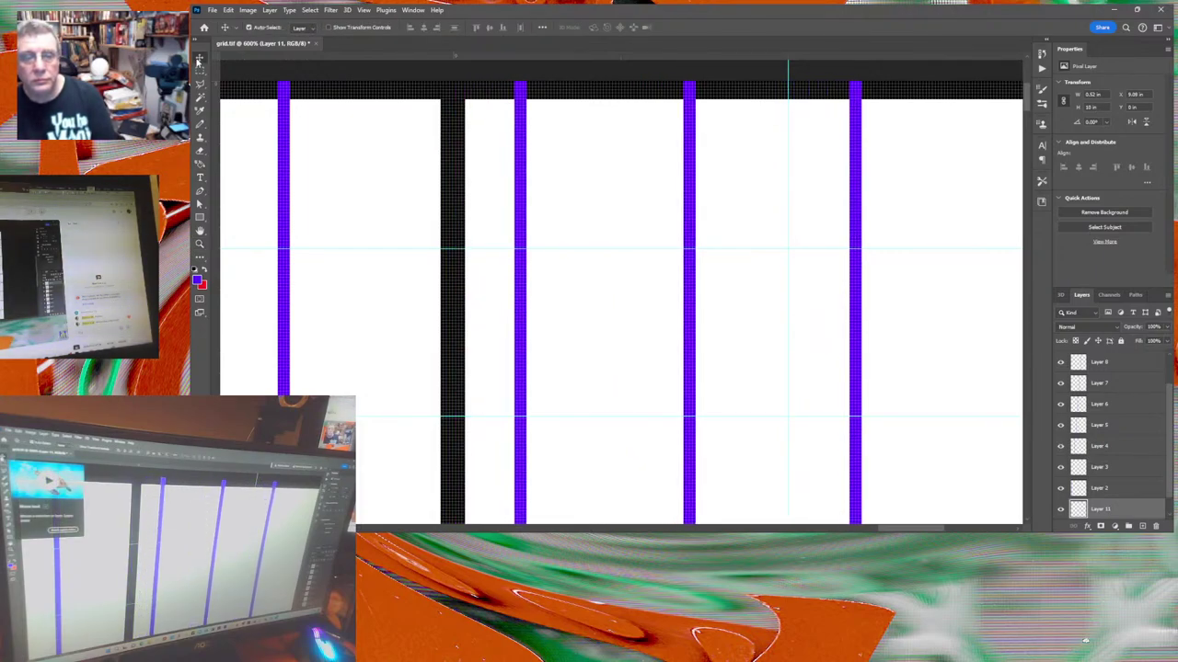
pyautogui.press('Right')
pyautogui.press('Right')
pyautogui.press('Right')
pyautogui.press('Right')
pyautogui.press('Right')
pyautogui.press('Right')
pyautogui.press('Right')
pyautogui.press('Right')
pyautogui.press('Right')
pyautogui.press('Right')
pyautogui.press('Right')
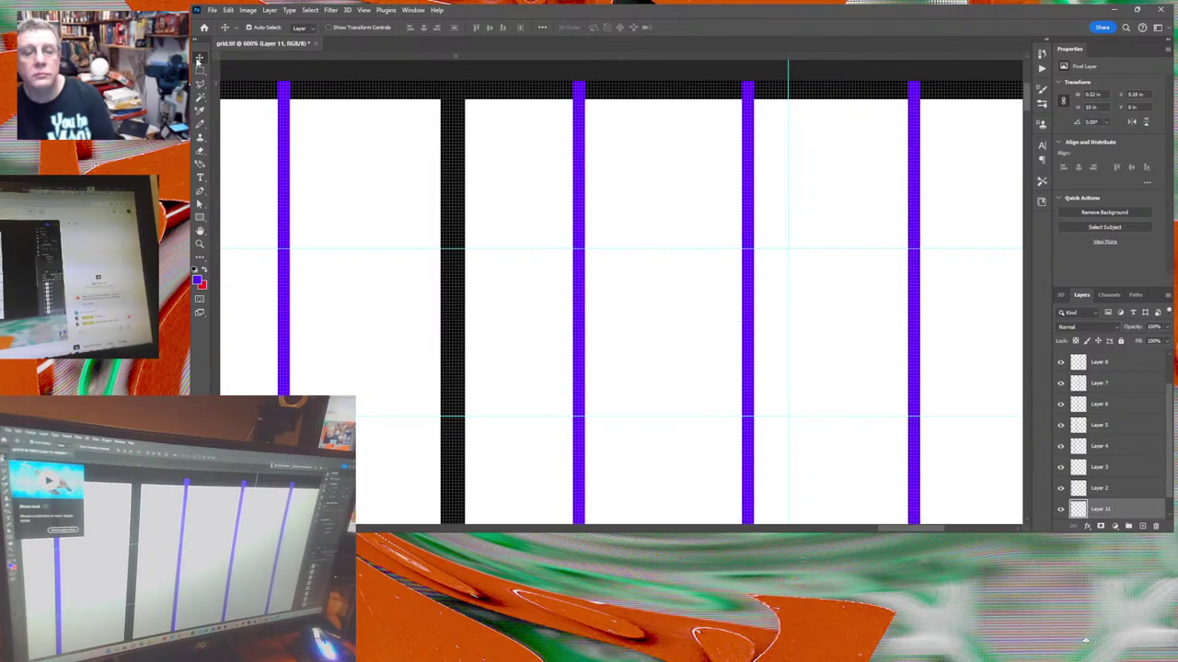
pyautogui.press('Right')
pyautogui.press('Right')
pyautogui.press('Right')
pyautogui.press('Right')
pyautogui.press('Right')
pyautogui.press('Right')
pyautogui.press('Right')
pyautogui.press('Right')
pyautogui.press('Right')
pyautogui.press('Right')
pyautogui.press('Right')
pyautogui.press('Right')
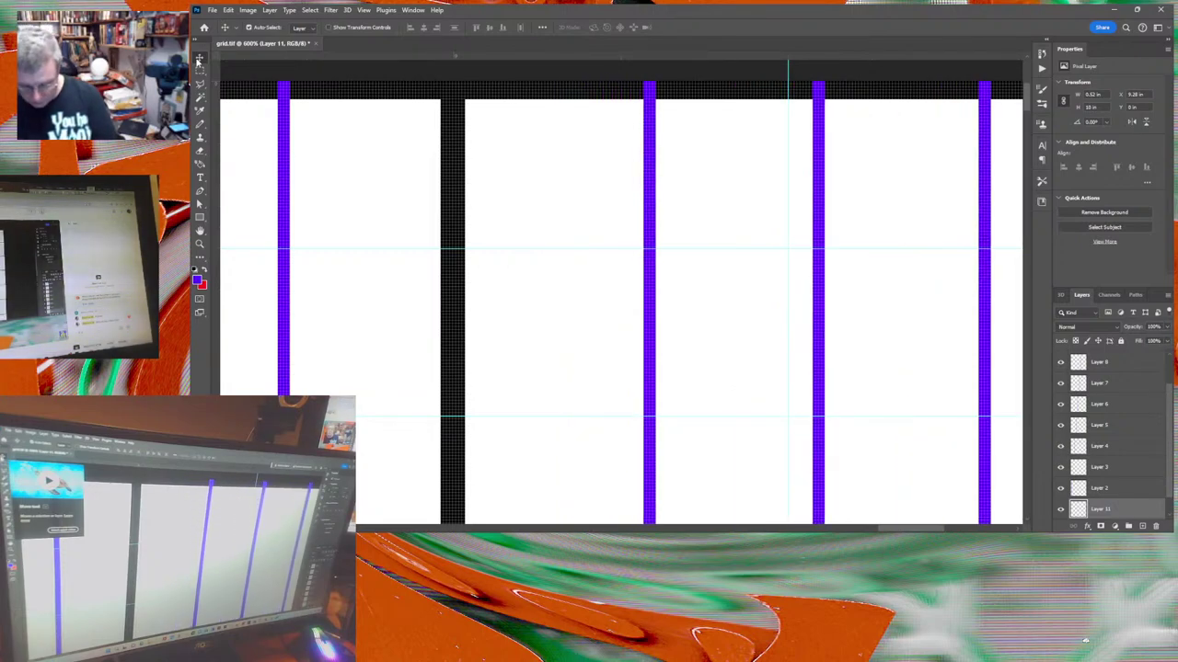
pyautogui.press('Right')
pyautogui.press('Right')
pyautogui.press('Right')
pyautogui.press('Right')
pyautogui.press('Right')
pyautogui.press('Right')
pyautogui.press('Right')
pyautogui.press('Right')
pyautogui.press('Right')
pyautogui.press('Right')
pyautogui.press('Right')
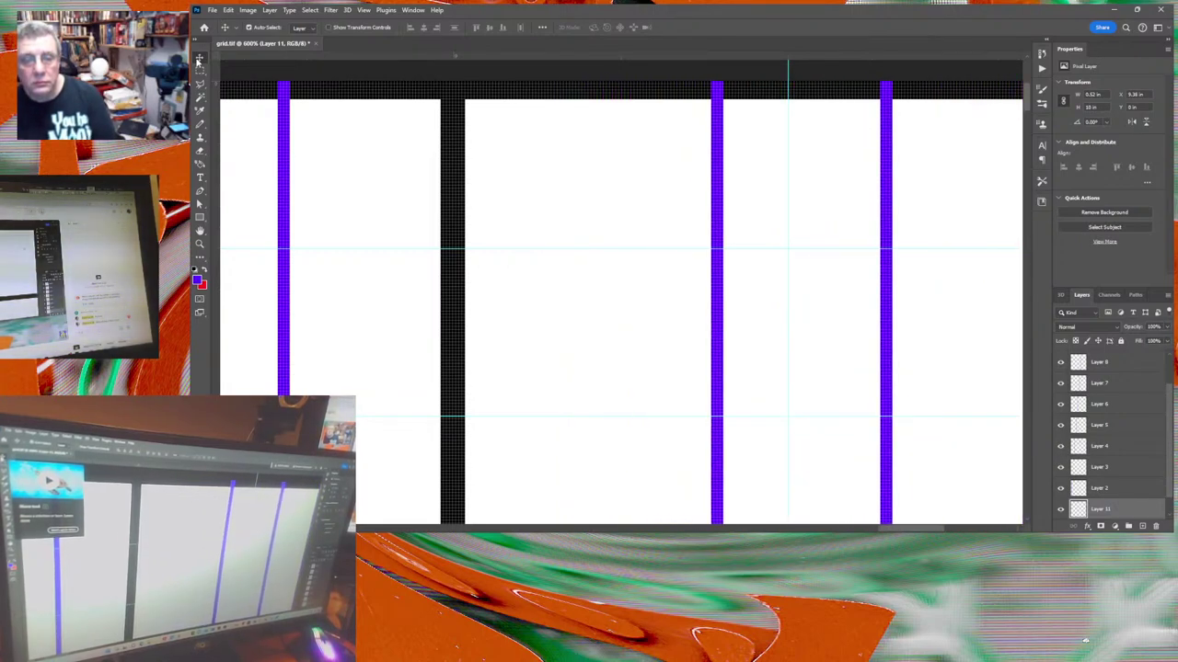
pyautogui.press('Right')
pyautogui.press('Right')
pyautogui.press('Right')
pyautogui.press('Right')
pyautogui.press('Right')
pyautogui.press('Right')
pyautogui.press('Right')
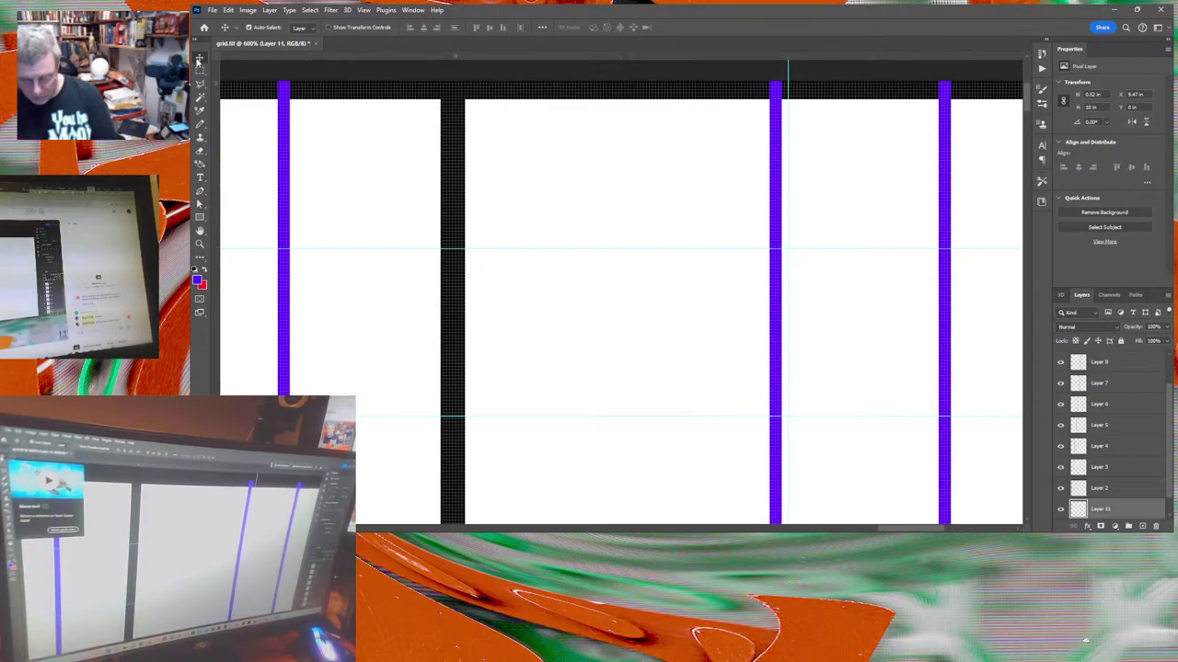
pyautogui.press('Left')
pyautogui.press('Left')
pyautogui.press('Left')
pyautogui.press('Left')
pyautogui.press('Left')
pyautogui.press('Left')
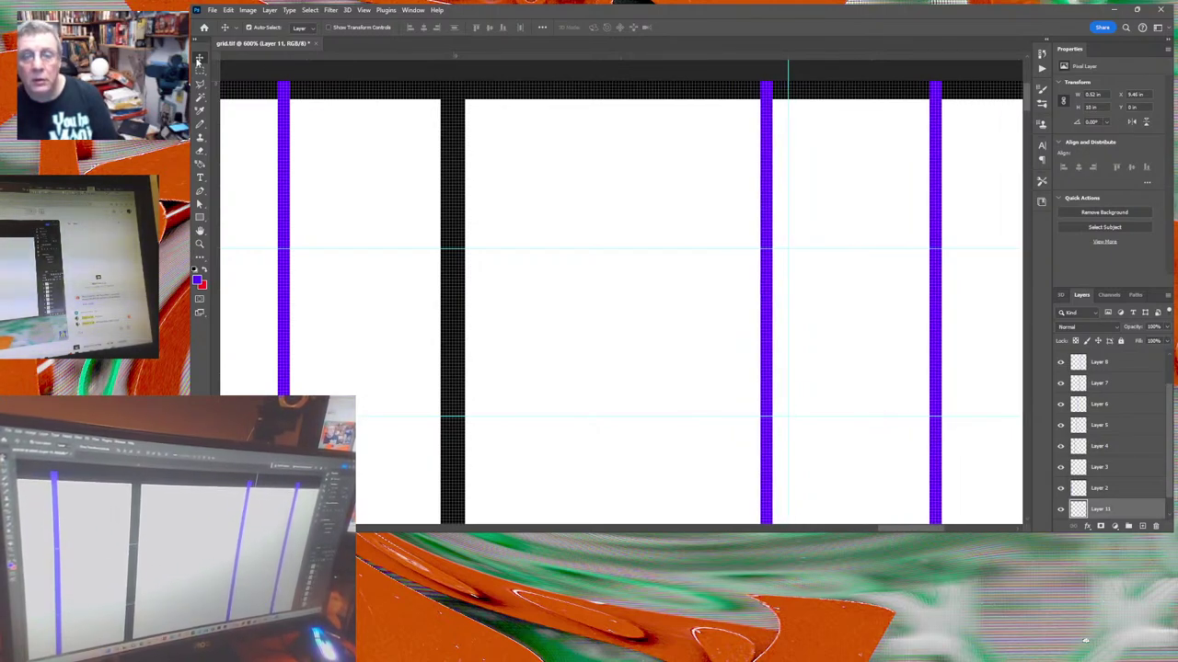
pyautogui.press('Left')
pyautogui.press('Left')
pyautogui.press('Left')
pyautogui.press('Left')
pyautogui.press('Left')
pyautogui.press('Left')
pyautogui.press('Left')
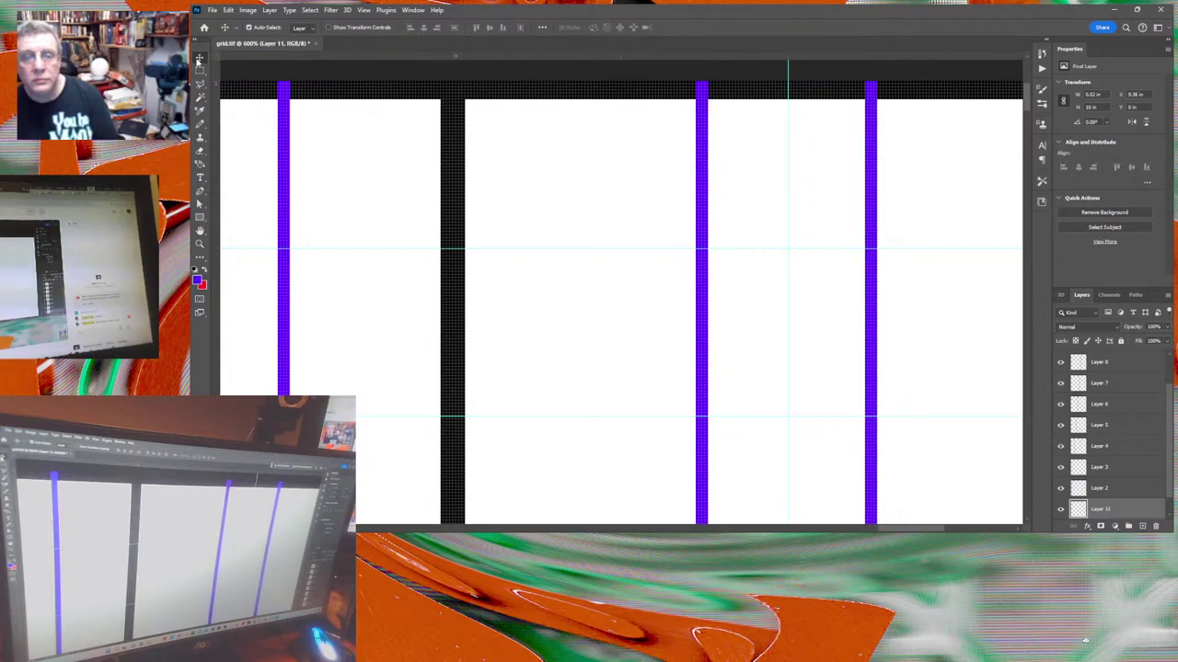
pyautogui.press('Left')
pyautogui.press('Left')
pyautogui.press('Left')
pyautogui.press('Left')
pyautogui.press('Left')
pyautogui.press('Left')
pyautogui.press('Left')
pyautogui.press('Left')
pyautogui.press('Left')
pyautogui.press('Left')
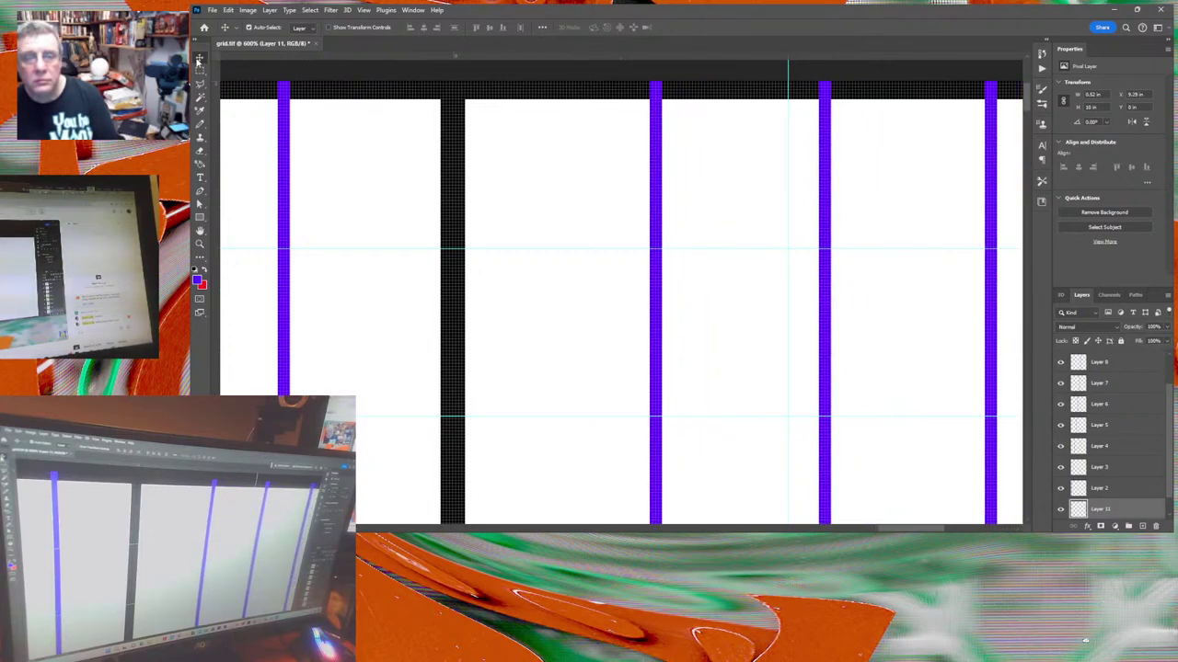
pyautogui.press('Left')
pyautogui.press('Left')
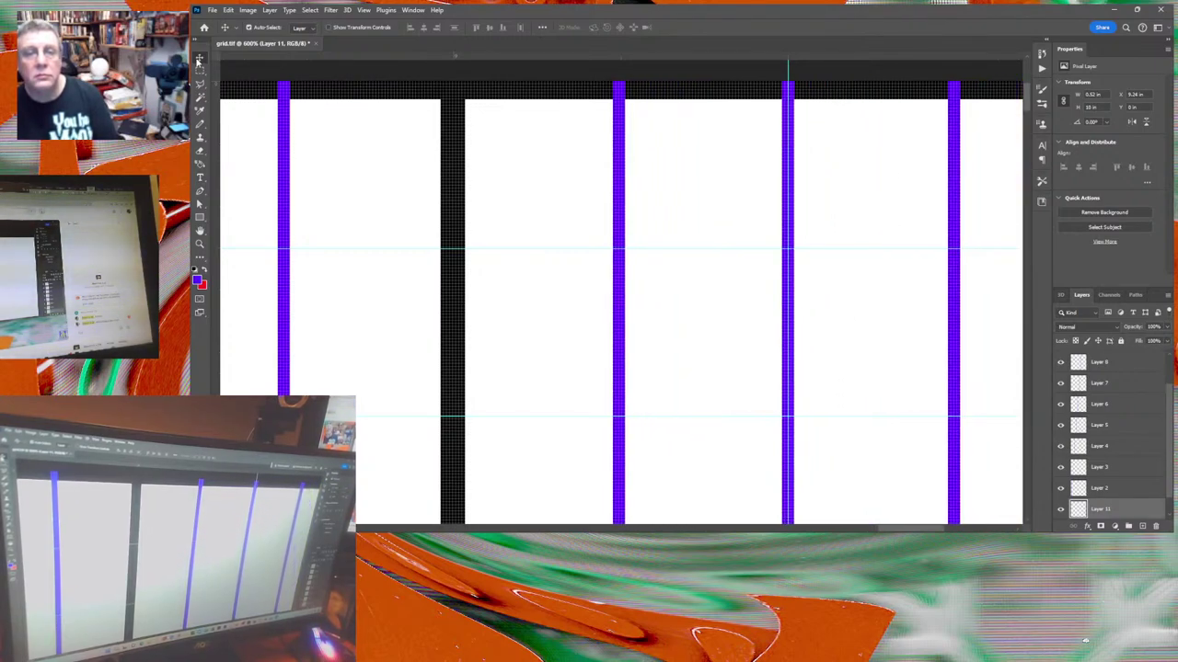
pyautogui.hotkey('ctrl', '0')
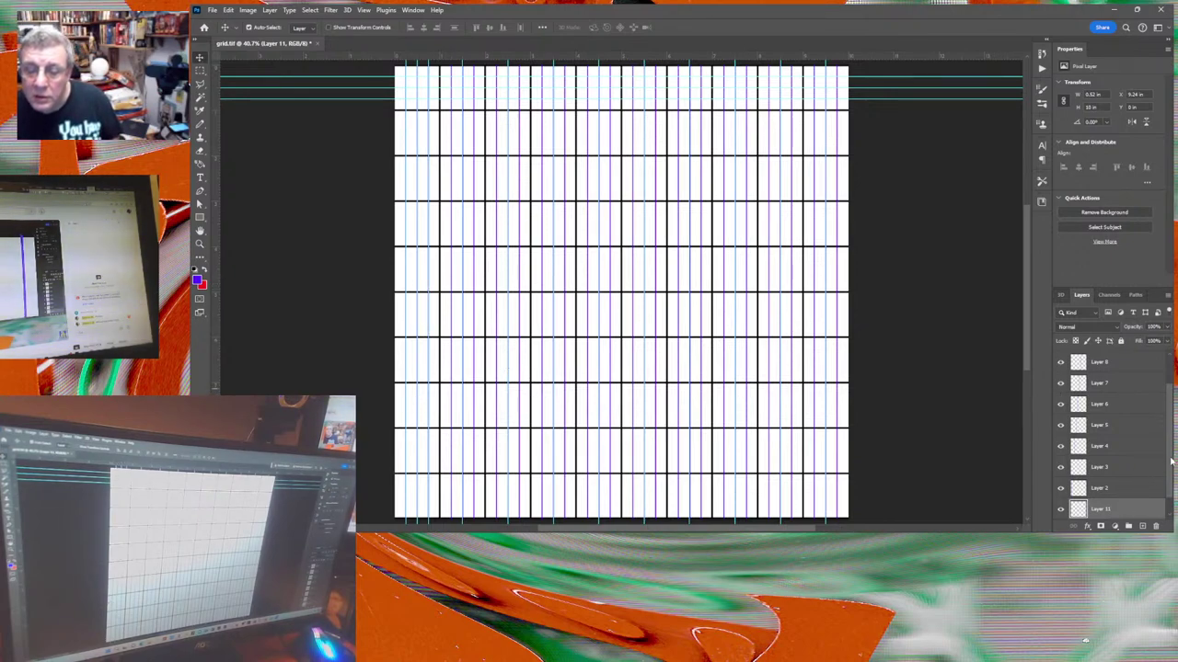
# Select all layers and turn off Layer 1's visibility, leaving the purple lines over transparency.
pyautogui.moveTo(1170, 468); pyautogui.dragTo(1167, 495)
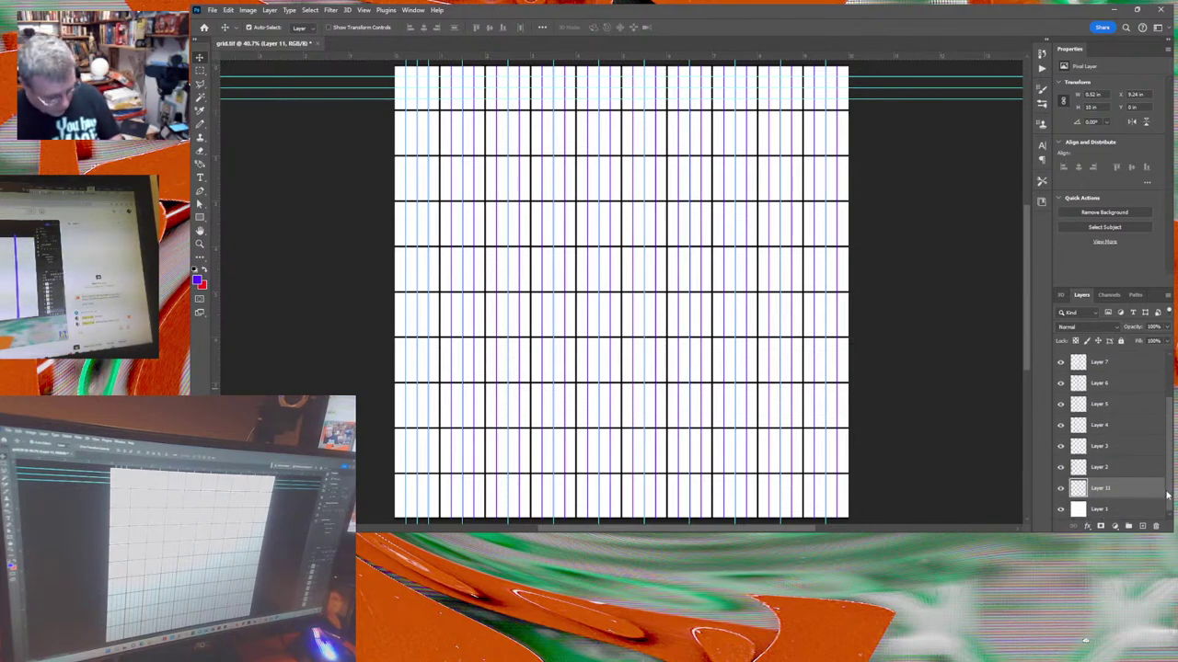
pyautogui.moveTo(1167, 484); pyautogui.dragTo(1165, 414)
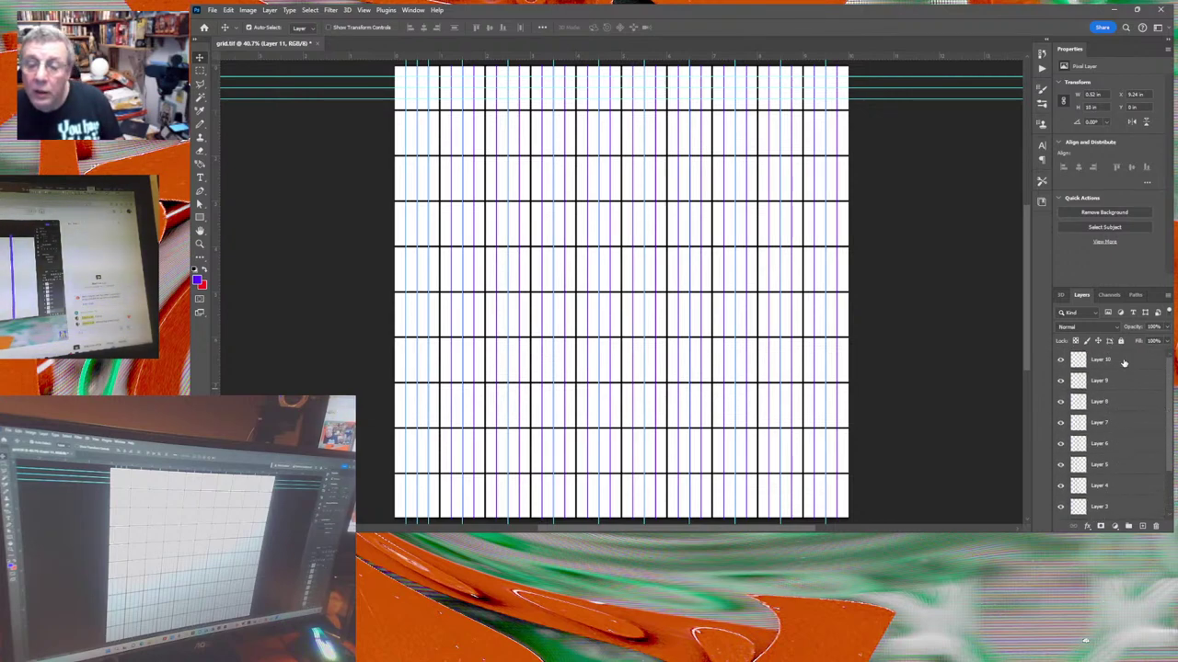
pyautogui.hotkey('ctrl', 'alt', 'a')
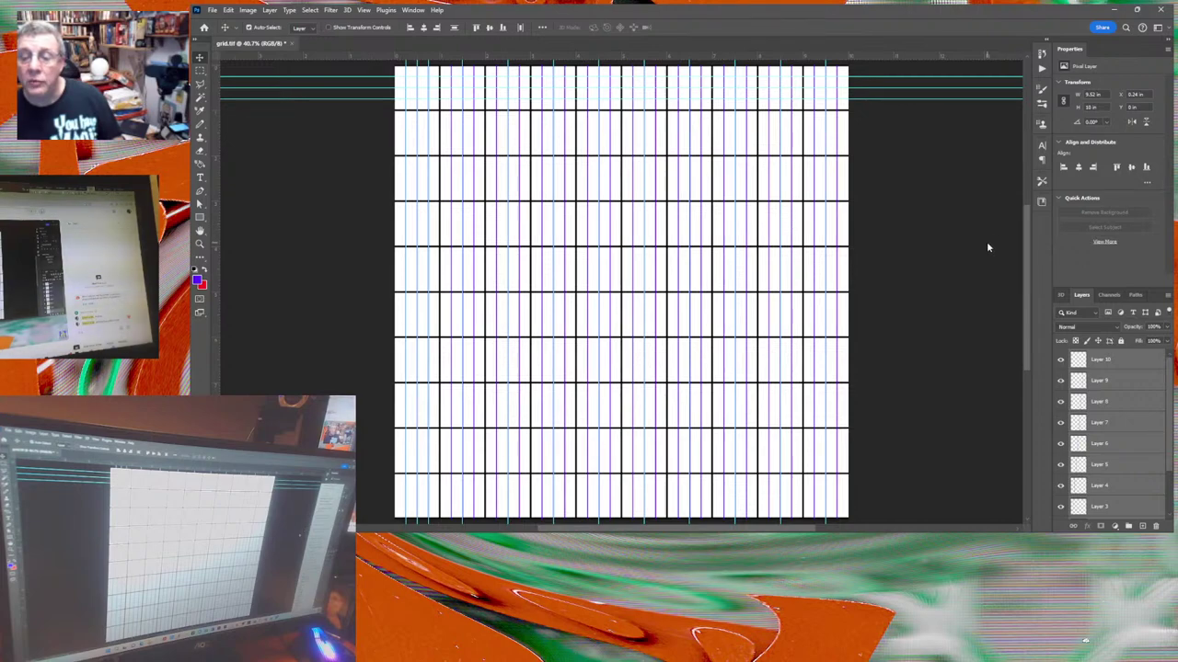
pyautogui.scroll(-1, 1170, 457)
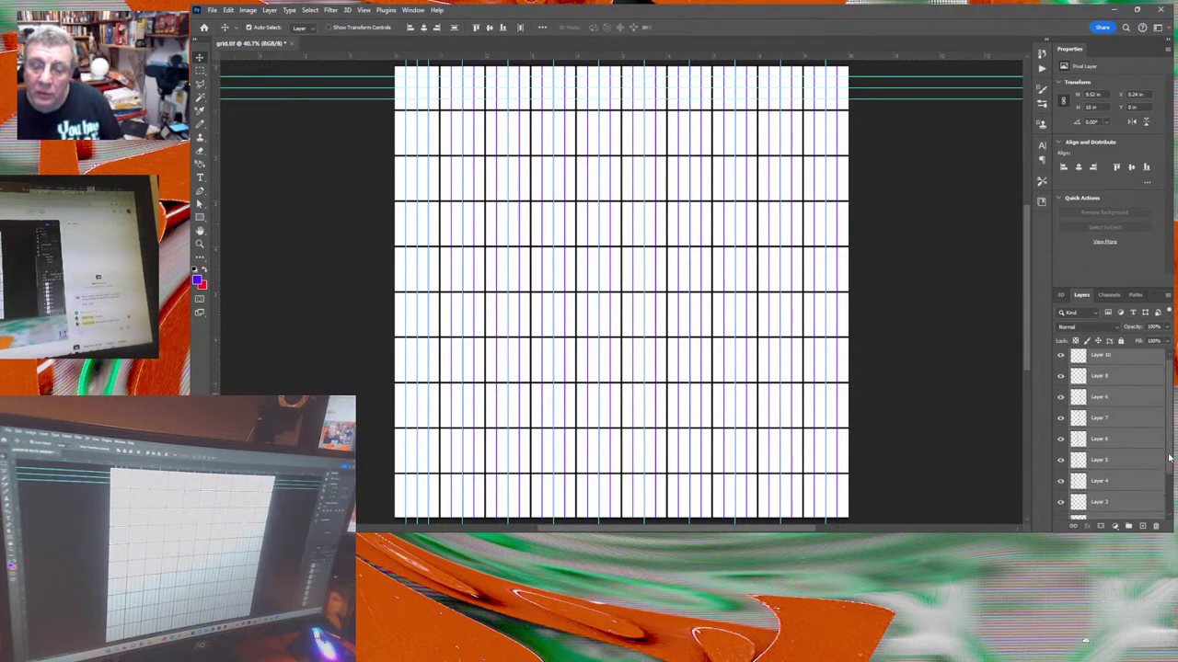
pyautogui.scroll(-3, 1169, 457)
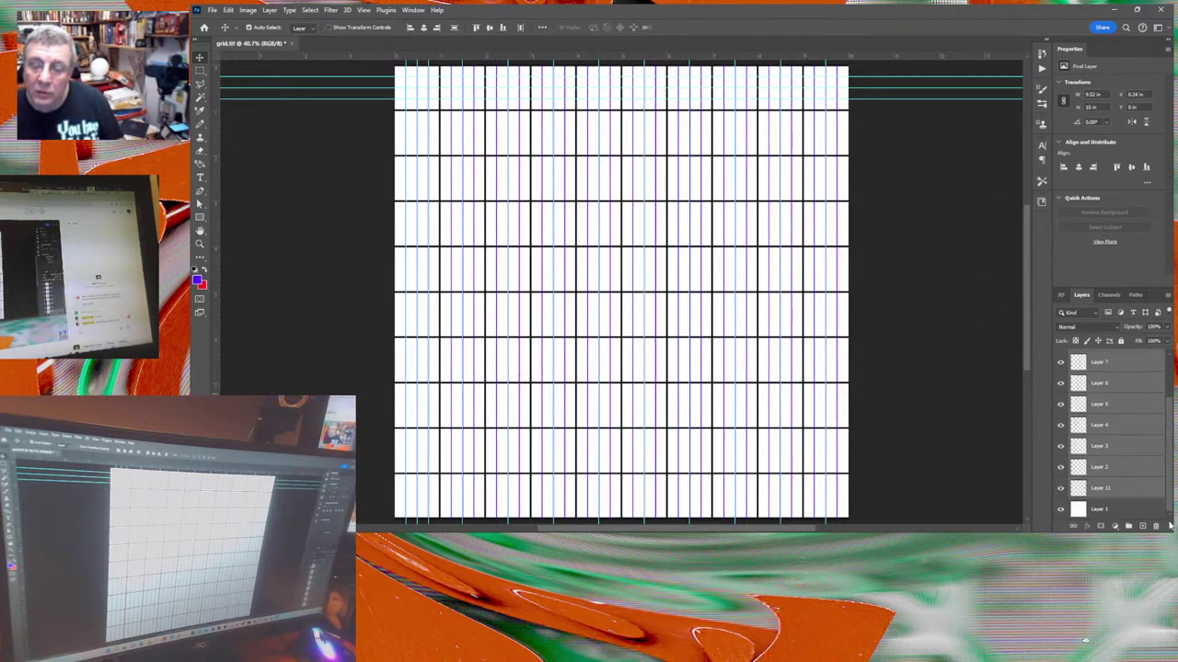
pyautogui.click(1060, 511)
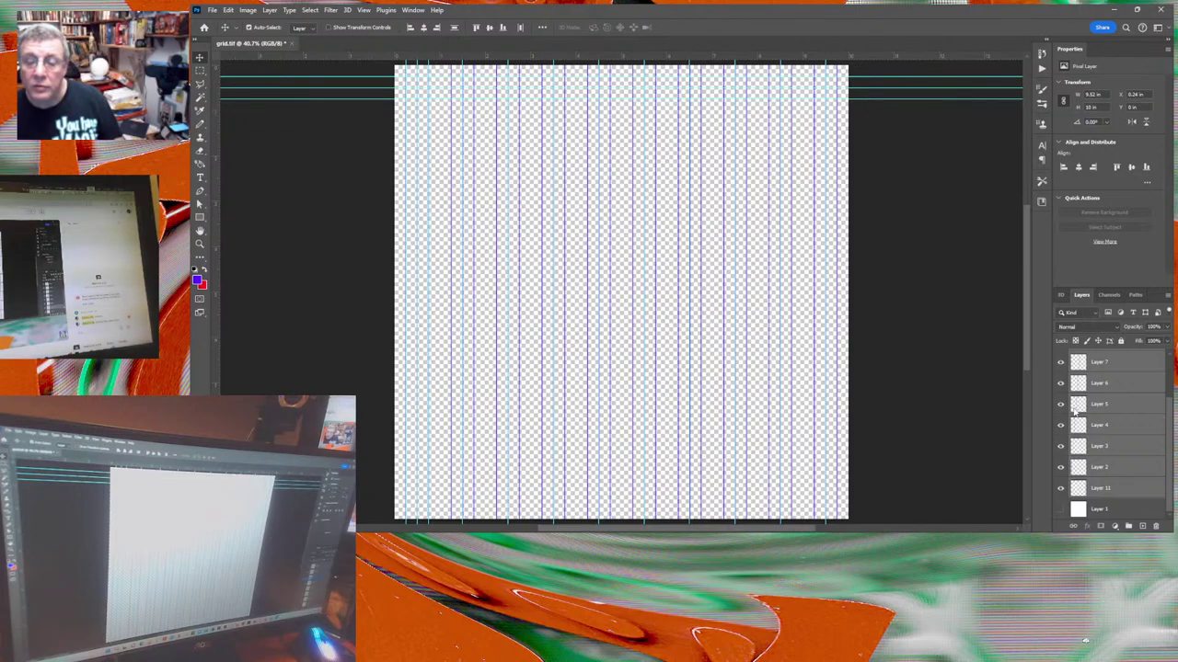
# Merge the line layers into Layer 10, re-show Layer 1, check alignment, then hide Layer 10.
pyautogui.hotkey('ctrl', 'e')
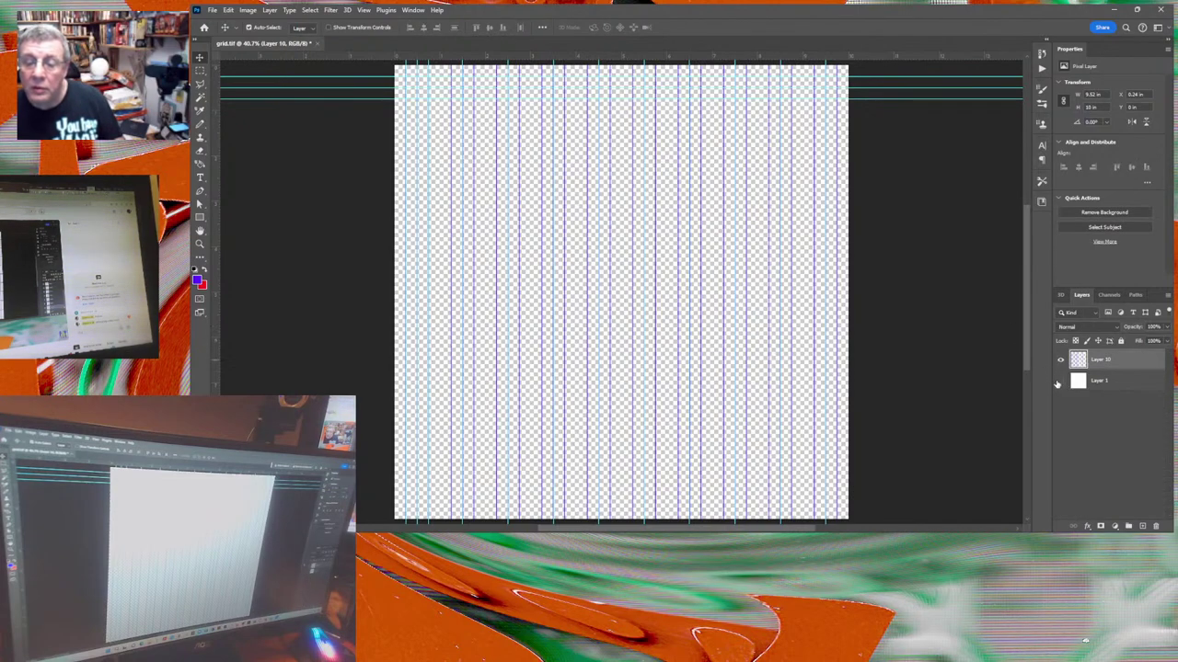
pyautogui.click(1059, 382)
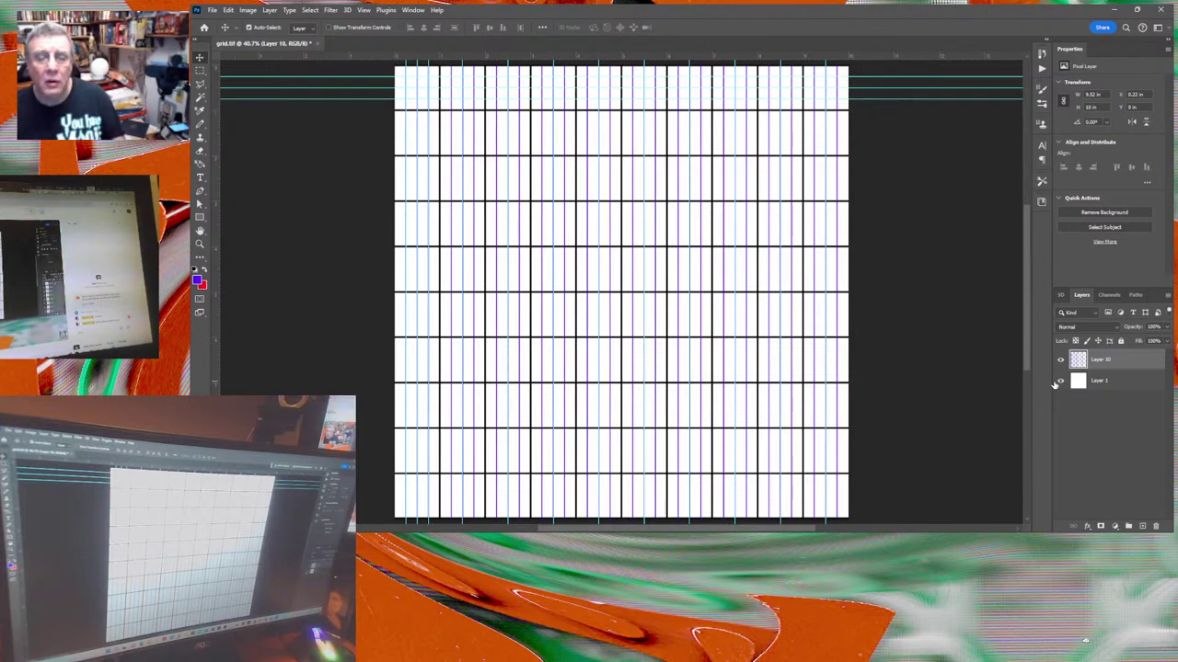
pyautogui.press('Left')
pyautogui.press('Left')
pyautogui.press('Left')
pyautogui.press('Left')
pyautogui.press('Left')
pyautogui.press('Left')
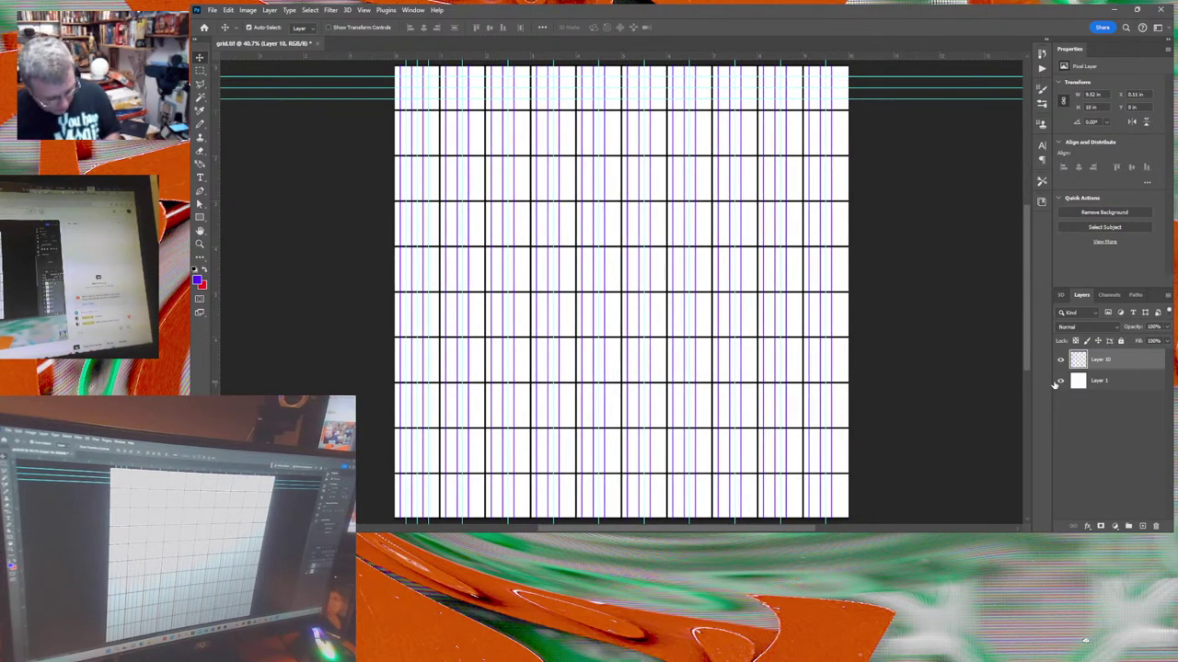
pyautogui.press('Right')
pyautogui.press('Right')
pyautogui.press('Right')
pyautogui.press('Right')
pyautogui.press('Right')
pyautogui.press('Right')
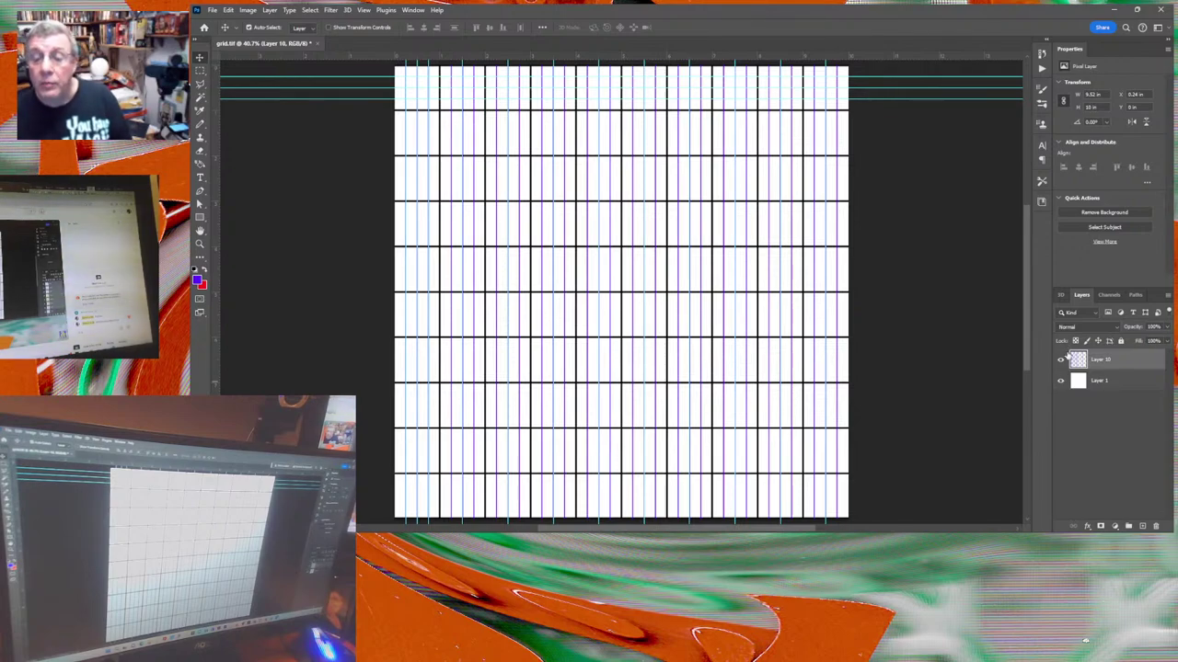
pyautogui.click(1060, 363)
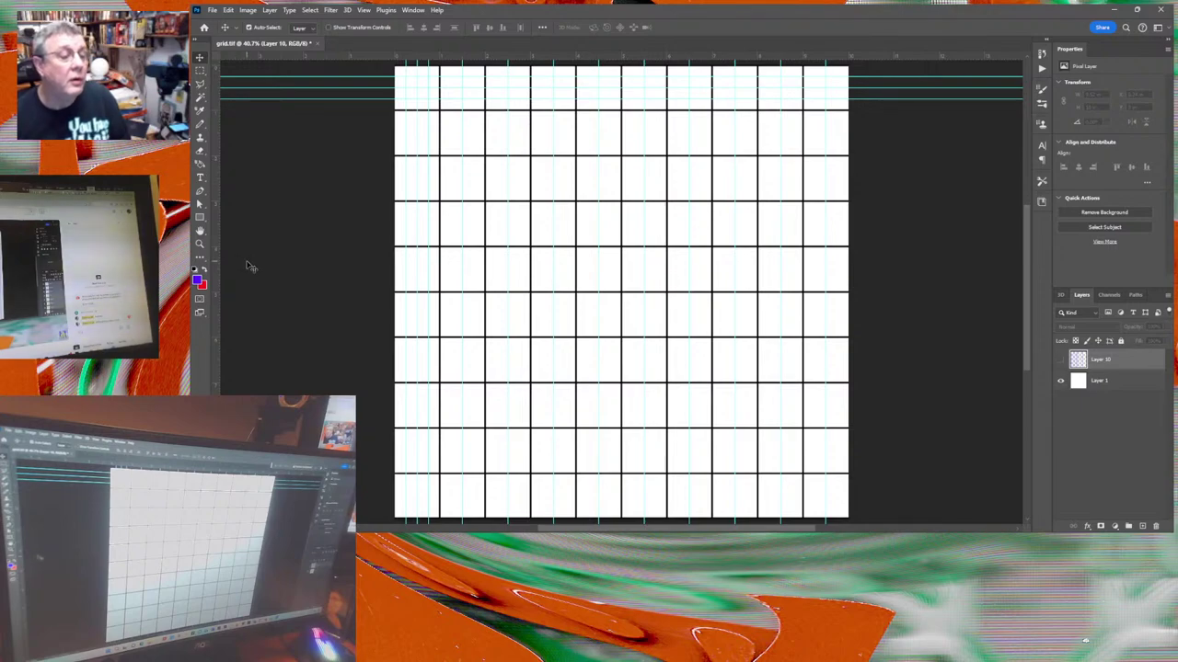
pyautogui.click(200, 123)
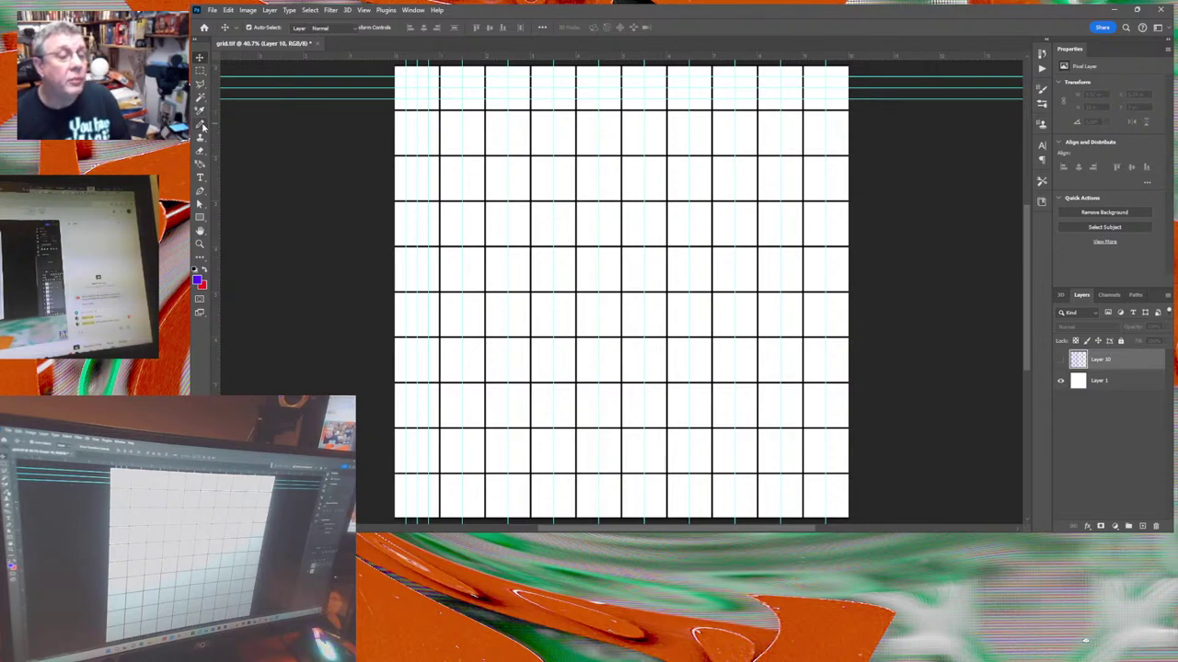
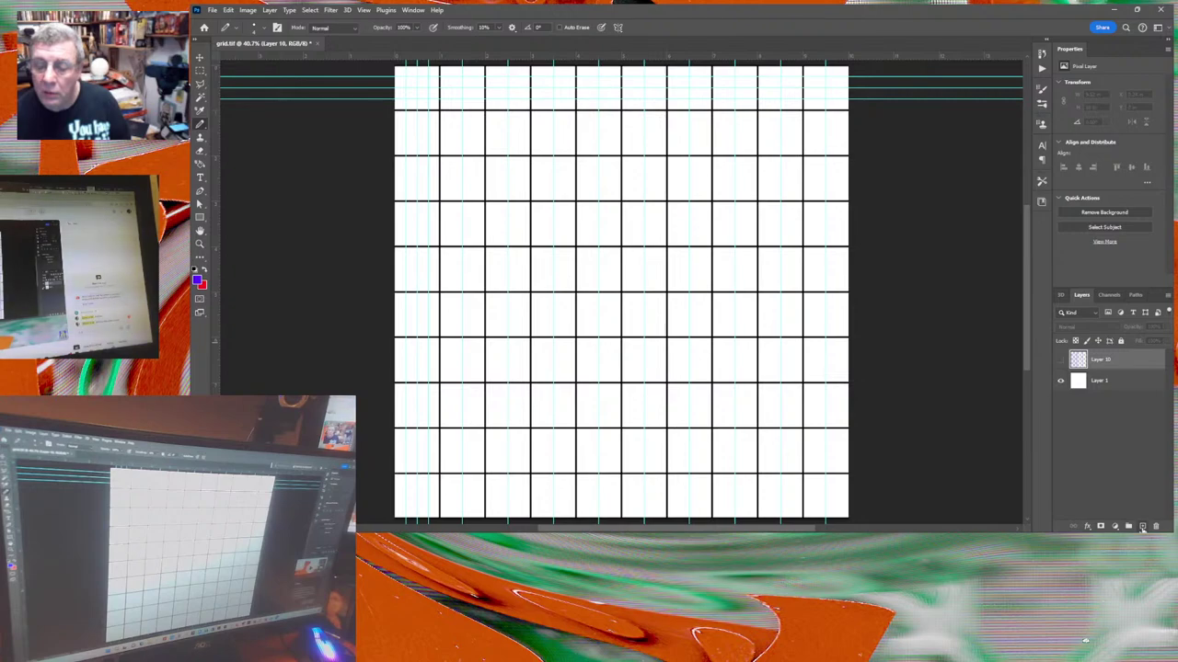
# On a new layer, draw straight brush lines across the top grid row, then save grid.tif.
pyautogui.click(1141, 527)
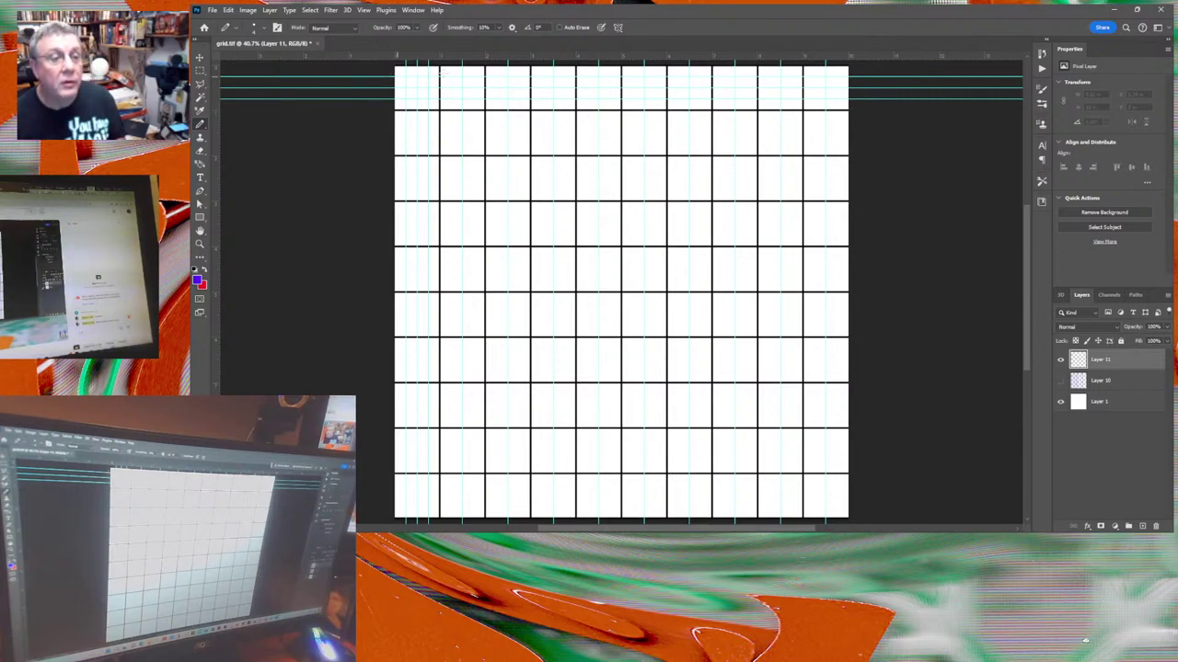
pyautogui.keyDown('shift'); pyautogui.click(860, 76); pyautogui.keyUp('shift')
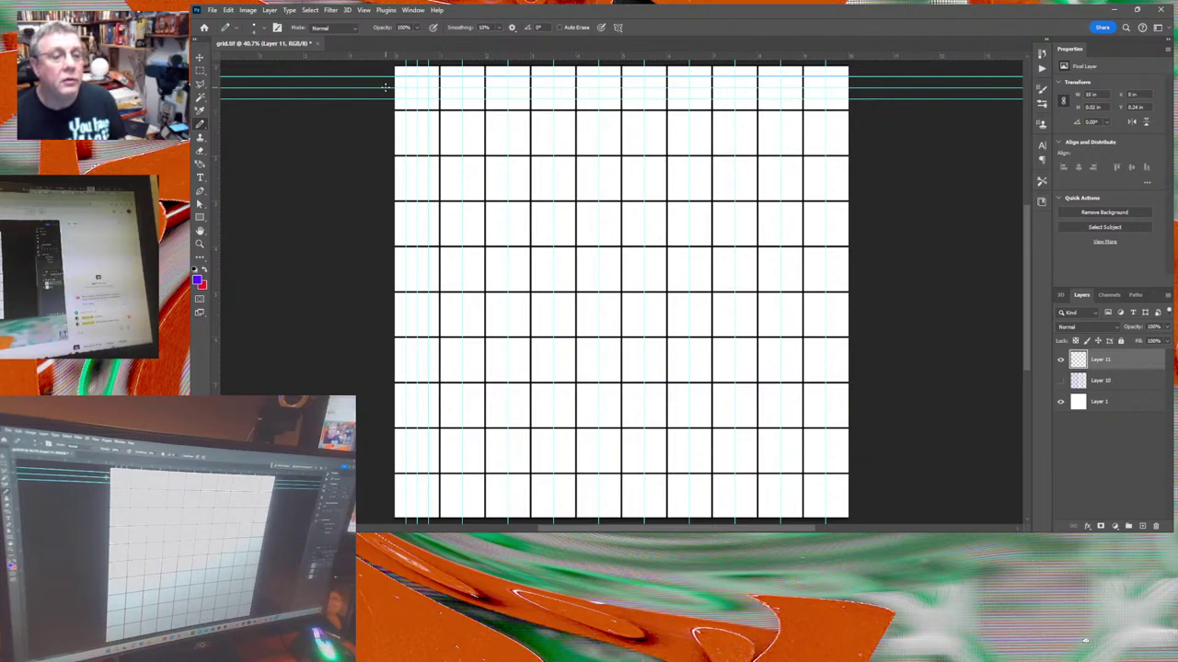
pyautogui.keyDown('shift'); pyautogui.click(860, 87); pyautogui.keyUp('shift')
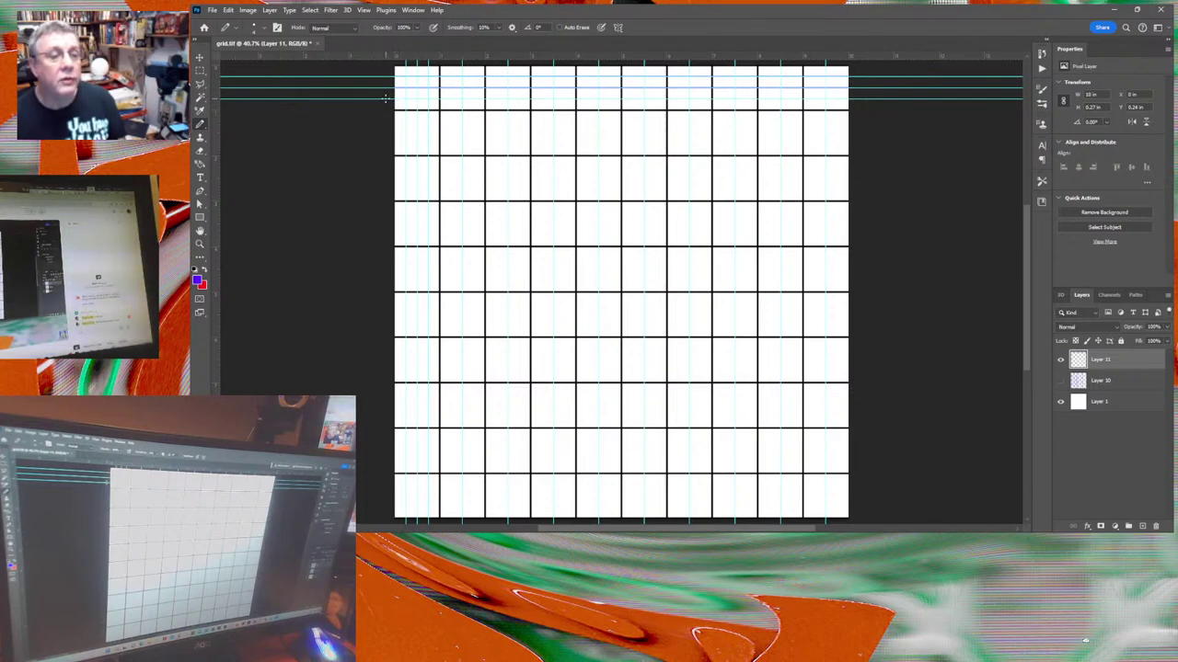
pyautogui.keyDown('shift'); pyautogui.click(863, 98); pyautogui.keyUp('shift')
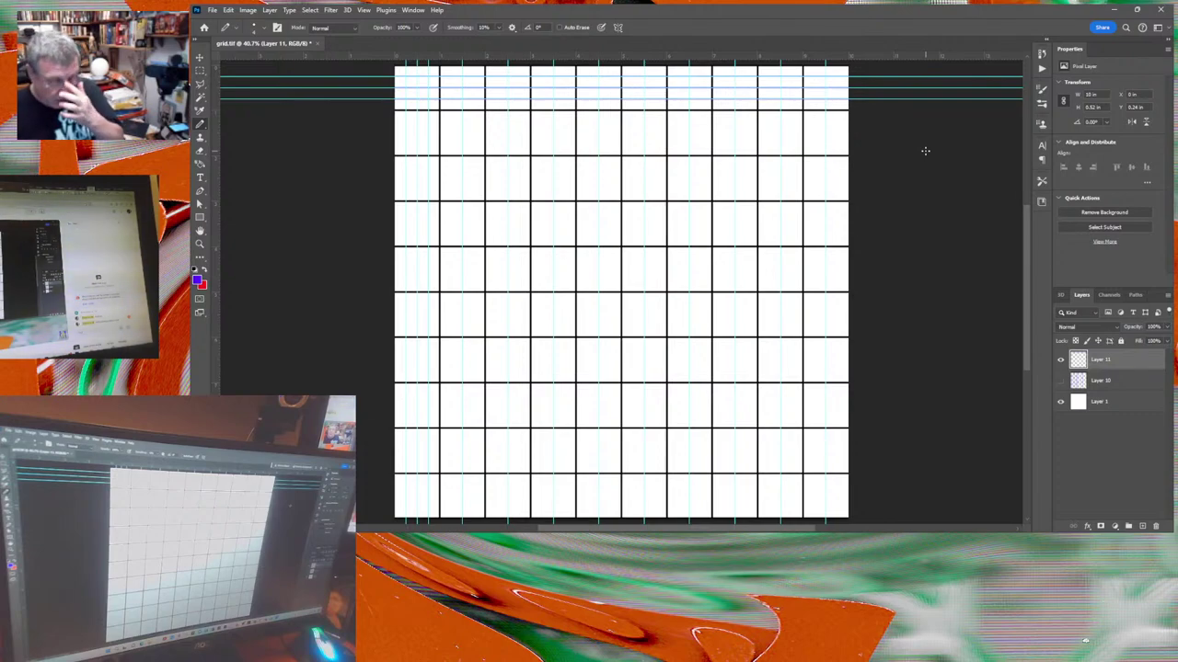
pyautogui.hotkey('ctrl', 's')
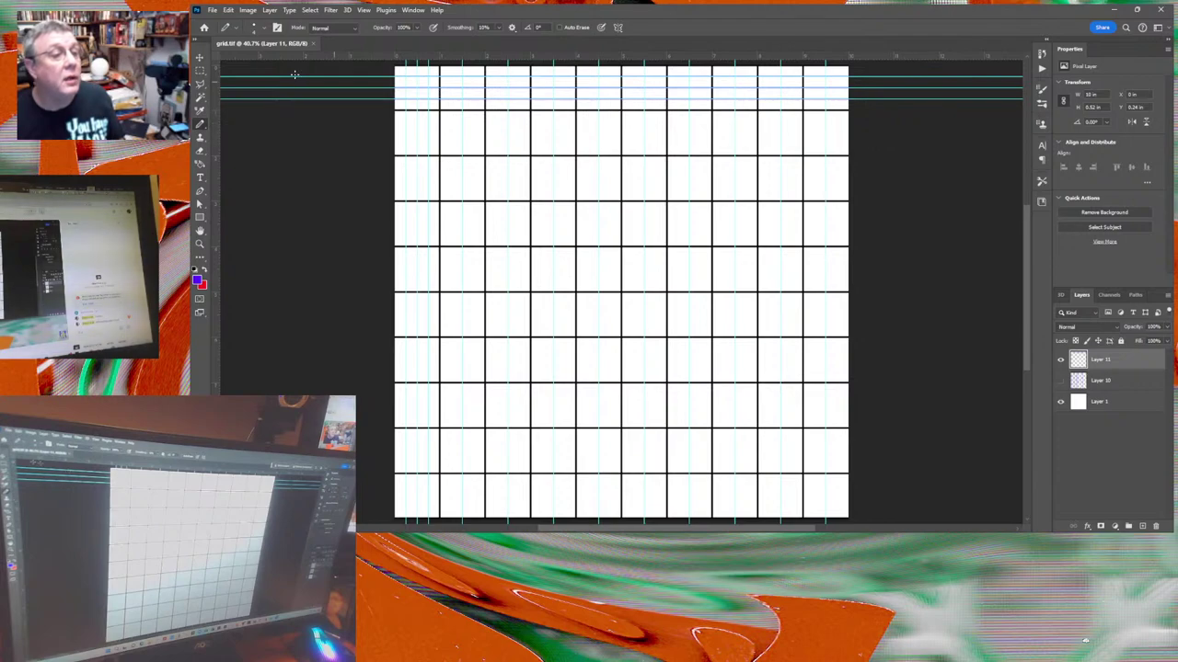
# Delete the stray strokes in Layer 11's top band, then toggle the white Layer 1 to check.
pyautogui.click(199, 71)
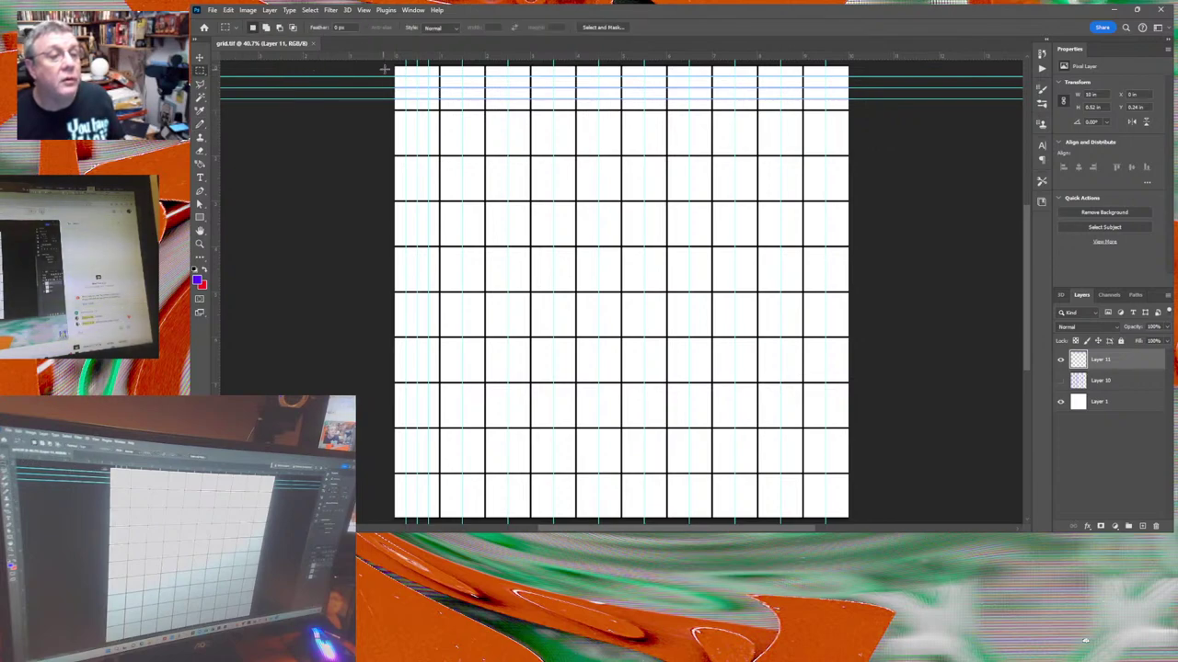
pyautogui.moveTo(392, 64); pyautogui.dragTo(848, 117)
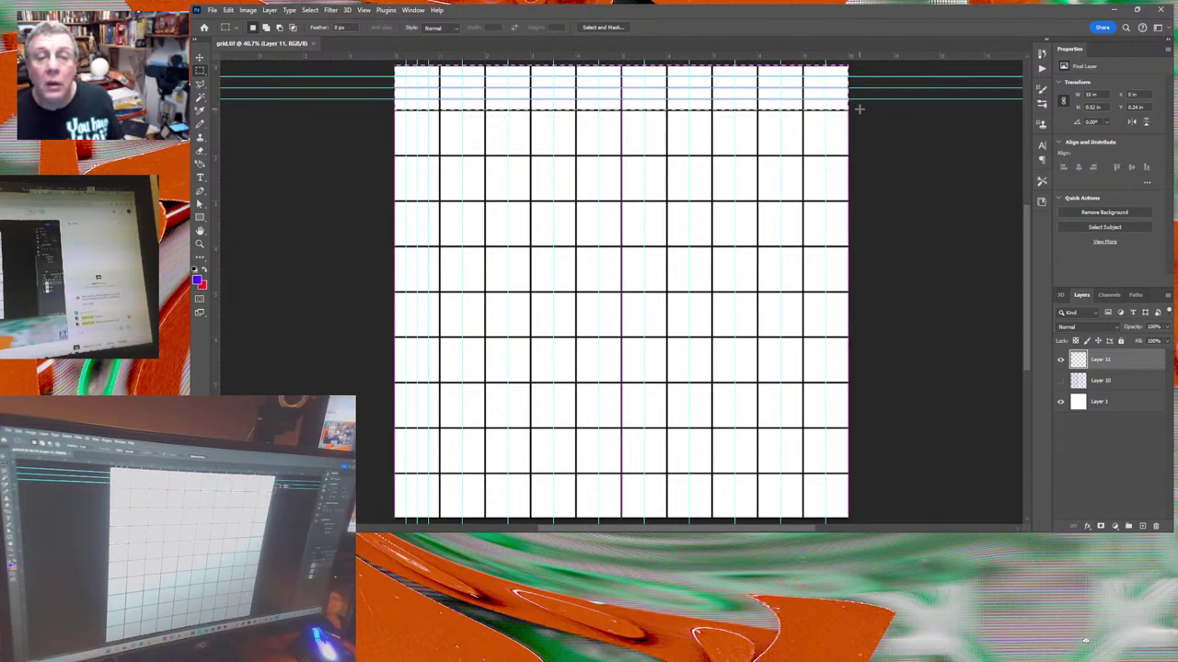
pyautogui.press('Delete')
pyautogui.hotkey('ctrl', 'd')
pyautogui.hotkey('ctrl', 'shift', 'd')
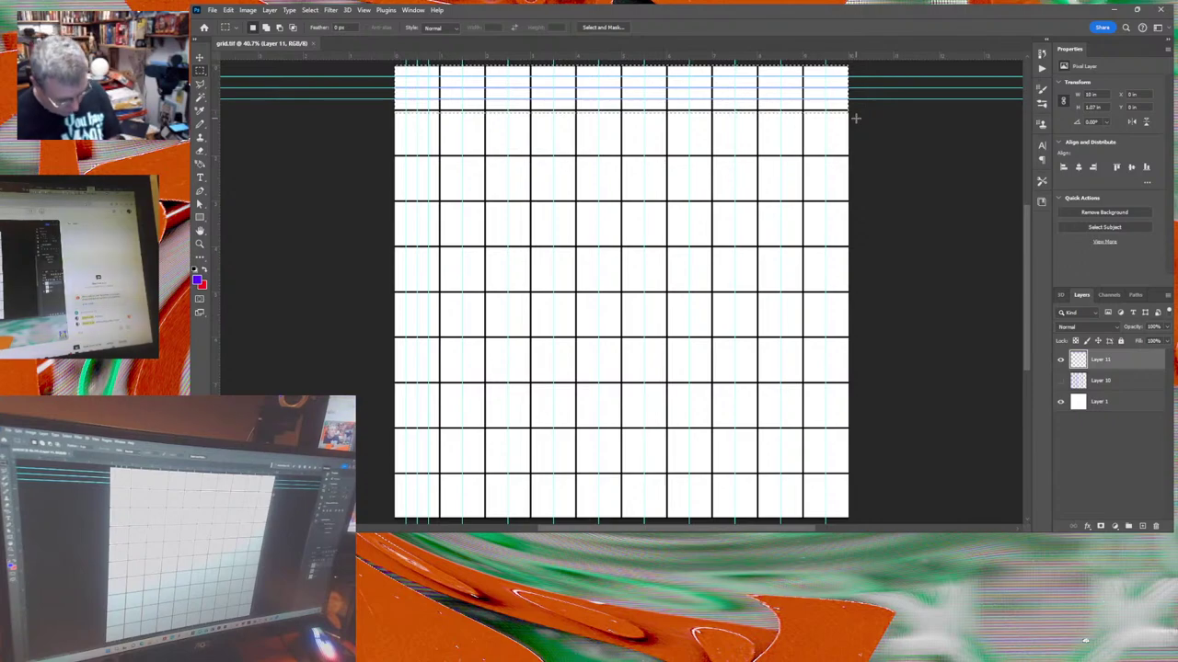
pyautogui.press('Delete')
pyautogui.hotkey('ctrl', 'd')
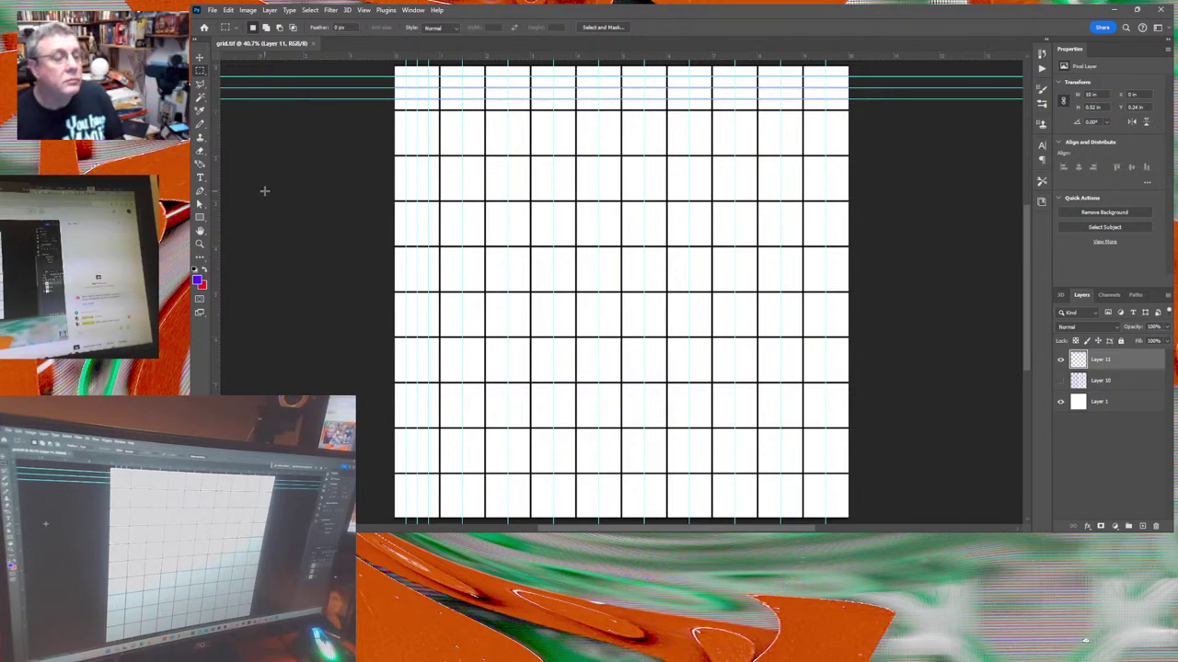
pyautogui.click(1059, 402)
pyautogui.click(1059, 402)
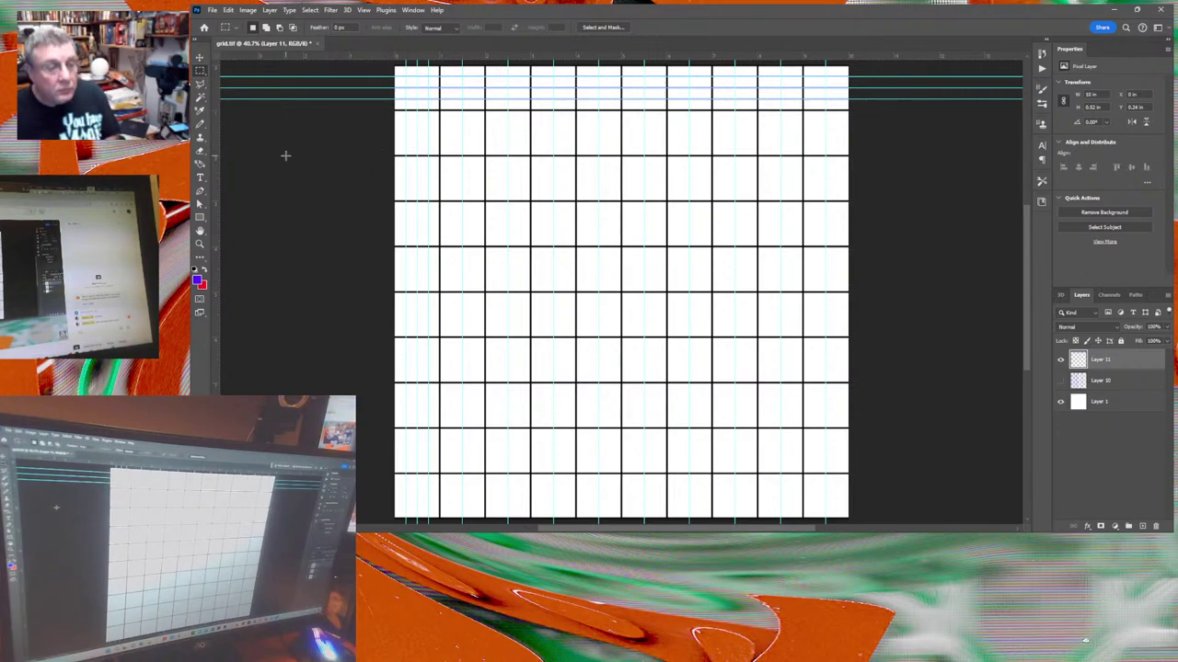
# Zoom in several steps on the grid cells.
pyautogui.press('z')
pyautogui.click(422, 134)
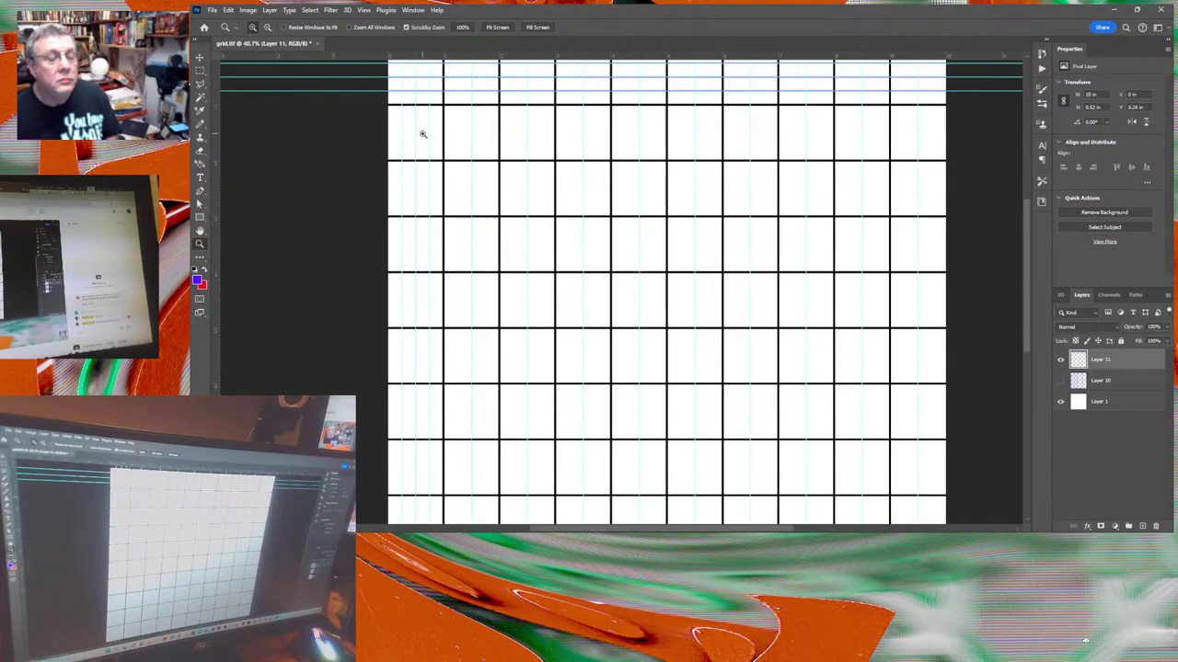
pyautogui.click(422, 135)
pyautogui.click(420, 134)
pyautogui.click(418, 134)
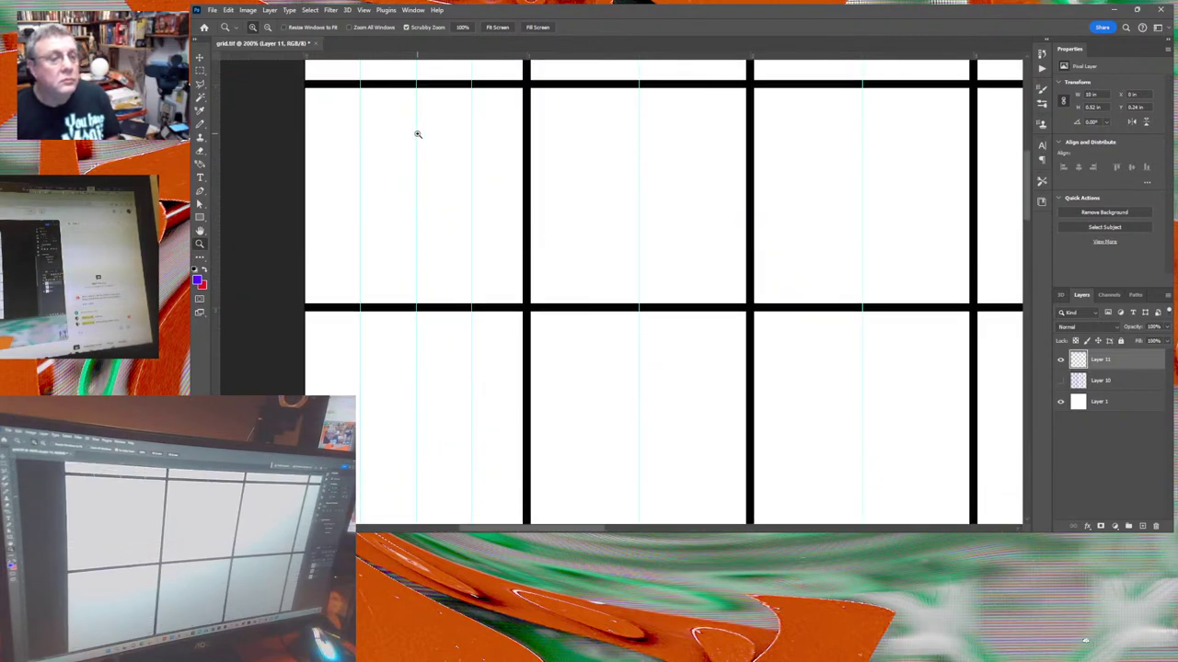
pyautogui.click(414, 229)
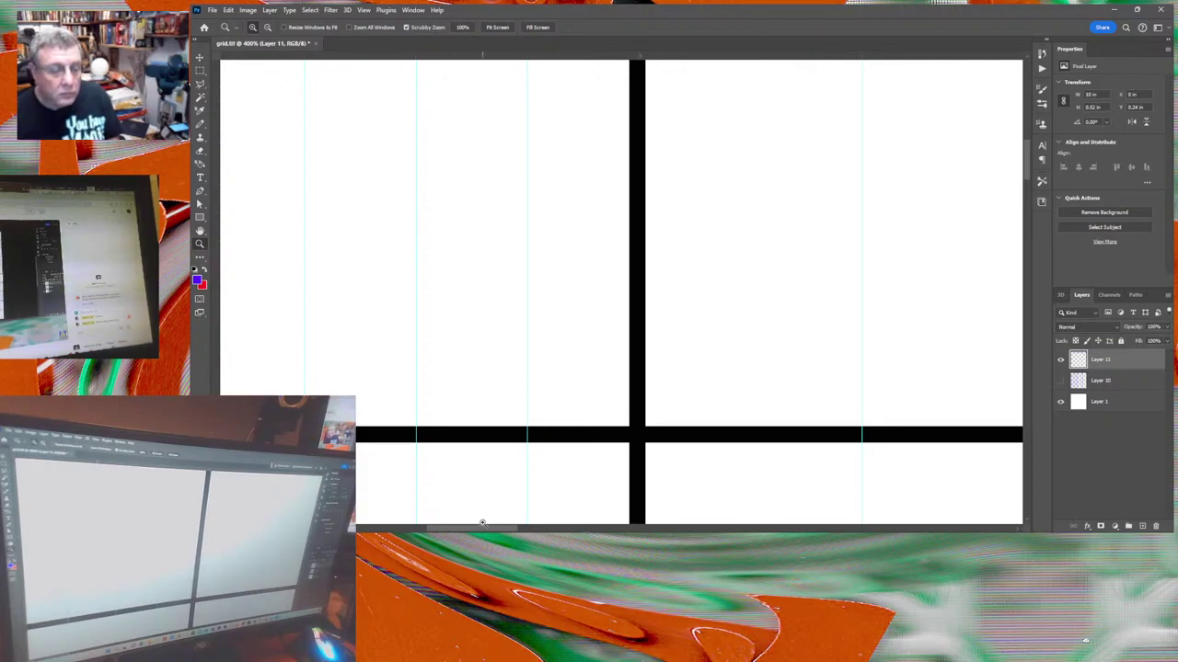
pyautogui.moveTo(480, 530)
pyautogui.mouseDown()
pyautogui.moveTo(454, 530)
pyautogui.moveTo(465, 529)
pyautogui.mouseUp()
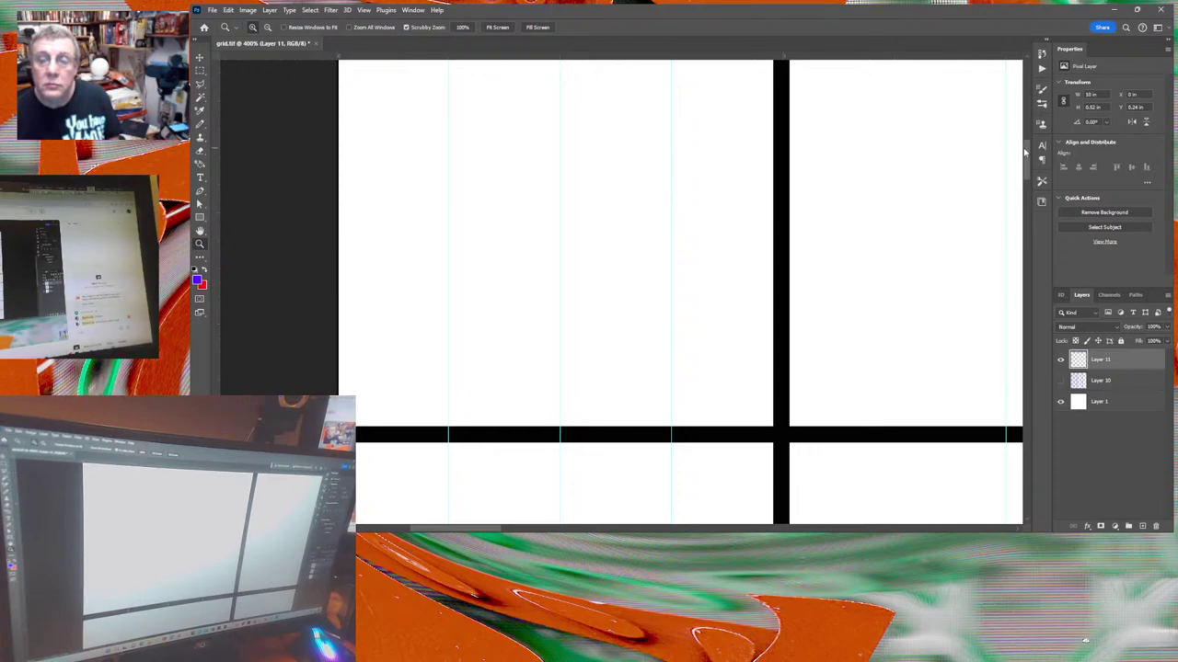
pyautogui.moveTo(1030, 156); pyautogui.dragTo(1029, 147)
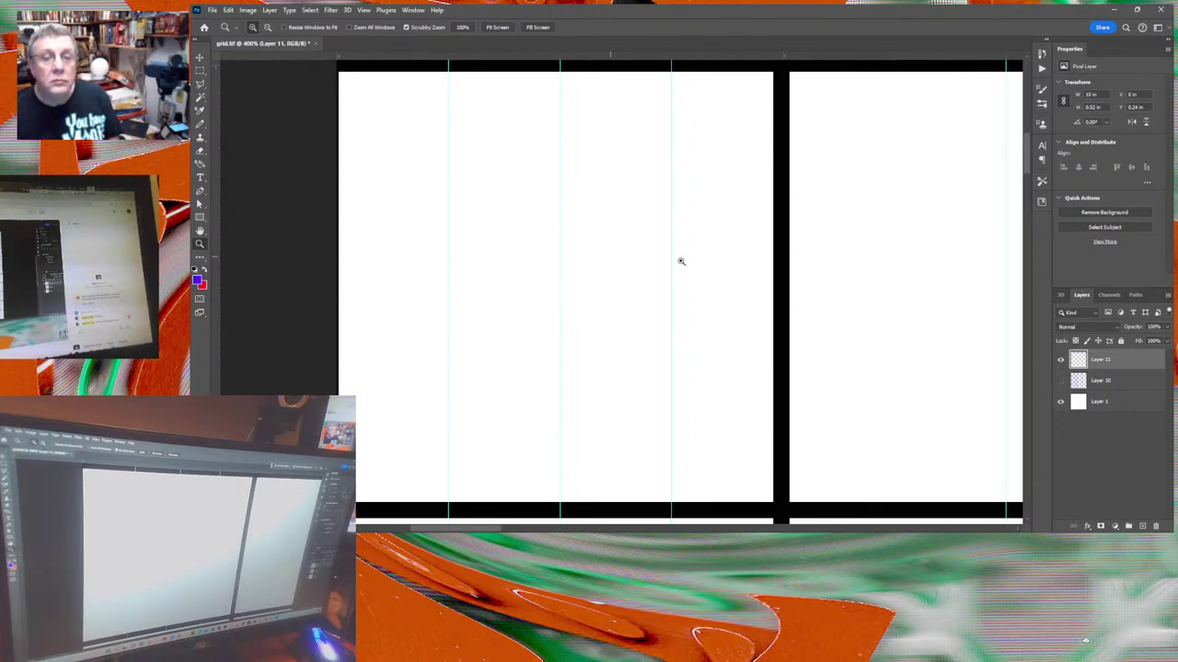
# Zoom to pixel level on the vertical black bar and place a horizontal guide across it.
pyautogui.click(775, 273)
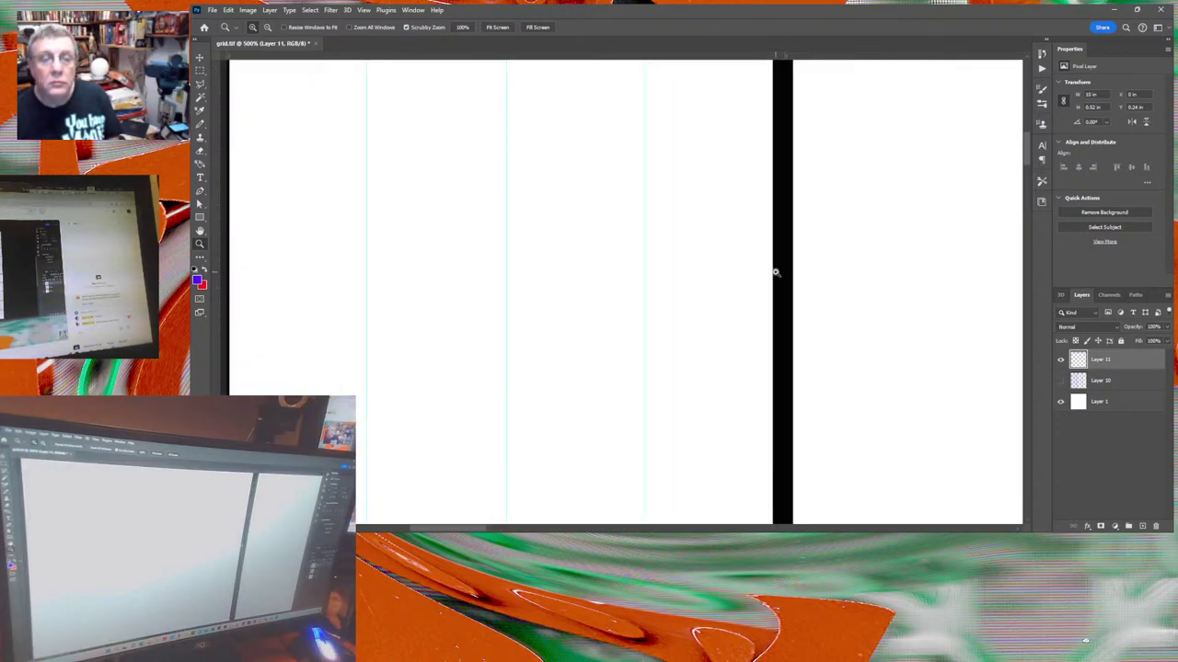
pyautogui.click(776, 273)
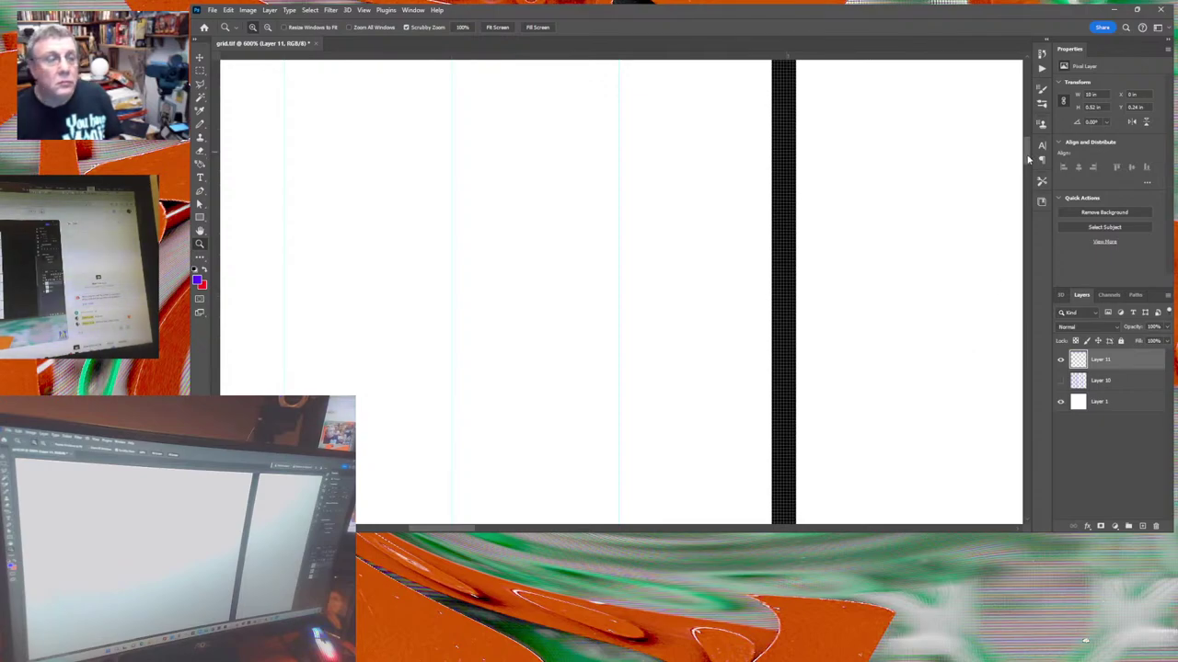
pyautogui.moveTo(1027, 157)
pyautogui.mouseDown()
pyautogui.moveTo(1022, 104)
pyautogui.moveTo(1017, 142)
pyautogui.mouseUp()
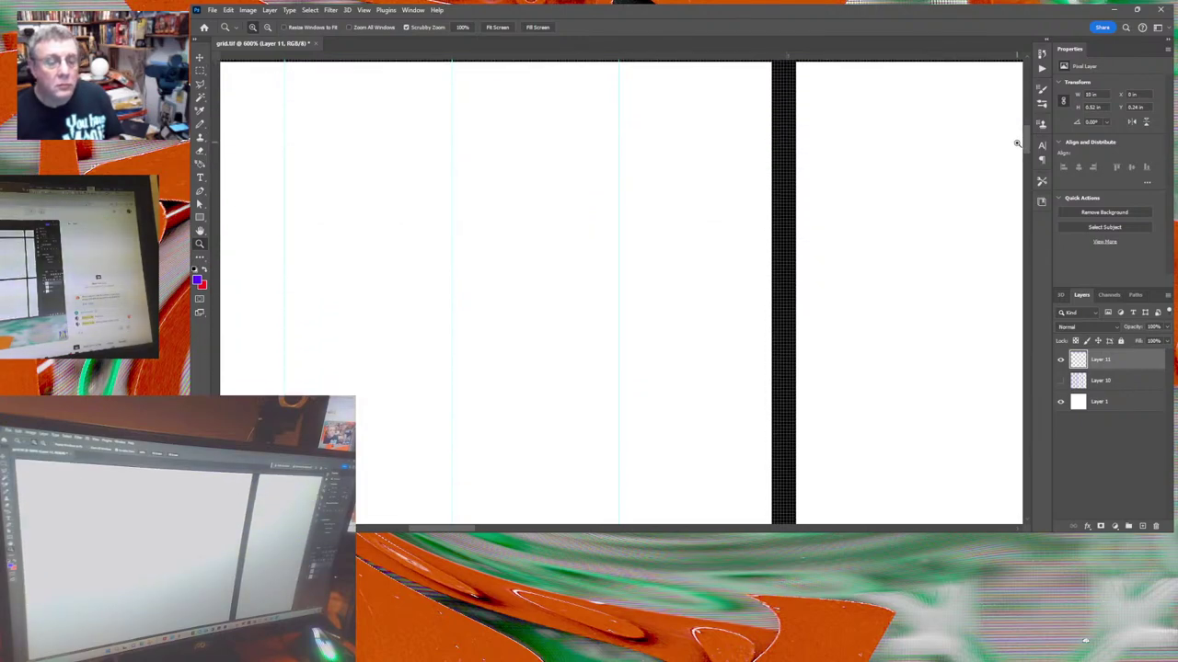
pyautogui.moveTo(591, 55); pyautogui.dragTo(554, 263)
pyautogui.moveTo(555, 263); pyautogui.dragTo(552, 353)
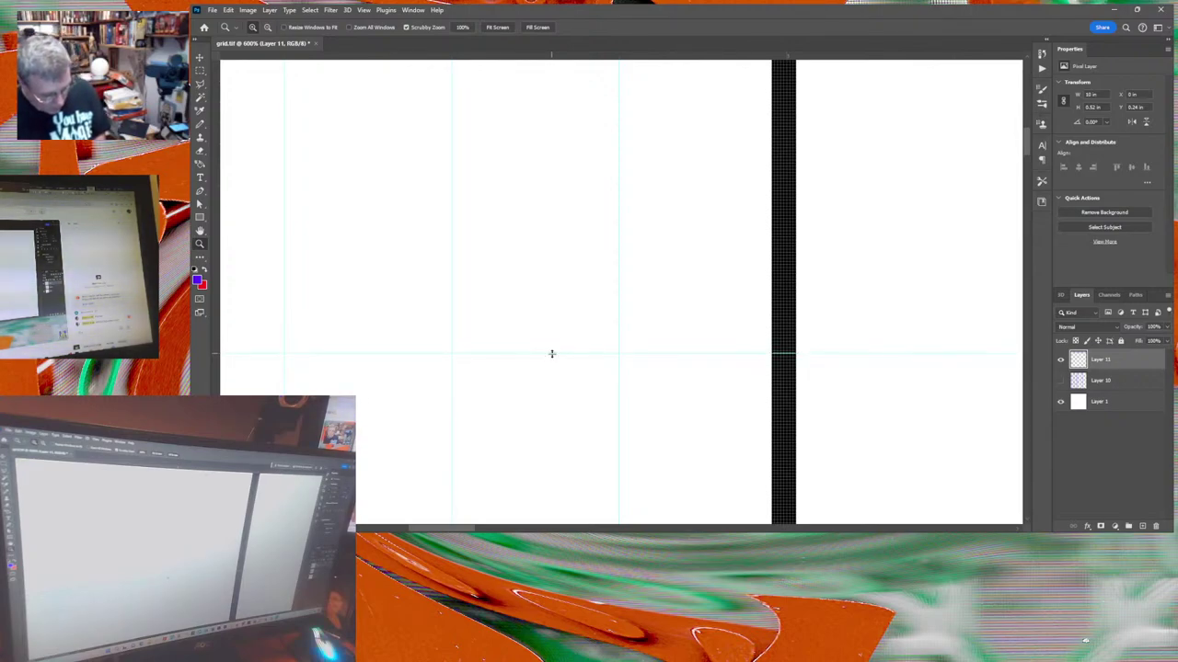
# Paste the purple stripes as Layer 12, nudge them down two steps, and add another horizontal guide.
pyautogui.hotkey('ctrl', 'v')
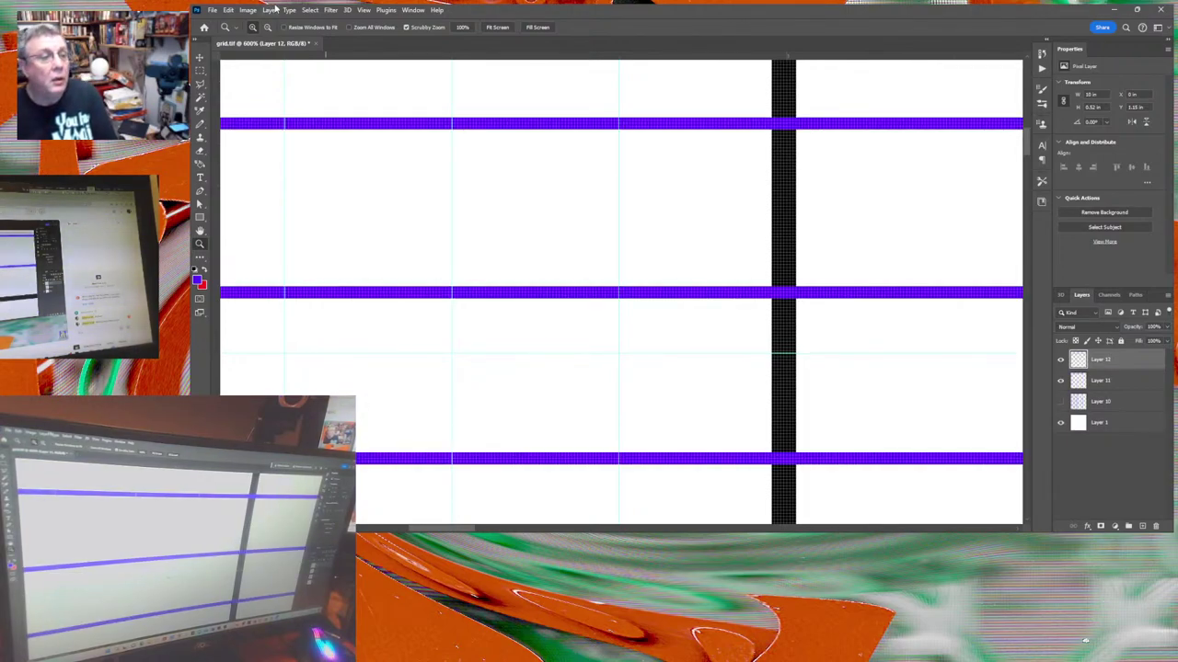
pyautogui.click(199, 57)
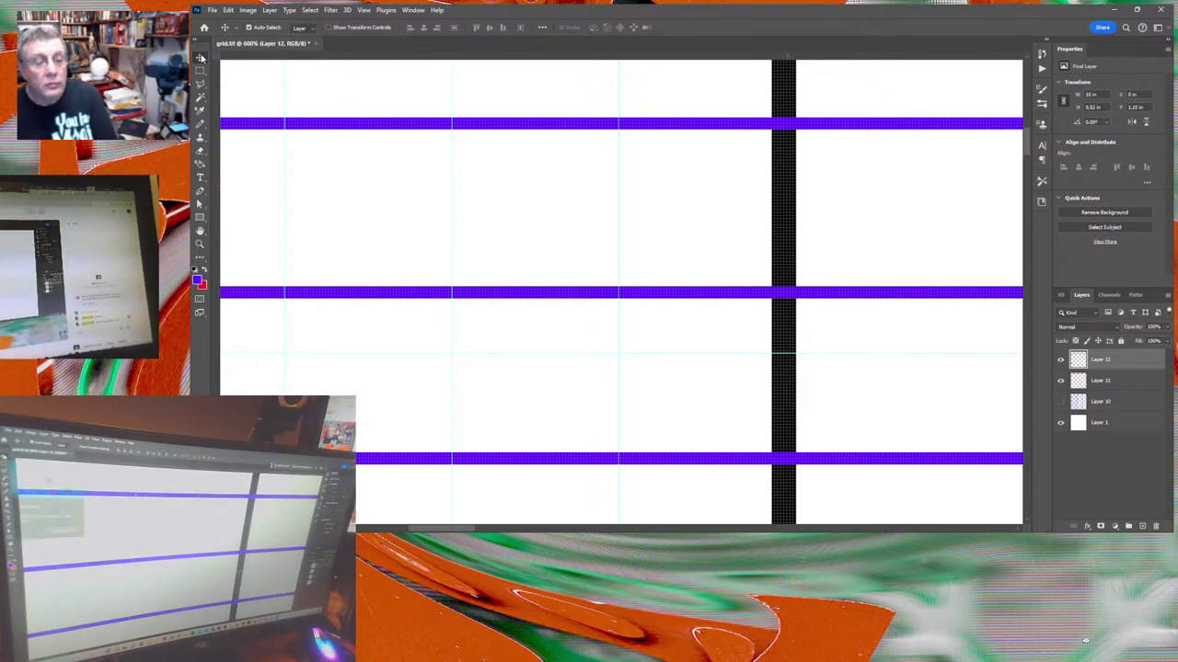
pyautogui.press('Down')
pyautogui.press('Down')
pyautogui.press('Down')
pyautogui.press('Down')
pyautogui.press('Down')
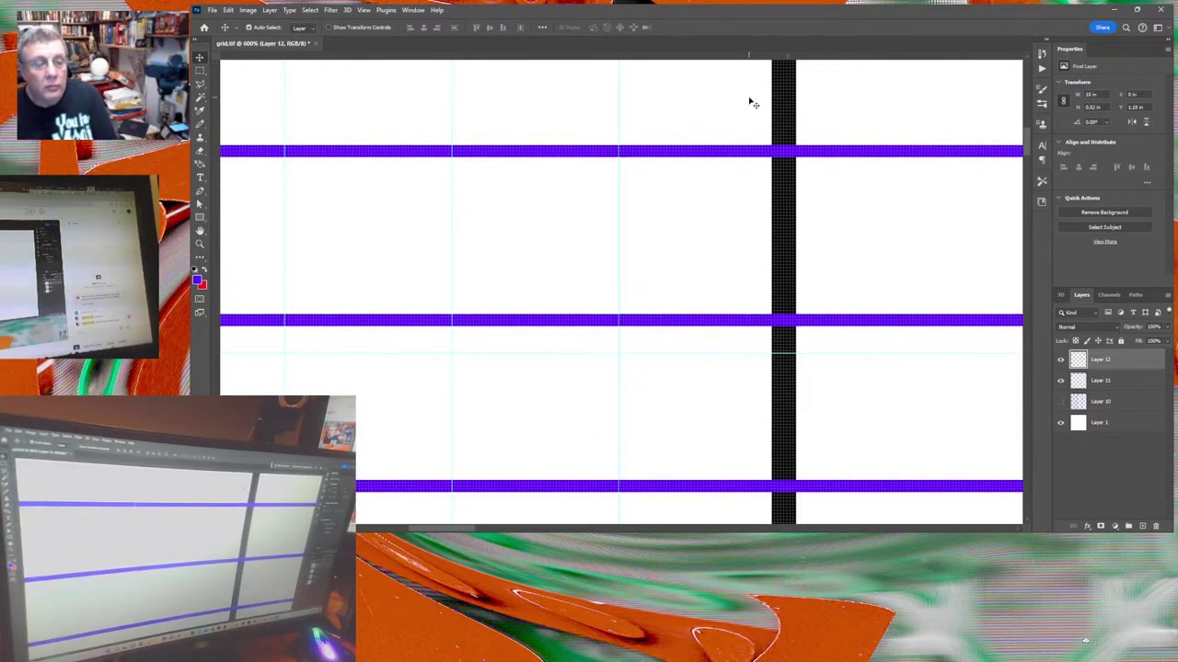
pyautogui.press('Down')
pyautogui.press('Down')
pyautogui.press('Down')
pyautogui.press('Down')
pyautogui.press('Down')
pyautogui.press('Down')
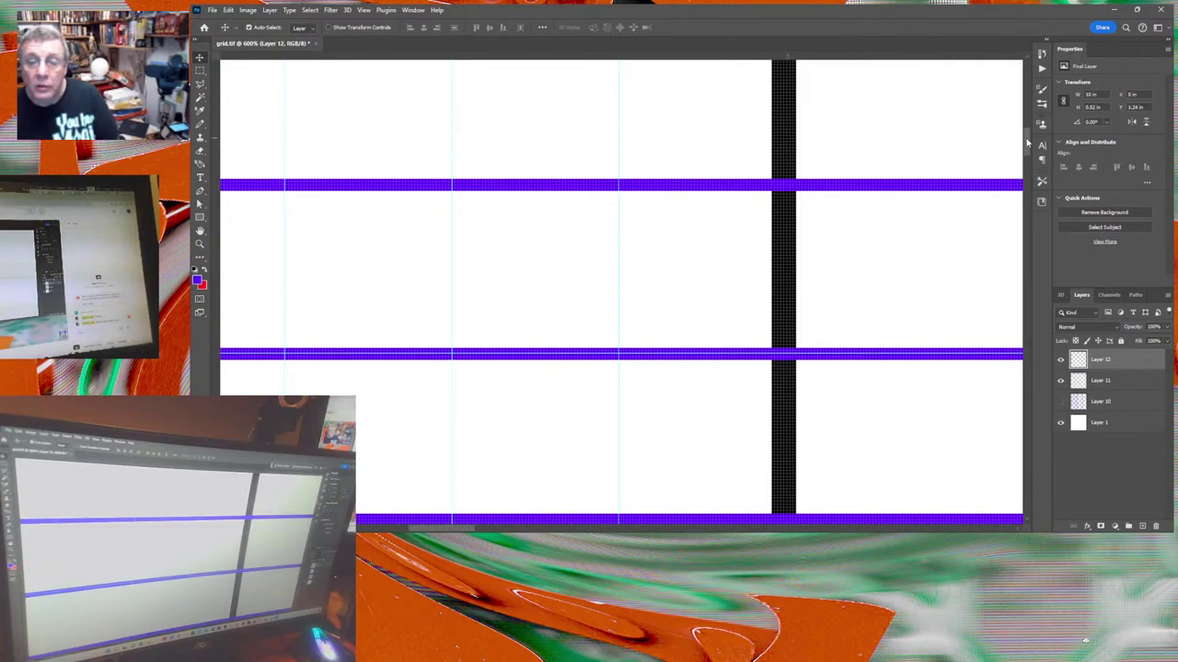
pyautogui.moveTo(1028, 142); pyautogui.dragTo(1023, 182)
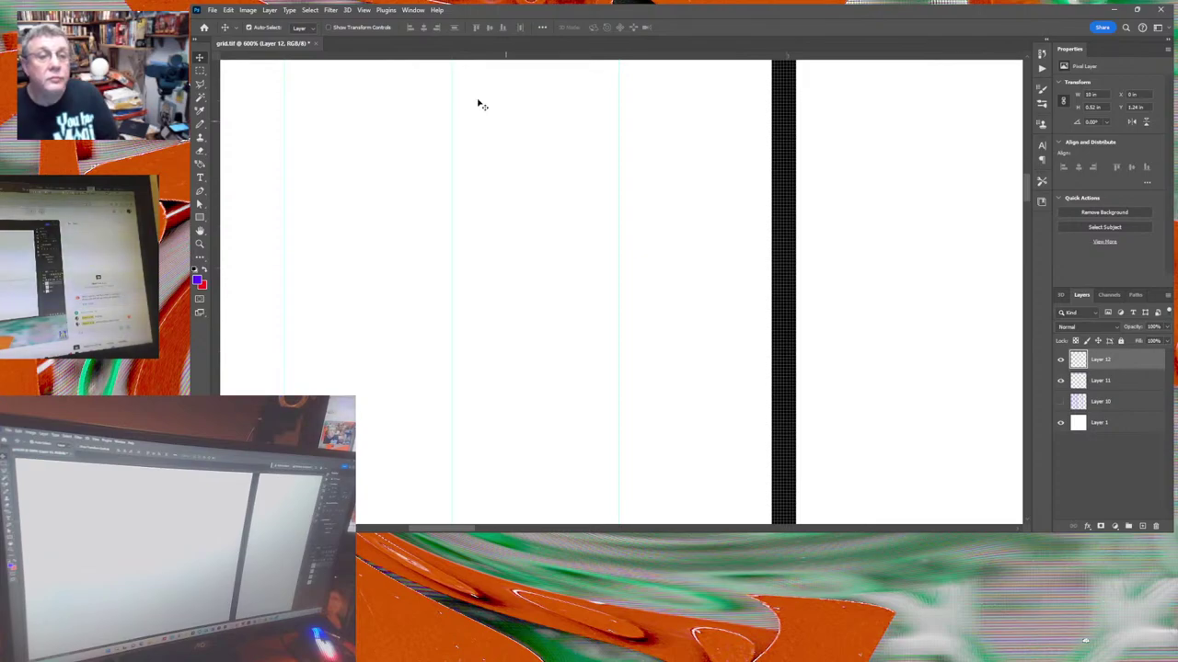
pyautogui.moveTo(498, 88); pyautogui.dragTo(484, 268)
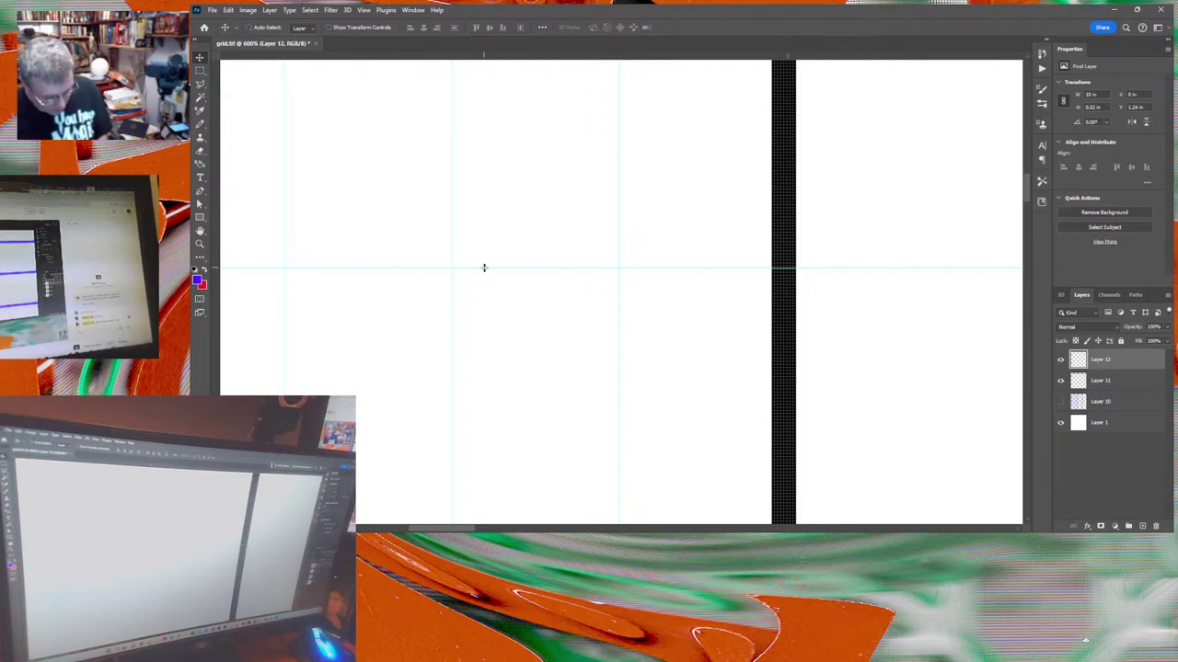
# Paste the stripes as Layer 13, nudge them up onto the guide, then add a lower guide.
pyautogui.hotkey('ctrl', 'v')
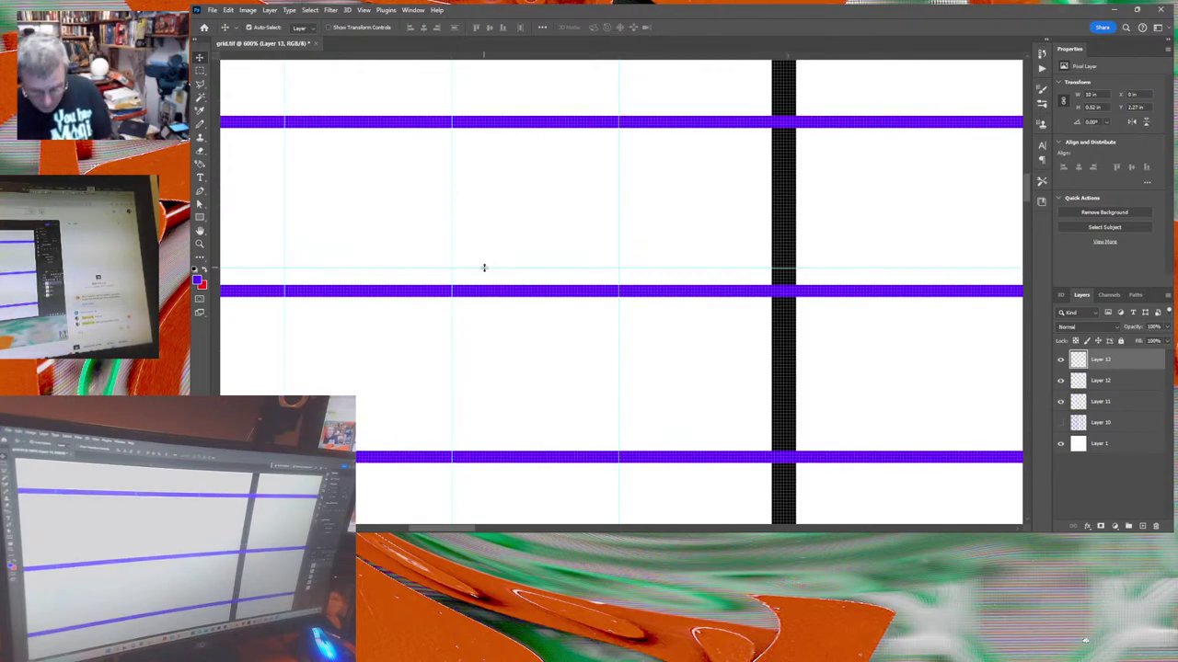
pyautogui.press('Up')
pyautogui.press('Up')
pyautogui.press('Up')
pyautogui.press('Up')
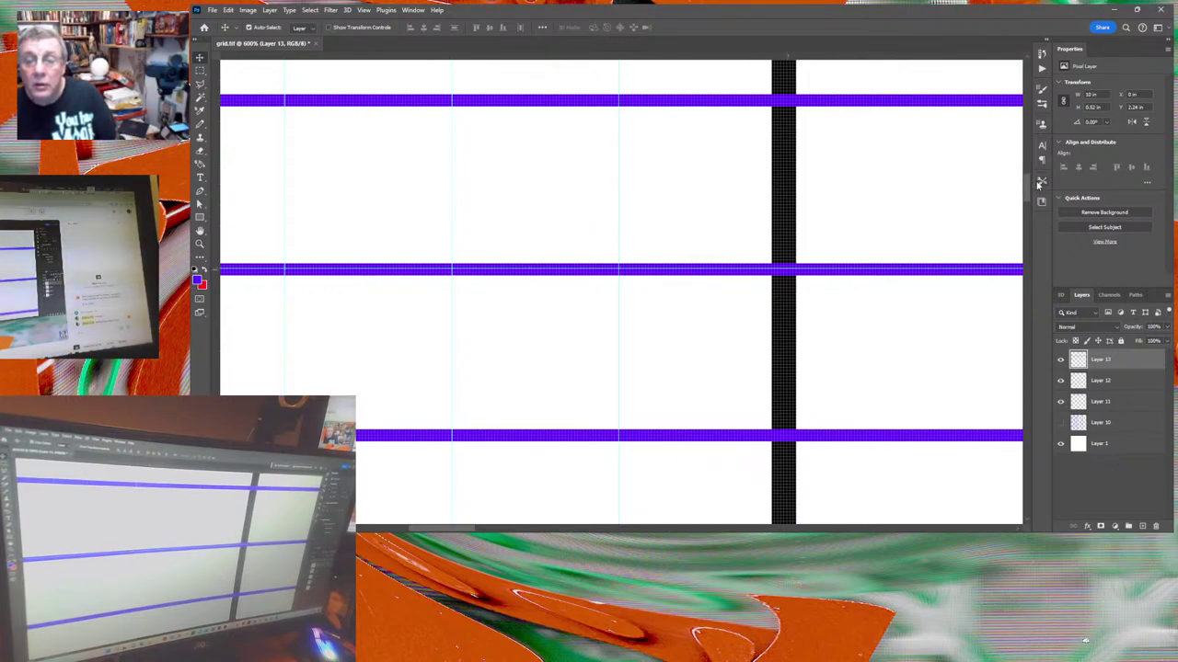
pyautogui.moveTo(1030, 188); pyautogui.dragTo(1031, 226)
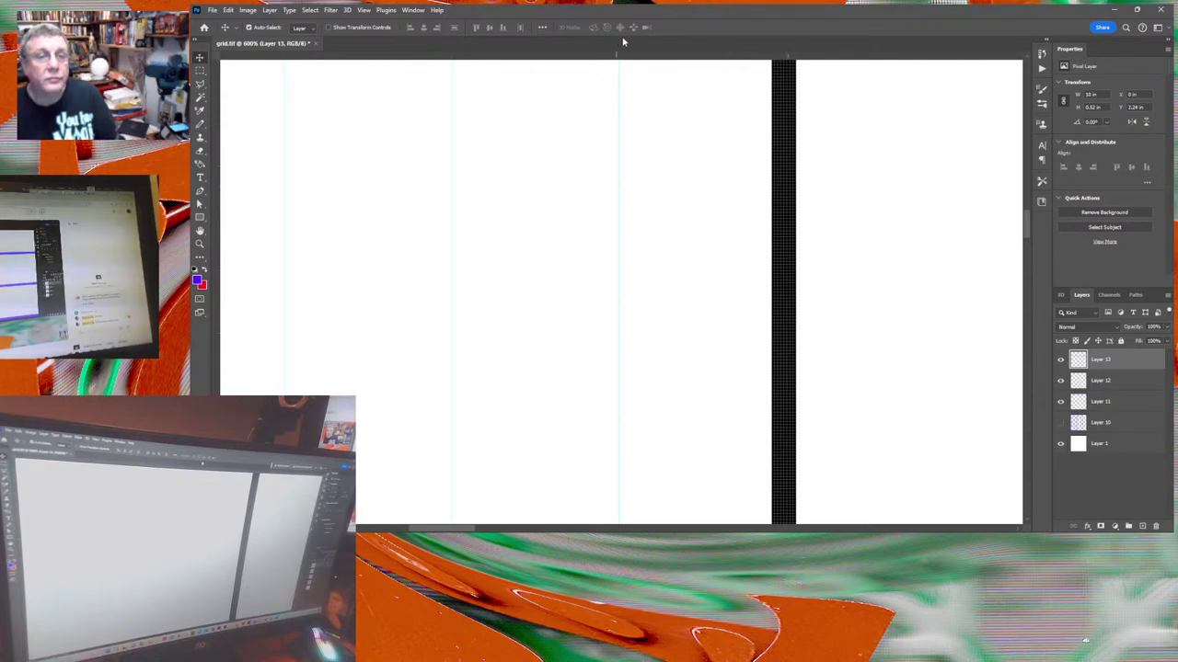
pyautogui.moveTo(623, 76); pyautogui.dragTo(623, 288)
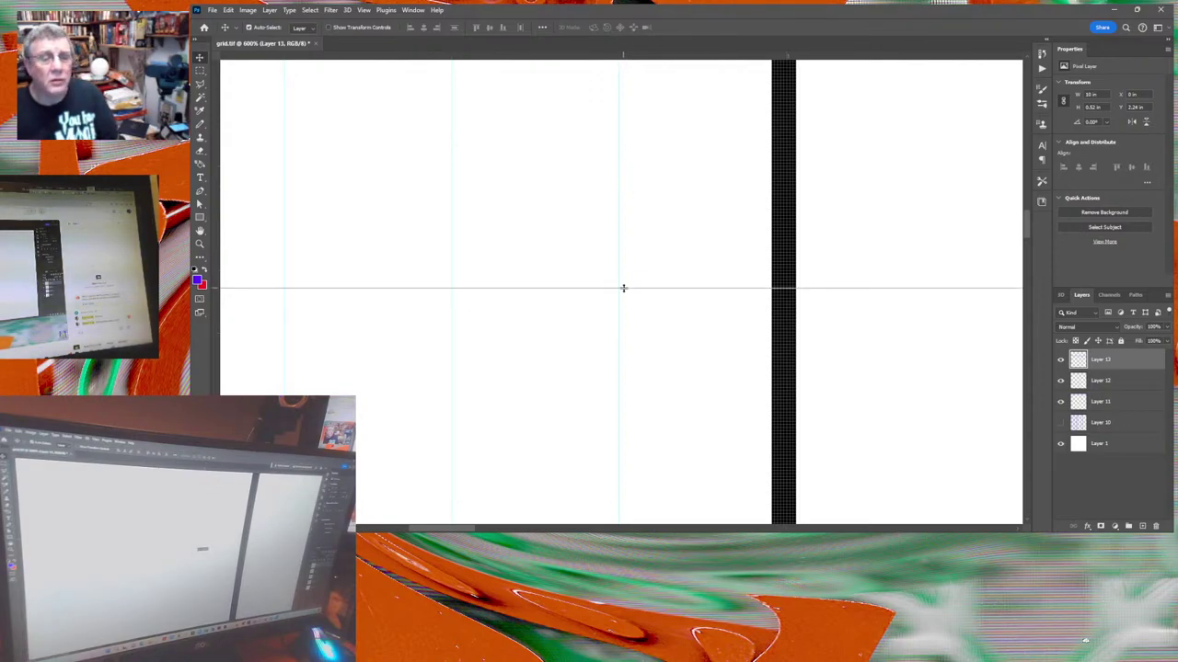
pyautogui.moveTo(623, 288); pyautogui.dragTo(615, 334)
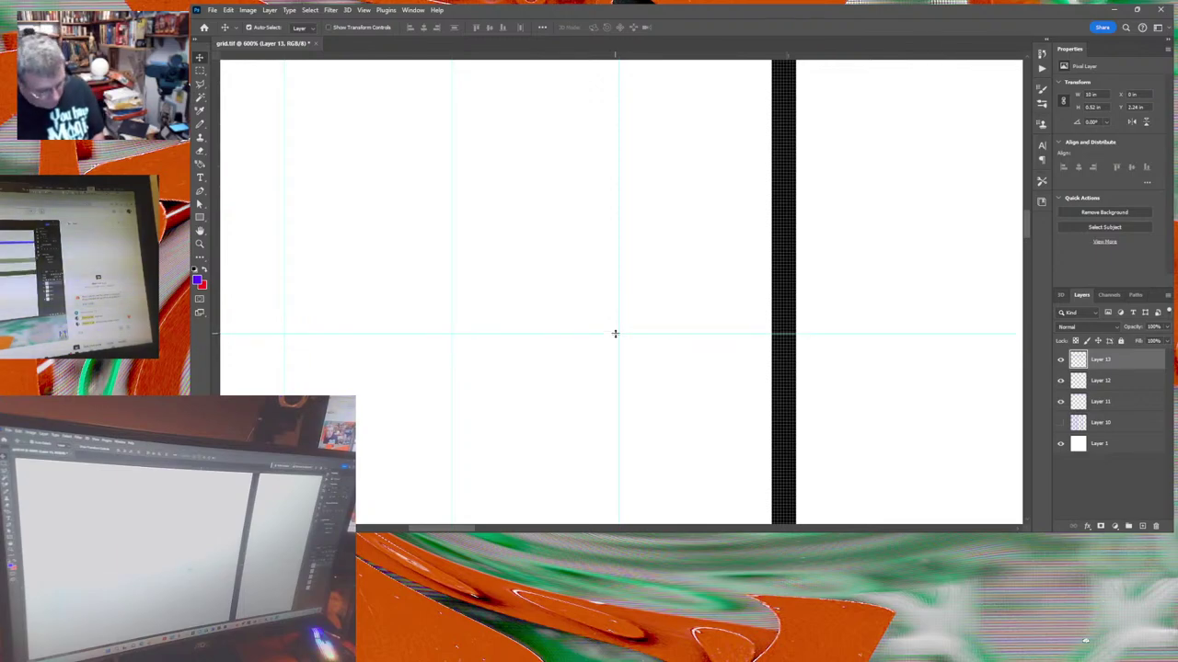
# Paste the stripes as Layer 14, align them to the guide, and add a lower guide.
pyautogui.hotkey('ctrl', 'v')
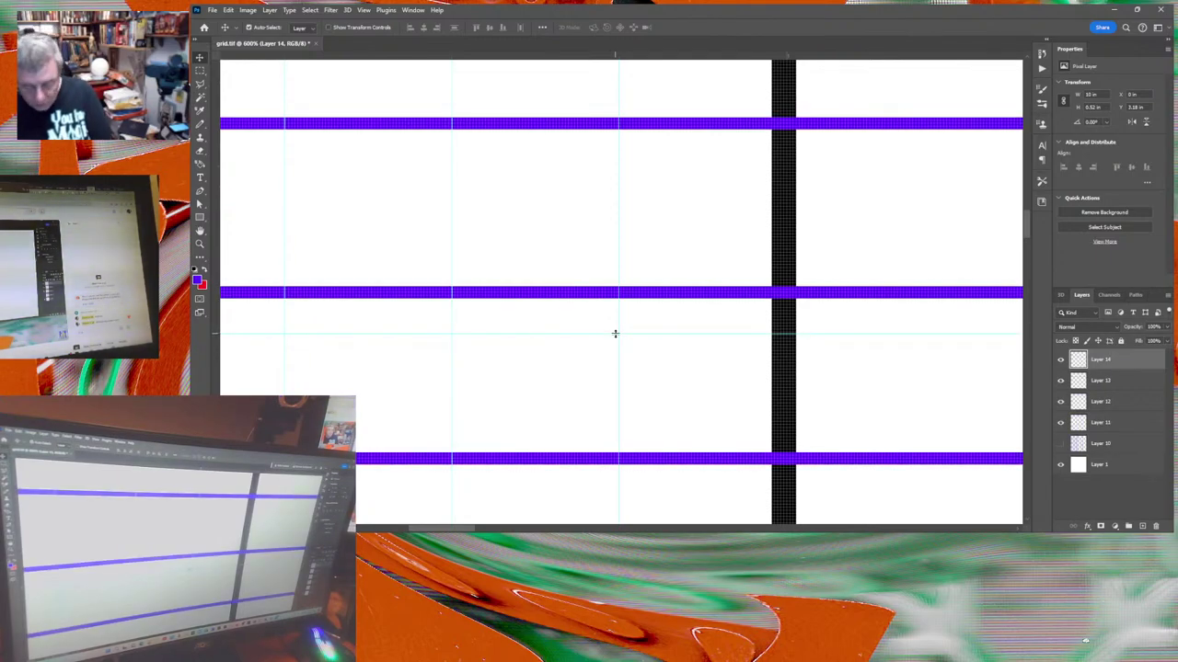
pyautogui.press('Down')
pyautogui.press('Down')
pyautogui.press('Down')
pyautogui.press('Down')
pyautogui.press('Down')
pyautogui.press('Down')
pyautogui.press('Down')
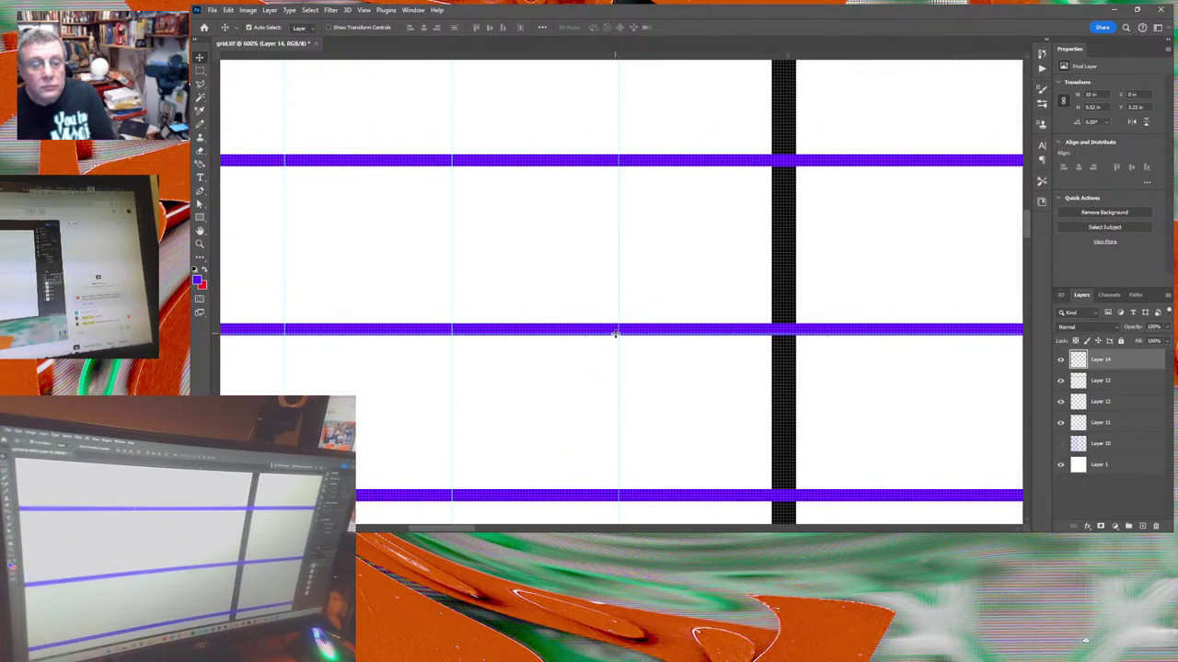
pyautogui.press('Up')
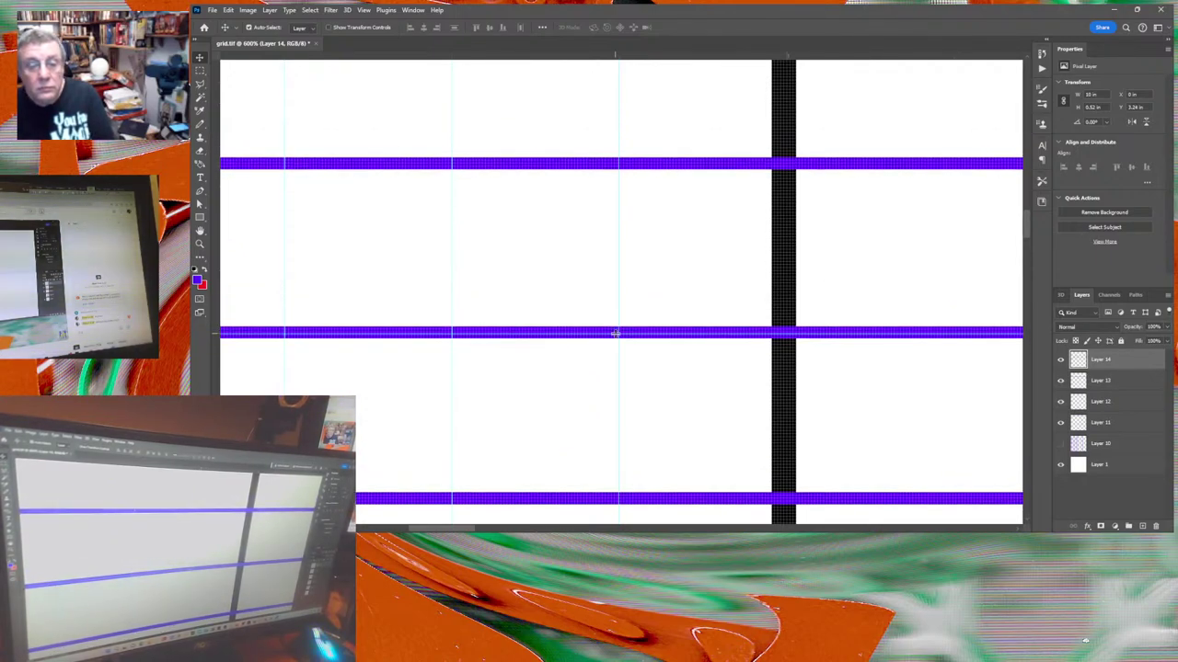
pyautogui.press('Down')
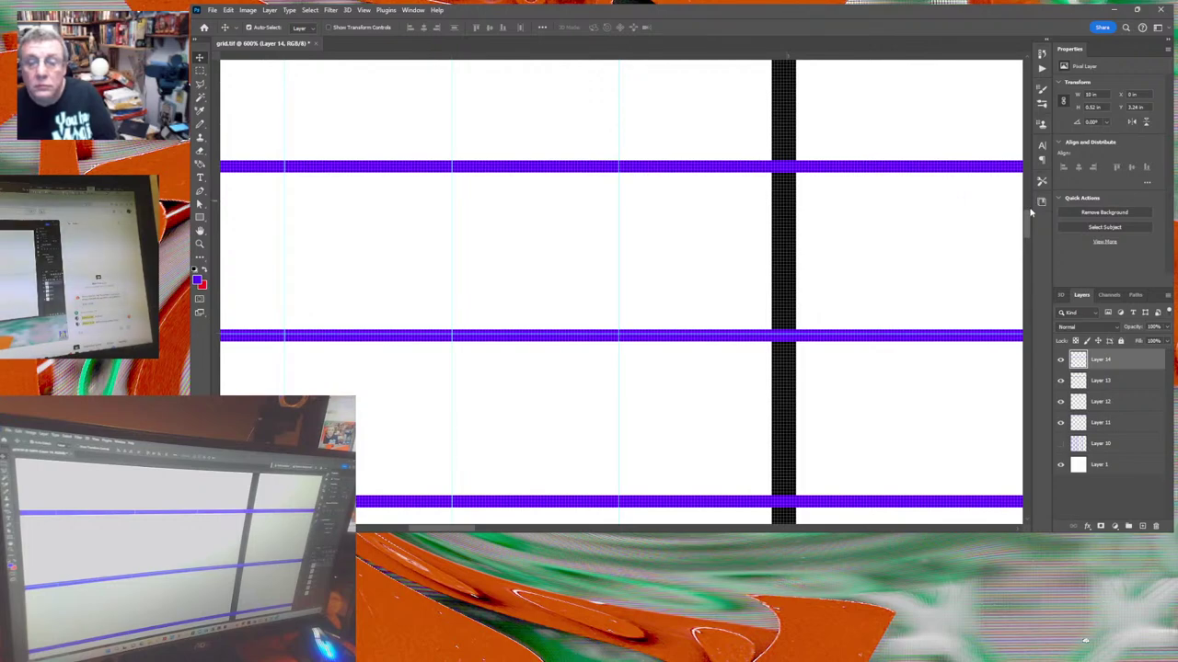
pyautogui.moveTo(1027, 216); pyautogui.dragTo(1019, 261)
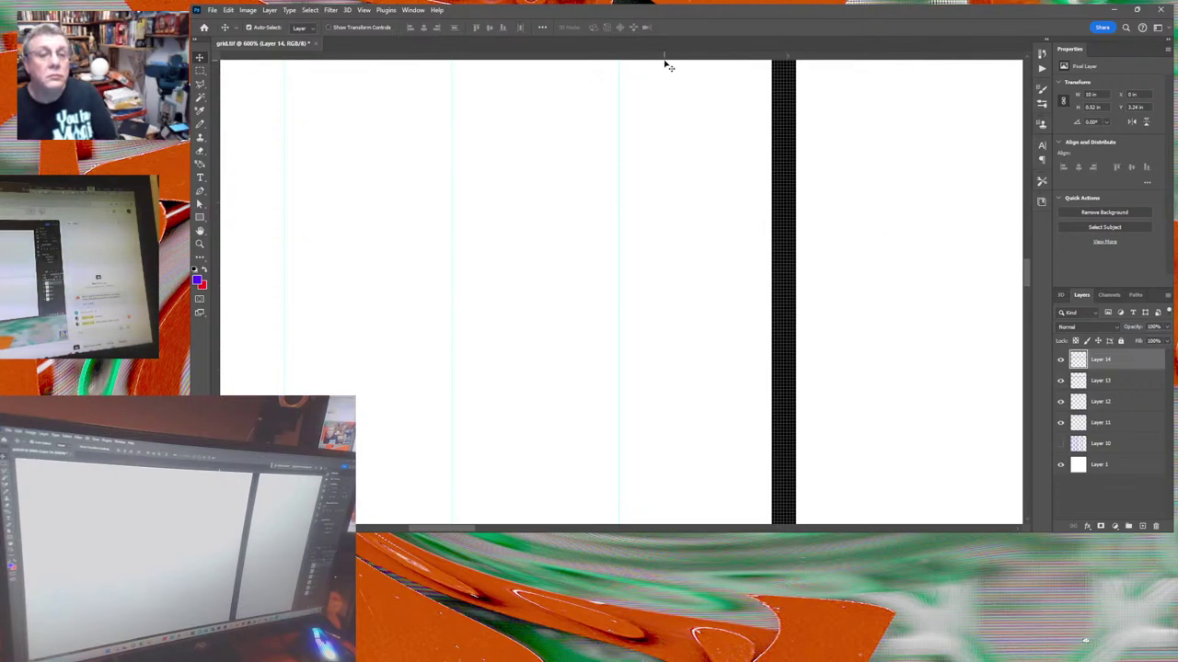
pyautogui.moveTo(666, 58); pyautogui.dragTo(633, 202)
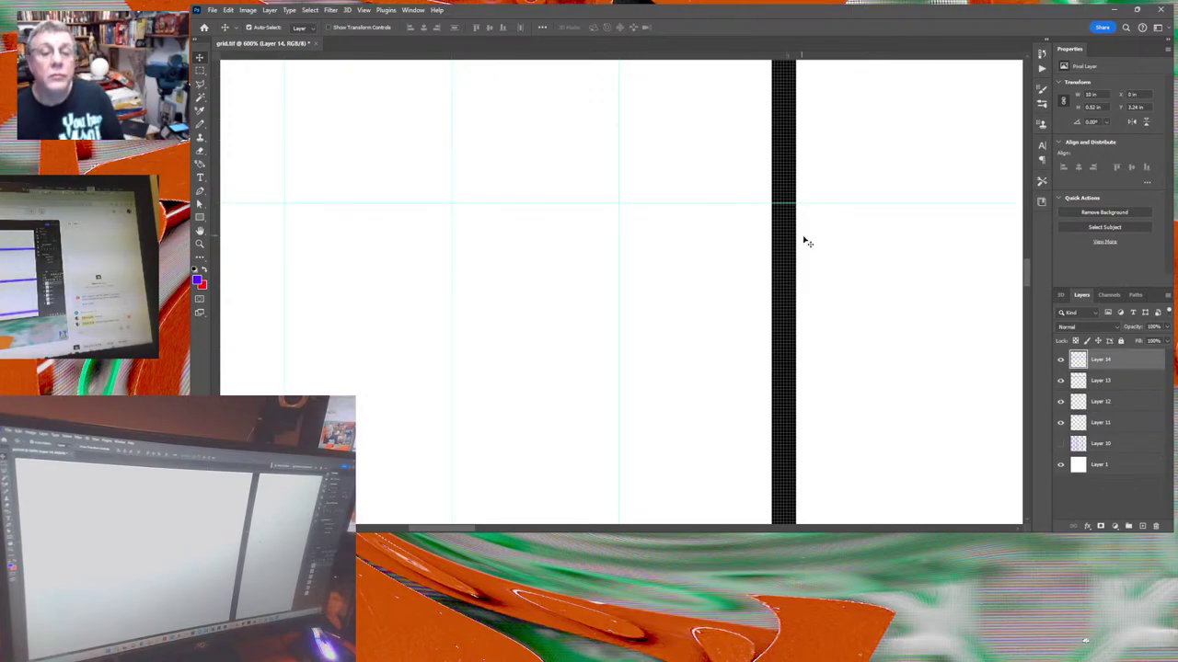
# Paste Layer 15's stripes, shift them up into position, and add a guide for the next row.
pyautogui.scroll(3, 1025, 270)
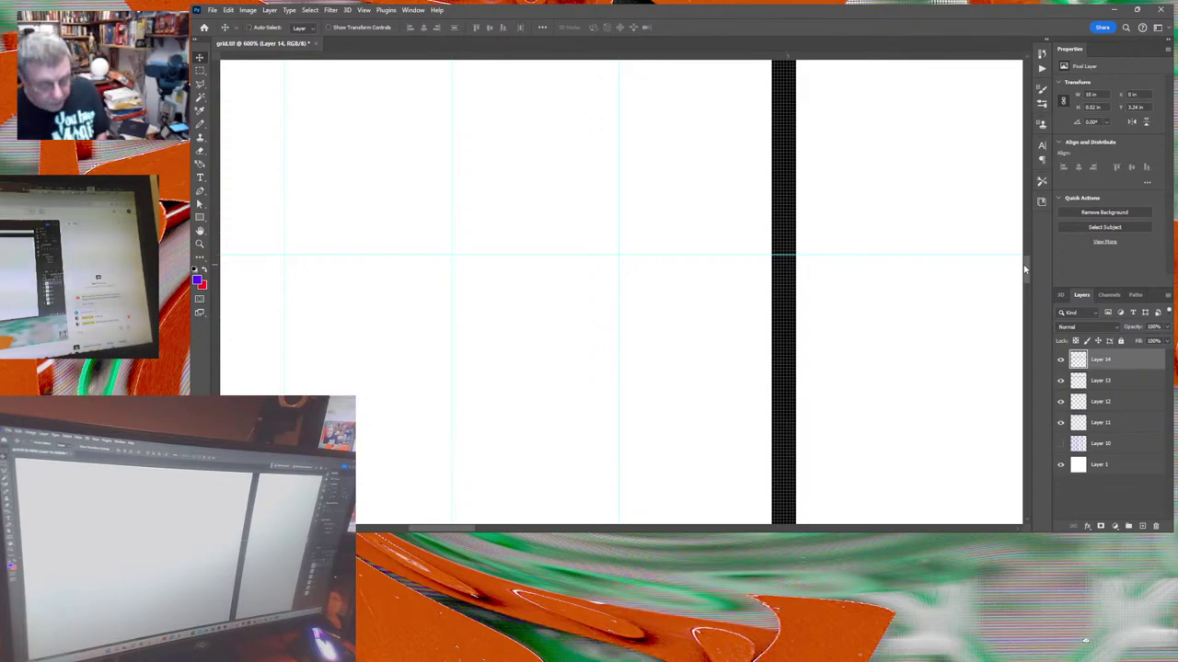
pyautogui.hotkey('ctrl', 'v')
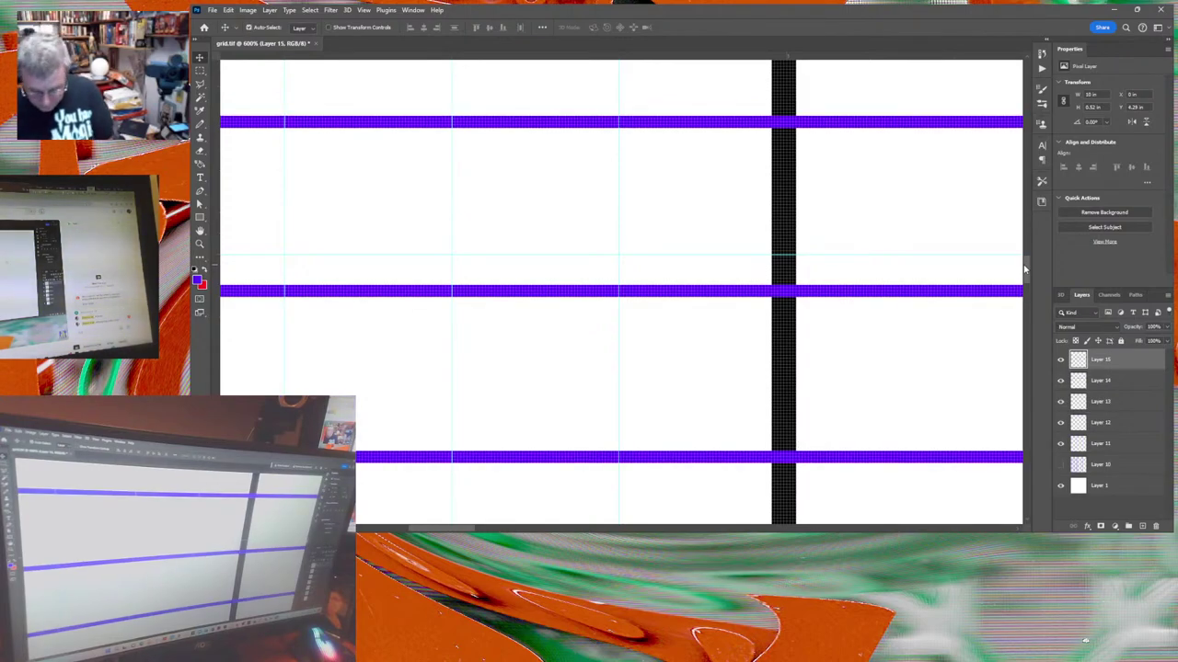
pyautogui.press('Up')
pyautogui.press('Up')
pyautogui.press('Up')
pyautogui.press('Up')
pyautogui.press('Up')
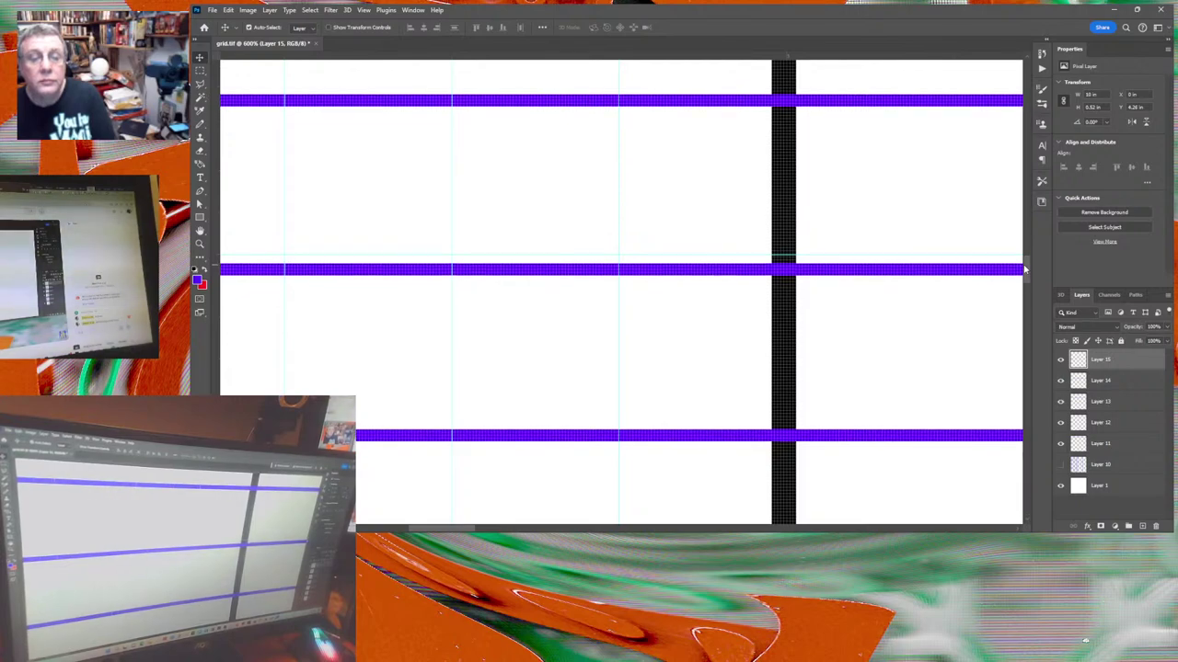
pyautogui.press('Up')
pyautogui.press('Up')
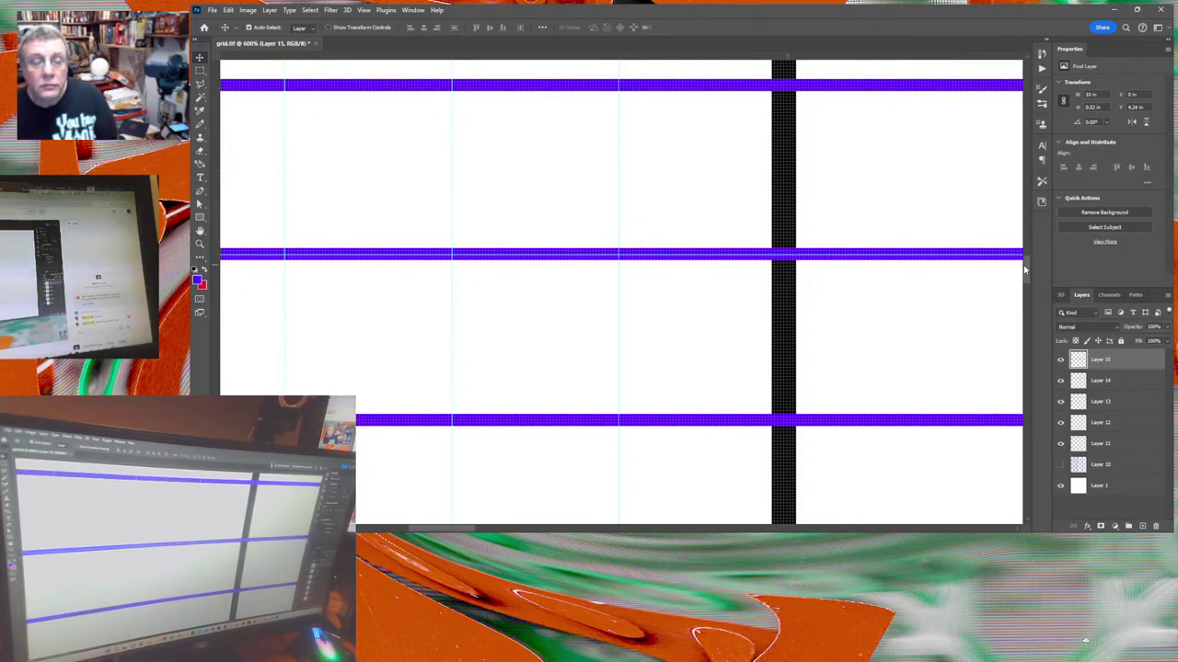
pyautogui.hotkey('shift', 'Up')
pyautogui.hotkey('shift', 'Up')
pyautogui.hotkey('shift', 'Up')
pyautogui.hotkey('shift', 'Up')
pyautogui.hotkey('shift', 'Up')
pyautogui.hotkey('shift', 'Up')
pyautogui.hotkey('shift', 'Up')
pyautogui.hotkey('shift', 'Up')
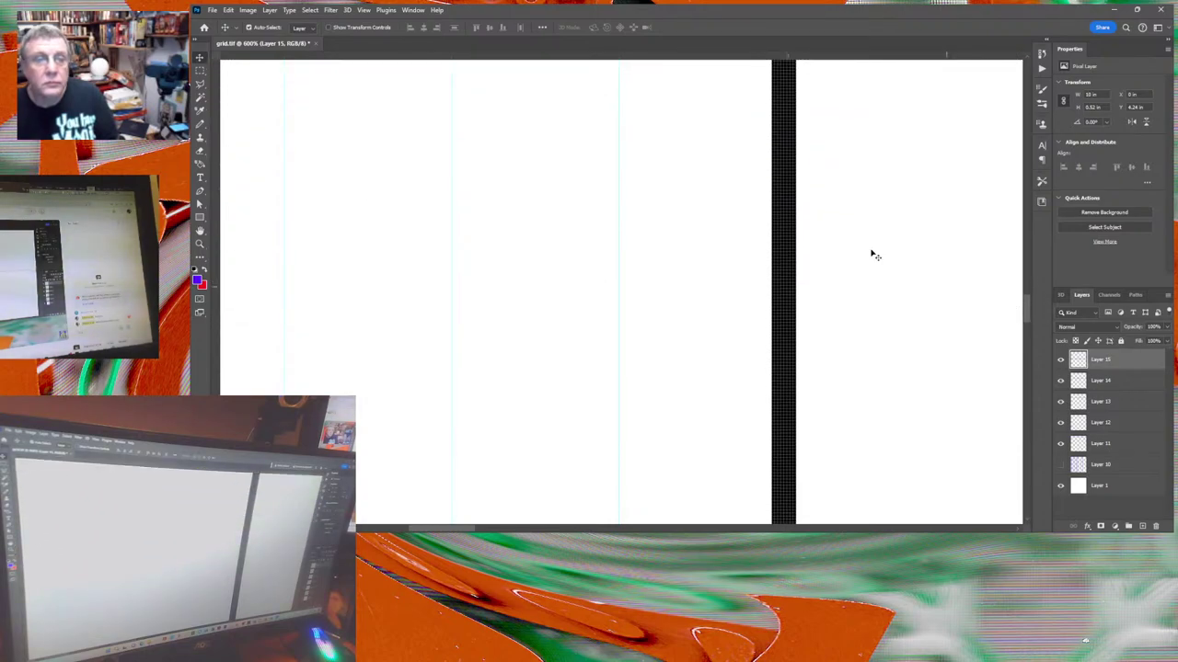
pyautogui.moveTo(662, 57); pyautogui.dragTo(654, 282)
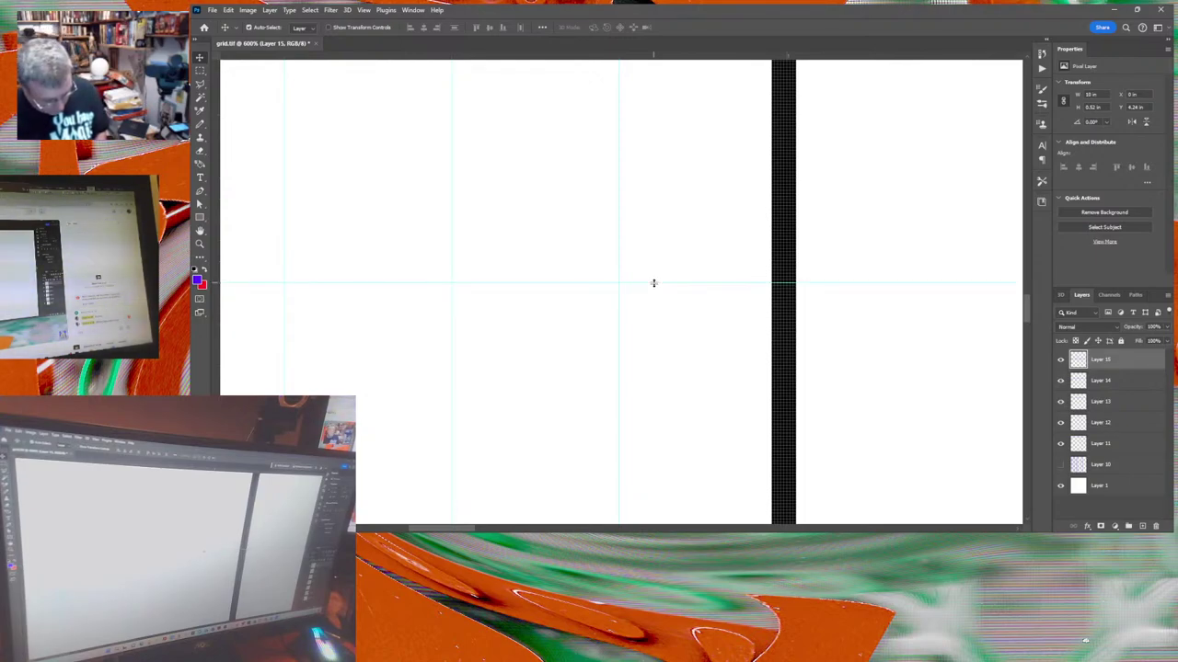
# Paste Layer 16's stripes, nudge them onto the guide, and add the next guide.
pyautogui.hotkey('ctrl', 'v')
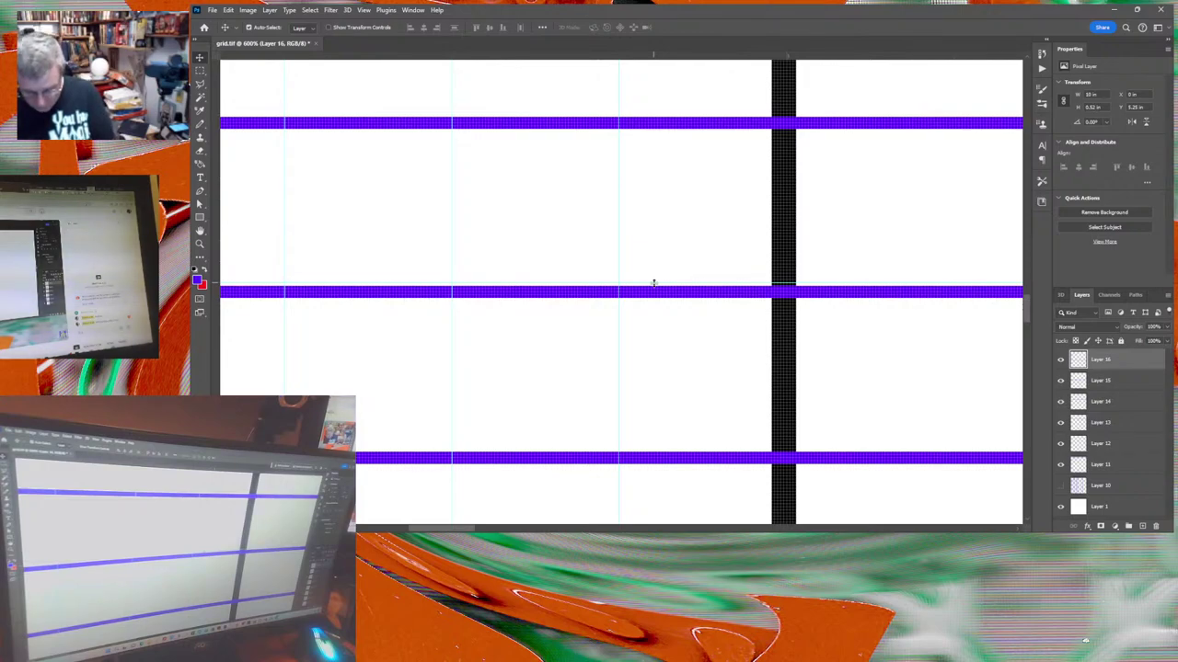
pyautogui.press('Up')
pyautogui.press('Up')
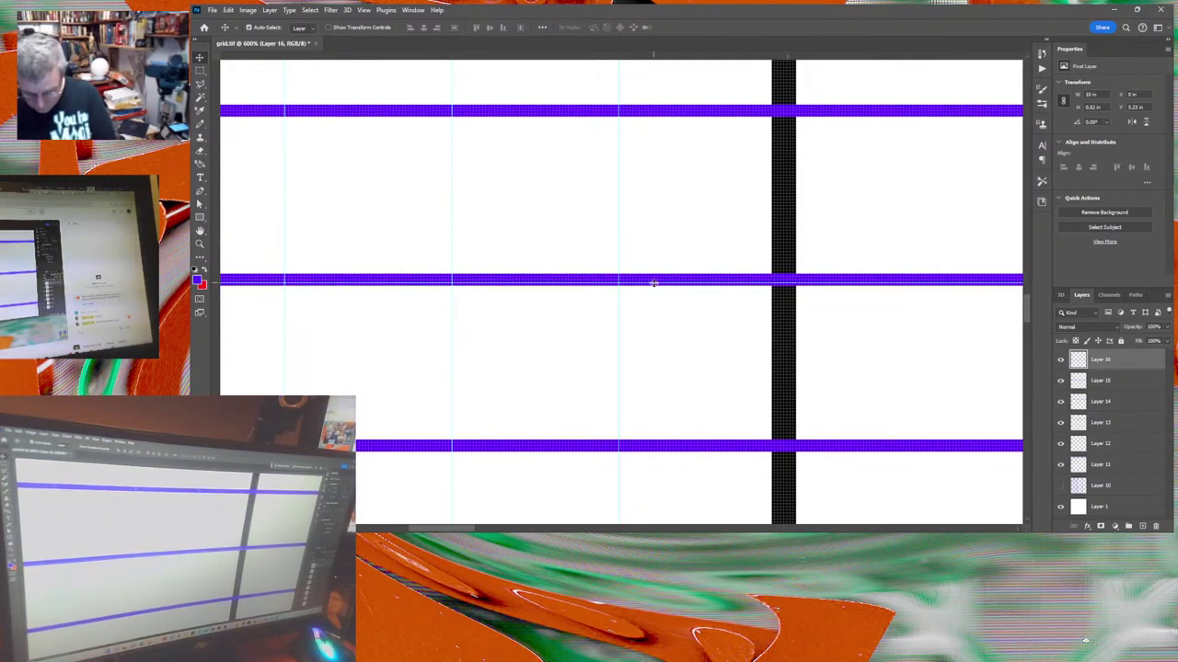
pyautogui.press('Down')
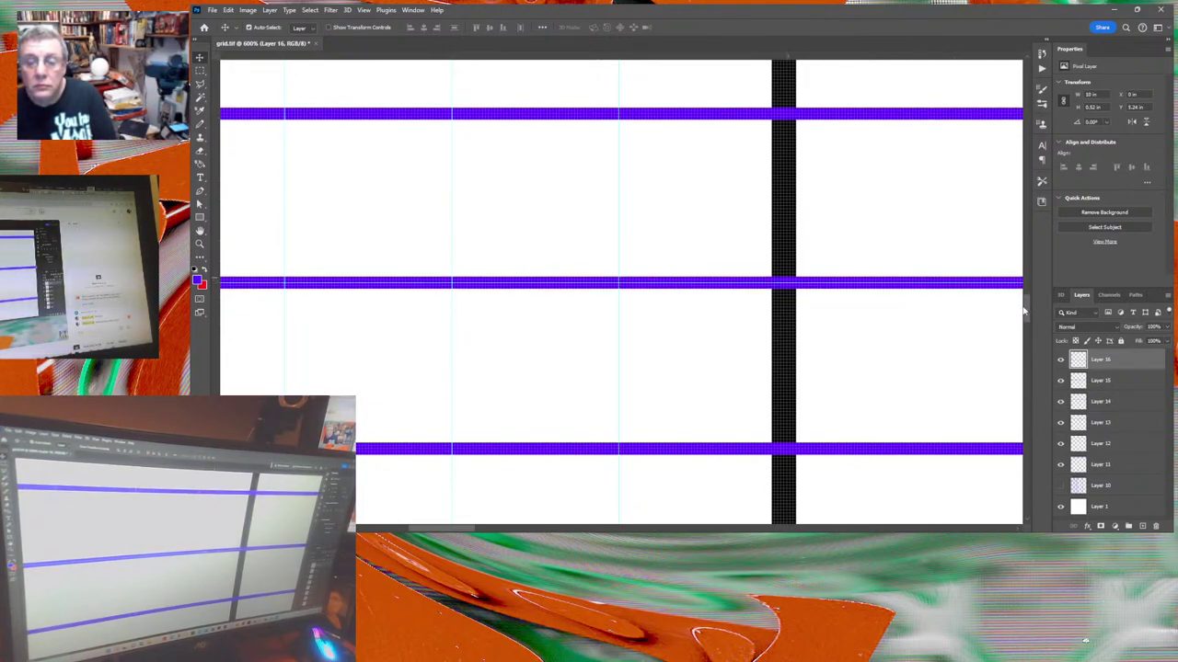
pyautogui.press('Up')
pyautogui.press('Up')
pyautogui.press('Up')
pyautogui.press('Up')
pyautogui.press('Up')
pyautogui.press('Up')
pyautogui.press('Up')
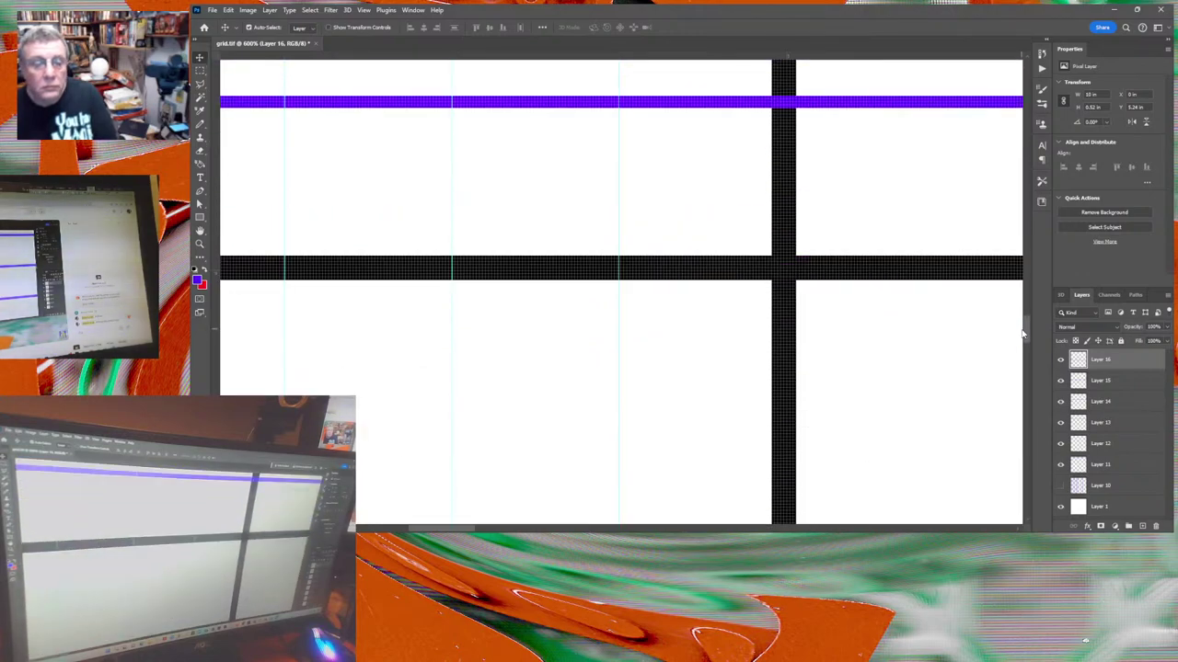
pyautogui.press('Up')
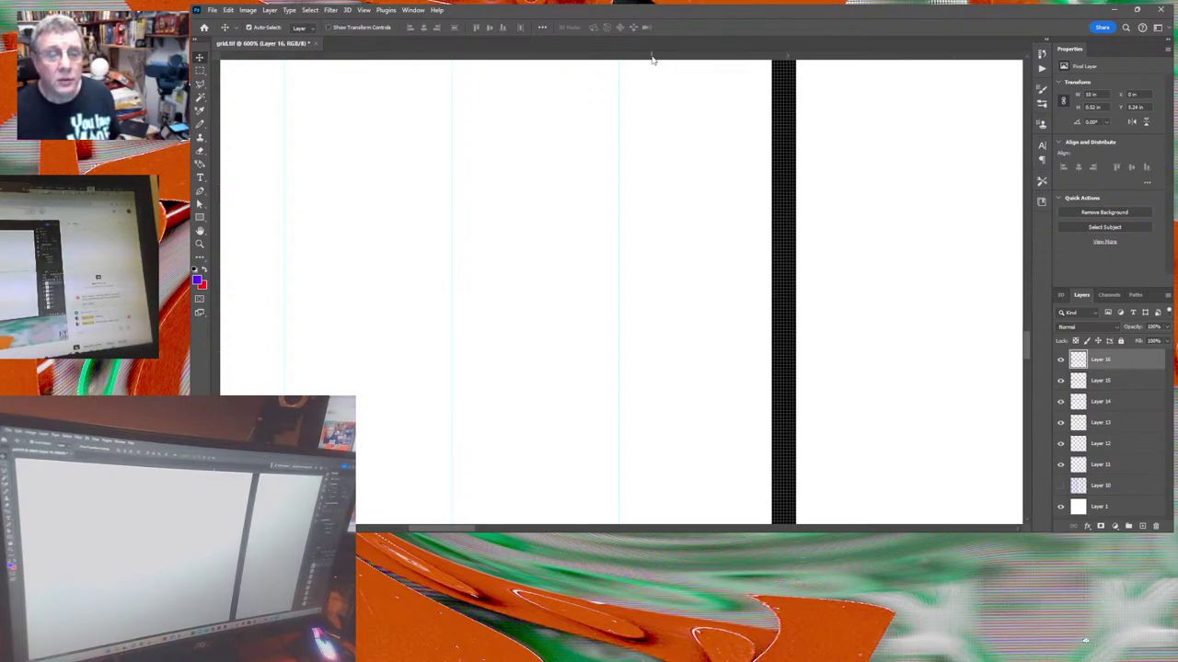
pyautogui.moveTo(652, 59); pyautogui.dragTo(657, 351)
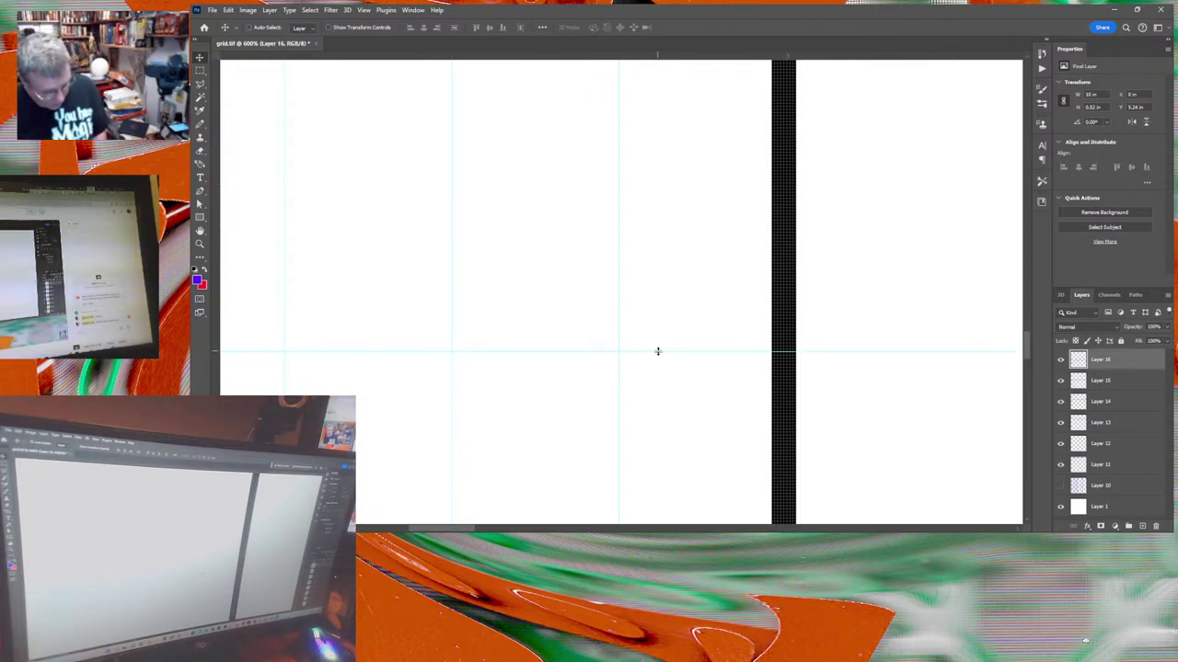
# Paste Layer 17's stripes and nudge them down onto the lowest guide.
pyautogui.hotkey('ctrl', 'v')
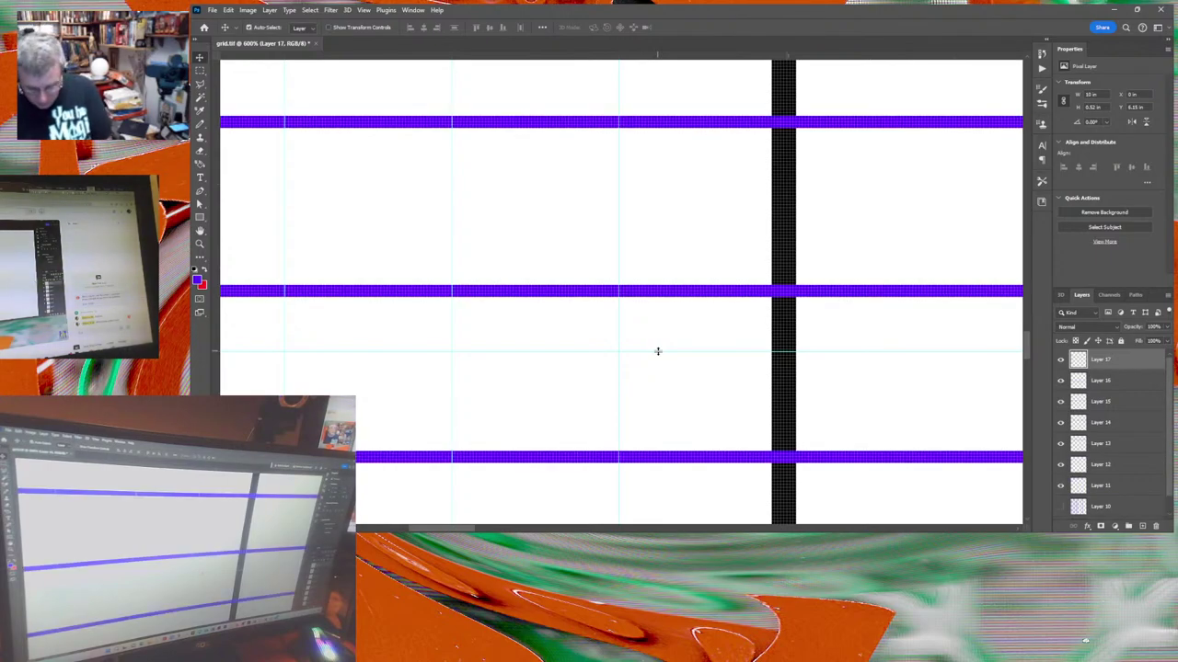
pyautogui.press('Down')
pyautogui.press('Down')
pyautogui.press('Down')
pyautogui.press('Down')
pyautogui.press('Down')
pyautogui.press('Down')
pyautogui.press('Down')
pyautogui.press('Down')
pyautogui.press('Down')
pyautogui.press('Down')
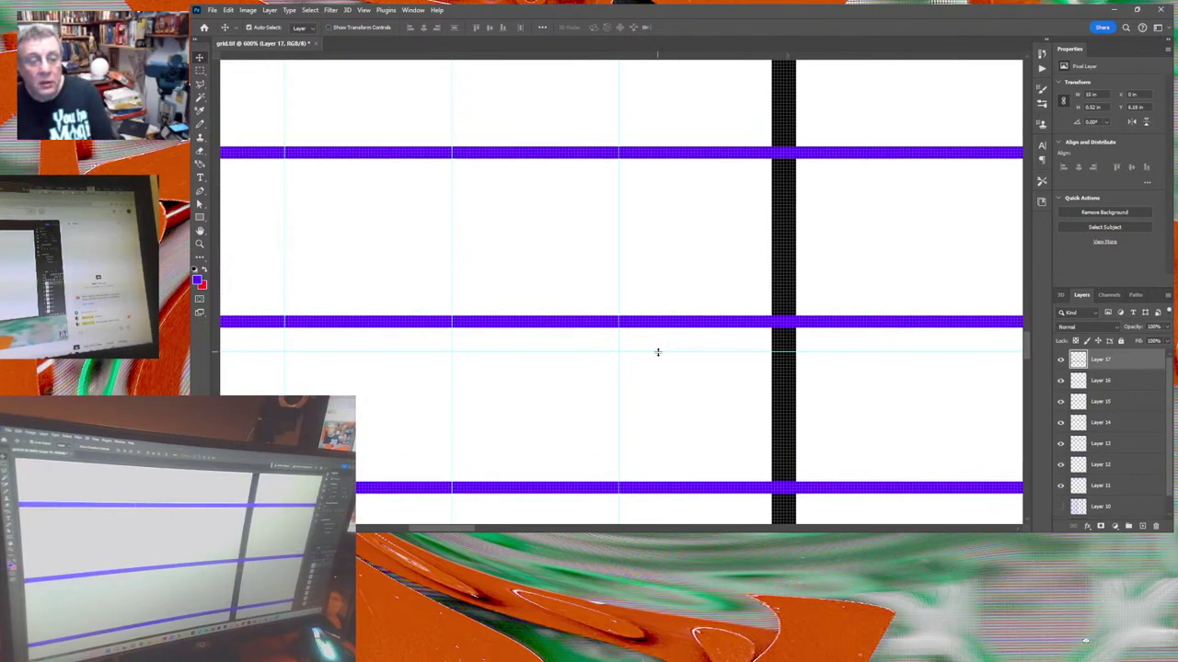
pyautogui.press('Down')
pyautogui.press('Down')
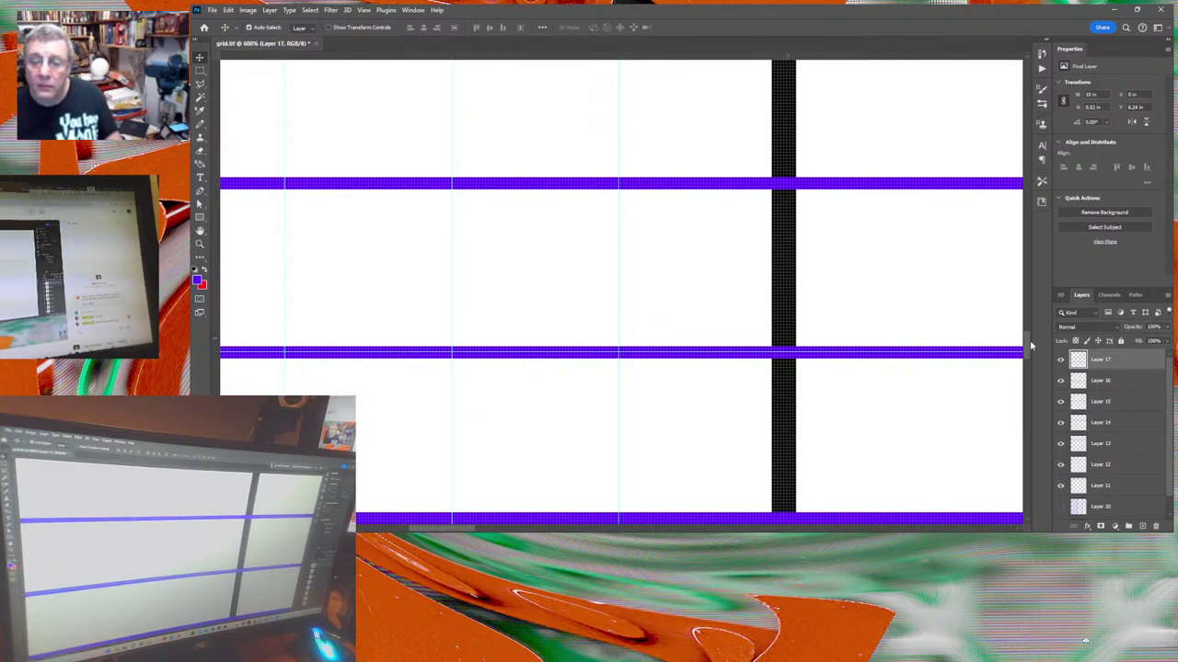
pyautogui.scroll(-3, 1029, 348)
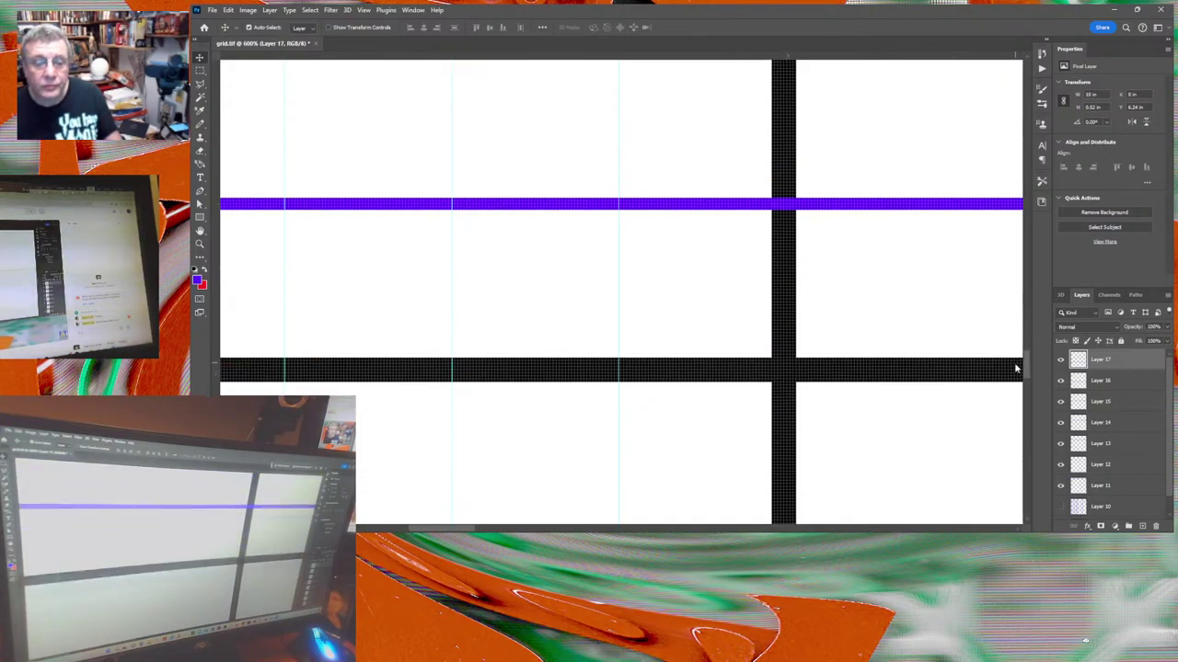
pyautogui.scroll(-2, 1013, 381)
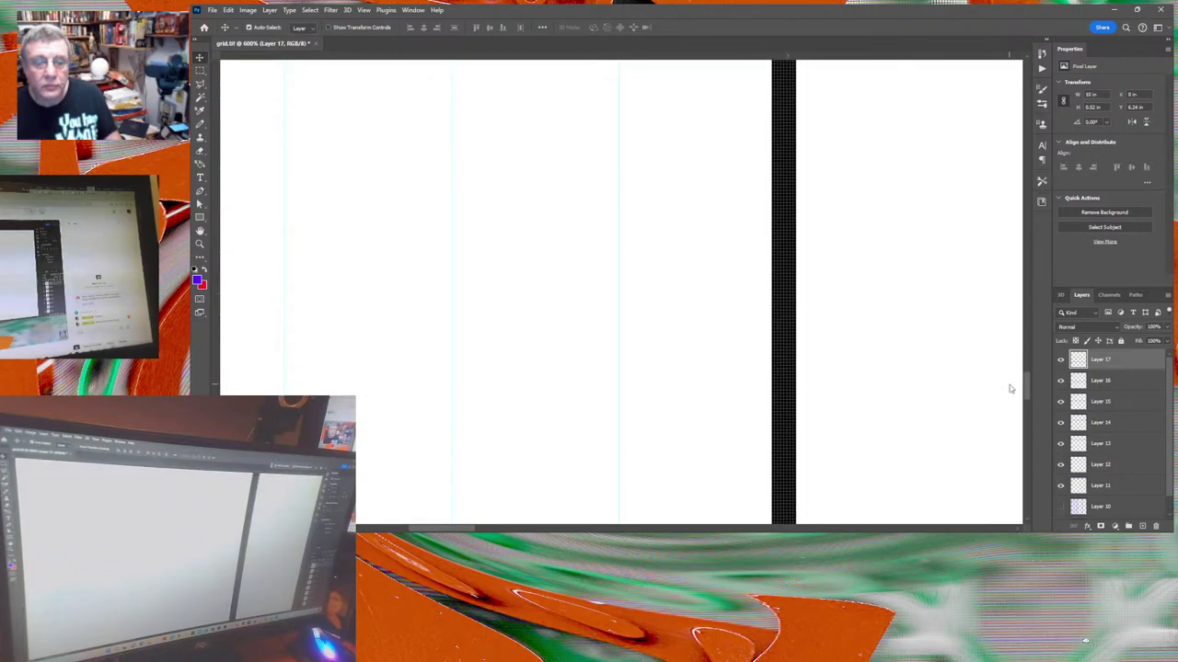
# Add a lower guide and place Layer 18's purple stripes on it with arrow-key nudges.
pyautogui.moveTo(659, 59); pyautogui.dragTo(629, 344)
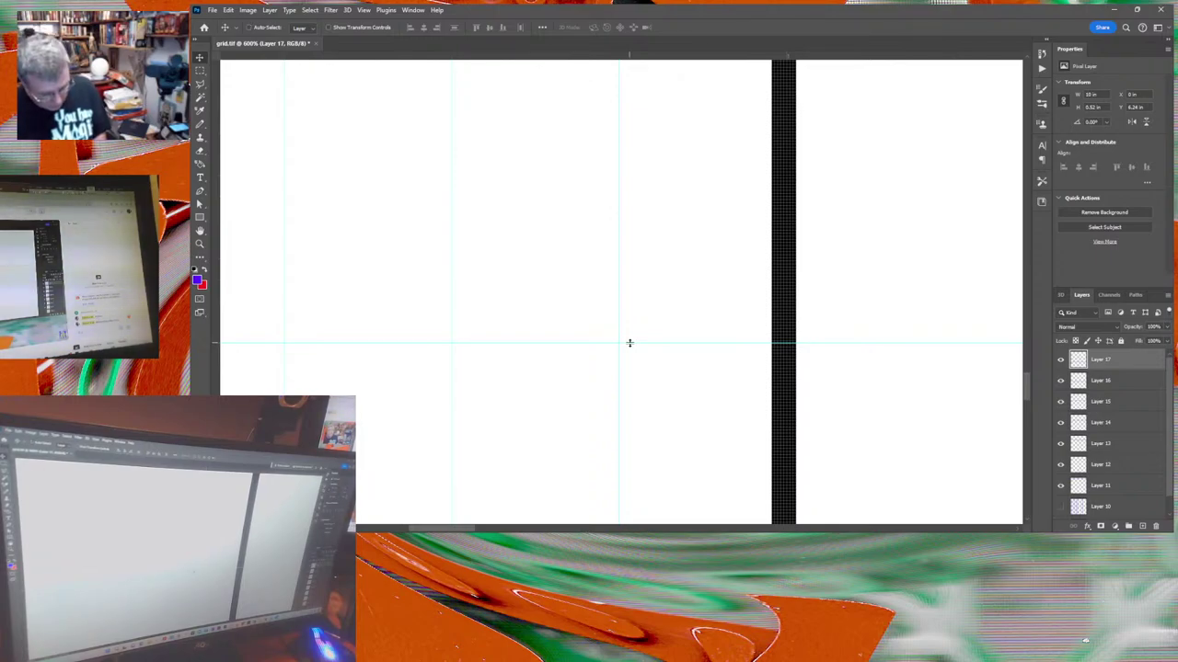
pyautogui.hotkey('ctrl', 'alt', 'shift', 't')
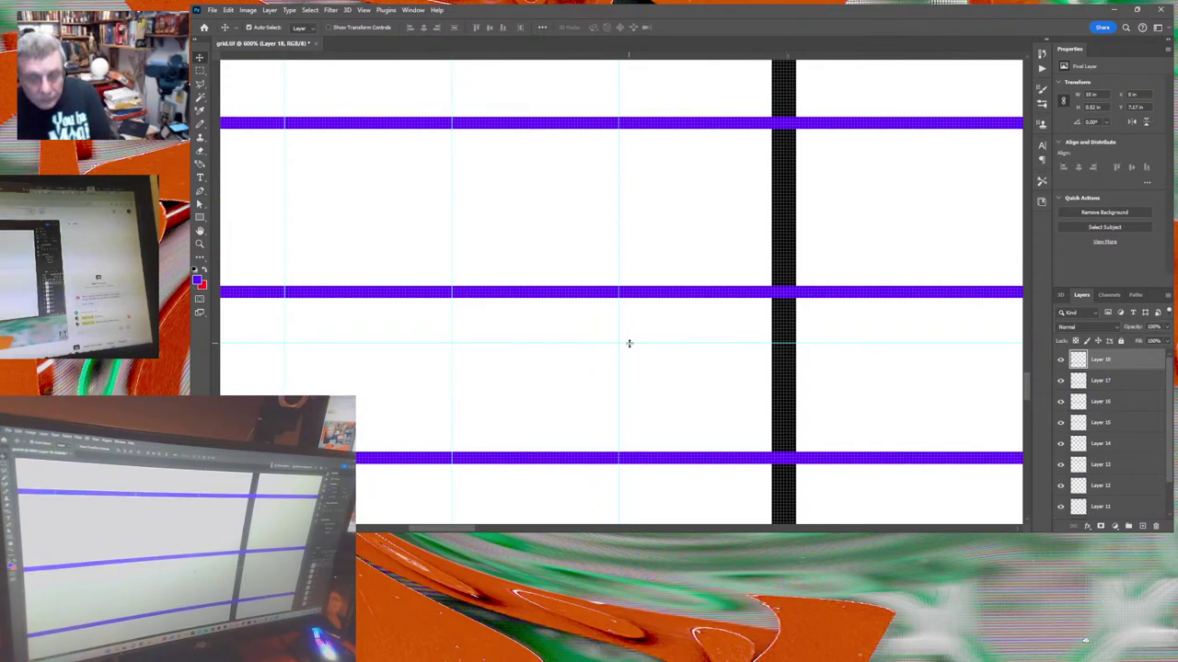
pyautogui.press('Down')
pyautogui.press('Down')
pyautogui.press('Down')
pyautogui.press('Down')
pyautogui.press('Down')
pyautogui.press('Down')
pyautogui.press('Down')
pyautogui.press('Down')
pyautogui.press('Down')
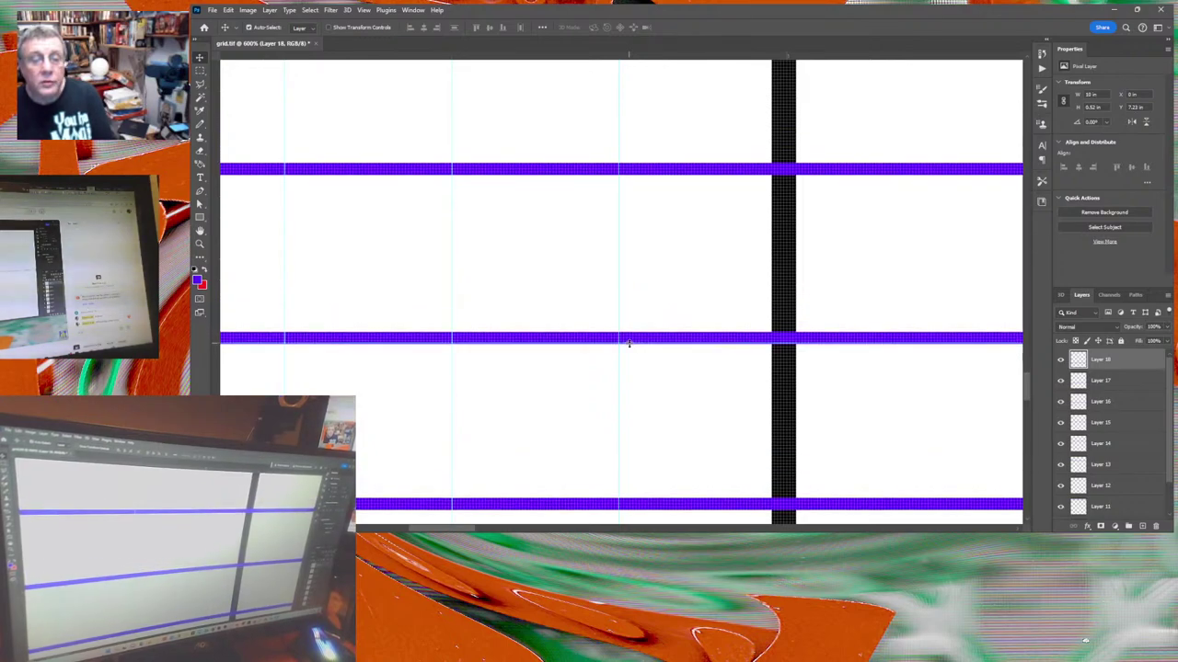
pyautogui.press('Down')
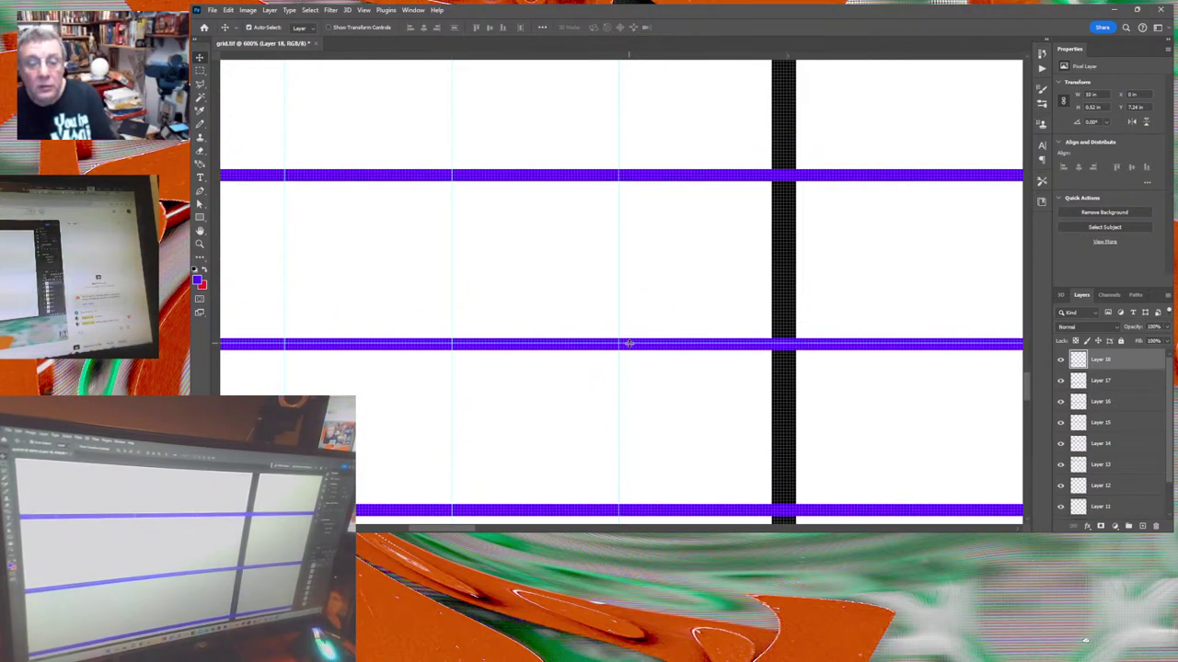
pyautogui.press('Up')
pyautogui.press('Down')
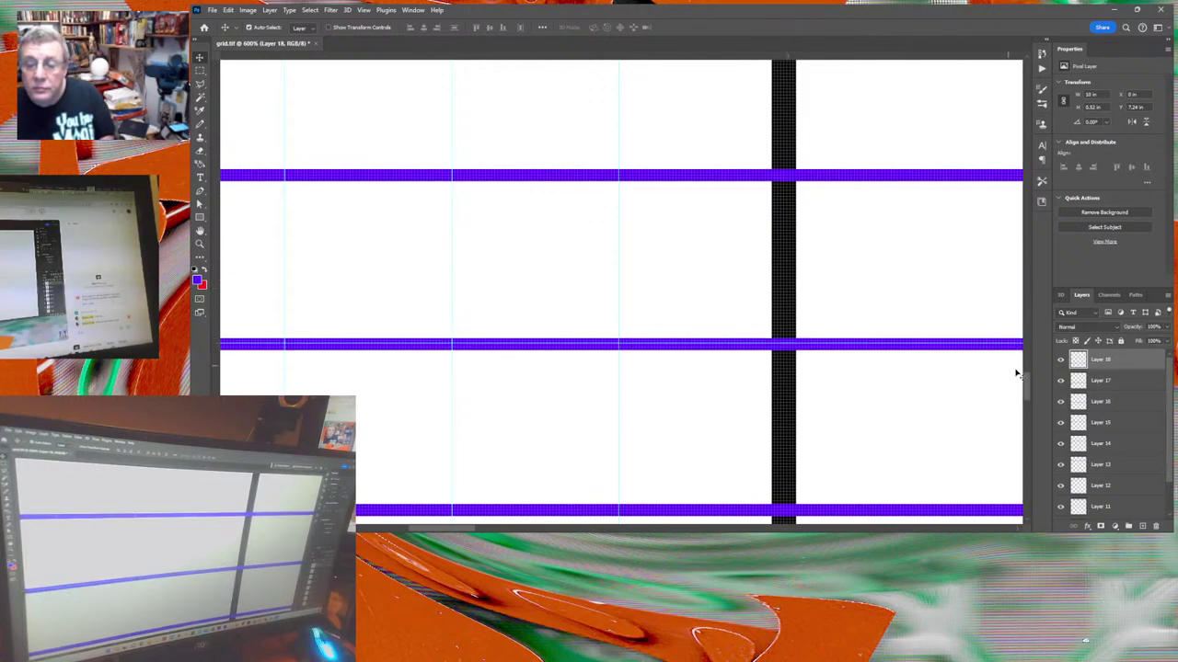
pyautogui.moveTo(1029, 391); pyautogui.dragTo(1029, 433)
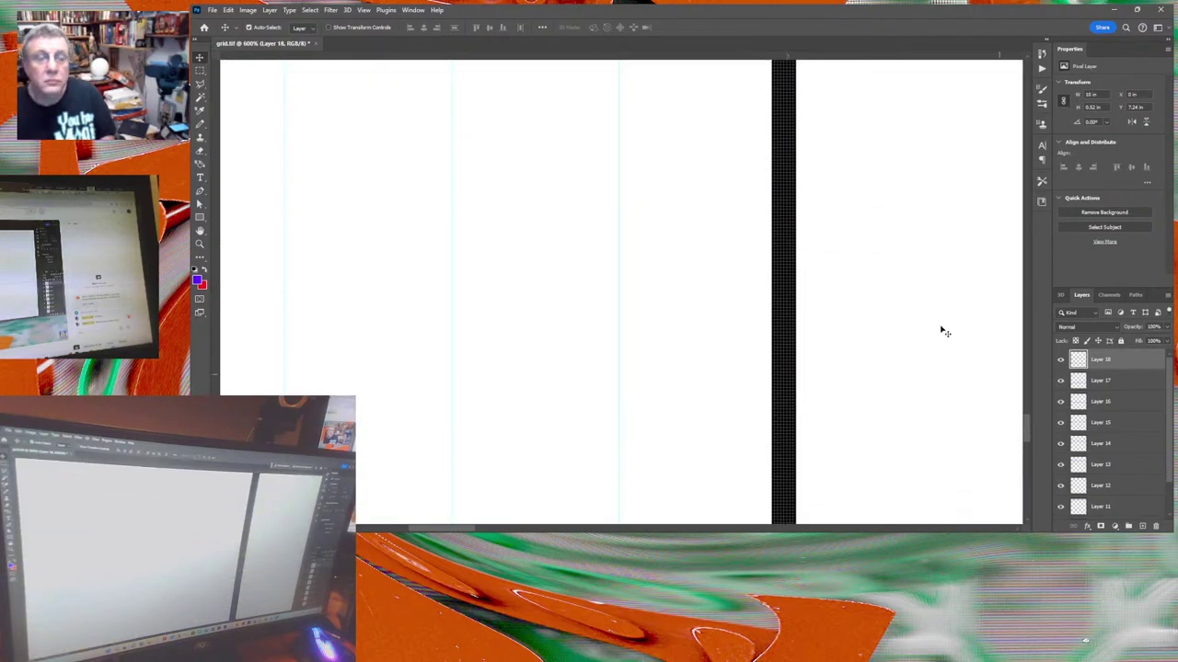
pyautogui.hotkey('ctrl', 'w')
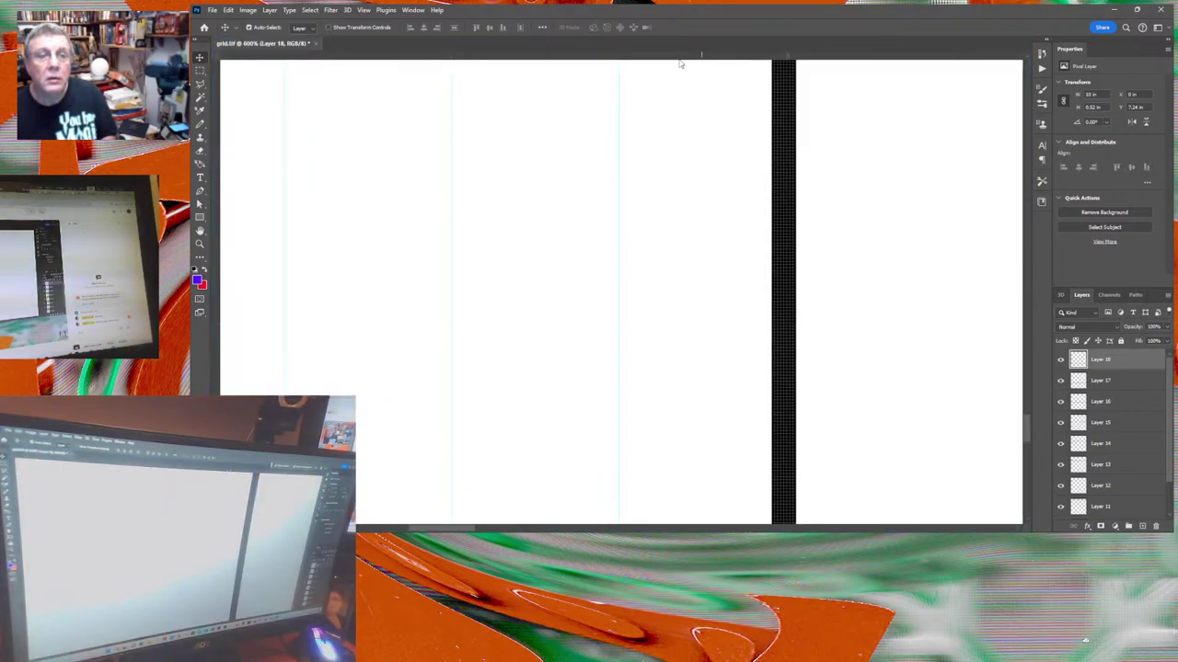
# Add another guide and paste Layer 19's purple bars, nudged down onto it.
pyautogui.moveTo(679, 55); pyautogui.dragTo(629, 324)
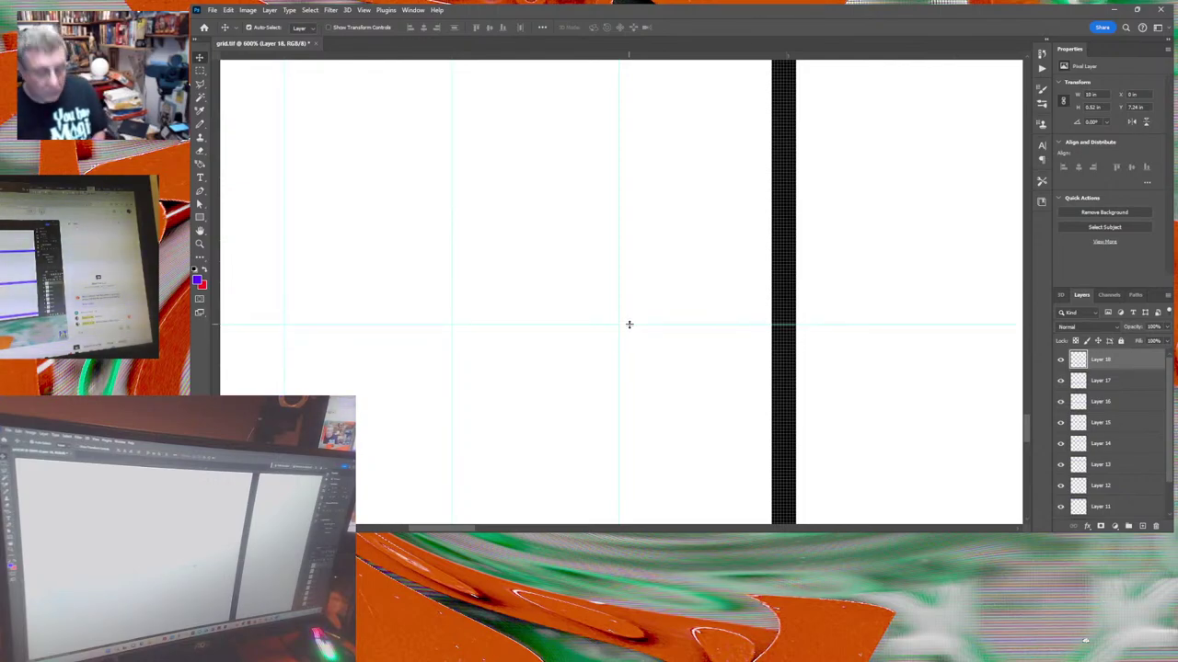
pyautogui.hotkey('ctrl', 'v')
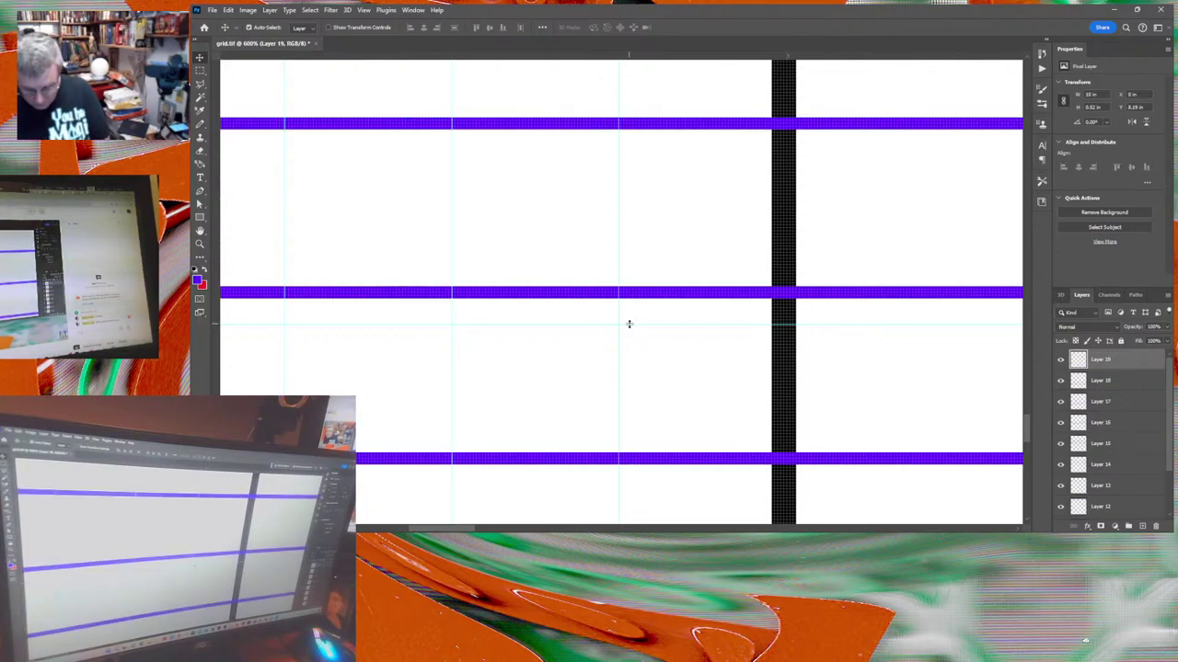
pyautogui.press('Down')
pyautogui.press('Down')
pyautogui.press('Down')
pyautogui.press('Down')
pyautogui.press('Down')
pyautogui.press('Down')
pyautogui.press('Down')
pyautogui.press('Down')
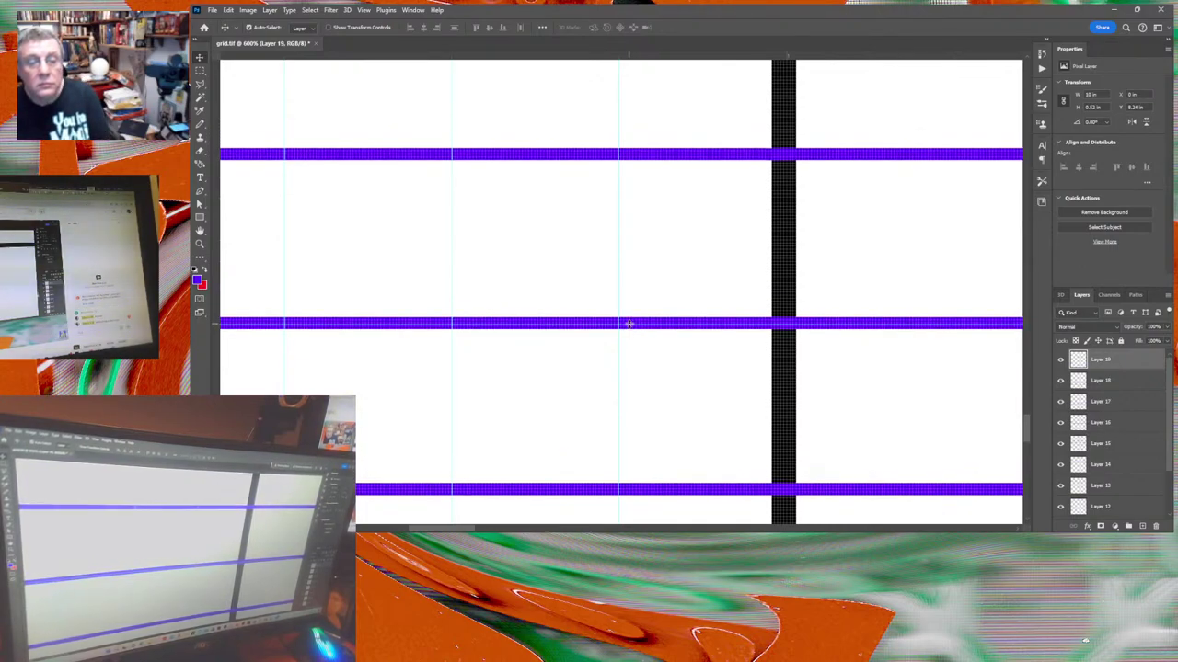
pyautogui.press('Up')
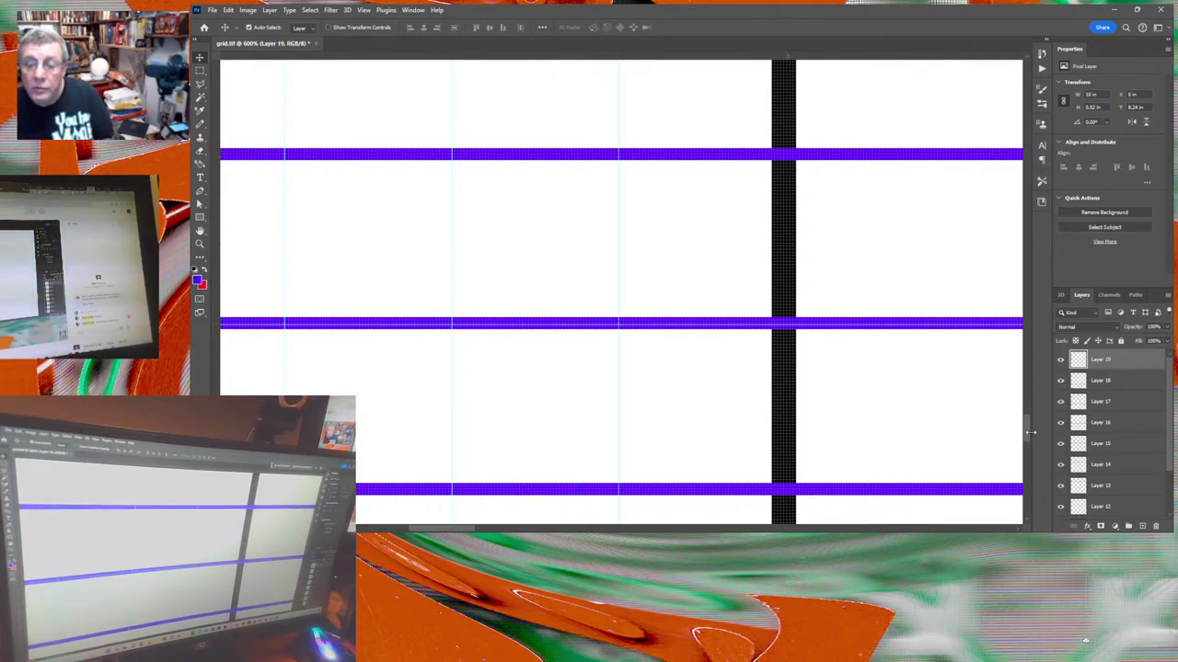
pyautogui.scroll(2, 1028, 440)
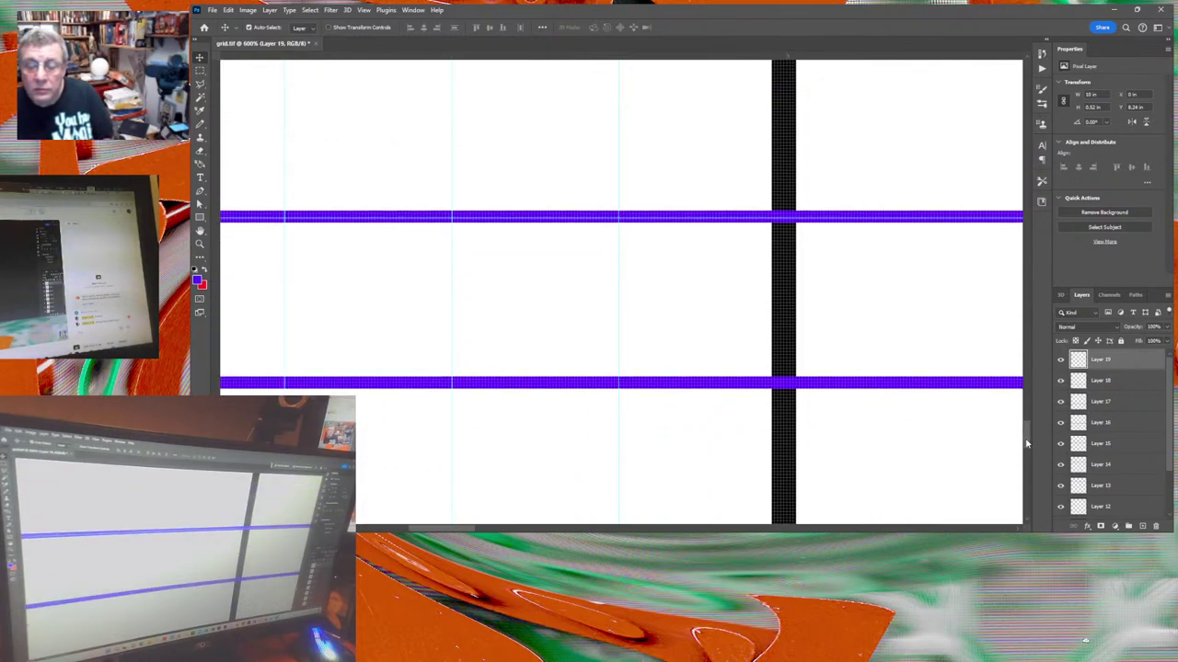
pyautogui.moveTo(1028, 444); pyautogui.dragTo(1022, 470)
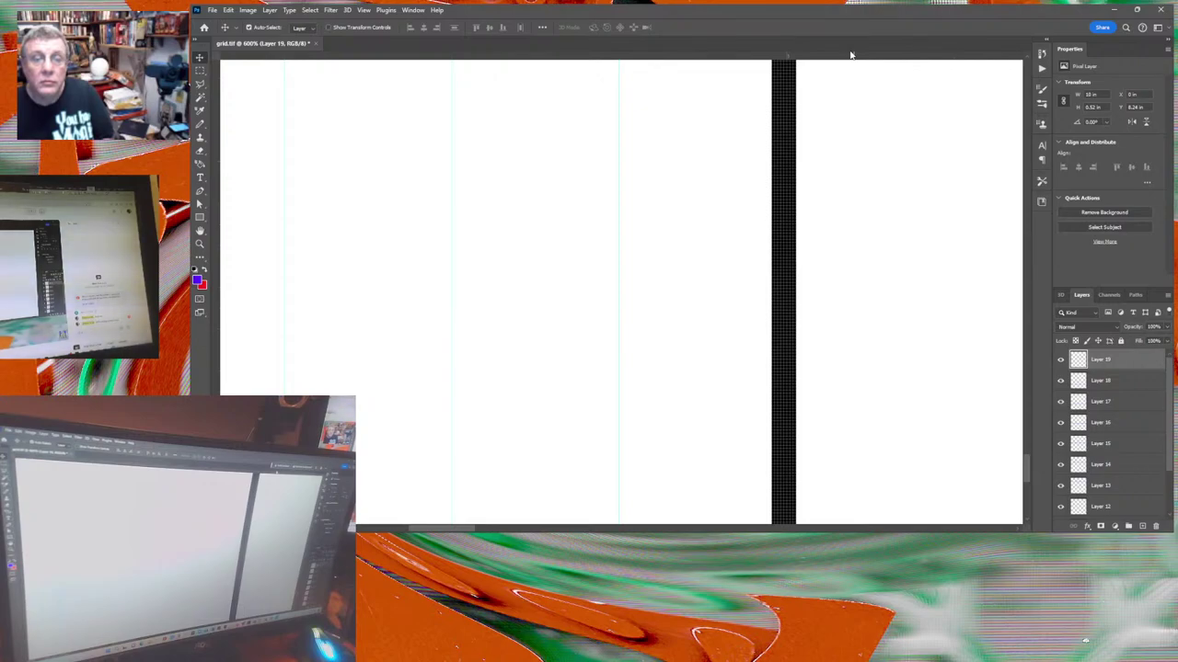
# Bring grid.tif back into view, add a guide, and paste Layer 20's bars nudged down onto it.
pyautogui.press('f')
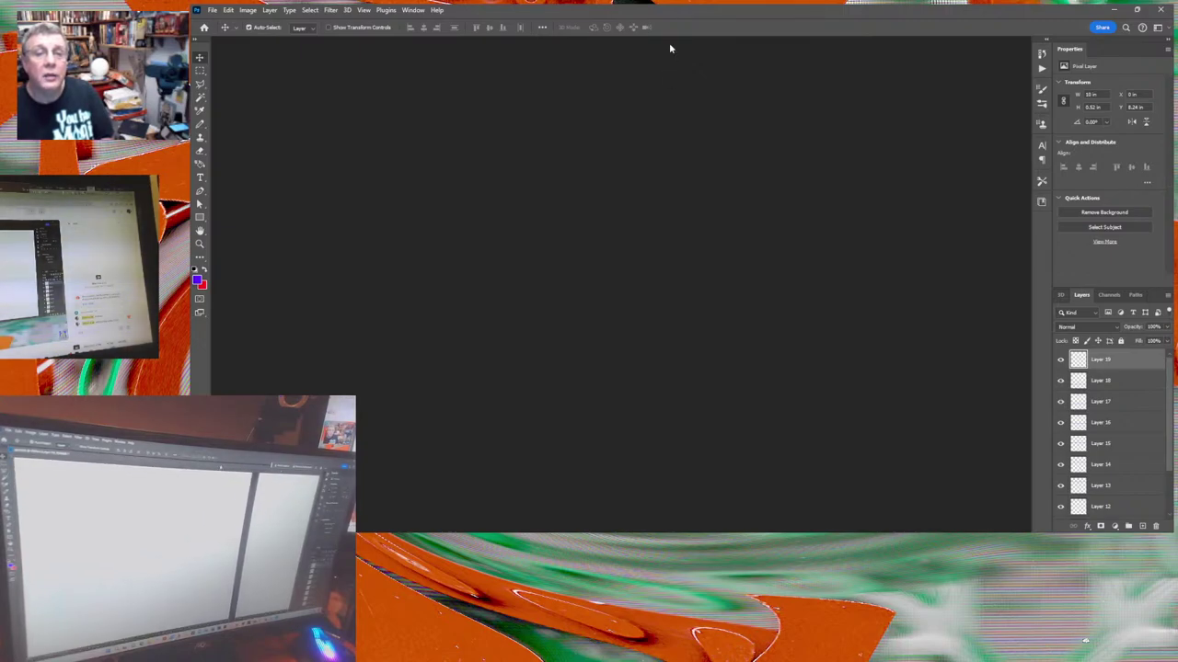
pyautogui.press('f')
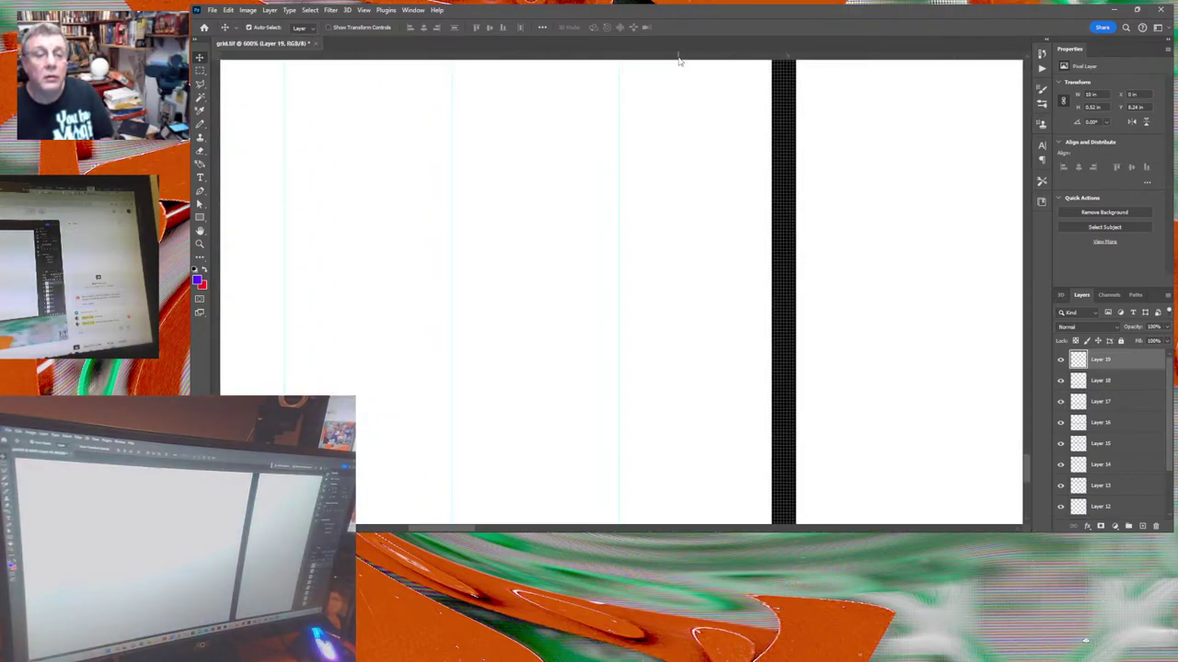
pyautogui.moveTo(679, 57); pyautogui.dragTo(647, 329)
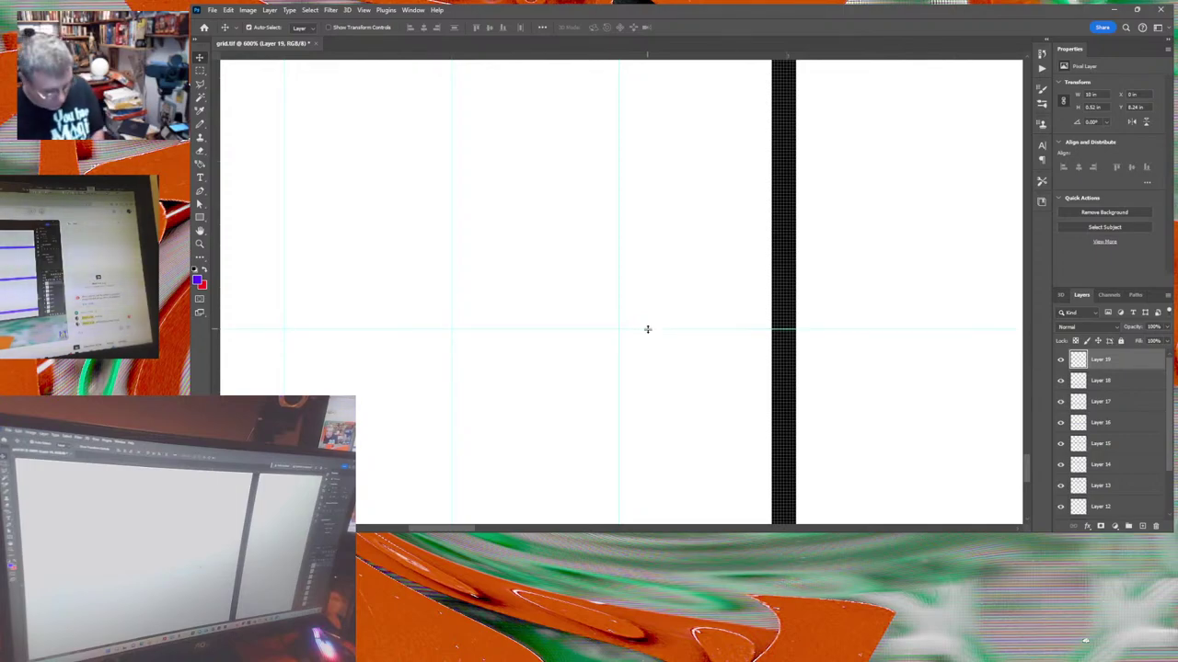
pyautogui.hotkey('ctrl', 'v')
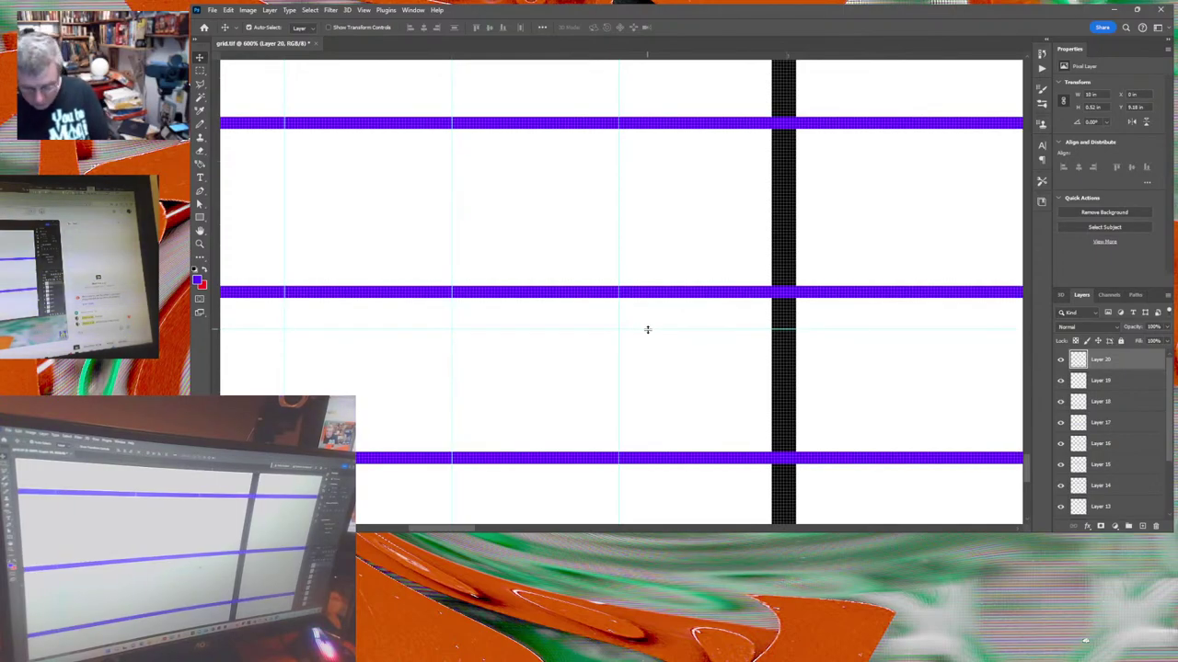
pyautogui.press('Down')
pyautogui.press('Down')
pyautogui.press('Down')
pyautogui.press('Down')
pyautogui.press('Down')
pyautogui.press('Down')
pyautogui.press('Down')
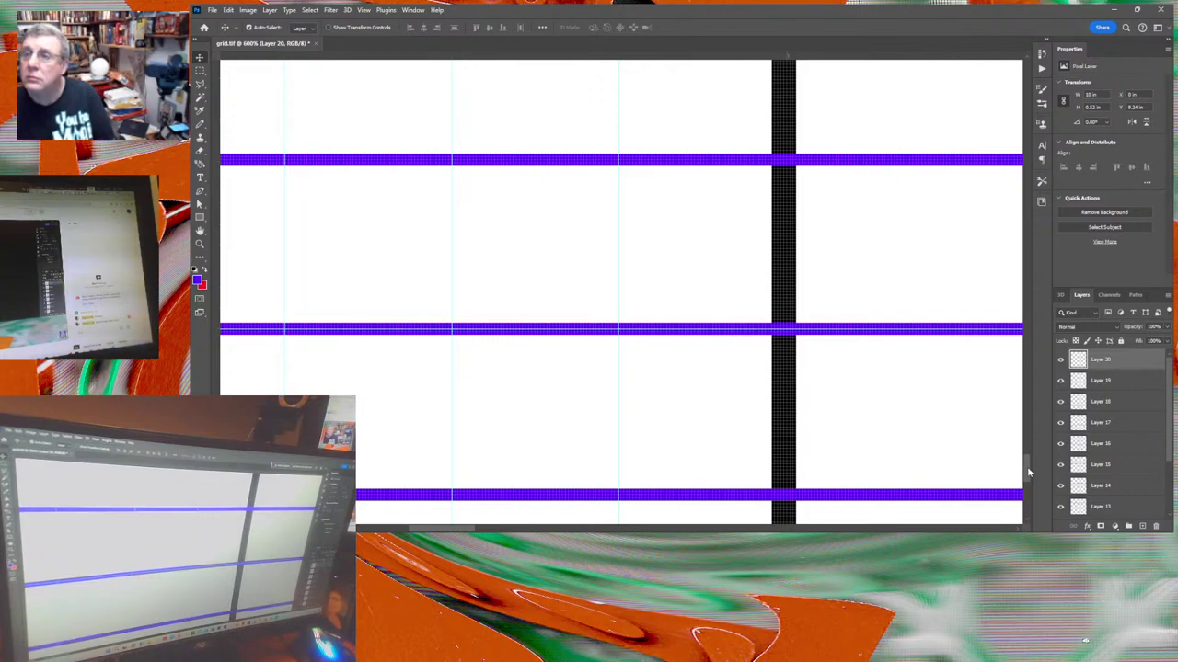
pyautogui.moveTo(1028, 472); pyautogui.dragTo(1028, 497)
# Fit the view, hide guides, merge all purple bar layers into Layer 20, then reshow Layers 1 and 10.
pyautogui.hotkey('ctrl', '0')
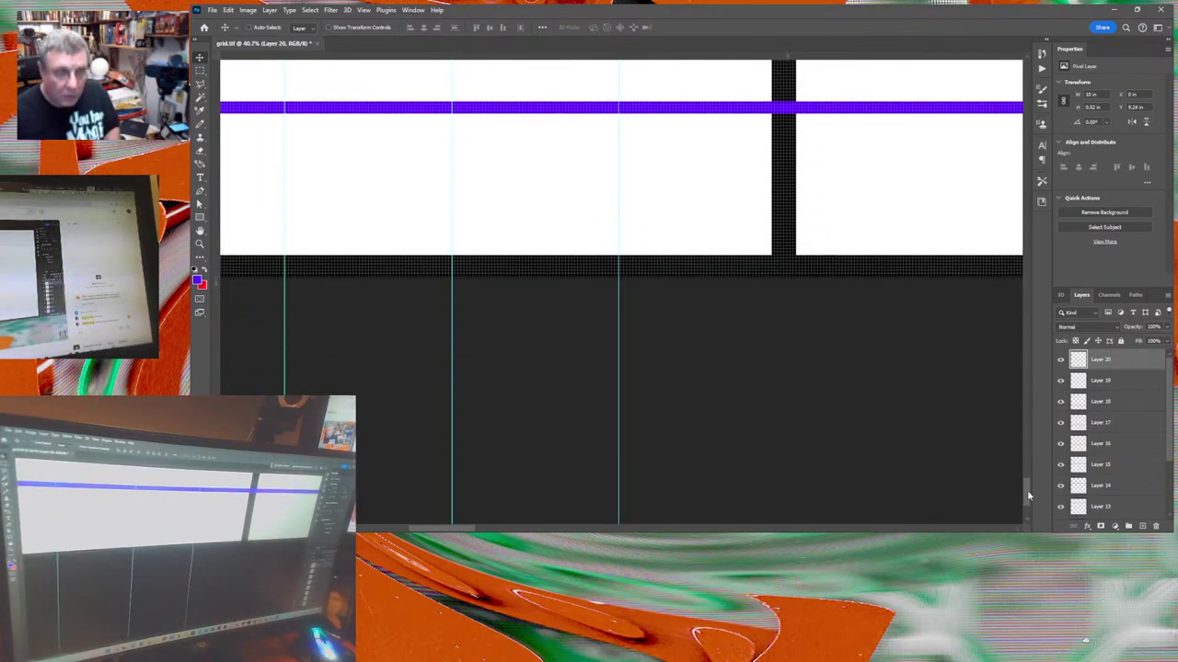
pyautogui.press('ctrl')
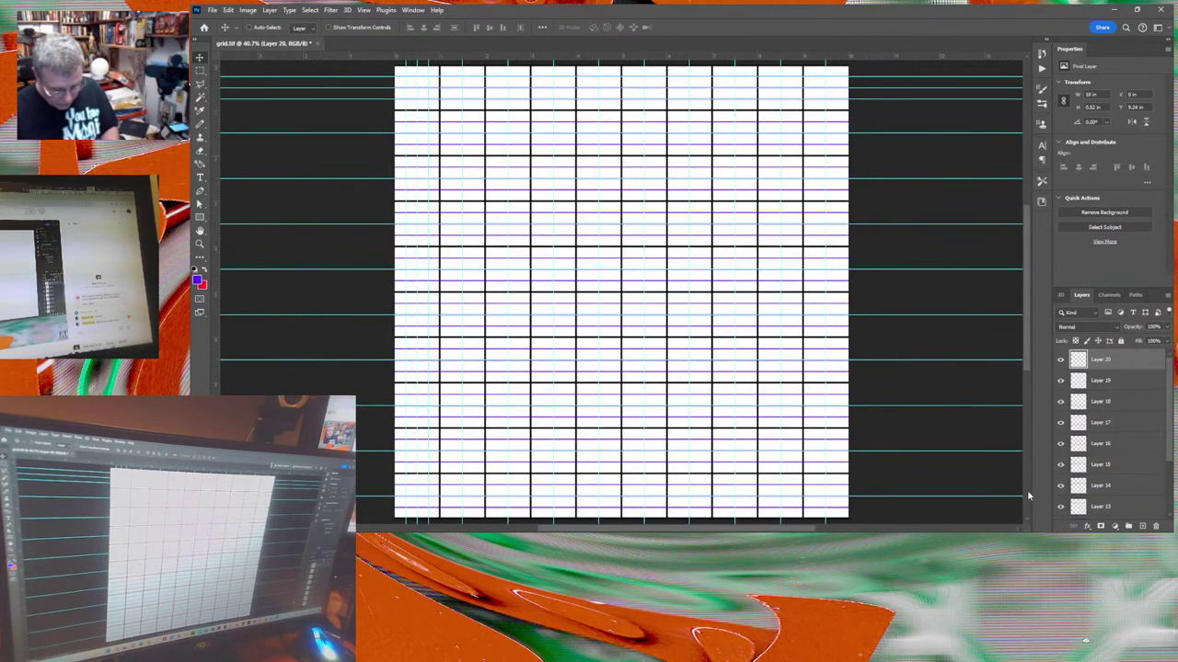
pyautogui.hotkey('ctrl', ';')
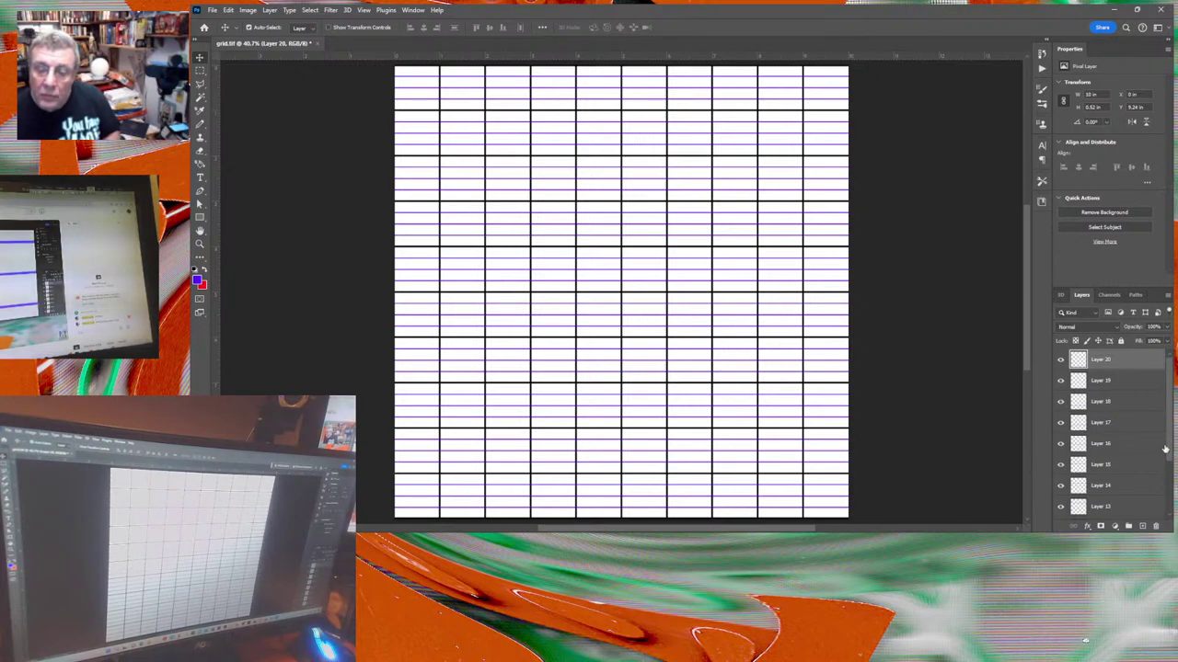
pyautogui.scroll(-3, 1113, 442)
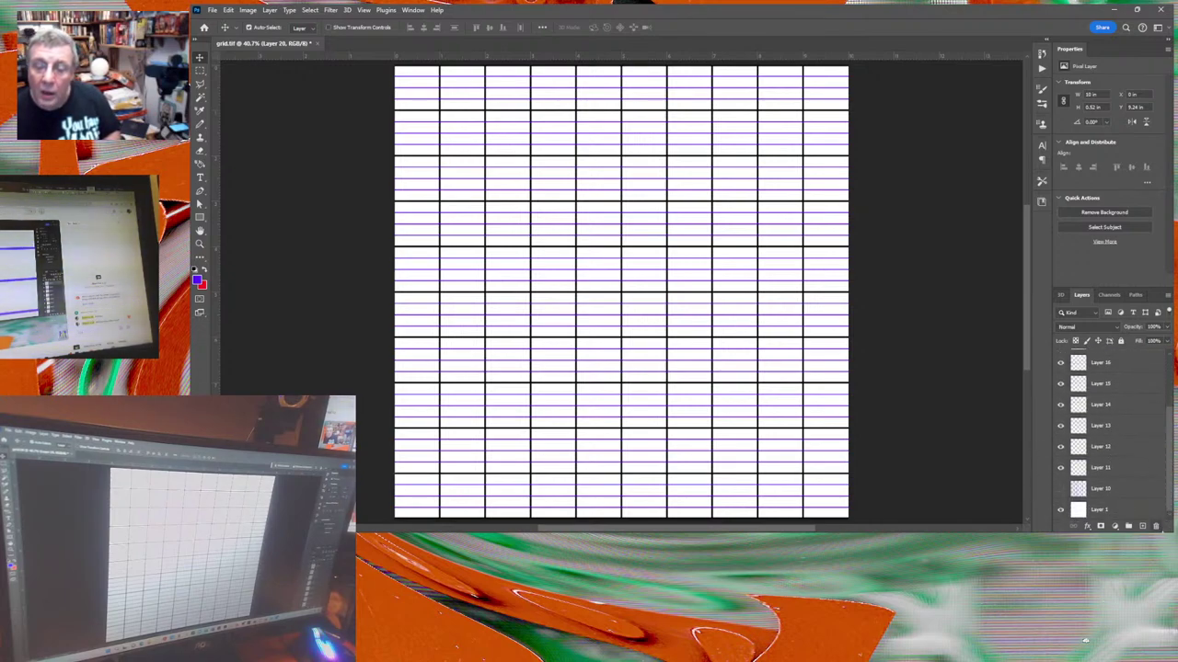
pyautogui.click(1061, 511)
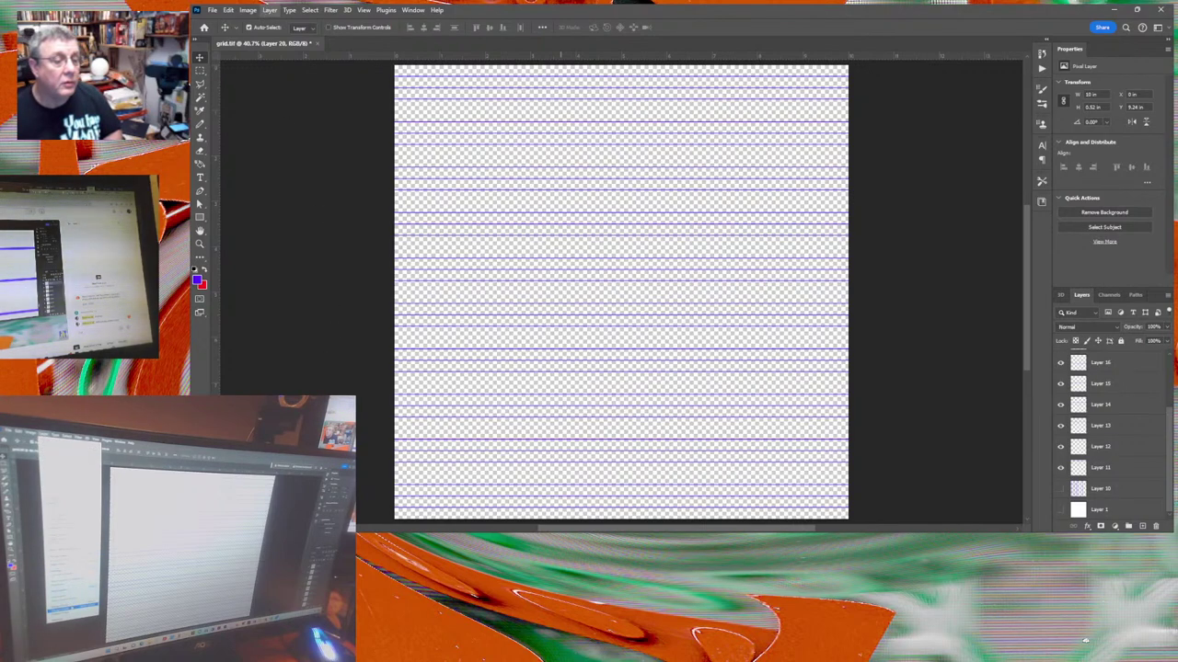
pyautogui.hotkey('ctrl', 'e')
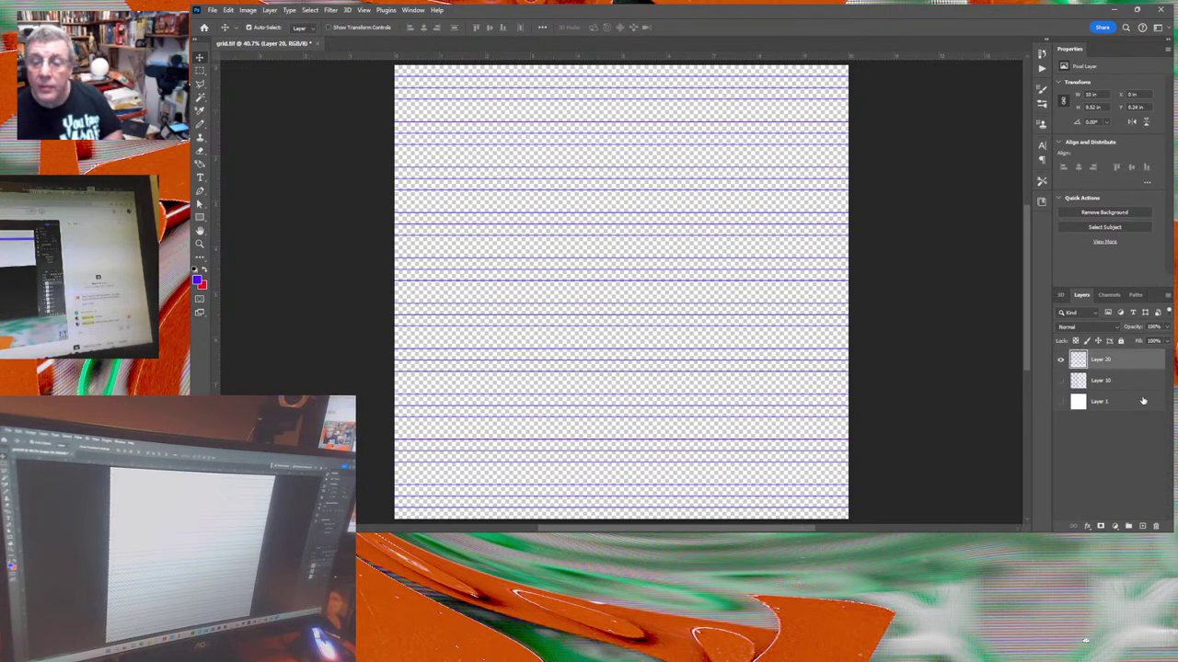
pyautogui.moveTo(1061, 405); pyautogui.dragTo(1060, 382)
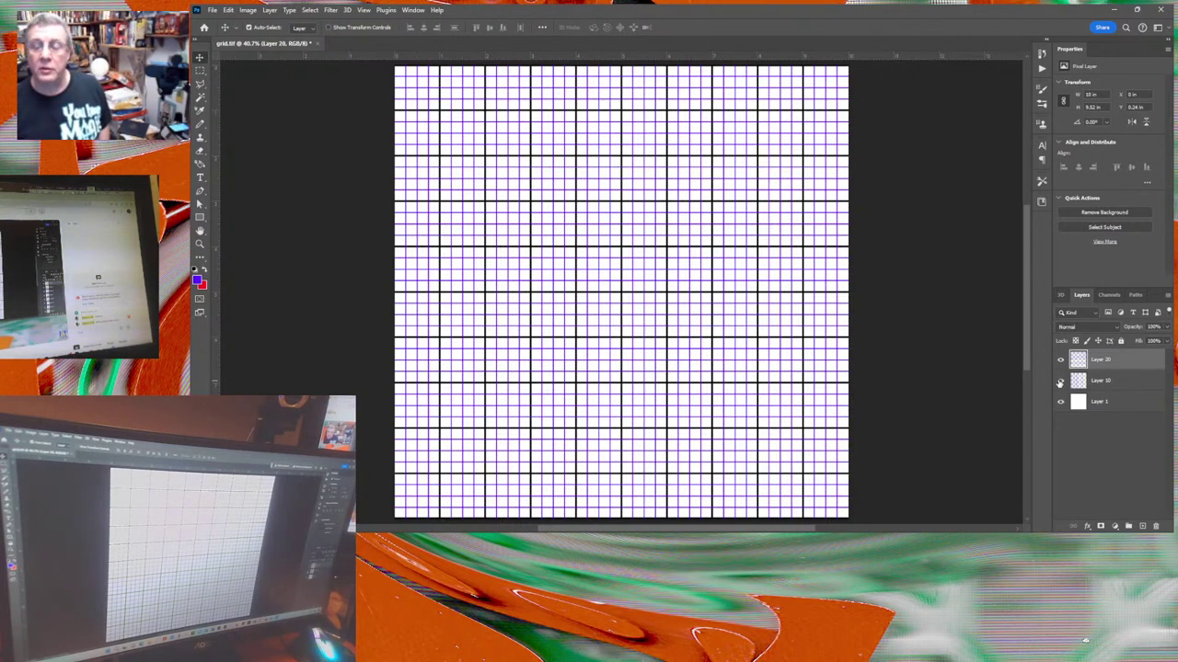
# Magic-wand select Layer 1's black grid lines, zoom in to inspect them, then fit to screen and deselect.
pyautogui.click(1114, 405)
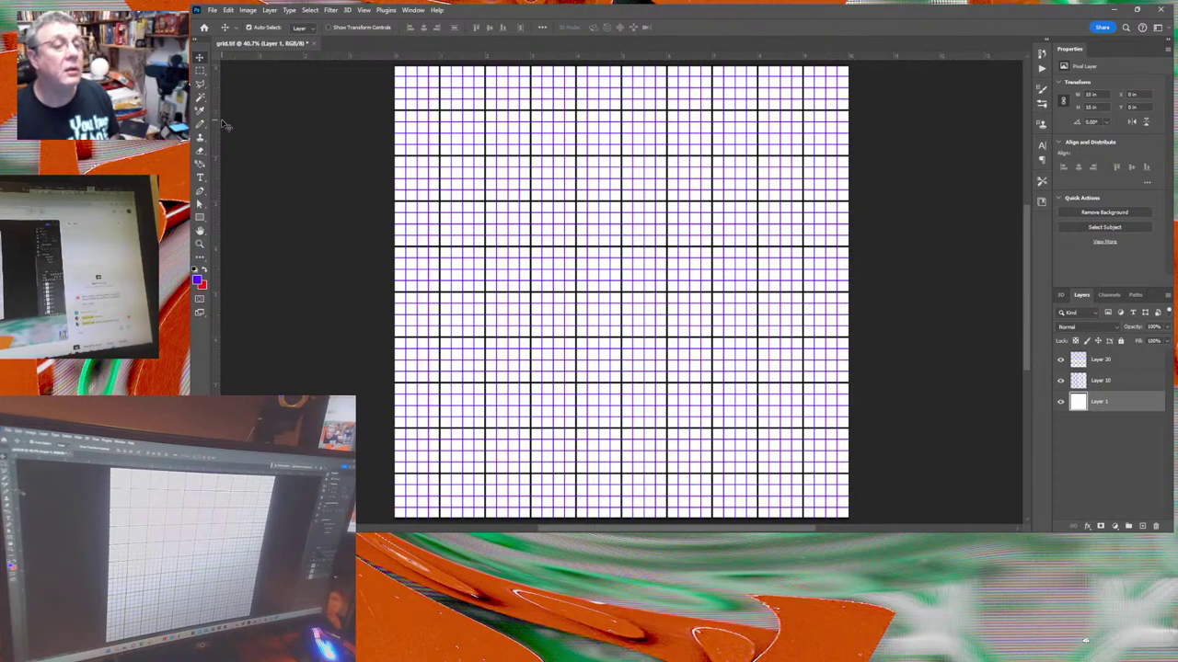
pyautogui.click(198, 97)
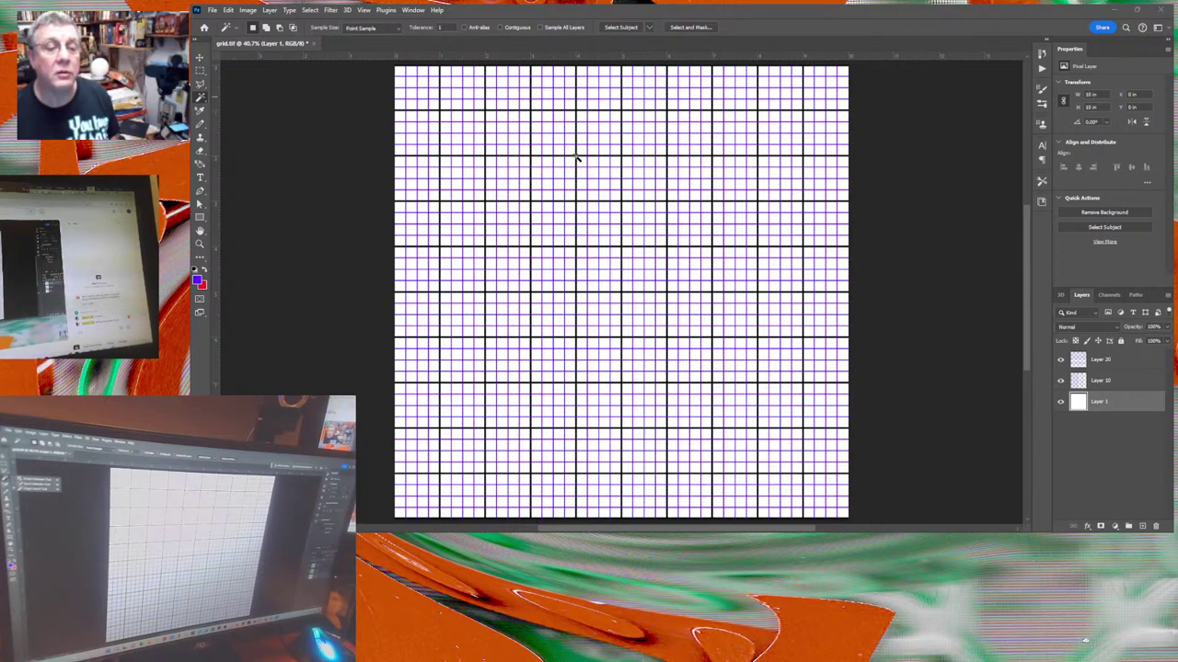
pyautogui.click(576, 157)
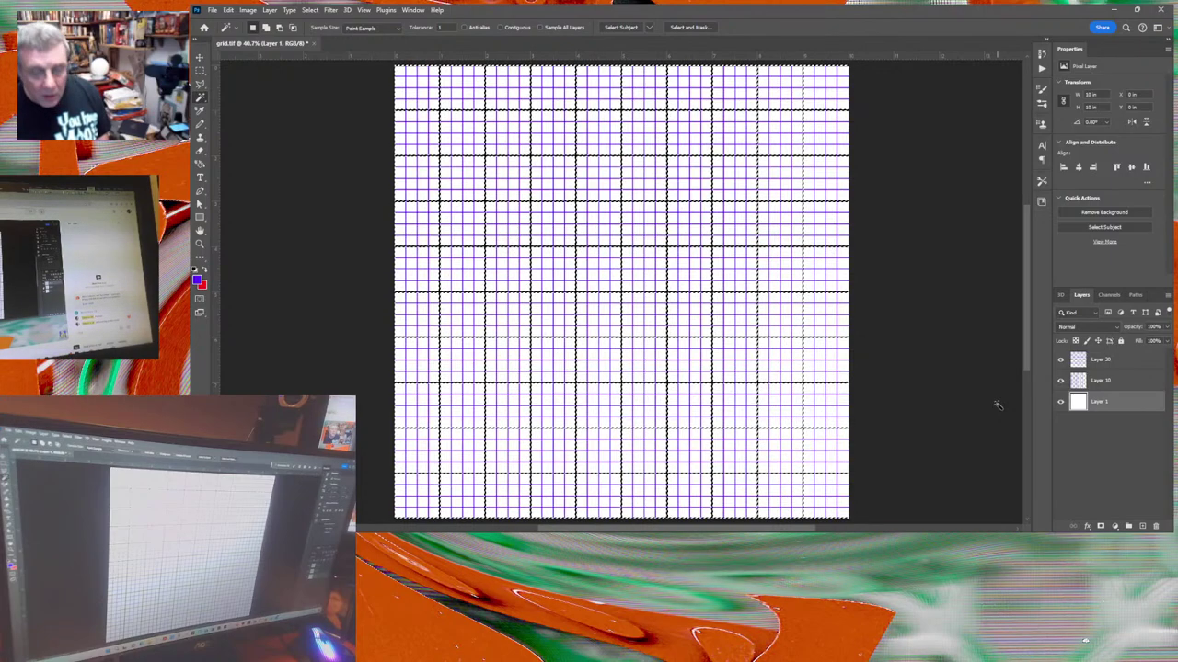
pyautogui.press('z')
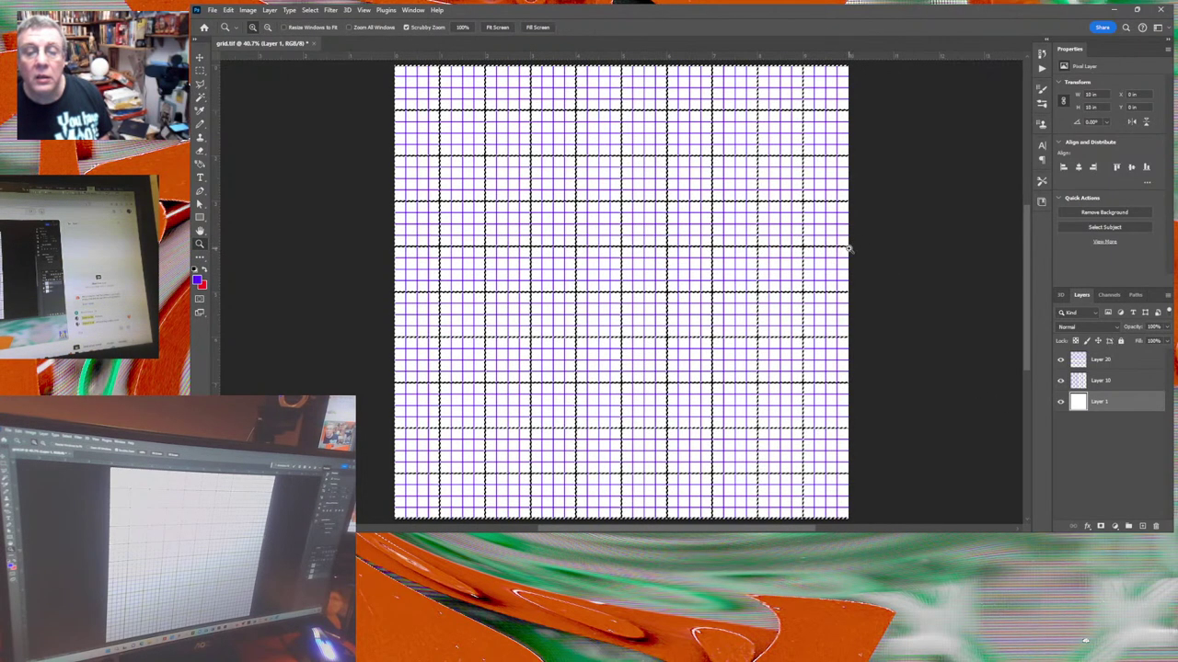
pyautogui.moveTo(848, 248); pyautogui.dragTo(849, 249)
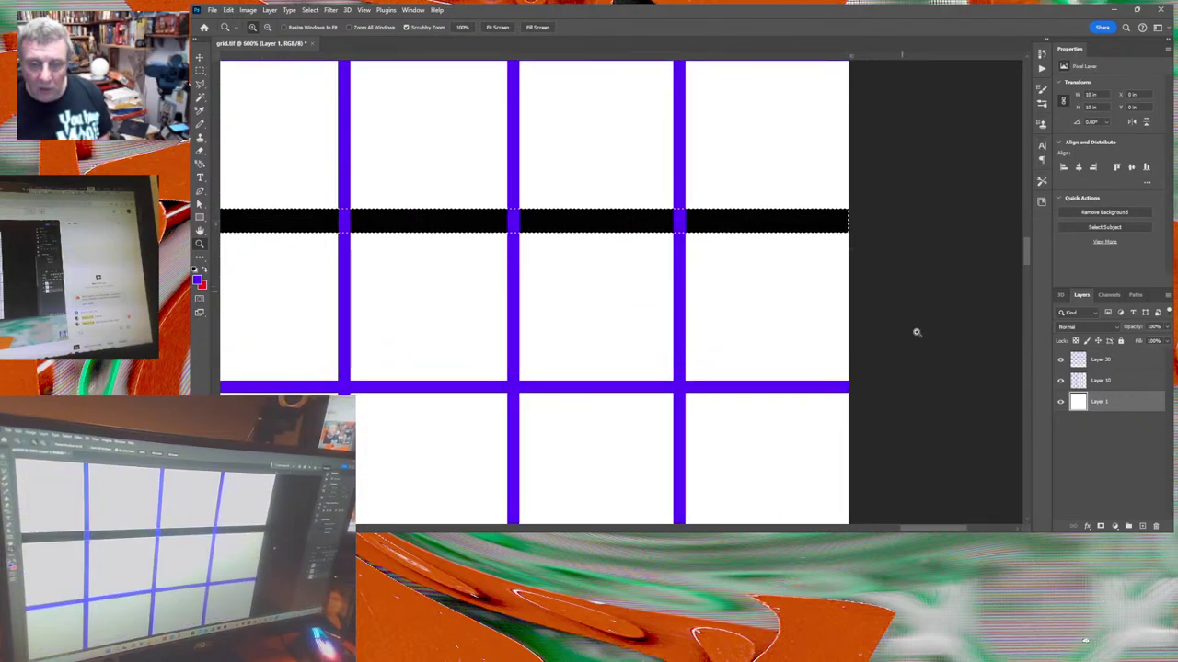
pyautogui.moveTo(895, 529); pyautogui.dragTo(363, 529)
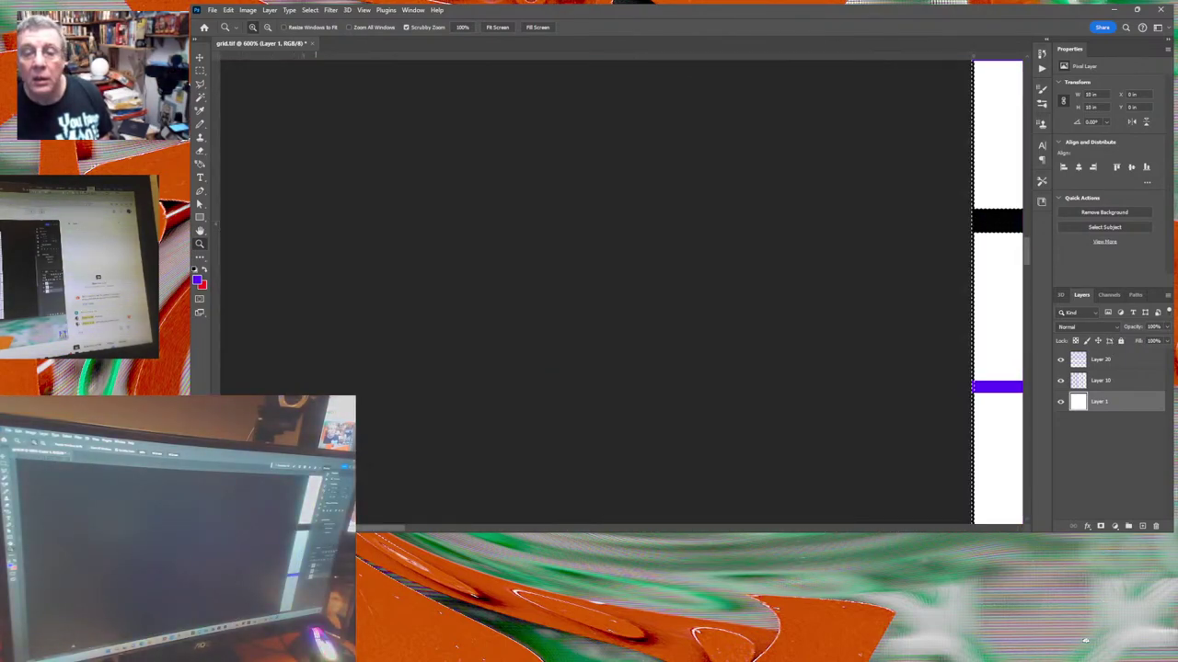
pyautogui.moveTo(316, 53); pyautogui.dragTo(919, 54)
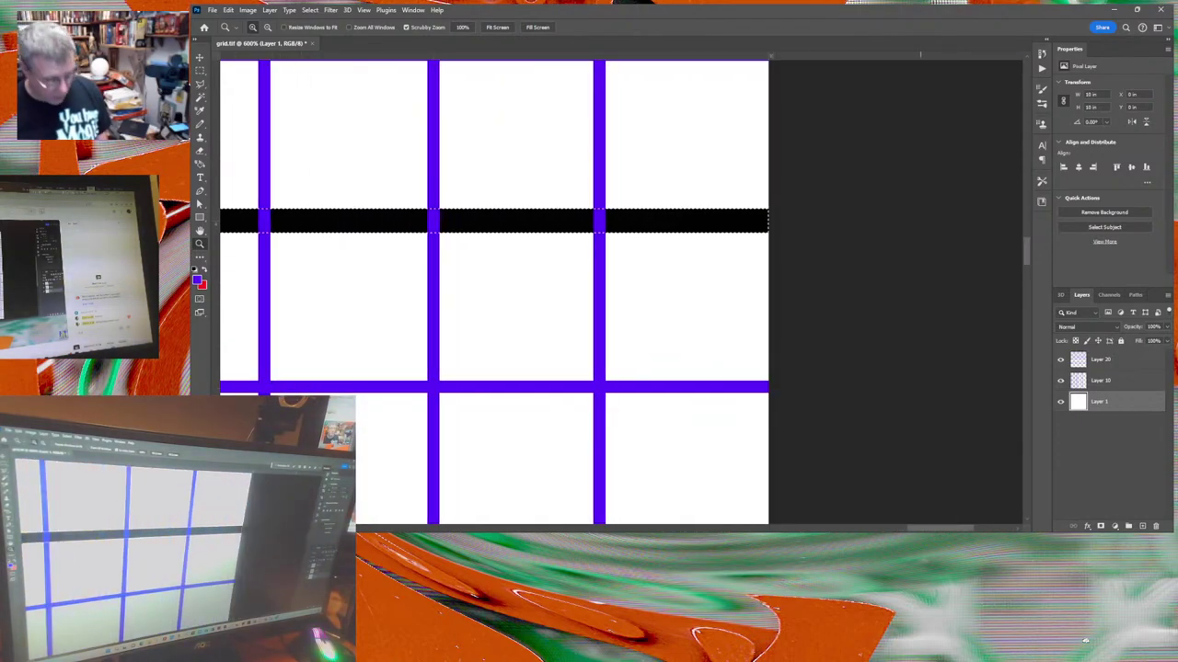
pyautogui.hotkey('ctrl', '0')
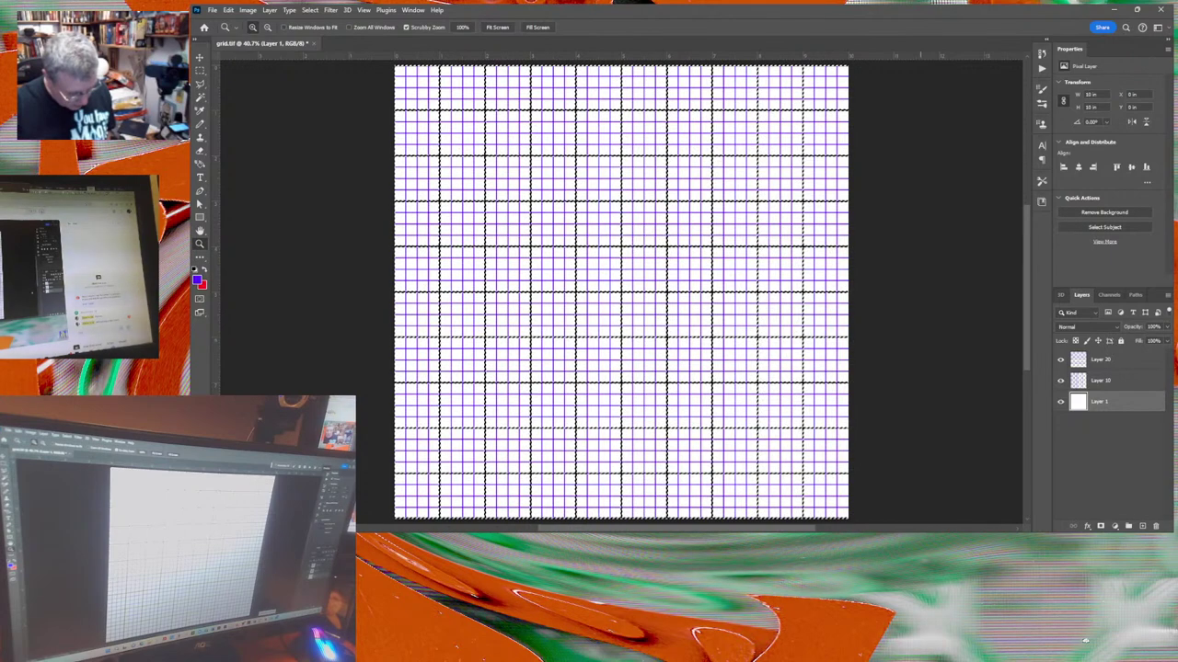
pyautogui.hotkey('ctrl', 'd')
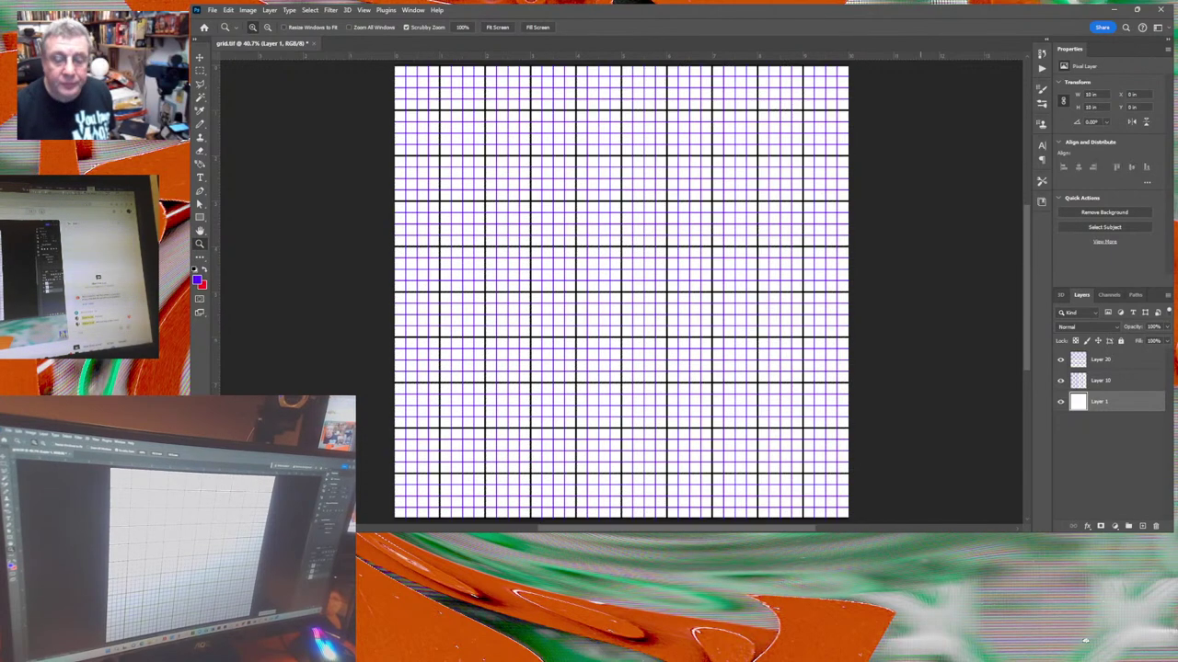
# Make black the foreground colour, choose the Pencil, and zoom into the grid lines before fitting to screen.
pyautogui.click(198, 282)
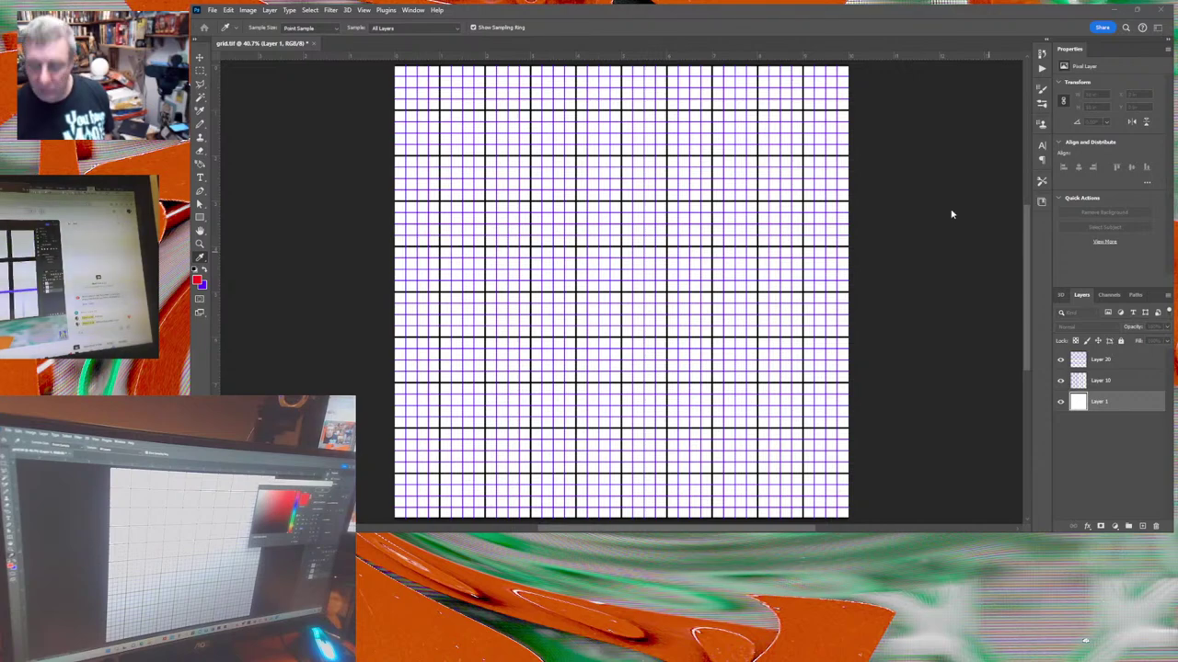
pyautogui.press('Return')
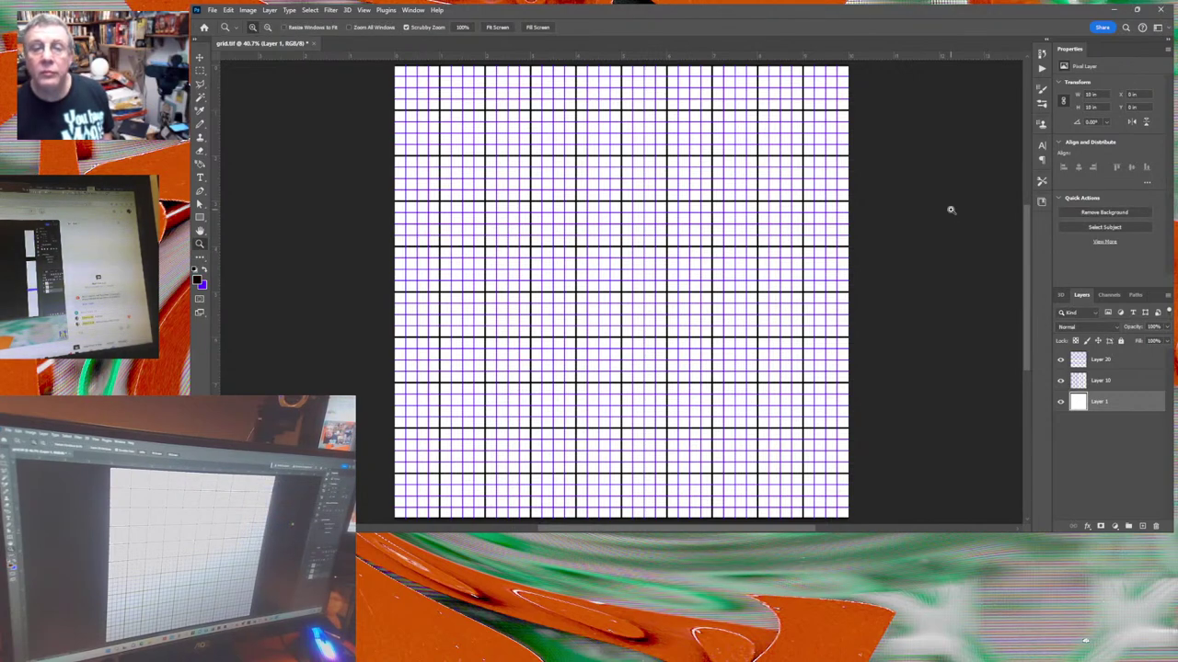
pyautogui.click(200, 124)
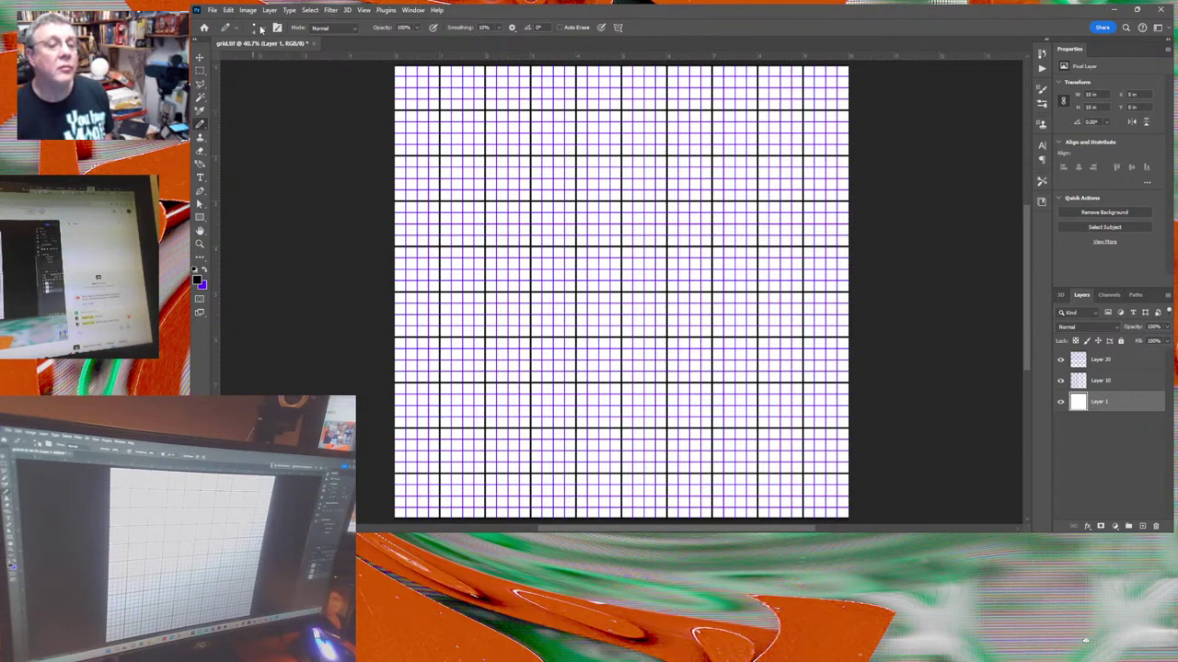
pyautogui.click(199, 244)
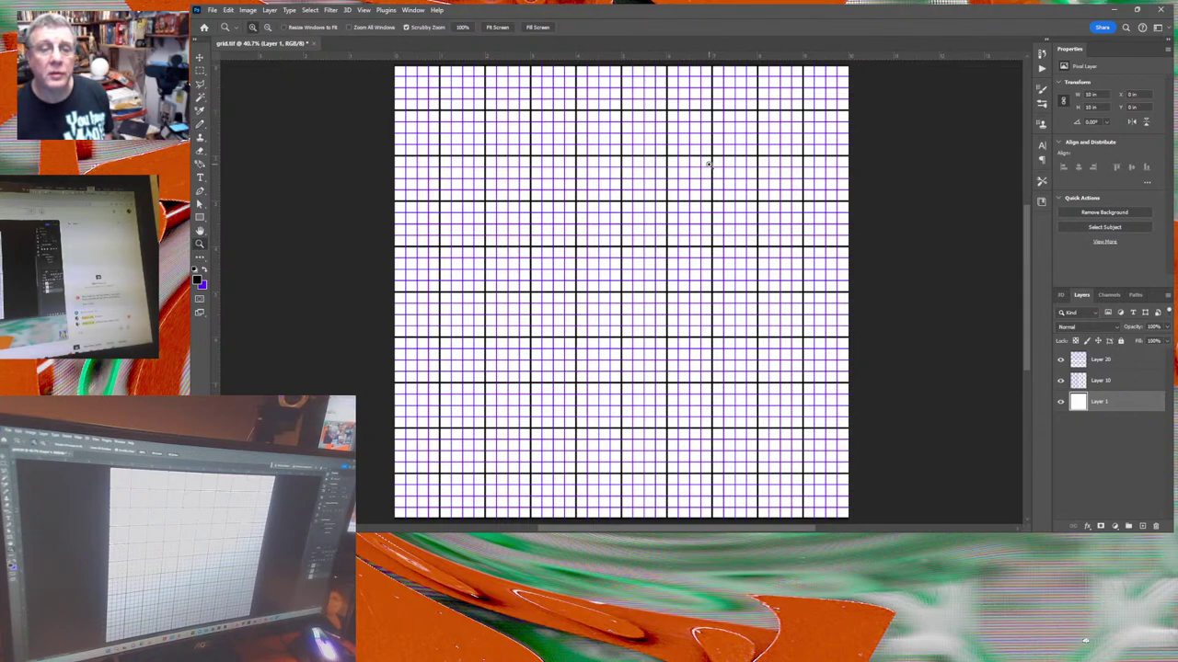
pyautogui.moveTo(708, 158); pyautogui.dragTo(776, 118)
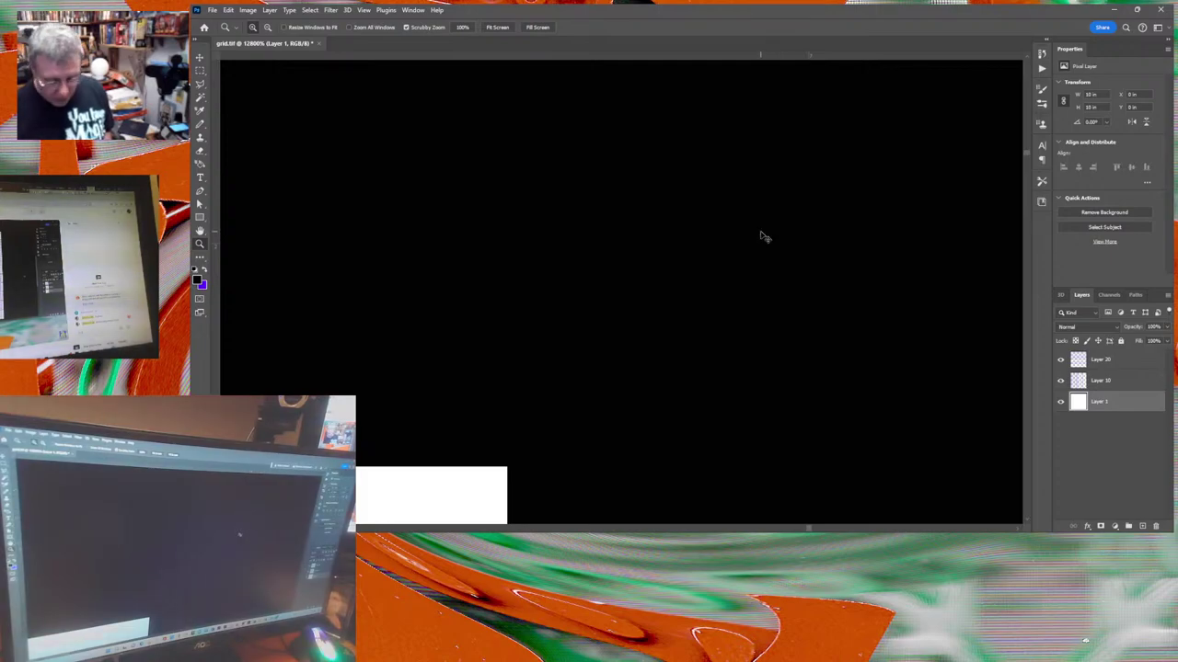
pyautogui.hotkey('ctrl', '0')
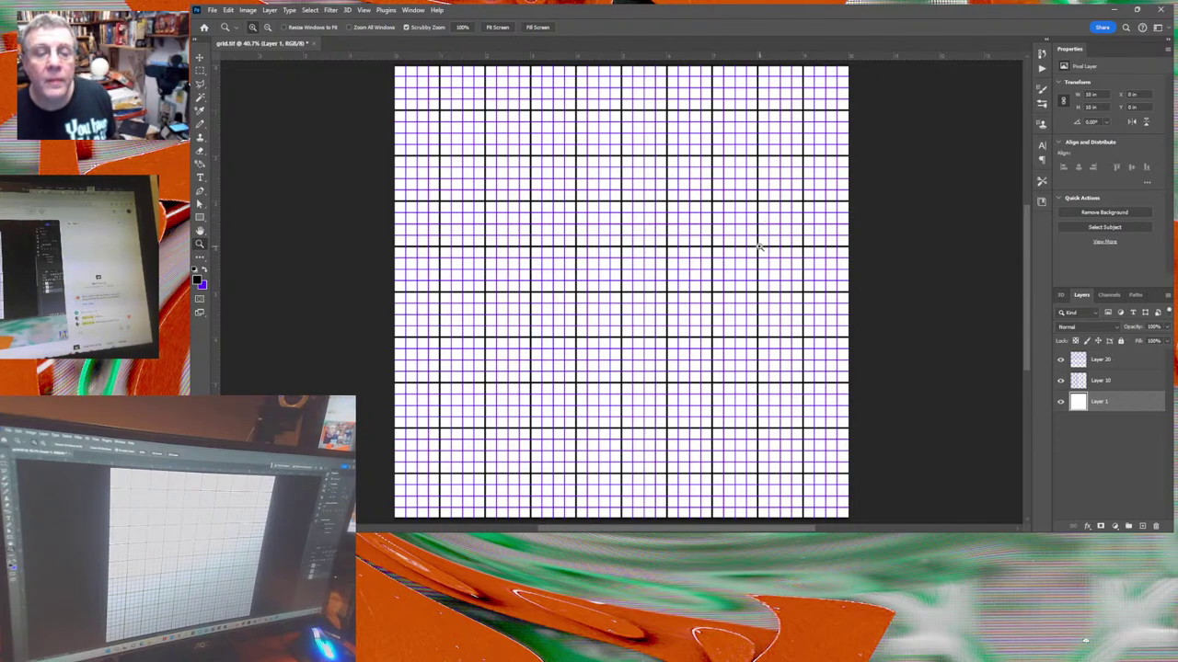
pyautogui.click(765, 257)
pyautogui.click(766, 256)
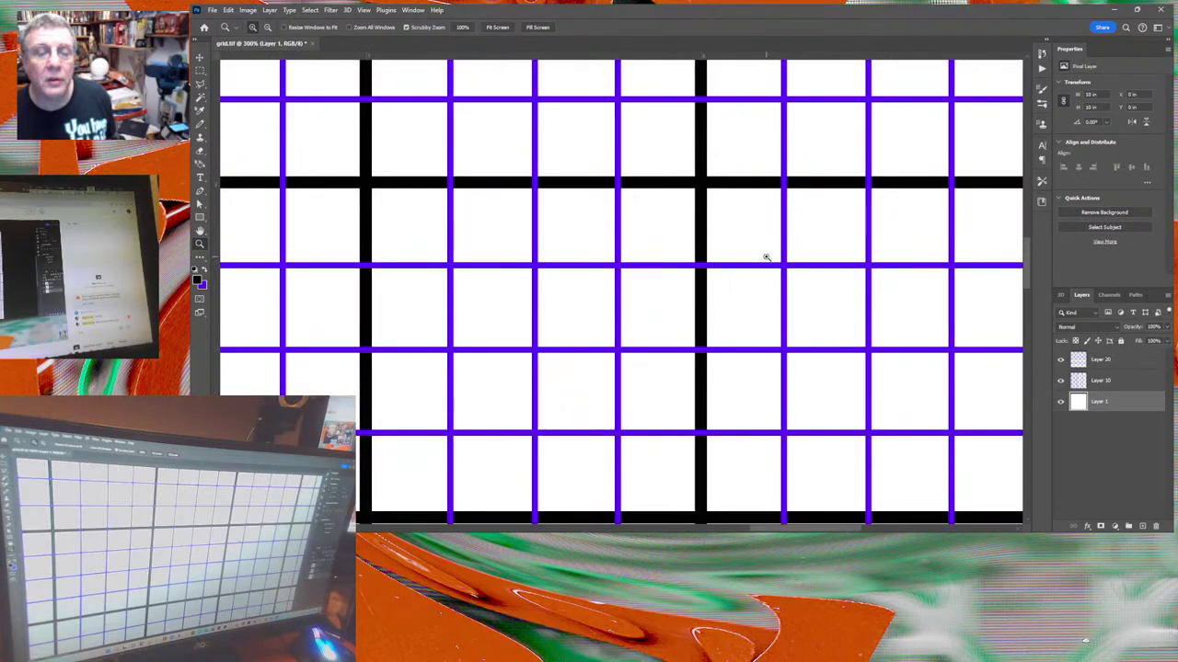
pyautogui.click(759, 241)
pyautogui.click(755, 231)
pyautogui.click(754, 232)
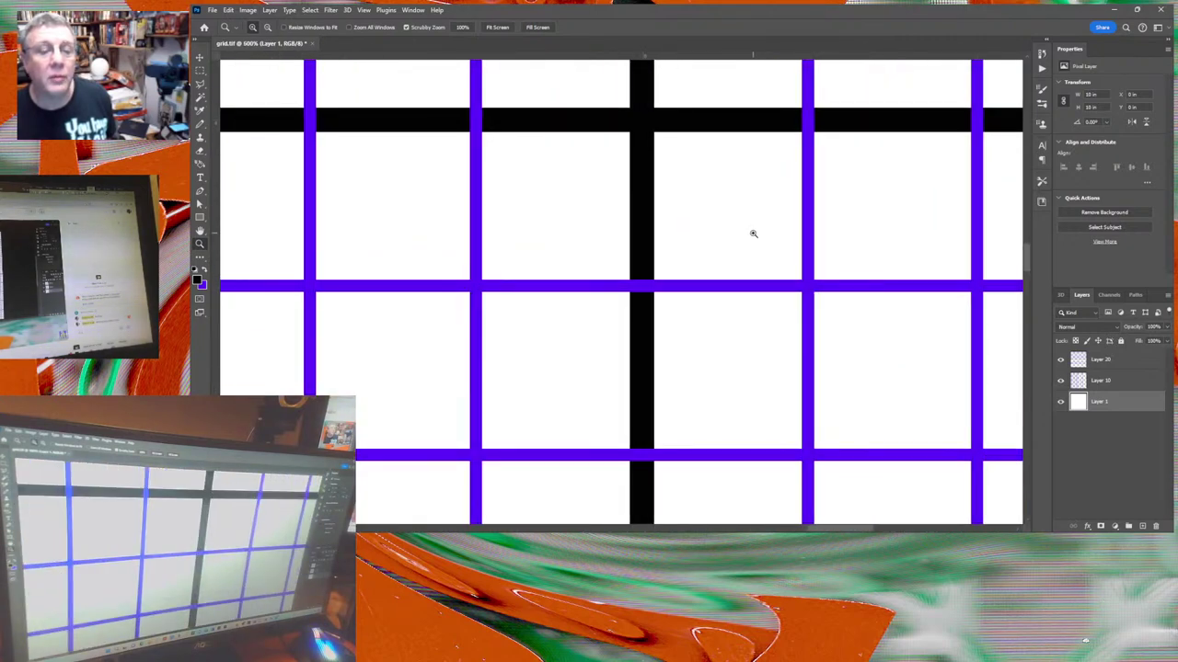
pyautogui.click(752, 233)
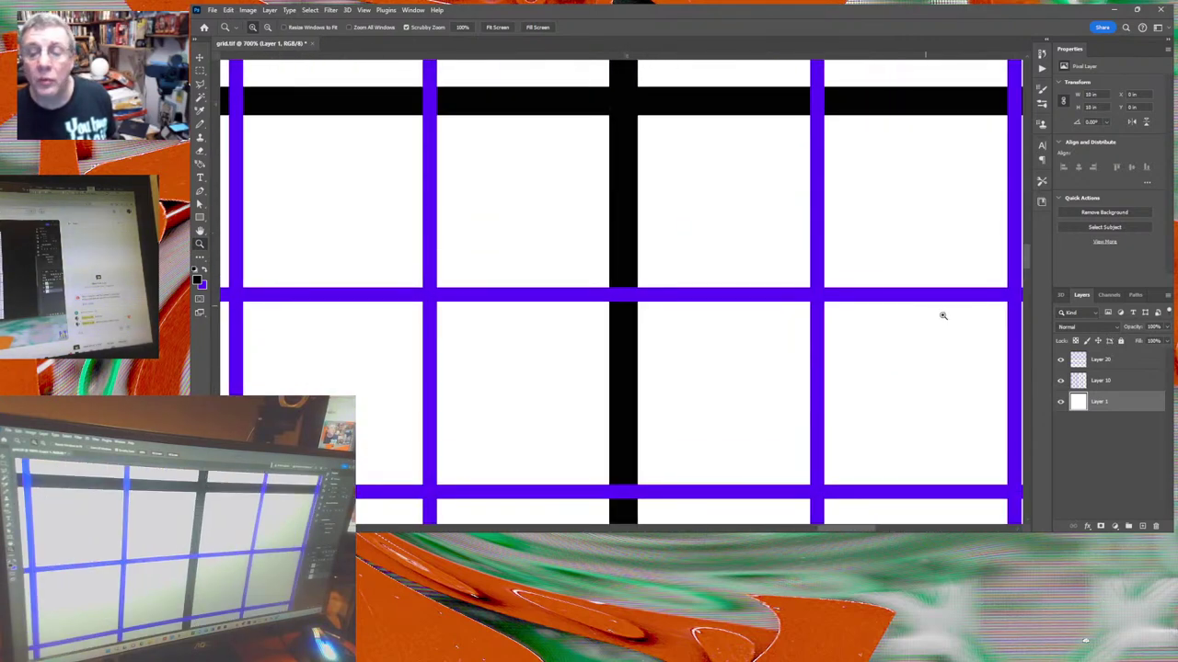
pyautogui.click(1061, 402)
pyautogui.click(1061, 402)
pyautogui.click(1061, 403)
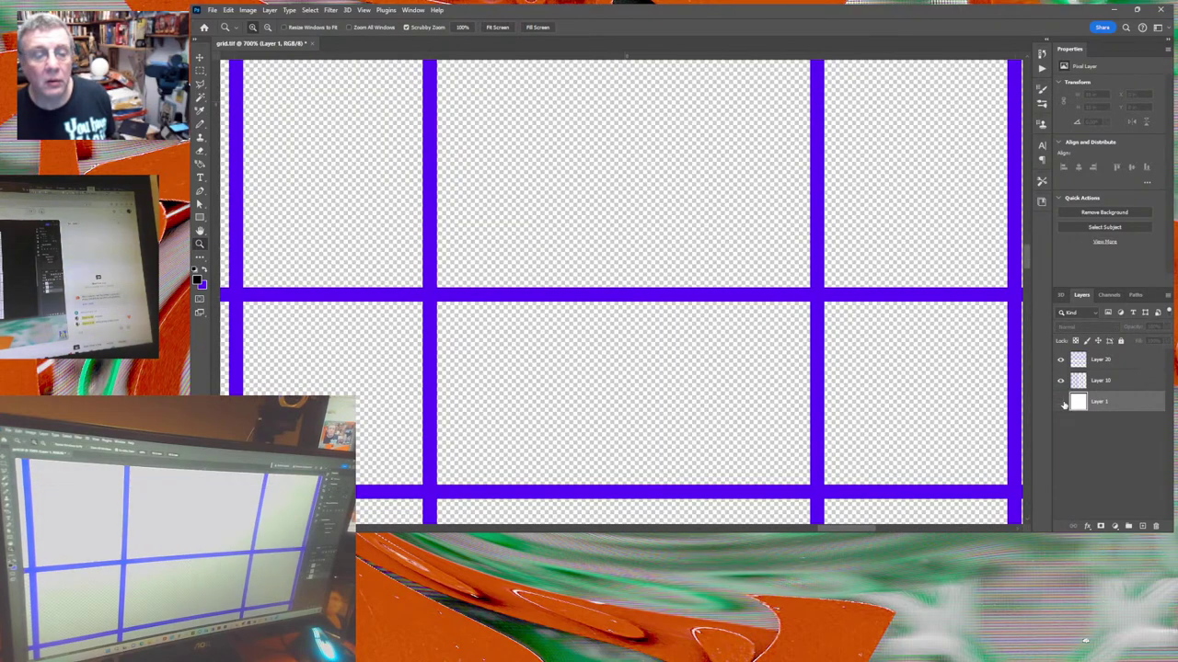
pyautogui.click(1062, 403)
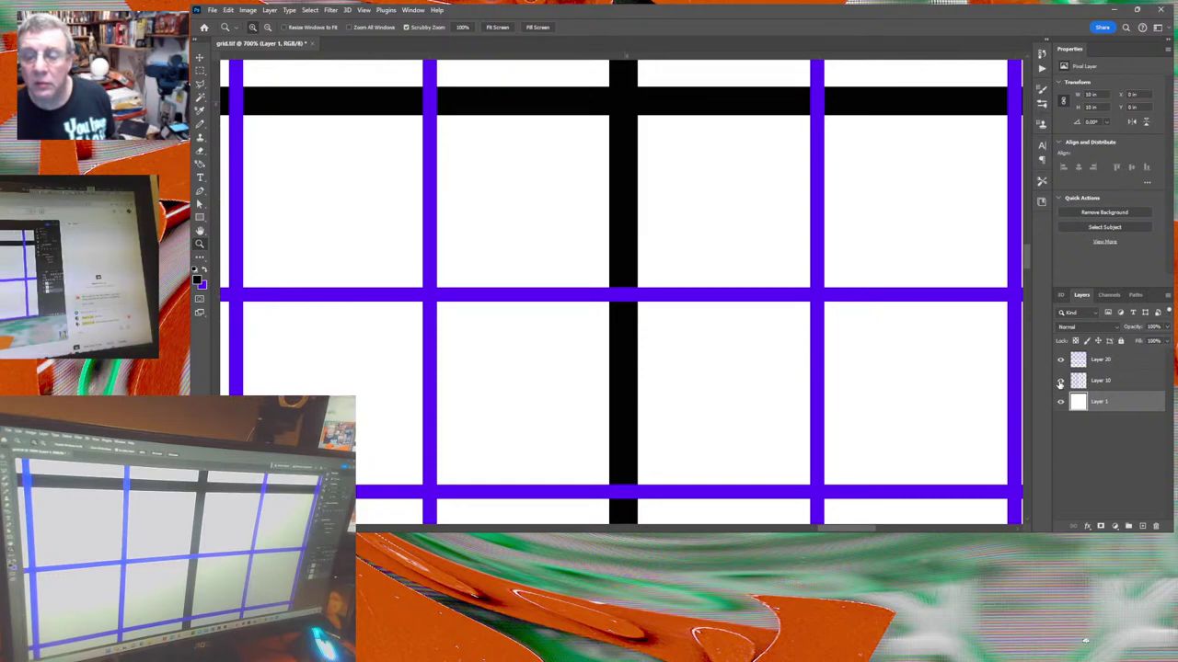
pyautogui.click(1060, 382)
pyautogui.click(1060, 382)
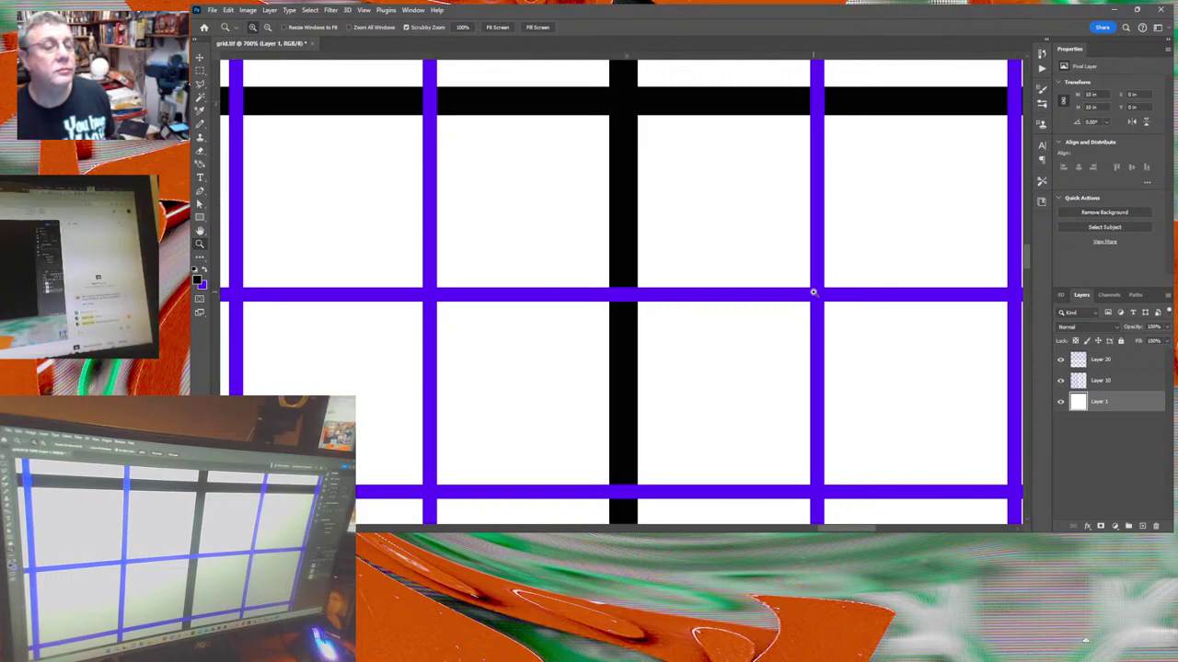
pyautogui.moveTo(812, 293); pyautogui.dragTo(812, 293)
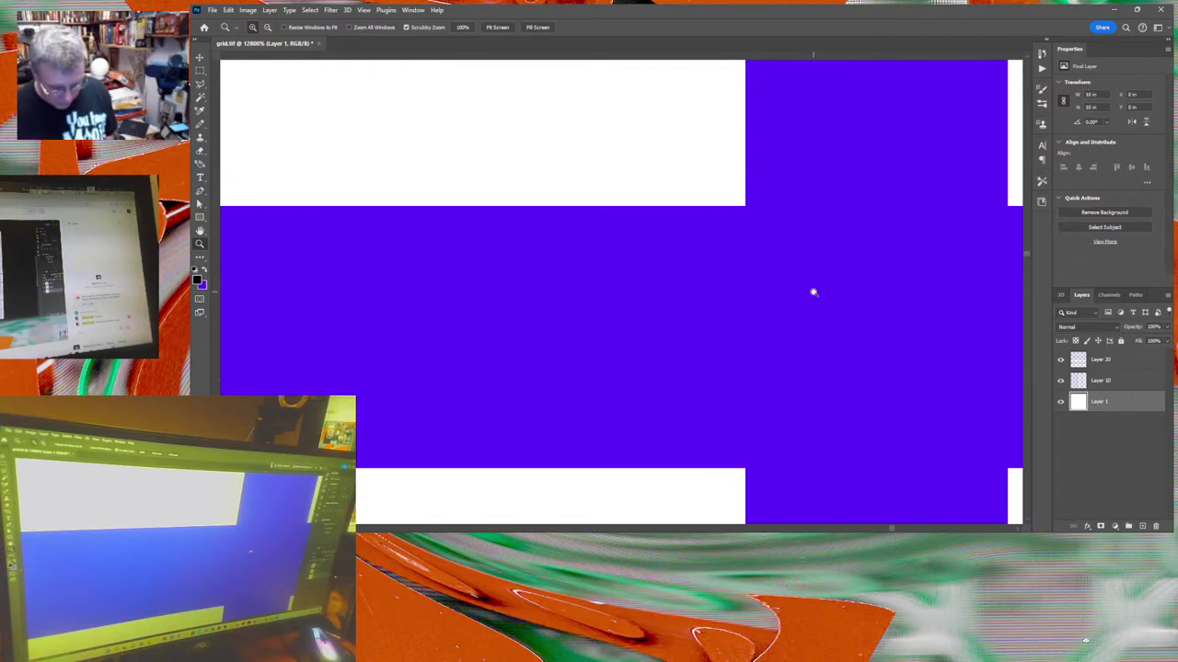
pyautogui.hotkey('ctrl', '0')
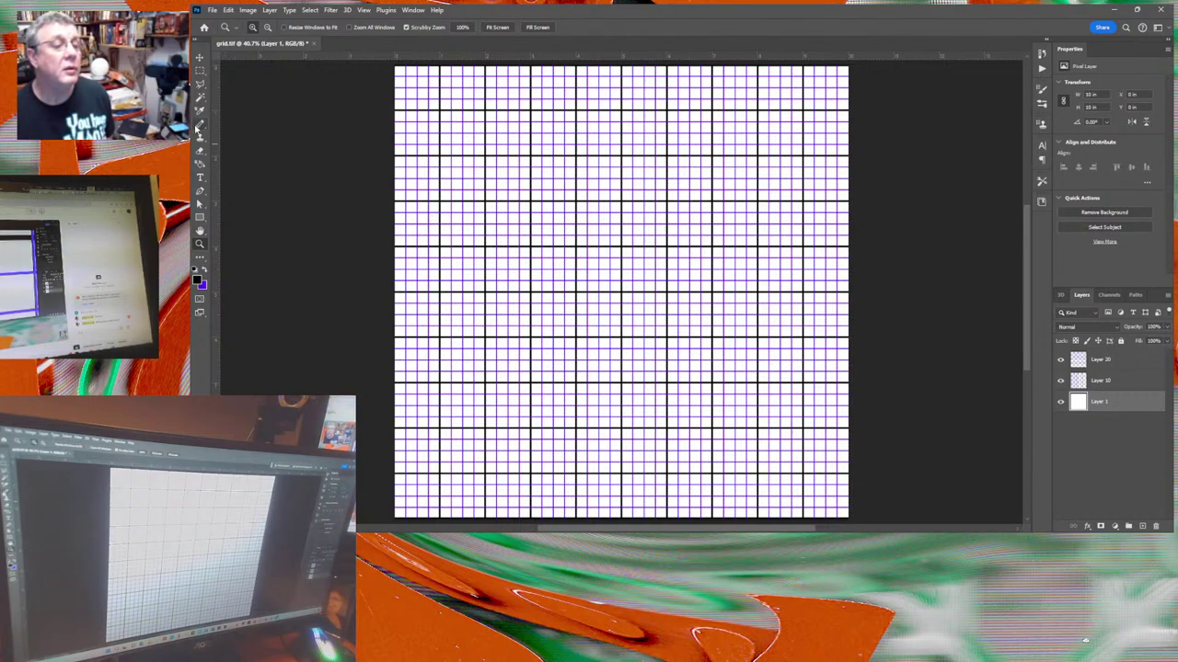
# Hide purple Layers 10 and 20 and brush a black line down the grid's right edge, redoing a first attempt.
pyautogui.click(199, 126)
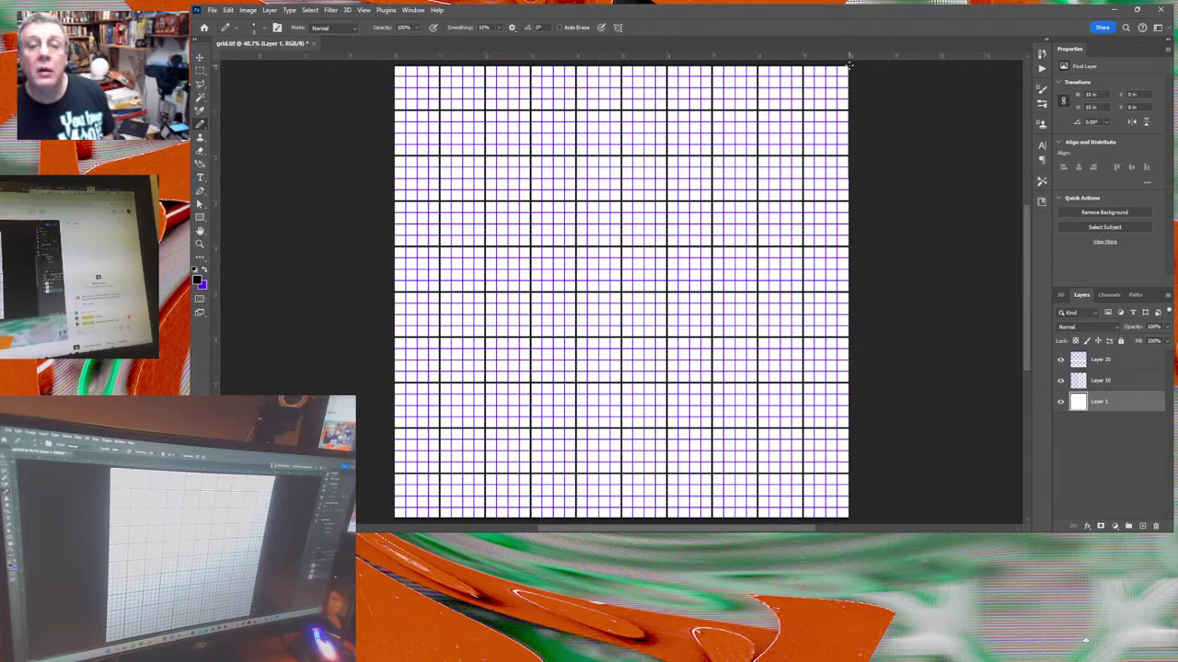
pyautogui.moveTo(846, 177); pyautogui.dragTo(840, 469)
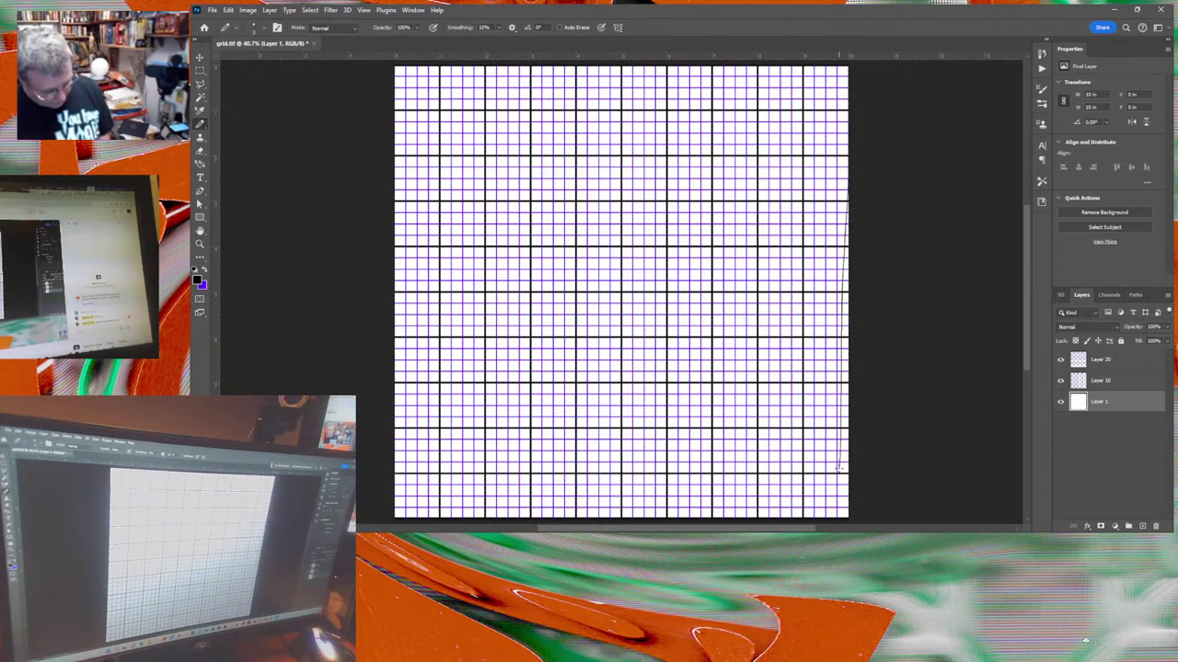
pyautogui.hotkey('ctrl', 'z')
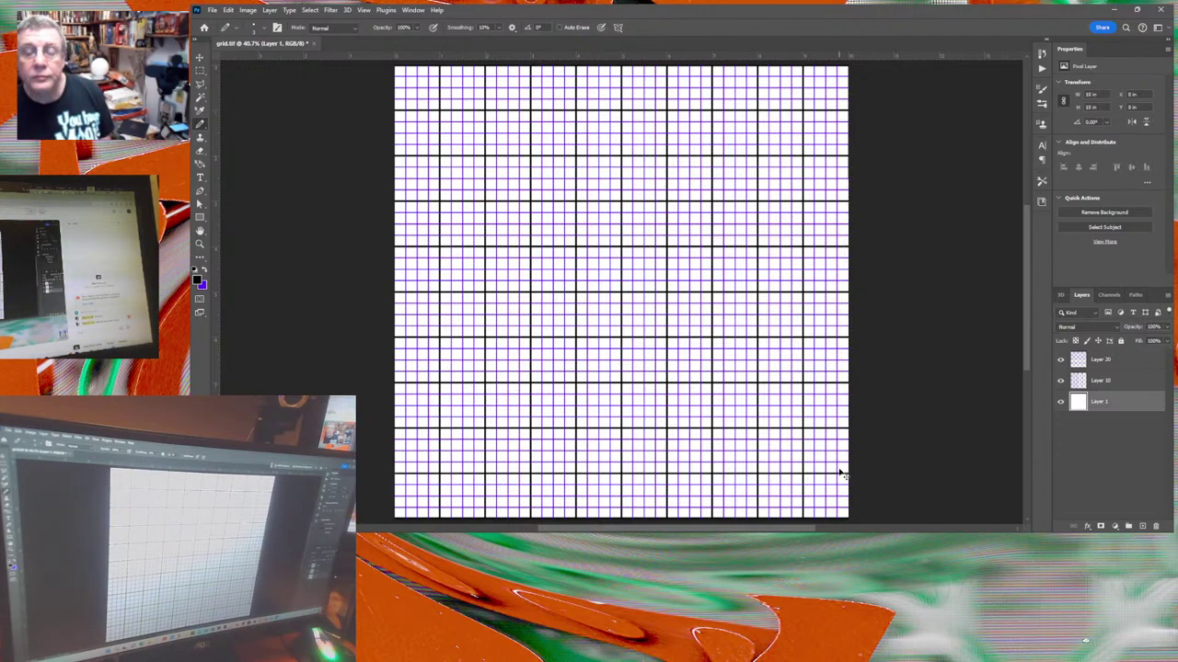
pyautogui.click(1060, 380)
pyautogui.click(1061, 360)
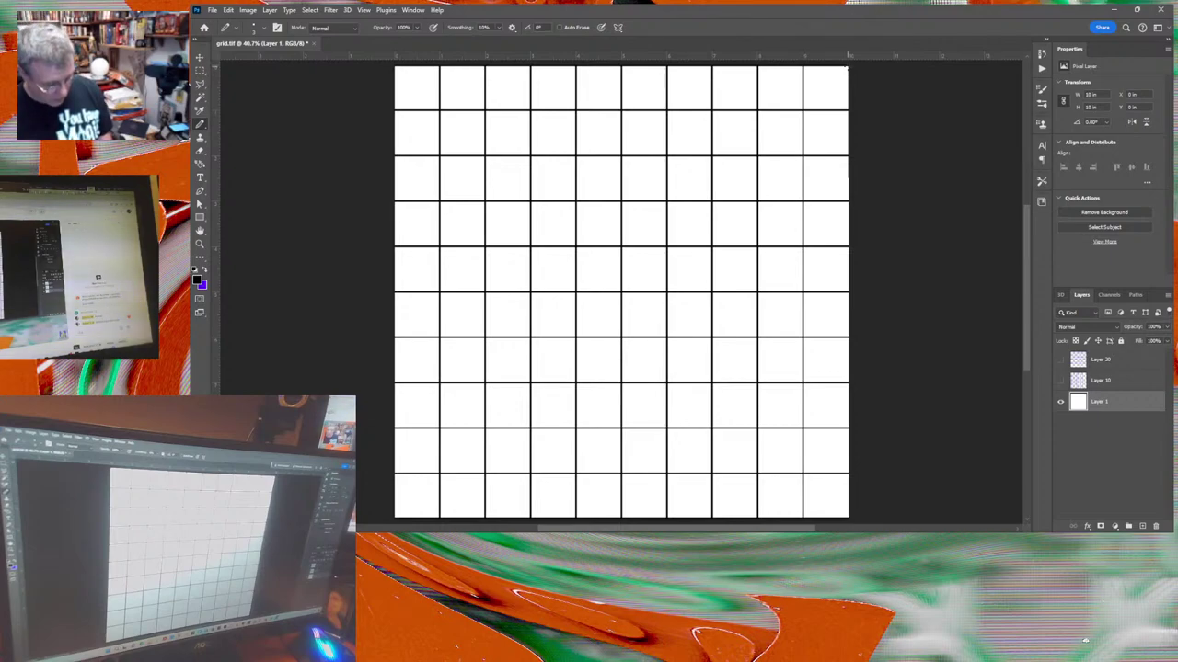
pyautogui.moveTo(847, 69)
pyautogui.mouseDown()
pyautogui.moveTo(820, 512)
pyautogui.moveTo(847, 517)
pyautogui.mouseUp()
pyautogui.scroll(-1, 848, 515)
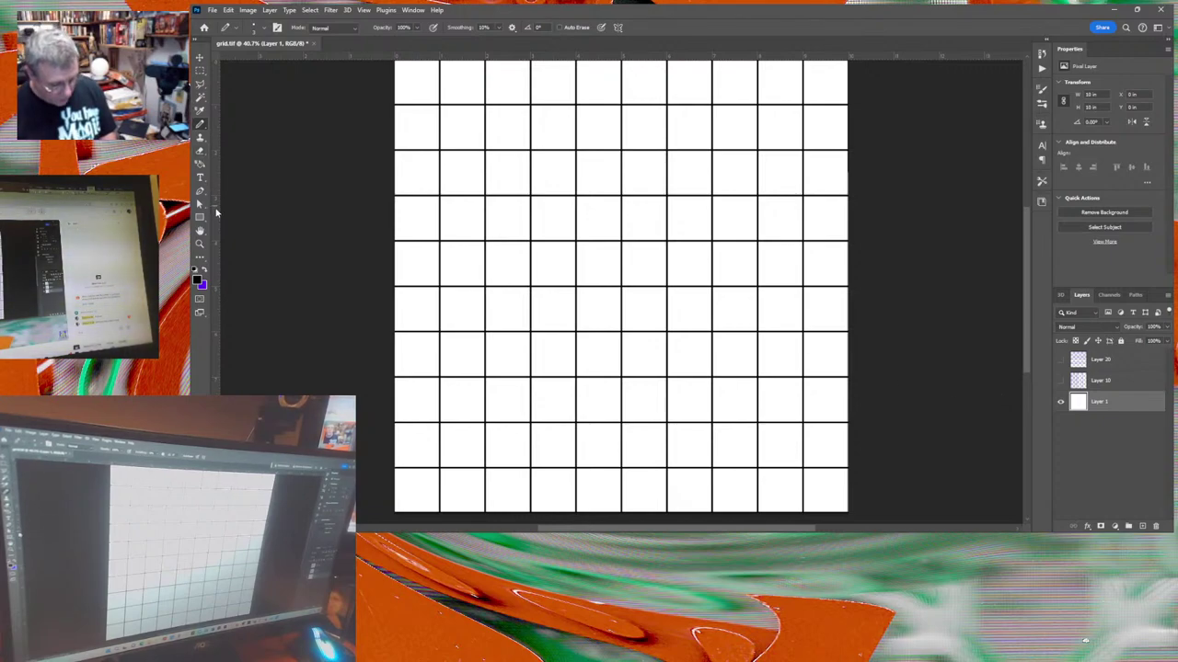
# Select all the black grid lines with the Magic Wand and show Layers 10 and 20 again.
pyautogui.press('w')
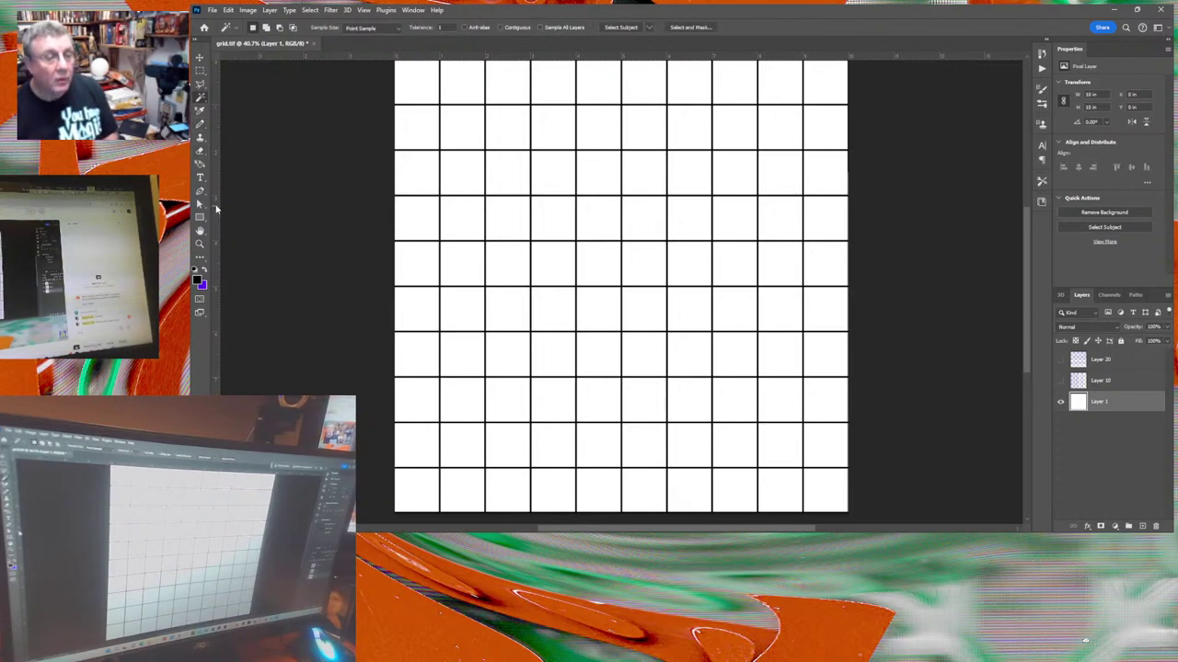
pyautogui.click(439, 153)
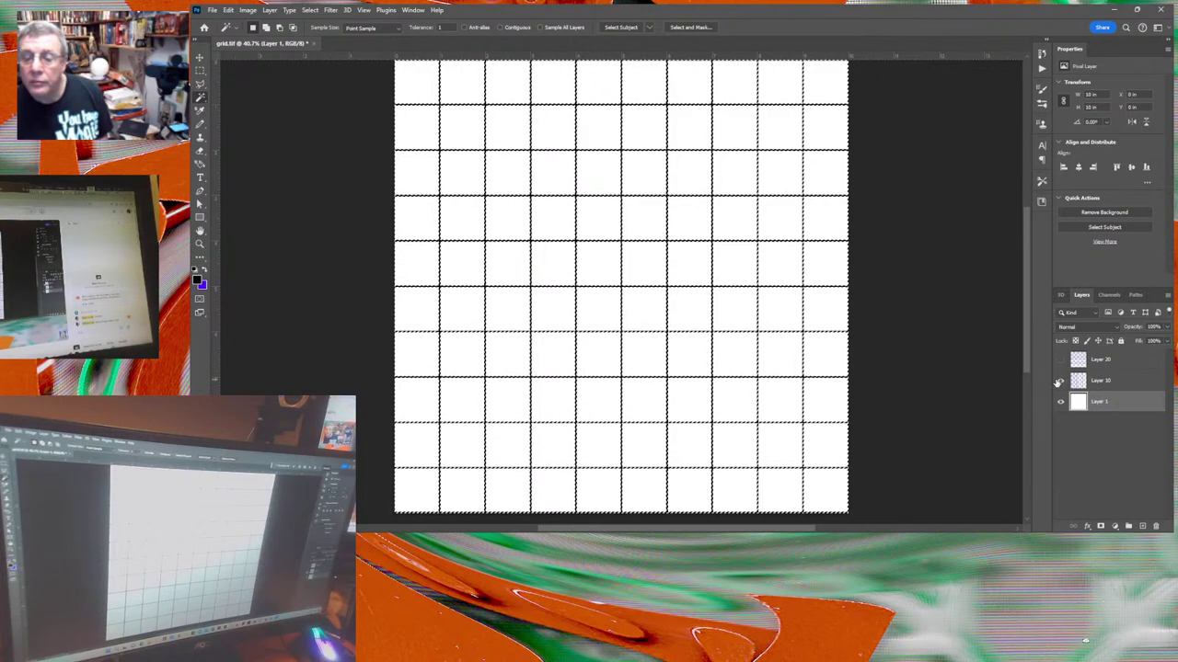
pyautogui.click(1060, 380)
pyautogui.click(1060, 360)
# Add Layer 21 above Layer 20, then a Layer 22 masked by the grid-line selection with its mask filled black.
pyautogui.click(1141, 359)
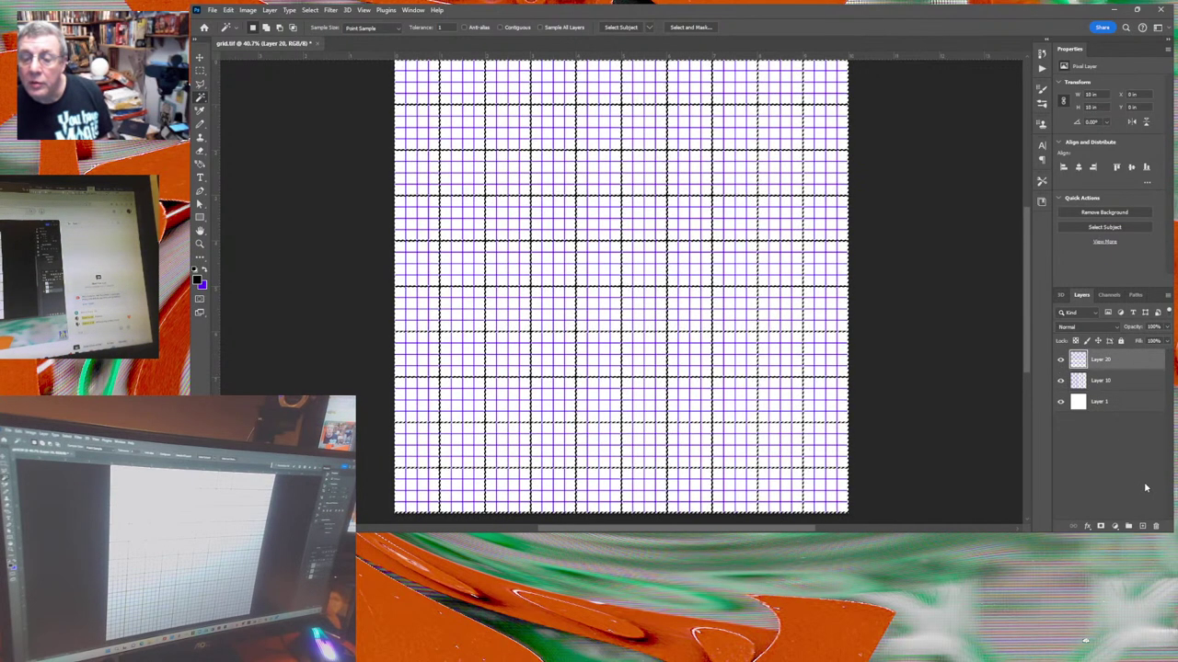
pyautogui.click(1142, 527)
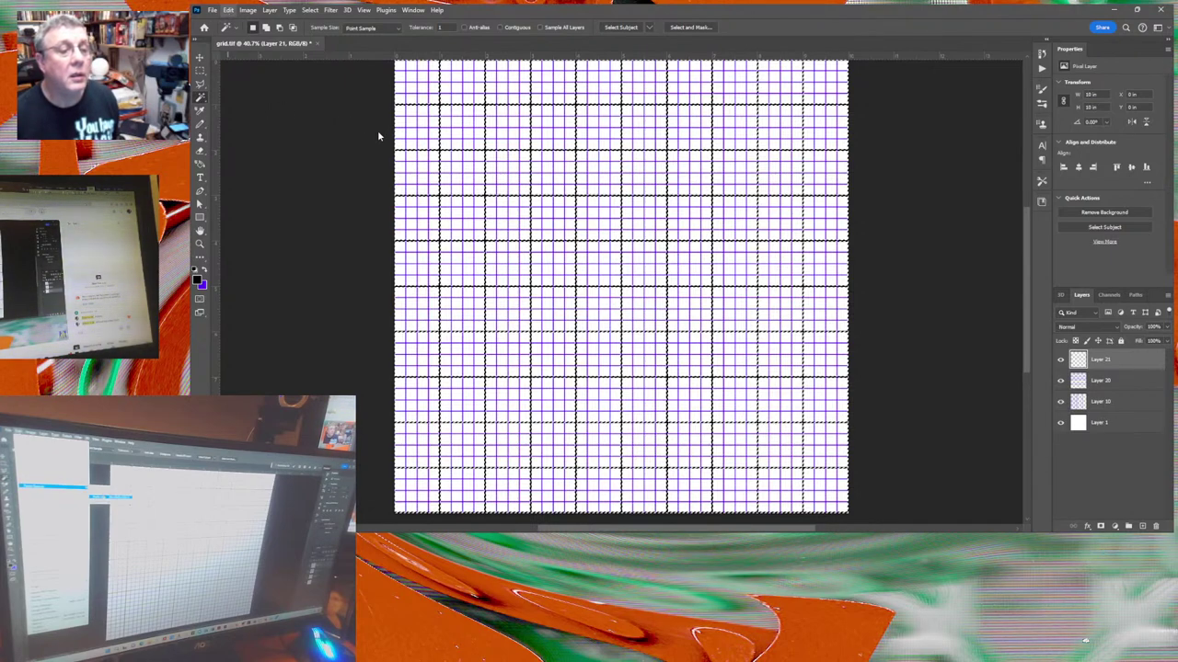
pyautogui.hotkey('ctrl', 'j')
pyautogui.hotkey('ctrl', 'i')
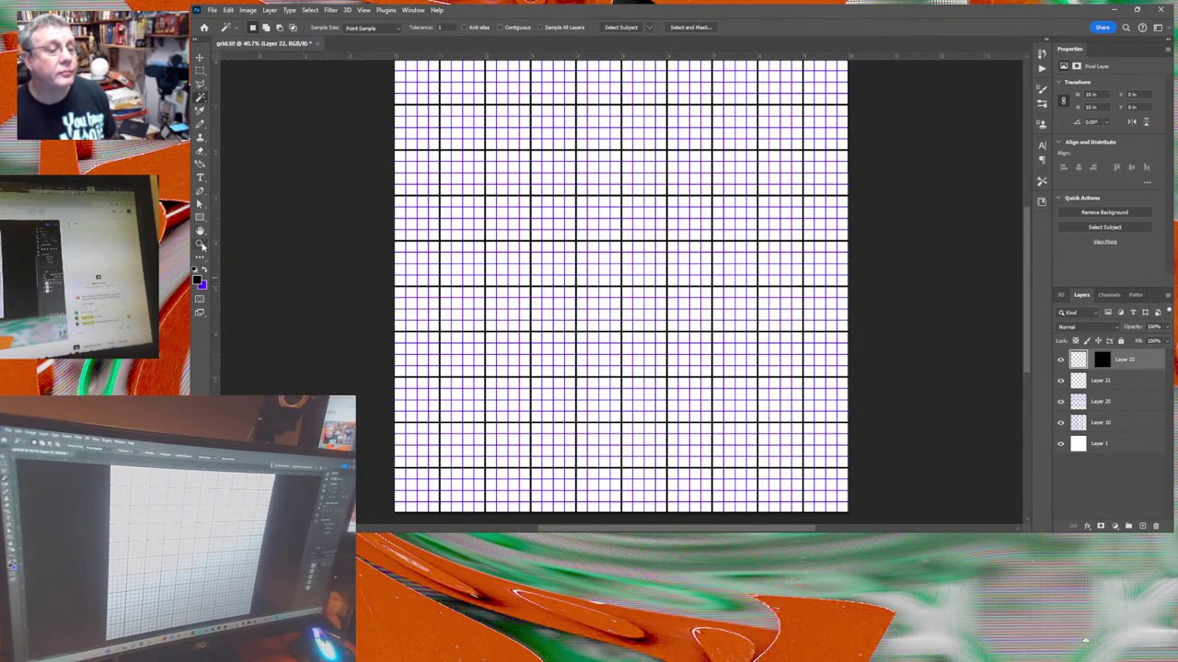
# Compare the grid with Layer 22 toggled off and on, then drag empty Layer 21 to the trash.
pyautogui.click(200, 243)
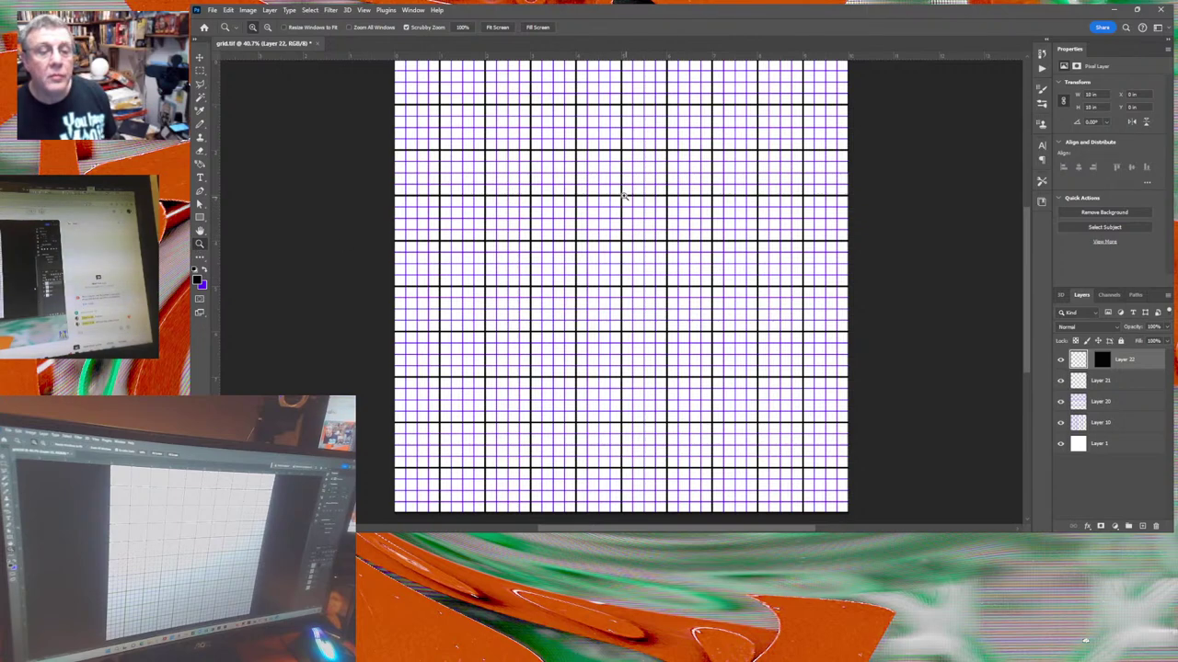
pyautogui.moveTo(622, 182); pyautogui.dragTo(620, 177)
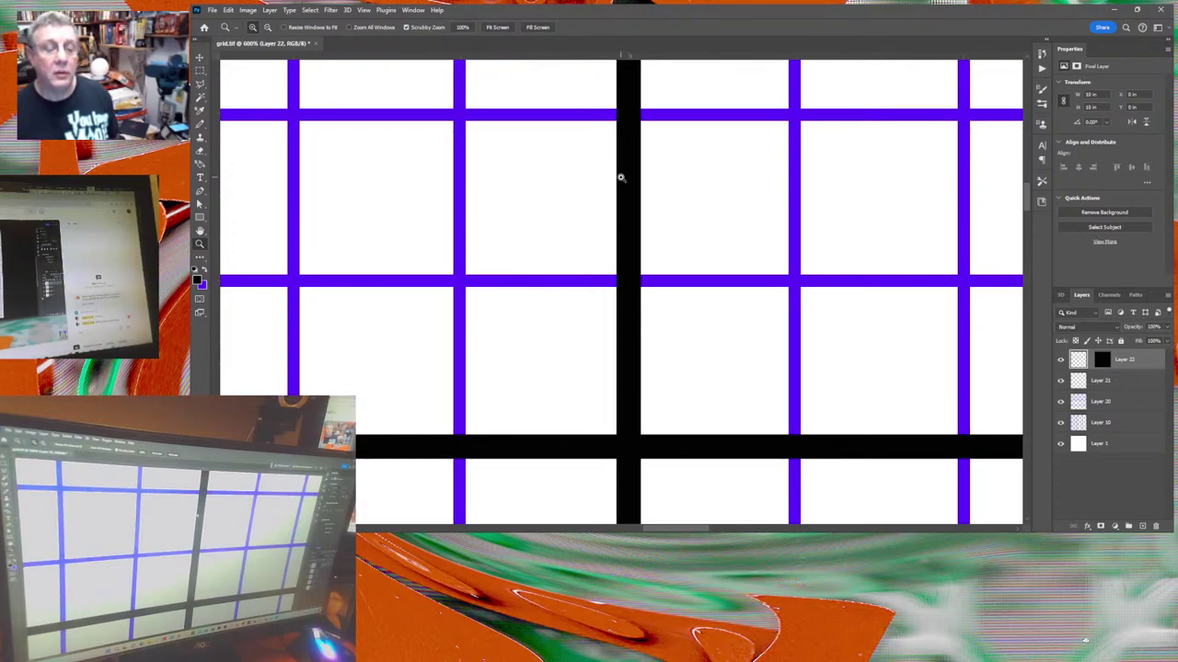
pyautogui.hotkey('ctrl', '0')
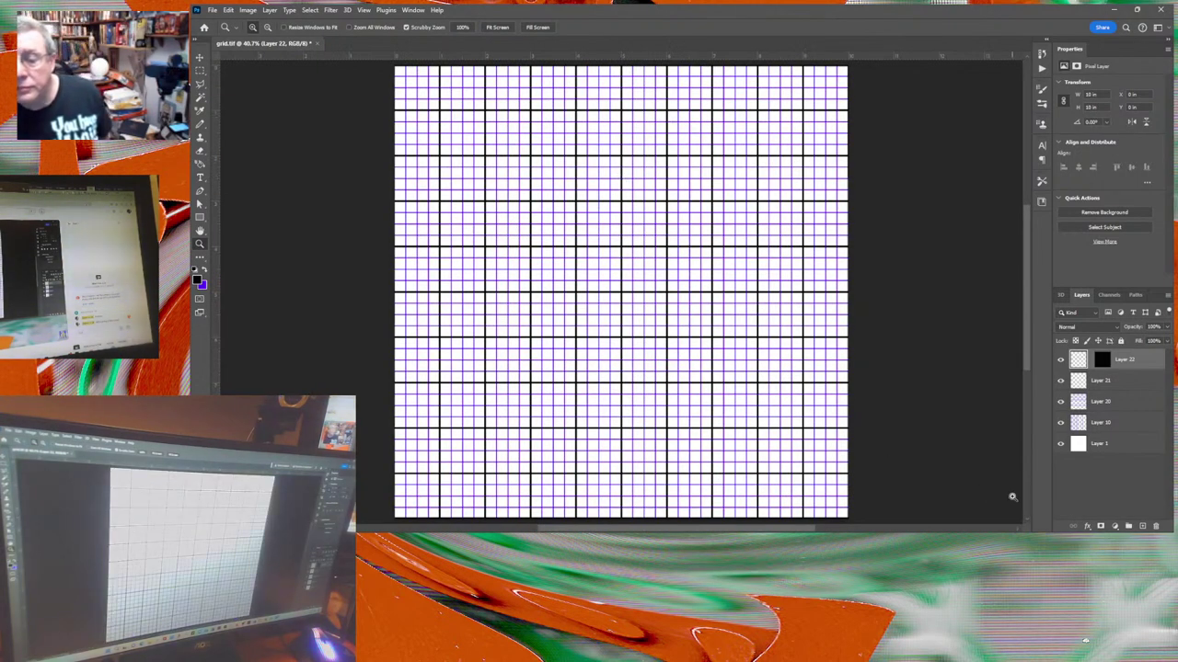
pyautogui.click(1059, 361)
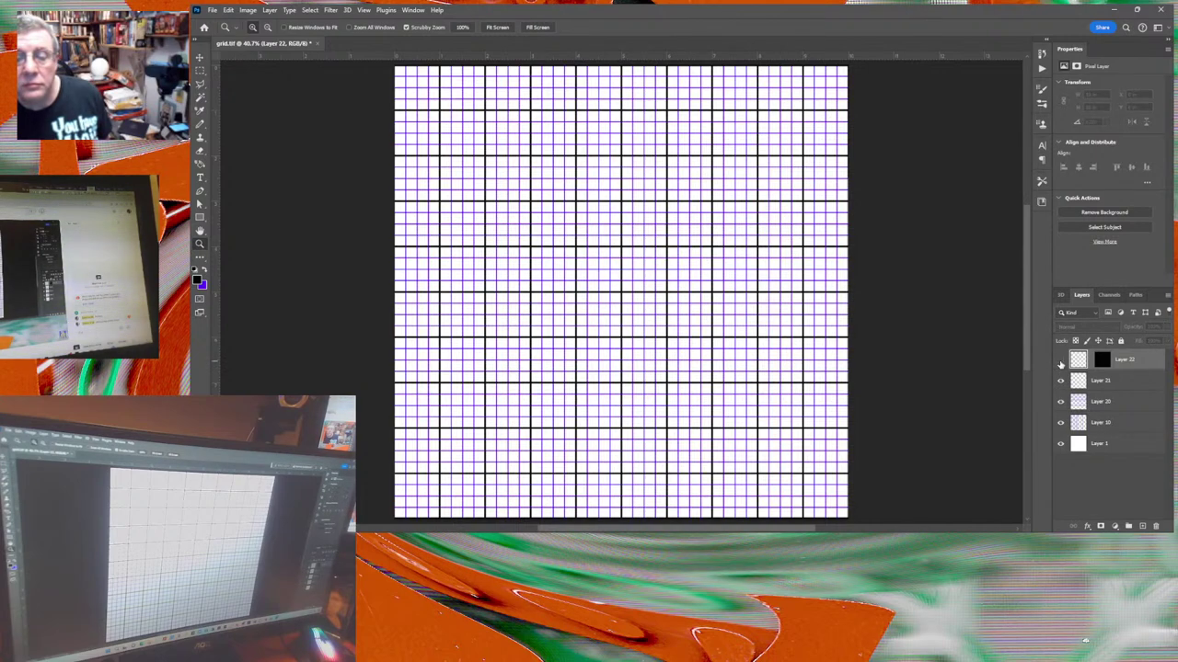
pyautogui.click(1060, 361)
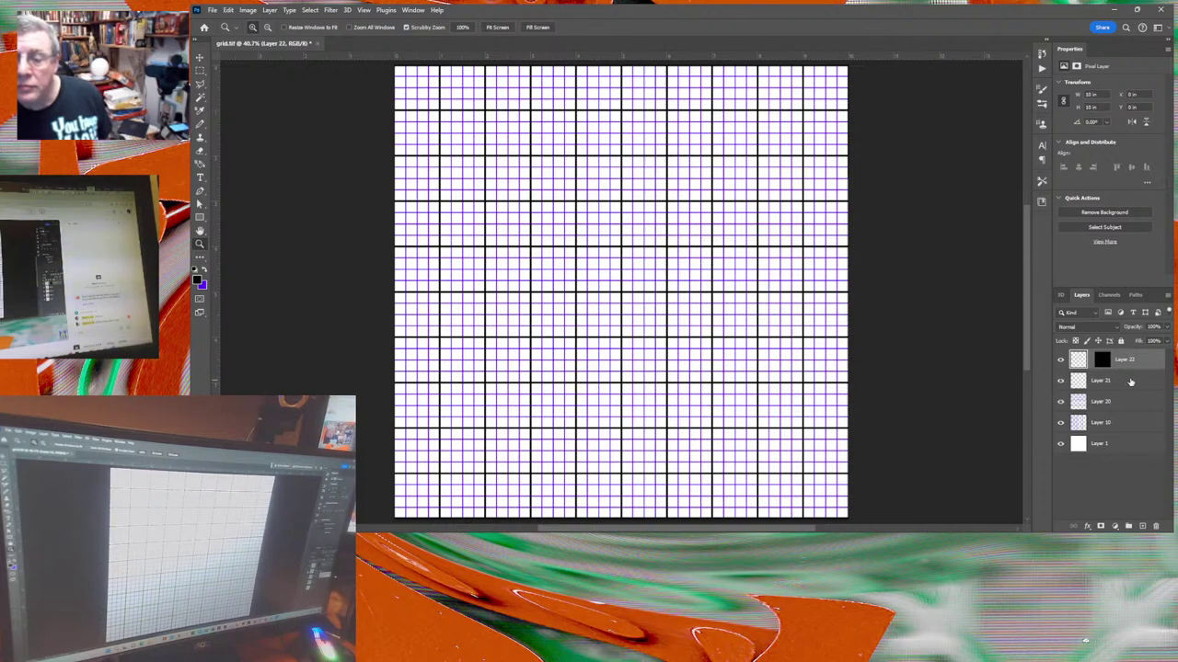
pyautogui.moveTo(1120, 386); pyautogui.dragTo(1157, 526)
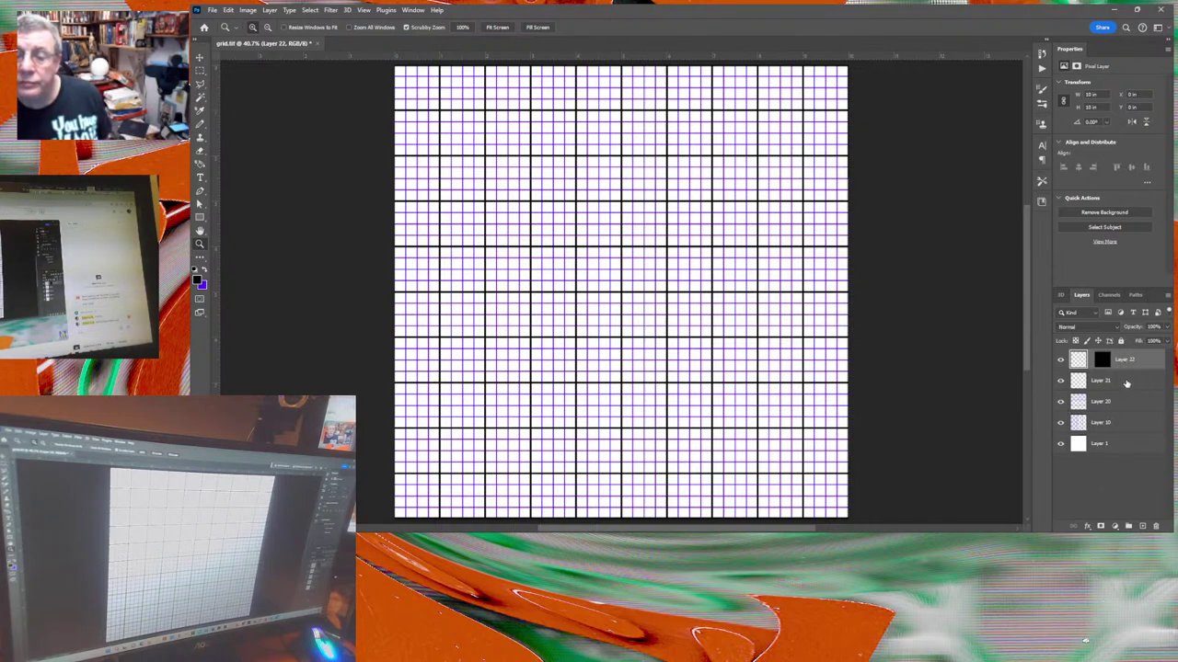
pyautogui.moveTo(1126, 383); pyautogui.dragTo(1158, 527)
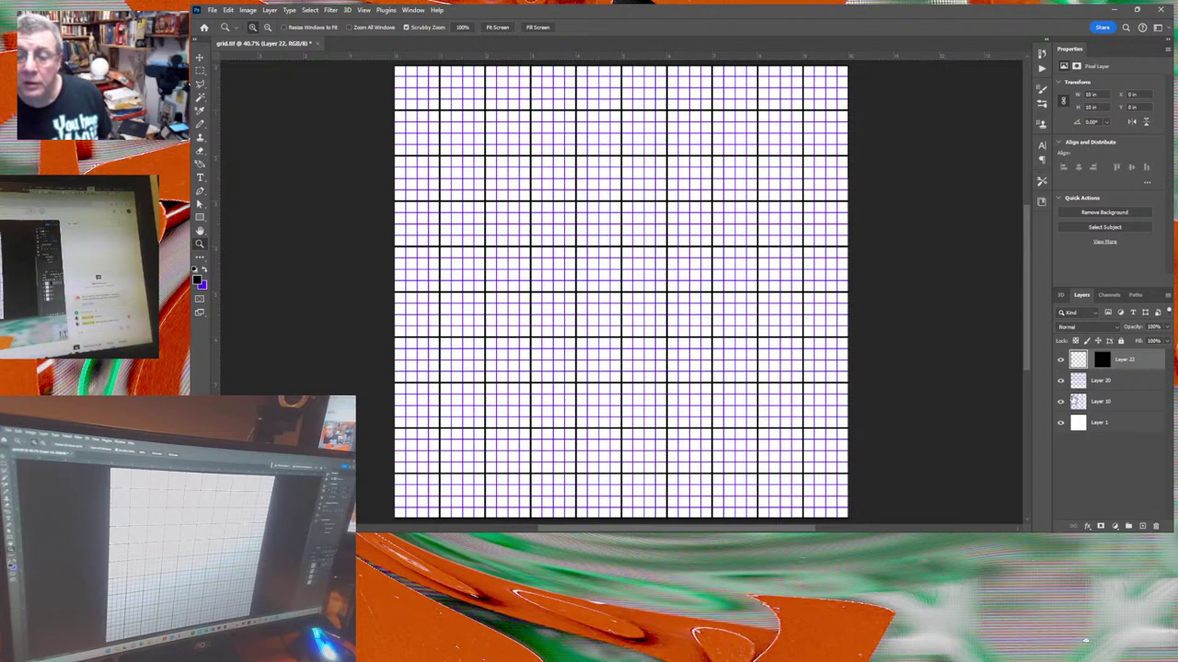
# Hide Layers 10, 20 and 22 so only Layer 1's black grid shows.
pyautogui.click(1060, 401)
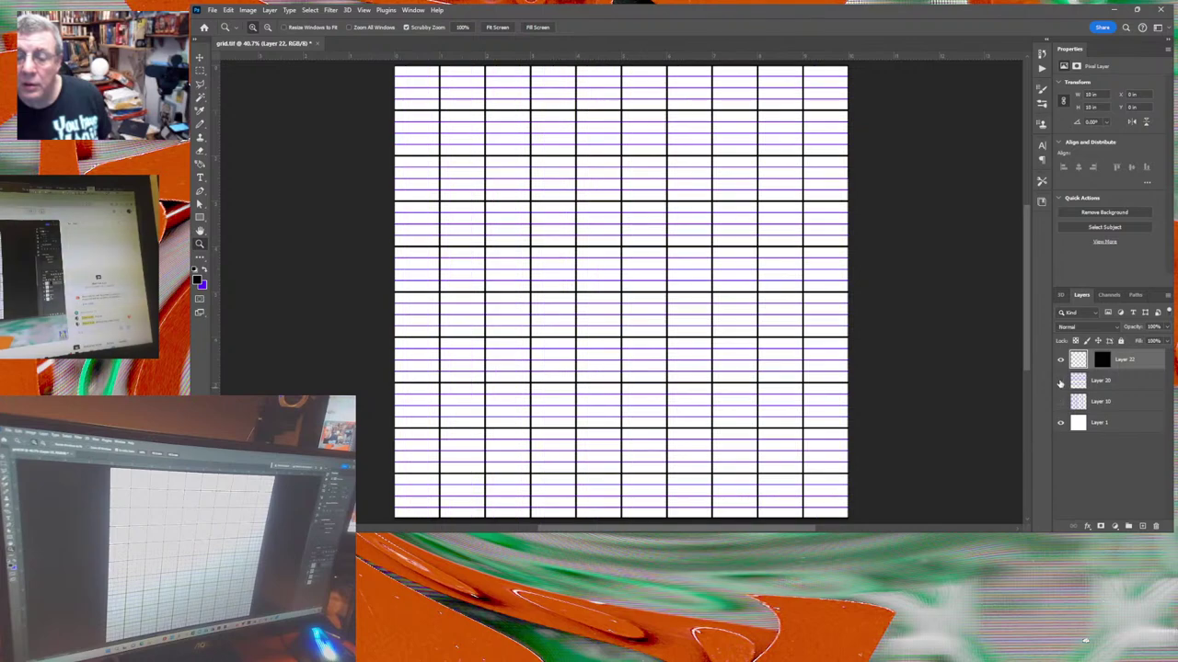
pyautogui.click(1060, 381)
pyautogui.click(1060, 361)
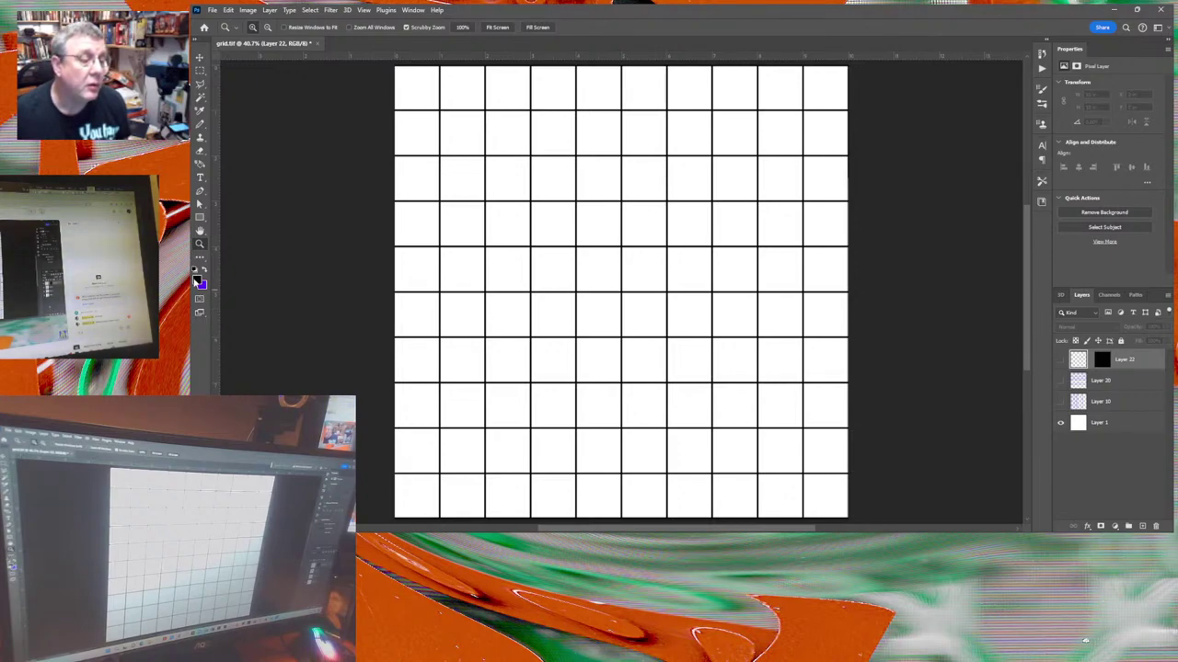
# Set the foreground colour to bright green and select the entire canvas.
pyautogui.press('i')
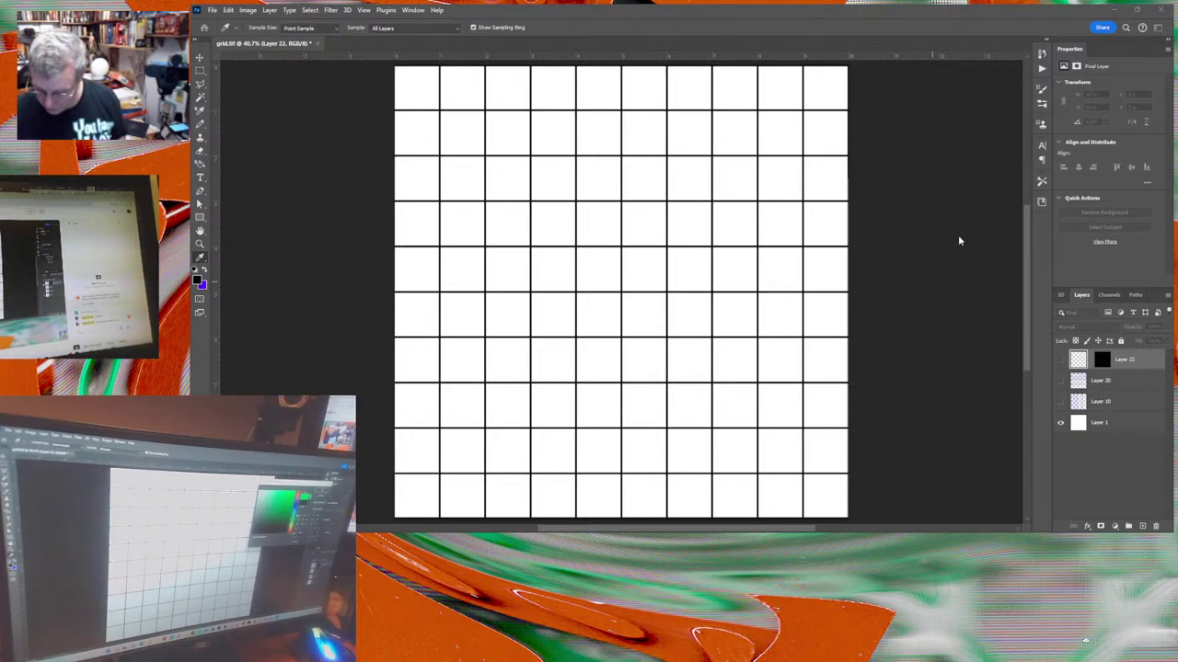
pyautogui.press('z')
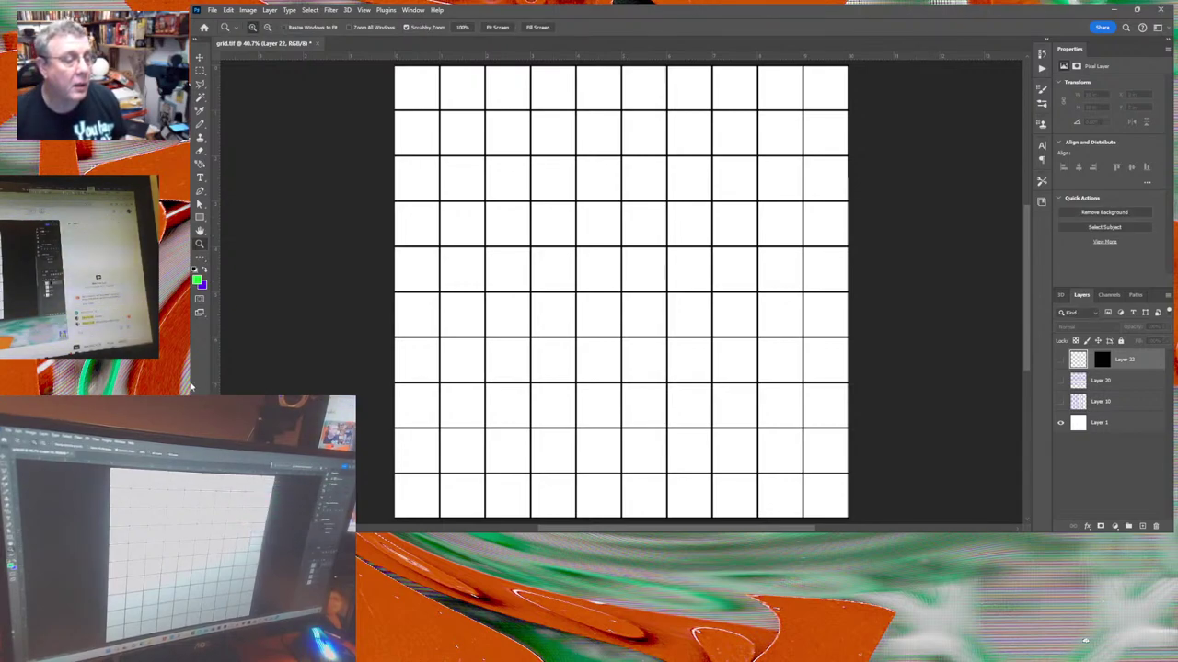
pyautogui.click(199, 284)
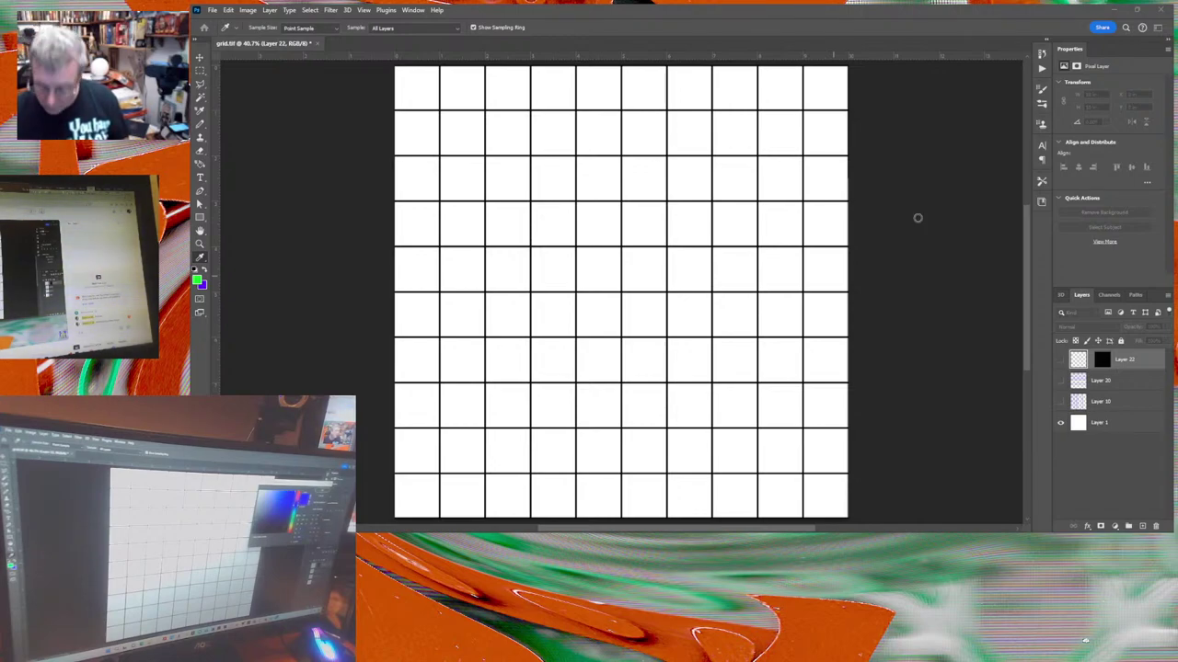
pyautogui.press('z')
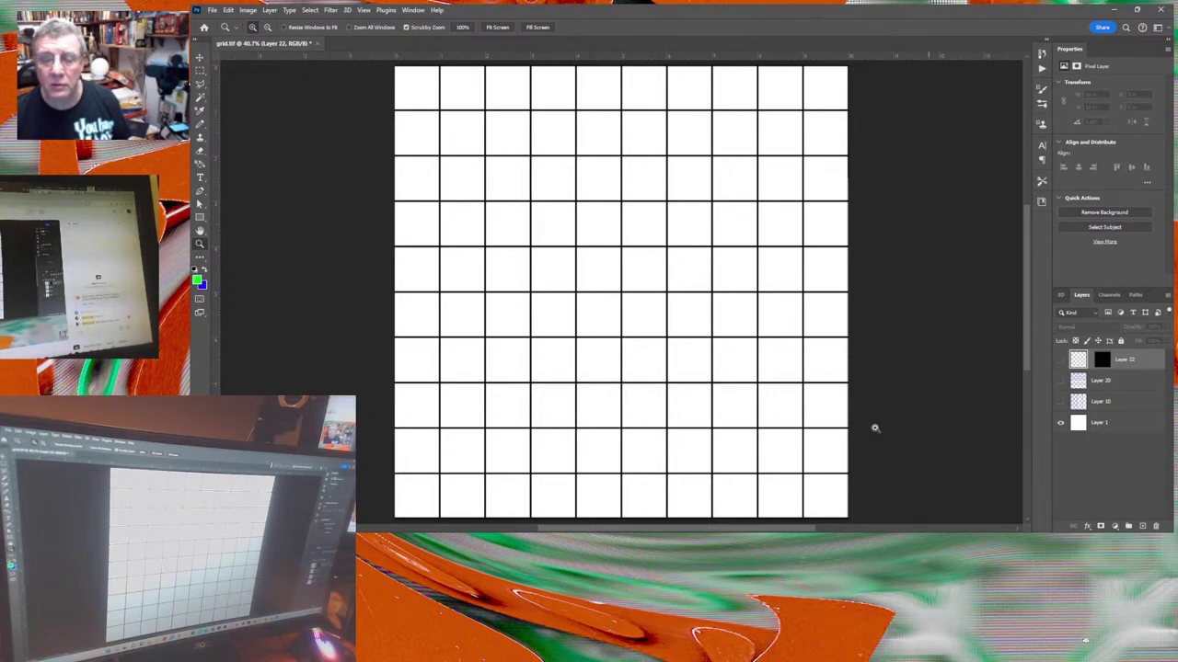
pyautogui.hotkey('ctrl', 'a')
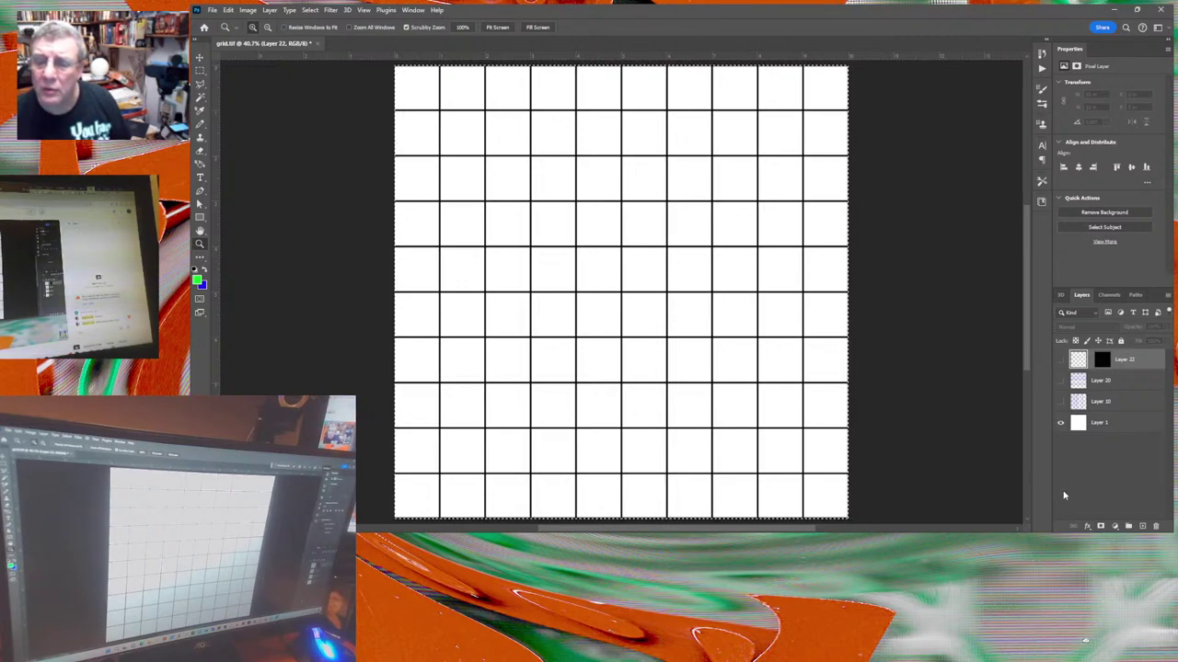
# Add a new layer above Layer 1, render Clouds, swap colours, re-render Clouds, and deselect.
pyautogui.click(1104, 422)
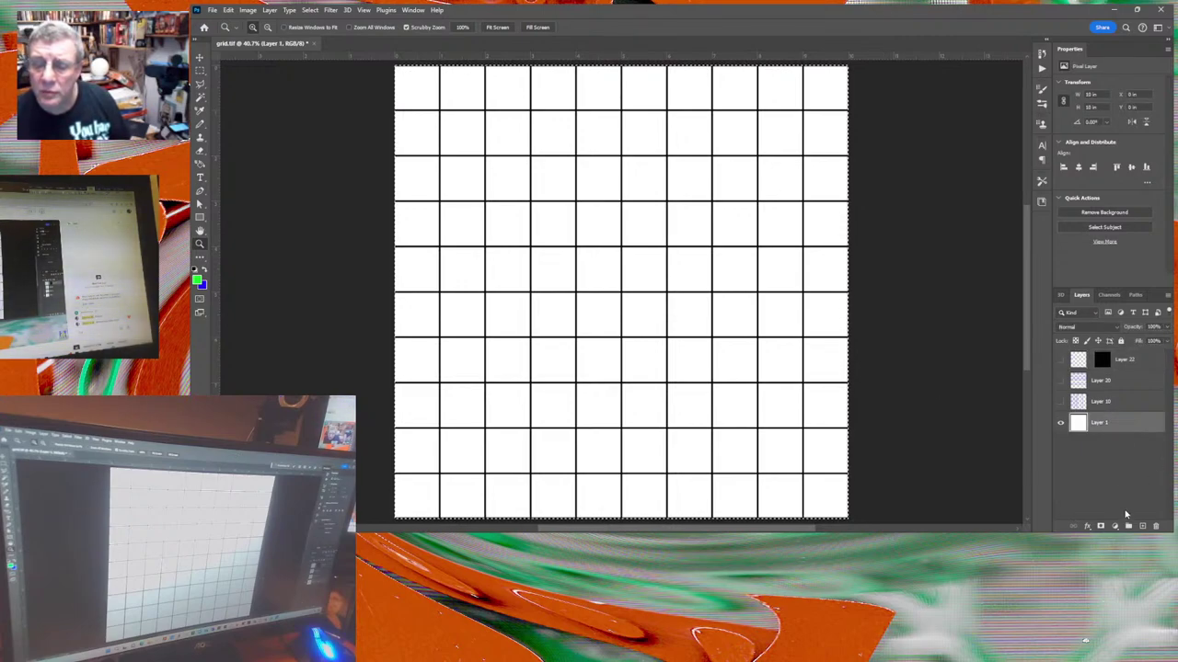
pyautogui.click(1144, 527)
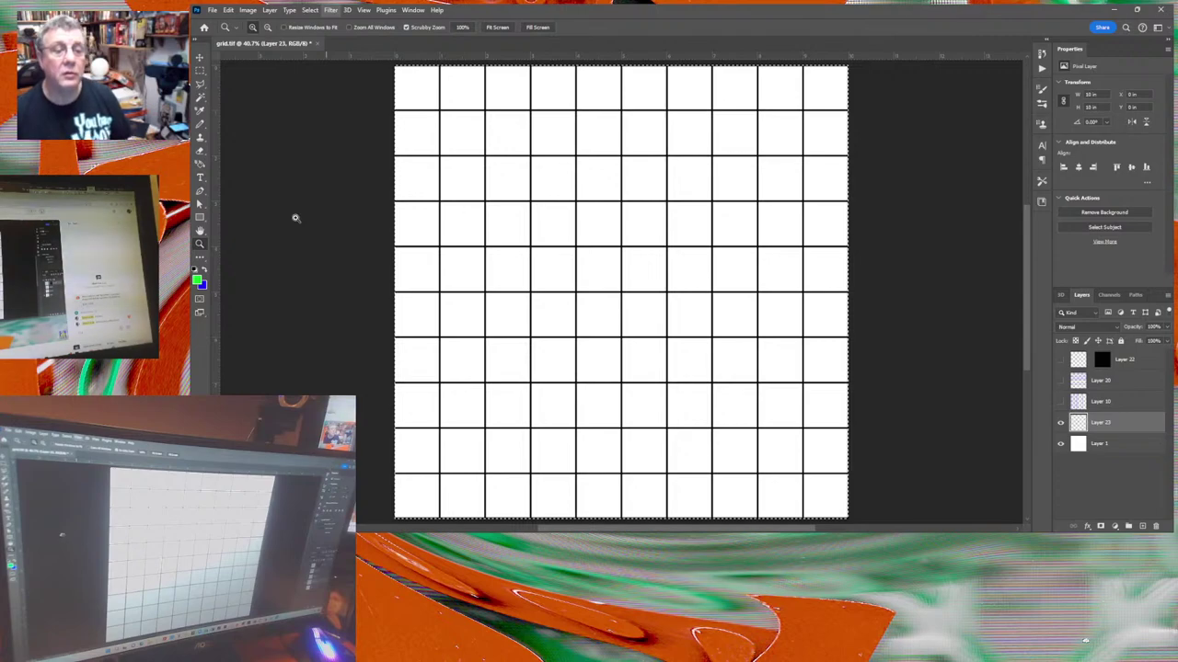
pyautogui.hotkey('ctrl', 'alt', 'f')
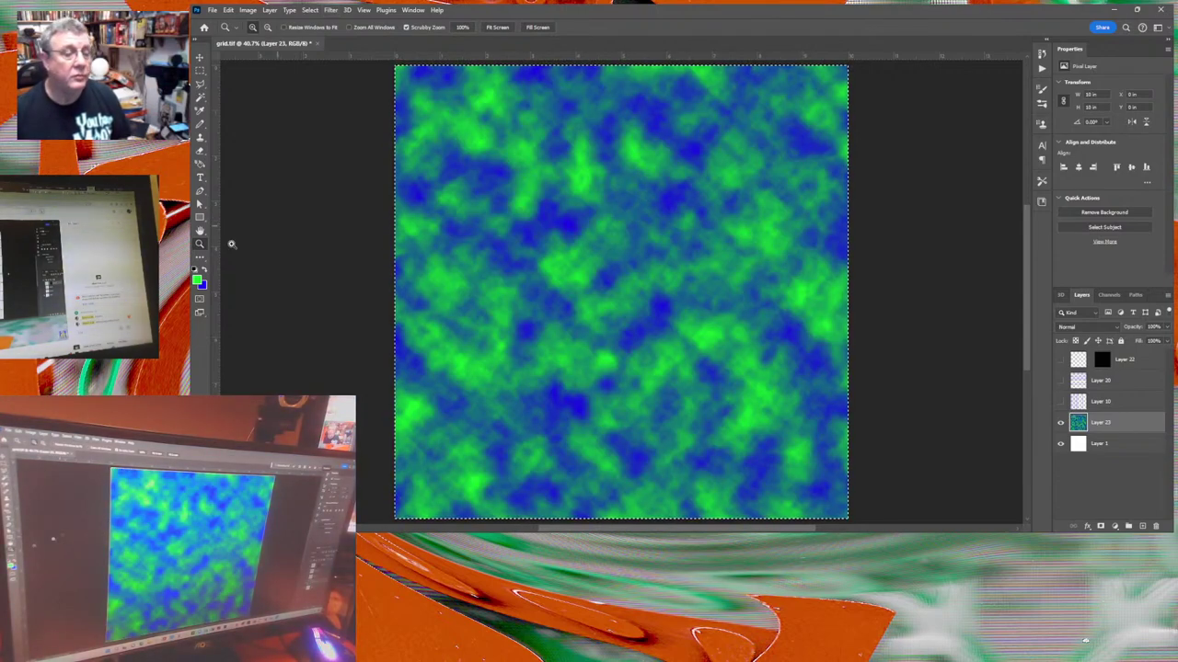
pyautogui.click(203, 272)
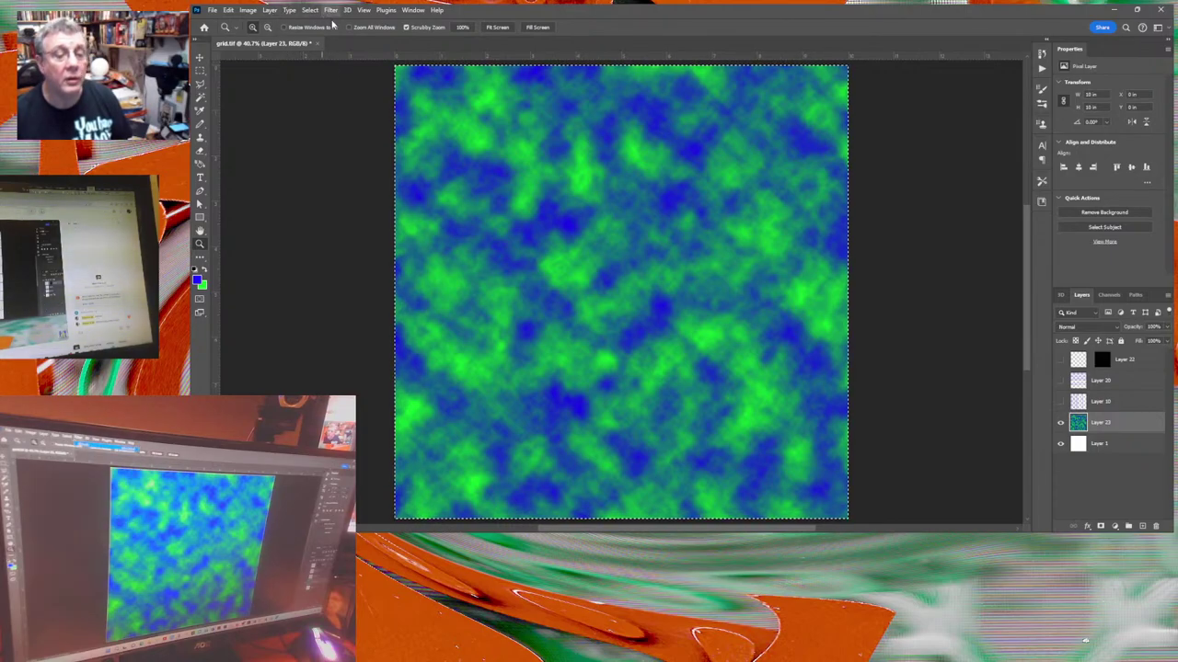
pyautogui.hotkey('ctrl', 'alt', 'f')
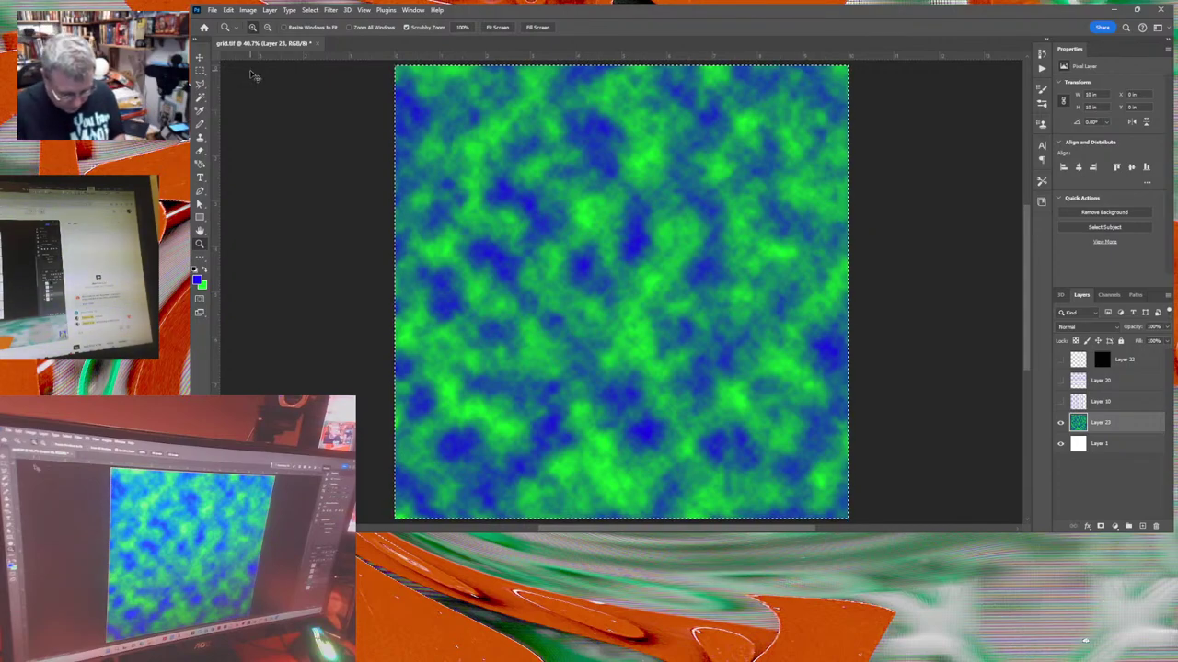
pyautogui.hotkey('ctrl', 'd')
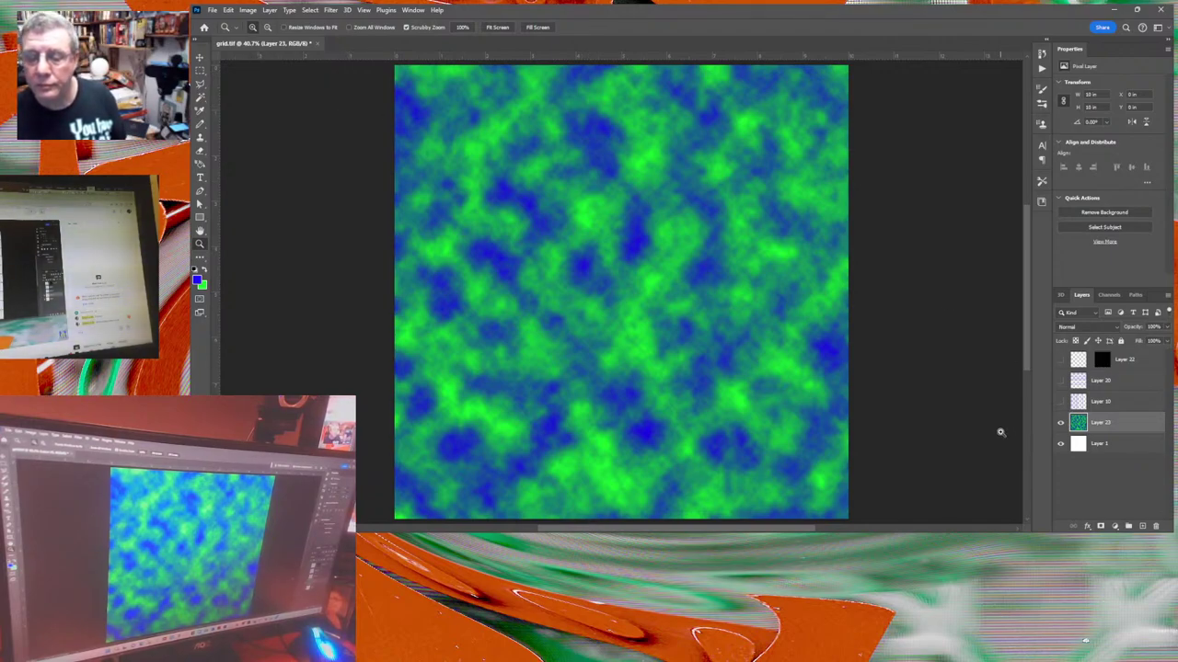
# Show Layers 10, 20 and 22 over the clouds to check the grid, then hide them again.
pyautogui.click(1060, 402)
pyautogui.click(1060, 381)
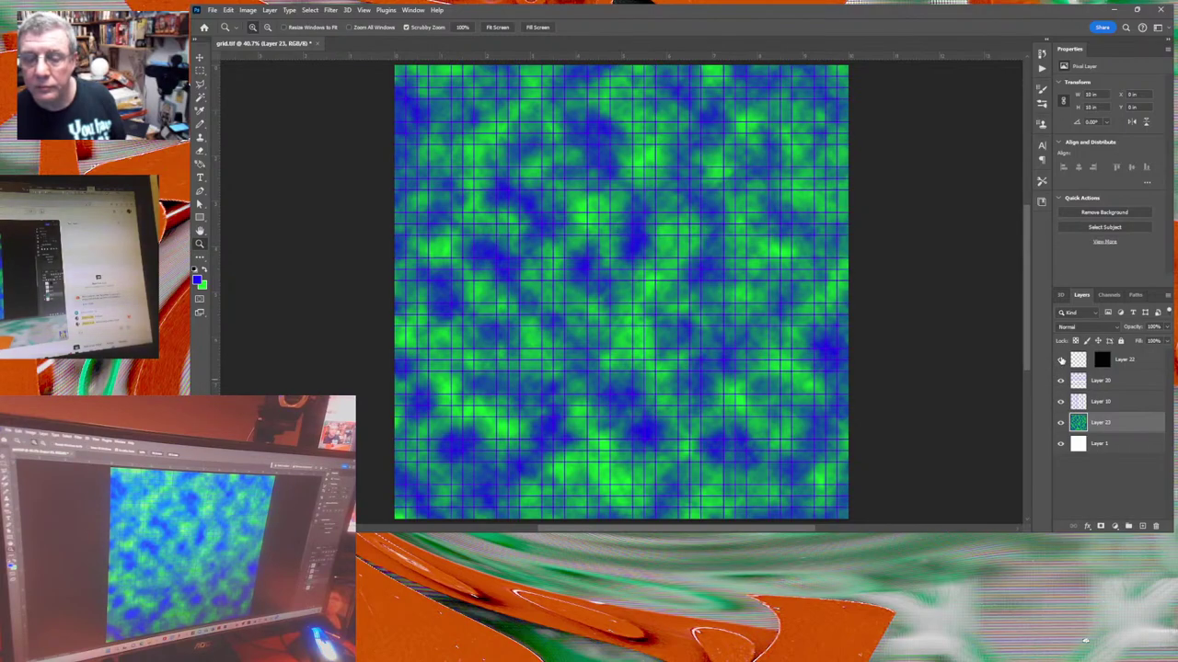
pyautogui.click(1061, 360)
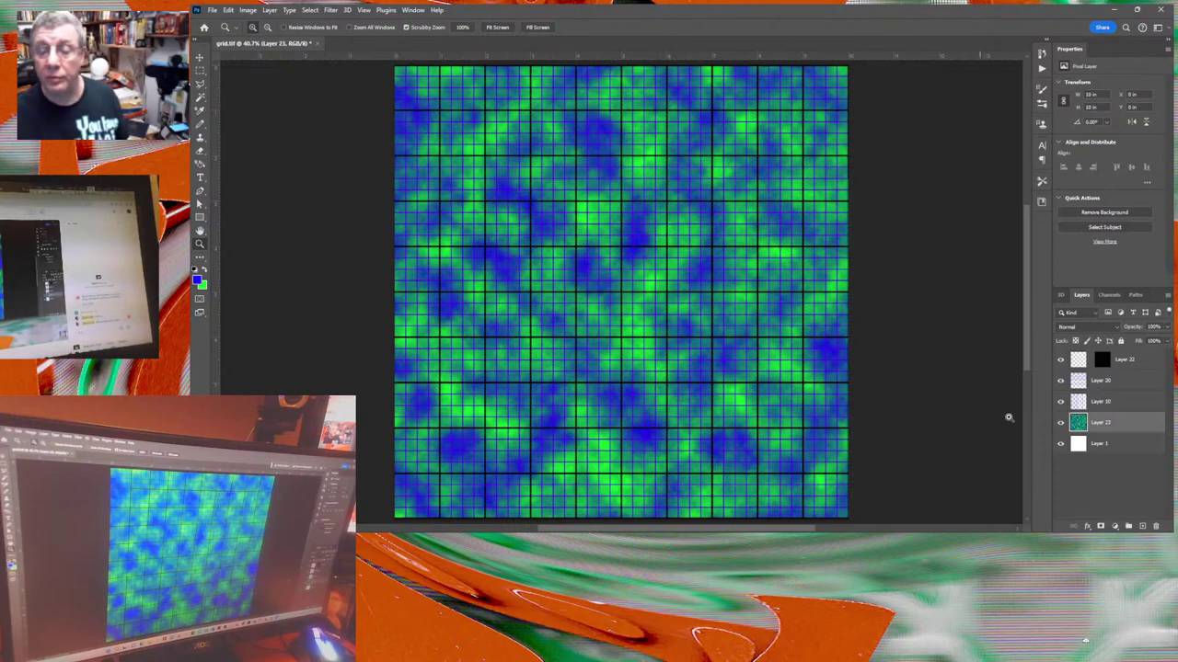
pyautogui.click(1061, 402)
pyautogui.click(1061, 380)
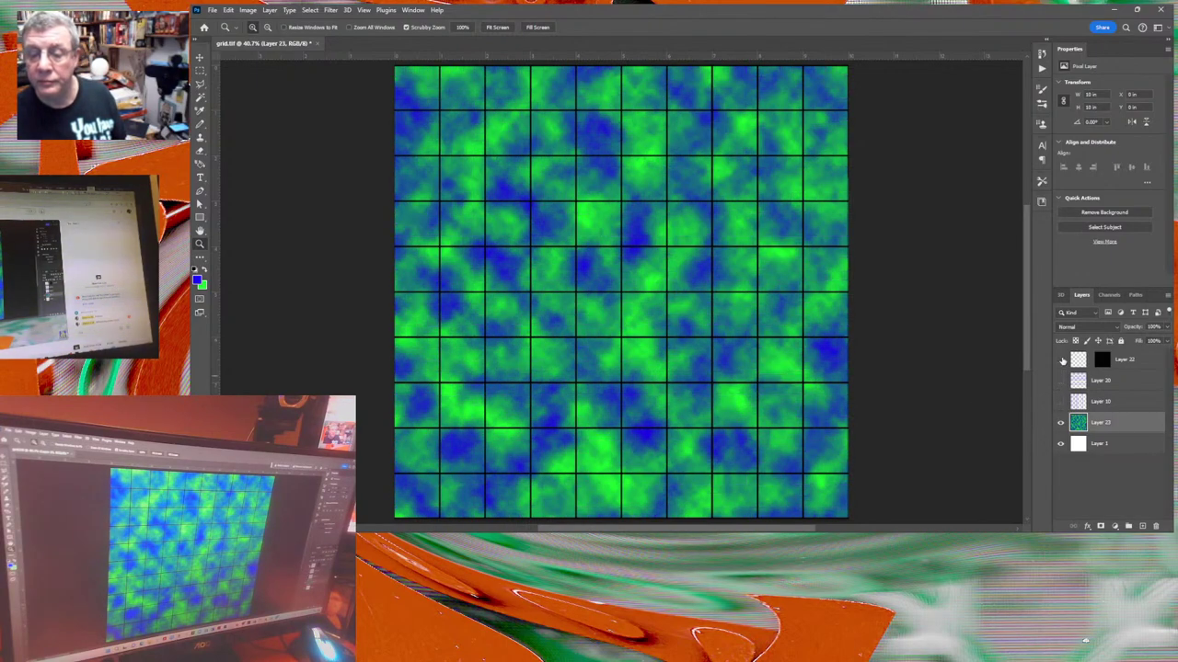
pyautogui.click(1061, 359)
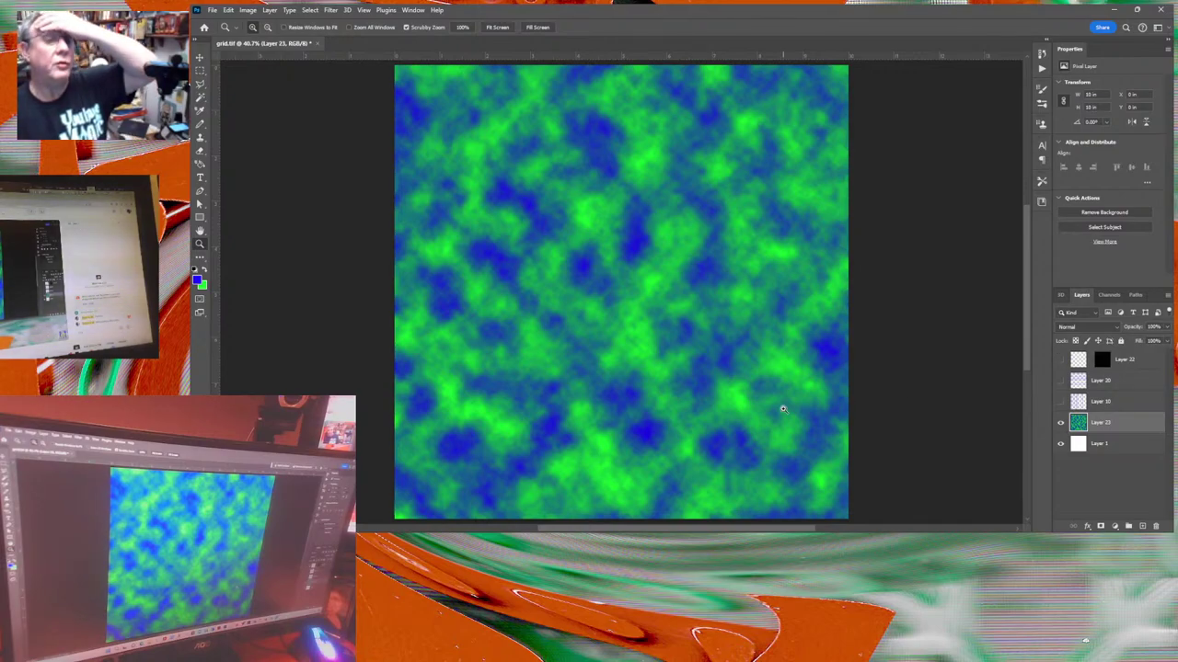
# Try a Magic Wand selection of the blue spots in the clouds texture, then deselect.
pyautogui.click(200, 99)
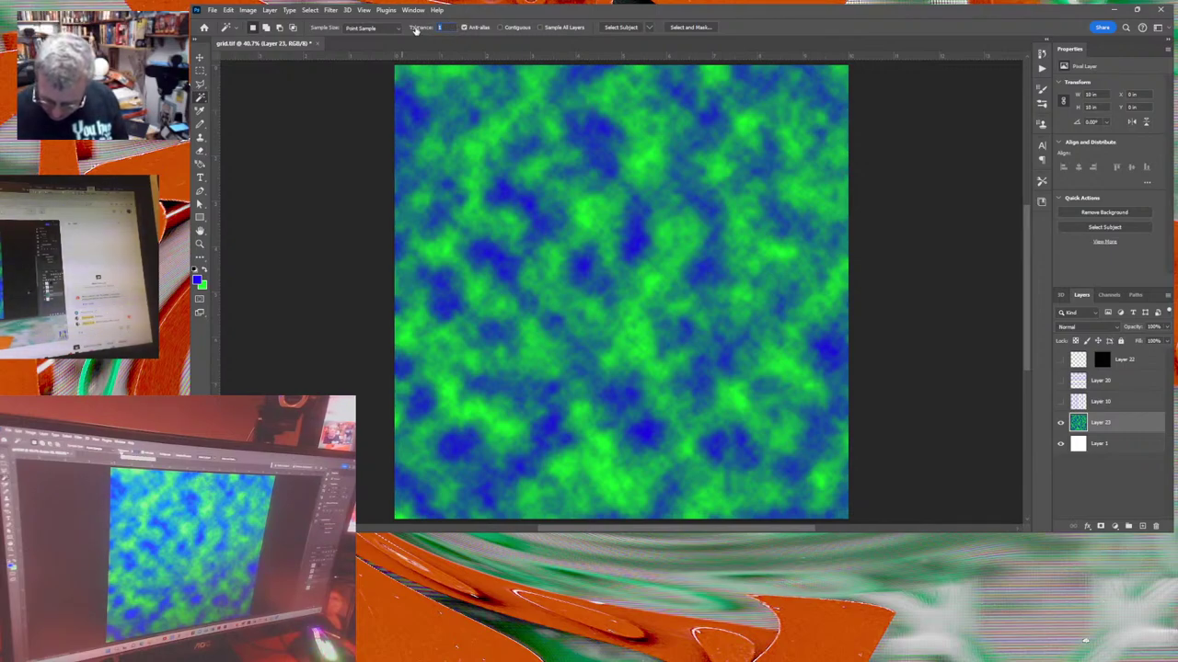
pyautogui.write('10')
pyautogui.write('32')
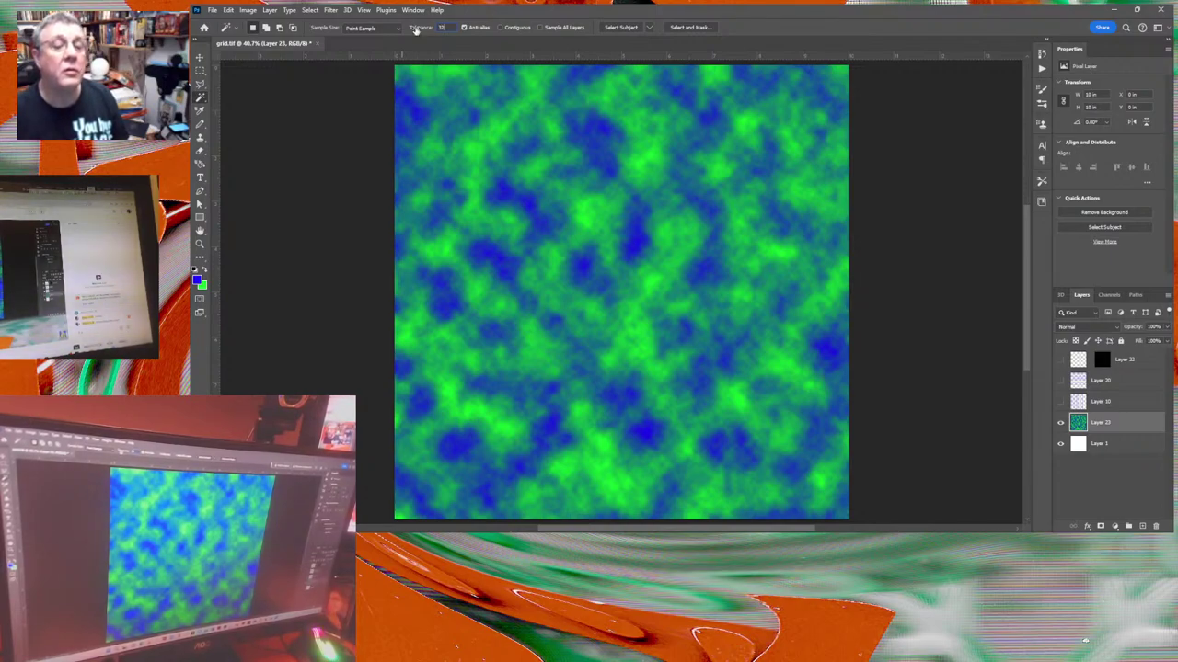
pyautogui.click(639, 244)
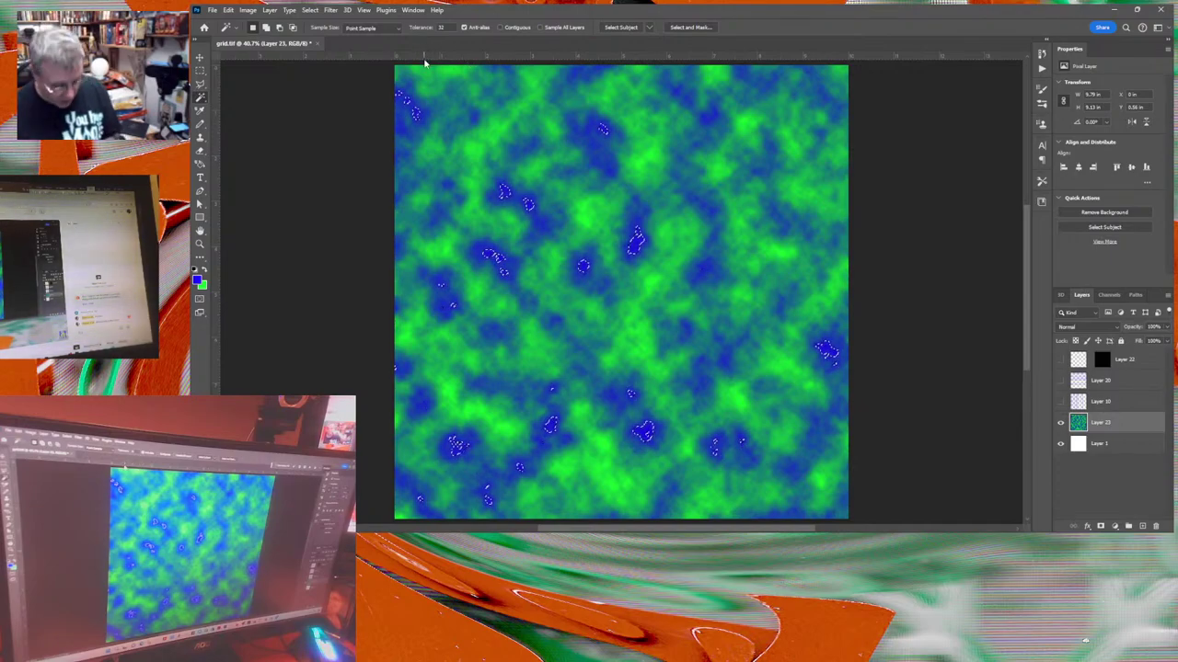
pyautogui.hotkey('ctrl', 'd')
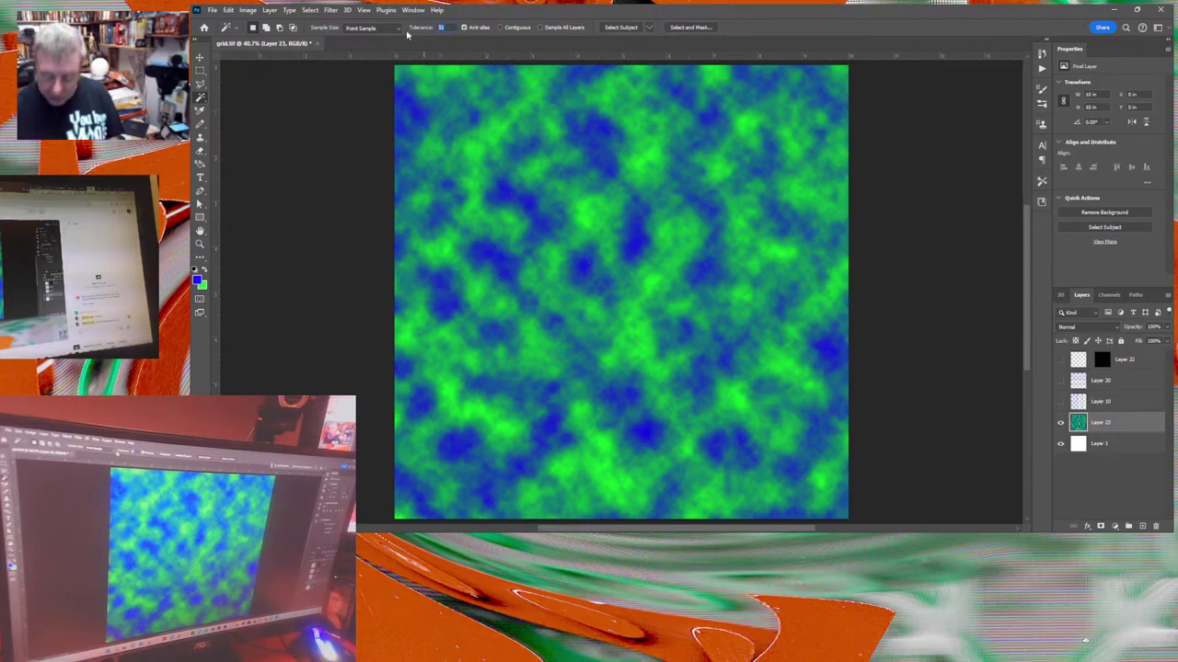
# Reselect the blue areas at tolerance 64, adjust the selection, set tolerance to 50, and deselect.
pyautogui.write('64')
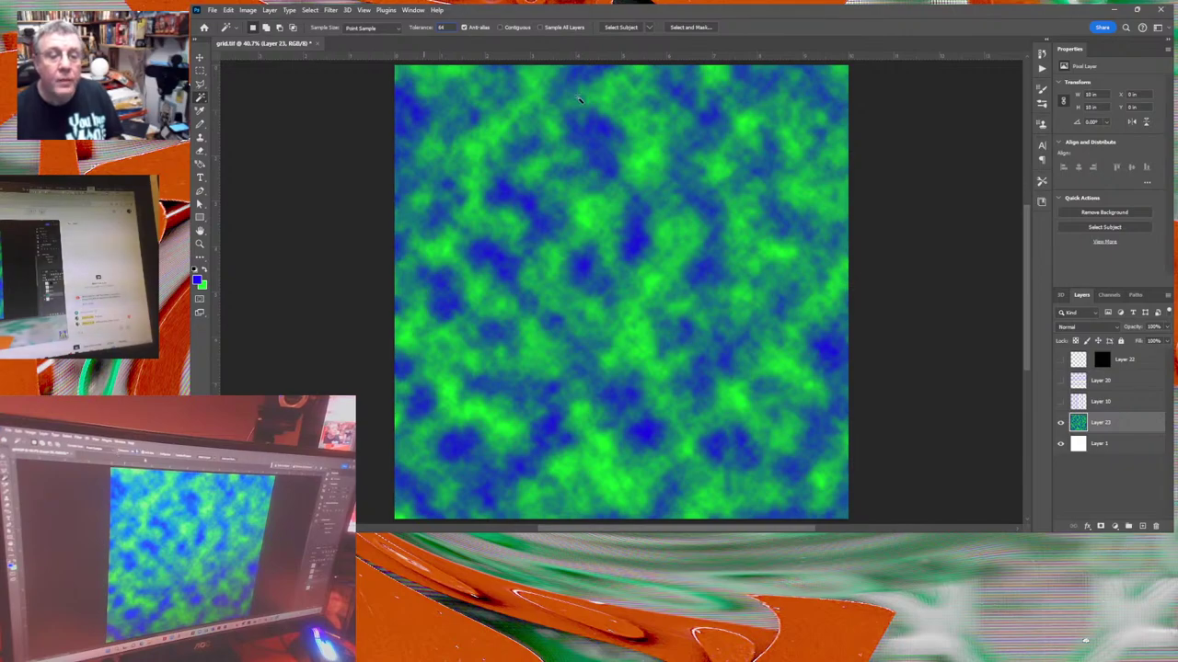
pyautogui.click(635, 246)
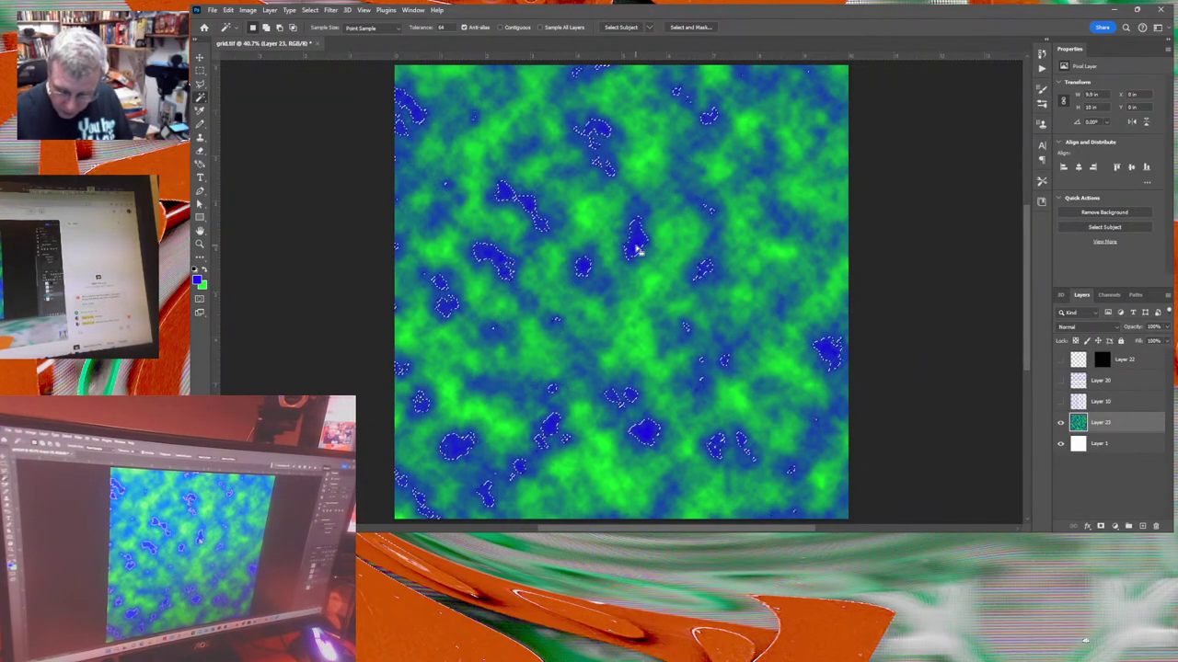
pyautogui.keyDown('alt'); pyautogui.click(637, 247); pyautogui.keyUp('alt')
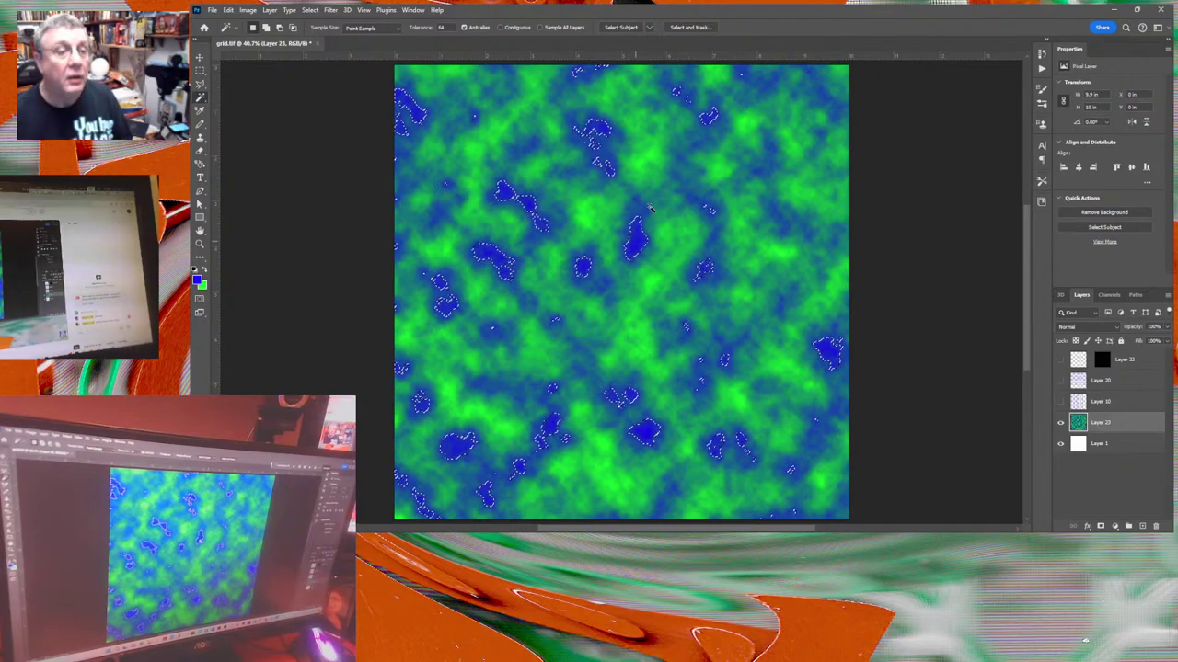
pyautogui.click(442, 26)
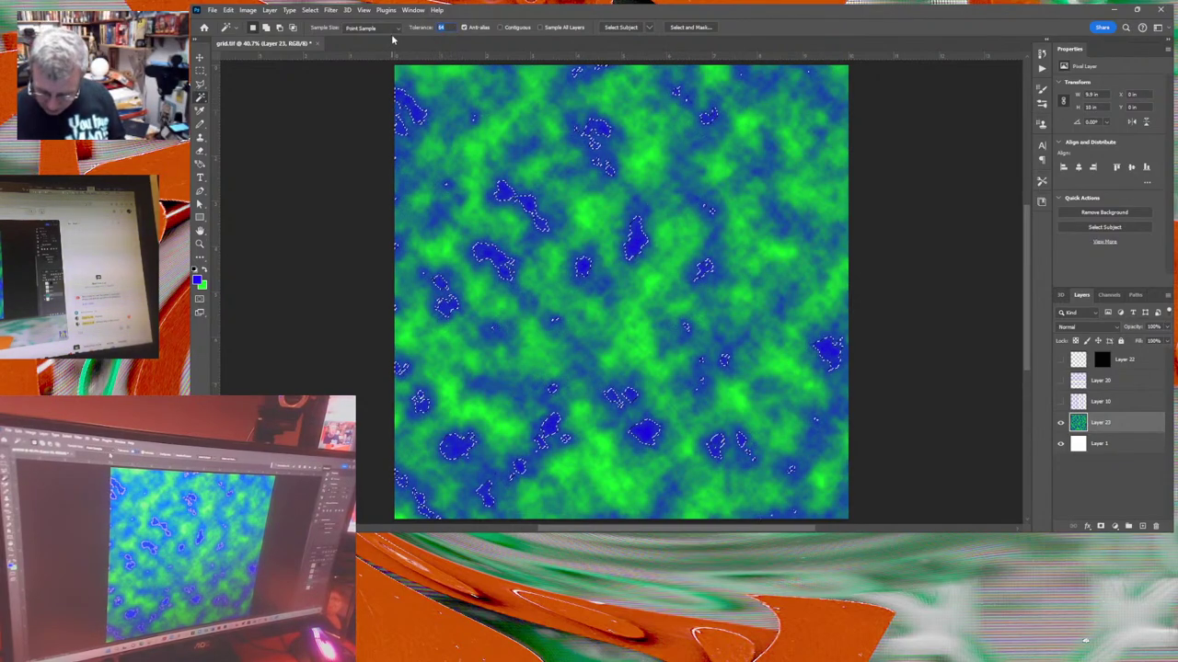
pyautogui.write('50')
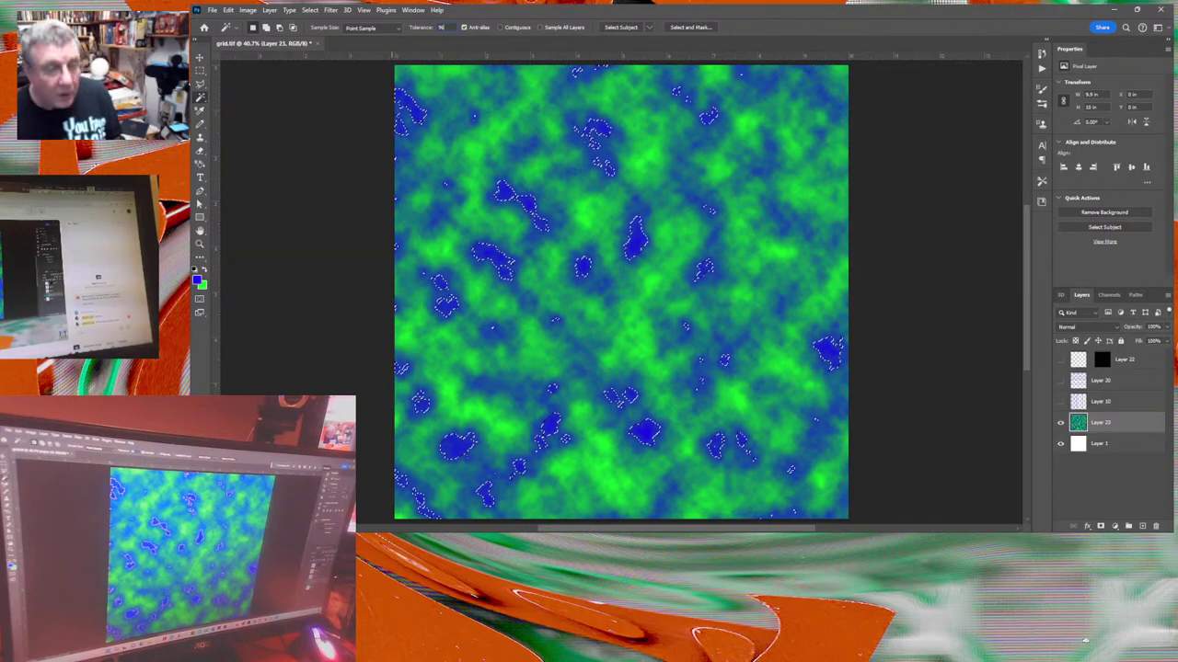
pyautogui.hotkey('ctrl', 'd')
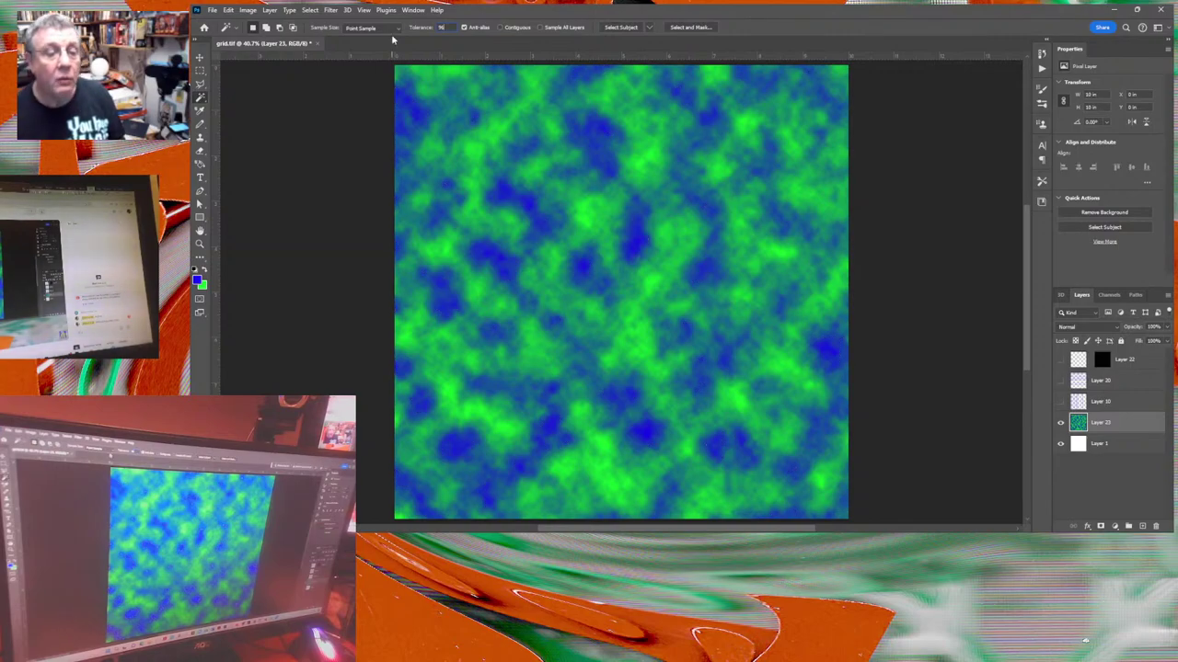
# Magic Wand the dark blue blobs across the clouds and apply Smooth to round the selection outline.
pyautogui.click(583, 266)
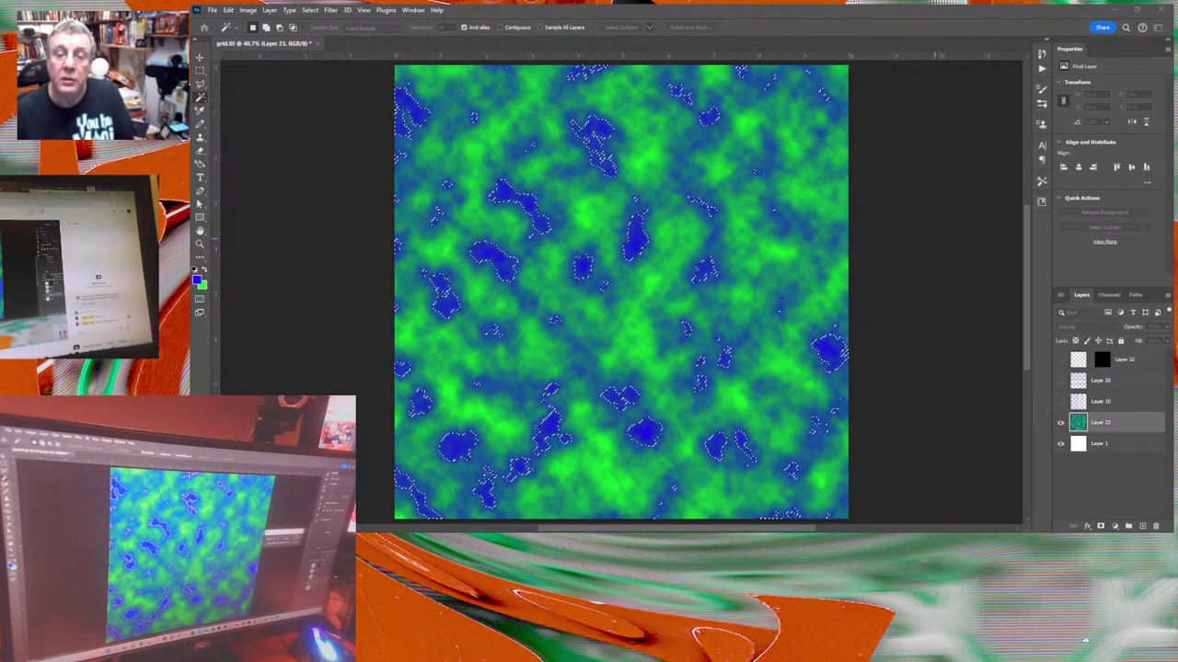
pyautogui.press('Return')
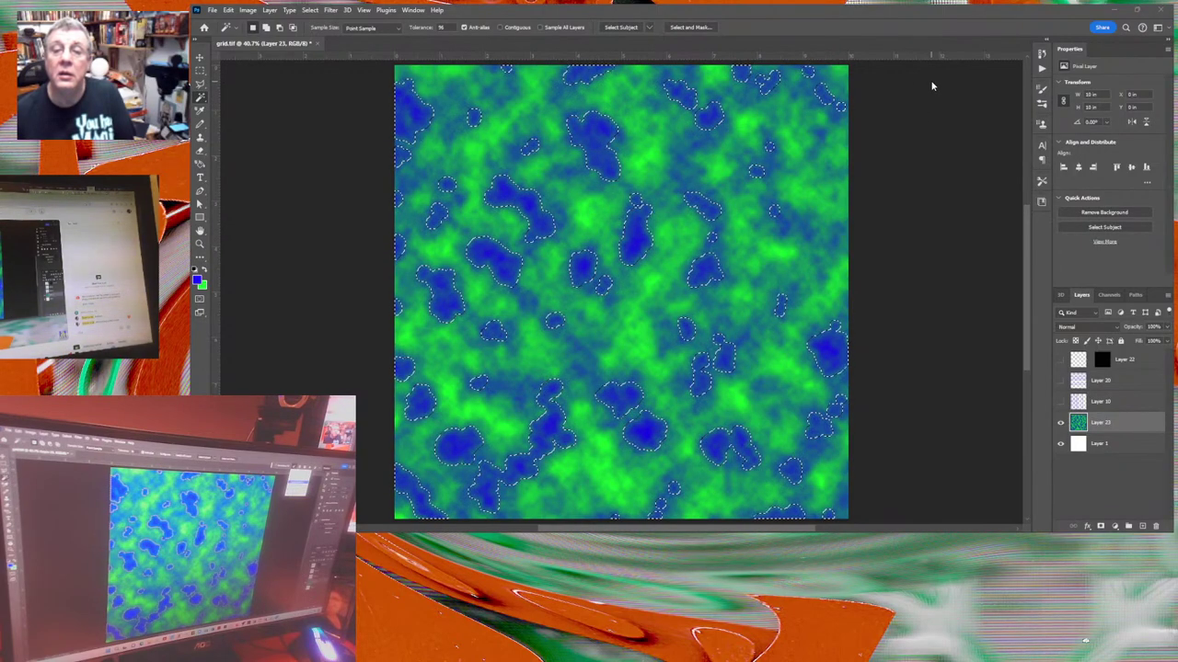
pyautogui.hotkey('shift', 'F5')
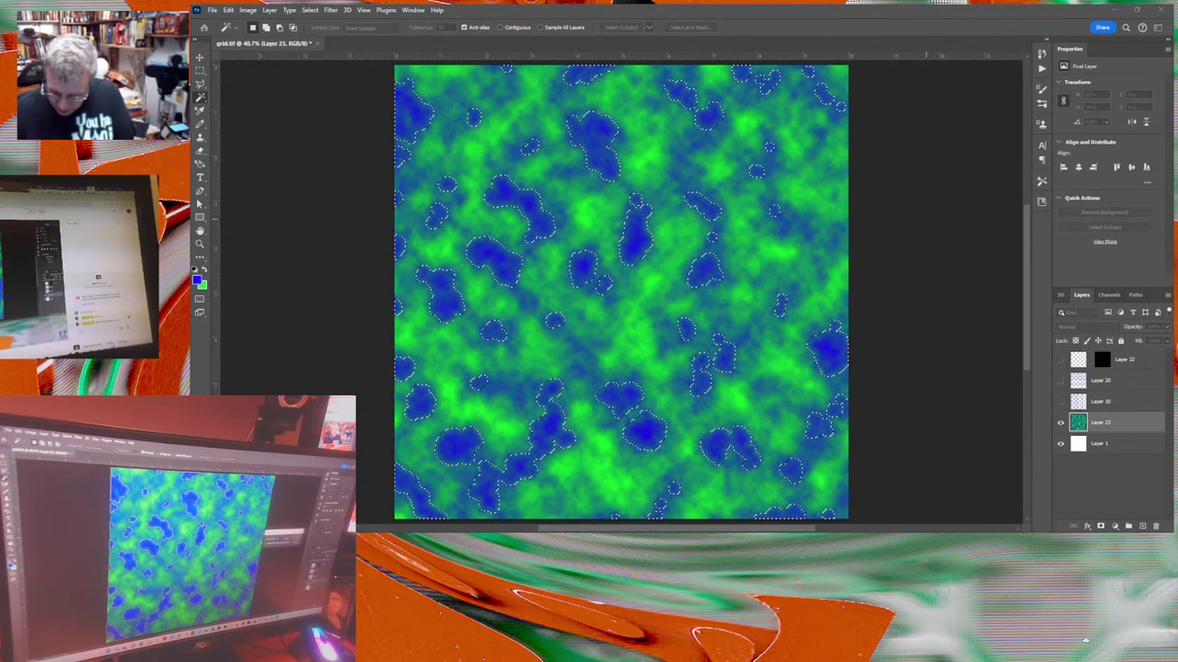
pyautogui.press('Escape')
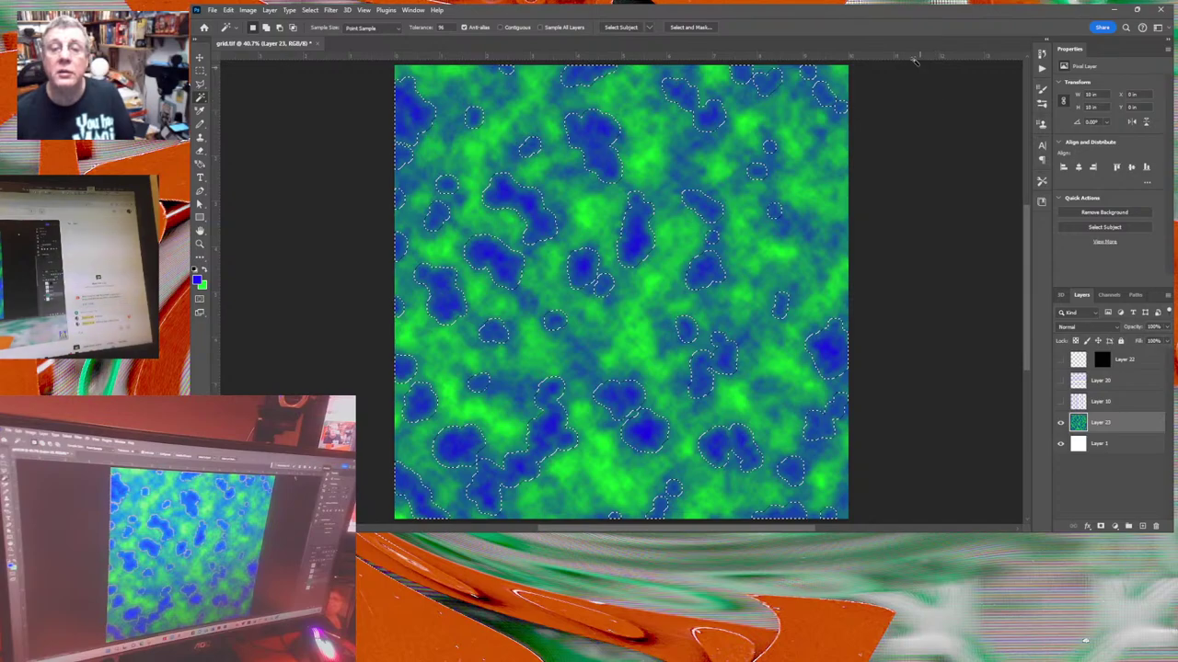
pyautogui.hotkey('ctrl', 'f')
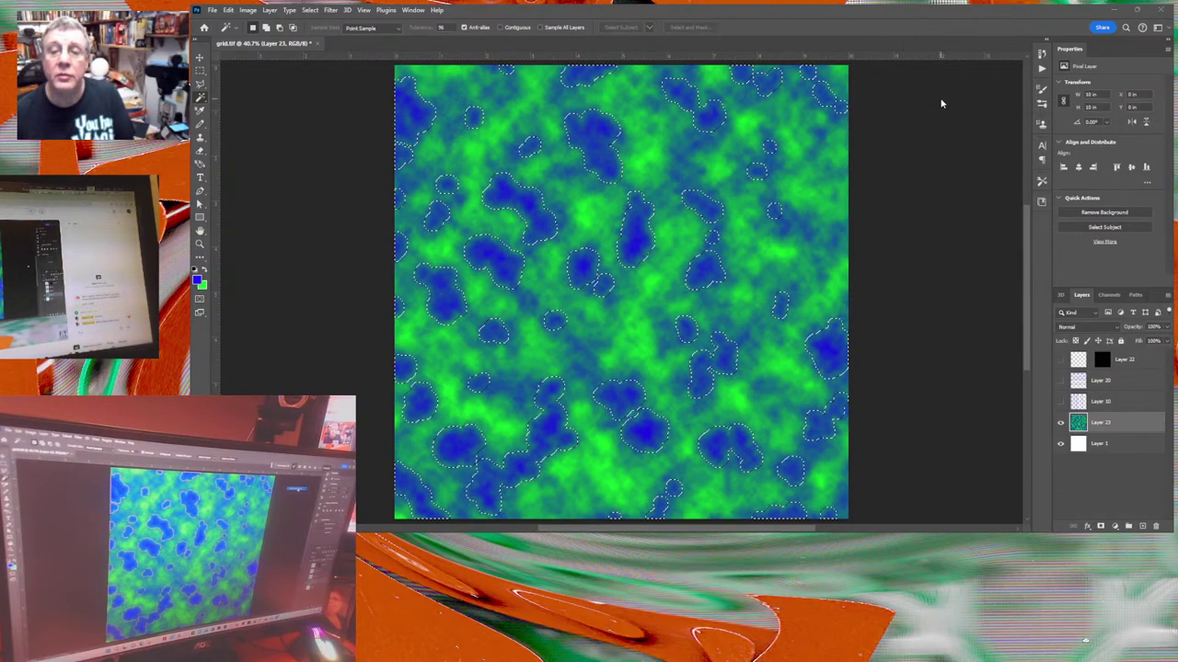
pyautogui.moveTo(679, 154); pyautogui.dragTo(937, 122)
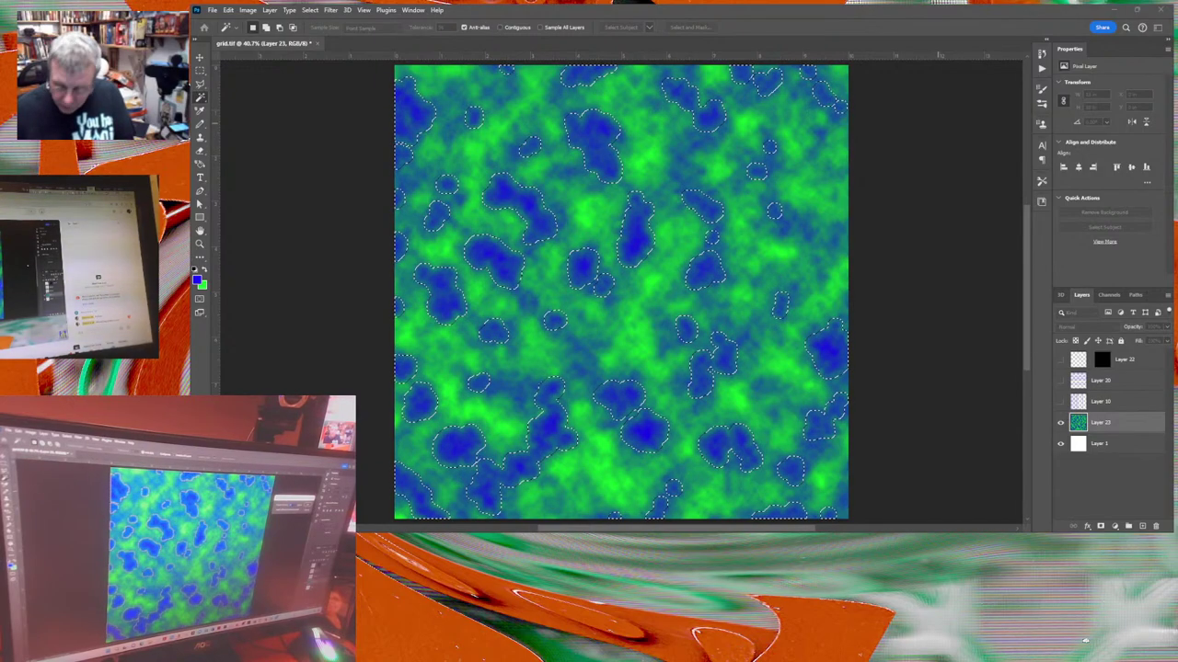
pyautogui.press('Return')
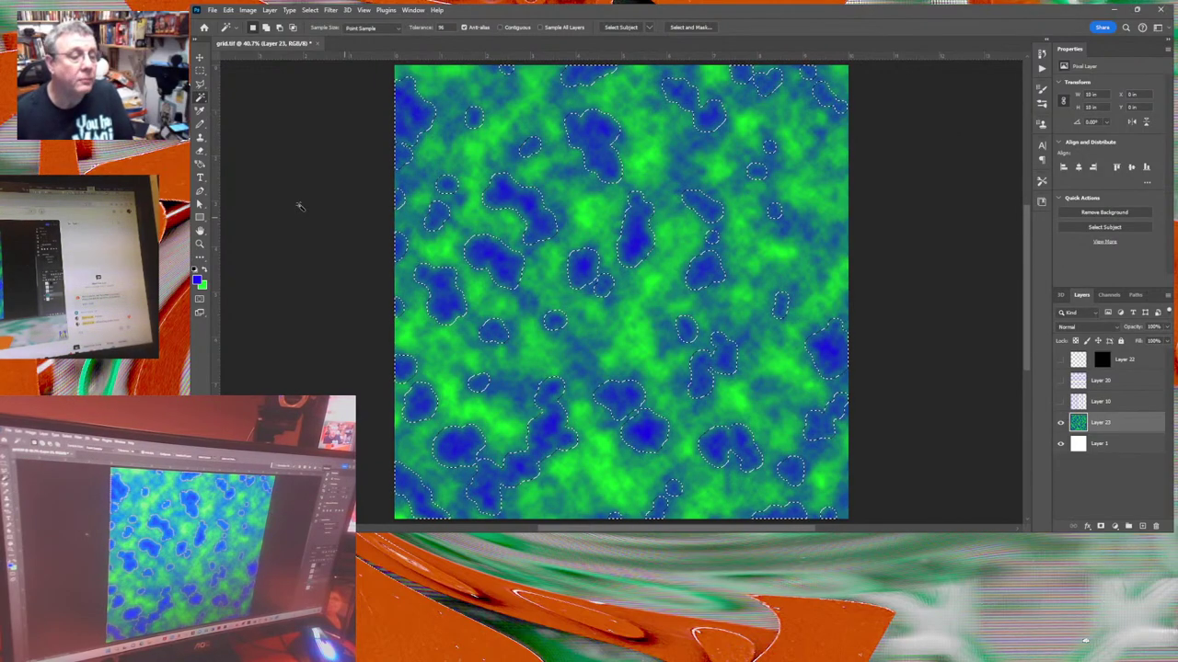
# Make yellow the foreground colour and stroke the blob selection, hiding extras to inspect the outlines.
pyautogui.click(206, 270)
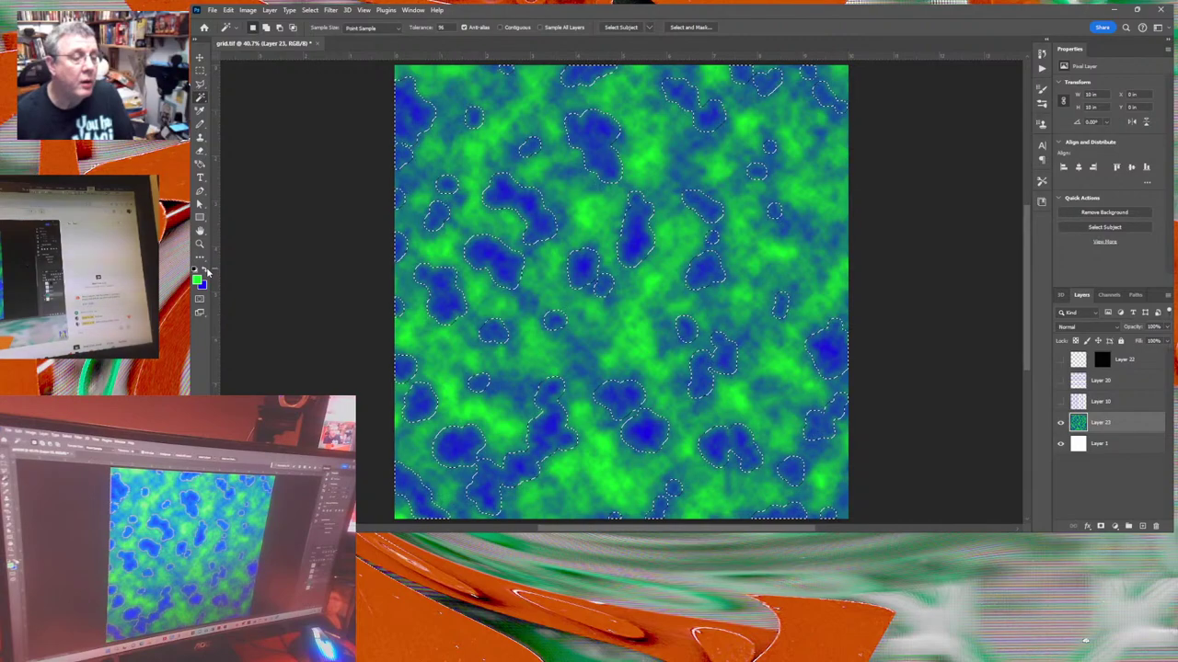
pyautogui.click(197, 279)
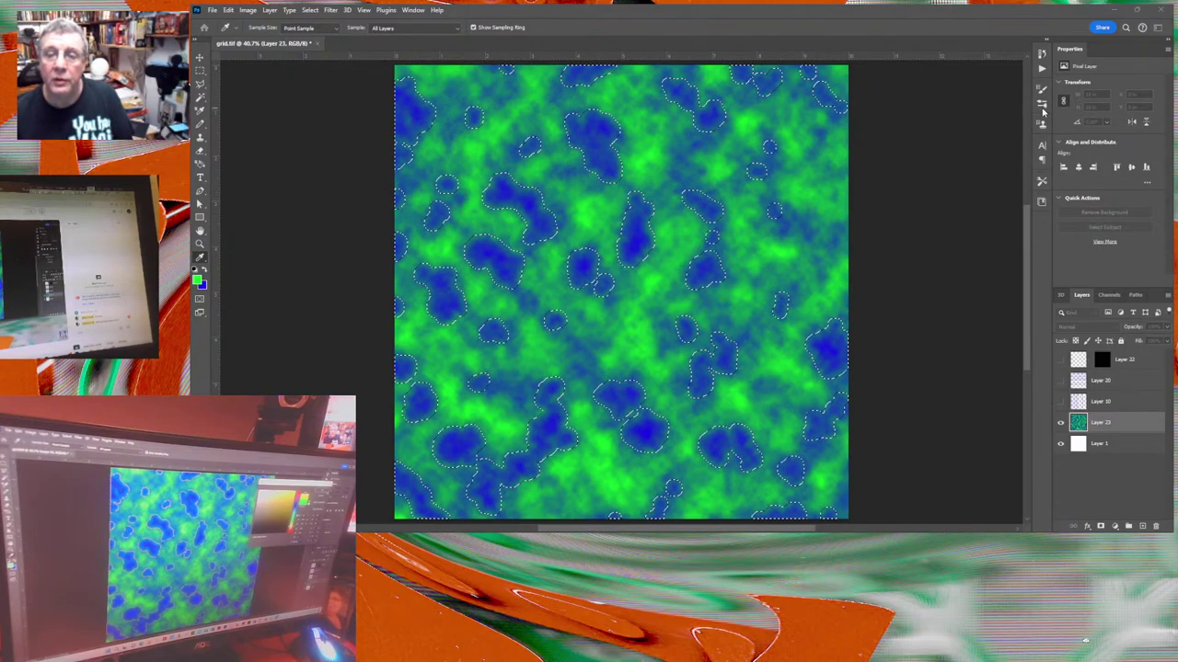
pyautogui.press('w')
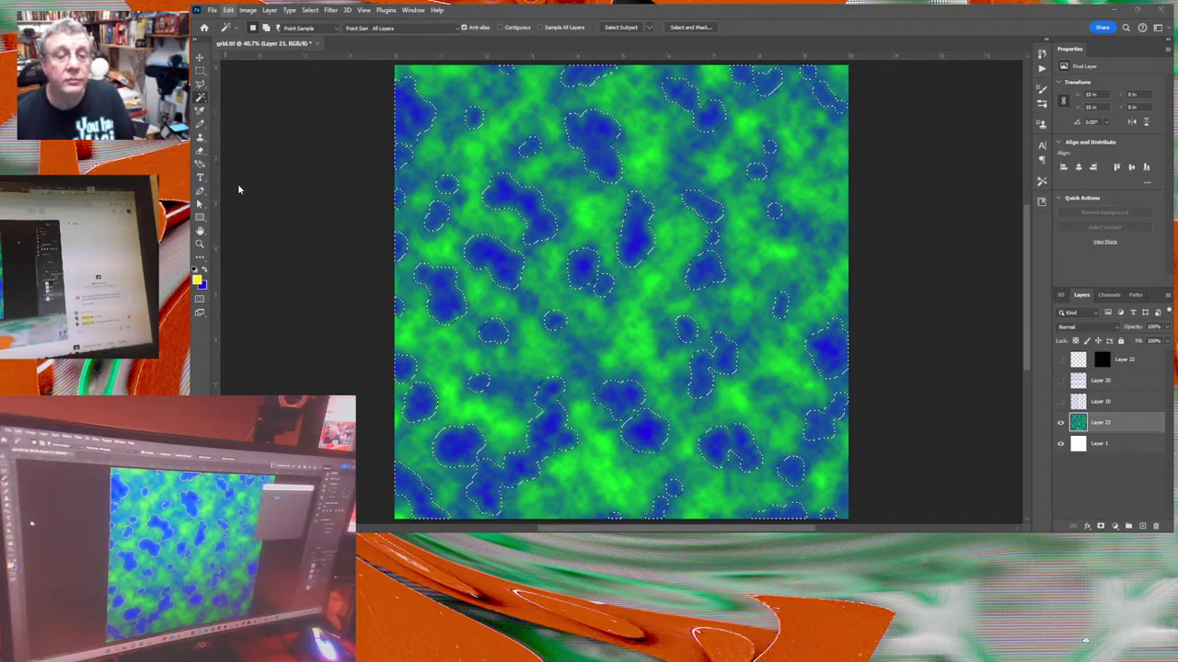
pyautogui.press('i')
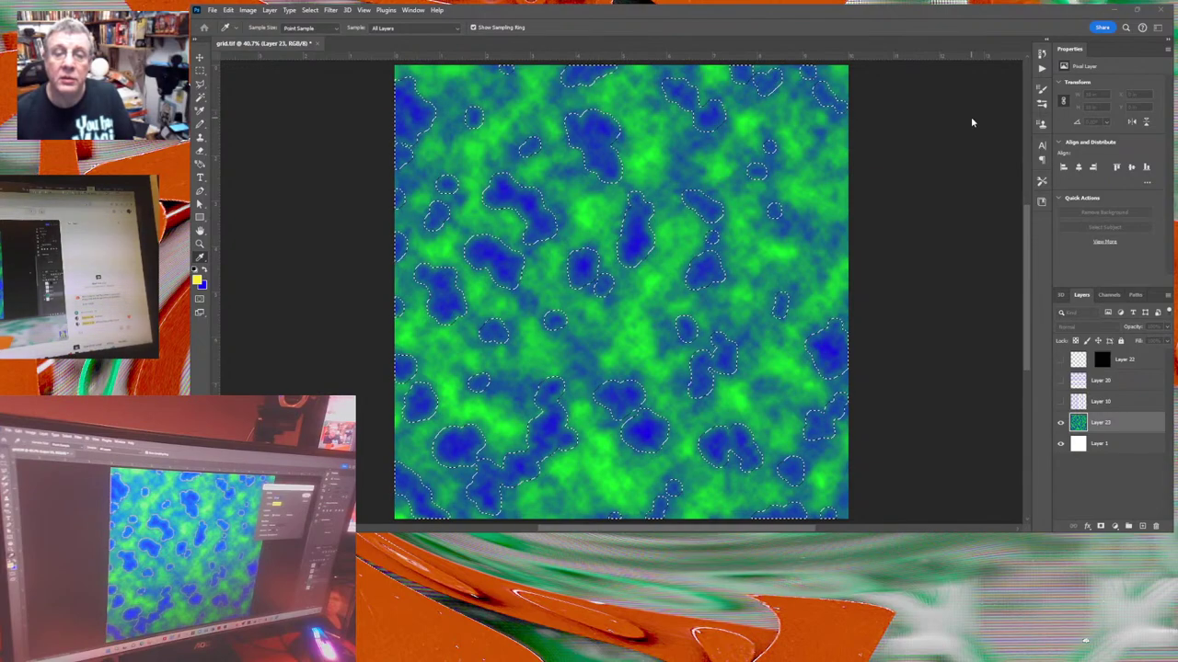
pyautogui.press('w')
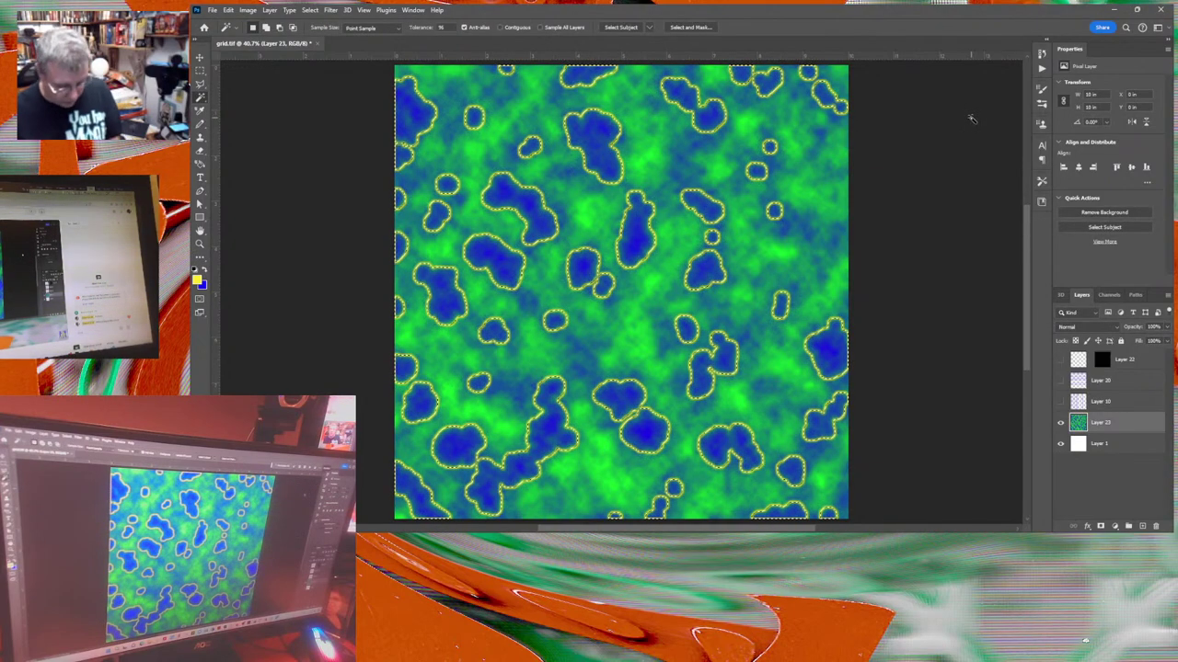
pyautogui.hotkey('ctrl', ';')
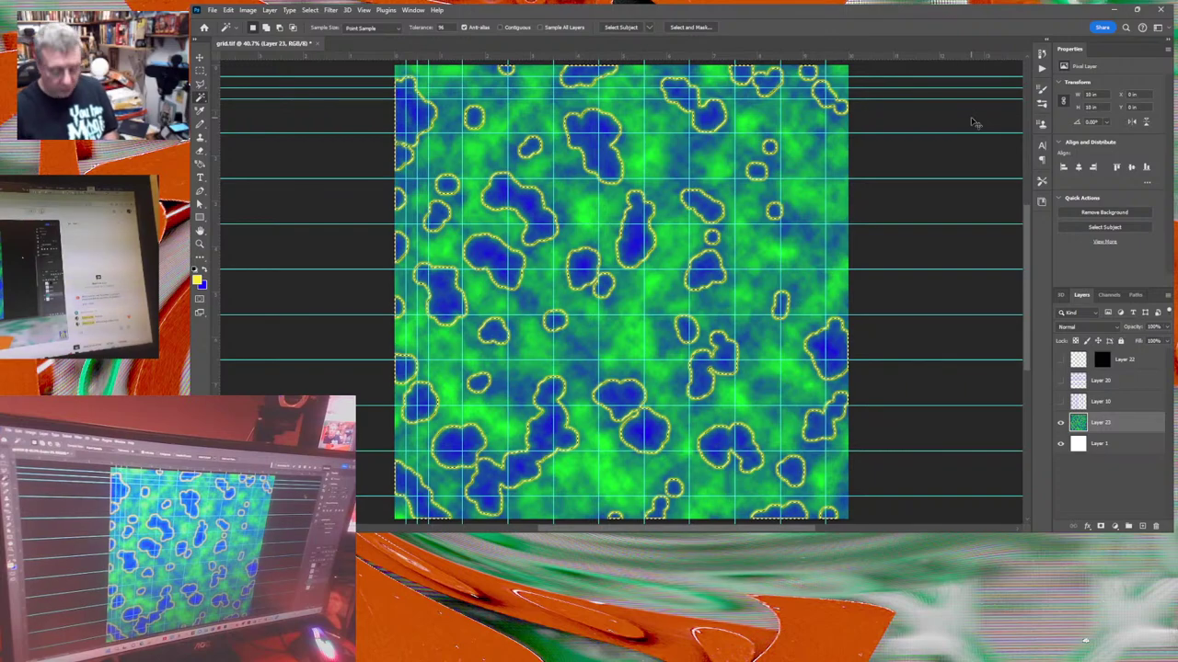
pyautogui.hotkey('ctrl', 'h')
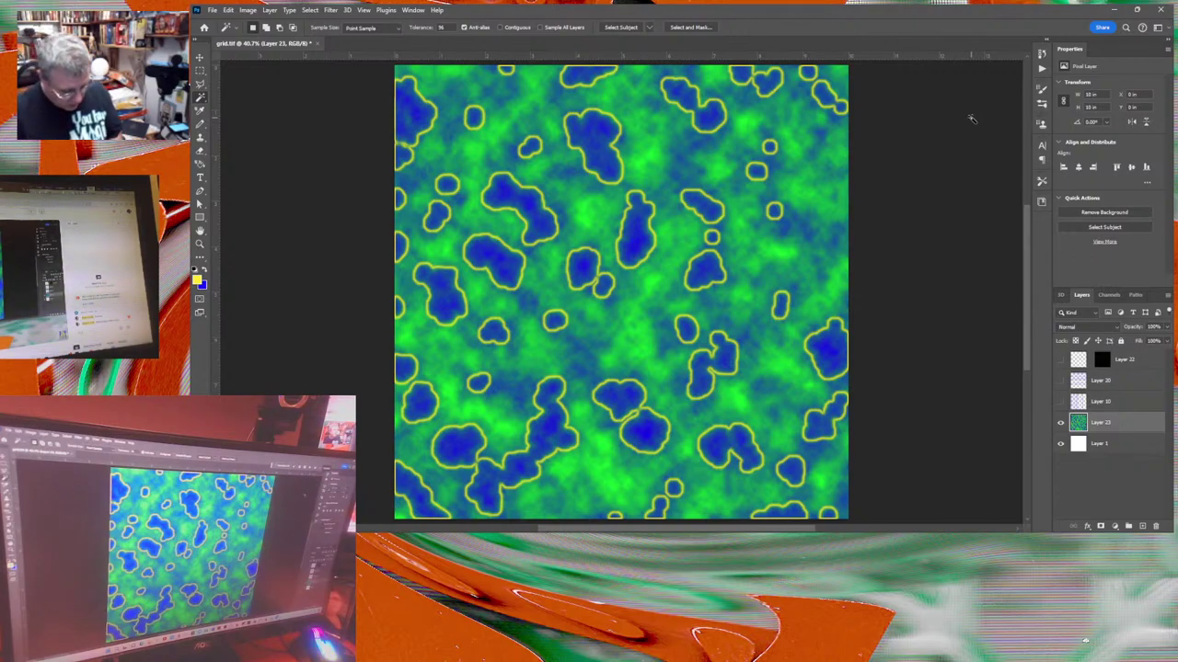
# Undo the stroke and reapply a thicker yellow stroke around the blobs, hiding the selection edges.
pyautogui.hotkey('ctrl', 'z')
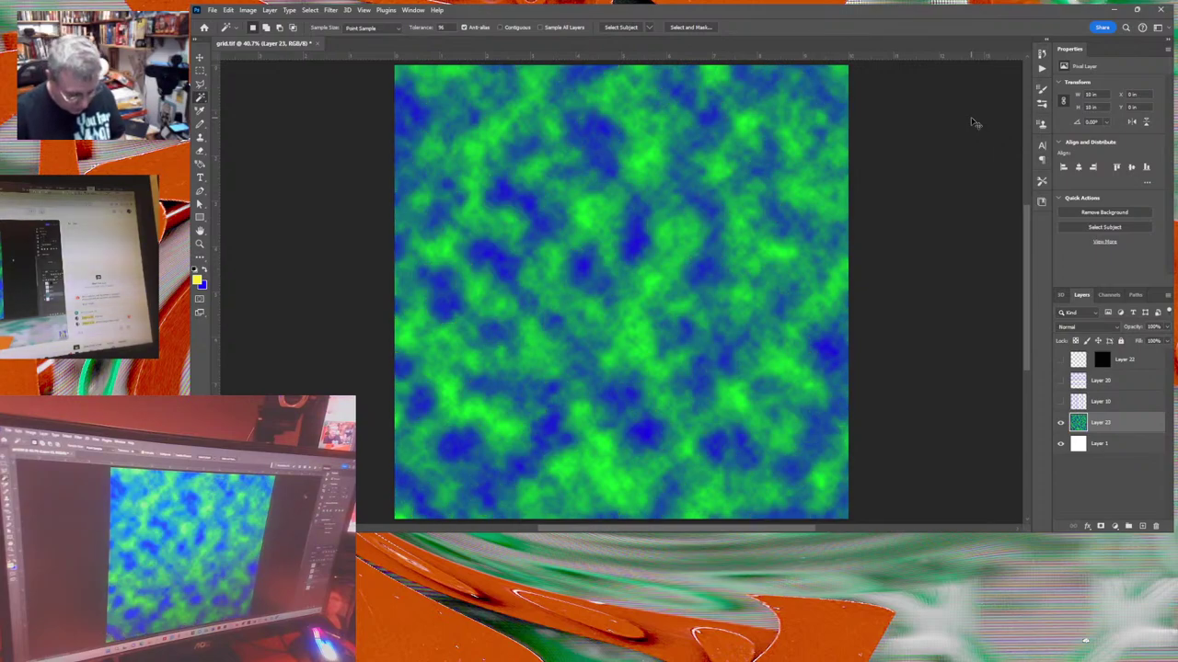
pyautogui.hotkey('ctrl', 'h')
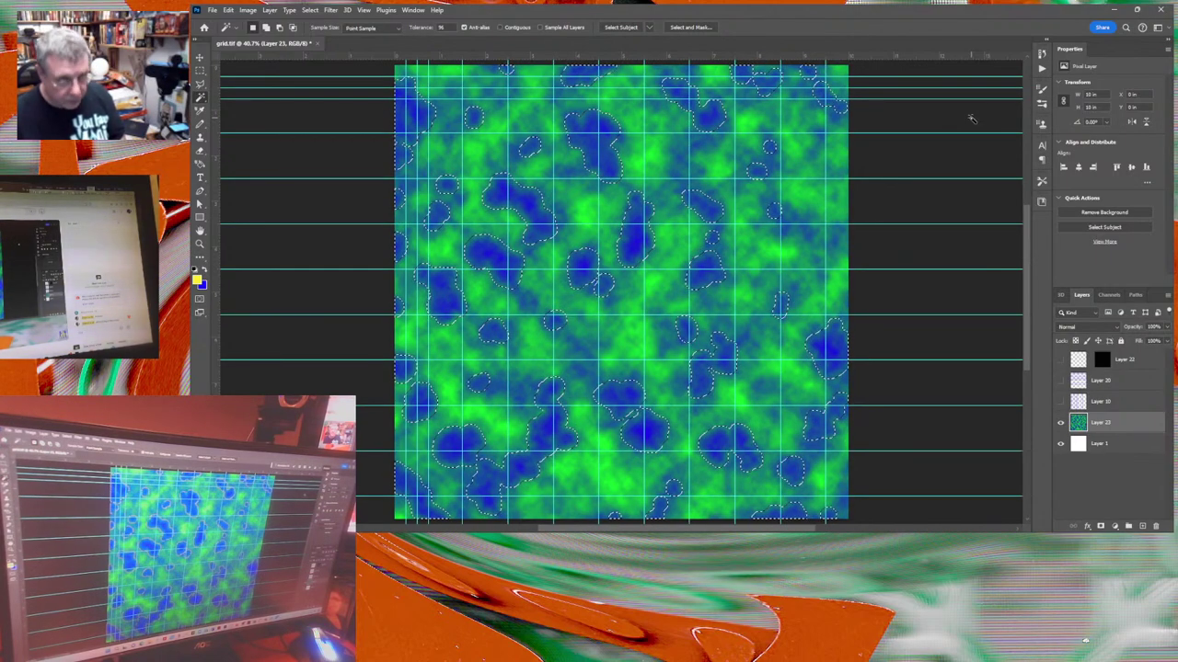
pyautogui.click(230, 10)
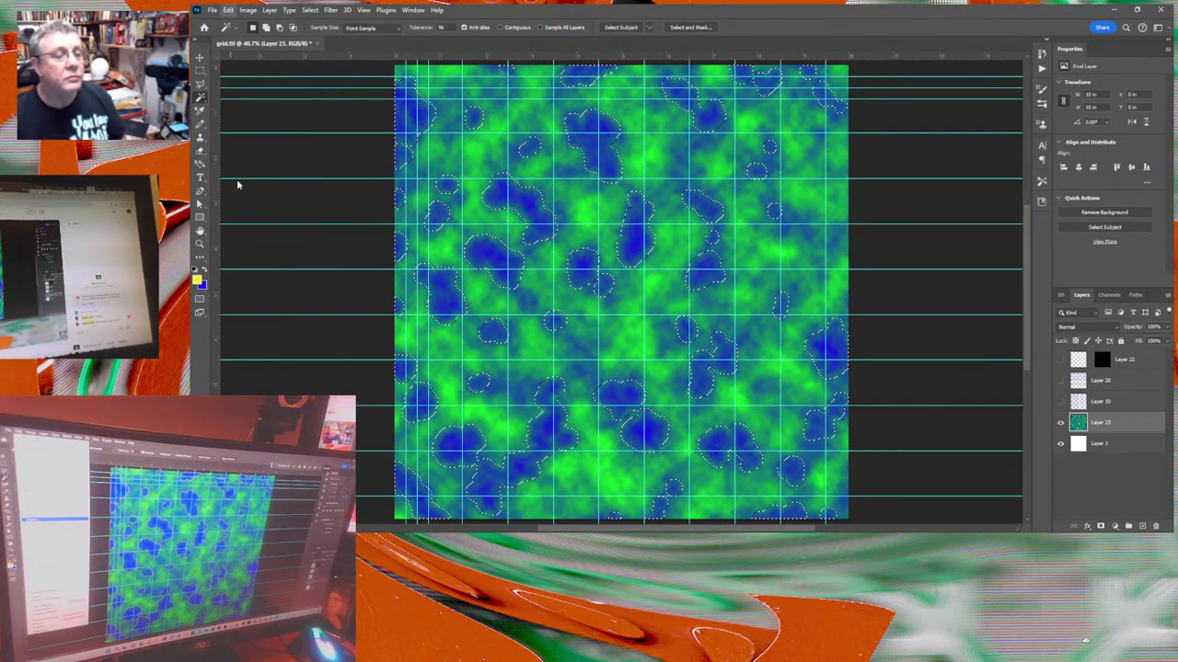
pyautogui.press('i')
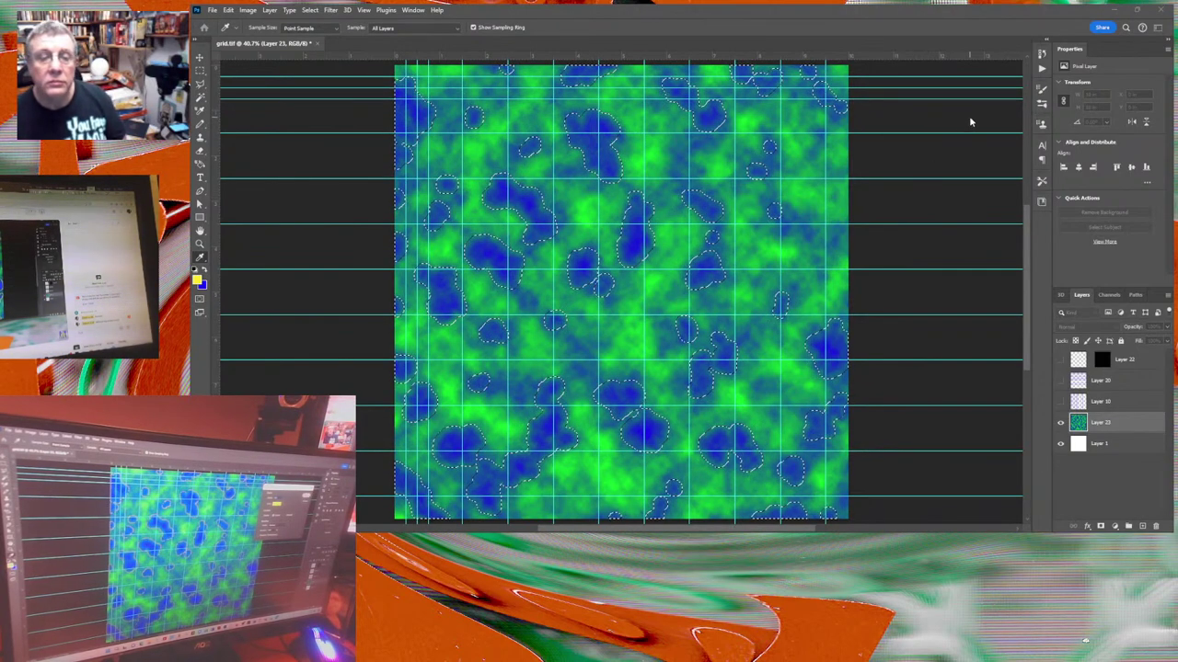
pyautogui.press('w')
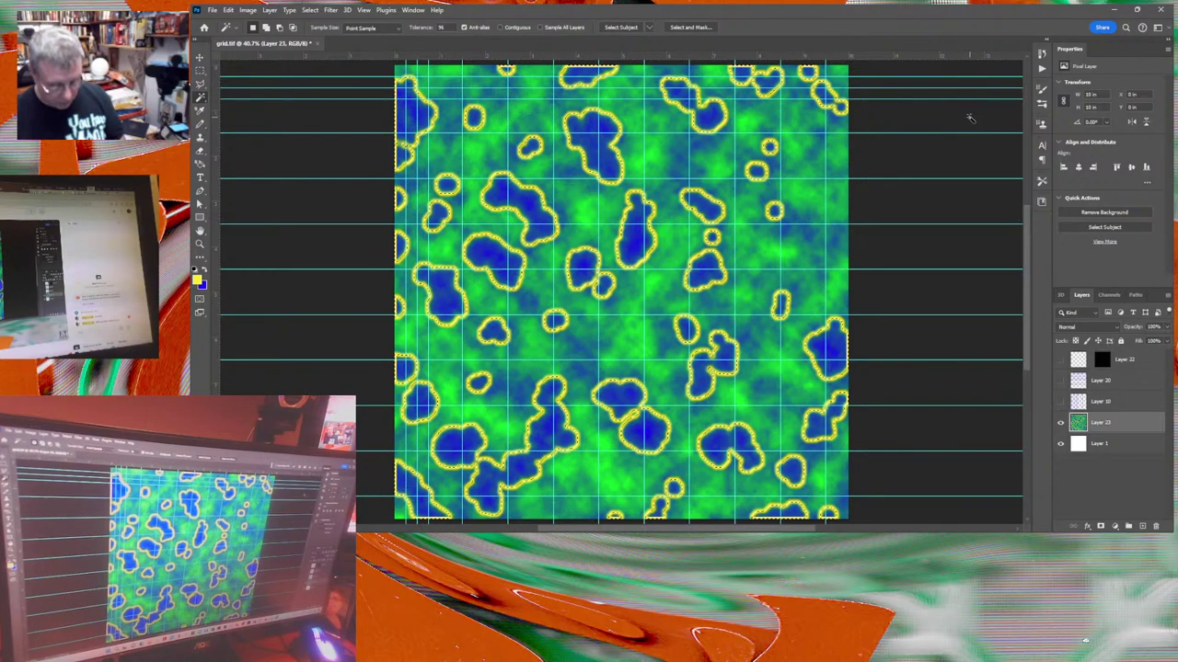
pyautogui.hotkey('ctrl', 'h')
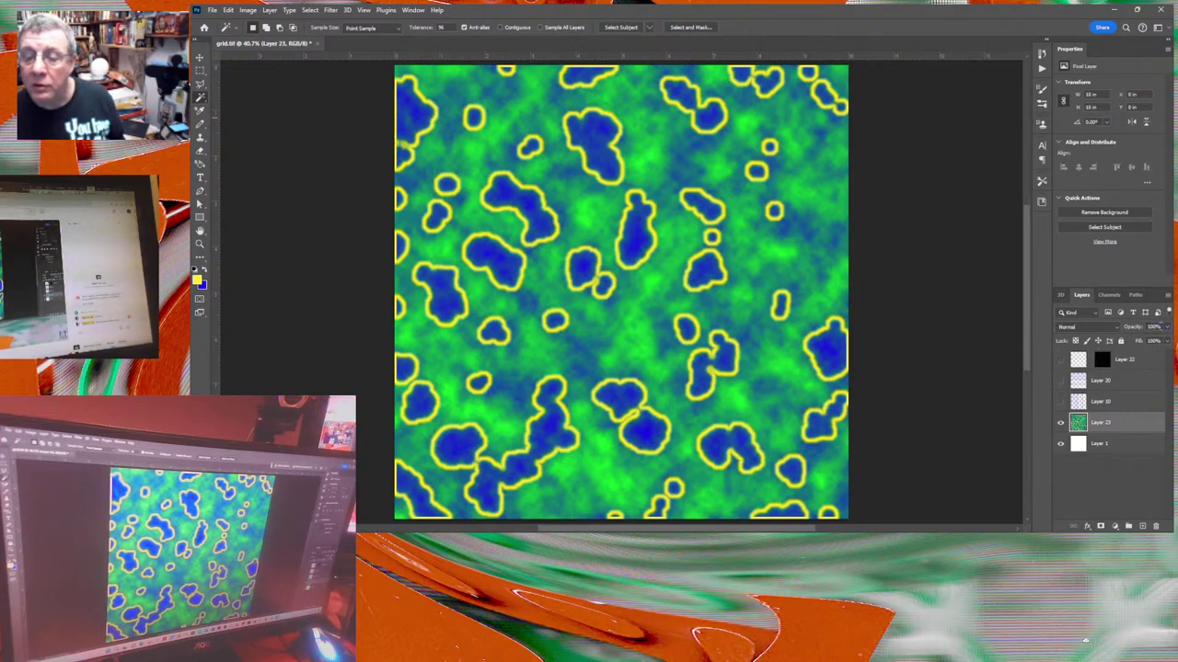
pyautogui.click(1154, 326)
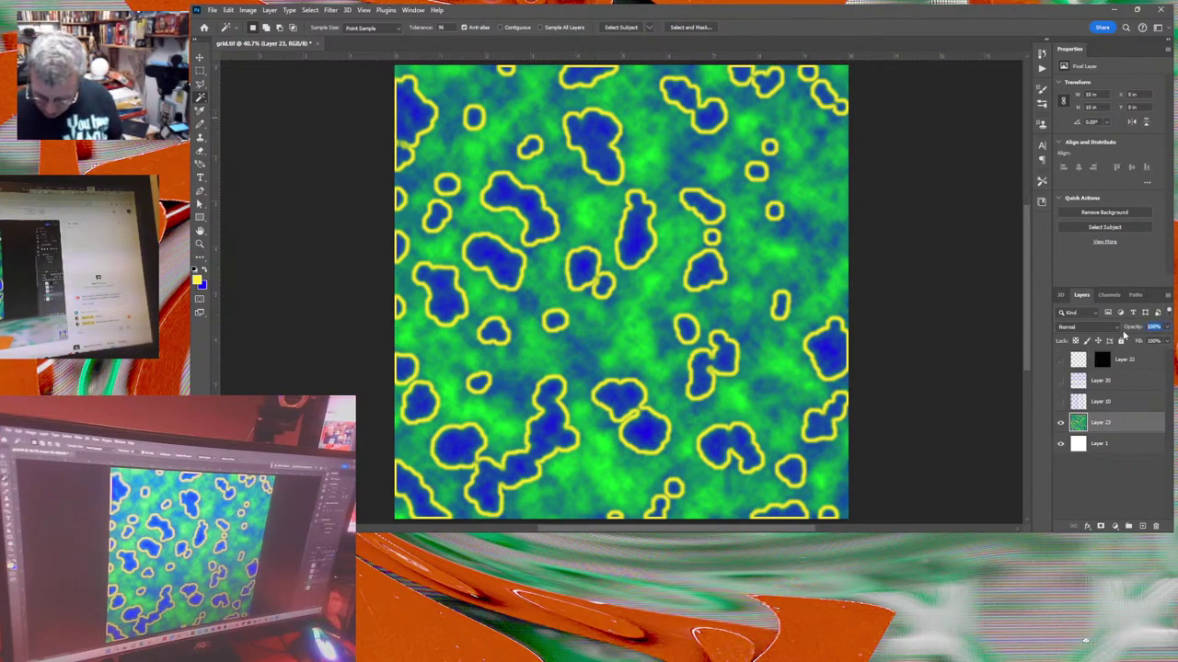
# Set Layer 23's opacity to 62% and show grid Layers 19, 20 and 22 again.
pyautogui.write('62')
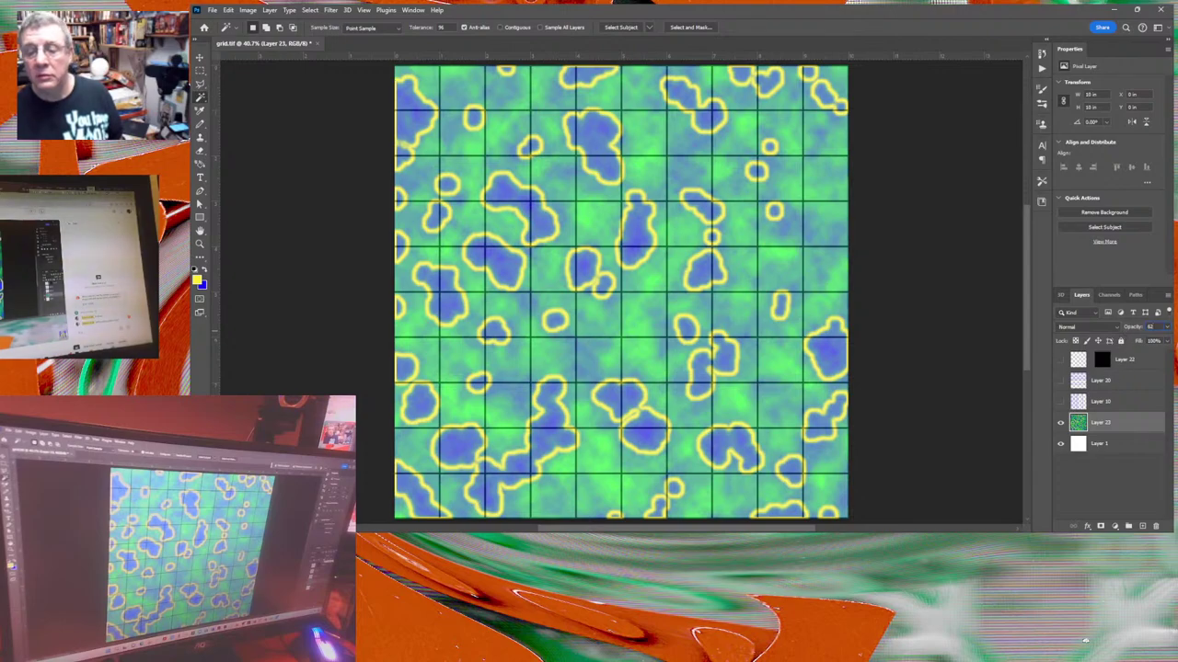
pyautogui.click(1060, 402)
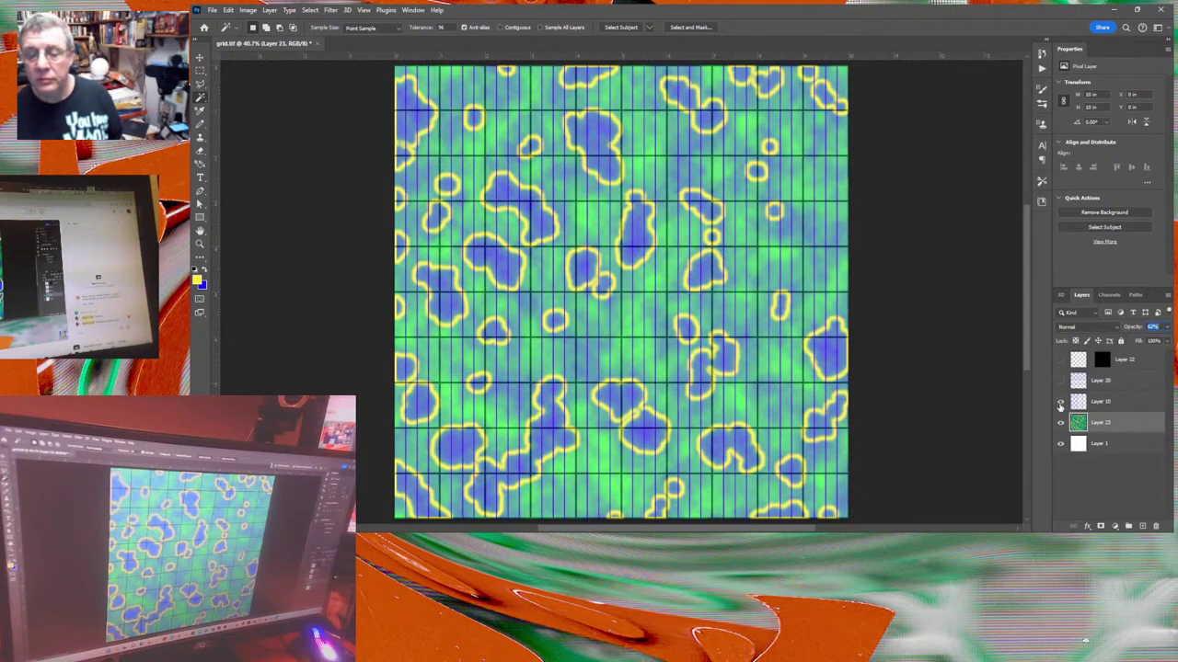
pyautogui.click(1060, 380)
pyautogui.click(1060, 360)
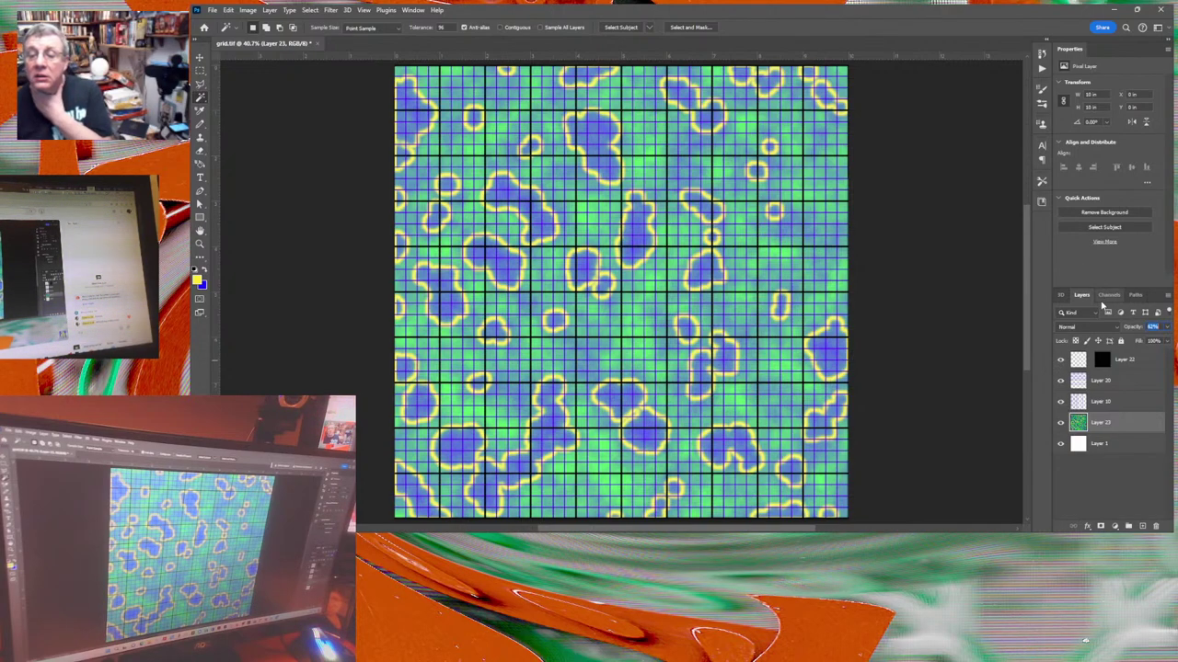
# Lower Layer 23's opacity to 30% and toggle its visibility to compare the grid with and without it.
pyautogui.write('30')
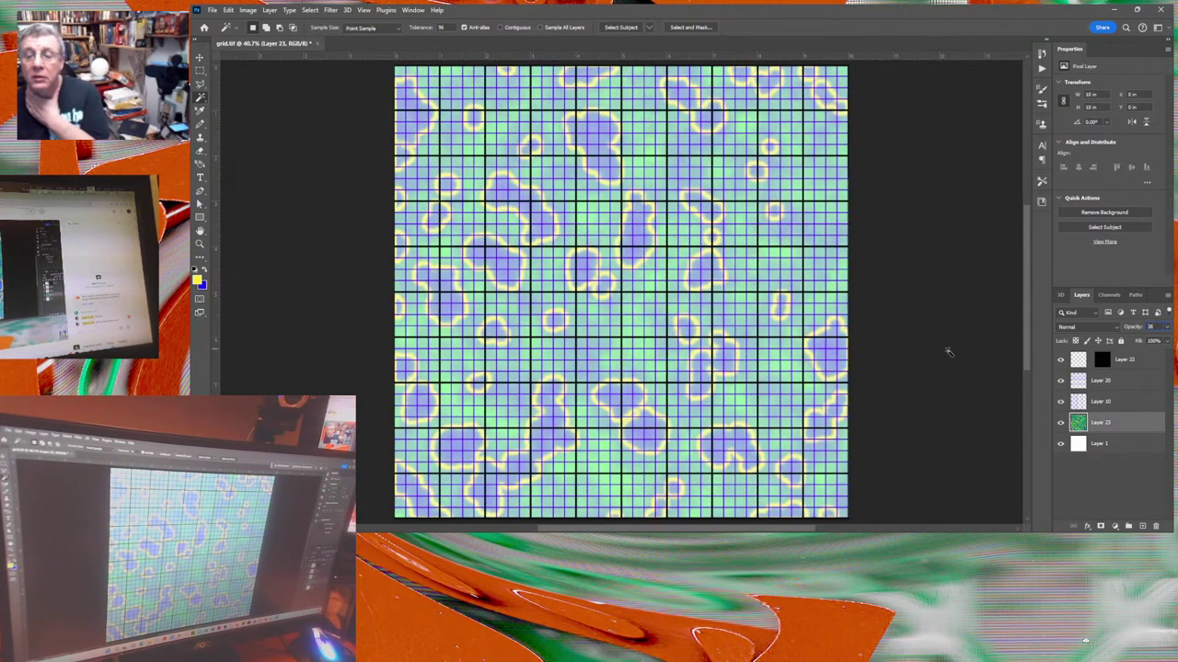
pyautogui.click(1061, 422)
pyautogui.click(1061, 423)
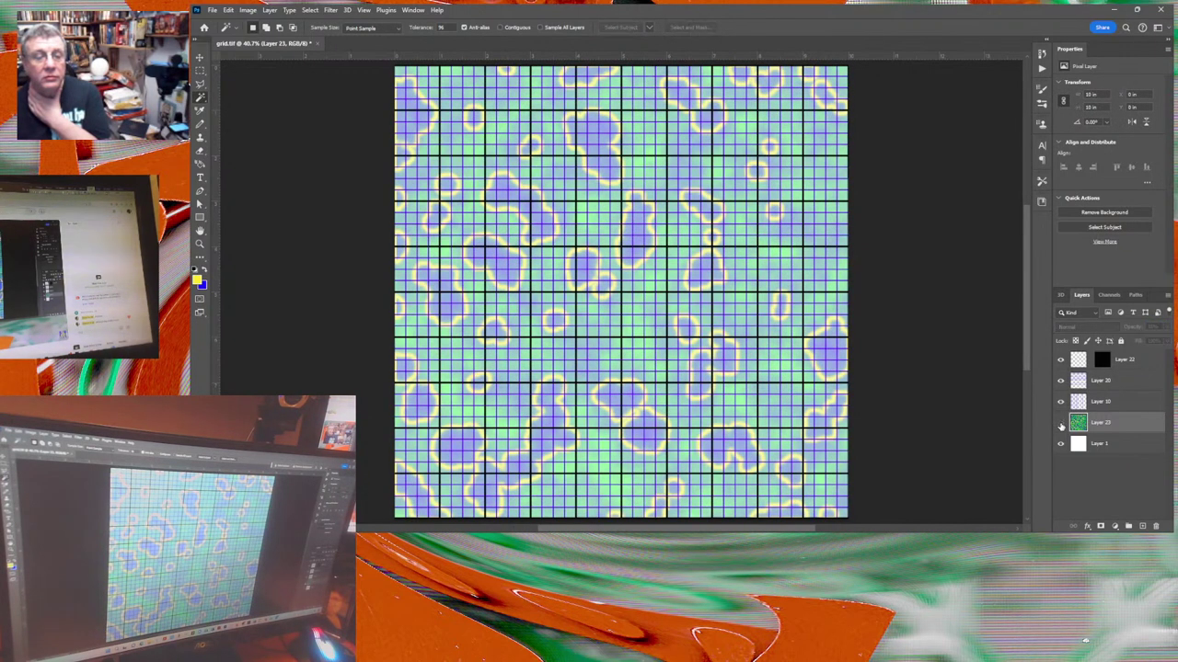
pyautogui.click(1061, 423)
pyautogui.click(1061, 423)
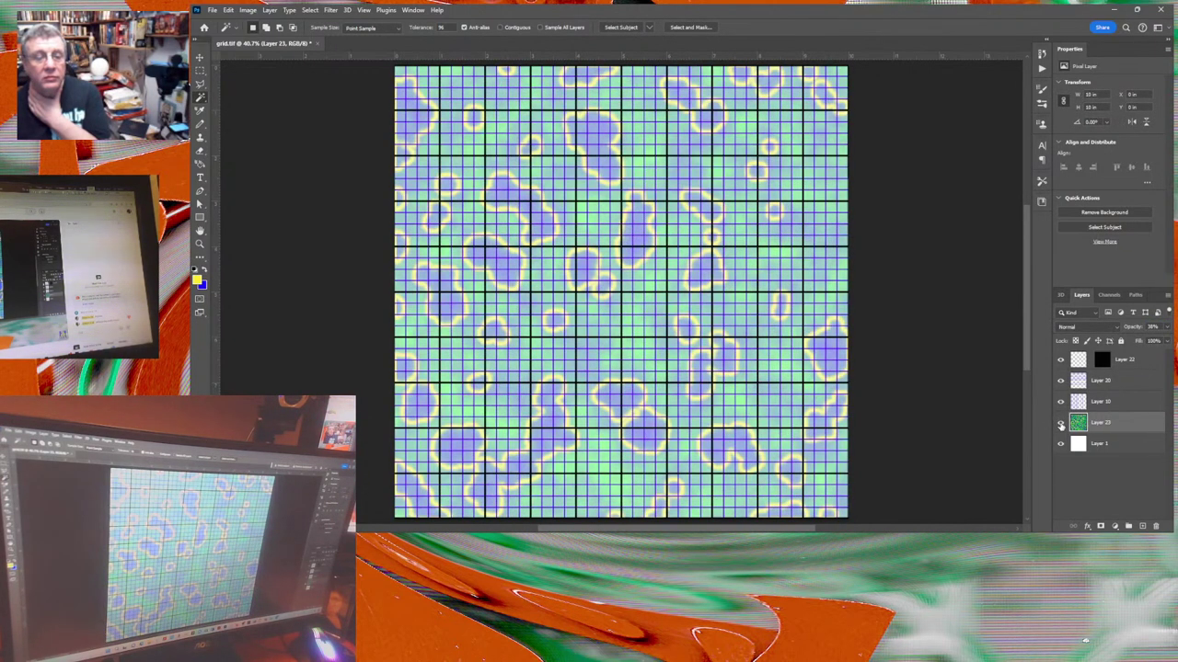
# Preview Layer 23 in Dissolve, Darken, Multiply, Color Burn, Screen and Lighten, ending at Normal.
pyautogui.click(1116, 328)
pyautogui.click(1073, 263)
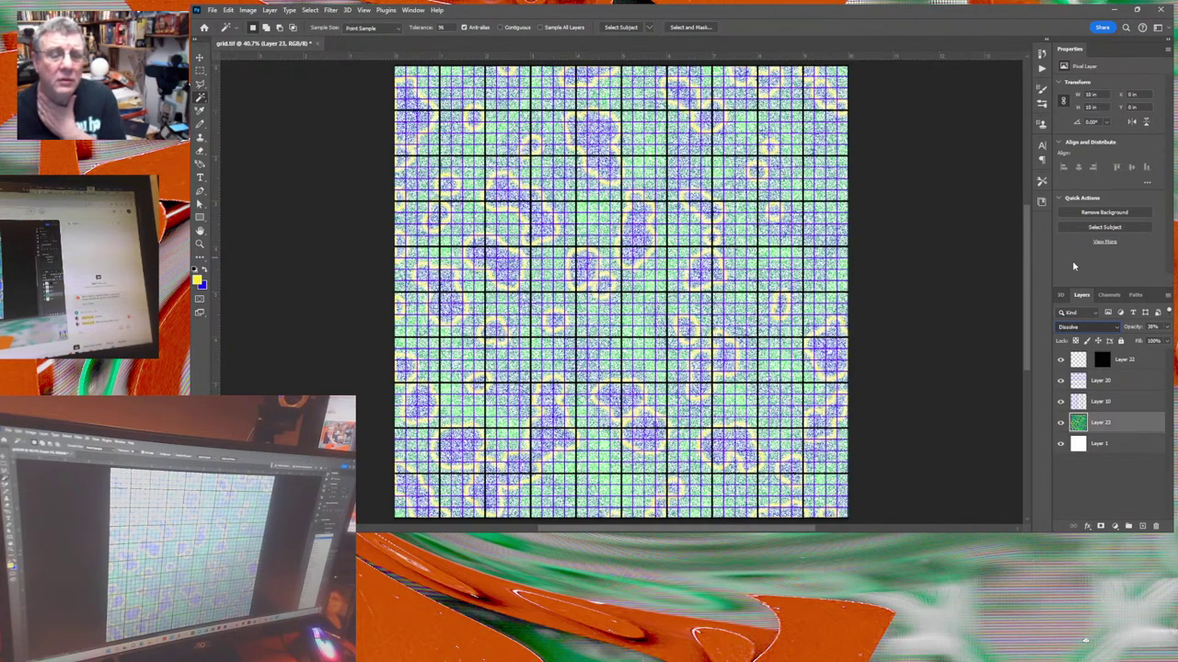
pyautogui.hotkey('shift', '+')
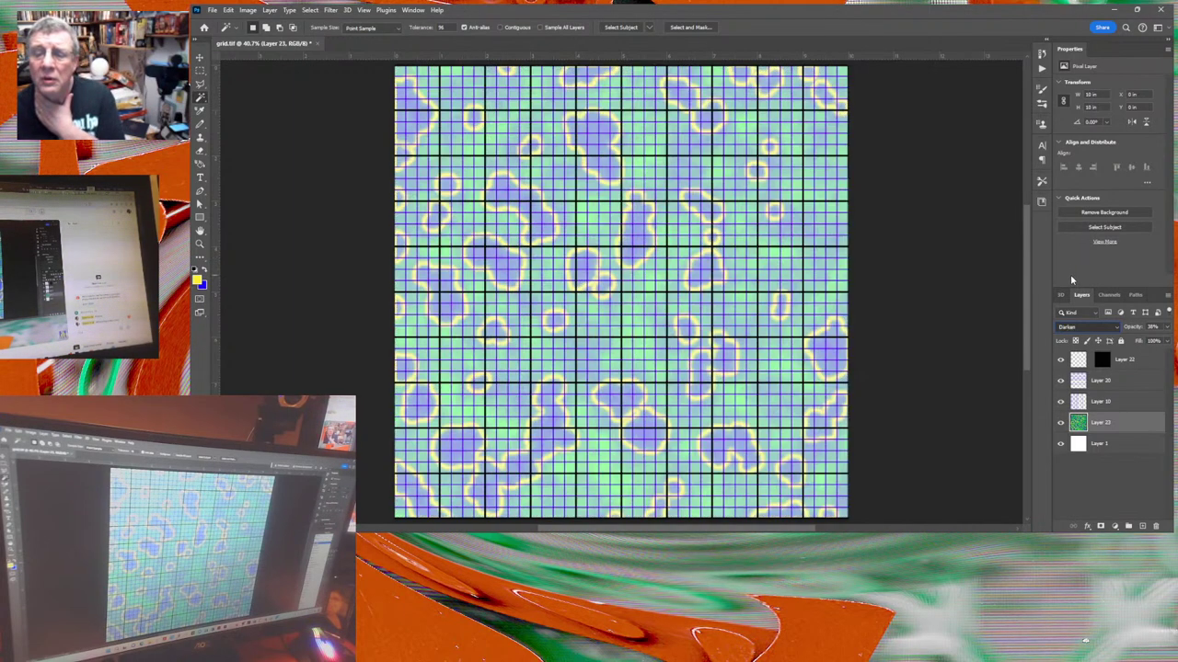
pyautogui.hotkey('shift', '+')
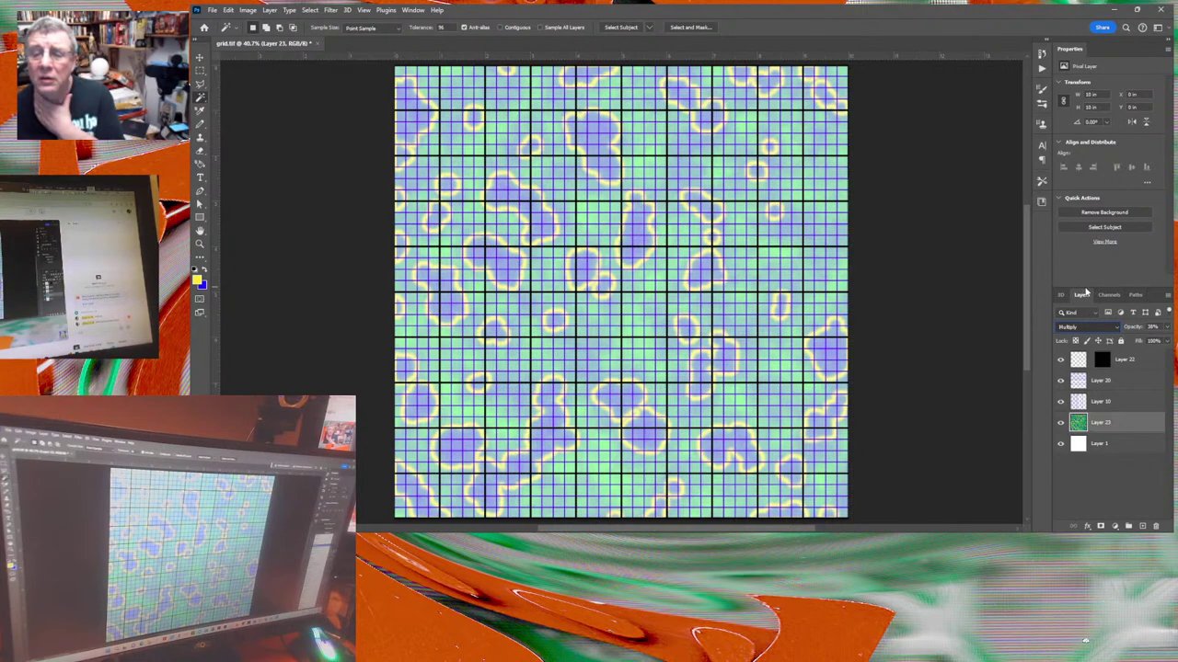
pyautogui.hotkey('shift', '+')
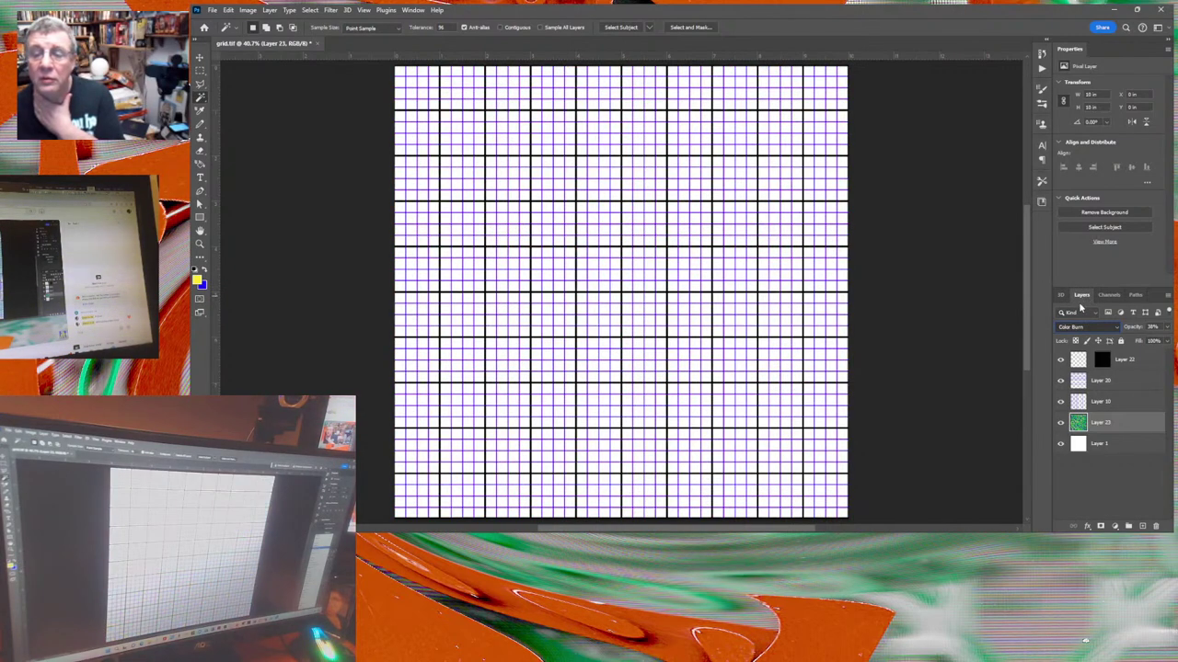
pyautogui.hotkey('shift', '+')
pyautogui.hotkey('shift', '+')
pyautogui.hotkey('shift', '+')
pyautogui.hotkey('shift', '+')
pyautogui.hotkey('shift', '-')
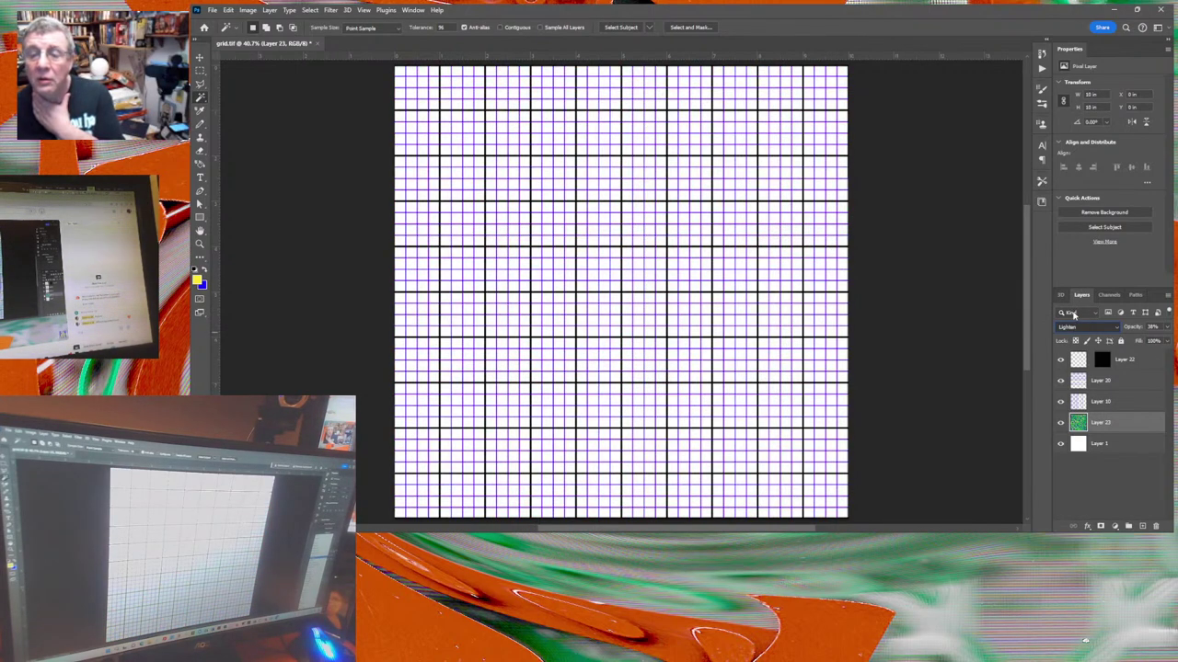
pyautogui.hotkey('shift', '-')
pyautogui.hotkey('shift', '-')
pyautogui.hotkey('shift', '-')
pyautogui.hotkey('shift', '-')
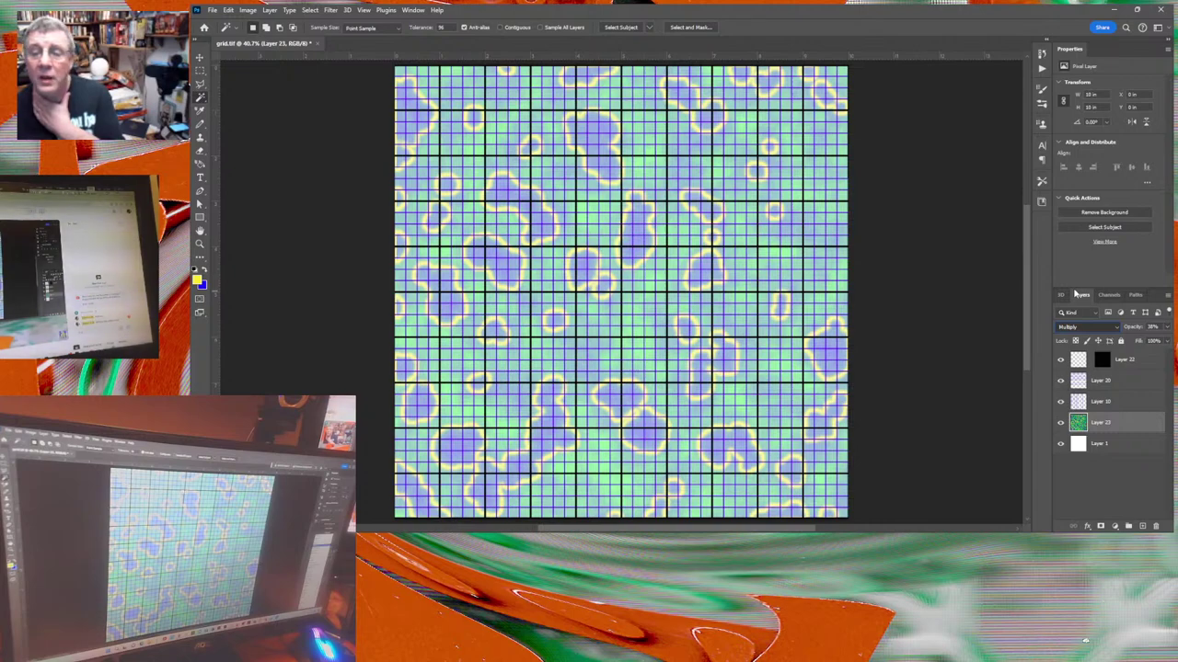
pyautogui.hotkey('shift', '-')
pyautogui.hotkey('shift', '-')
pyautogui.hotkey('shift', '-')
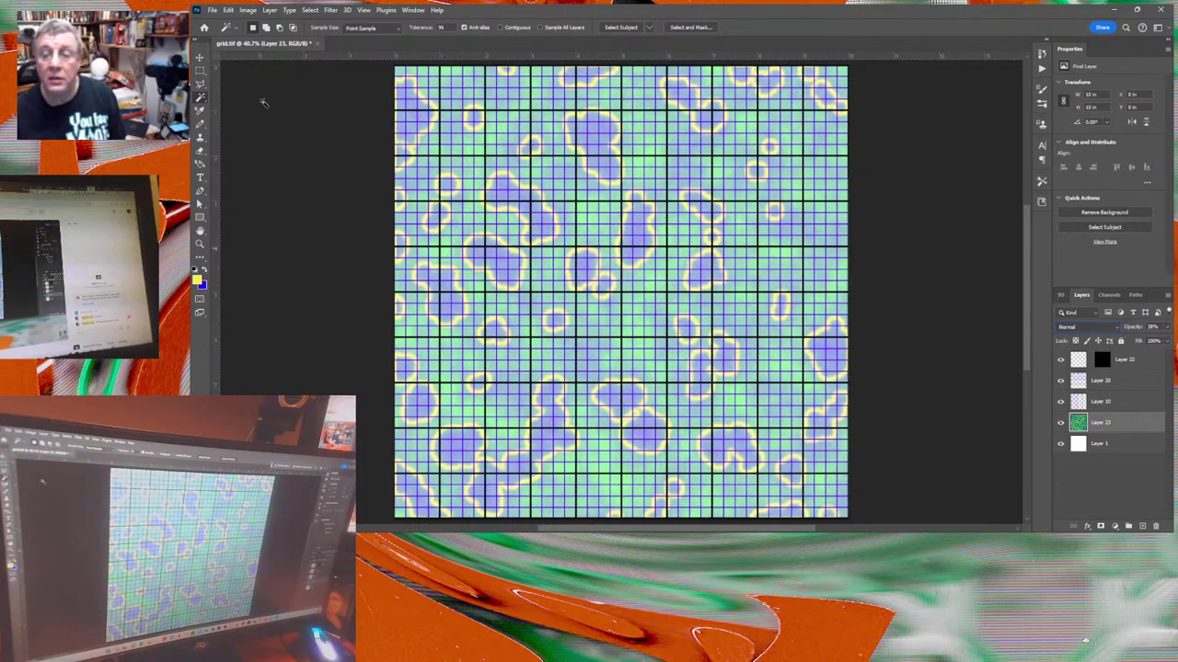
# Save the layered file as grid small lines layers.tif and switch to the Move tool.
pyautogui.click(212, 10)
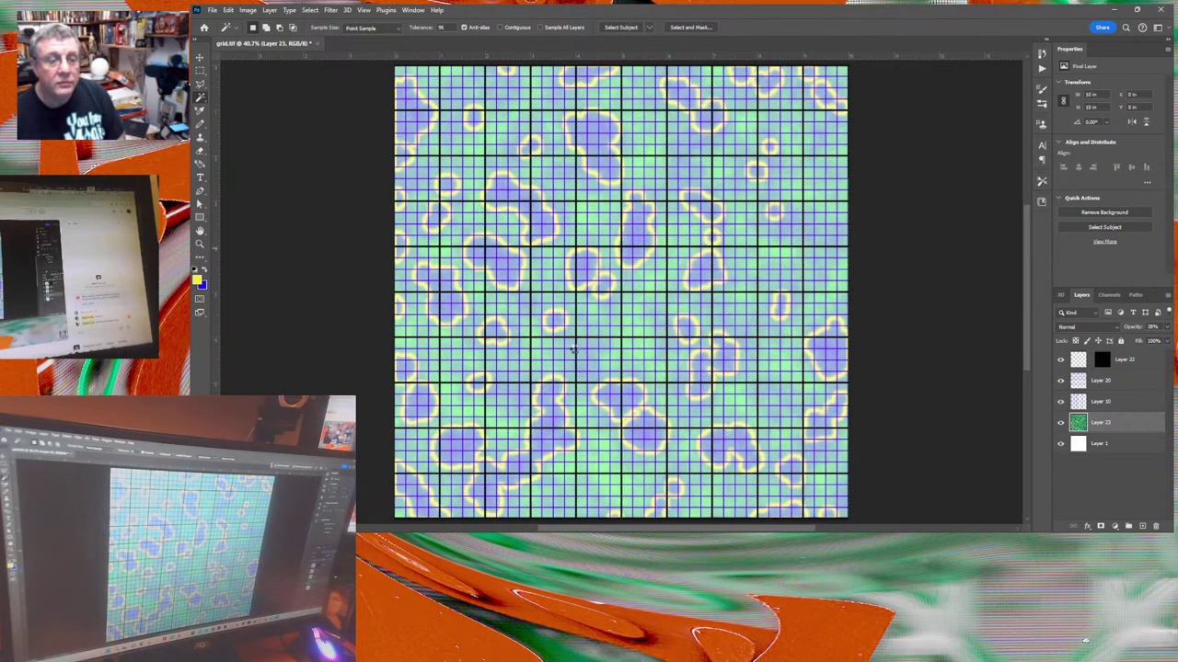
pyautogui.hotkey('shift', 'F5')
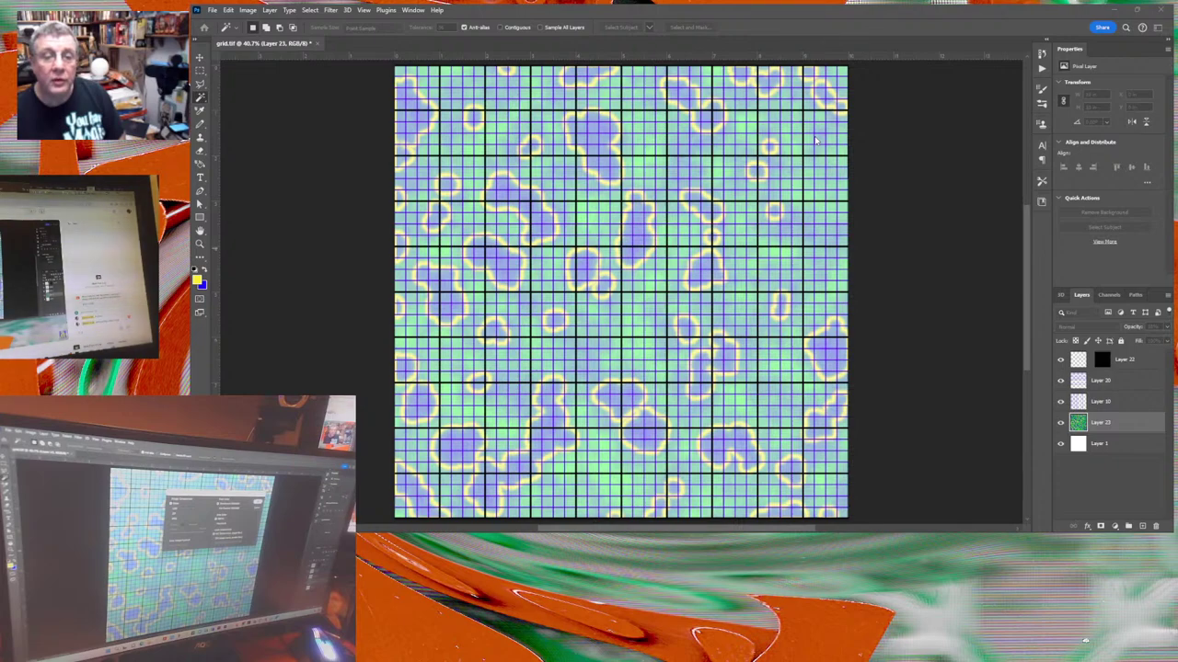
pyautogui.press('Return')
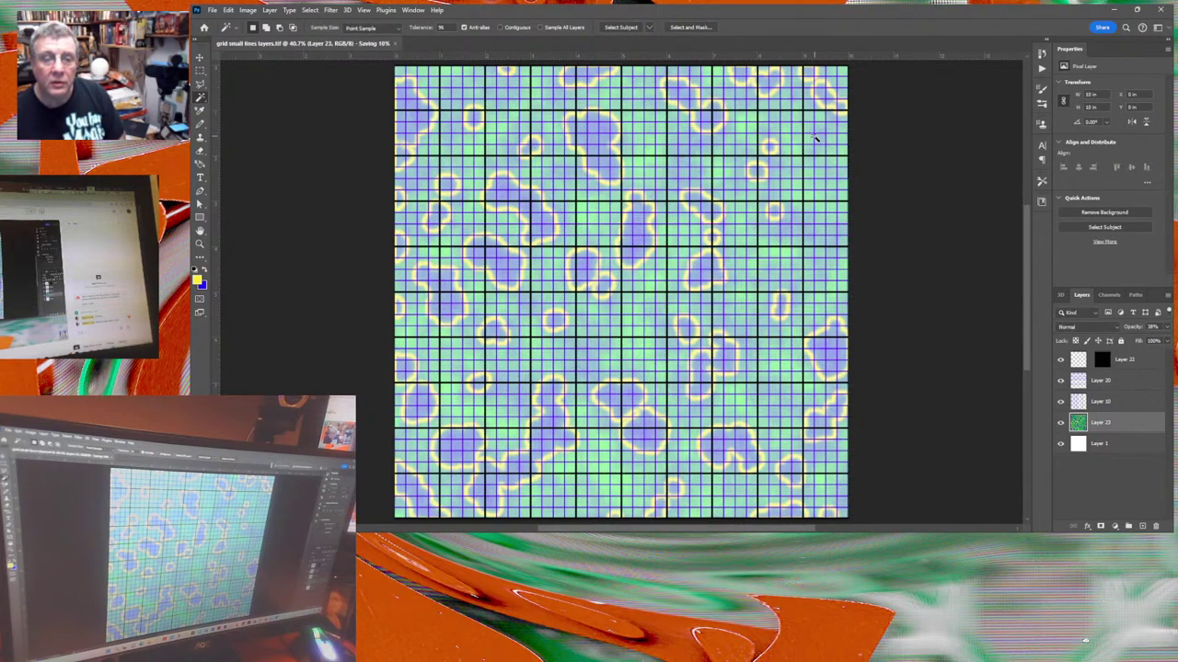
pyautogui.click(199, 58)
pyautogui.click(201, 60)
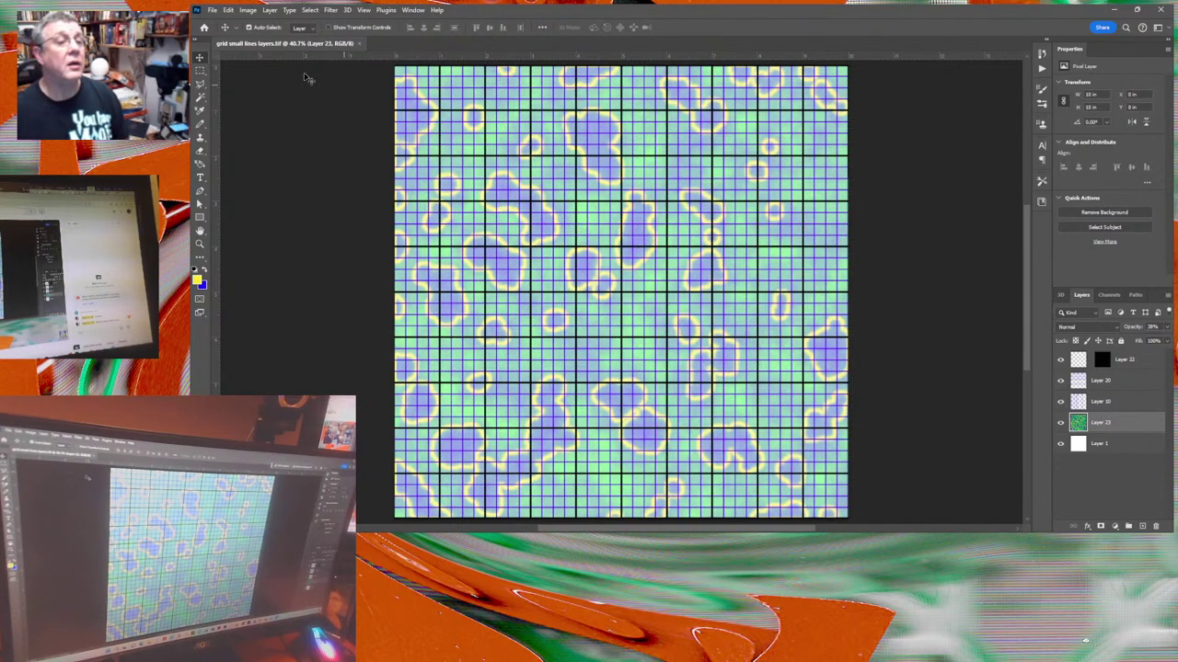
# Flatten to a single Background layer and save as grid small texture.tif, accepting TIFF options.
pyautogui.click(268, 11)
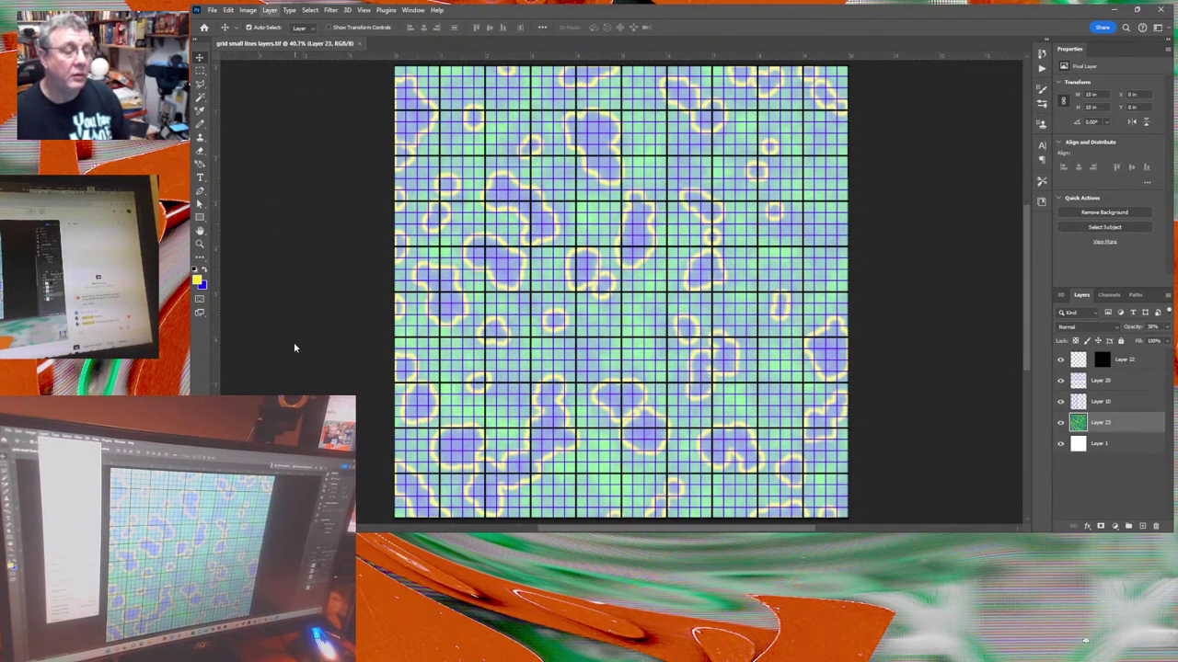
pyautogui.click(294, 520)
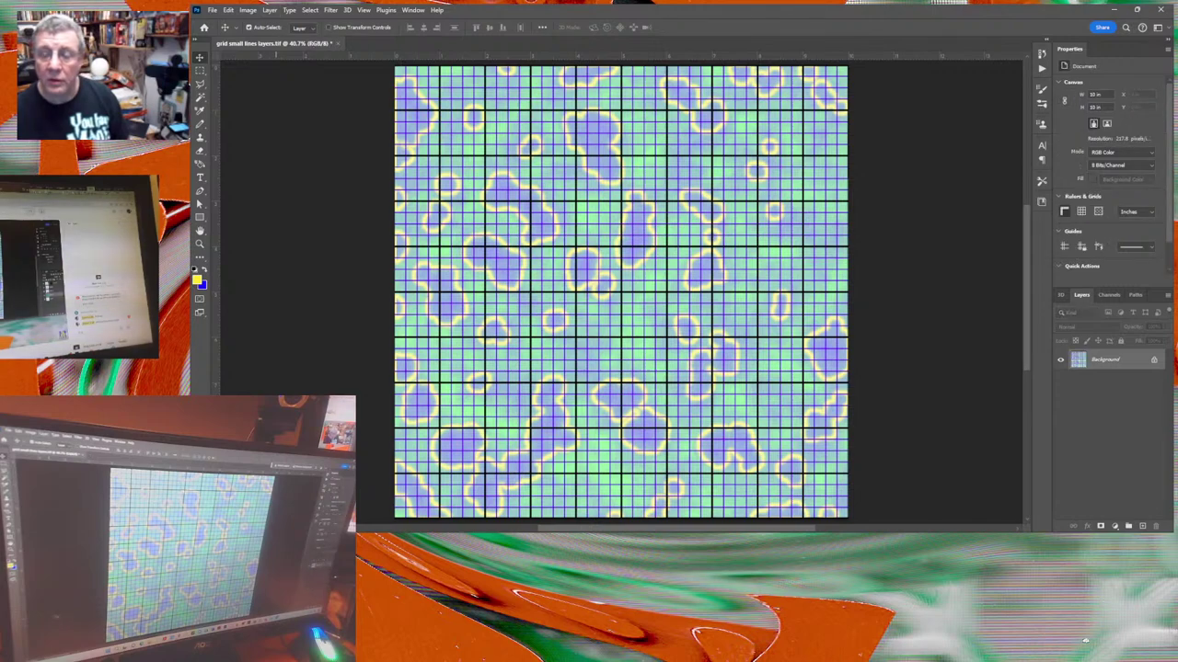
pyautogui.click(215, 11)
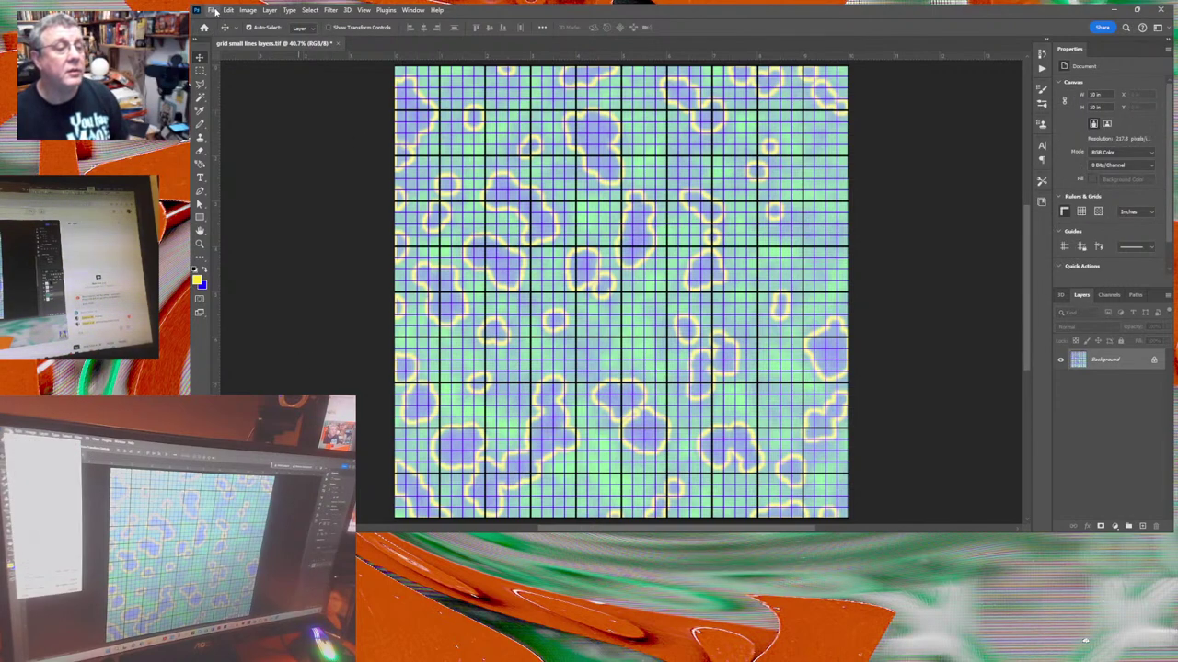
pyautogui.click(218, 140)
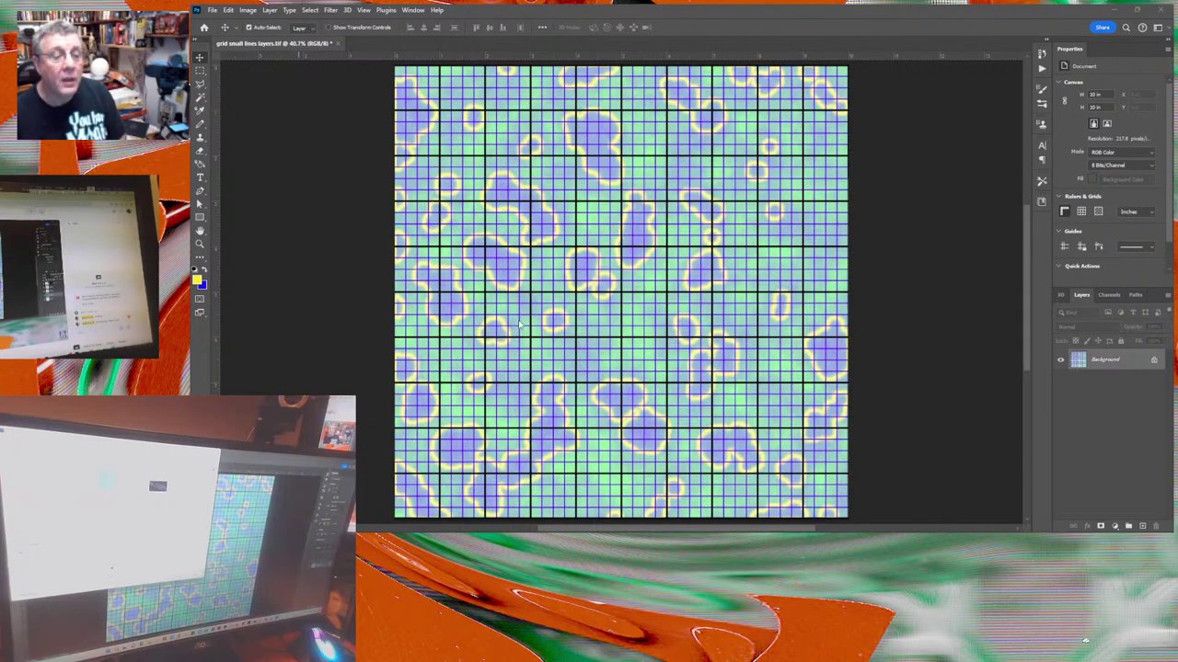
pyautogui.hotkey('ctrl', 'alt', 'i')
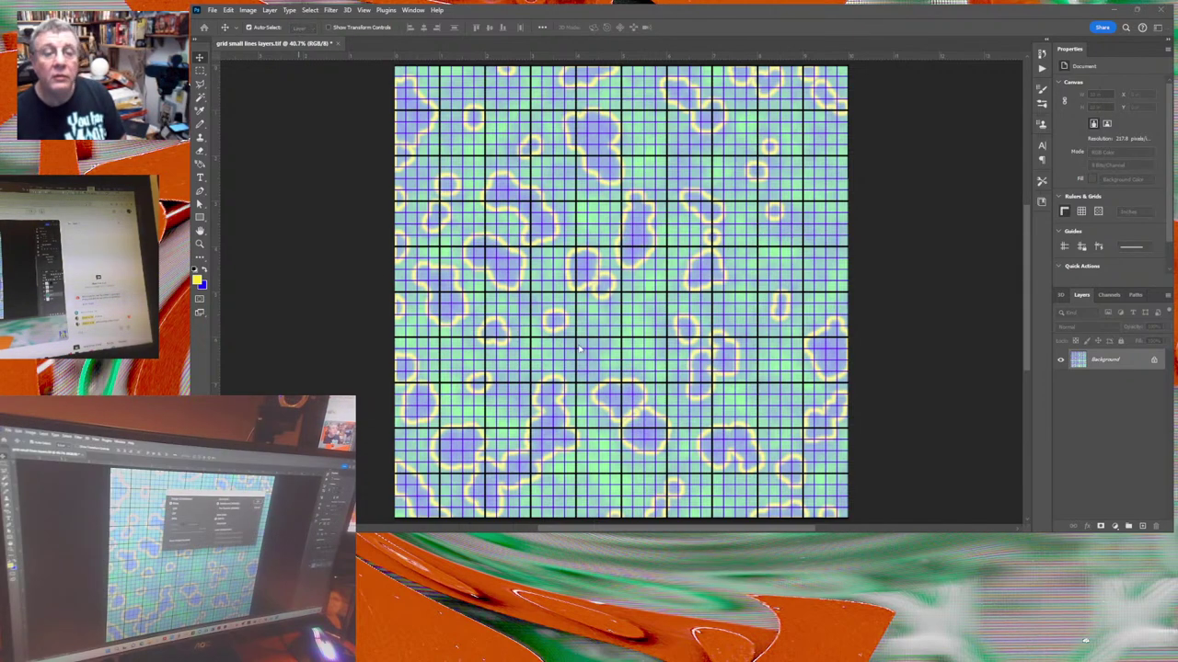
pyautogui.click(802, 145)
pyautogui.click(803, 144)
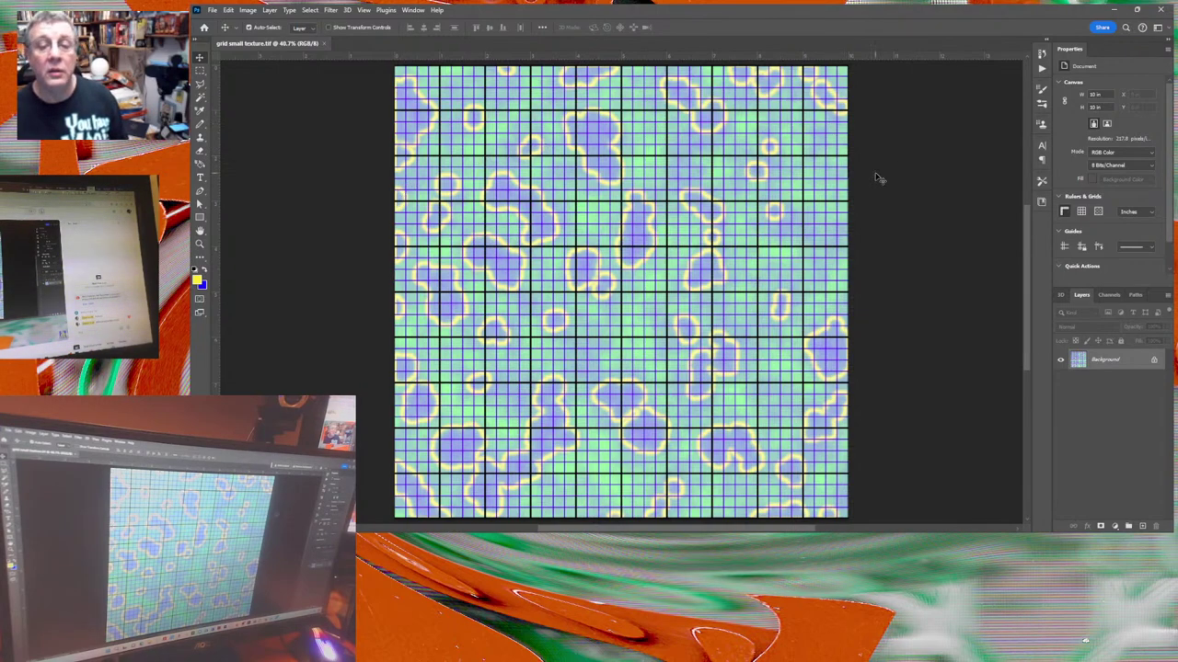
# Create a Sphere mesh preset from the flattened texture layer using the 3D menu.
pyautogui.click(349, 10)
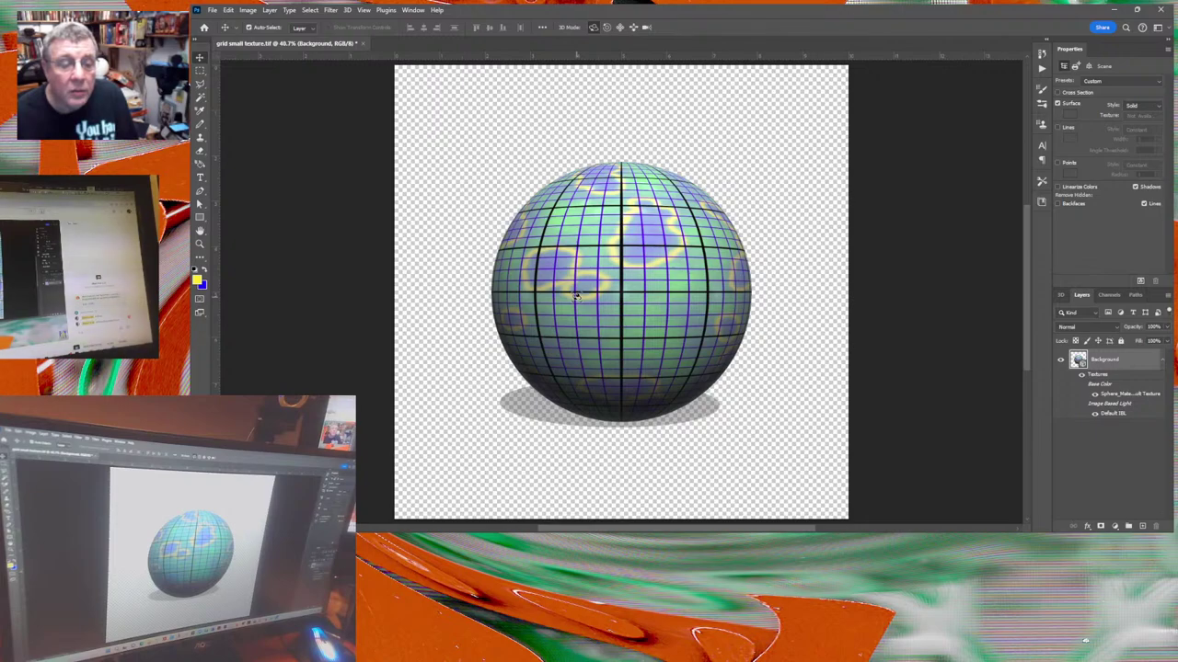
pyautogui.moveTo(686, 302); pyautogui.dragTo(702, 295)
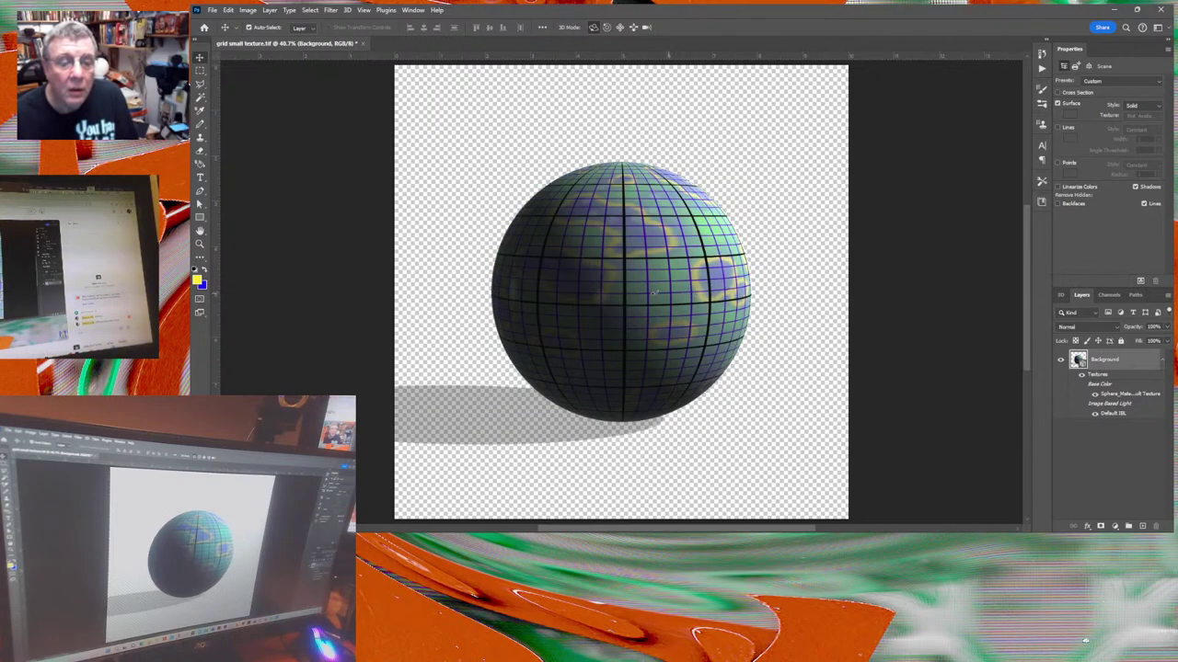
pyautogui.moveTo(568, 292); pyautogui.dragTo(618, 287)
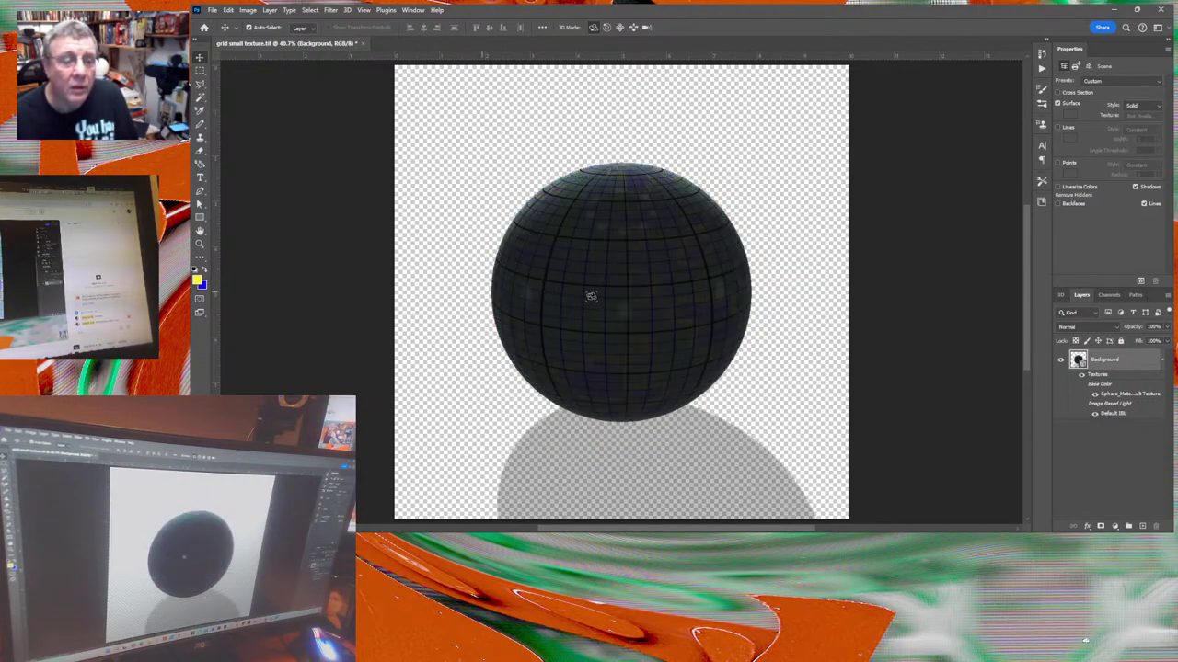
pyautogui.moveTo(727, 292); pyautogui.dragTo(621, 293)
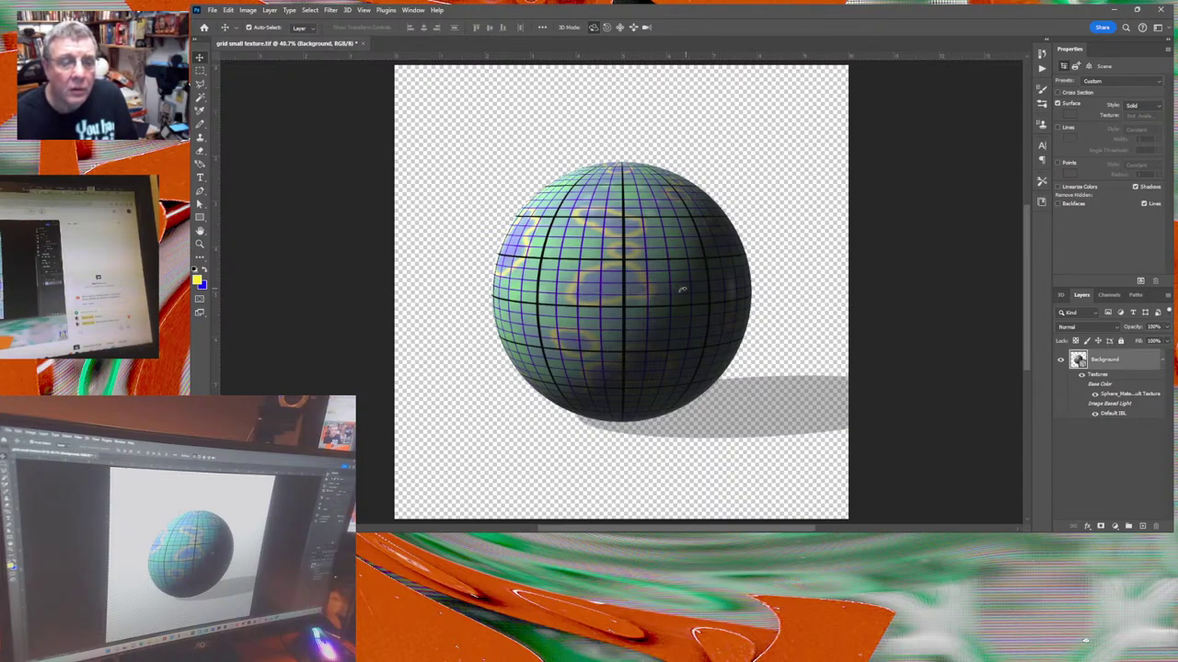
pyautogui.moveTo(681, 290); pyautogui.dragTo(686, 288)
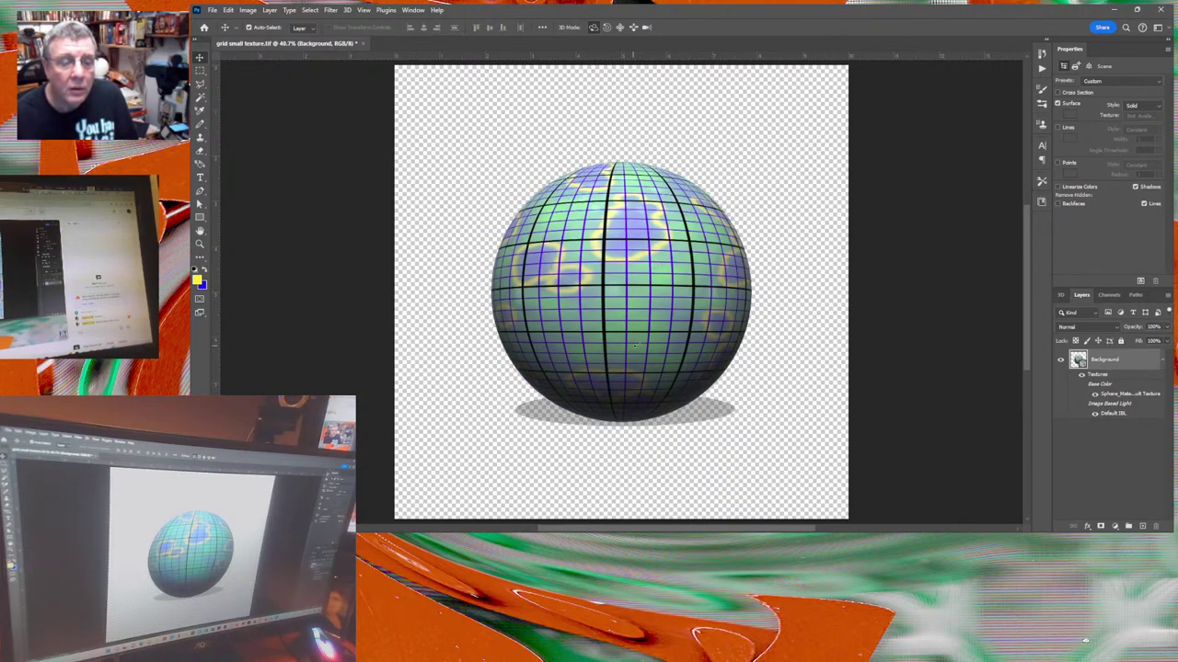
pyautogui.moveTo(646, 234); pyautogui.dragTo(634, 340)
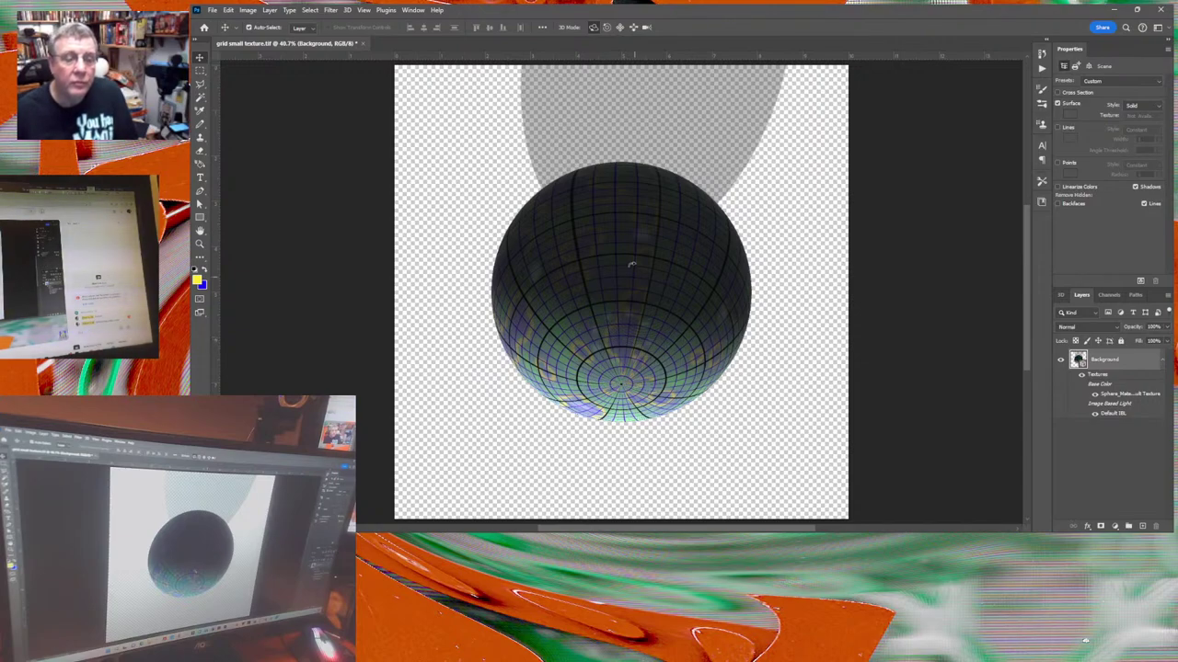
pyautogui.moveTo(634, 204); pyautogui.dragTo(632, 289)
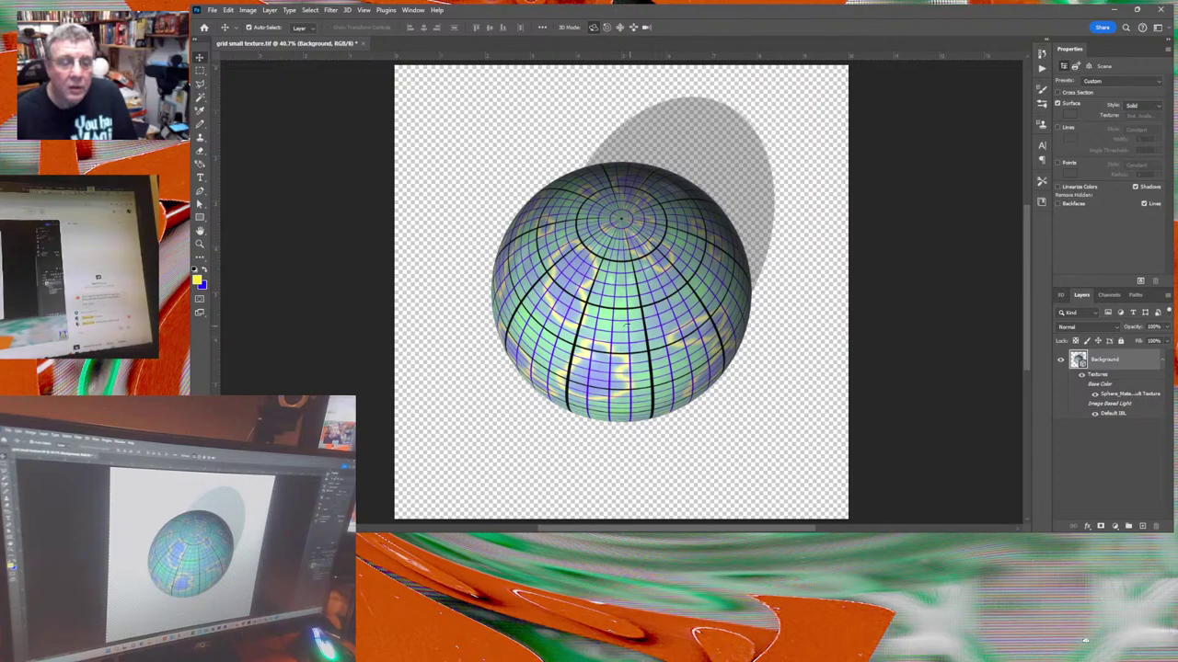
pyautogui.moveTo(627, 376); pyautogui.dragTo(628, 324)
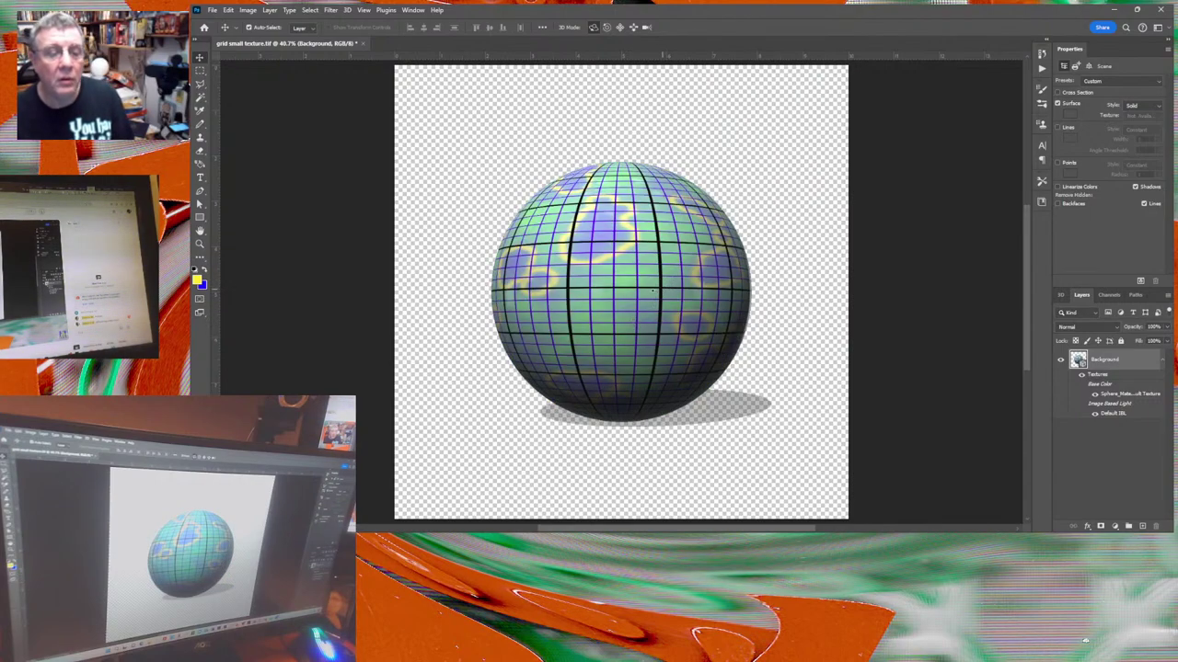
pyautogui.moveTo(624, 291)
pyautogui.mouseDown()
pyautogui.moveTo(658, 289)
pyautogui.moveTo(610, 299)
pyautogui.mouseUp()
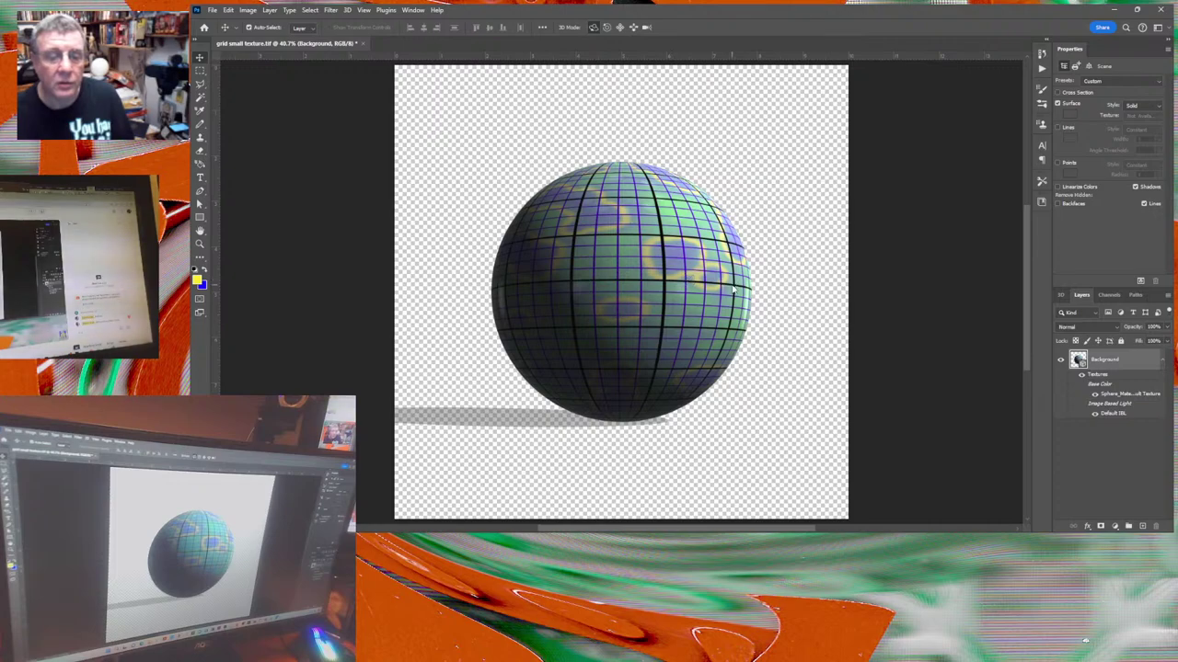
pyautogui.moveTo(637, 291); pyautogui.dragTo(634, 292)
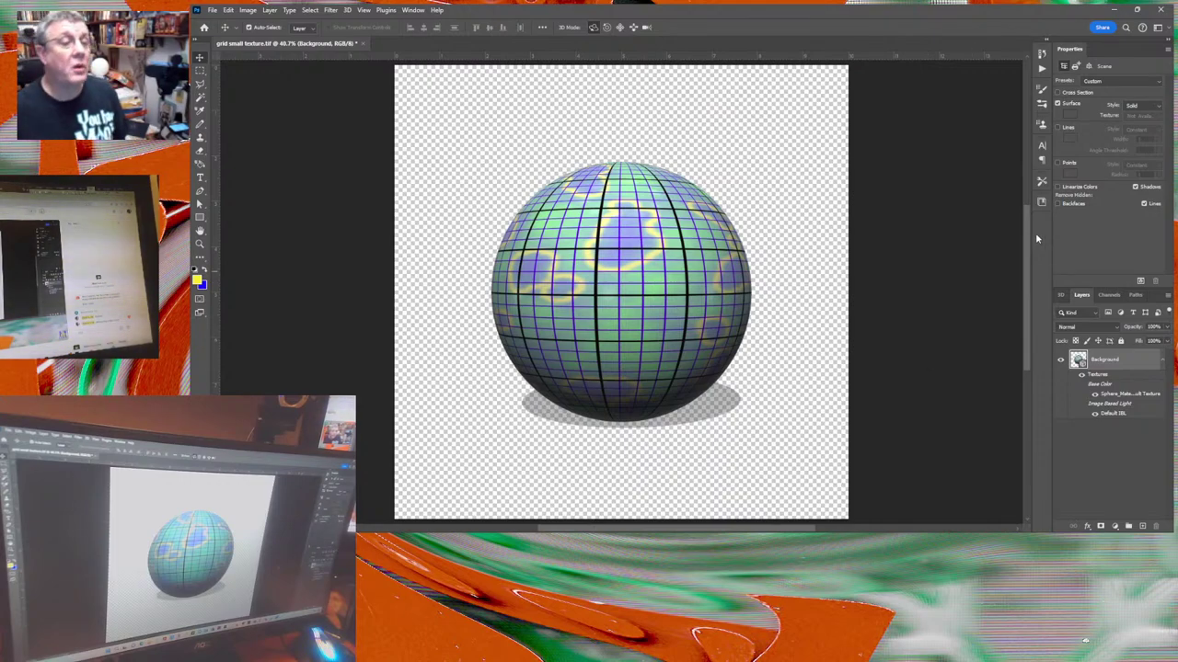
# Save the textured sphere document and close it with Ctrl+W.
pyautogui.click(212, 10)
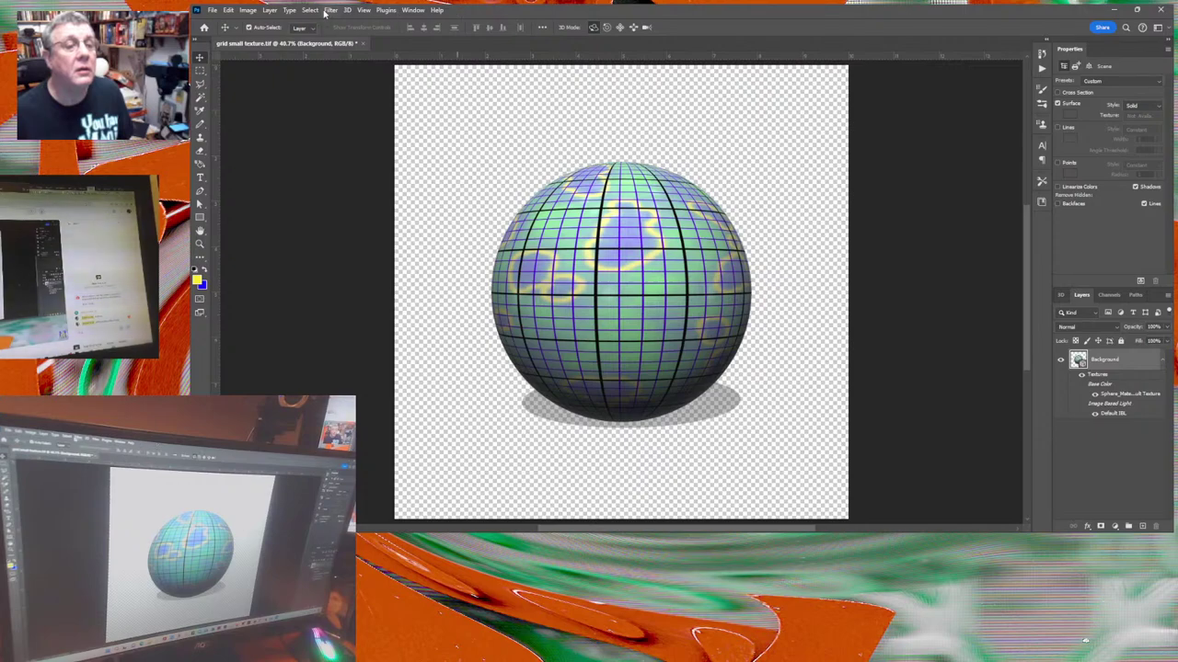
pyautogui.click(357, 43)
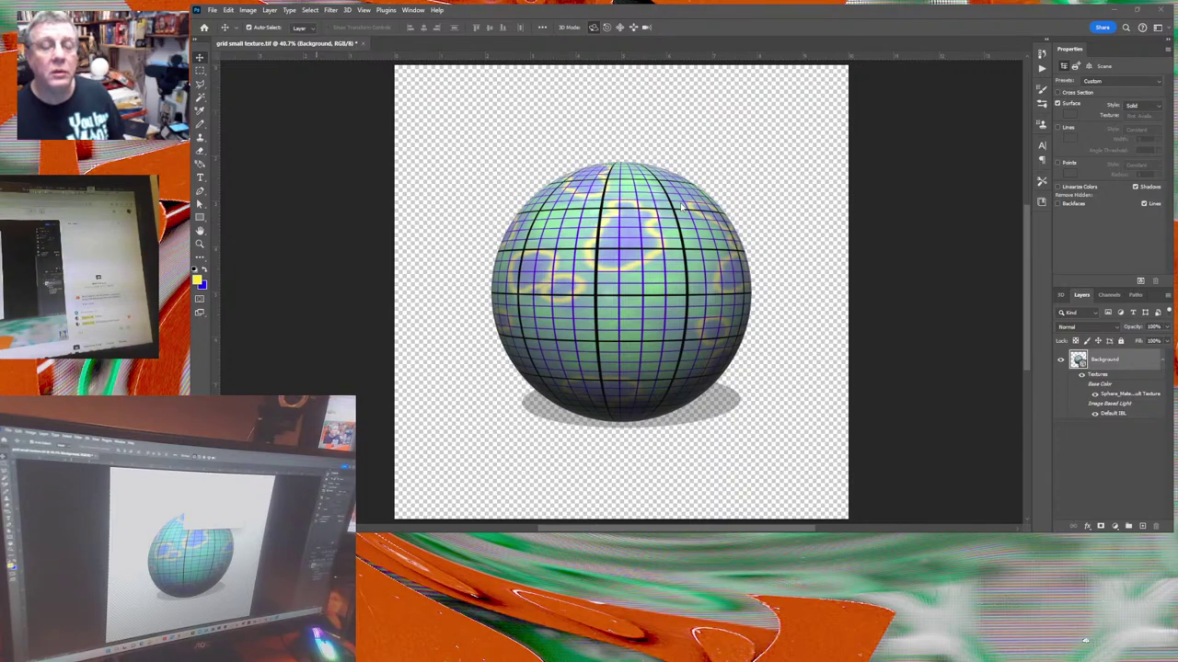
pyautogui.hotkey('ctrl', 'w')
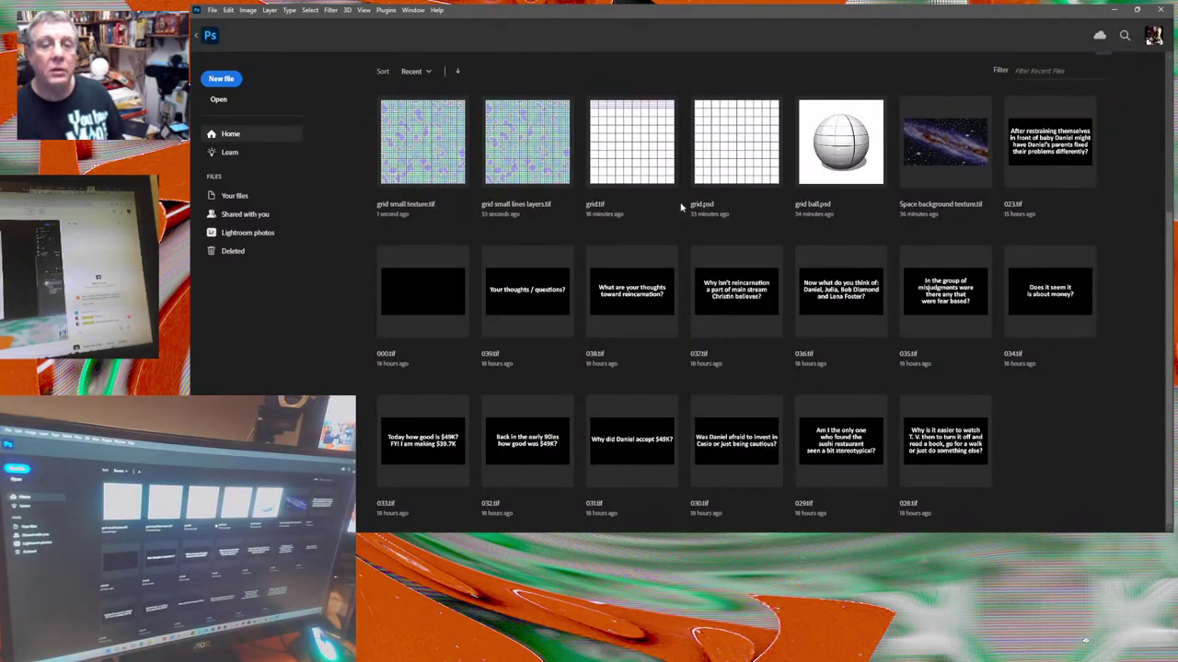
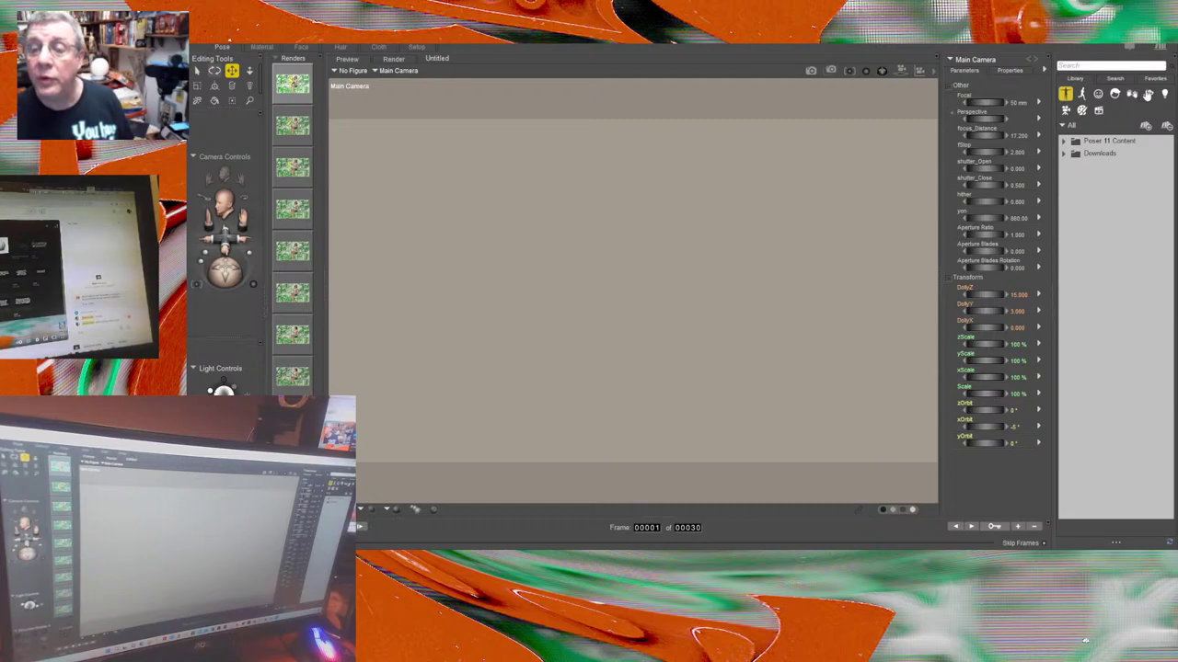
# Switch the Library panel to the Props category.
pyautogui.click(1148, 96)
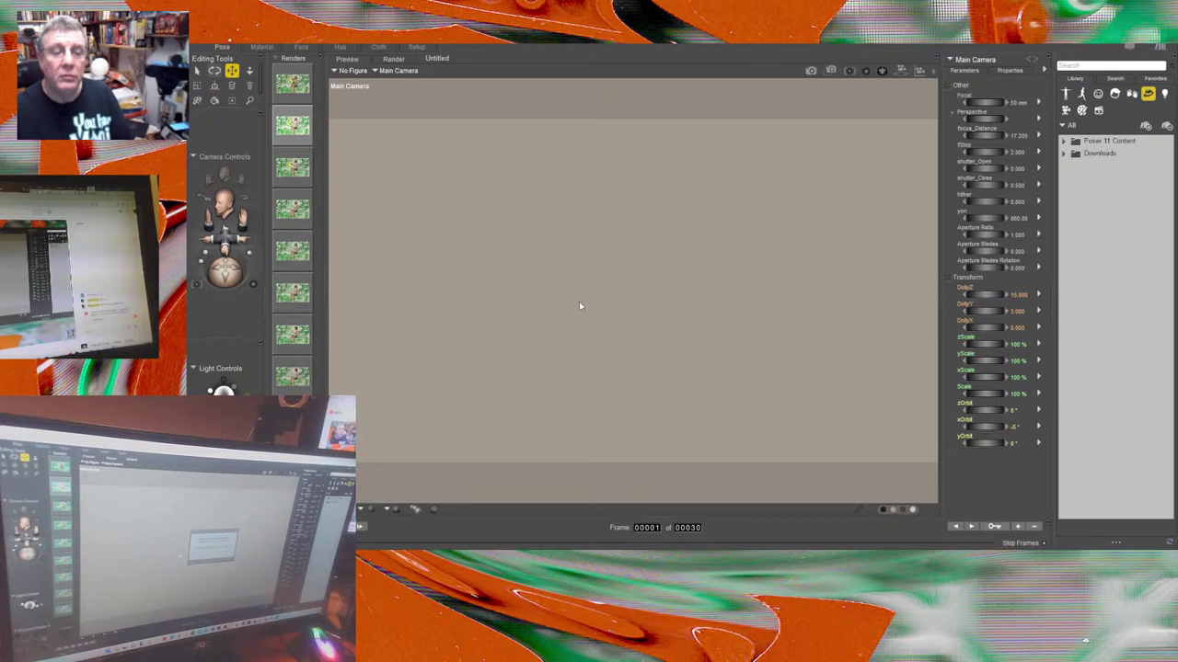
pyautogui.click(705, 333)
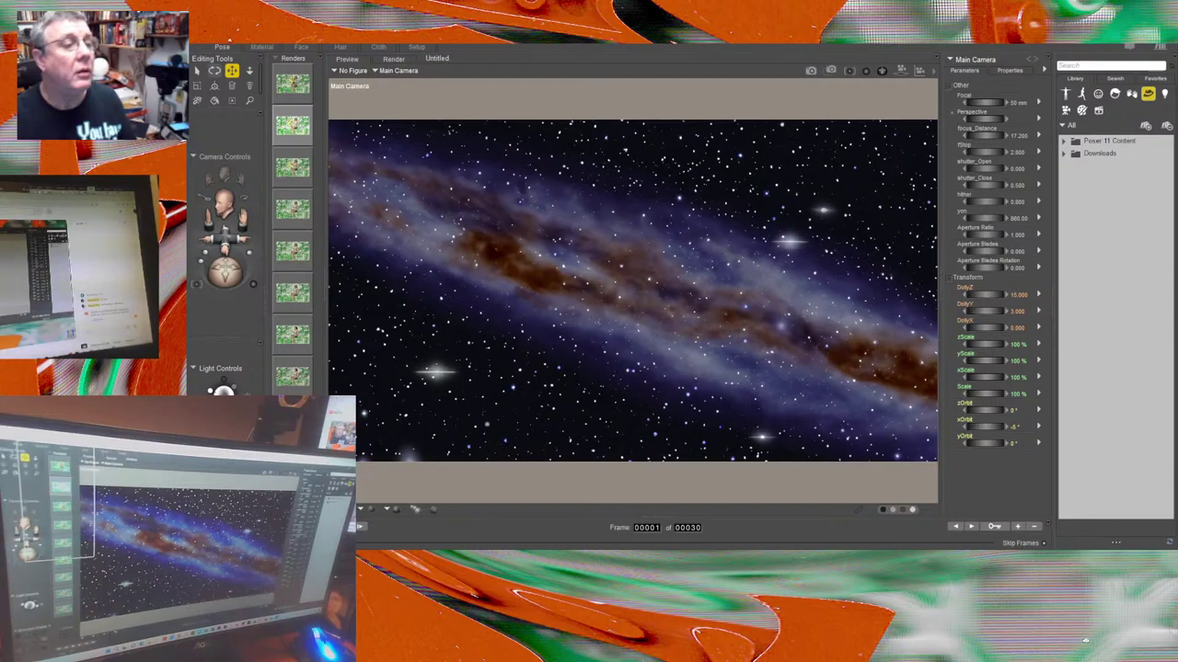
pyautogui.click(224, 47)
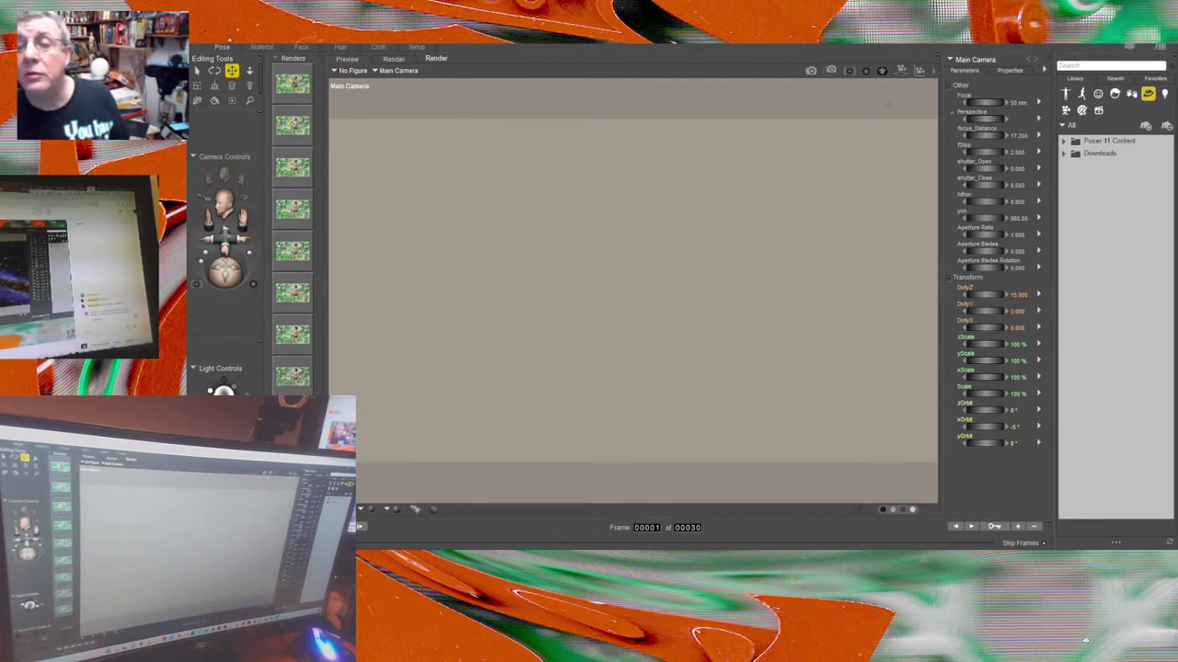
# Browse Downloads > Primitives > Morphing Primitives and select the Square Hi-Res primitive.
pyautogui.click(1064, 154)
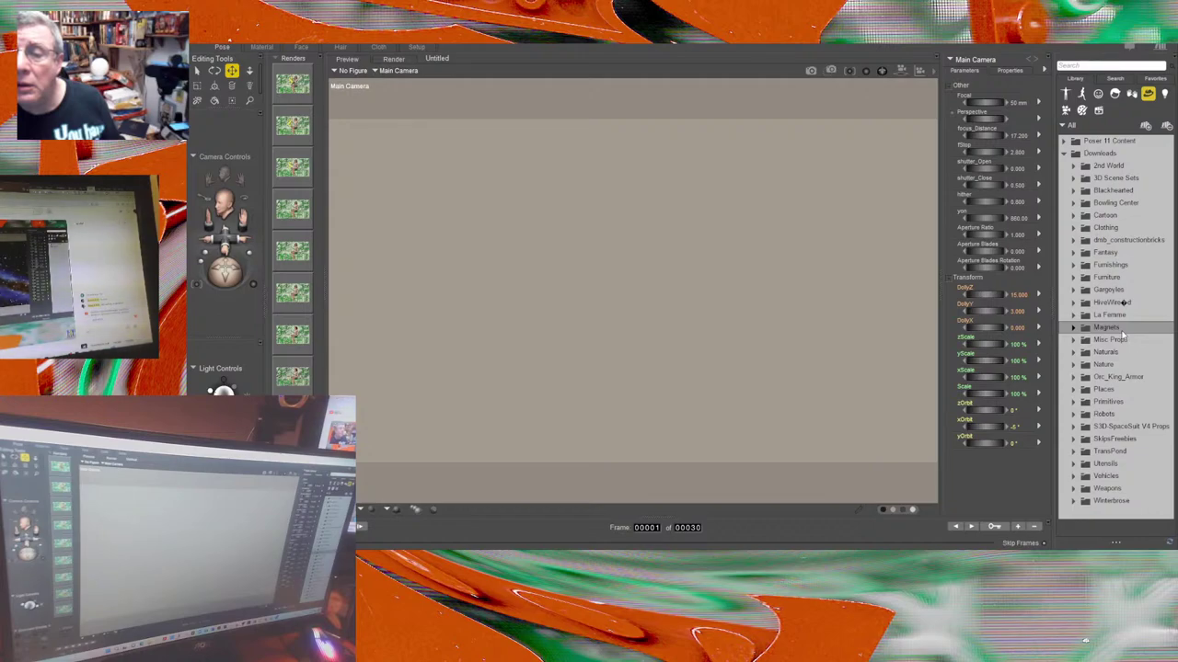
pyautogui.click(1074, 406)
pyautogui.scroll(-1, 1062, 463)
pyautogui.scroll(-3, 1061, 467)
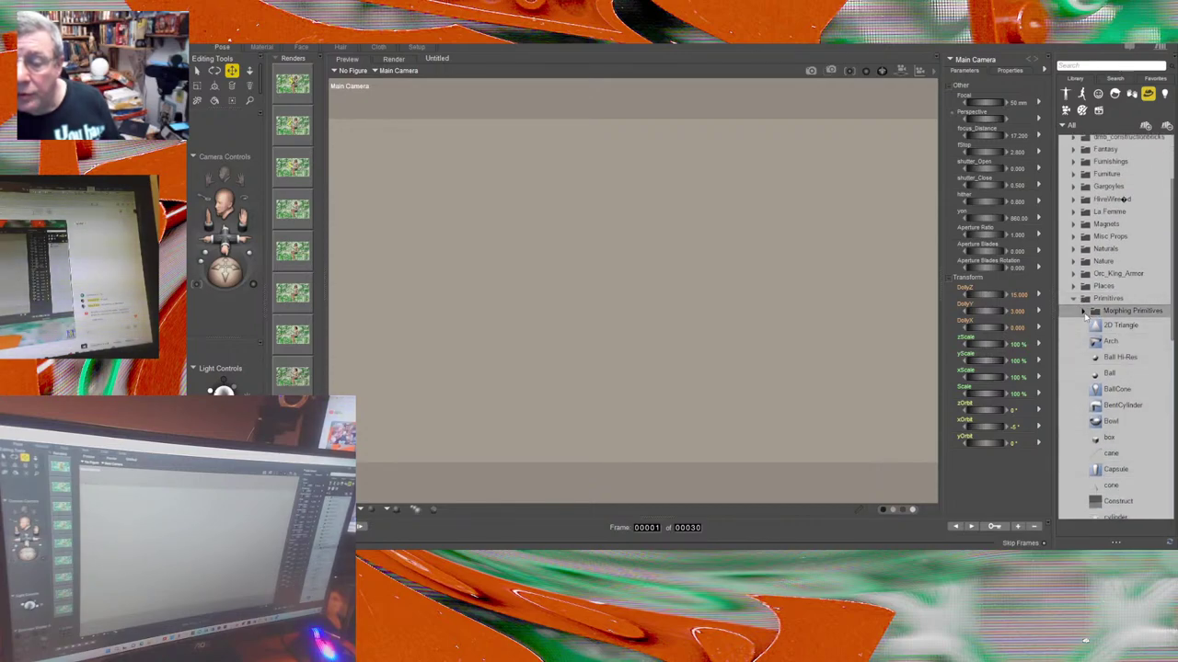
pyautogui.click(1082, 312)
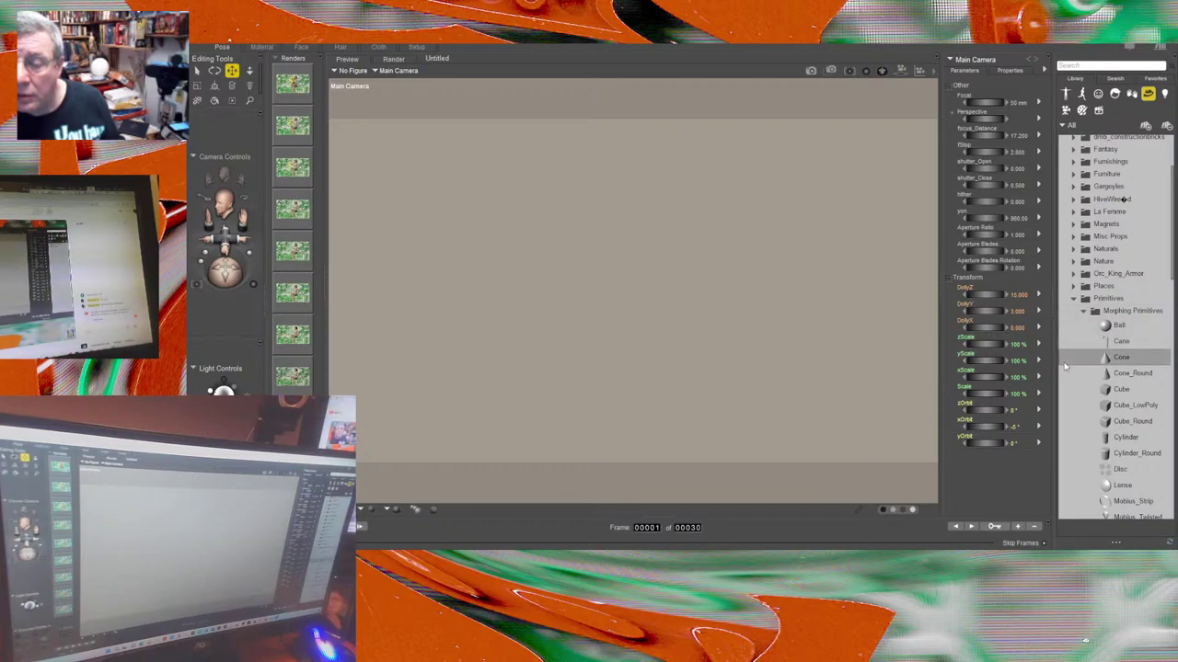
pyautogui.scroll(-5, 1067, 366)
pyautogui.scroll(-1, 1075, 374)
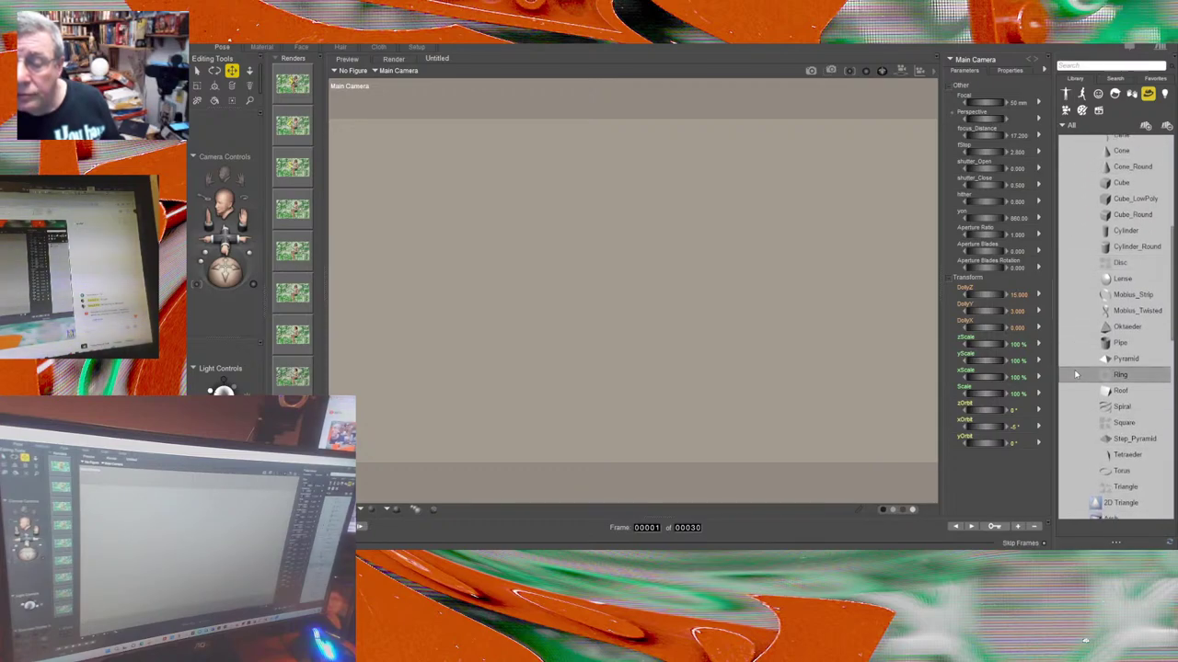
pyautogui.scroll(-7, 1075, 374)
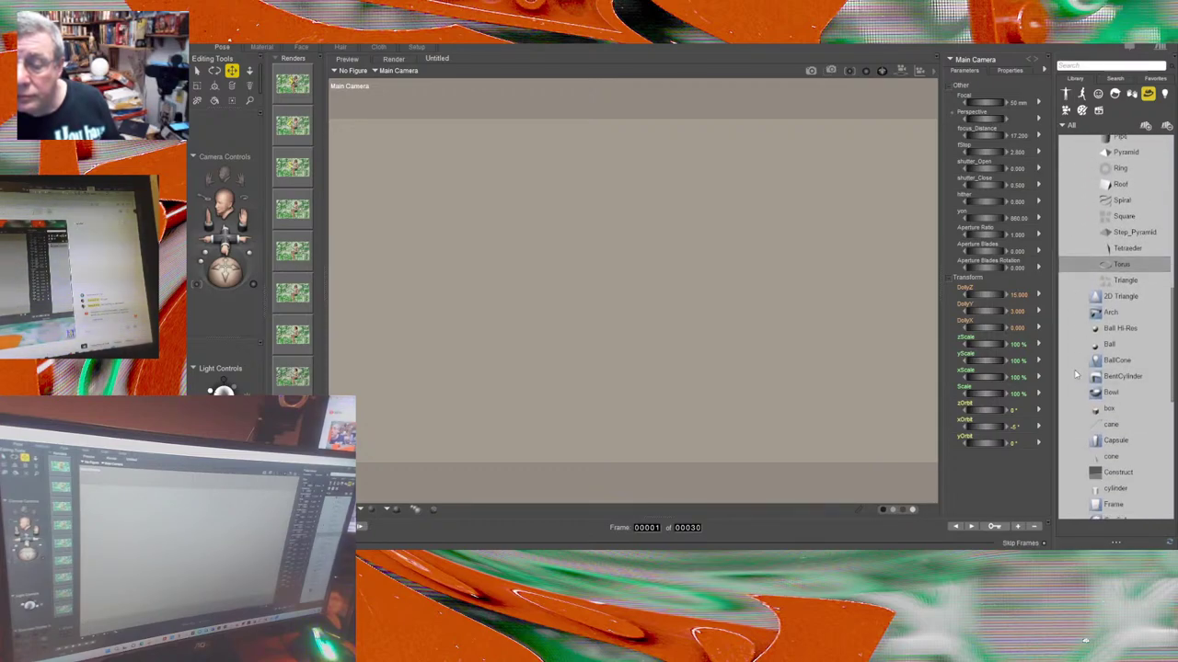
pyautogui.scroll(-3, 1075, 374)
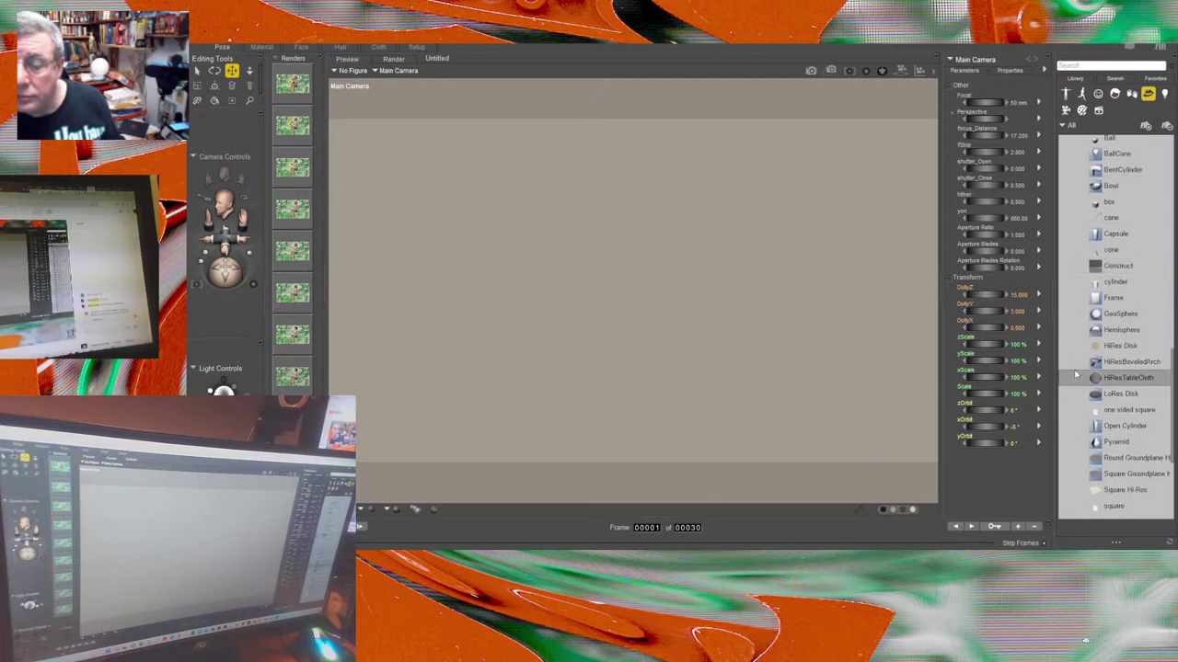
pyautogui.scroll(-3, 1076, 374)
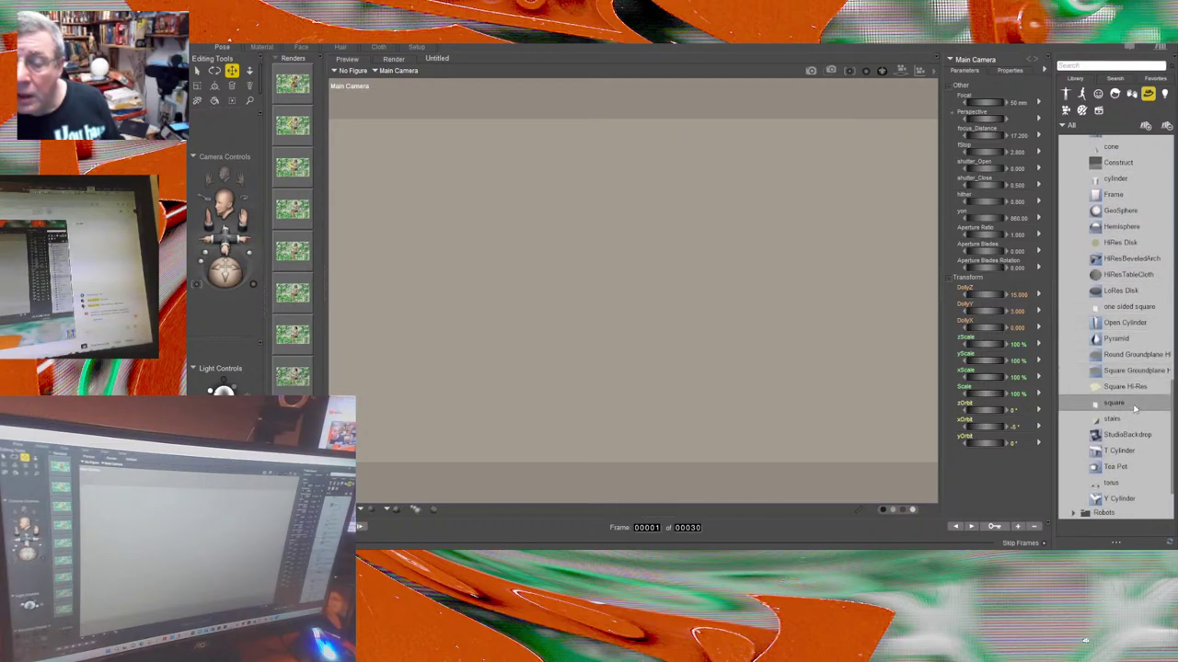
pyautogui.click(1109, 390)
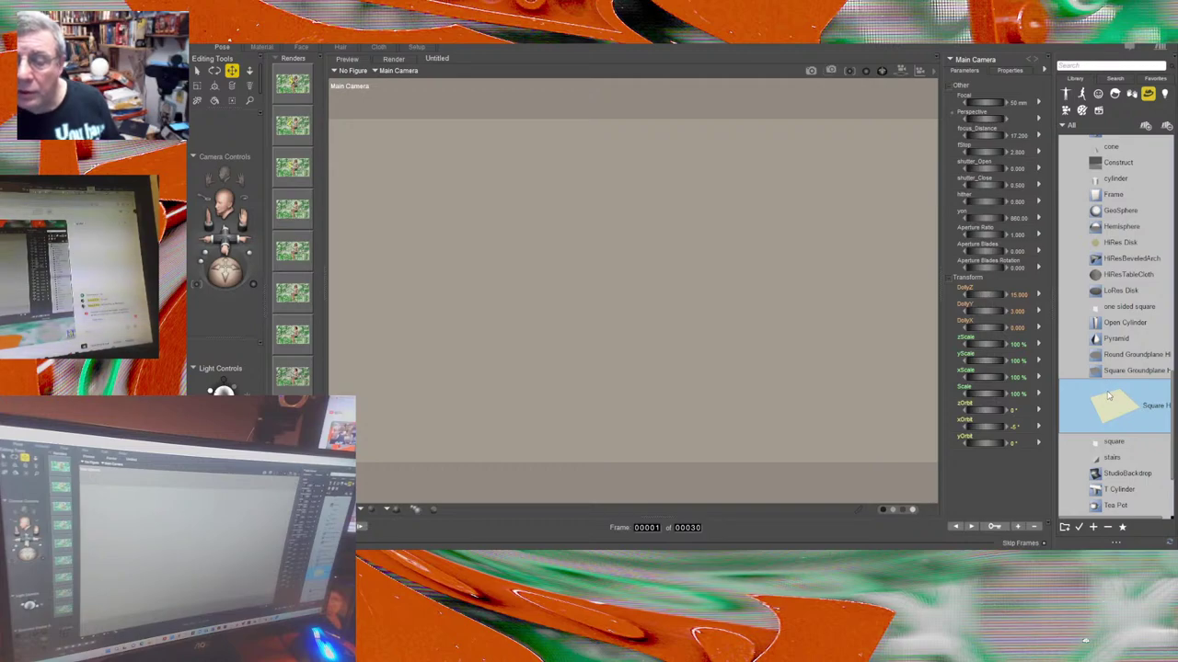
# Add the Square Hi-Res plane as ClothPlane_1 and view it through the Dolly Camera.
pyautogui.doubleClick(1109, 398)
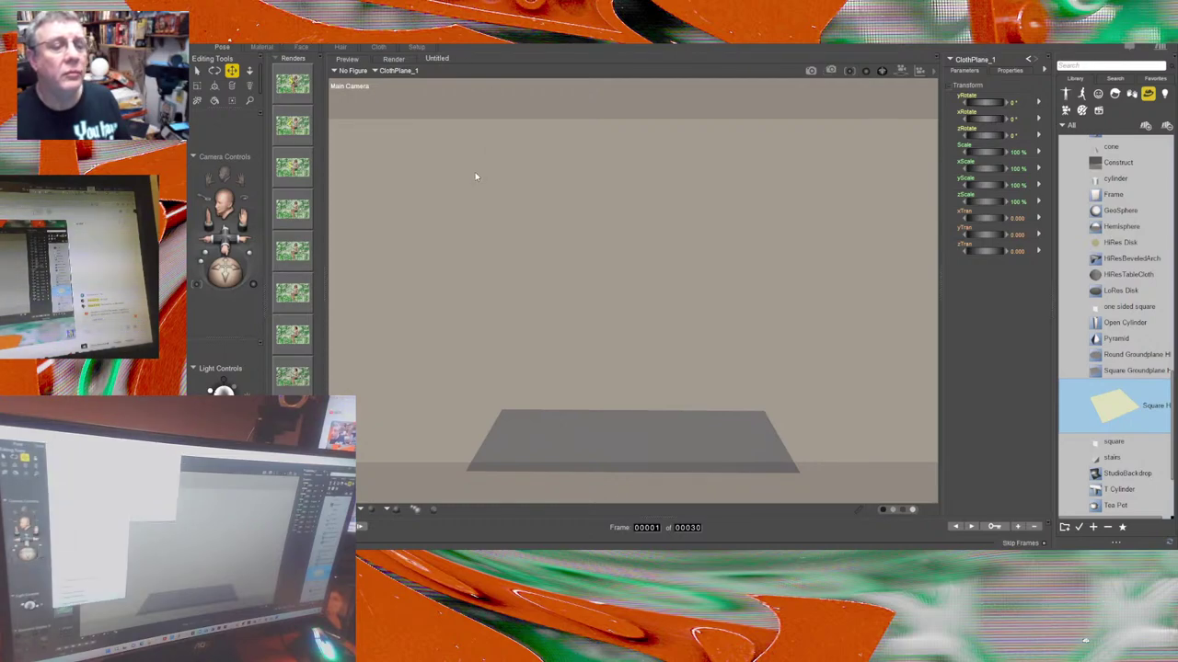
pyautogui.hotkey('ctrl', '/')
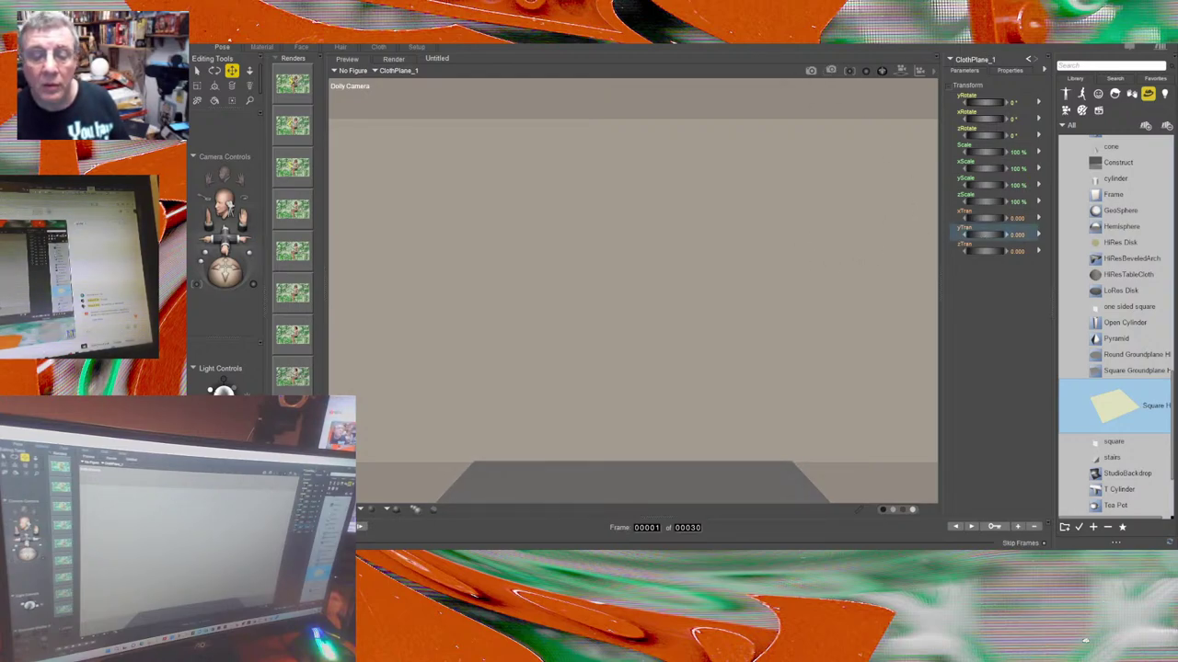
# Raise the cloth plane, rotate it 90° on xRotate, and stretch xScale to 170%.
pyautogui.moveTo(985, 236); pyautogui.dragTo(985, 241)
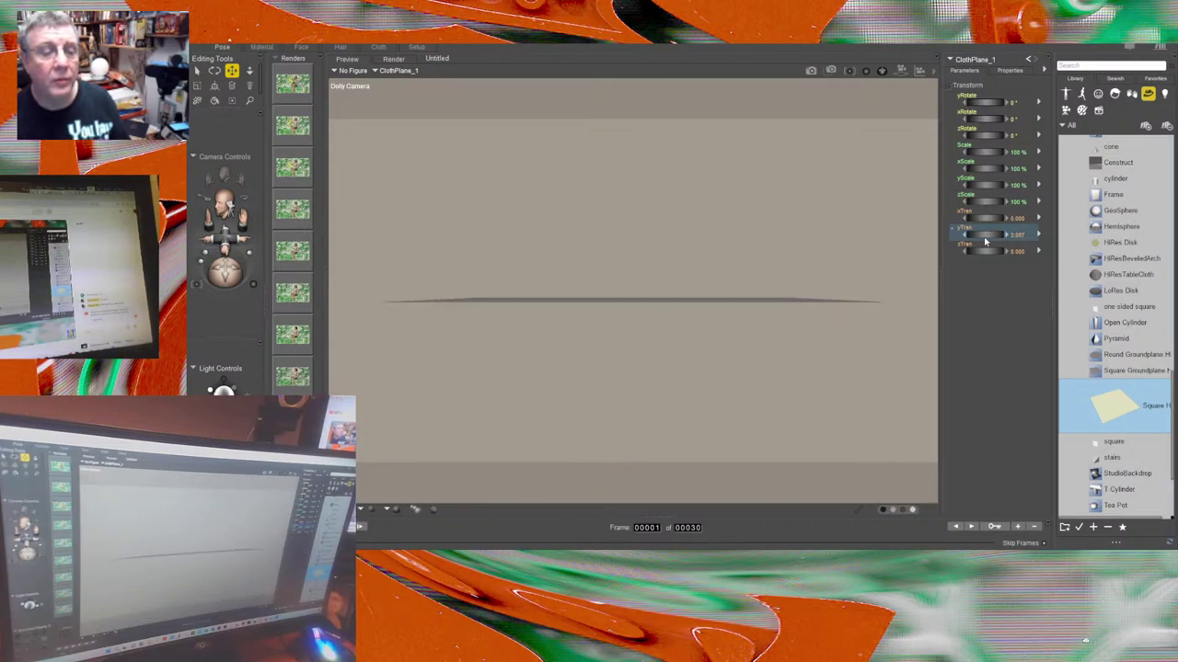
pyautogui.click(1019, 118)
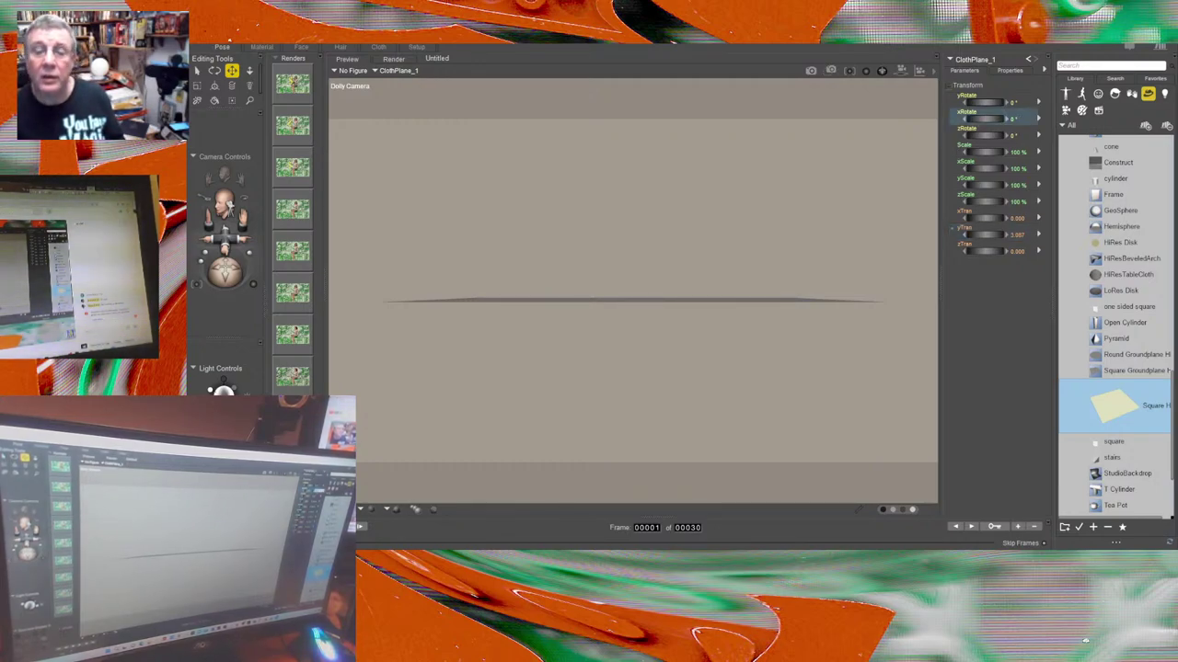
pyautogui.write('90')
pyautogui.press('Return')
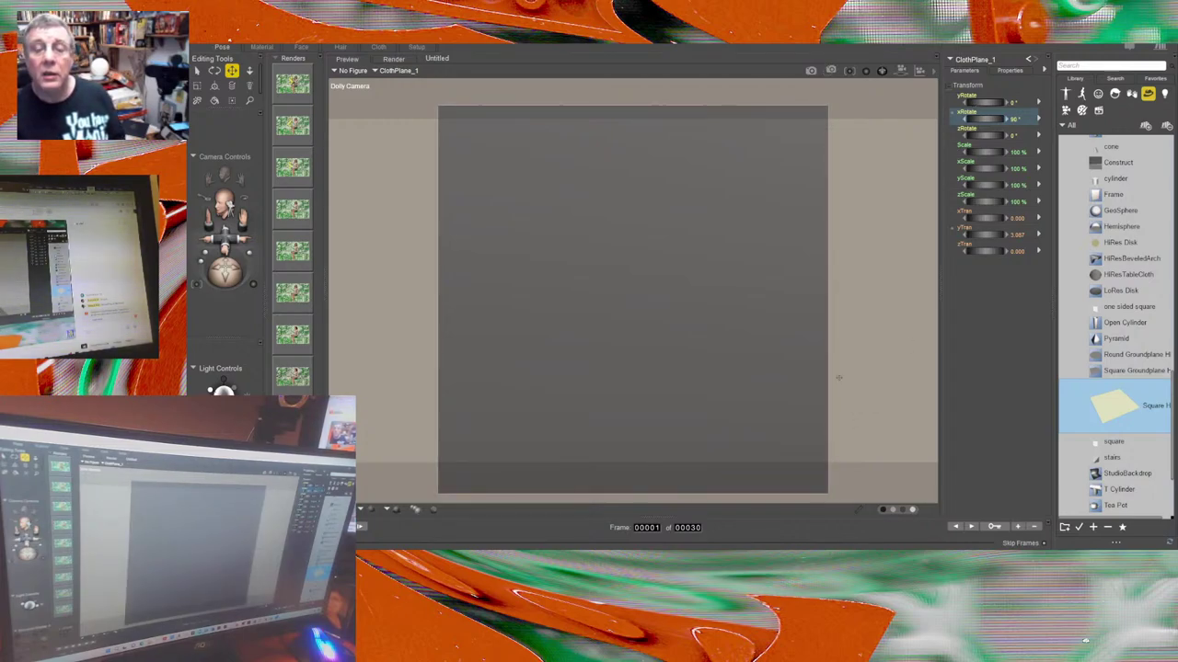
pyautogui.click(1010, 174)
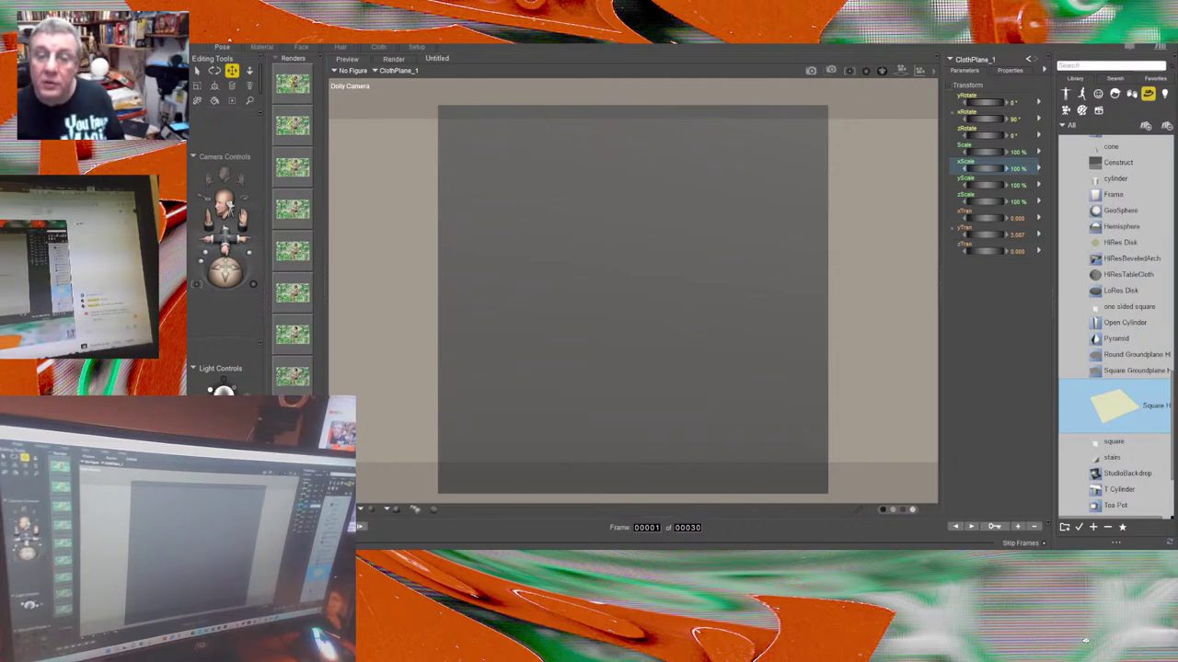
pyautogui.moveTo(989, 169); pyautogui.dragTo(1009, 173)
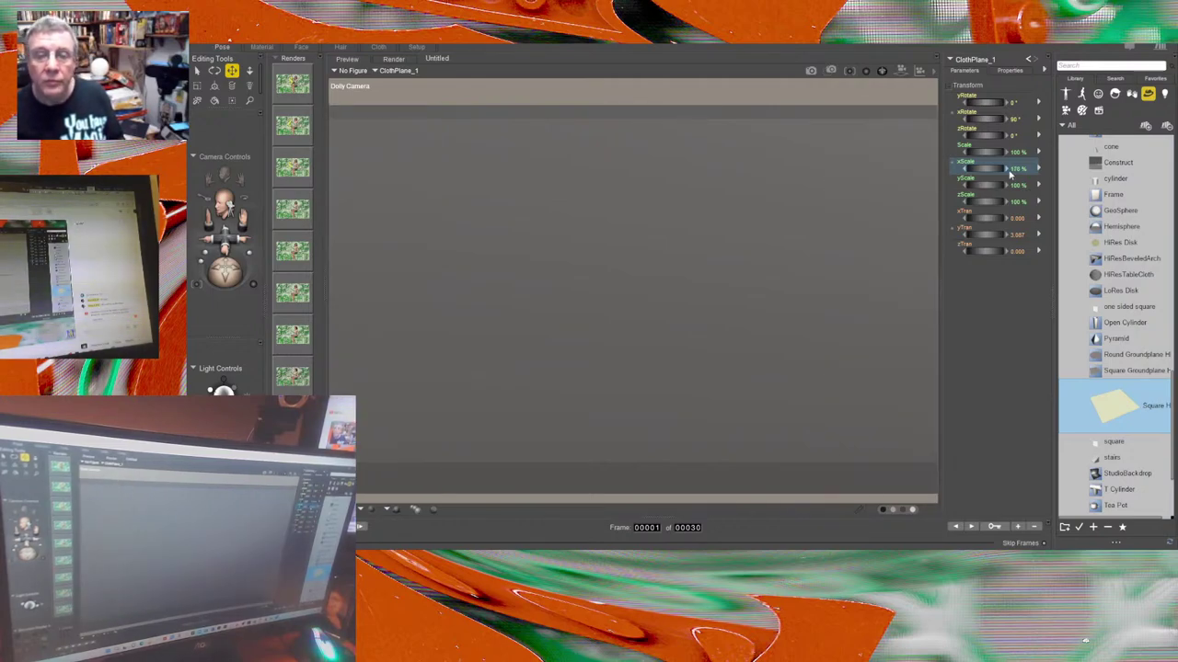
# In the Material room, apply the galaxy texture and set the plane's Ambient colour to grey.
pyautogui.click(263, 47)
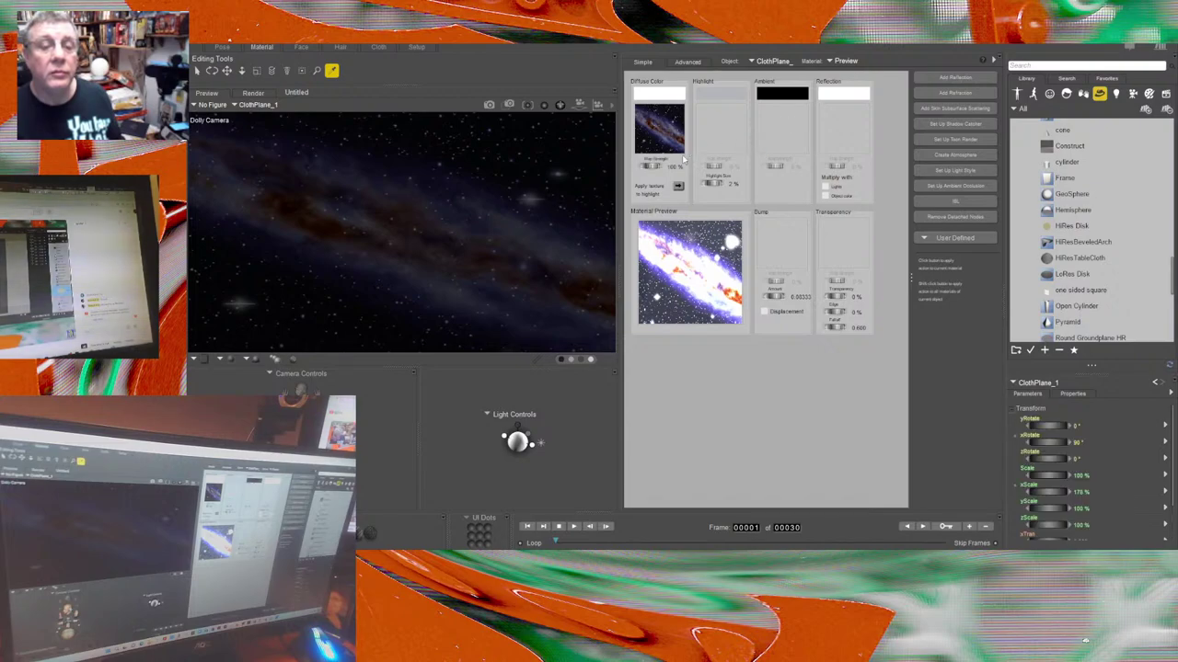
pyautogui.click(678, 184)
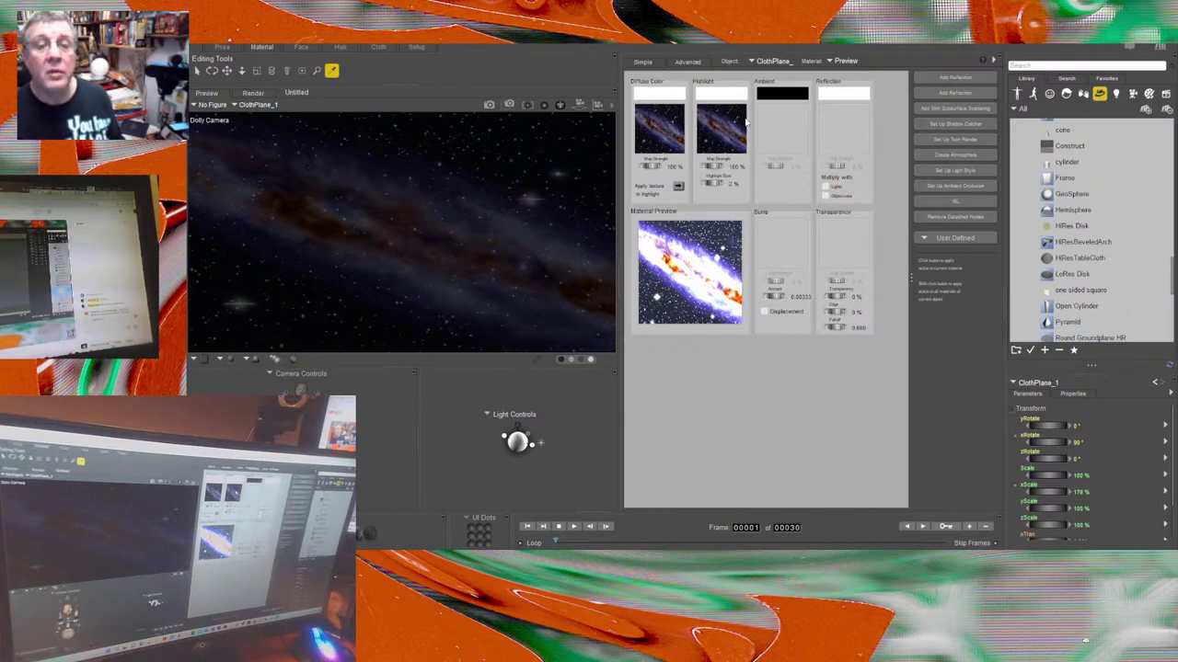
pyautogui.click(806, 90)
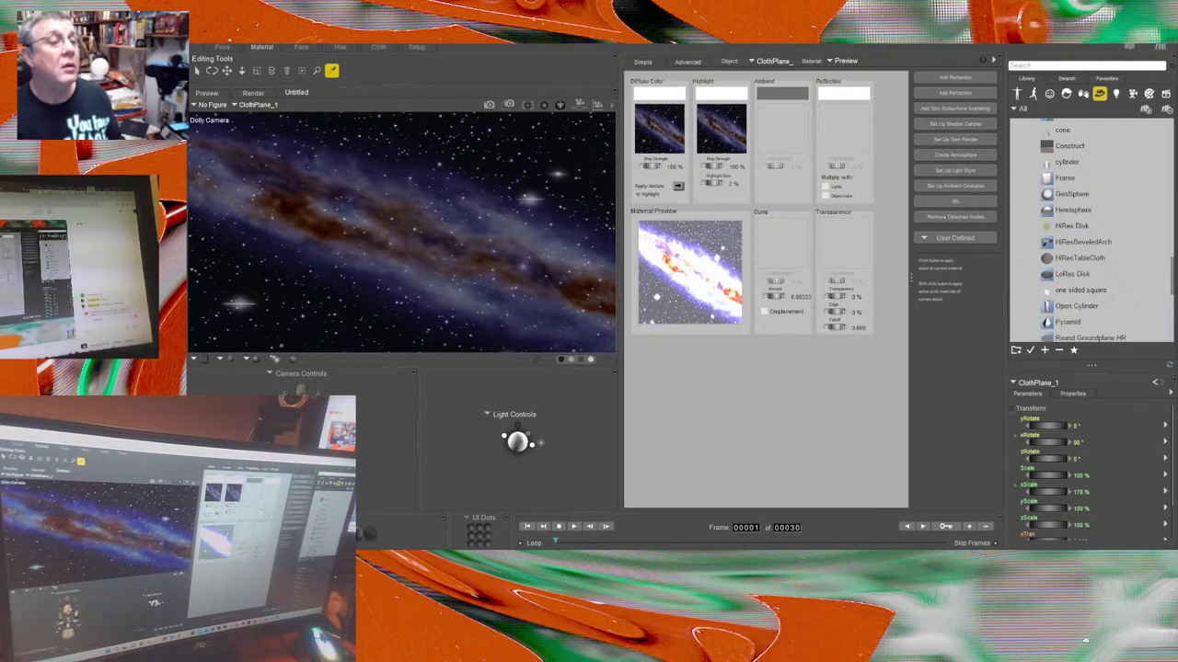
pyautogui.click(221, 46)
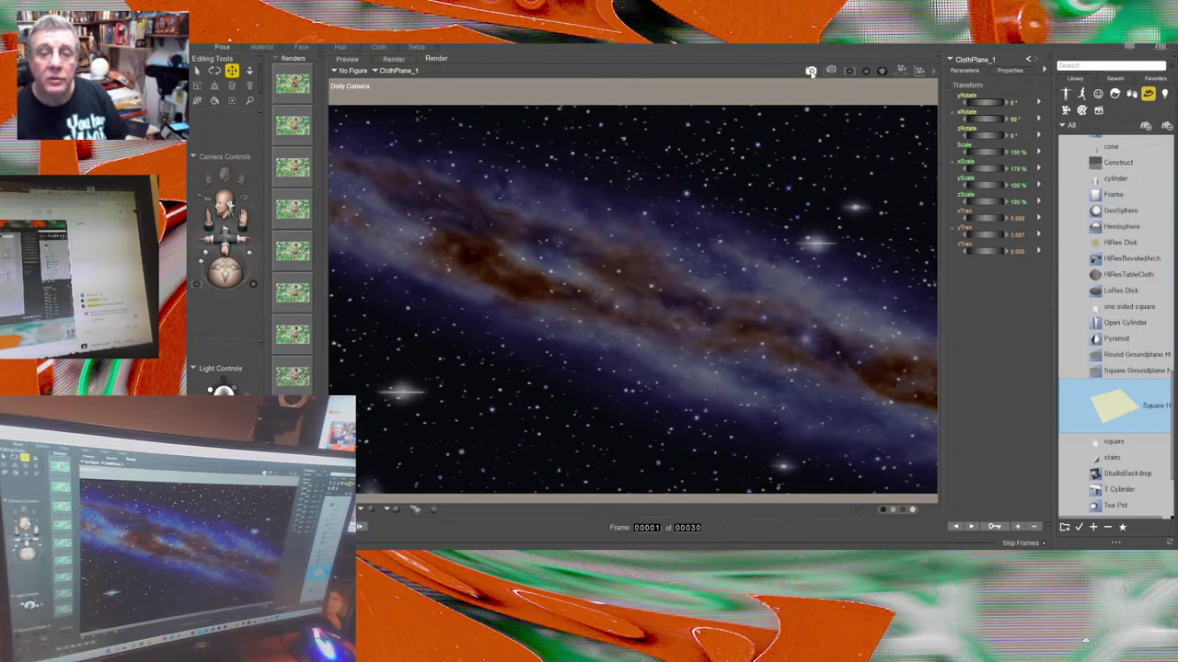
# Render the Dolly Camera view of the galaxy starfield plane at 3840 × 2160.
pyautogui.click(810, 71)
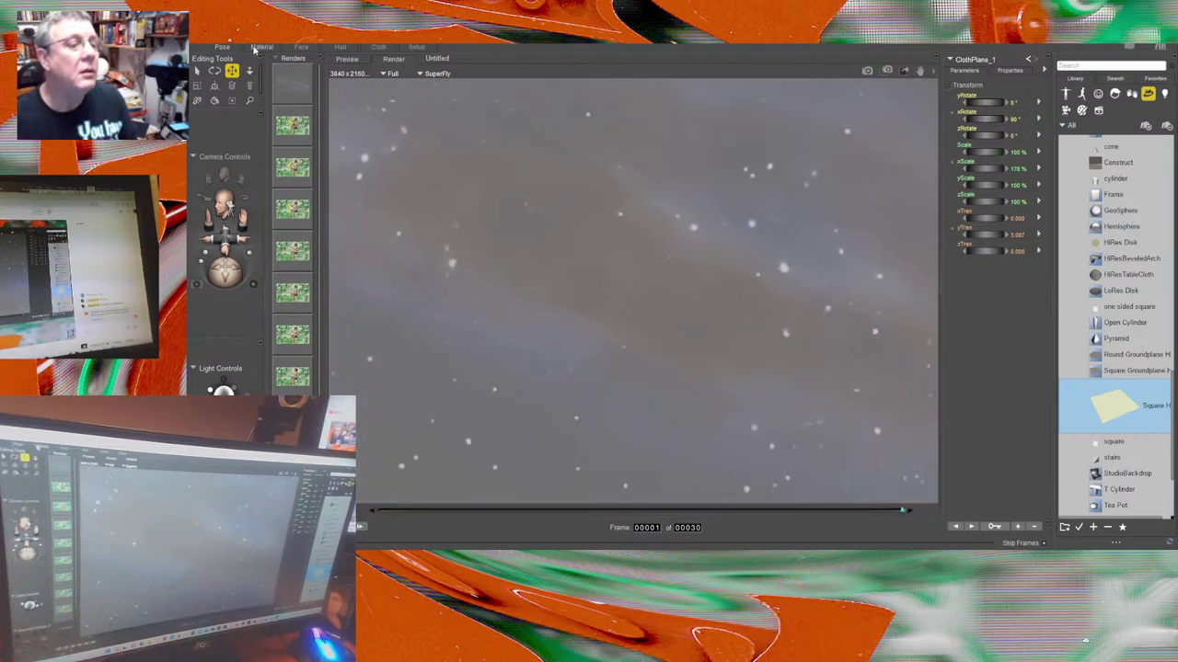
# Back in the Preview tab, drag zTran far negative to push the galaxy plane away.
pyautogui.click(342, 60)
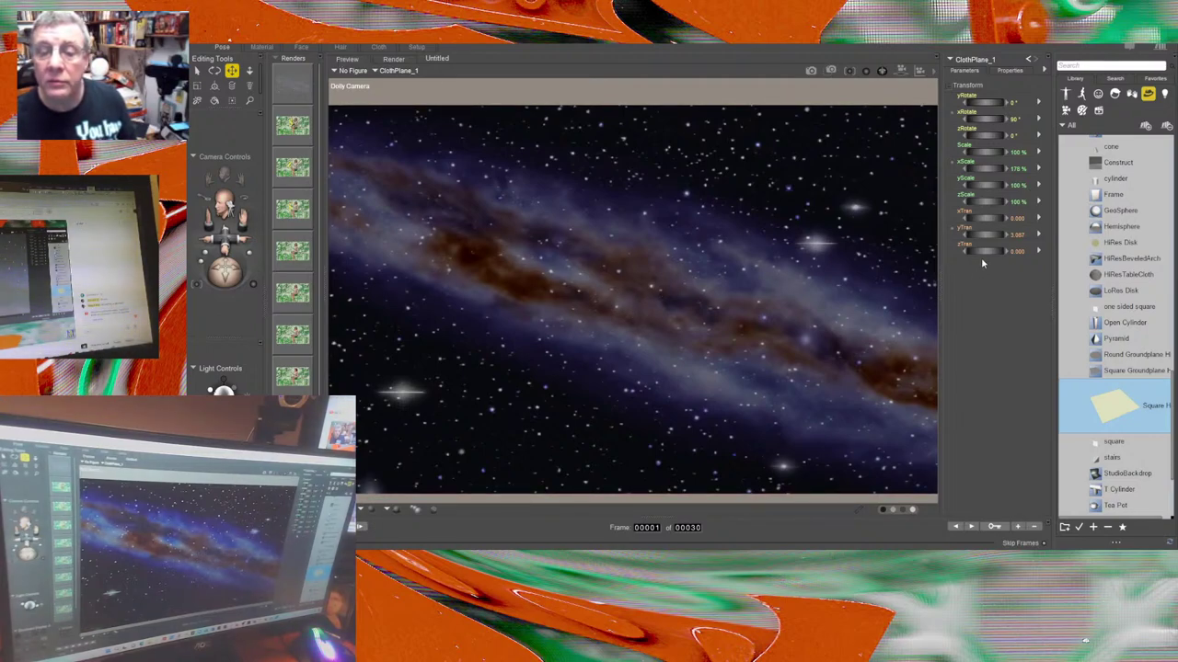
pyautogui.moveTo(999, 251); pyautogui.dragTo(826, 251)
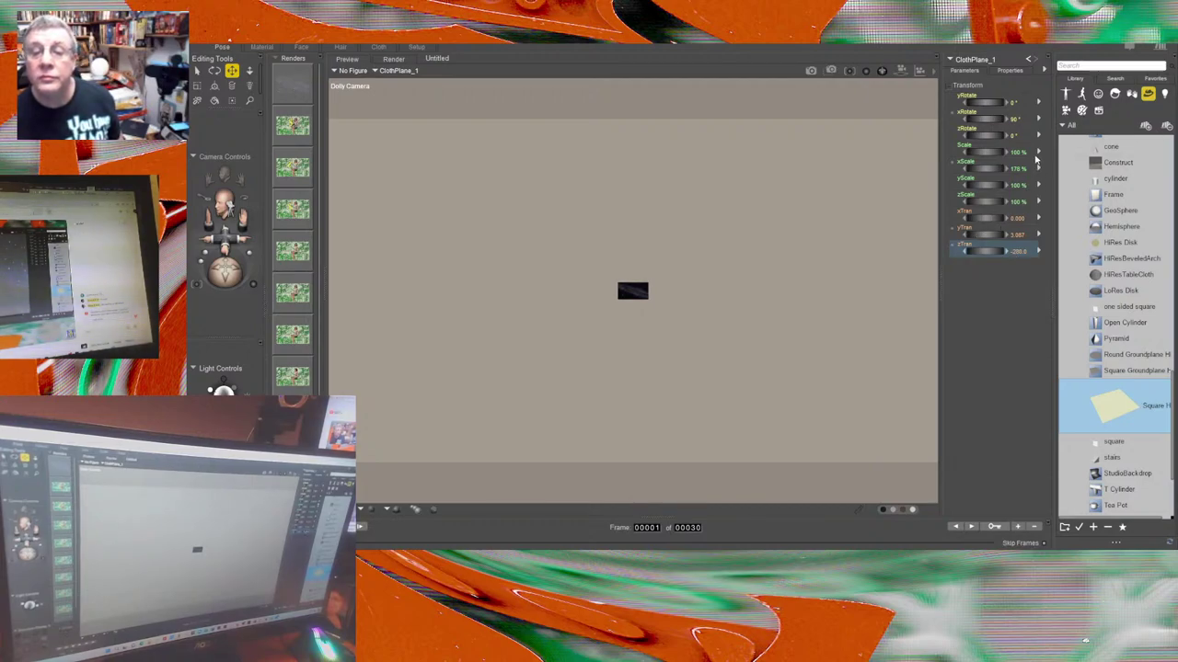
# Scale the distant galaxy plane up to 2027% so it fills the Dolly Camera view.
pyautogui.click(980, 147)
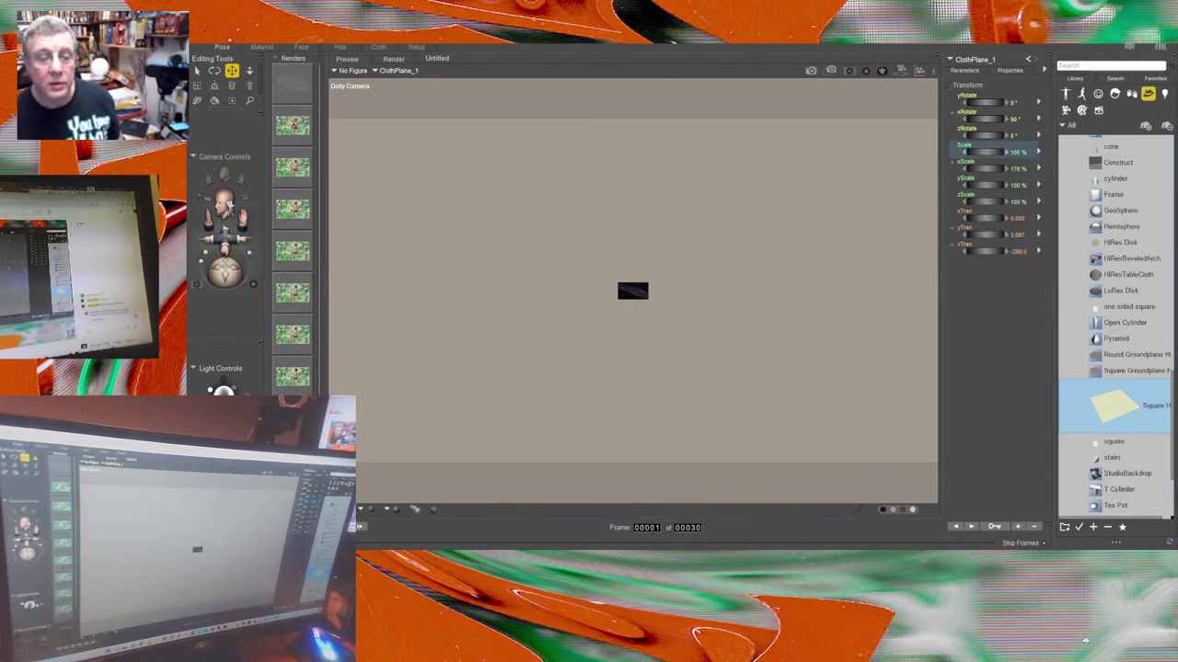
pyautogui.moveTo(980, 147)
pyautogui.mouseDown()
pyautogui.moveTo(1157, 147)
pyautogui.moveTo(1002, 151)
pyautogui.mouseUp()
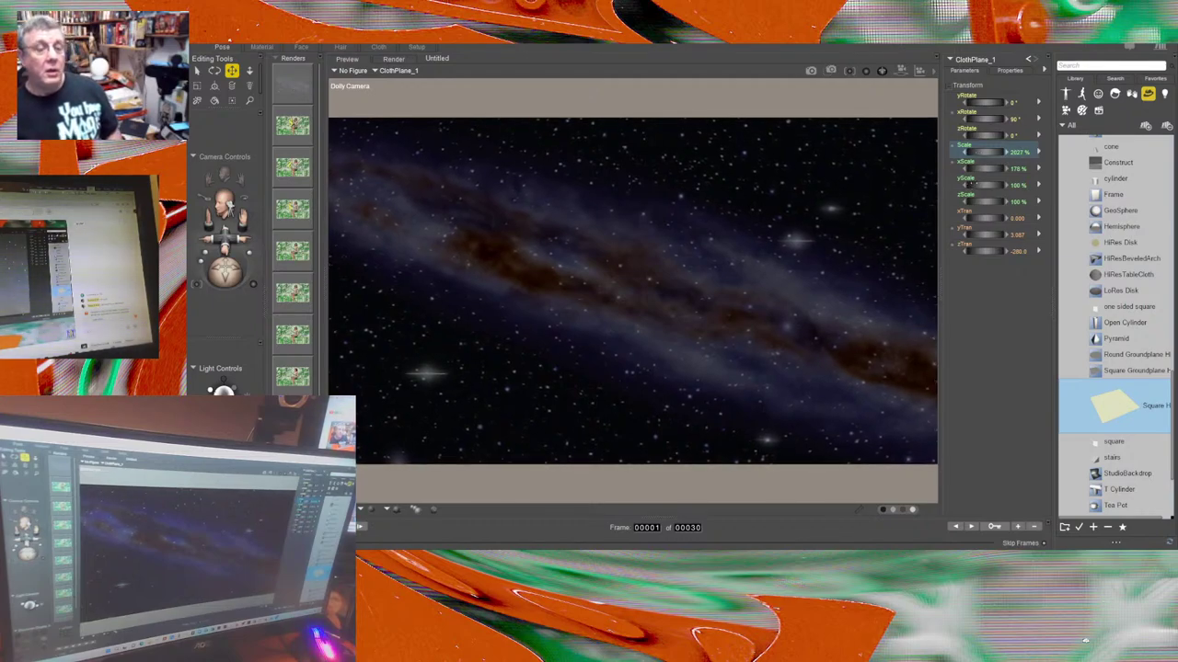
pyautogui.click(260, 47)
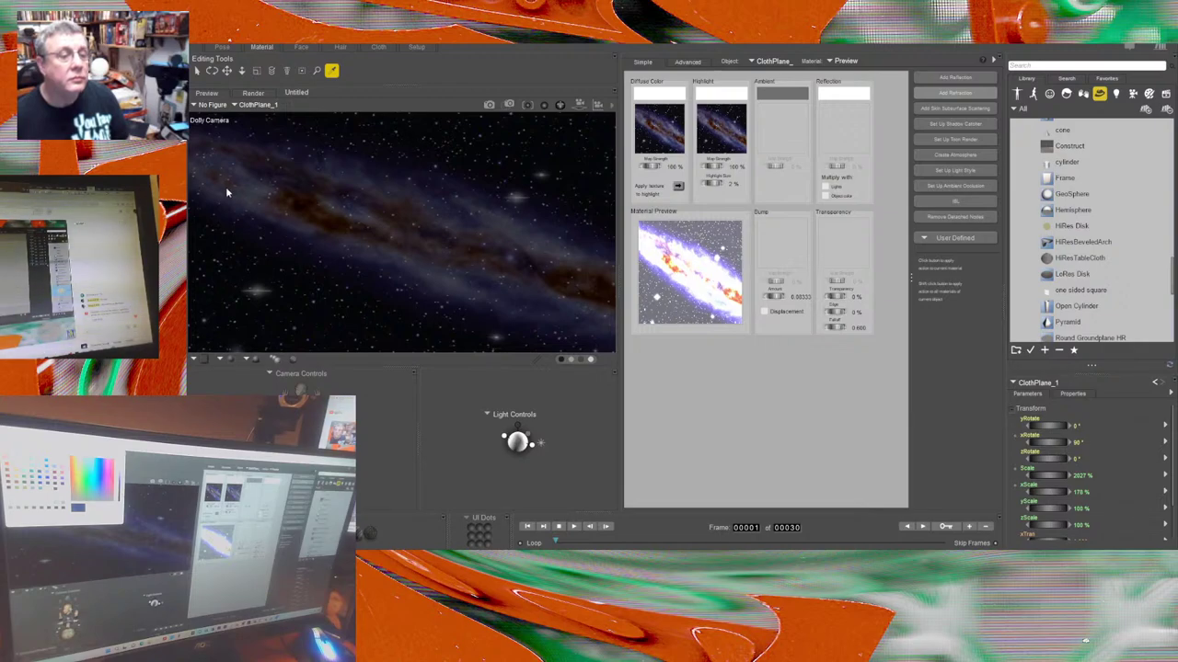
# Accept dark blue as the galaxy plane's Ambient colour and return to the Pose room.
pyautogui.press('Return')
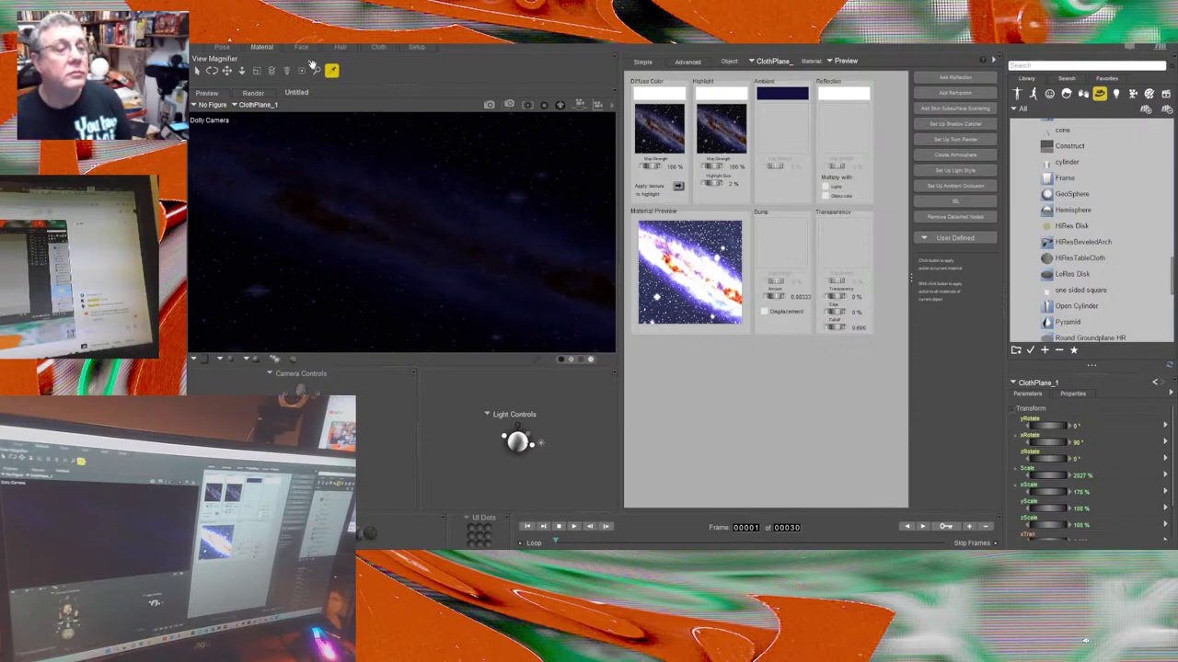
pyautogui.click(221, 46)
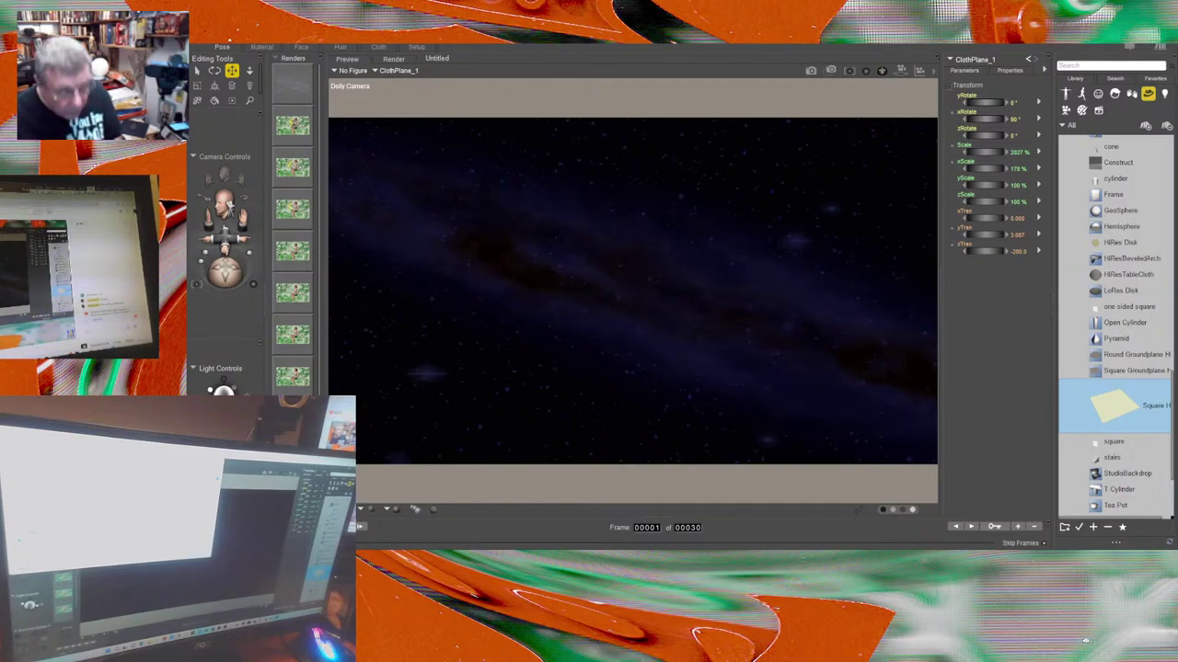
# Save the scene as Ball Grid and delete Light 1 from the scene.
pyautogui.press('Return')
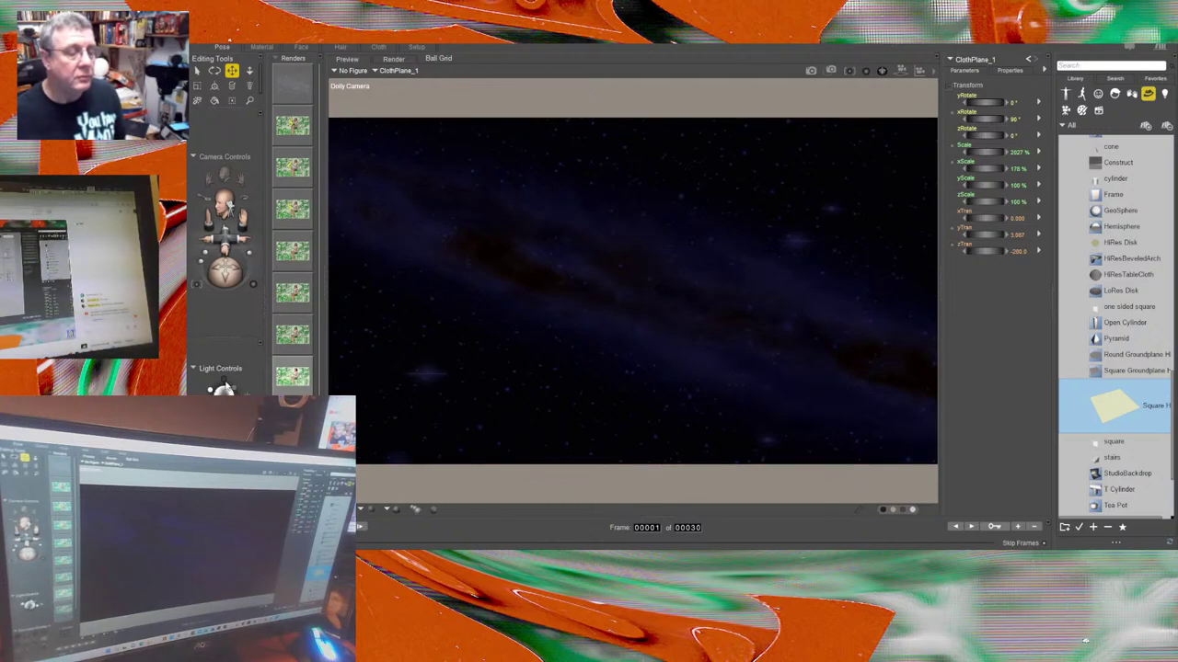
pyautogui.click(226, 386)
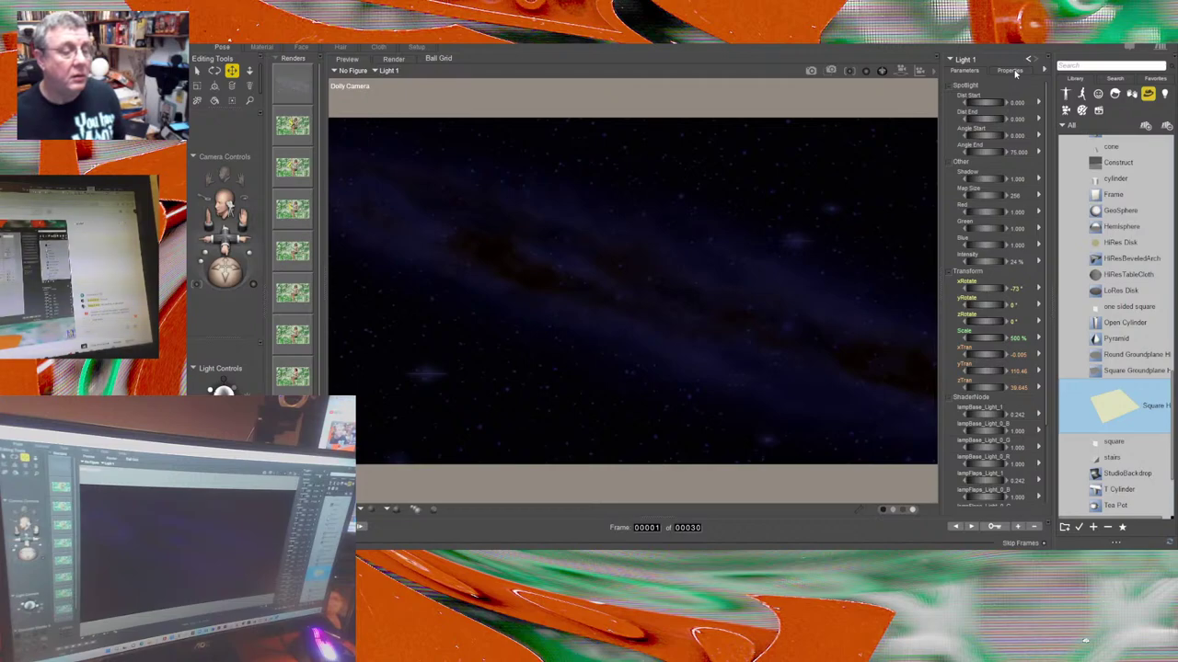
pyautogui.click(1012, 71)
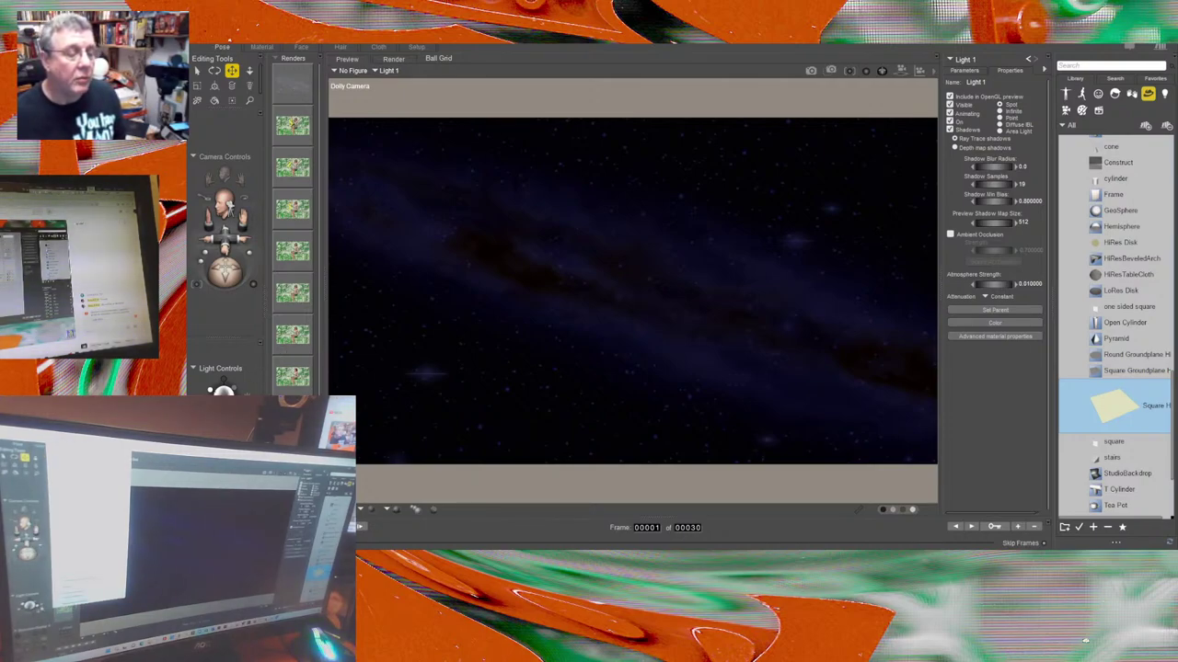
pyautogui.click(733, 334)
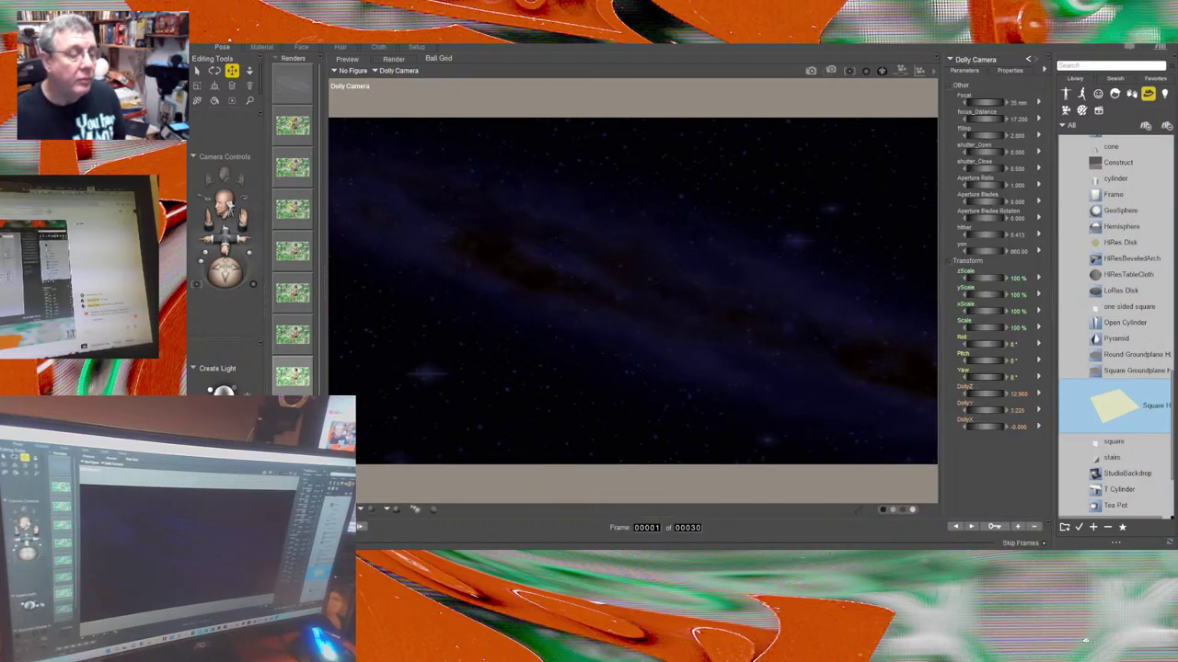
pyautogui.click(232, 391)
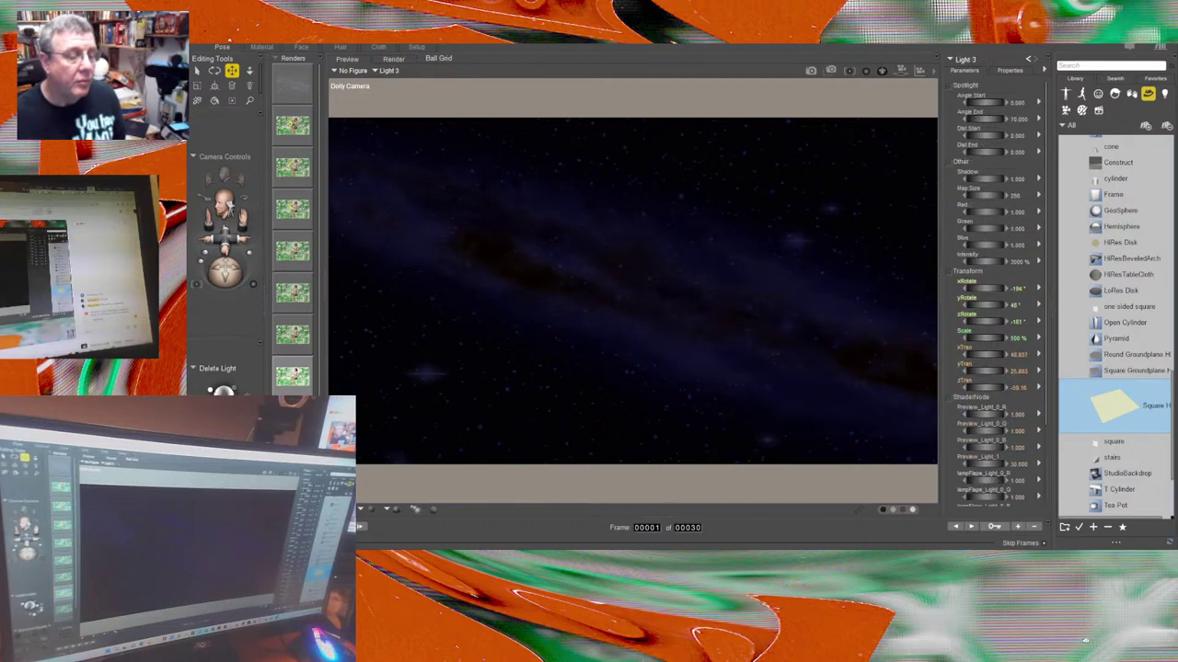
pyautogui.click(746, 331)
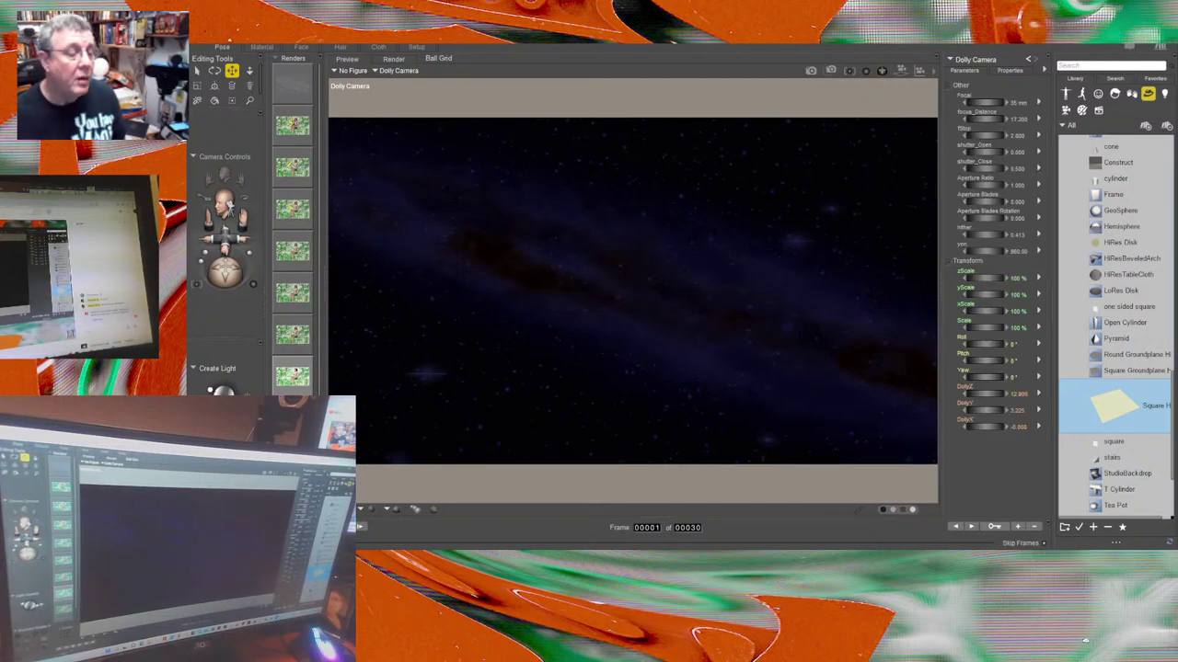
# Make Light 2 a spotlight with a shadow blur radius of 20.
pyautogui.click(212, 391)
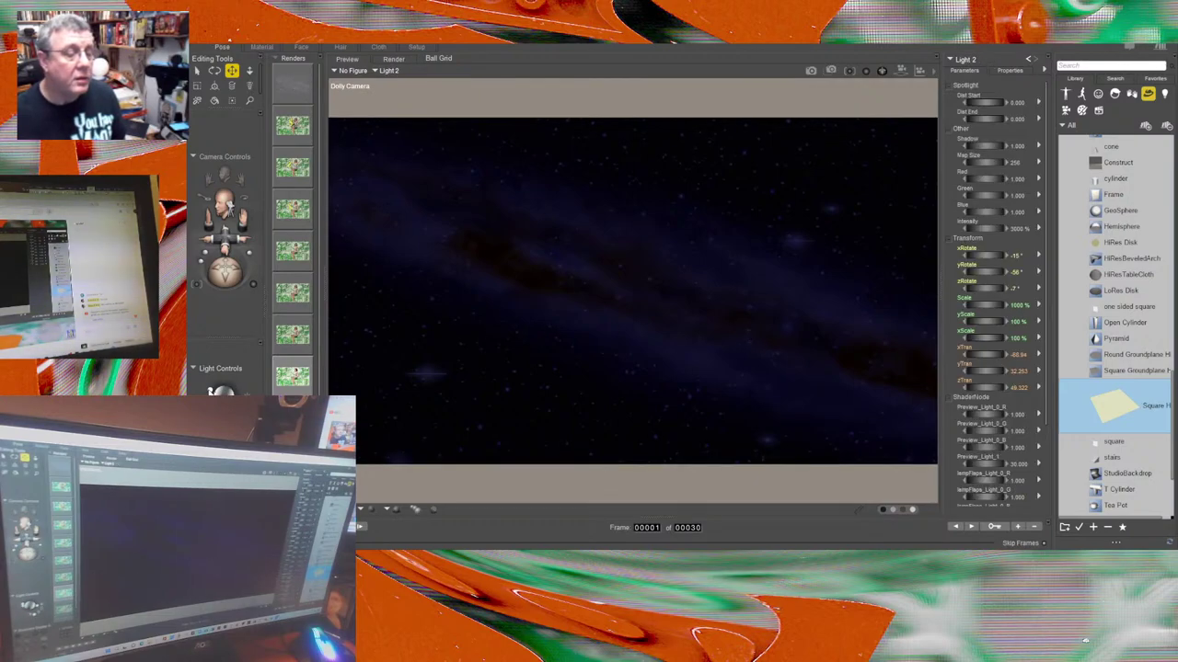
pyautogui.click(1009, 71)
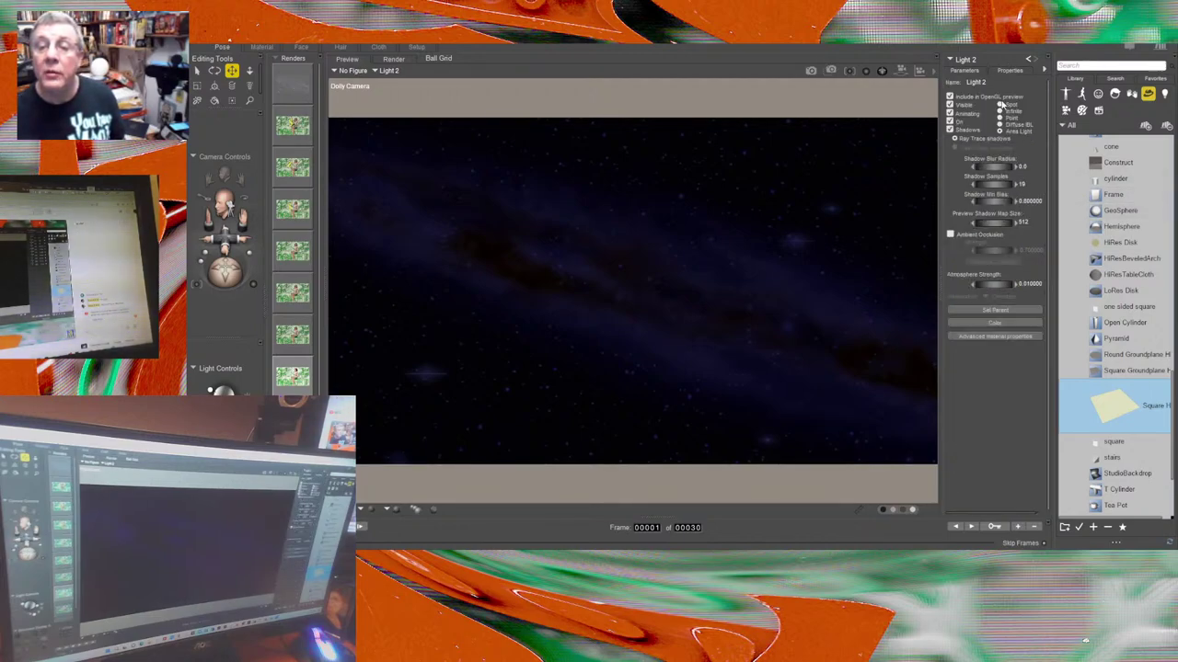
pyautogui.click(1000, 105)
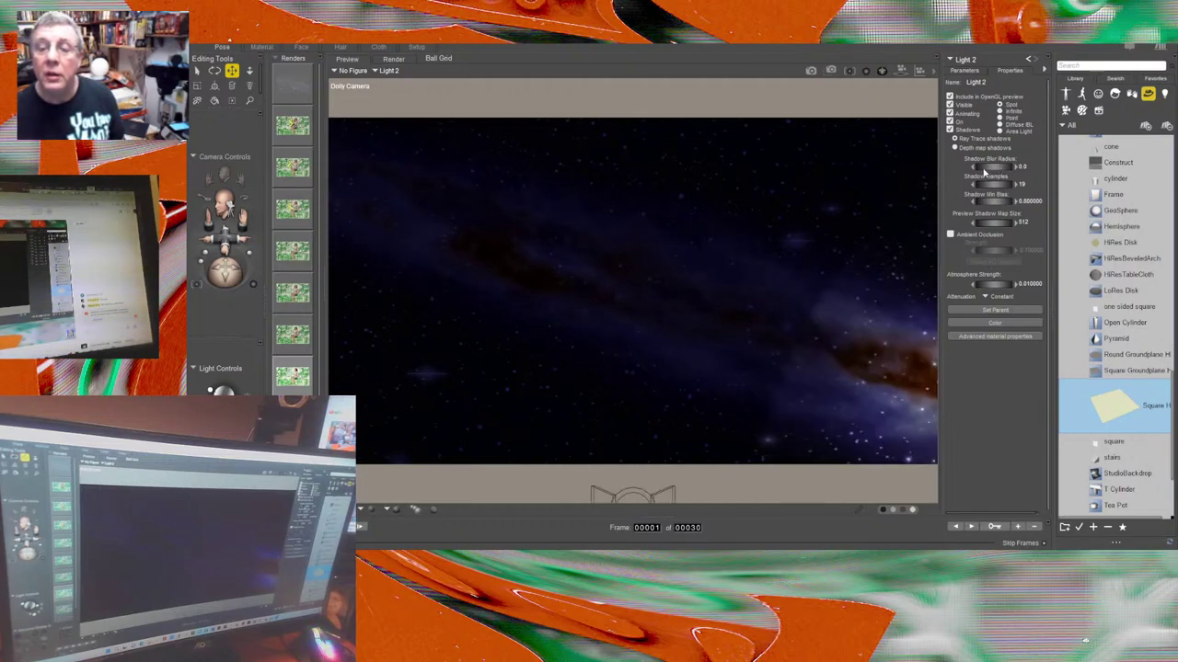
pyautogui.moveTo(989, 166); pyautogui.dragTo(1008, 167)
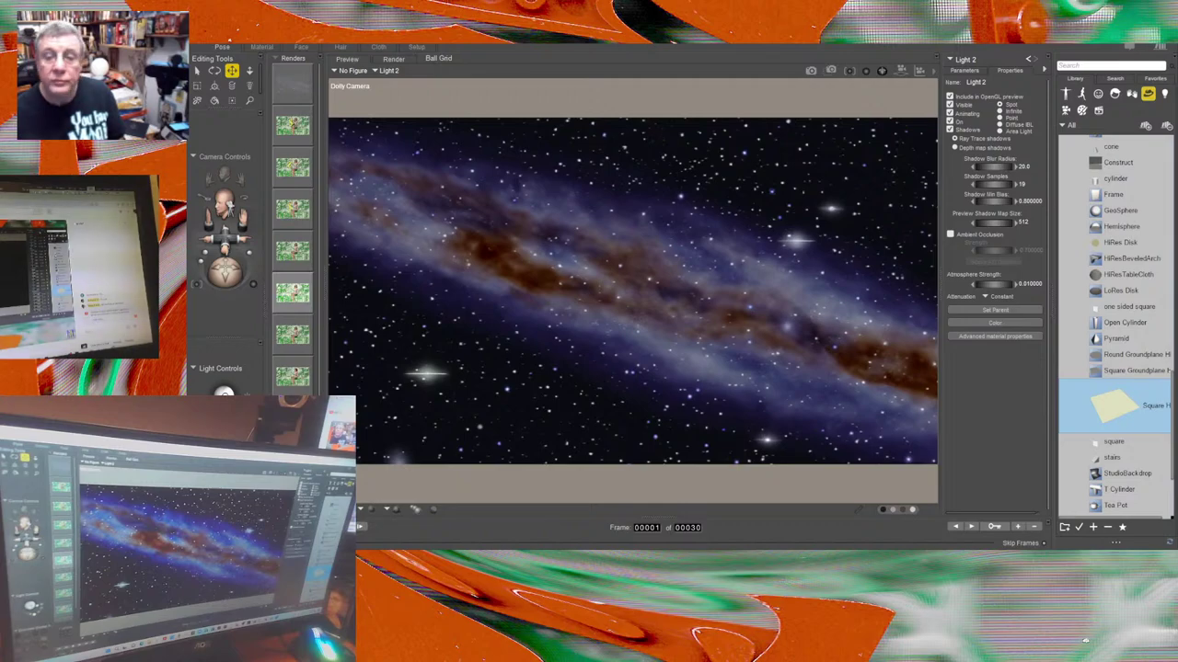
# Reset Light 2's rotation to zero and set its intensity to 100%.
pyautogui.click(970, 71)
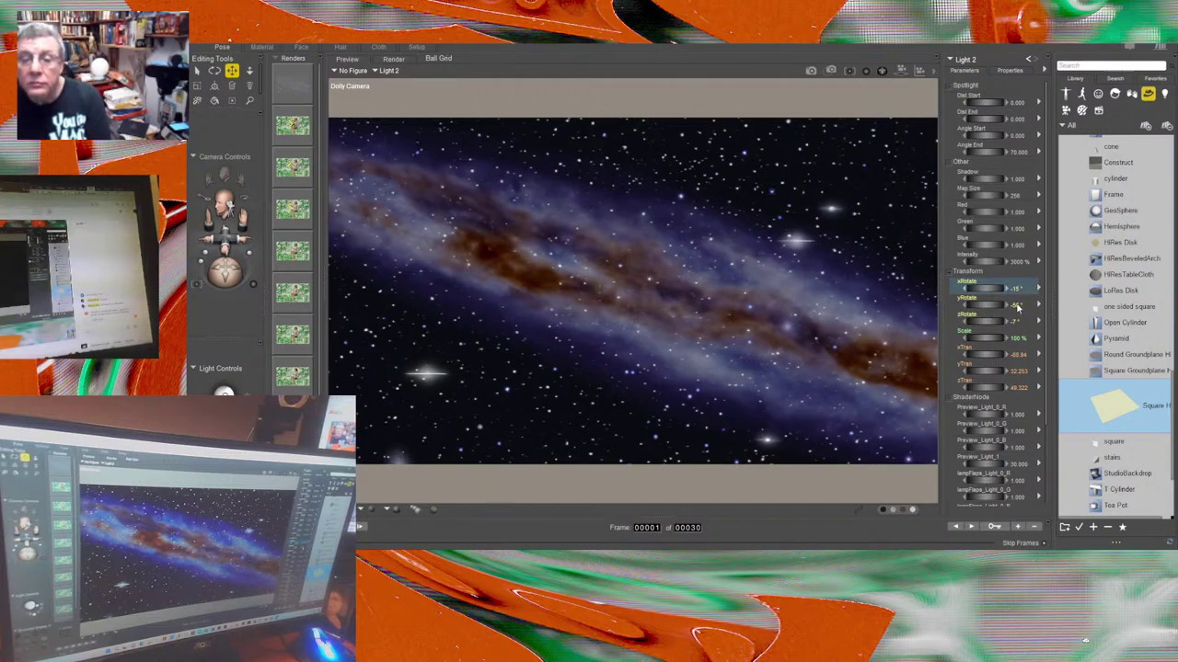
pyautogui.hotkey('ctrl', 'z')
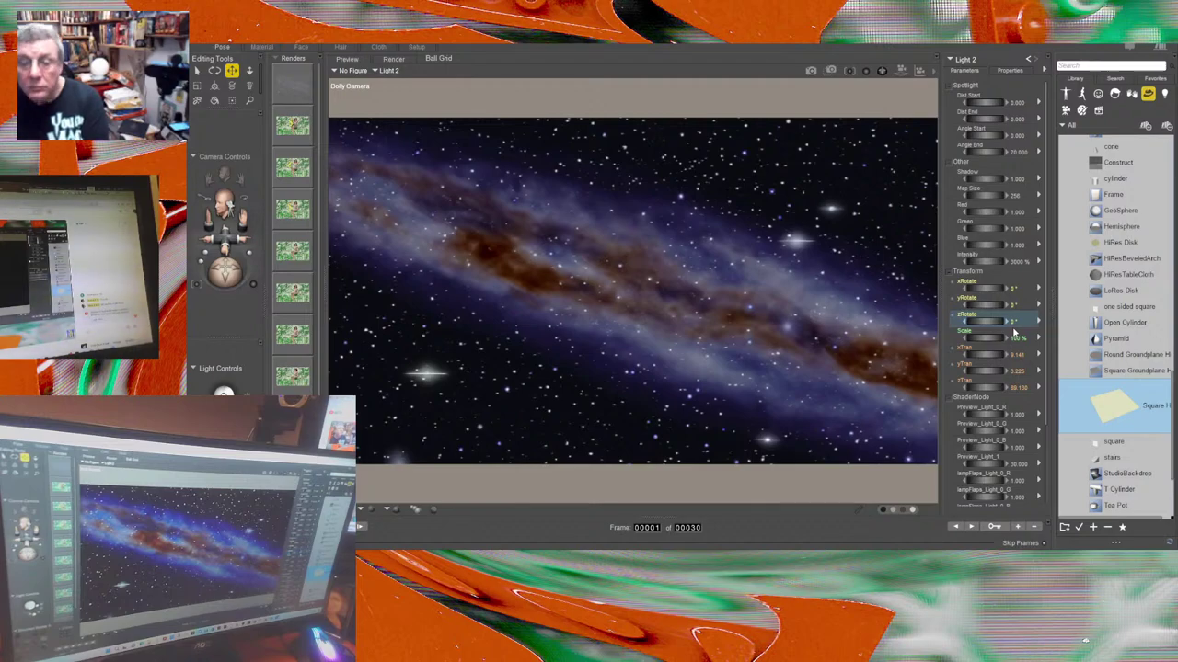
pyautogui.click(1024, 265)
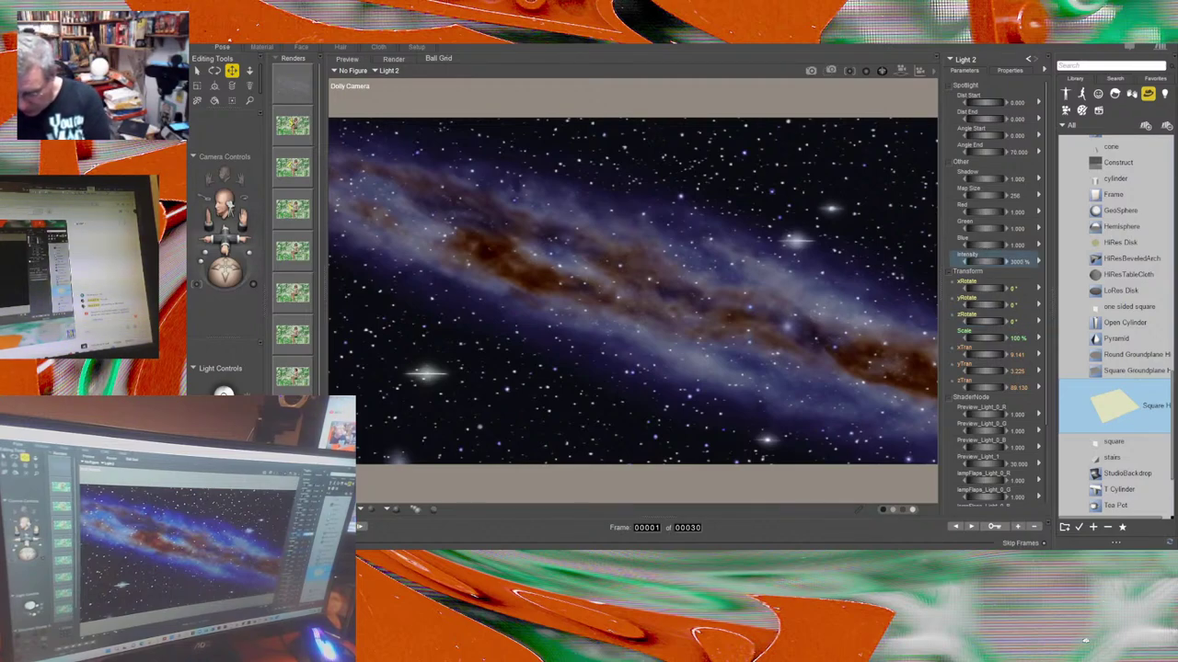
pyautogui.write('100')
pyautogui.press('Return')
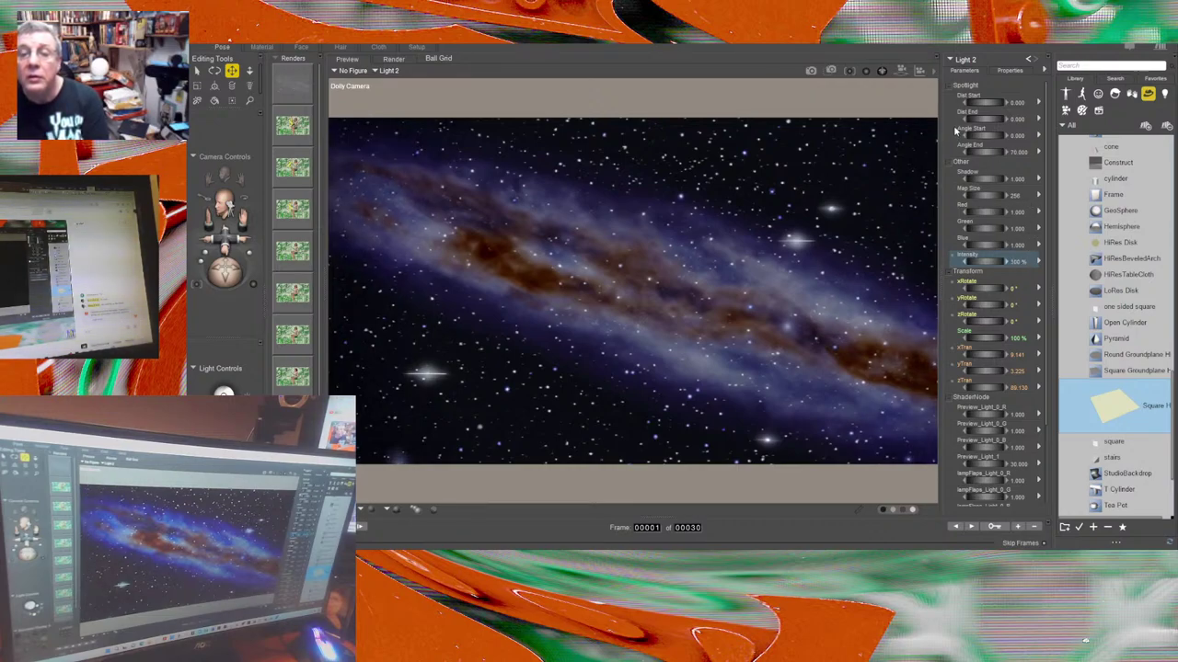
# Widen Light 2's cone angle and turn its yRotate to -45°.
pyautogui.click(1019, 153)
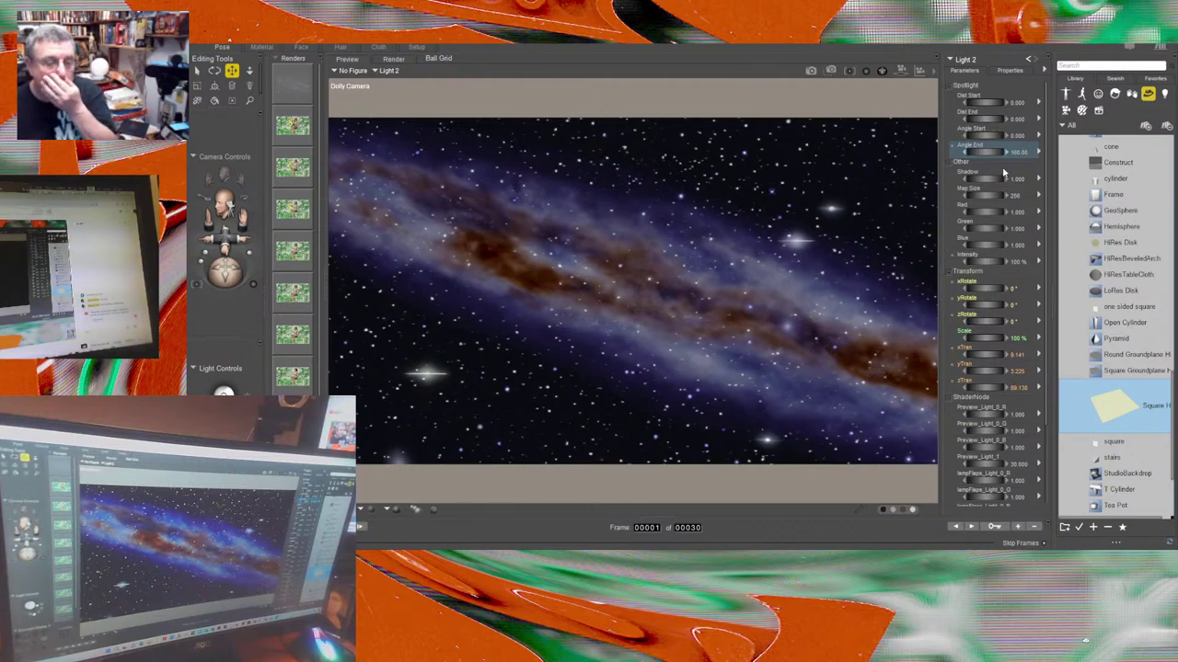
pyautogui.click(1013, 306)
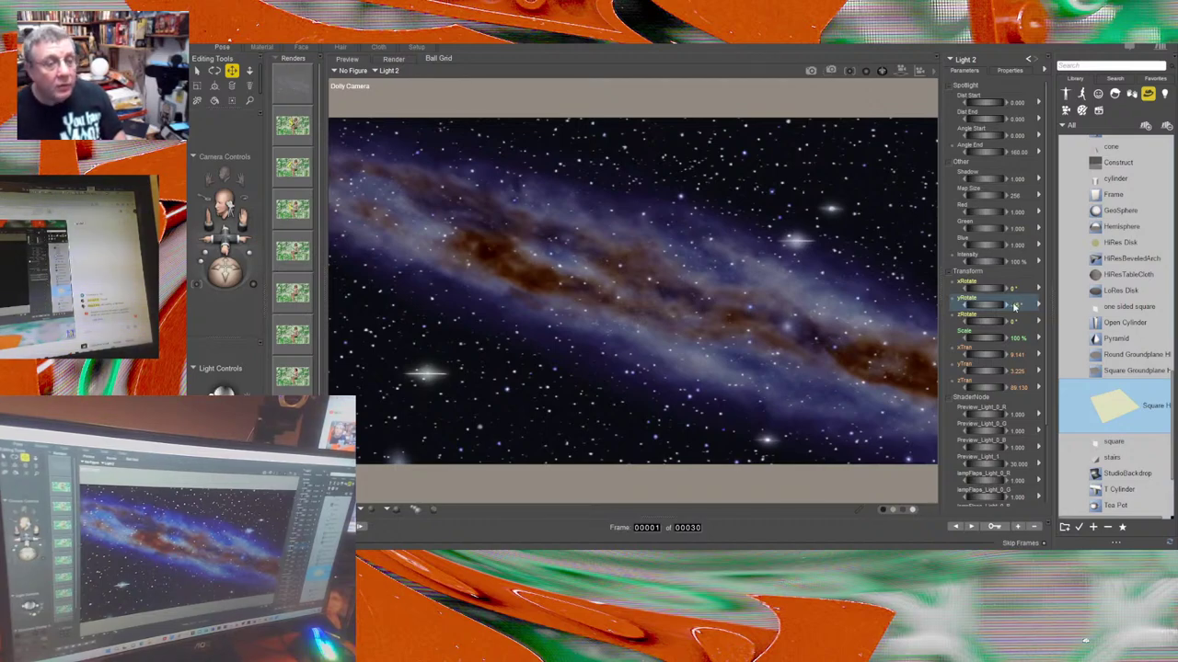
pyautogui.moveTo(1015, 308); pyautogui.dragTo(994, 308)
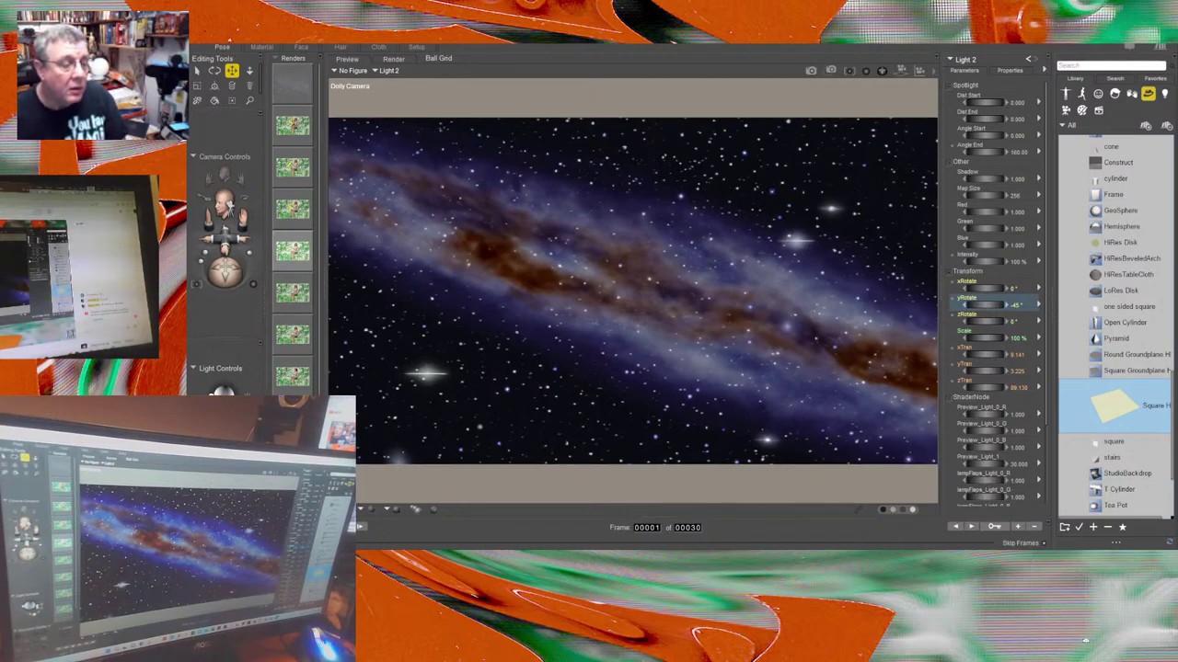
pyautogui.click(1000, 147)
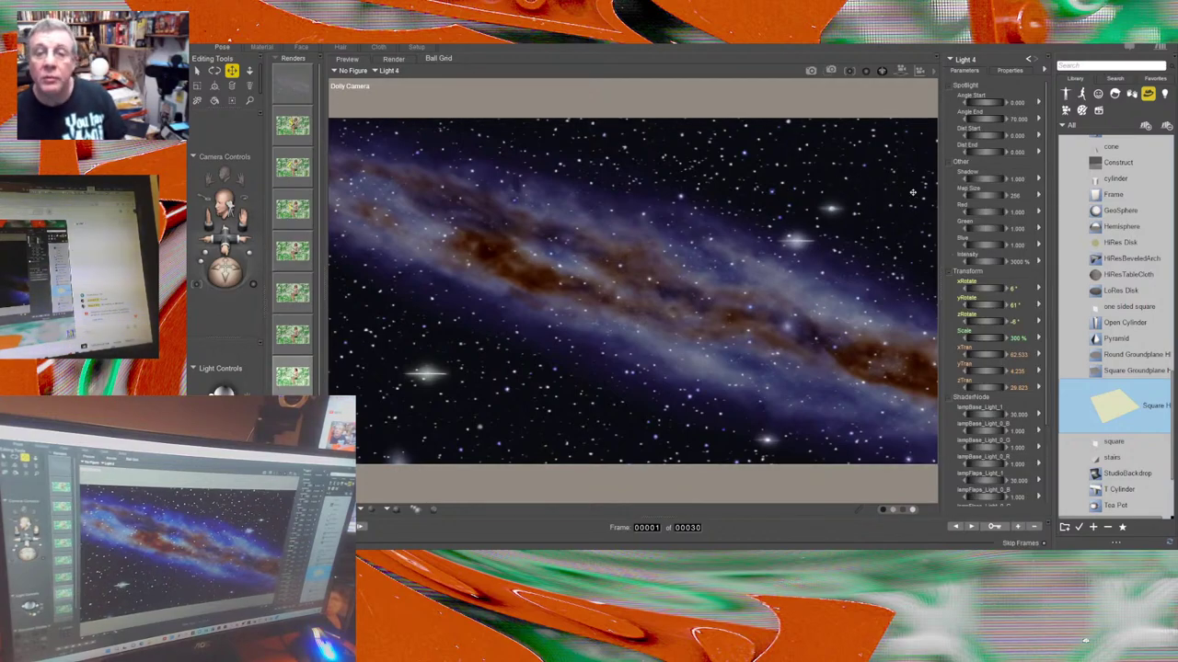
# Turn off Light 4's shadows, widen its spotlight Angle End and lower its intensity to 75%.
pyautogui.click(1005, 71)
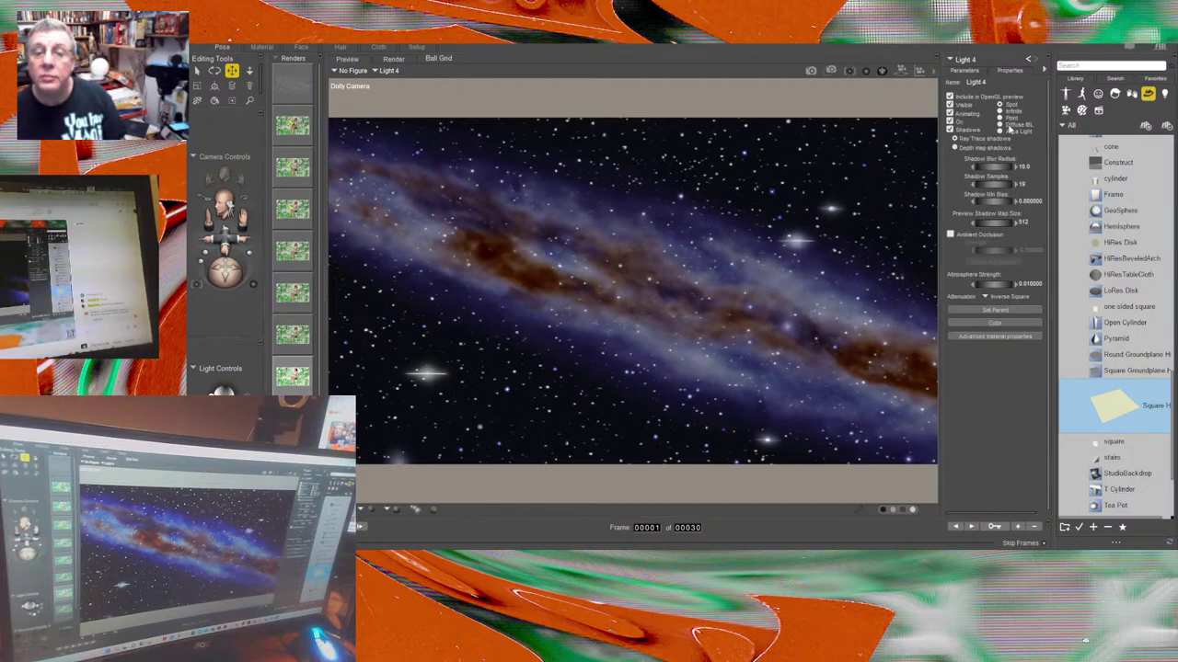
pyautogui.click(950, 131)
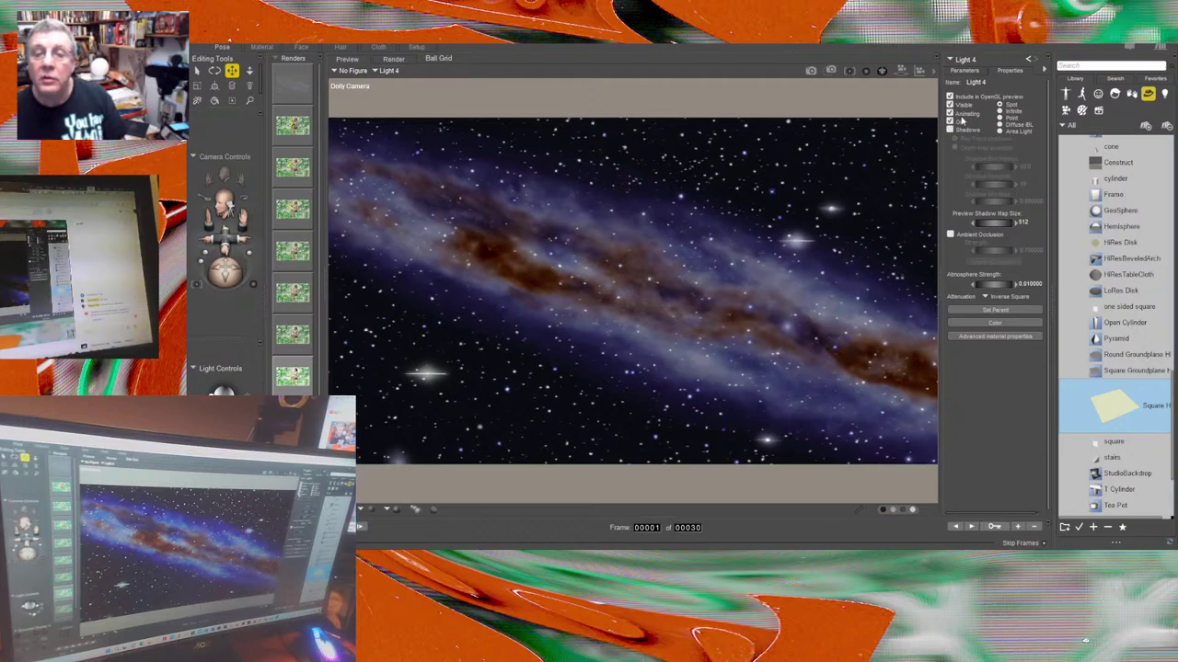
pyautogui.click(965, 72)
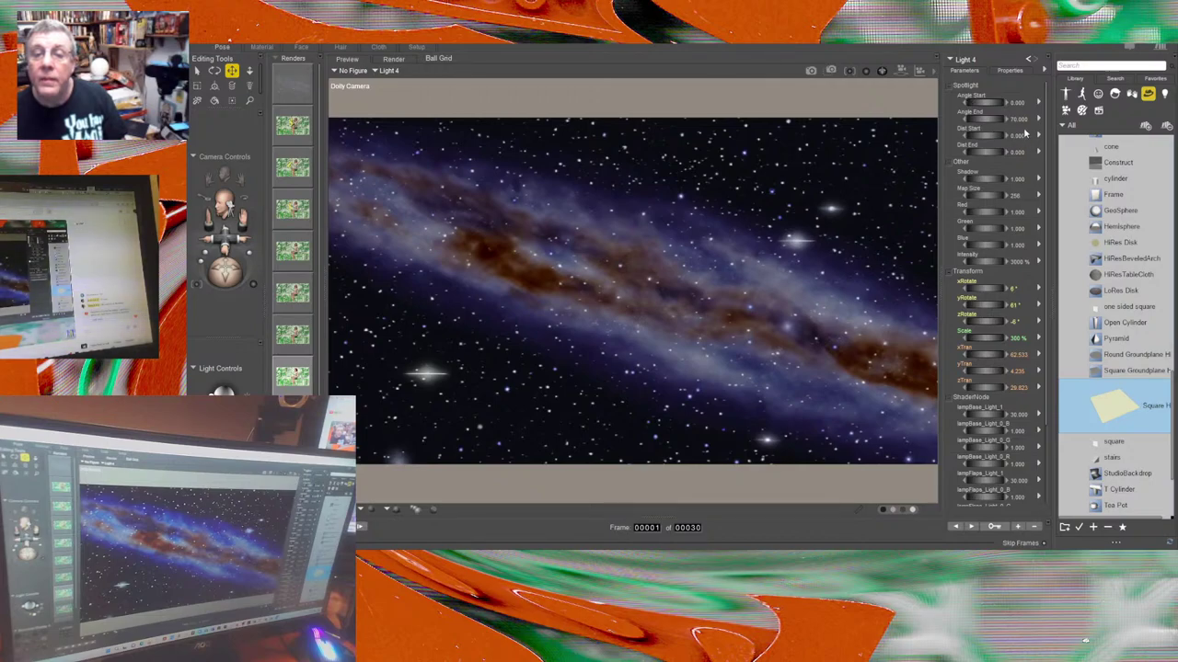
pyautogui.moveTo(1022, 120); pyautogui.dragTo(1024, 119)
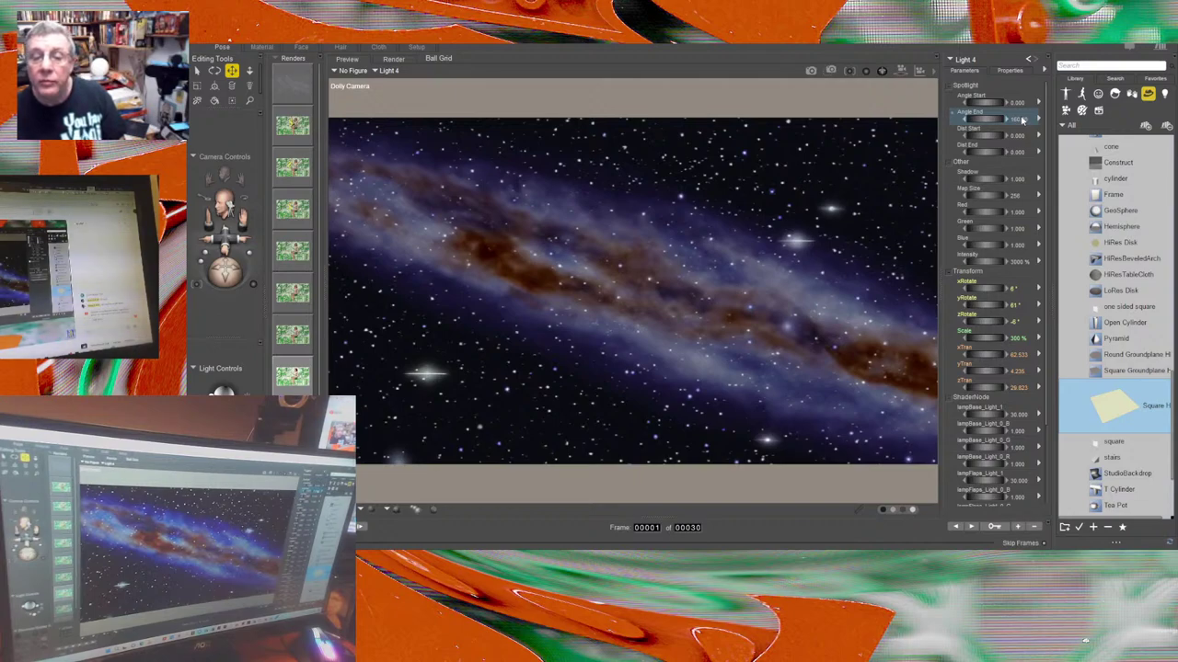
pyautogui.moveTo(1014, 263); pyautogui.dragTo(1016, 263)
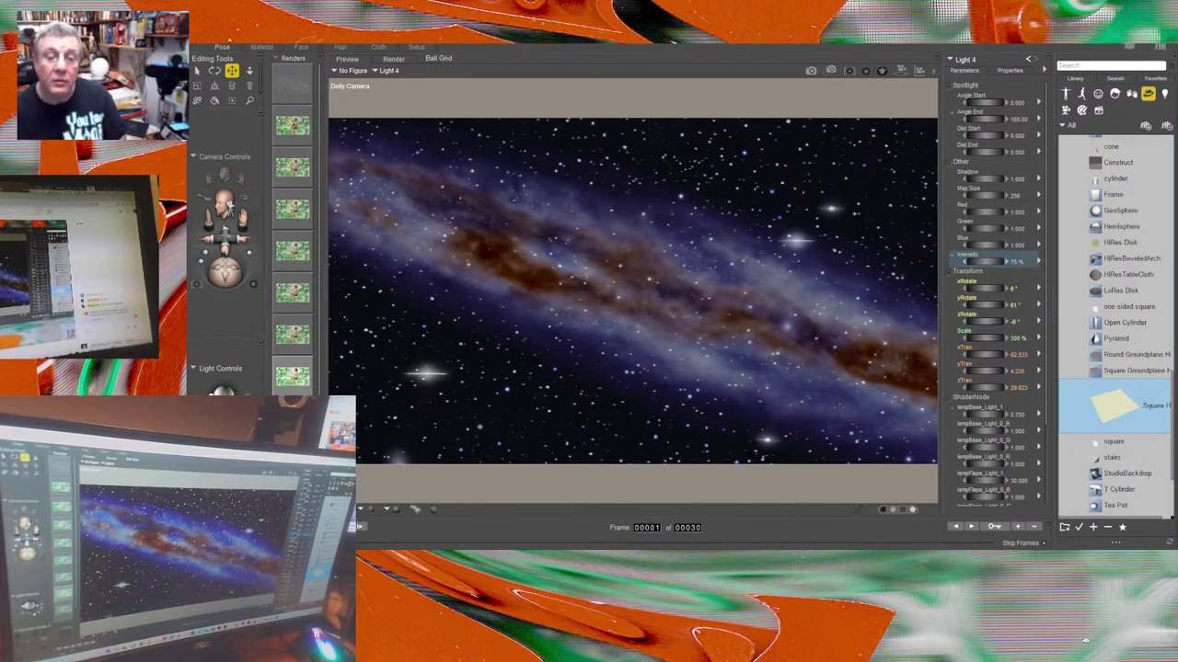
pyautogui.click(1013, 305)
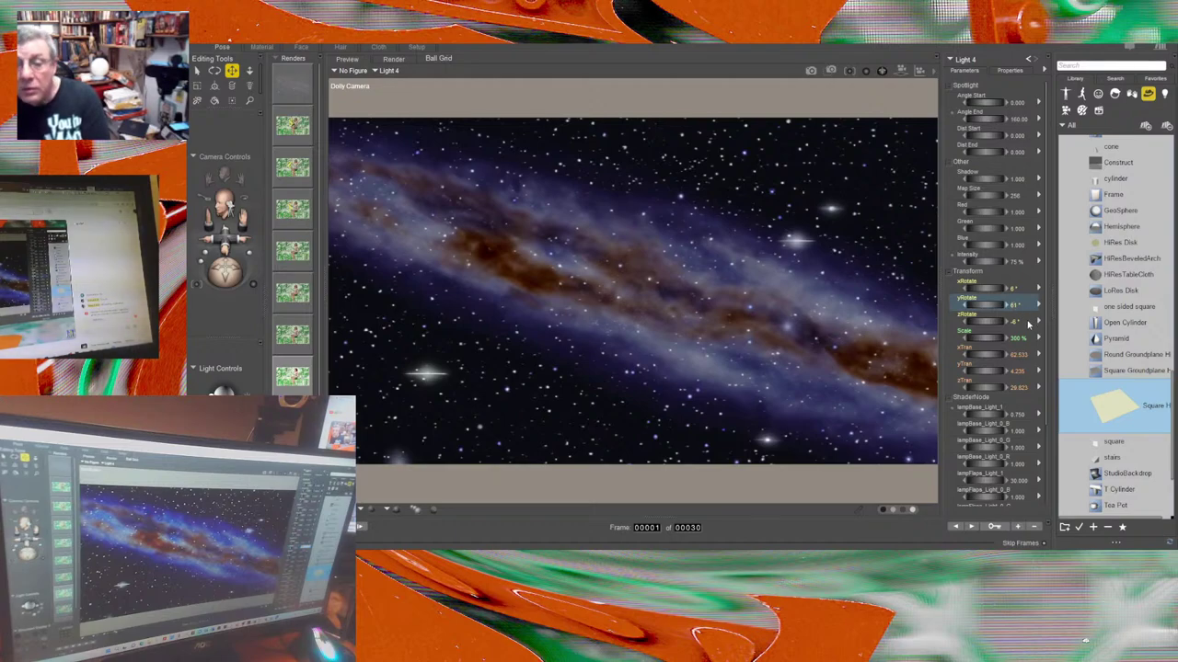
pyautogui.click(1018, 323)
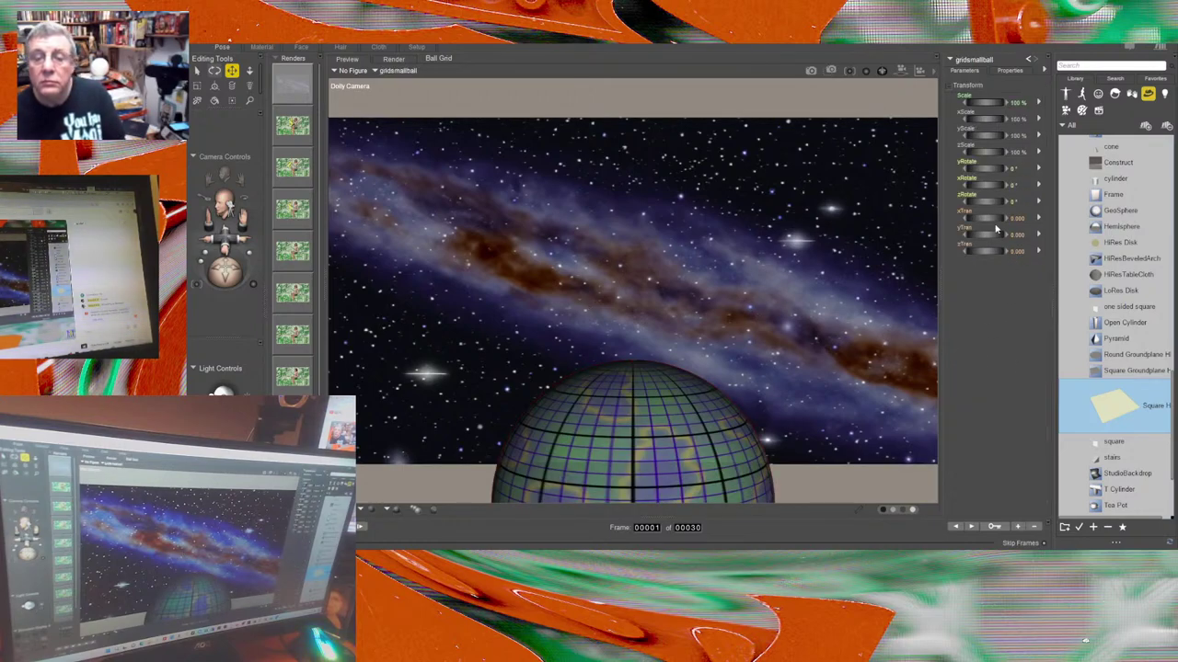
# Raise gridsmallball's yTran to about 0.225 so it sits centred in the Dolly Camera view.
pyautogui.moveTo(982, 236); pyautogui.dragTo(1022, 236)
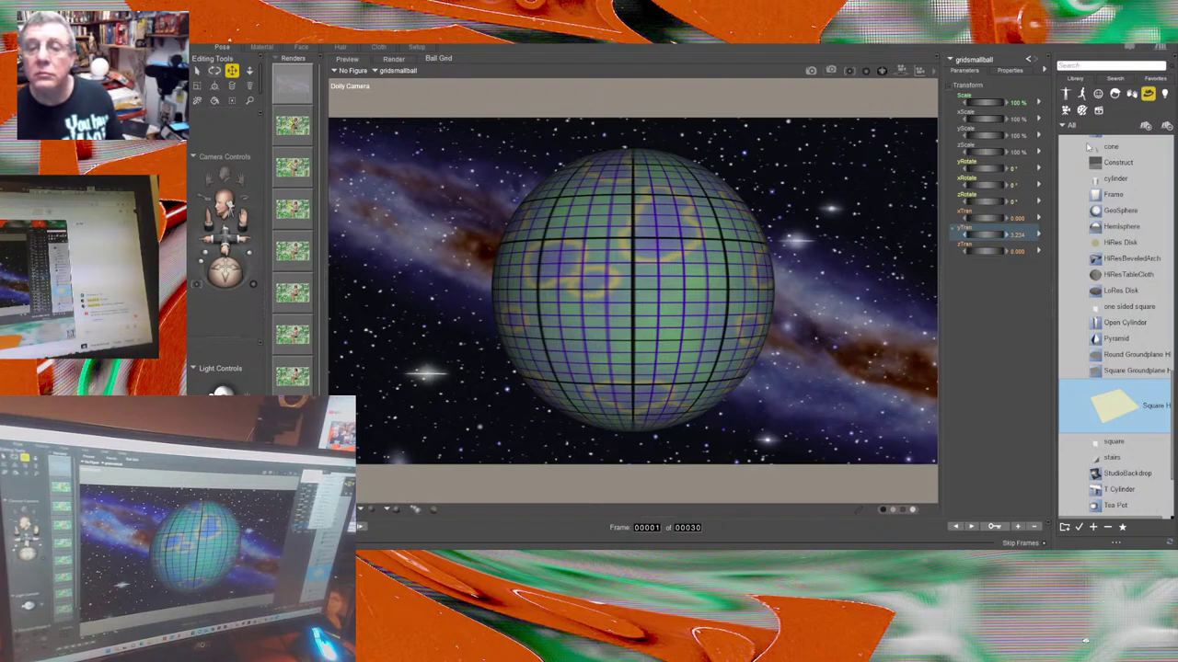
pyautogui.click(1060, 110)
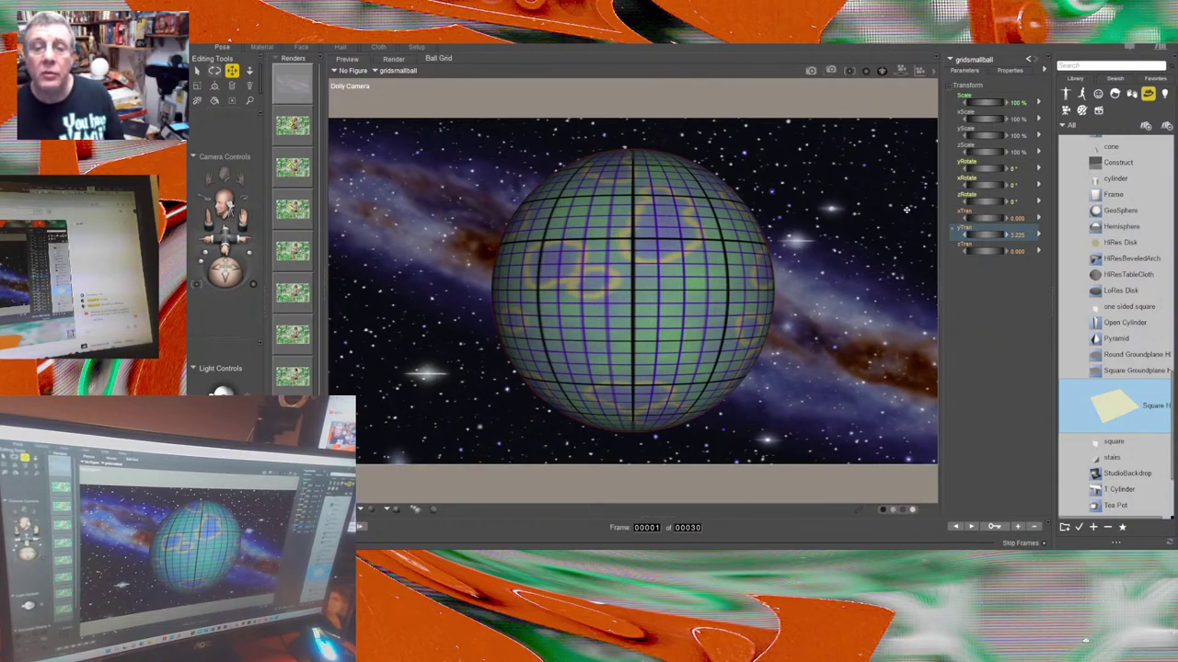
# Select ClothPlane_1 from the actor menu to show its parameters.
pyautogui.click(889, 187)
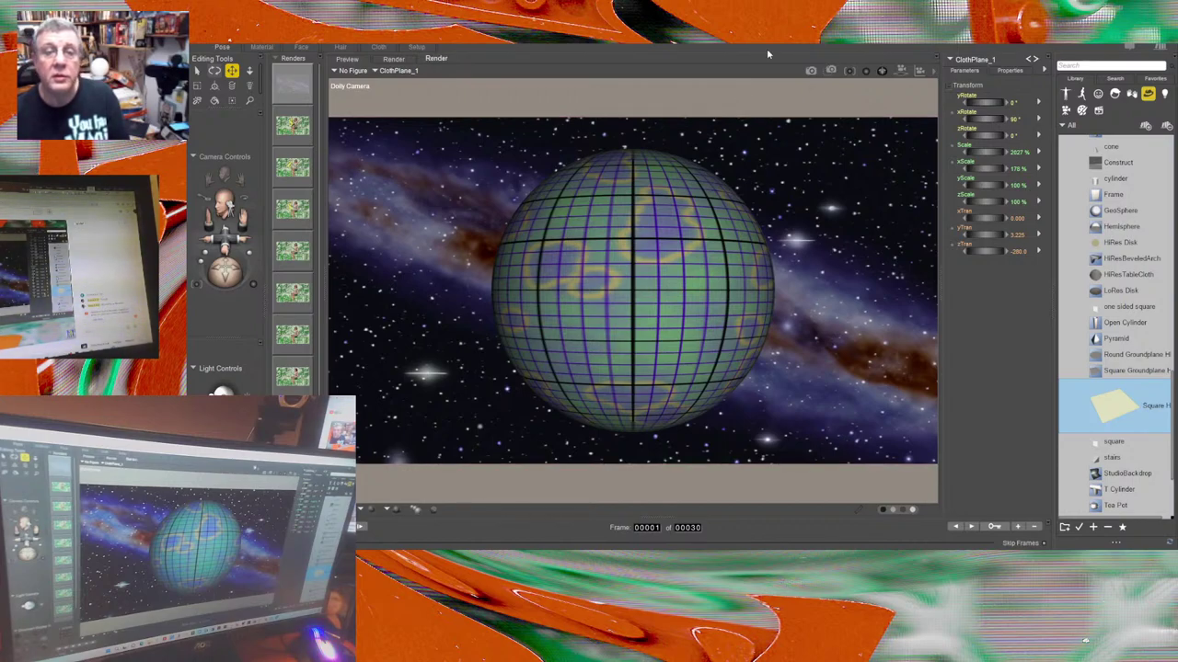
# Render the scene, pan across the rendered image, then return to the live Preview.
pyautogui.click(811, 72)
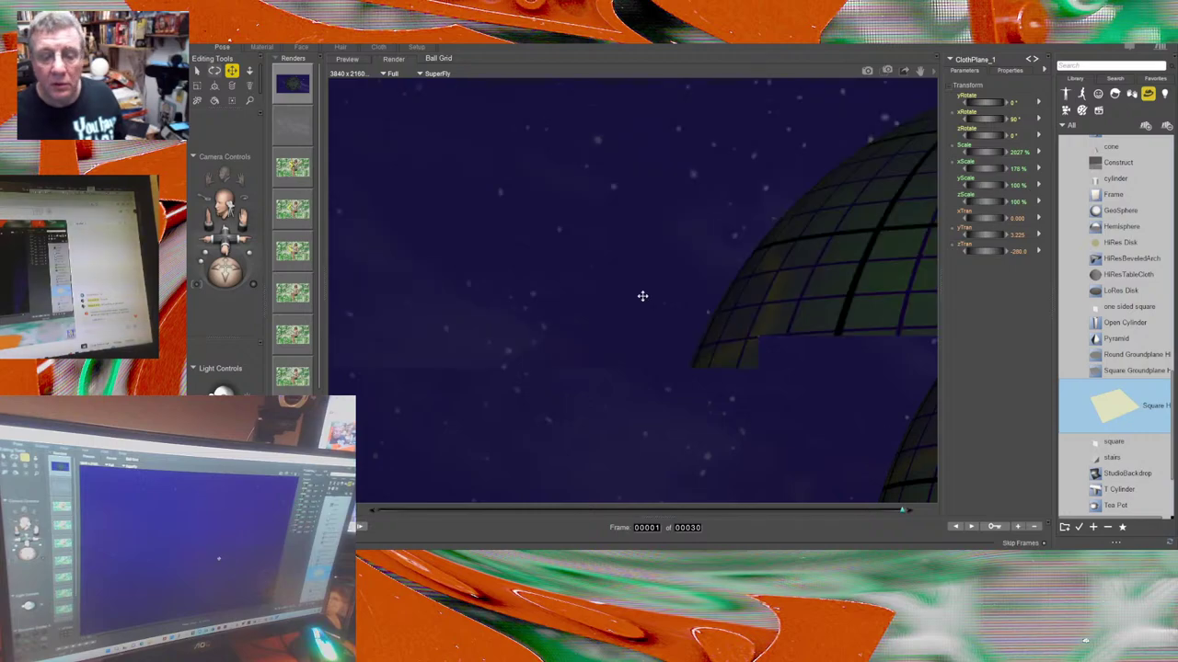
pyautogui.moveTo(888, 324); pyautogui.dragTo(700, 215)
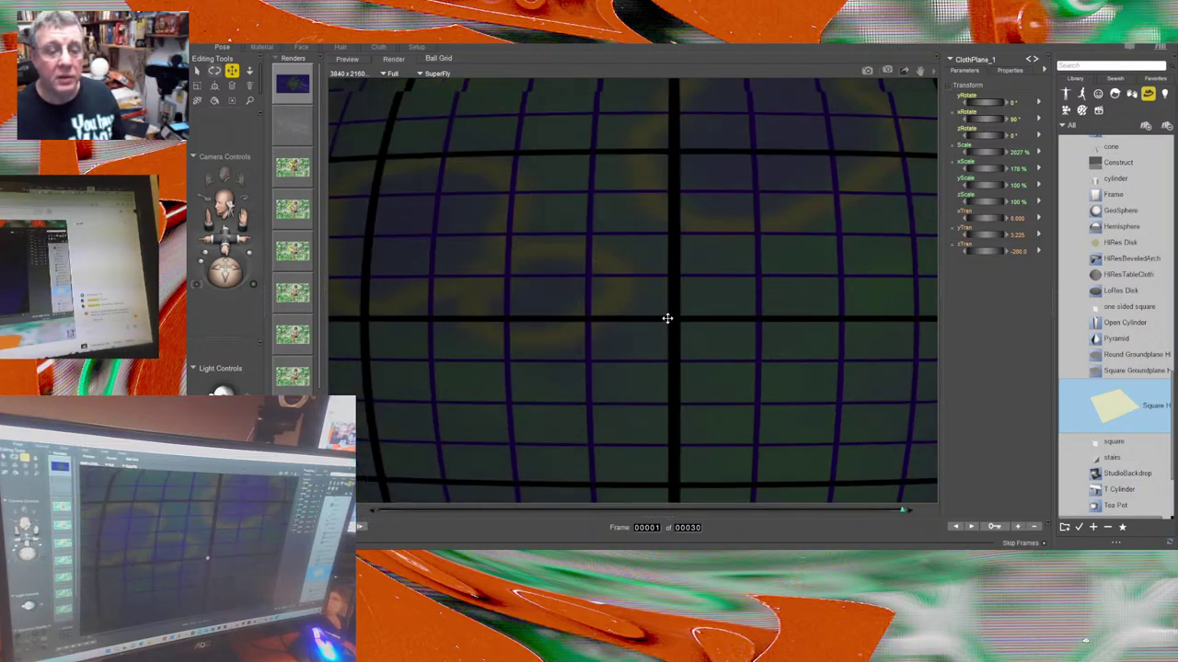
pyautogui.click(346, 59)
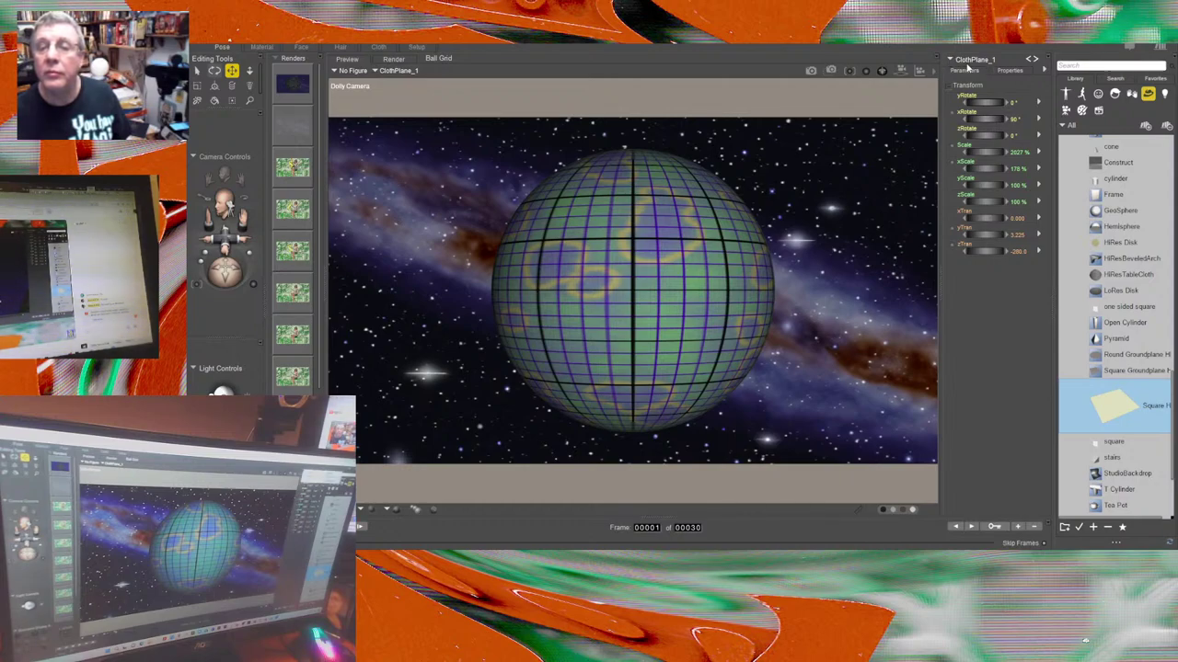
# Select gridsmallball and bring it up in the Material room.
pyautogui.click(1049, 89)
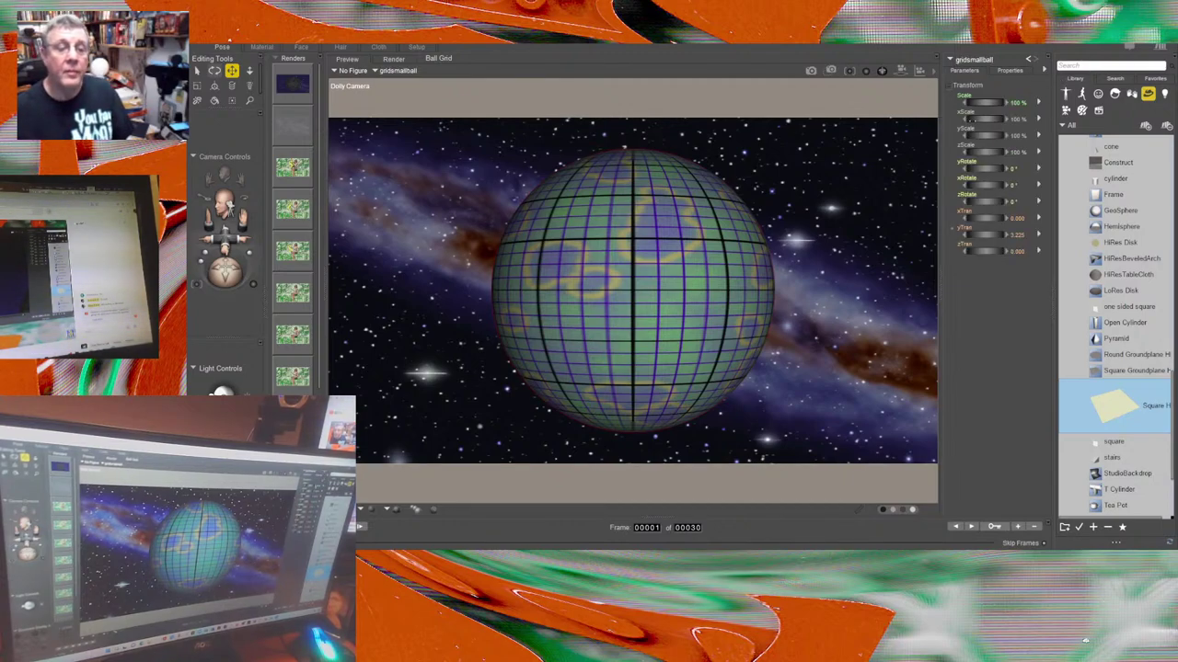
pyautogui.click(263, 47)
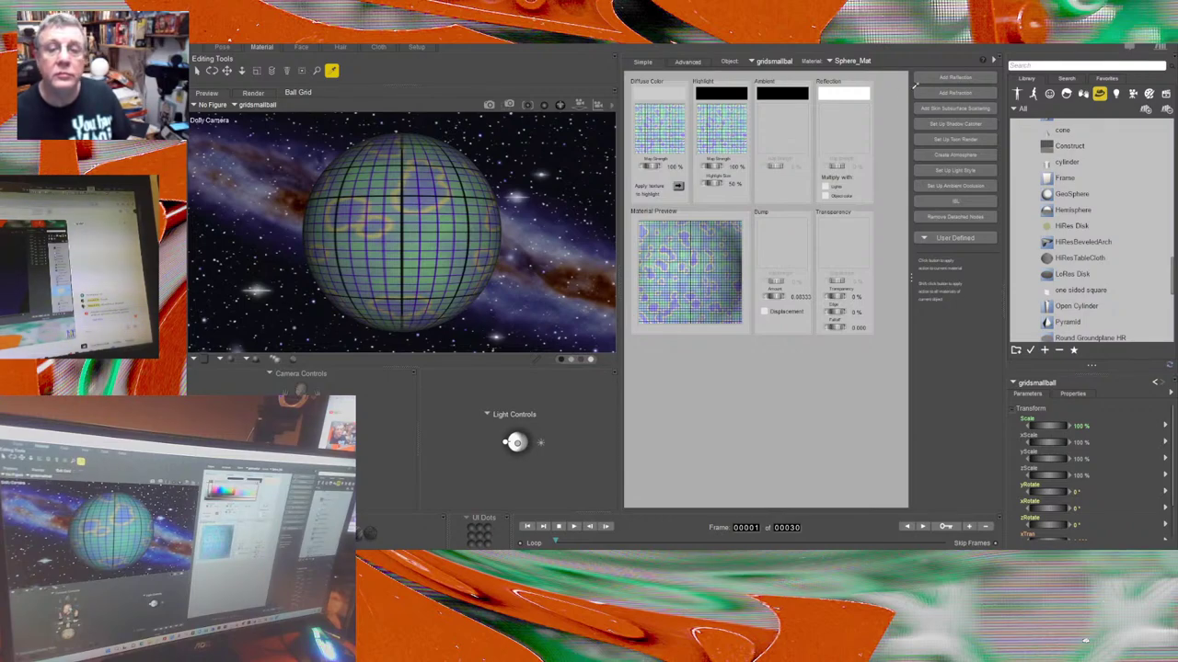
# Set the ball's Diffuse Color and Highlight swatches to white and return to the Pose room.
pyautogui.click(641, 103)
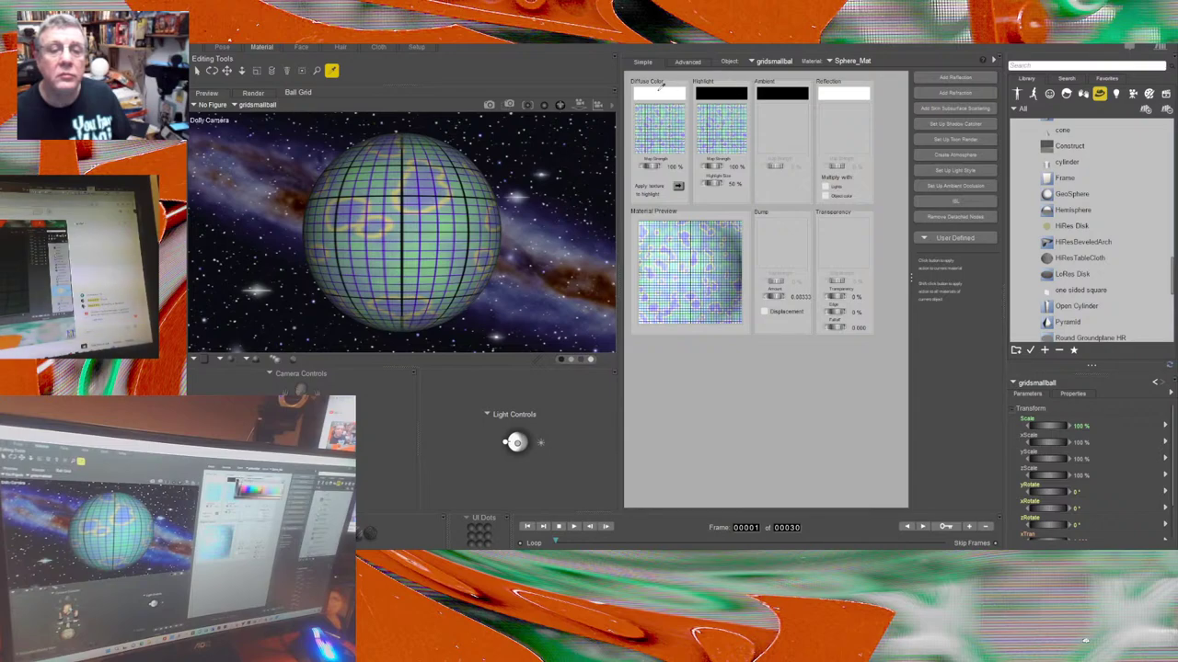
pyautogui.click(729, 94)
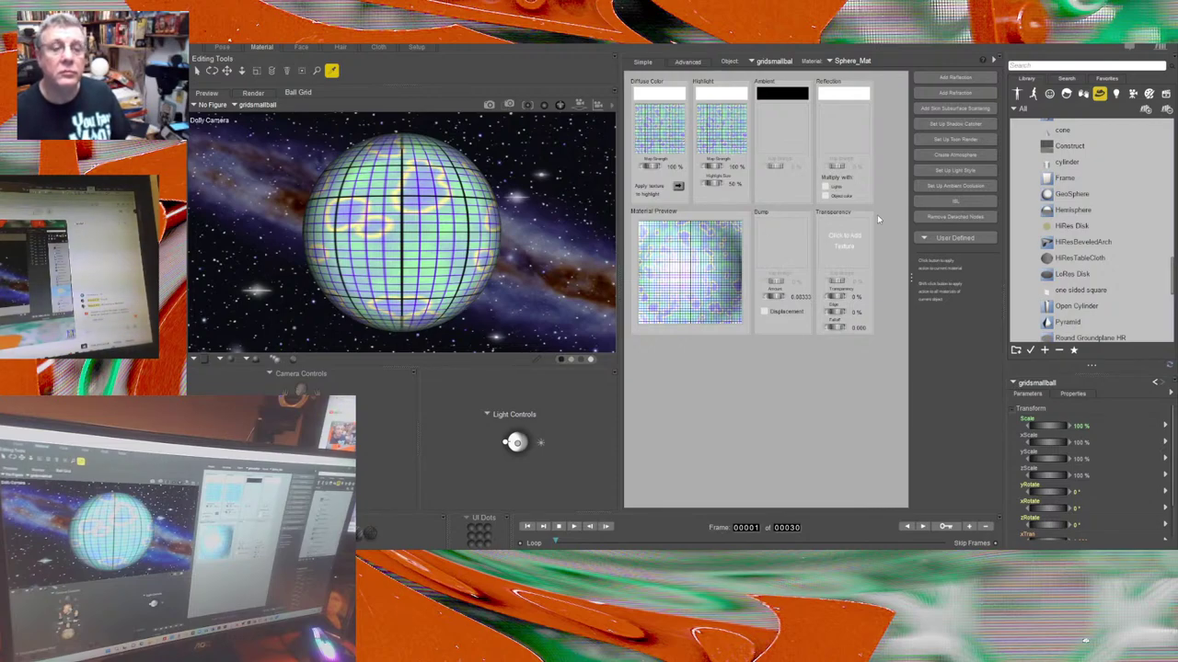
pyautogui.click(222, 47)
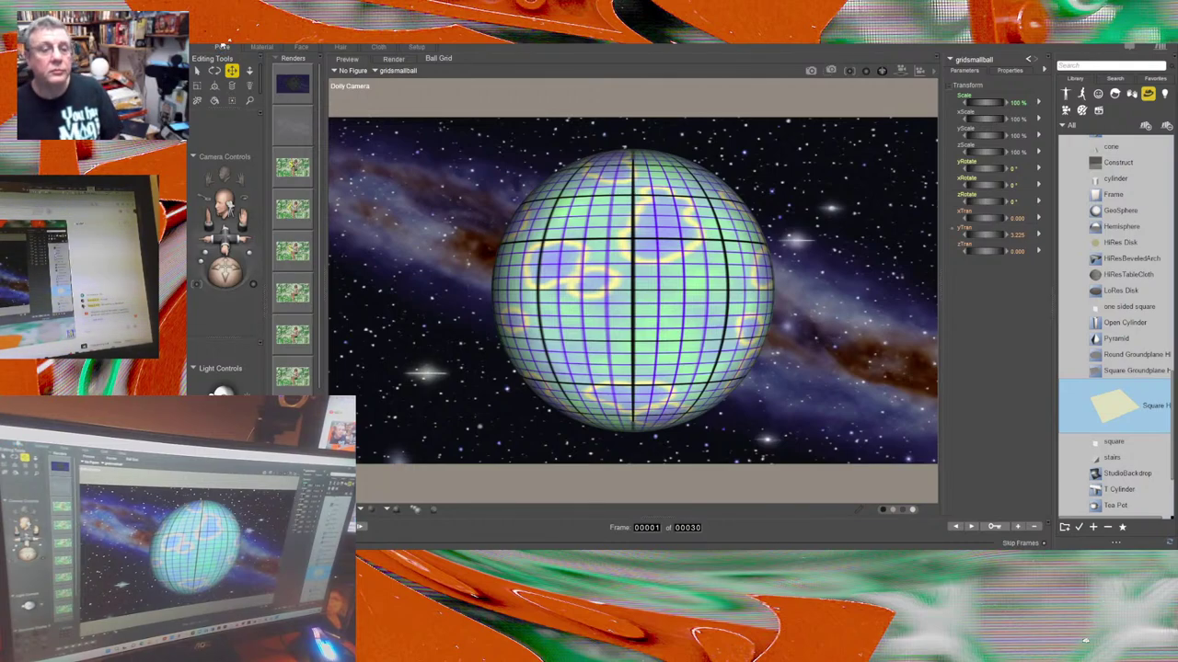
# Start a FireFly render of the Ball Grid scene at 3840×2160.
pyautogui.click(811, 71)
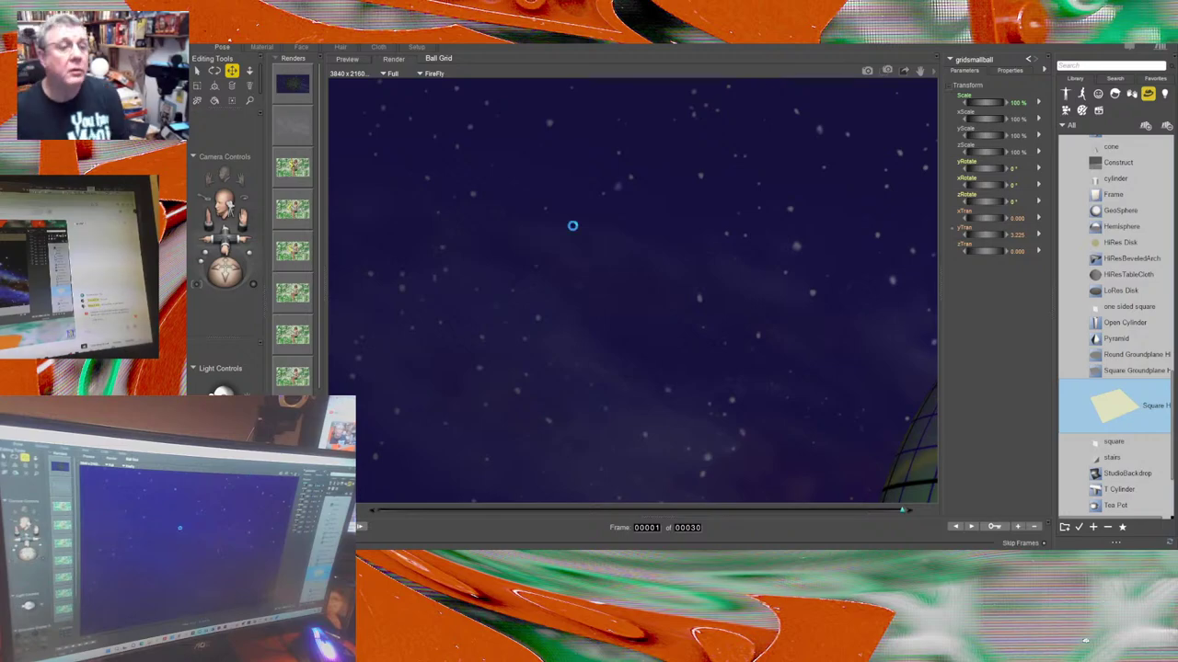
# Pan the finished render to inspect the grid sphere, then return to the live preview.
pyautogui.moveTo(760, 353); pyautogui.dragTo(476, 181)
pyautogui.moveTo(846, 318); pyautogui.dragTo(678, 217)
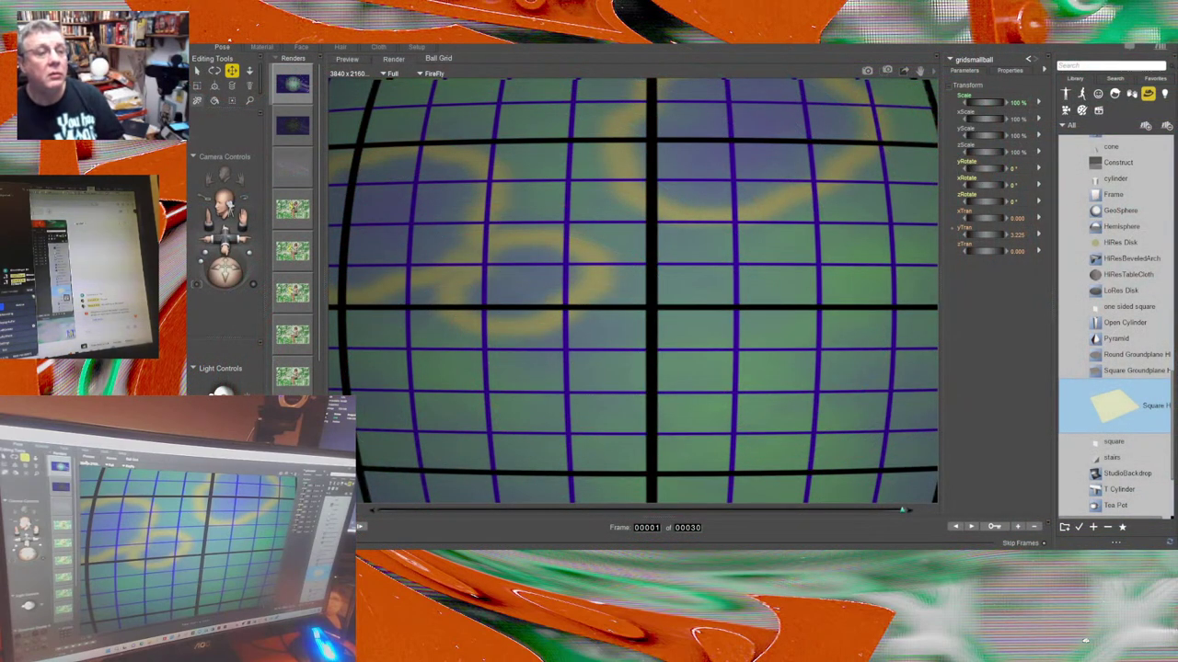
pyautogui.click(347, 59)
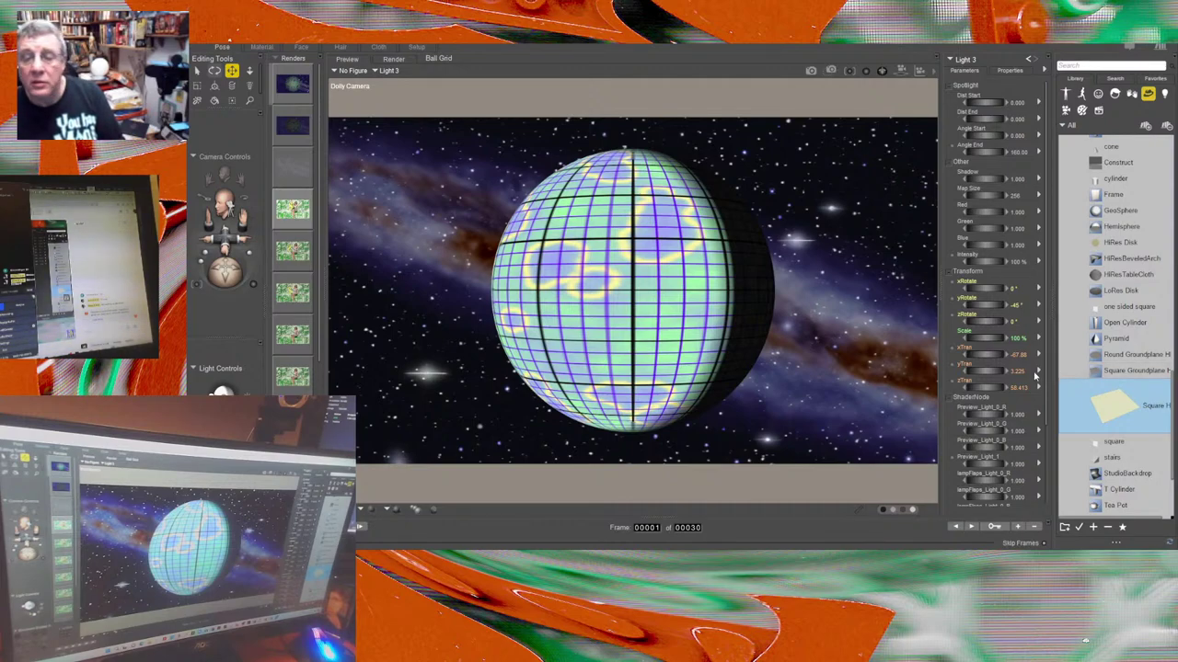
# Set Light 3's yRotate to 0° and select Light 2.
pyautogui.click(1016, 306)
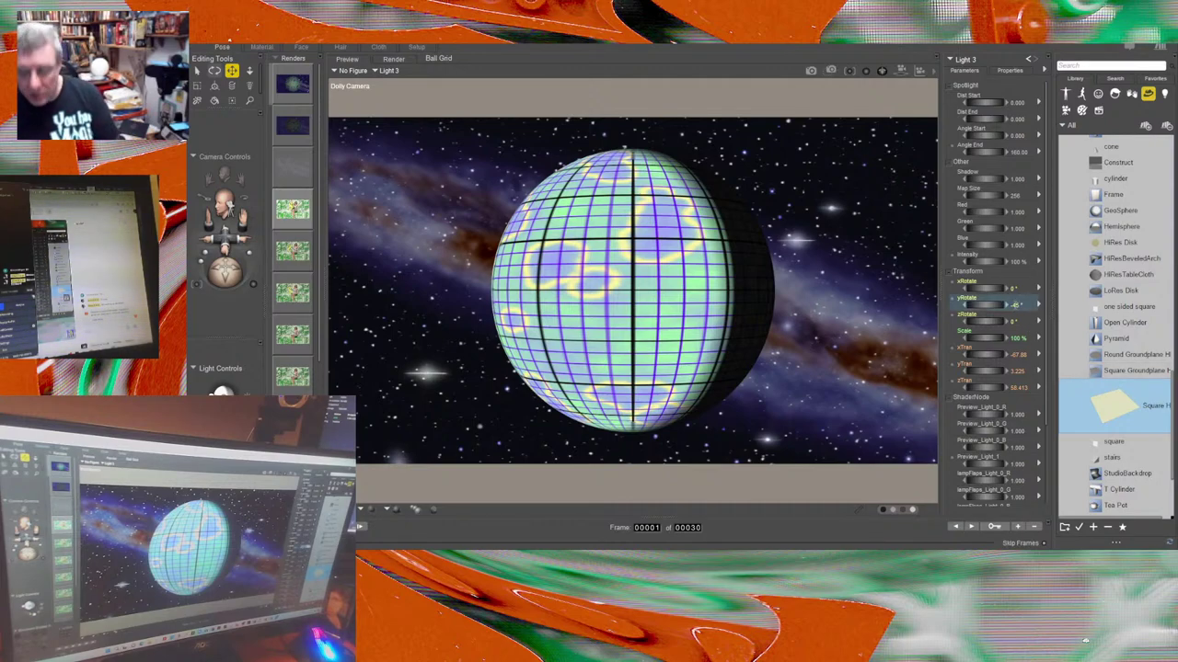
pyautogui.press('Return')
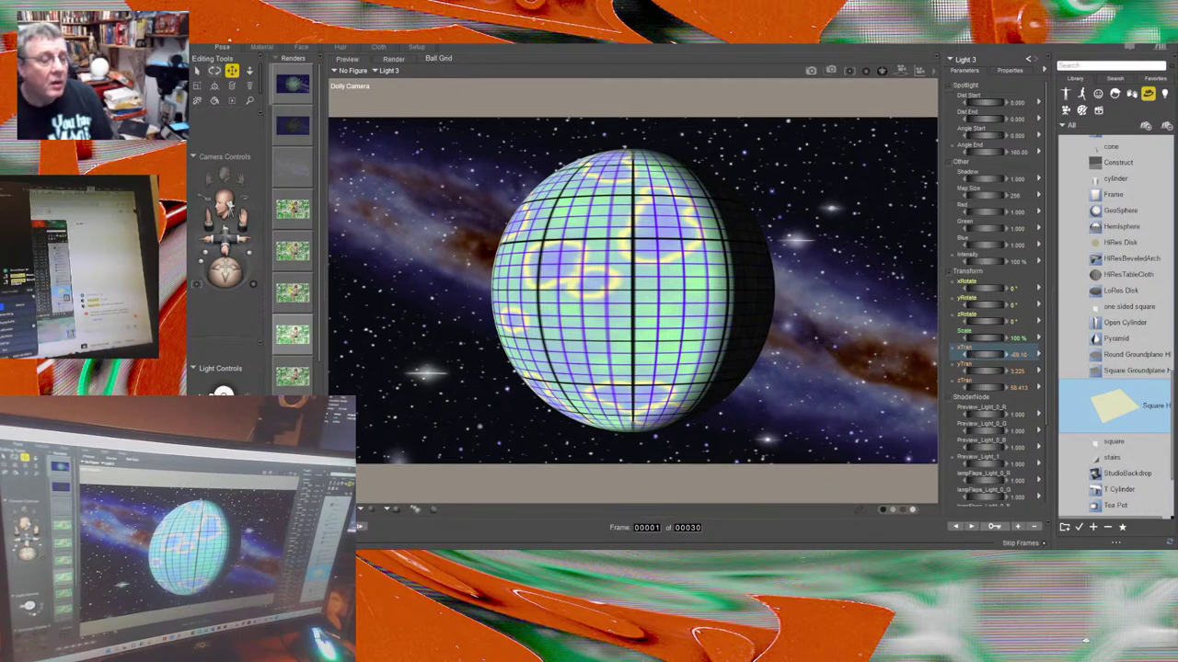
pyautogui.click(1029, 59)
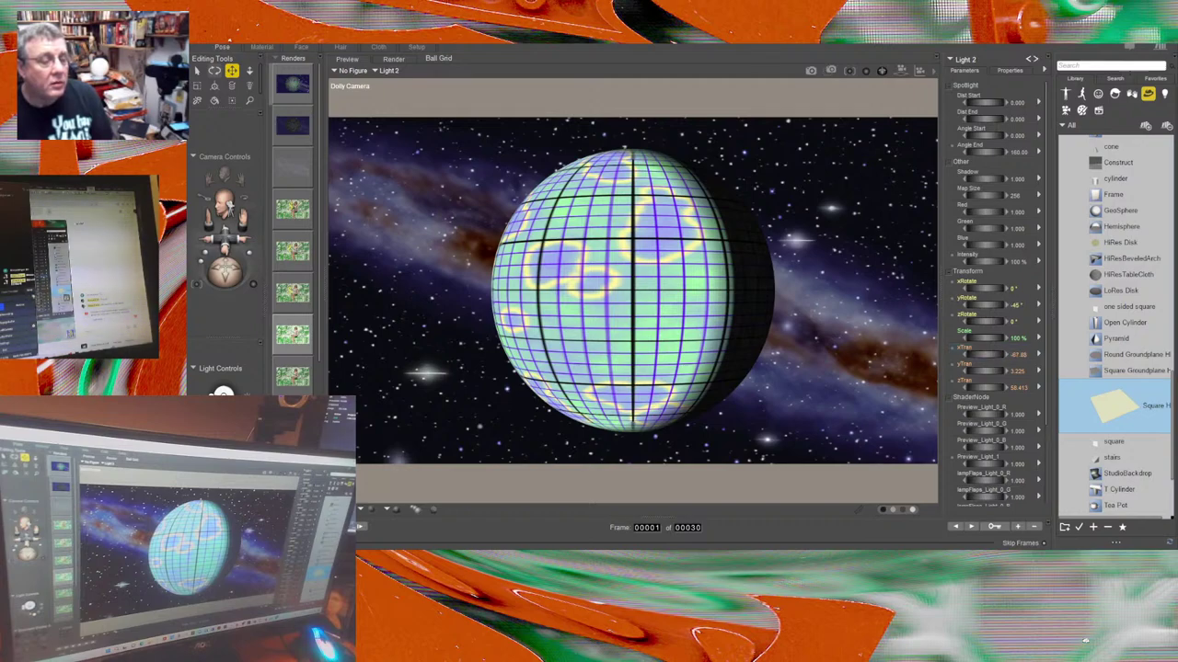
# Disable shadow casting on both Light 2 and Light 3.
pyautogui.click(1010, 70)
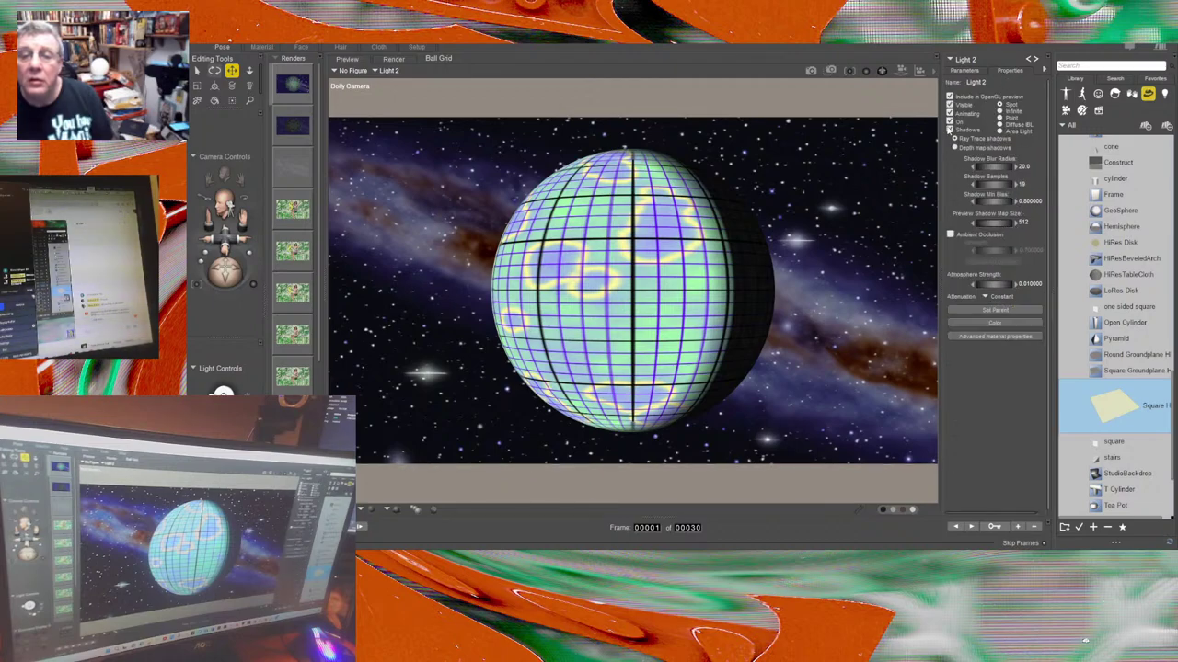
pyautogui.click(950, 130)
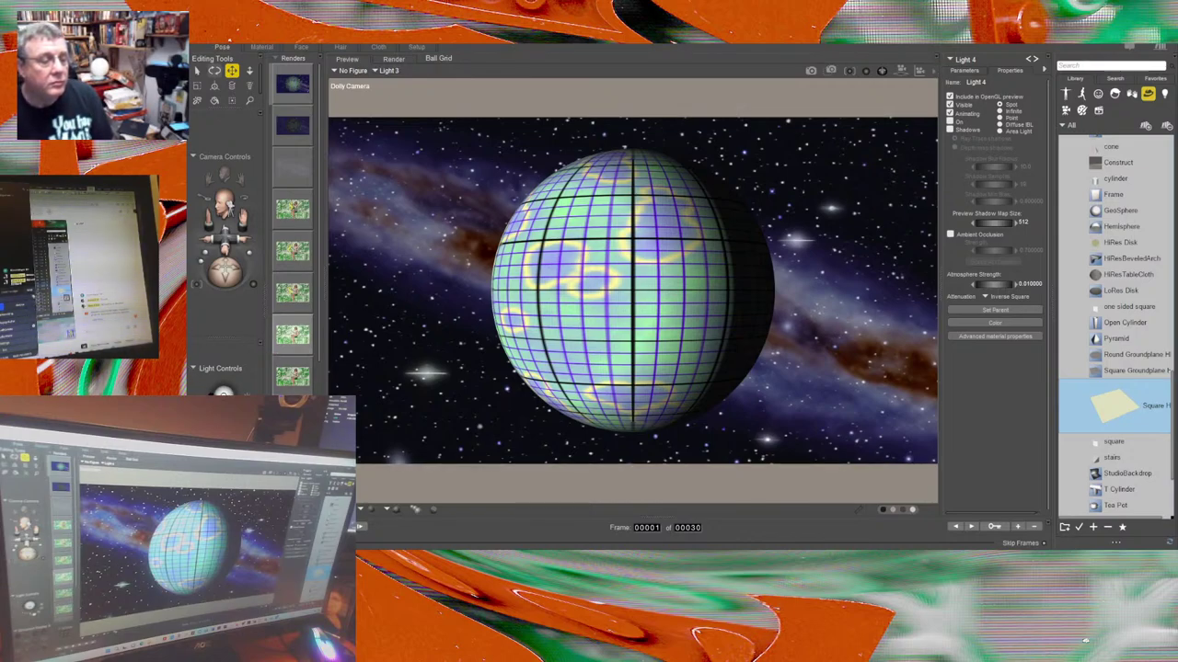
pyautogui.click(1028, 58)
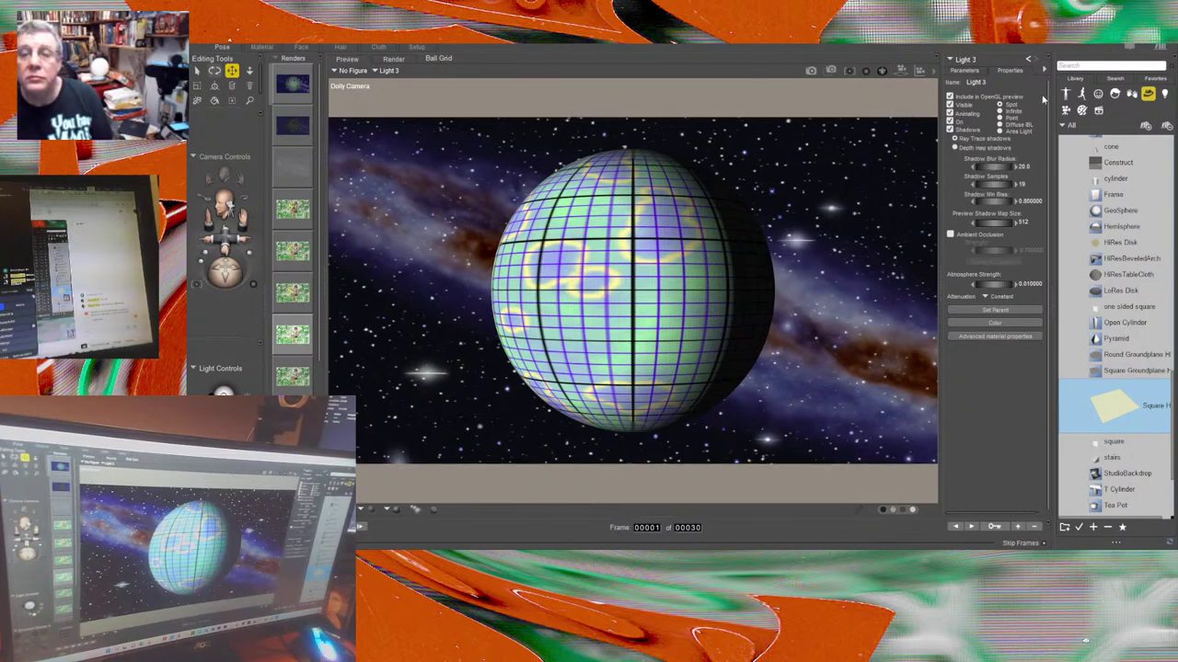
pyautogui.click(951, 130)
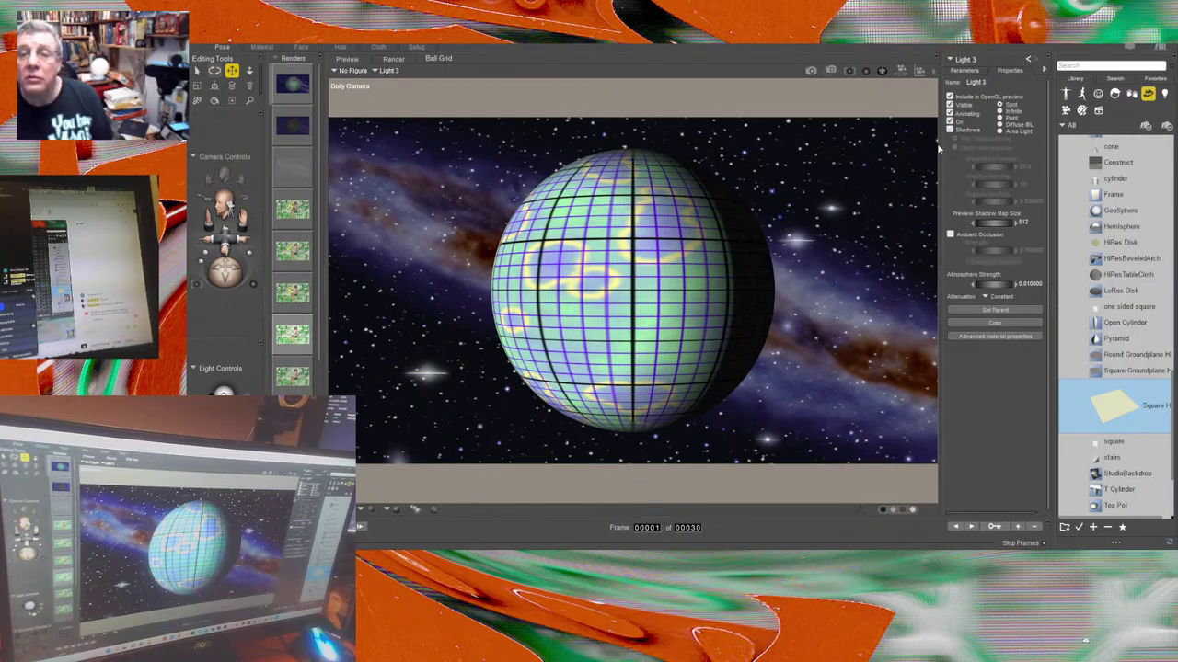
pyautogui.click(973, 71)
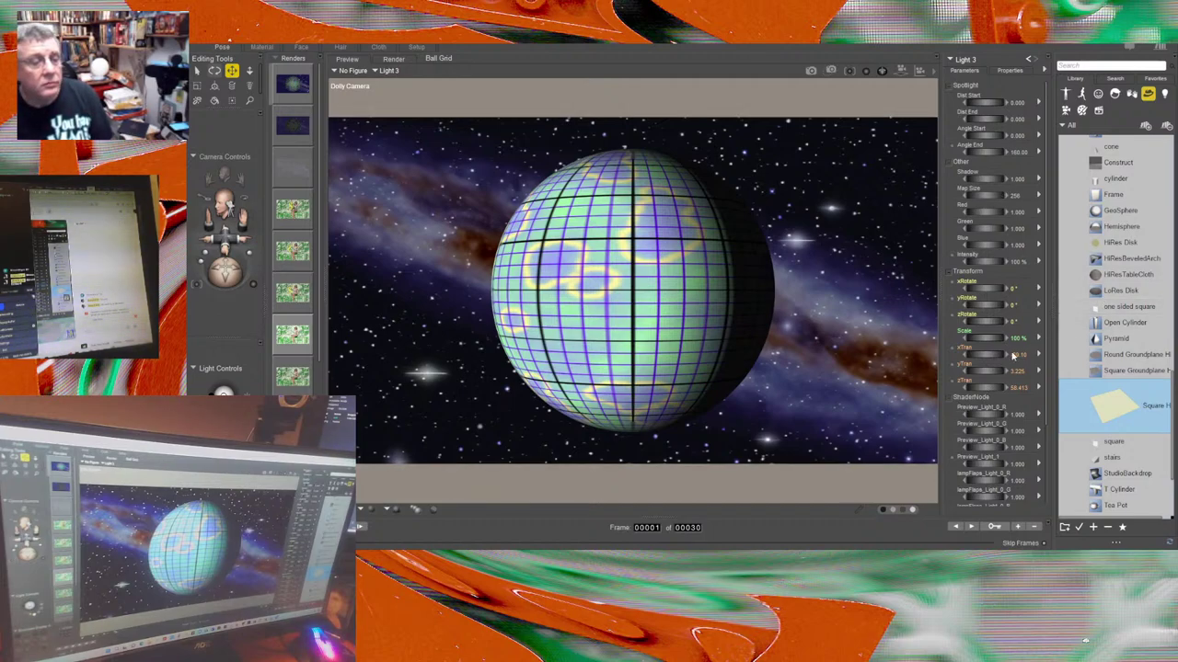
# Shift Light 3 left to about -72, tilt it to about 142° on X, and turn it on Y.
pyautogui.moveTo(1012, 355); pyautogui.dragTo(1001, 354)
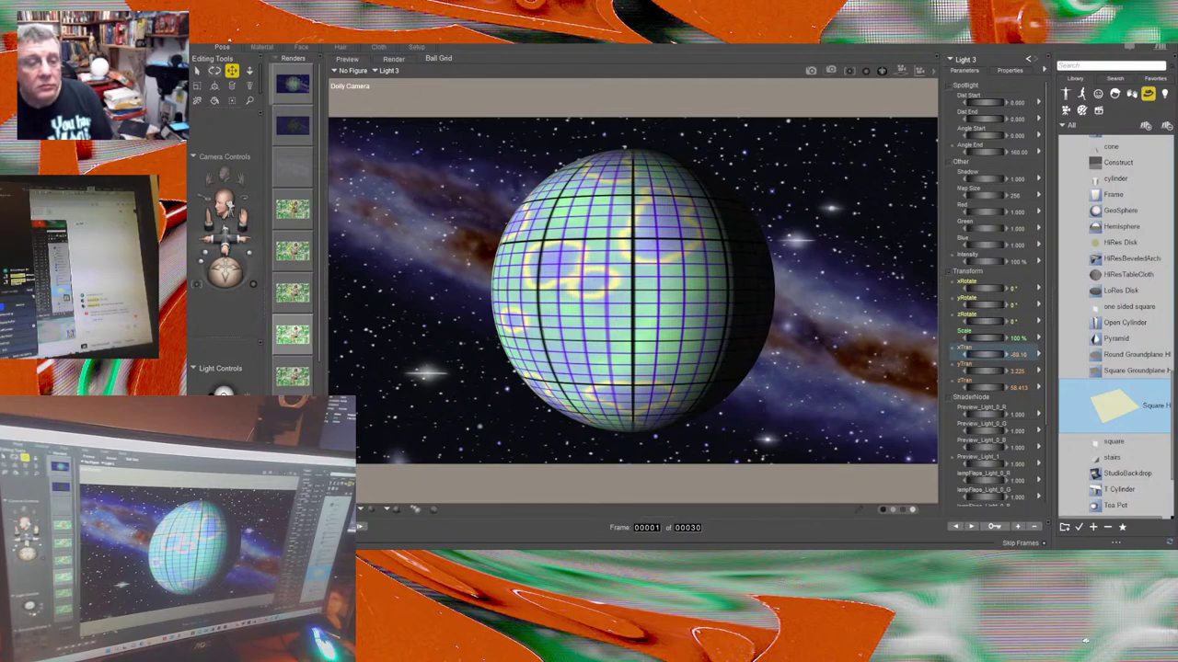
pyautogui.moveTo(1003, 354); pyautogui.dragTo(999, 354)
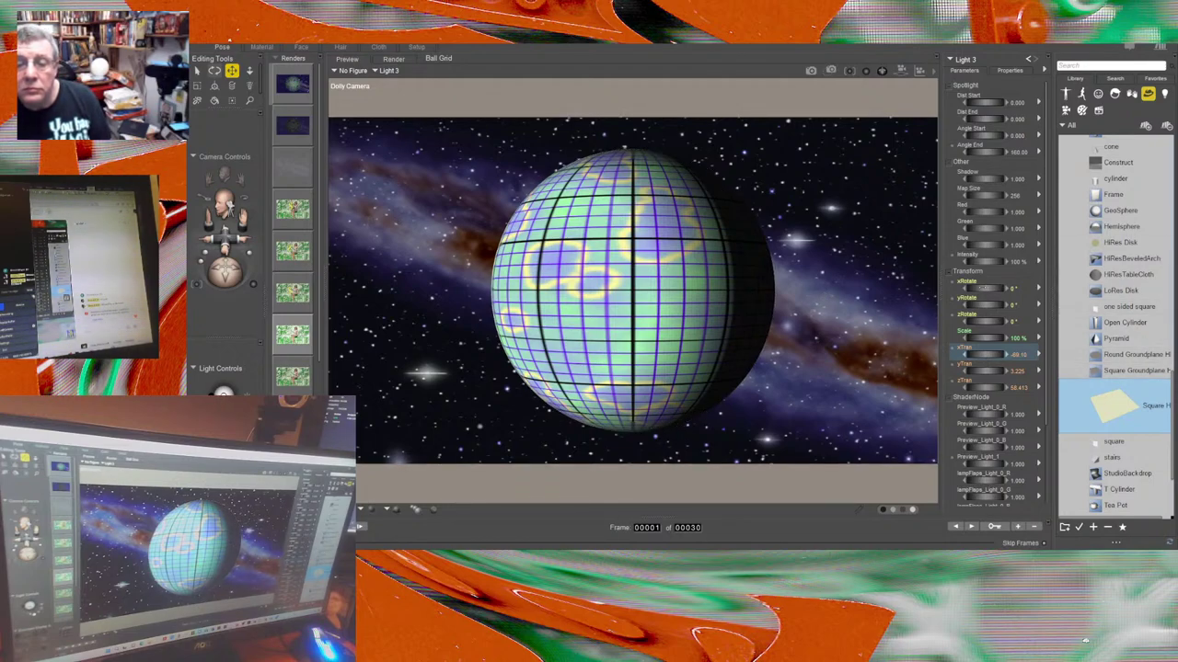
pyautogui.moveTo(989, 288); pyautogui.dragTo(1012, 288)
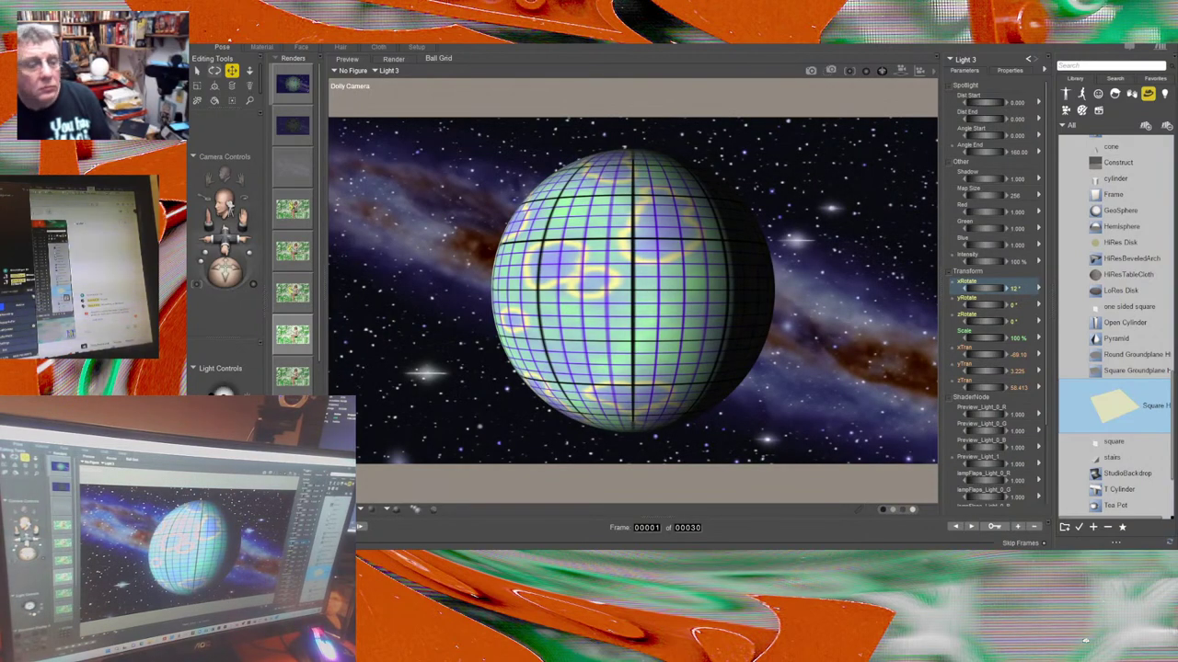
pyautogui.moveTo(989, 288)
pyautogui.mouseDown()
pyautogui.moveTo(970, 288)
pyautogui.moveTo(989, 288)
pyautogui.mouseUp()
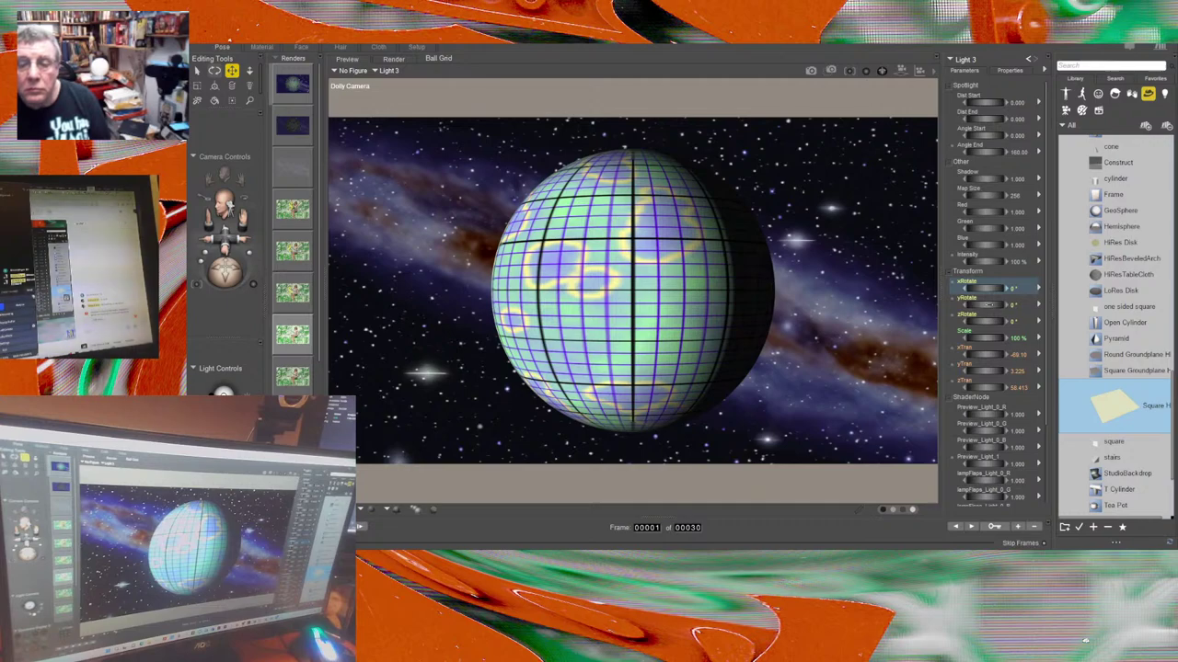
pyautogui.moveTo(989, 305); pyautogui.dragTo(997, 304)
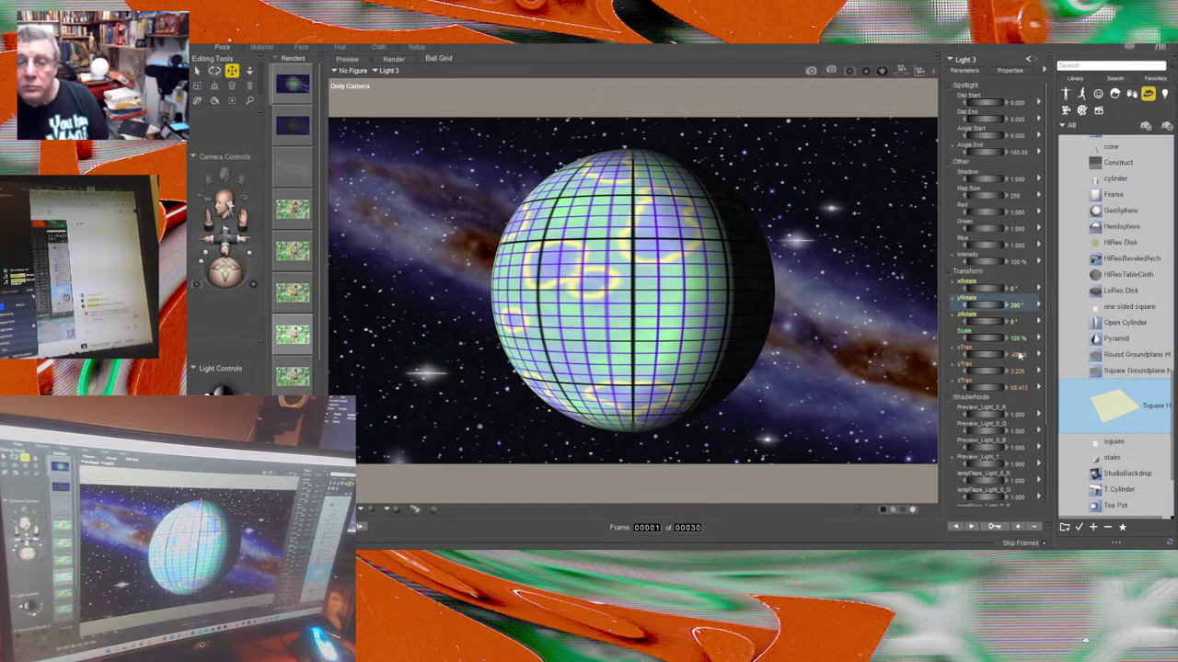
# Reset Light 3's yRotate and xTran back to 0.
pyautogui.keyDown('alt'); pyautogui.click(993, 305); pyautogui.keyUp('alt')
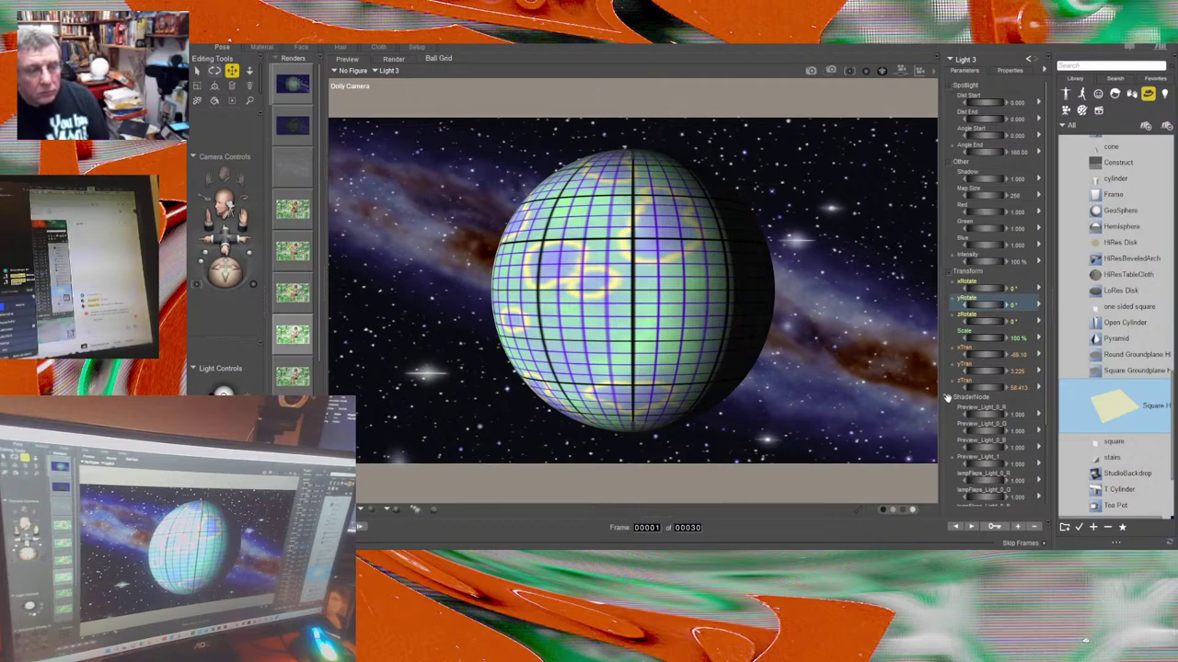
pyautogui.click(1028, 357)
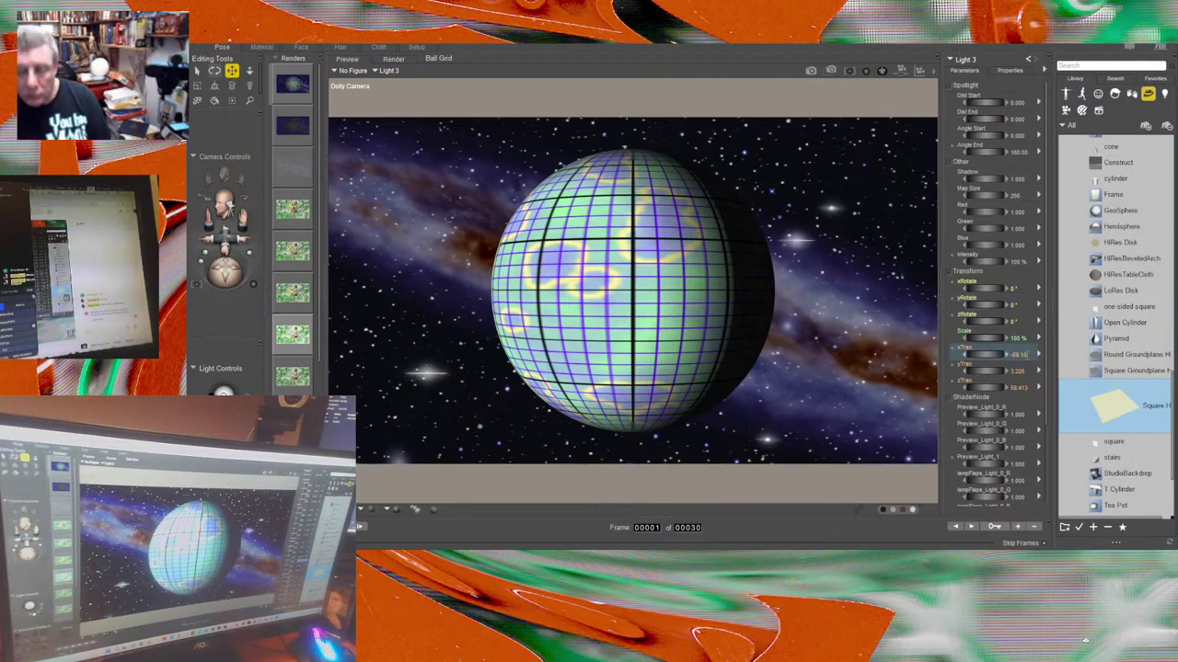
pyautogui.keyDown('alt'); pyautogui.click(1028, 358); pyautogui.keyUp('alt')
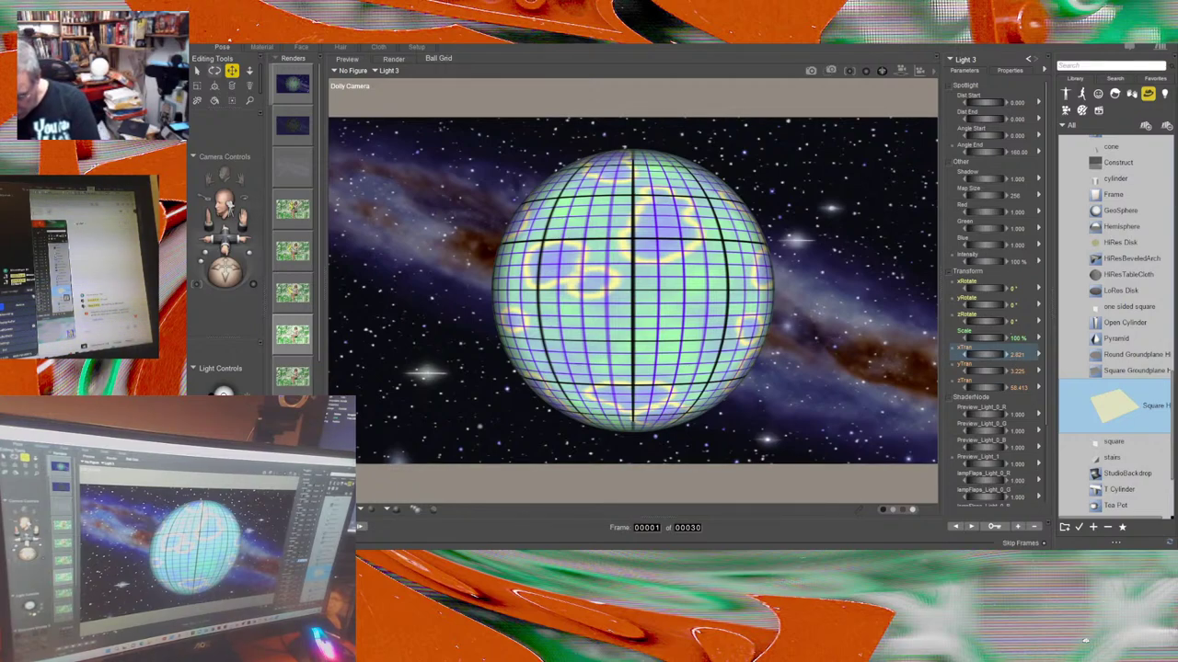
# Raise Light 3's xTran so the ball's left side falls into shadow.
pyautogui.moveTo(989, 354); pyautogui.dragTo(1003, 355)
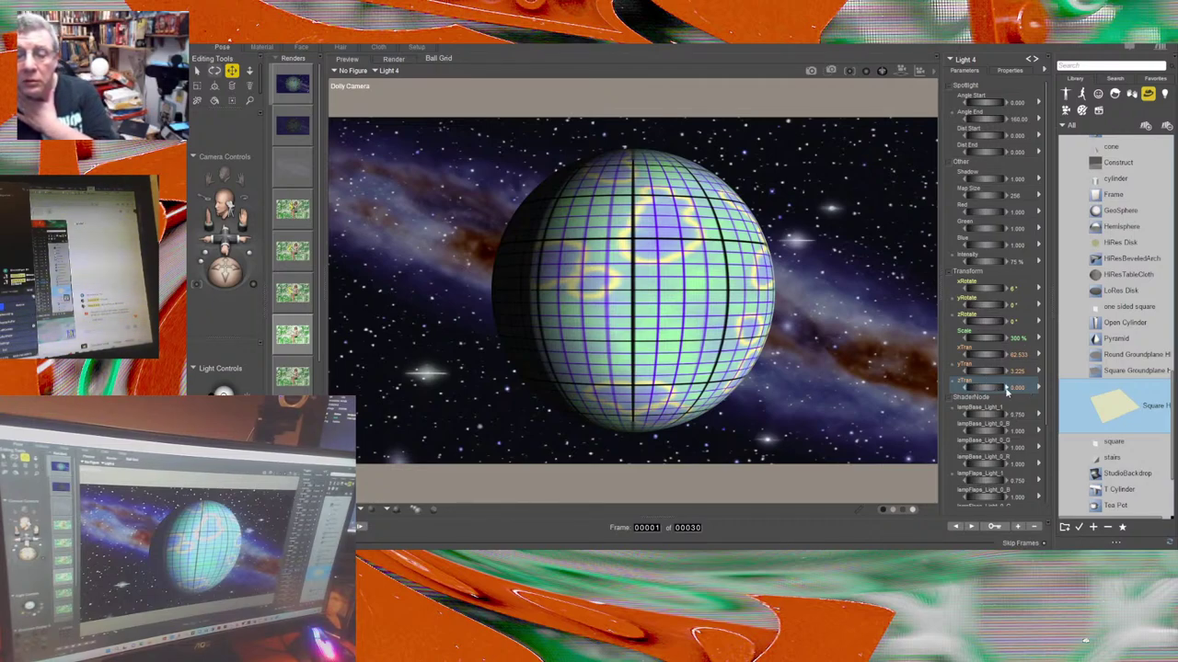
# Set Light 4's zTran to about 29.823 and view its light properties.
pyautogui.click(1020, 387)
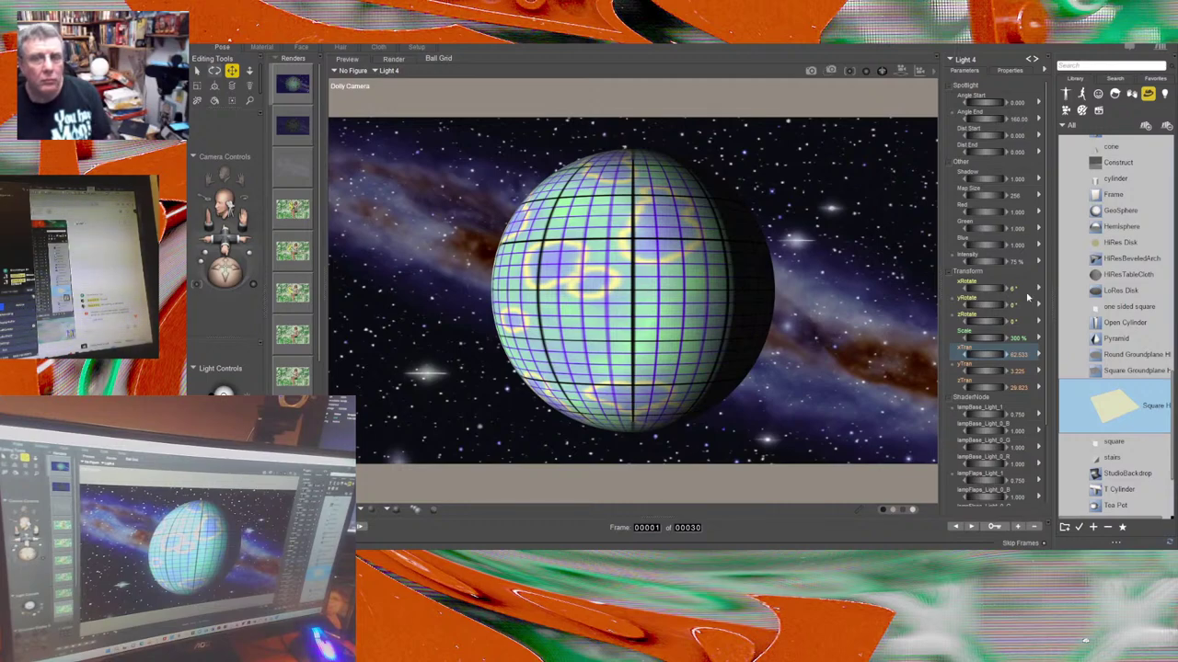
pyautogui.click(1000, 73)
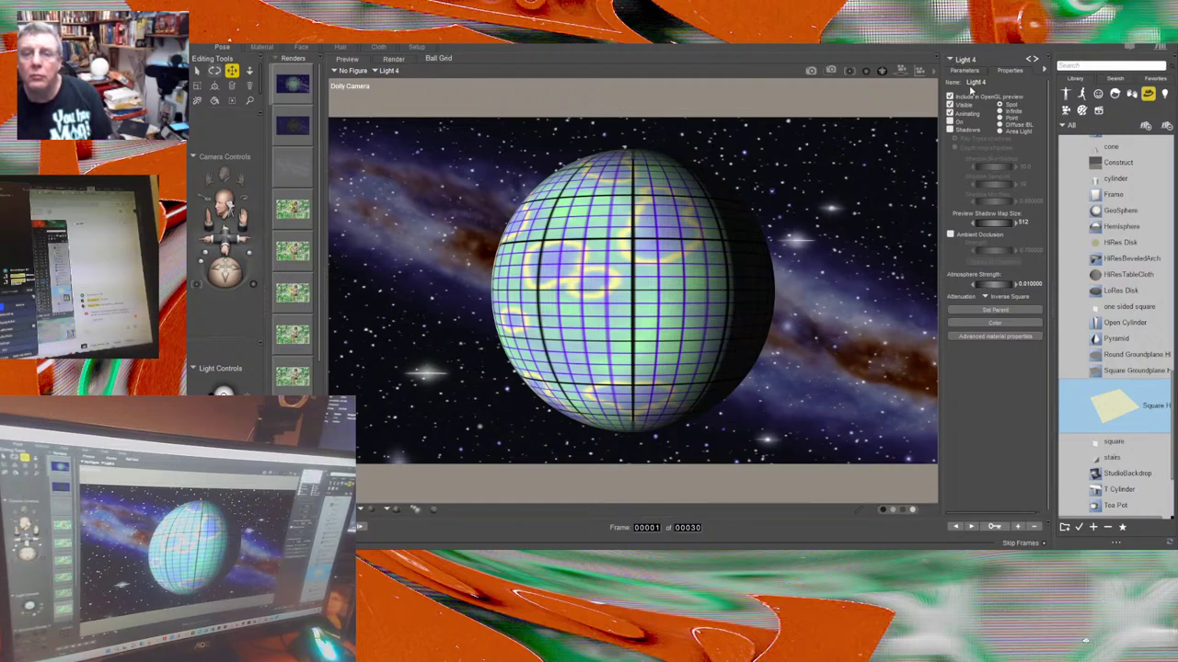
# Turn off shadow casting for Light 3 and return to its transform parameters.
pyautogui.click(1028, 58)
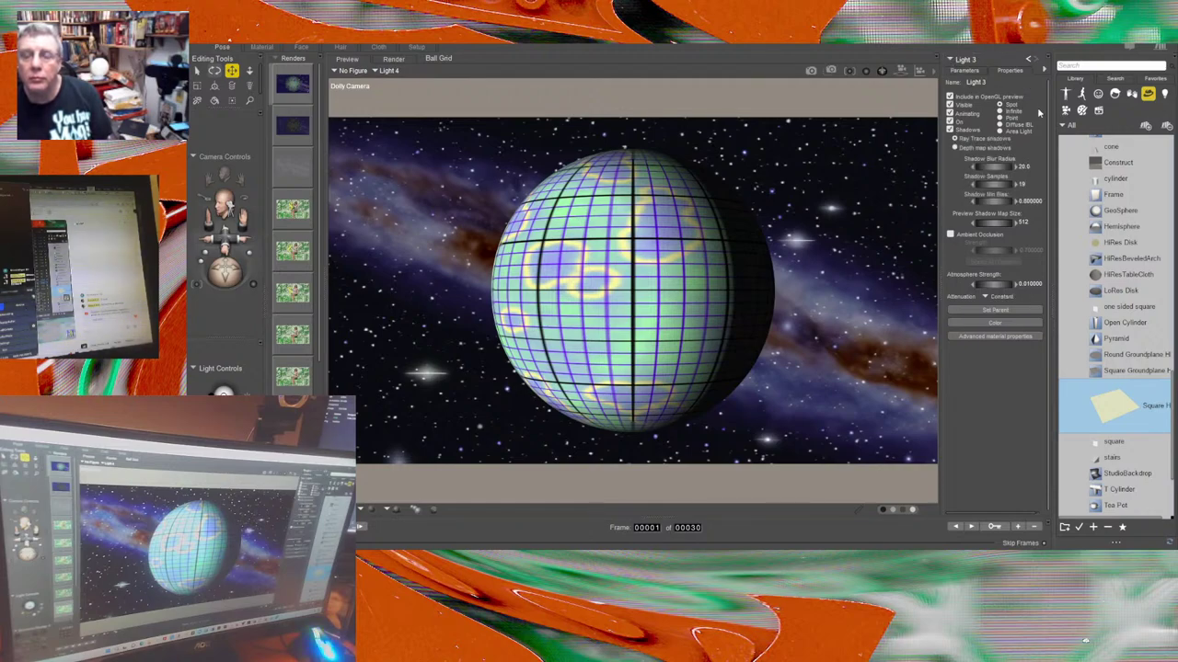
pyautogui.click(951, 129)
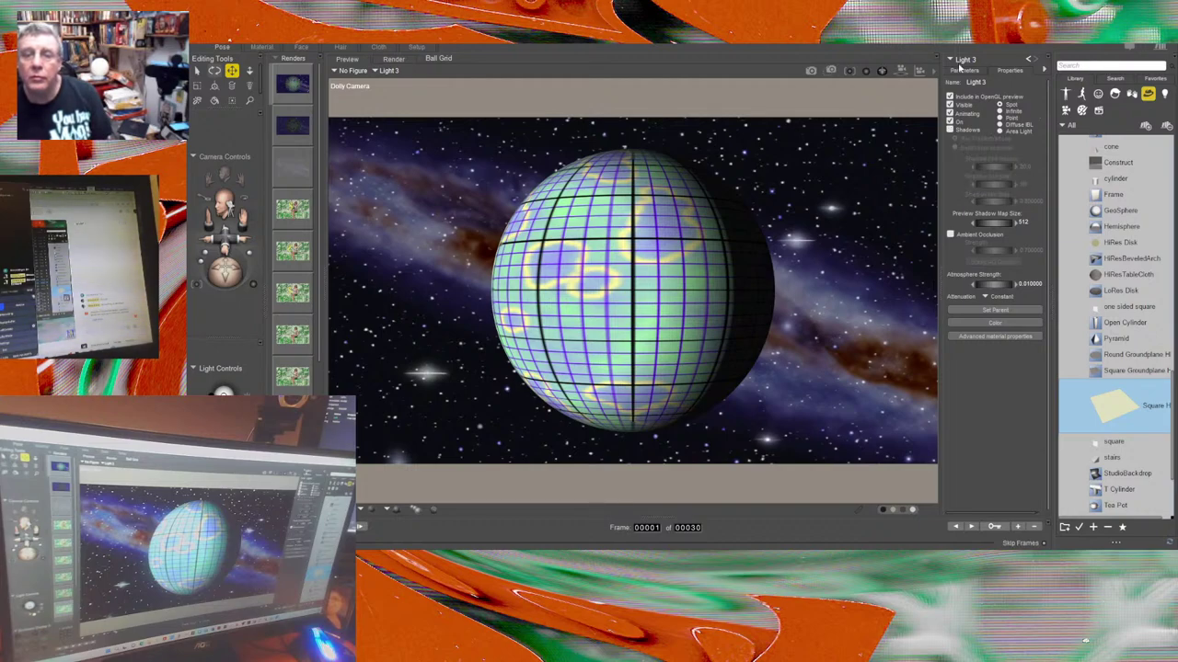
pyautogui.click(961, 70)
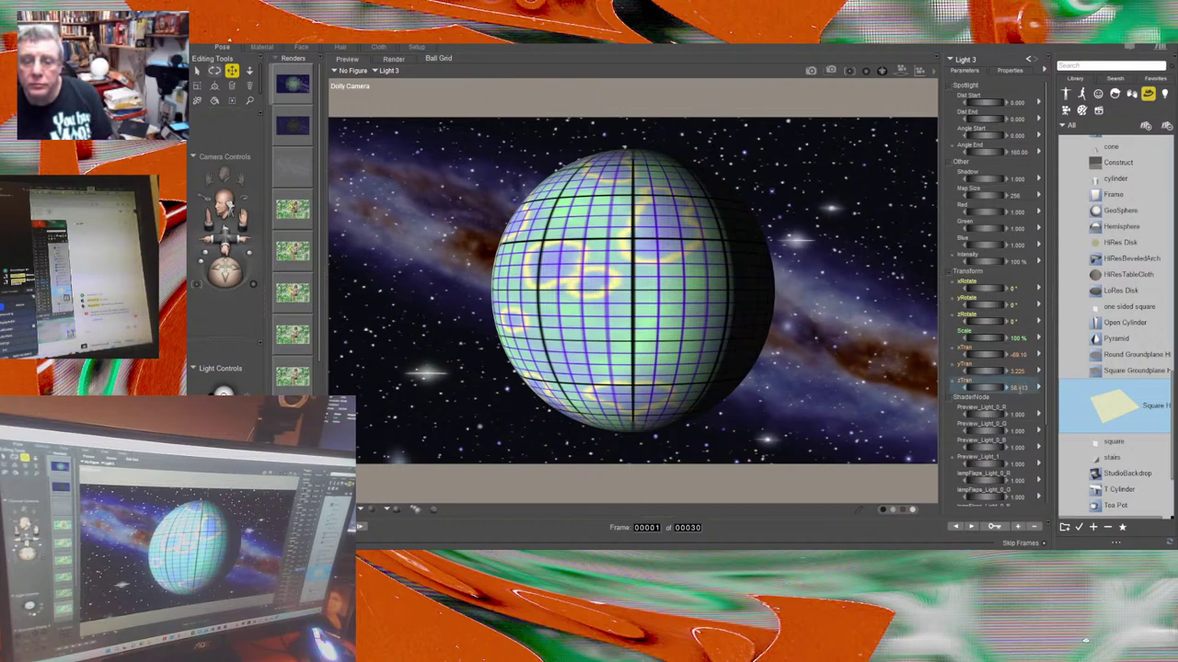
# Move Light 3 in depth and set its xTran to -70, darkening the ball.
pyautogui.moveTo(1012, 388); pyautogui.dragTo(1020, 392)
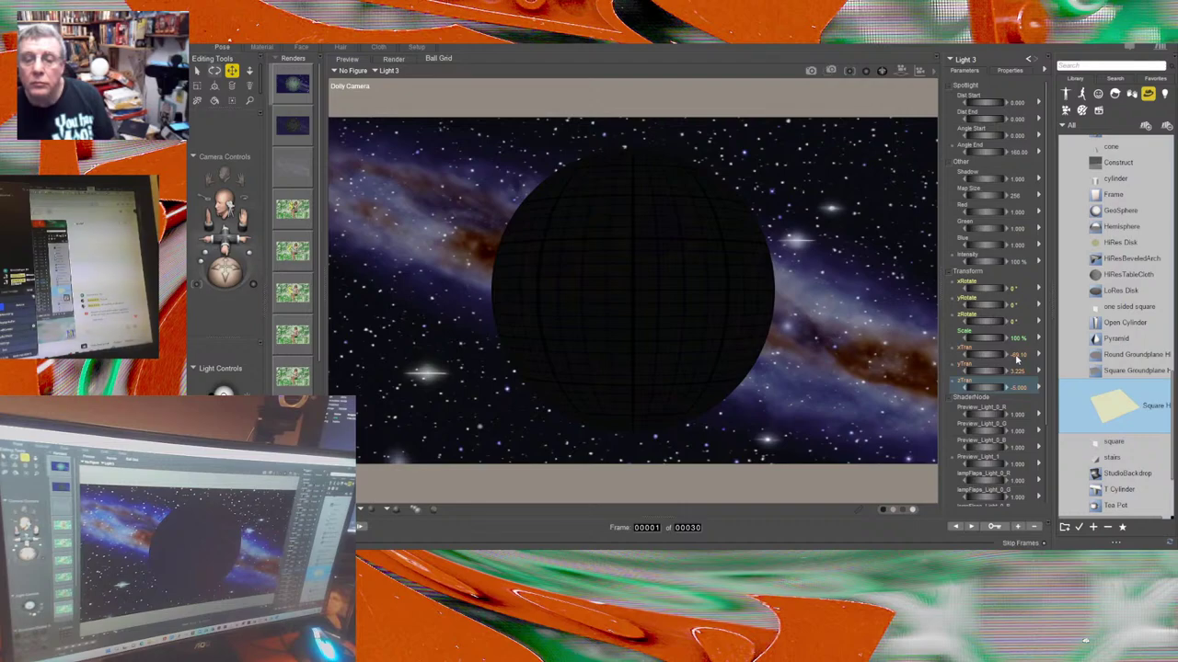
pyautogui.click(1015, 359)
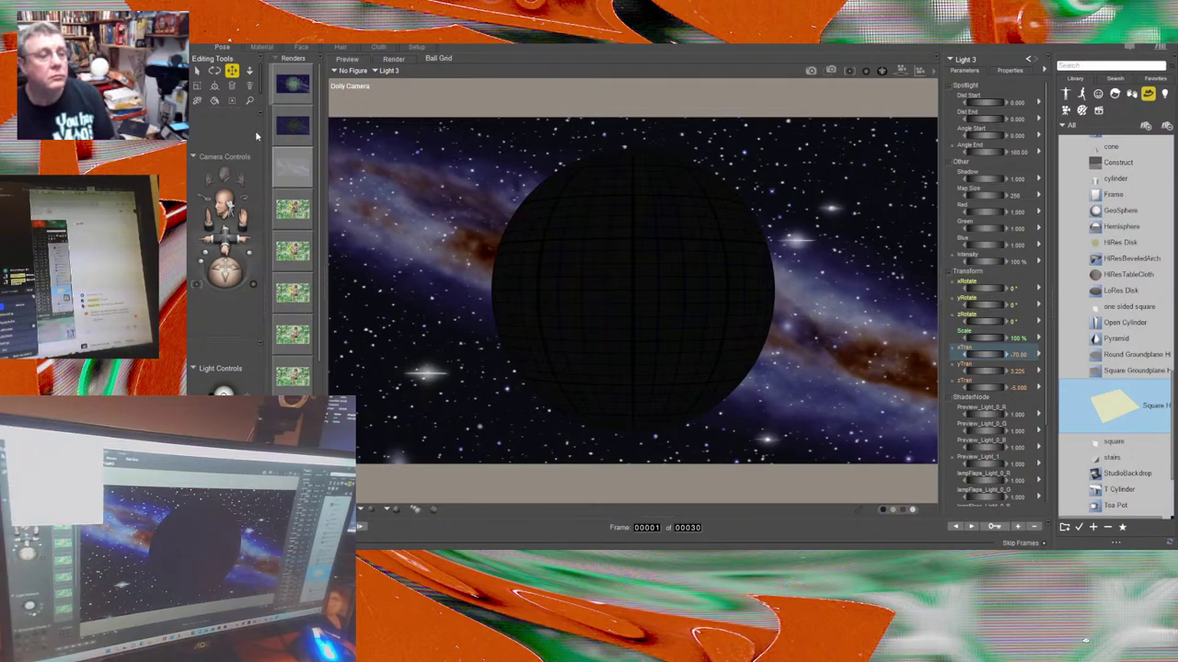
pyautogui.click(965, 59)
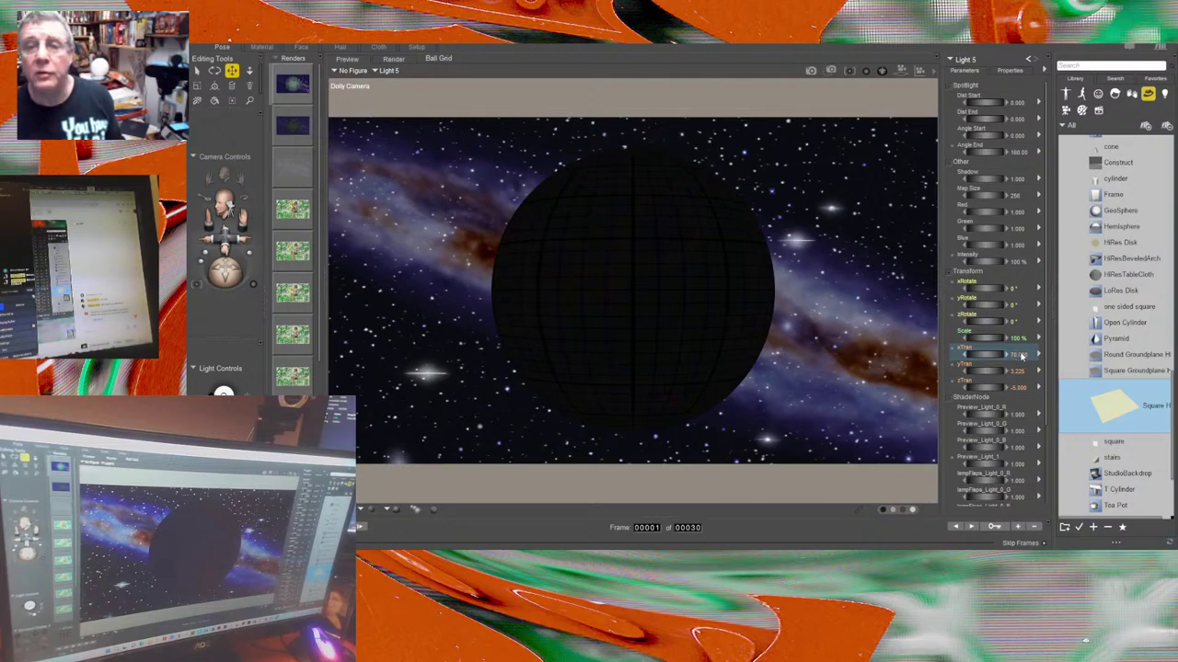
# Switch Light 2 on in its properties so the ball is lit again.
pyautogui.click(1010, 71)
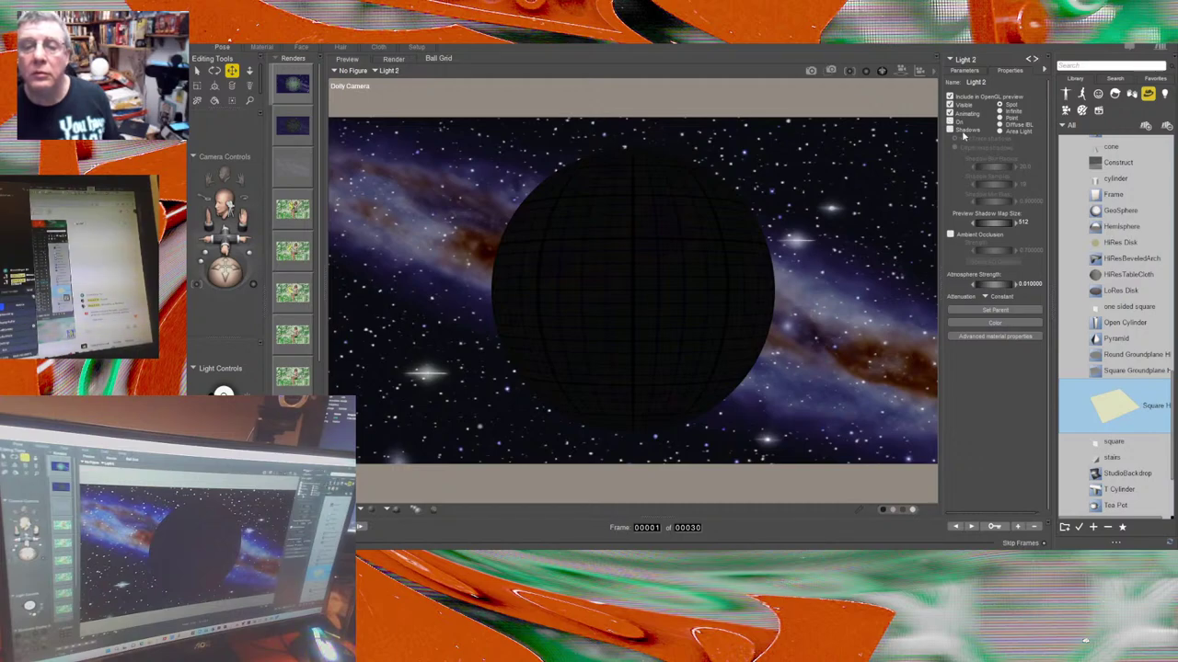
pyautogui.click(950, 122)
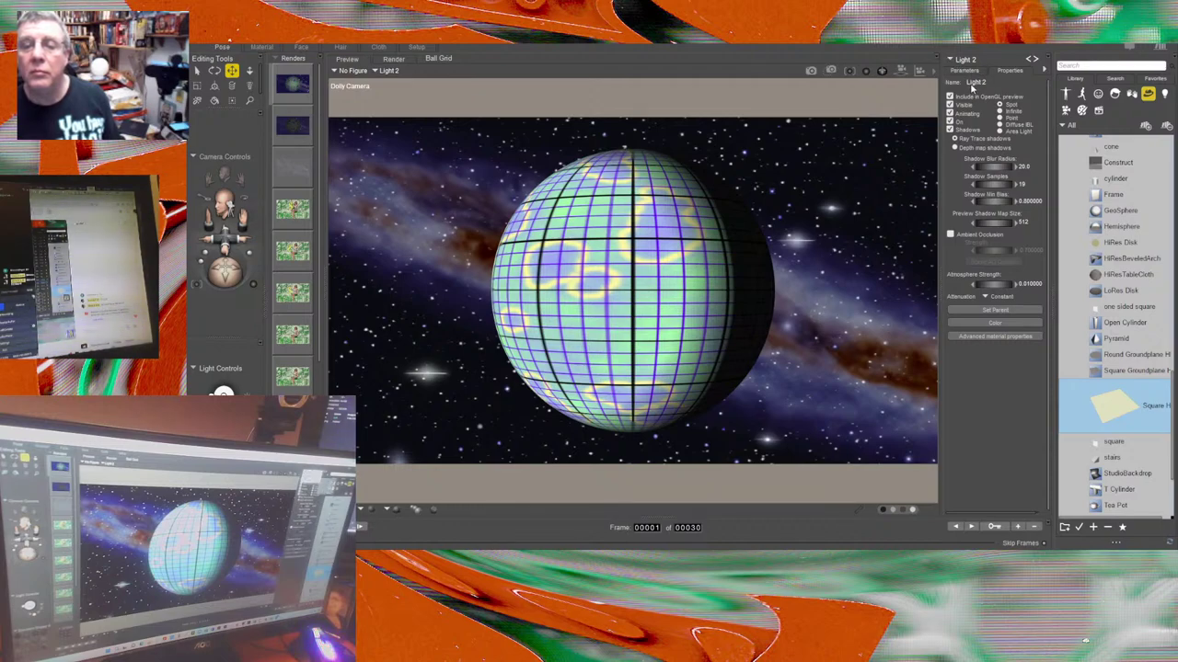
pyautogui.click(1035, 59)
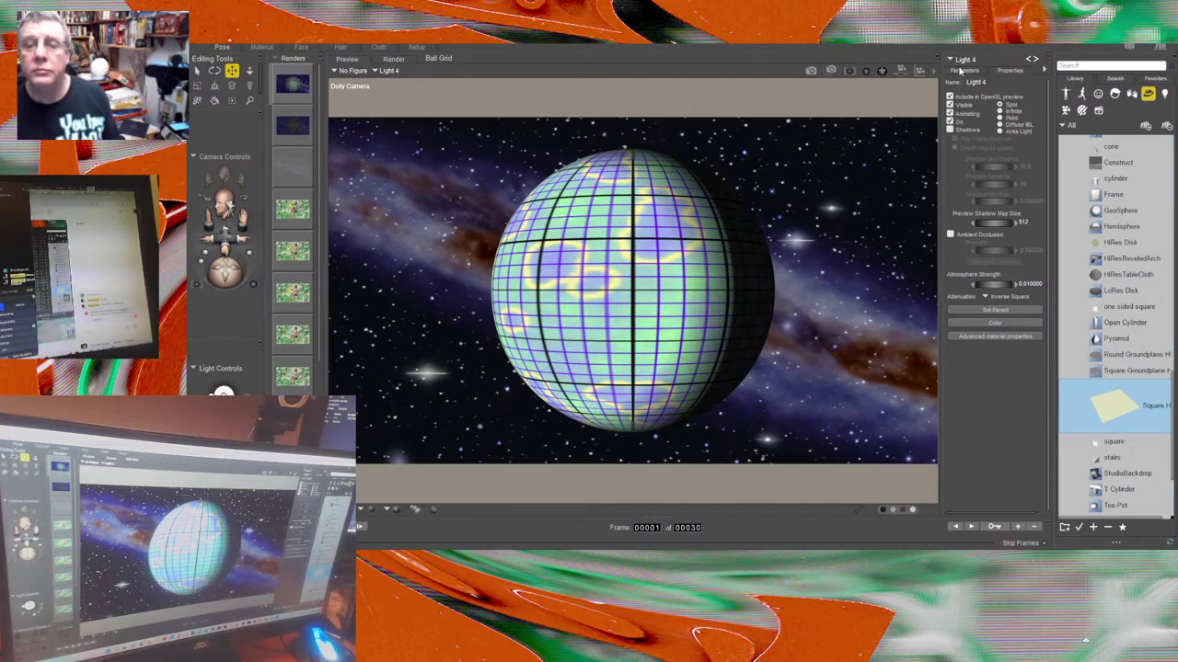
# Set Light 4's xTran to 0 and start a 3840×2160 FireFly render.
pyautogui.click(960, 71)
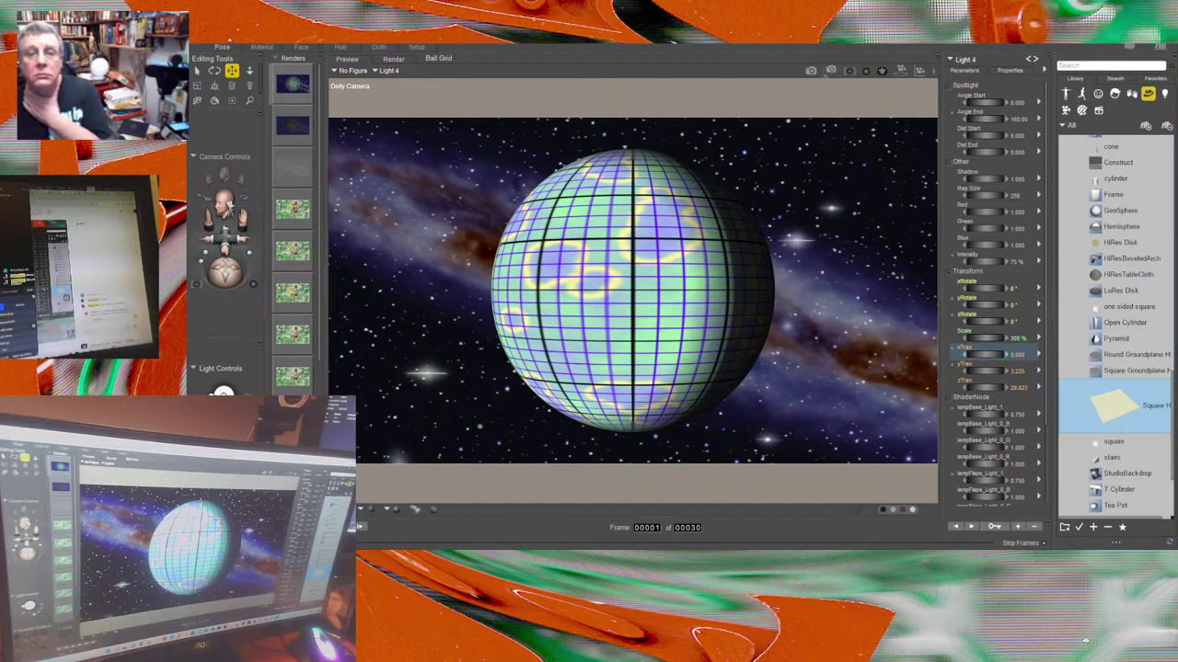
pyautogui.click(813, 71)
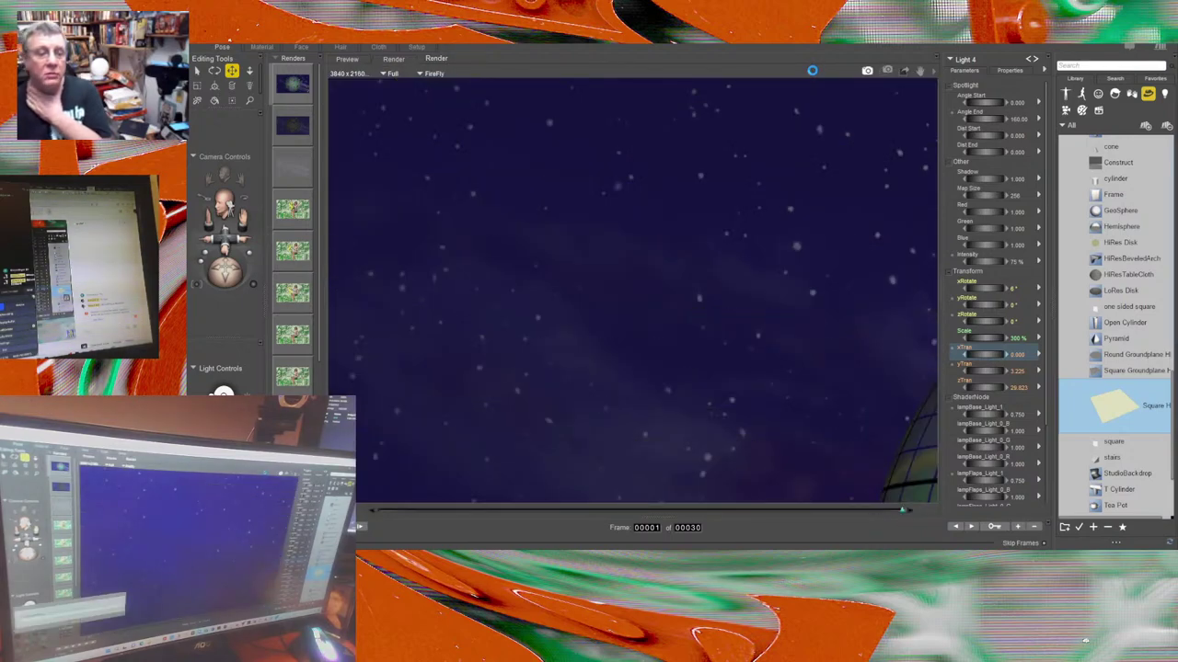
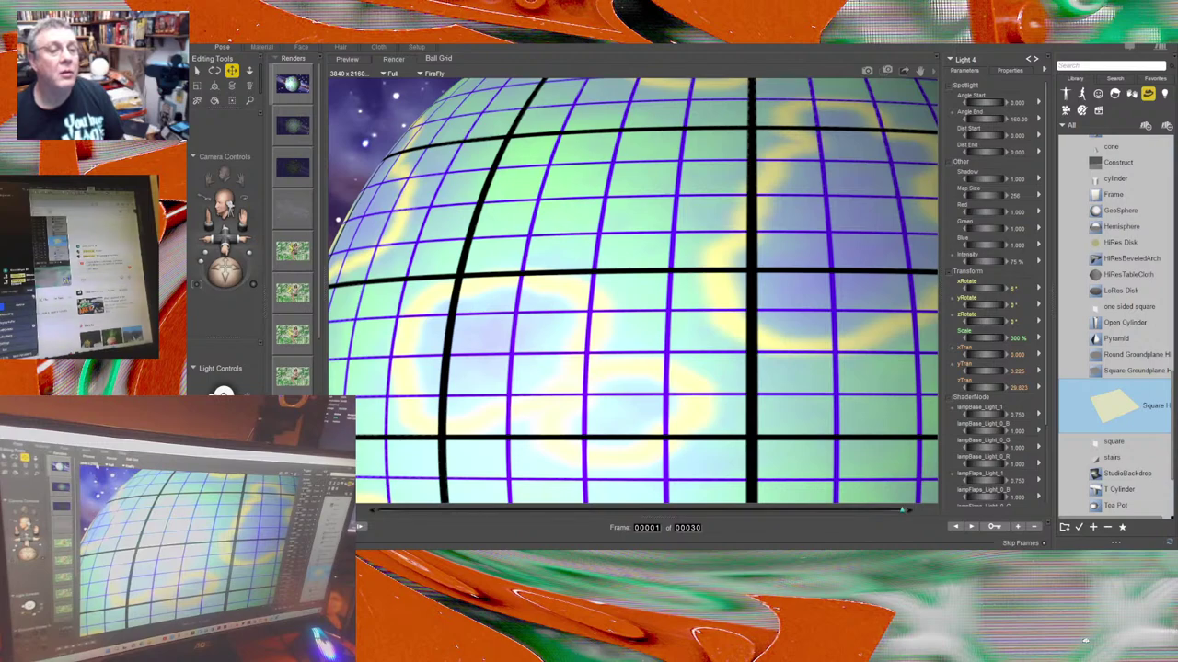
# Return to the Preview showing the whole grid globe against the galaxy backdrop.
pyautogui.click(347, 58)
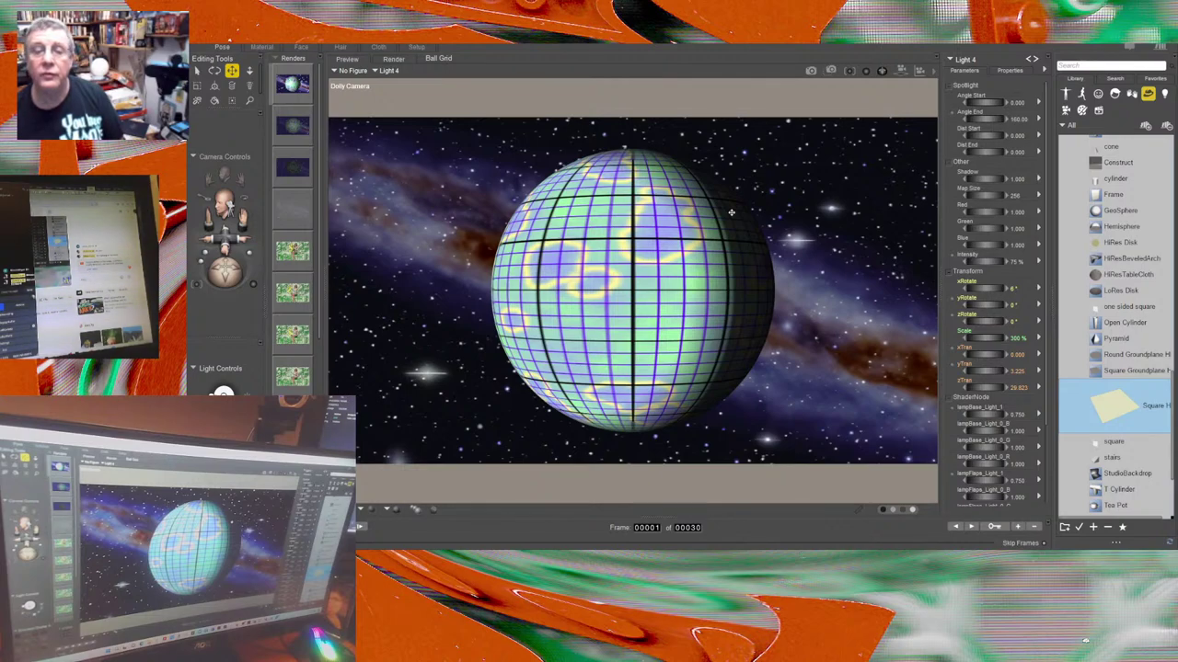
# Try Light 4's Intensity, xRotate and yRotate dials, swinging it around the globe.
pyautogui.click(1010, 262)
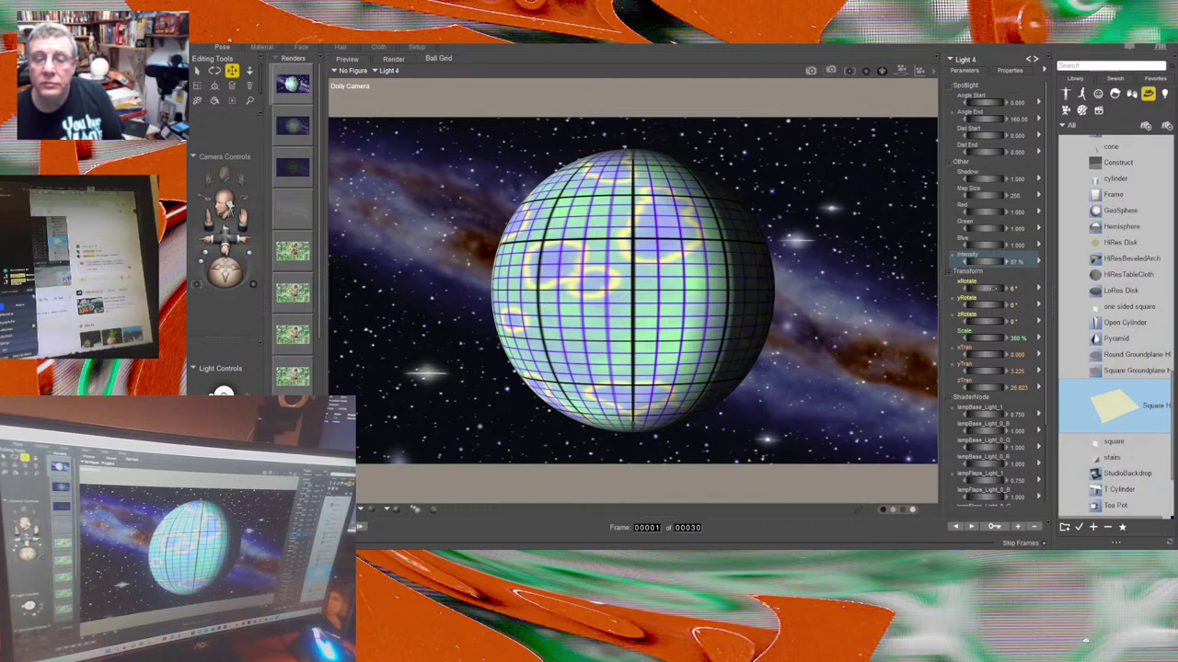
pyautogui.click(1019, 291)
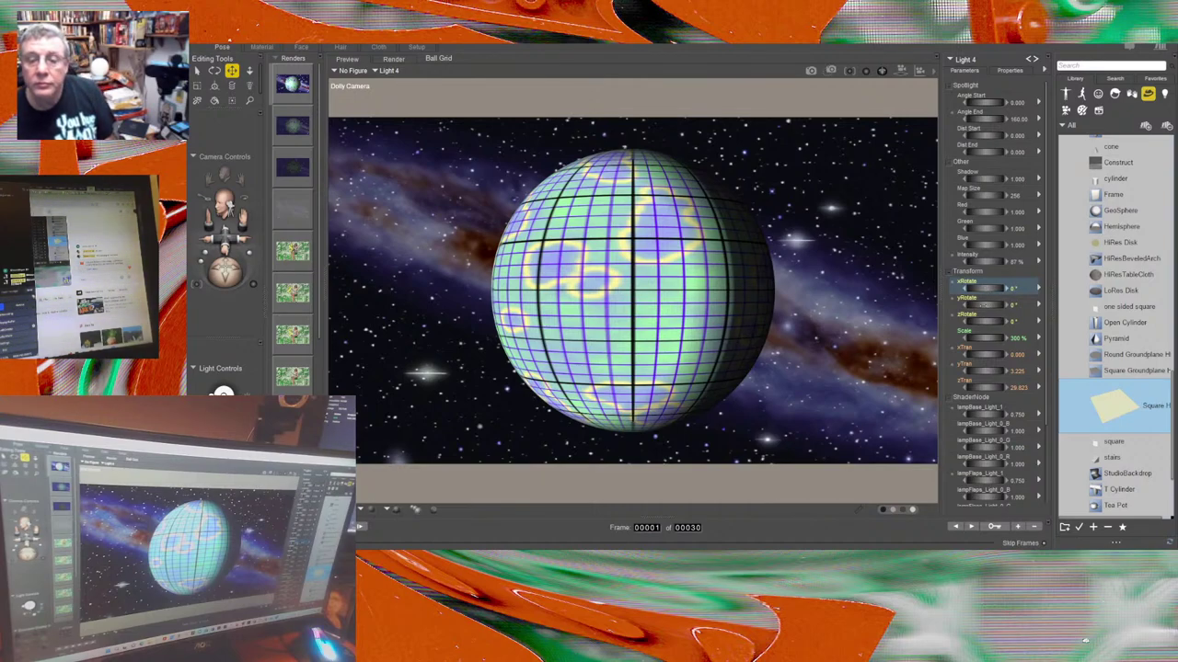
pyautogui.moveTo(989, 305)
pyautogui.mouseDown()
pyautogui.moveTo(971, 305)
pyautogui.moveTo(981, 305)
pyautogui.mouseUp()
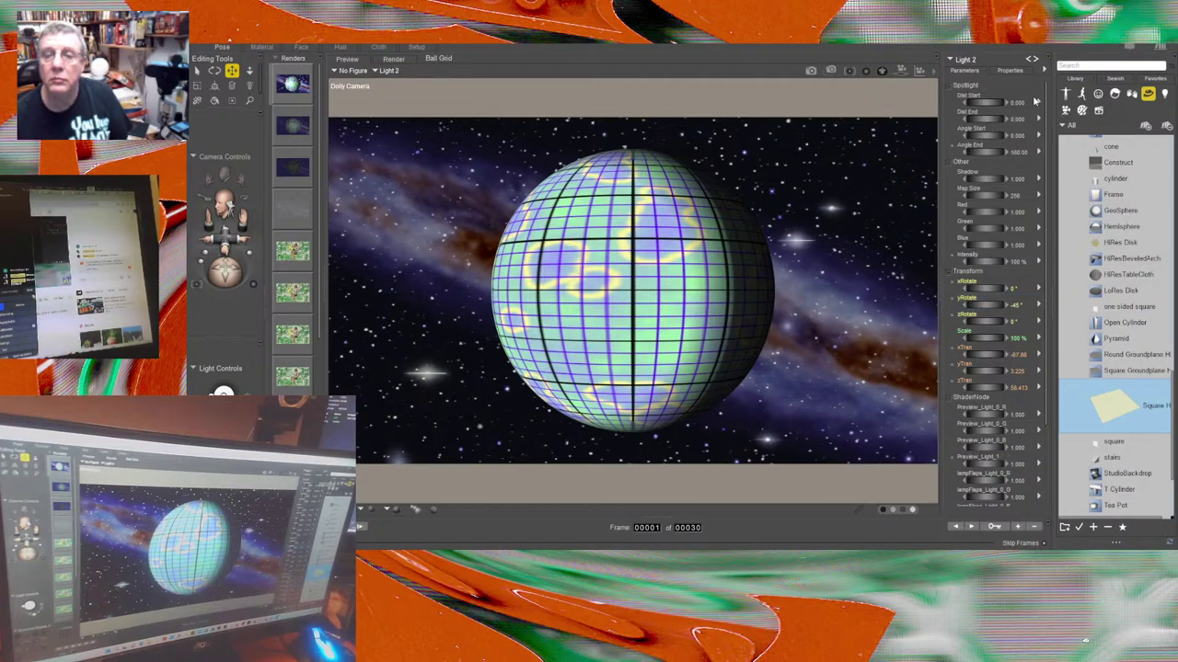
# Switch Light 2 off on its Properties tab to darken the globe.
pyautogui.click(1010, 71)
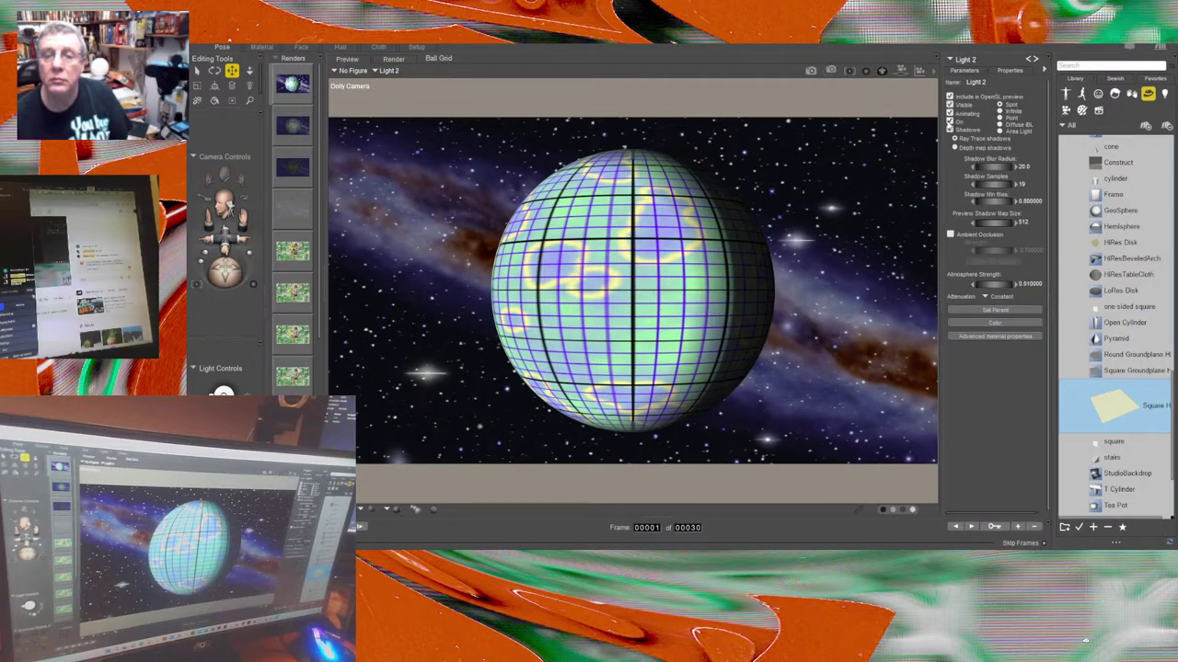
pyautogui.click(951, 121)
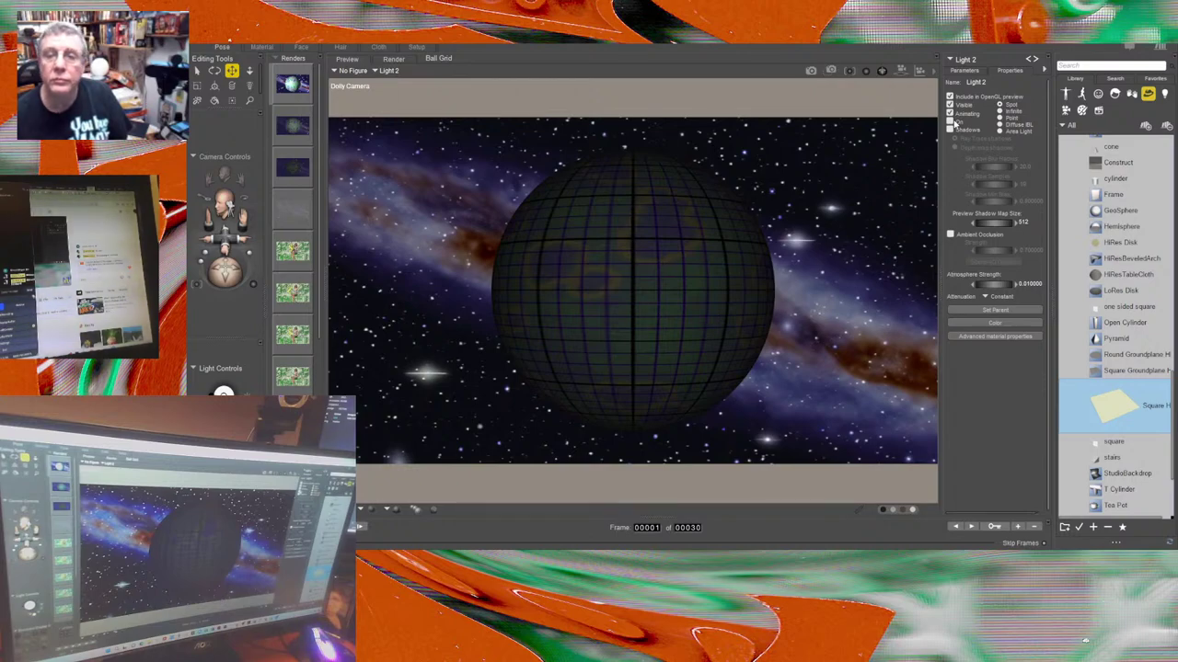
pyautogui.click(965, 73)
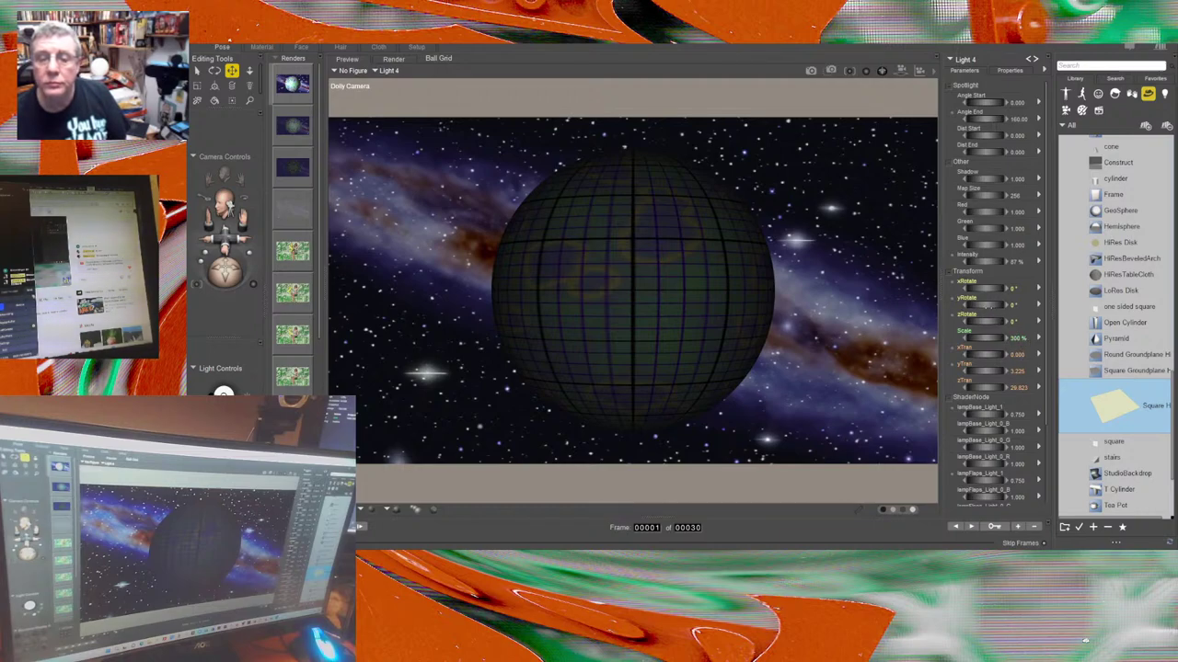
# Swing Light 4's yRotate around the globe, then switch Light 2 back on.
pyautogui.moveTo(984, 305); pyautogui.dragTo(992, 305)
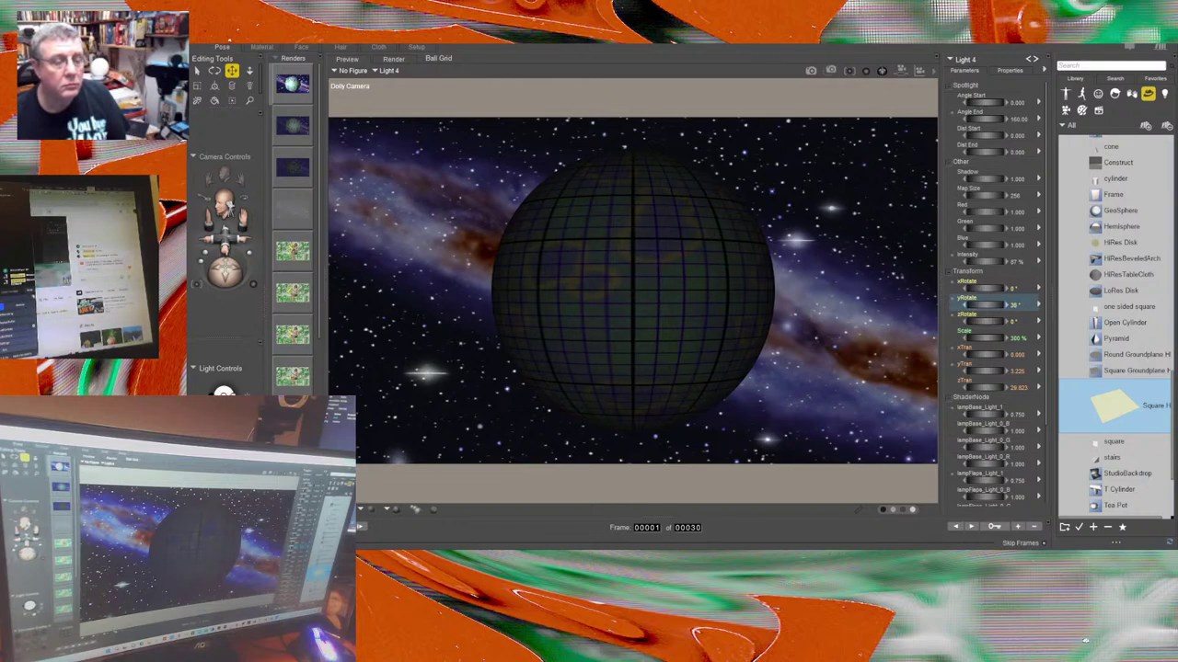
pyautogui.moveTo(992, 305); pyautogui.dragTo(990, 305)
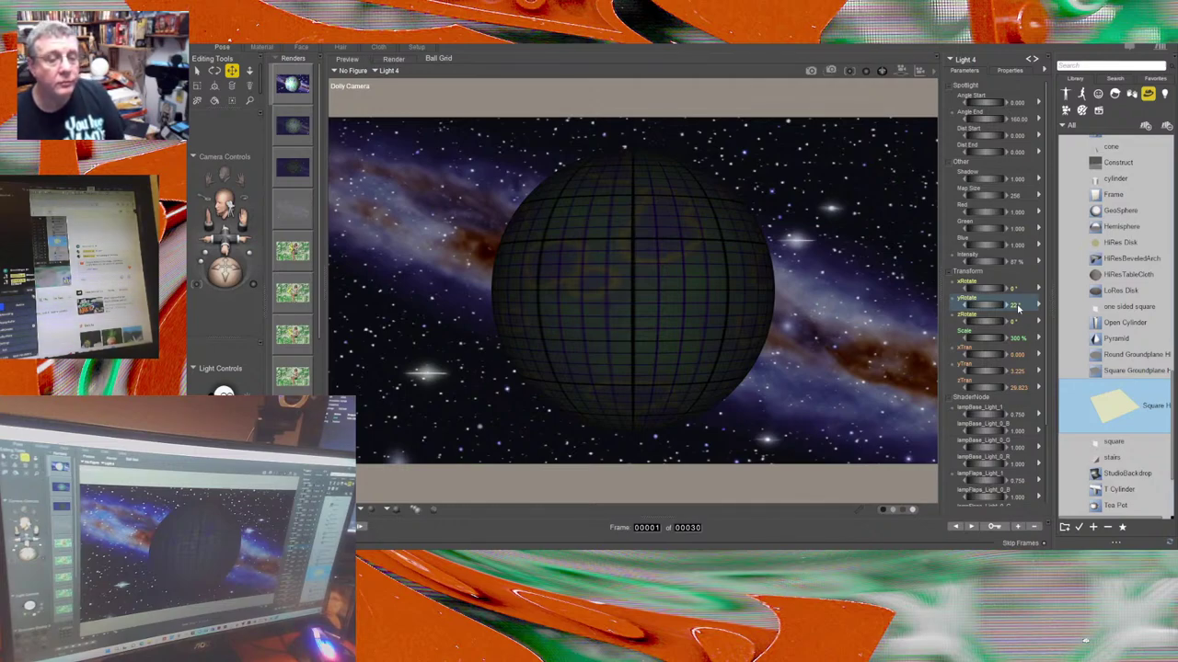
pyautogui.click(1008, 70)
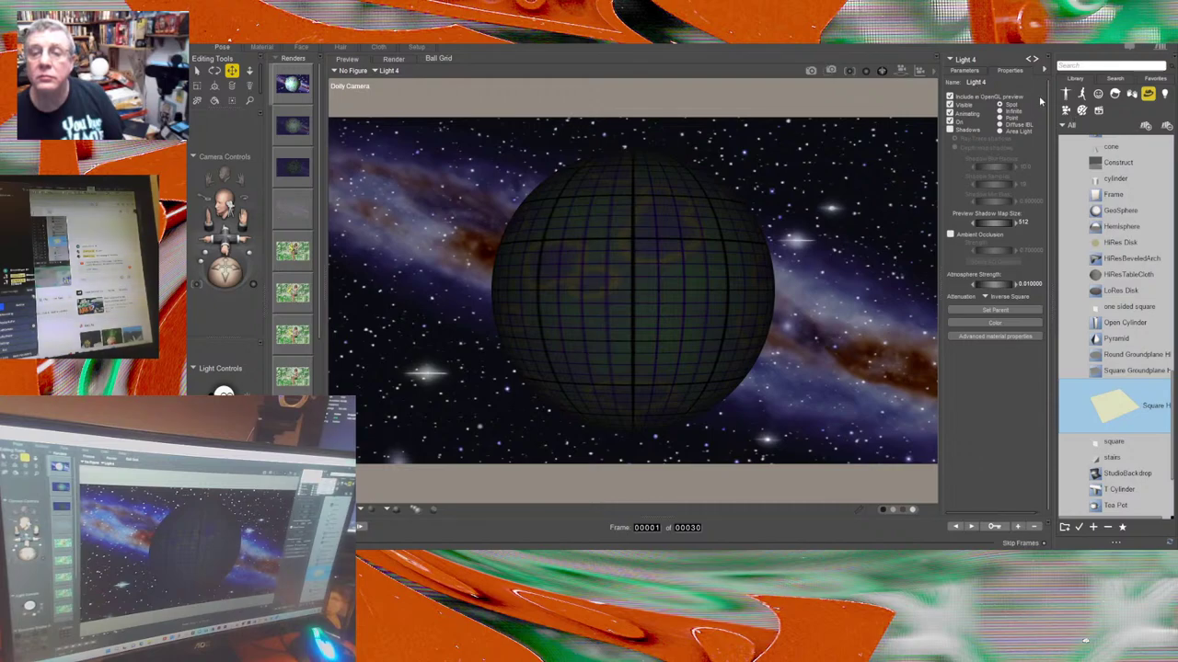
pyautogui.click(949, 121)
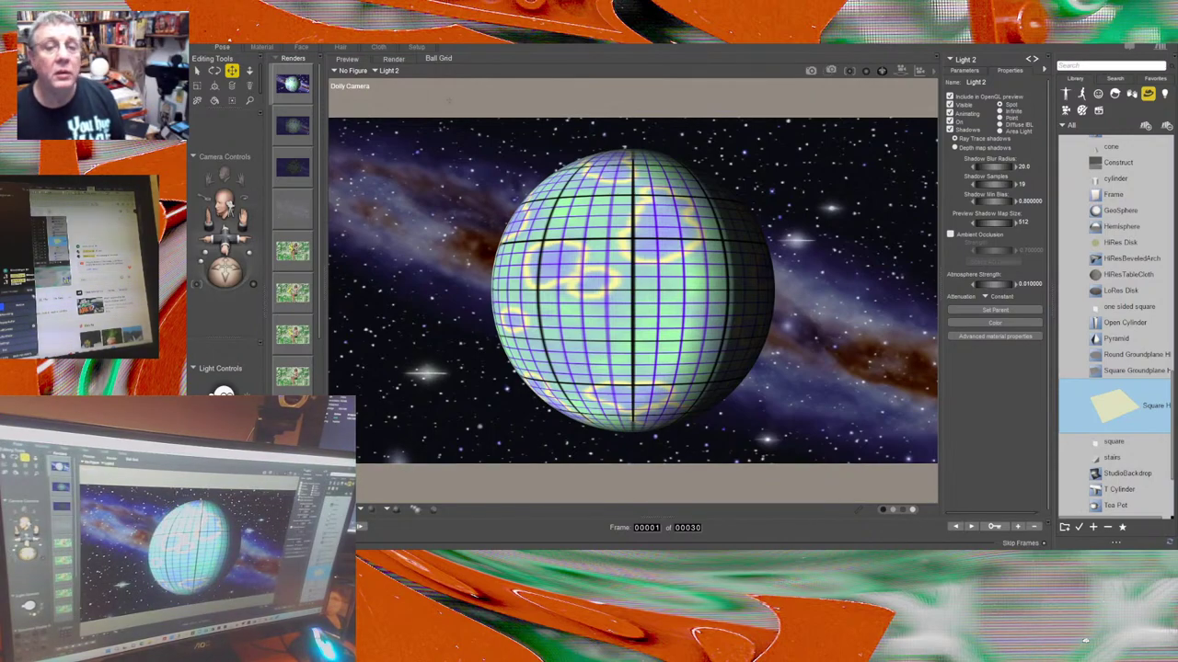
# Select the gridsmallball actor and open its Sphere_Mat material in the Material room.
pyautogui.click(957, 72)
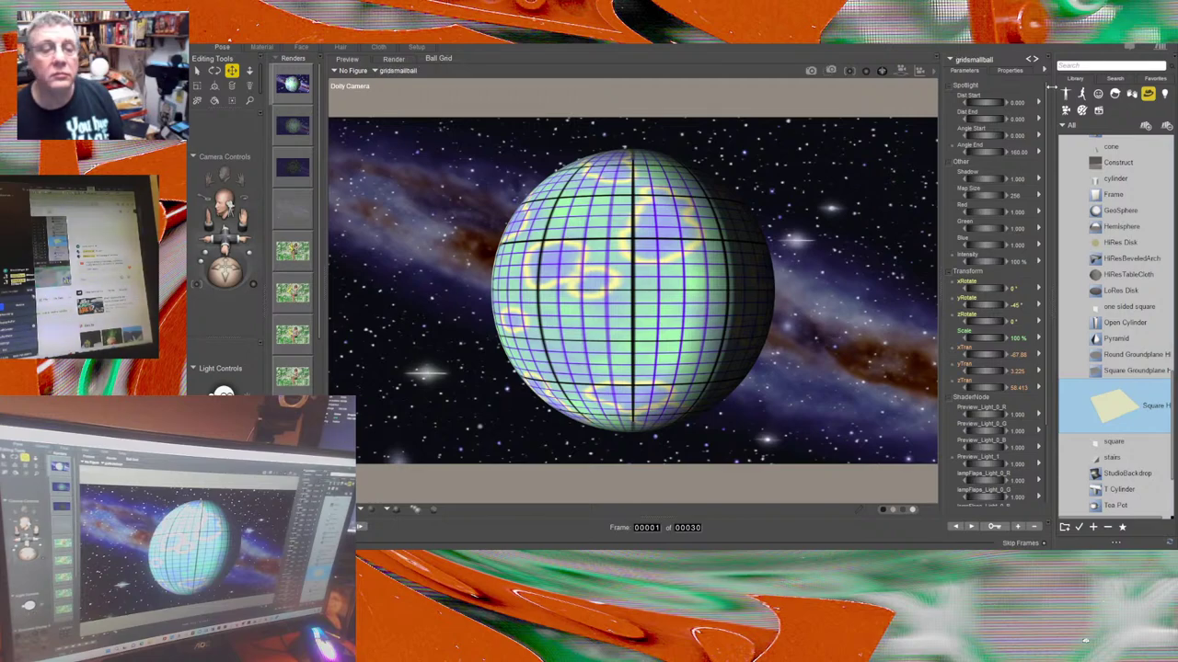
pyautogui.click(570, 184)
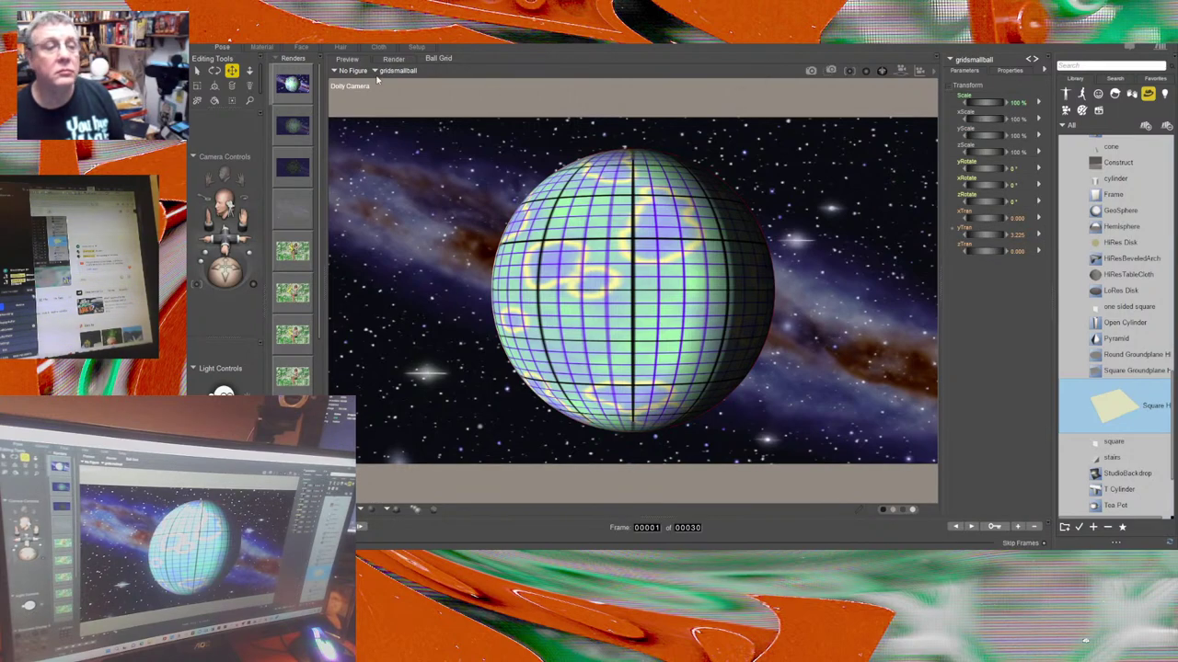
pyautogui.click(253, 47)
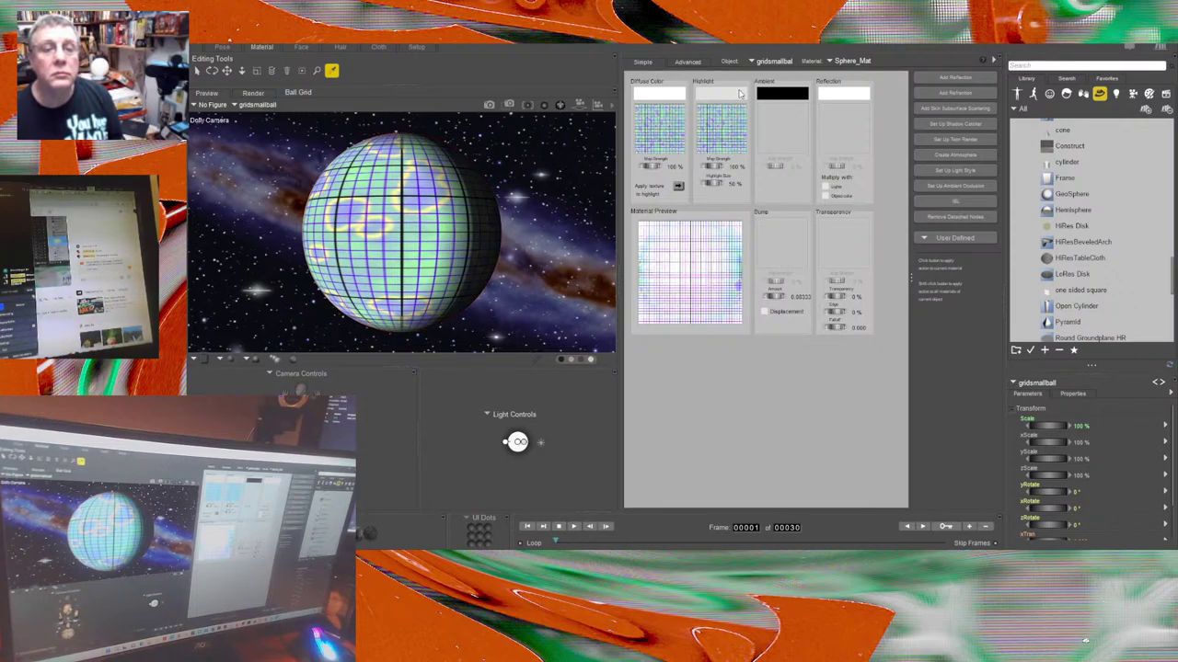
# Check the sphere's Diffuse Color grid texture, then return to the Pose room.
pyautogui.click(679, 88)
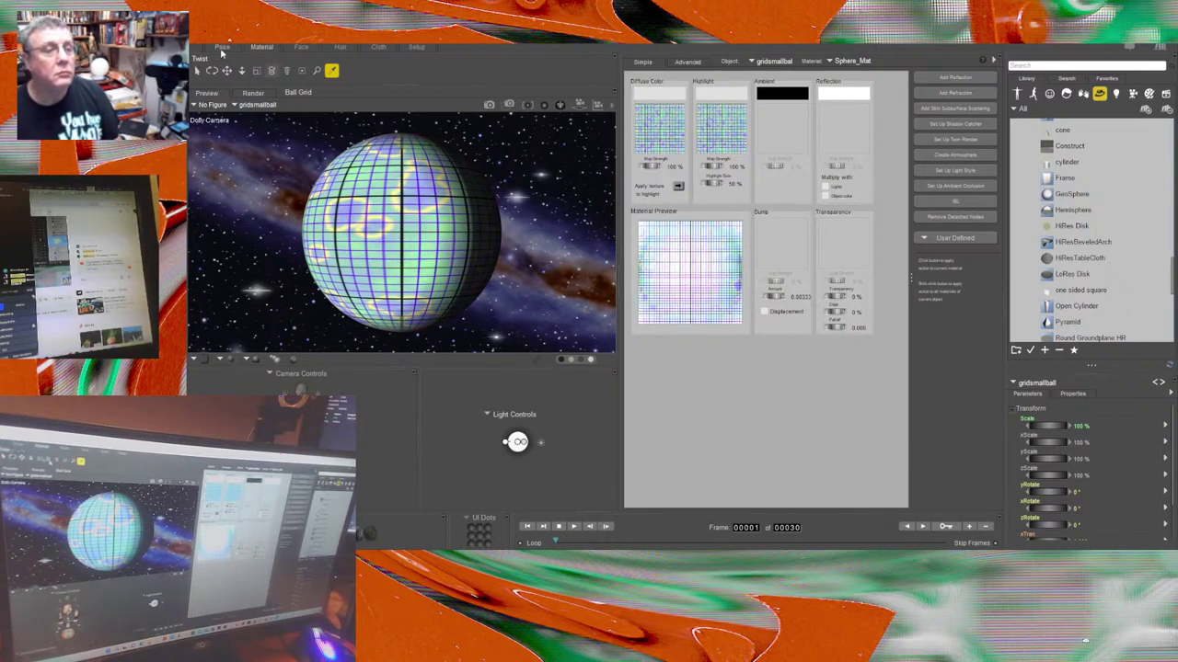
pyautogui.click(222, 47)
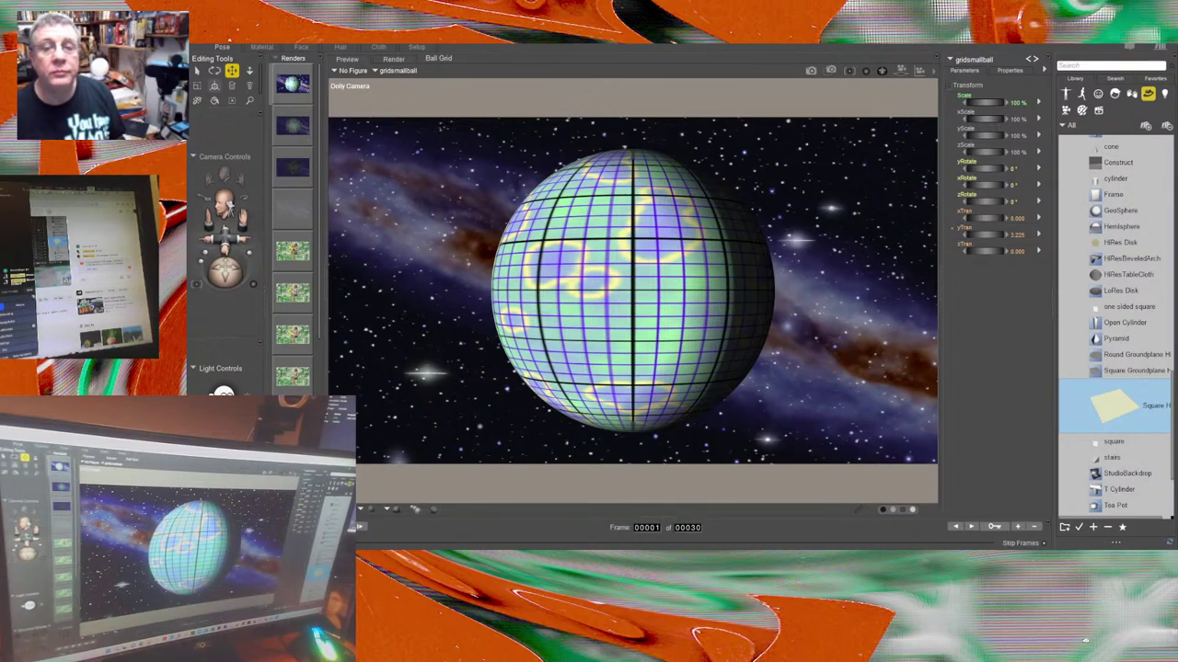
# Run a FireFly render of the globe and galaxy scene at 3840×2160.
pyautogui.click(810, 71)
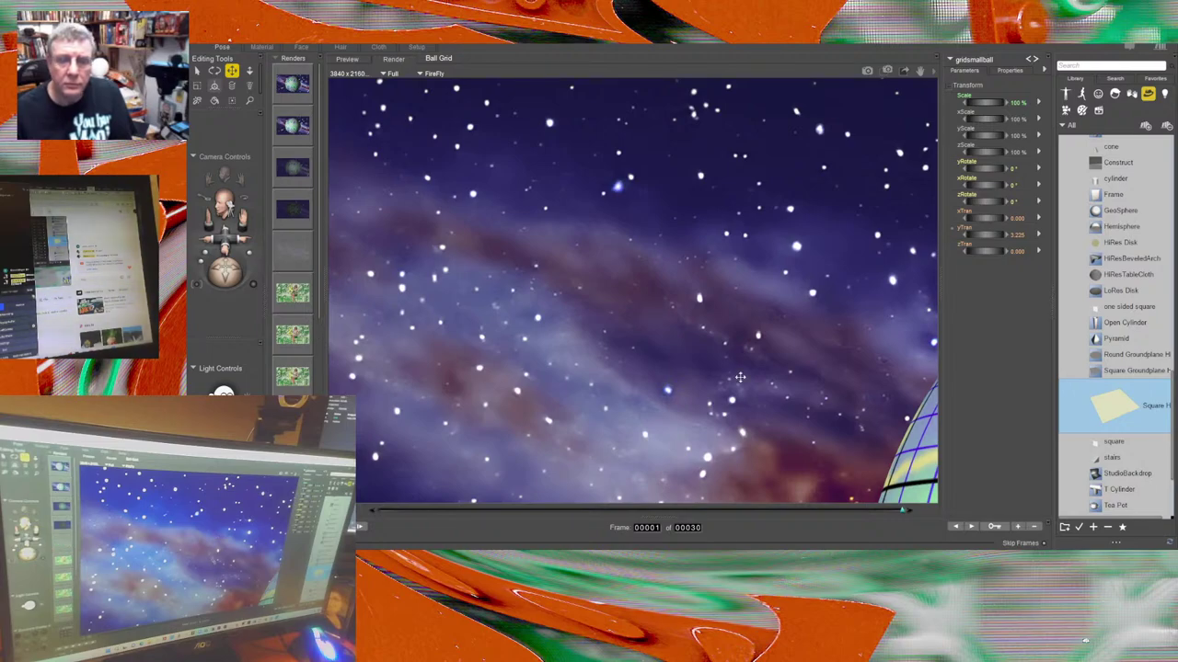
# Pan the full-size render until the gridded ball is in view.
pyautogui.moveTo(740, 378); pyautogui.dragTo(671, 327)
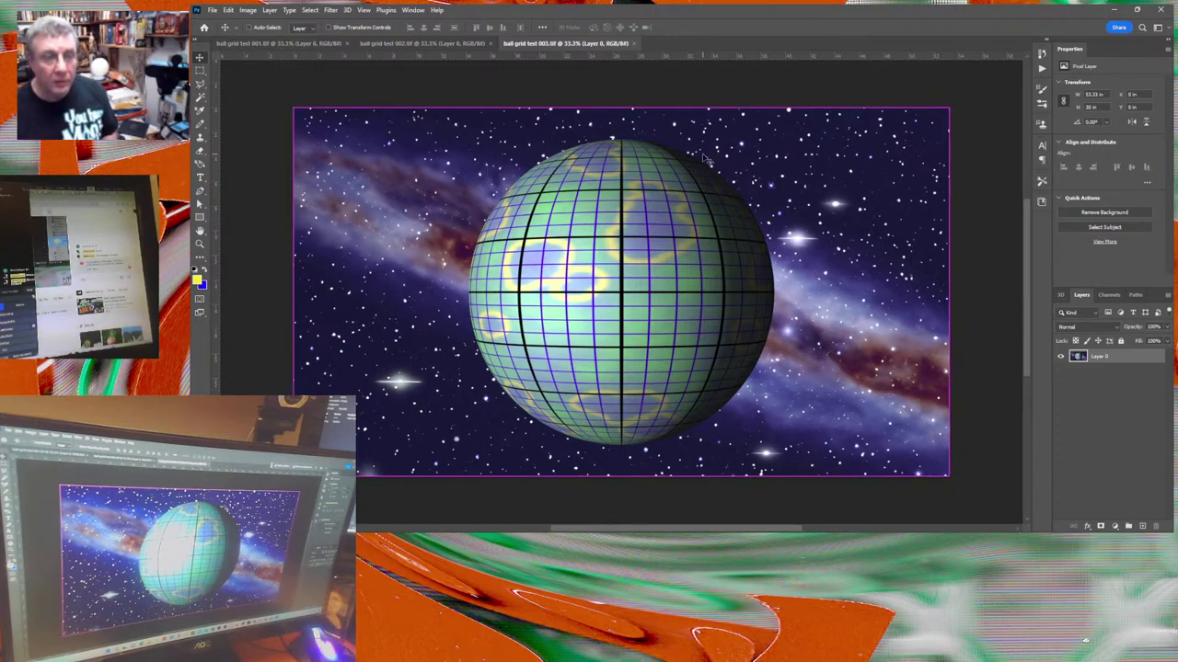
pyautogui.hotkey('ctrl', '0')
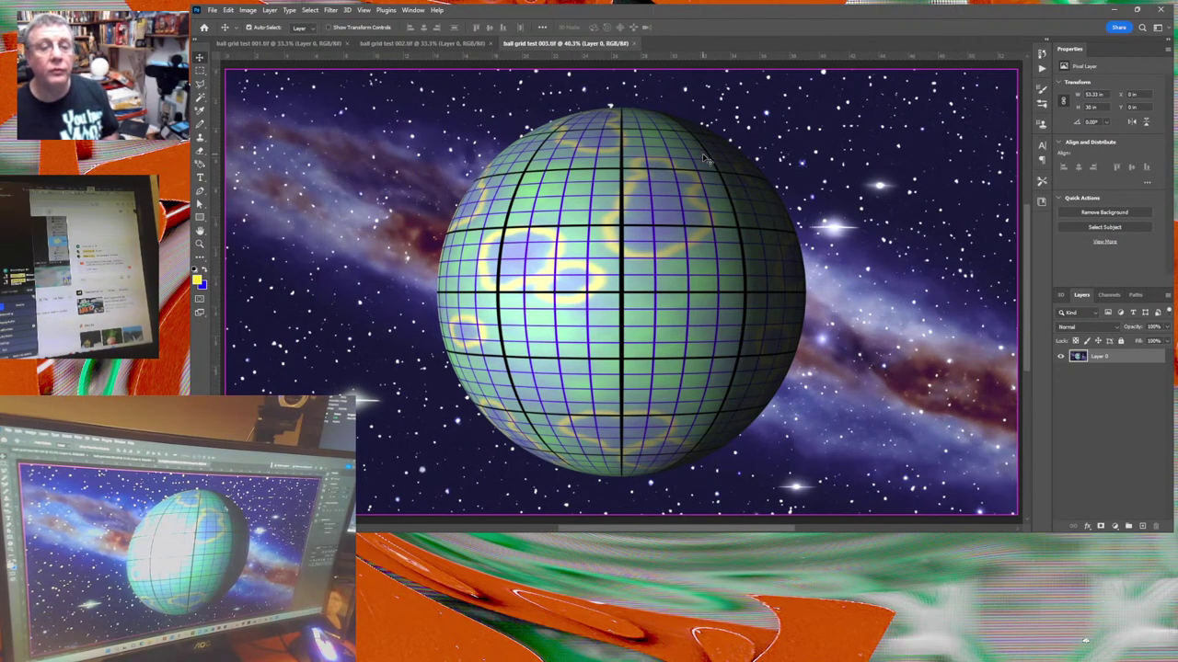
pyautogui.click(426, 45)
pyautogui.hotkey('ctrl', '0')
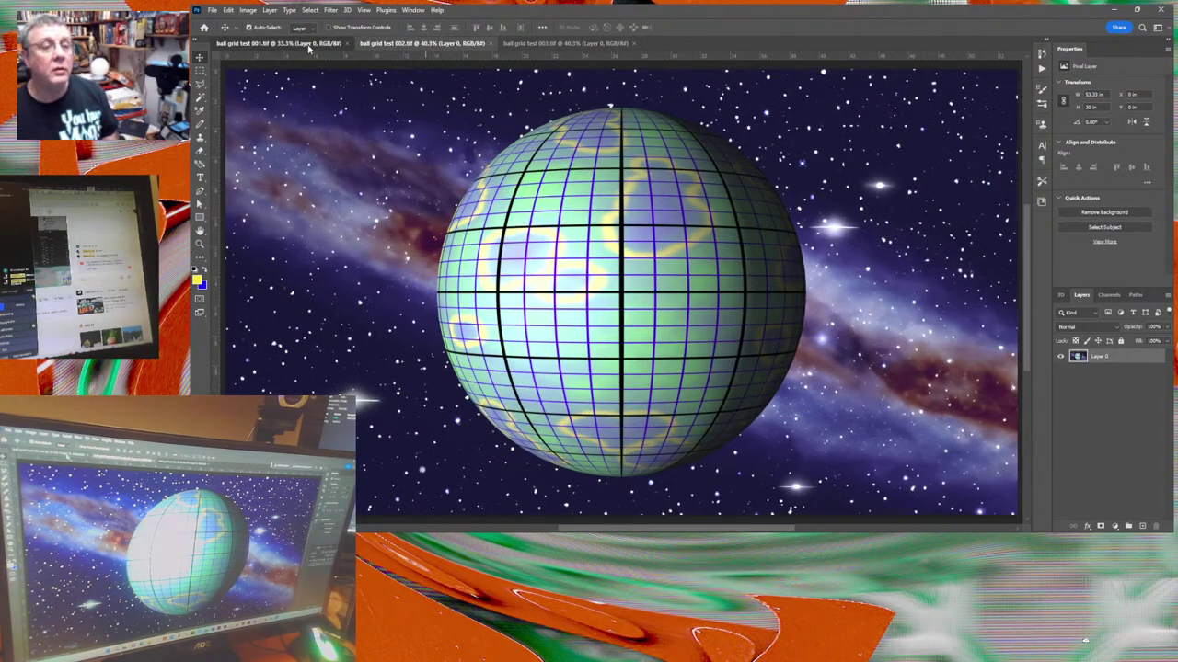
pyautogui.click(336, 44)
pyautogui.click(346, 44)
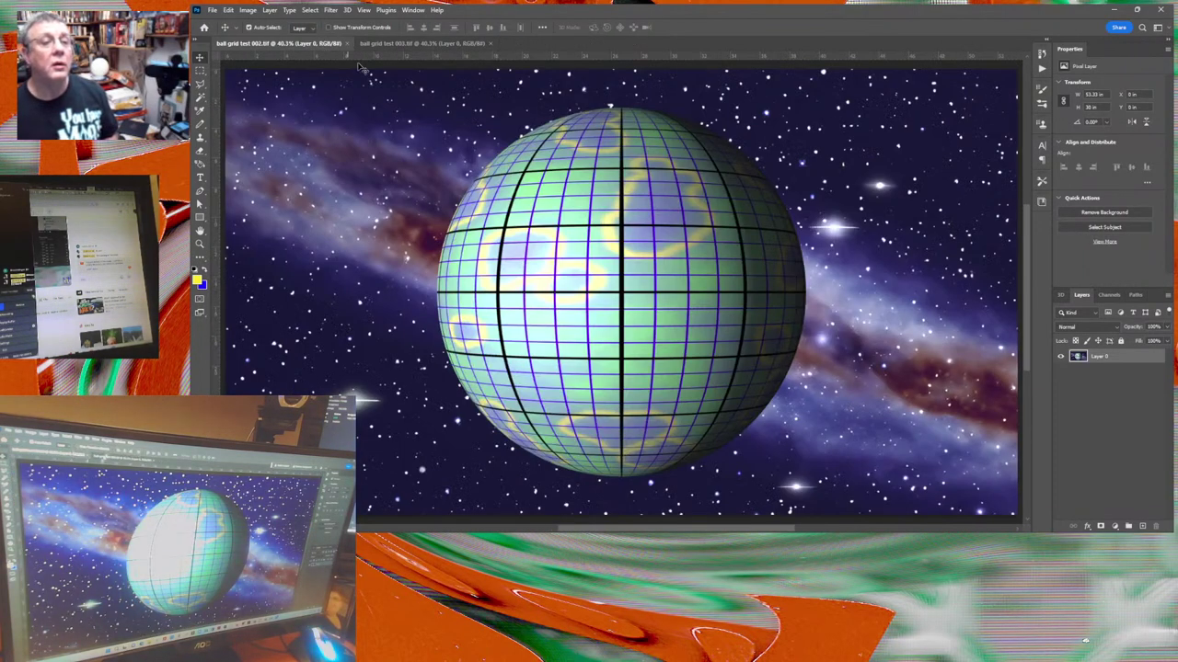
pyautogui.click(438, 44)
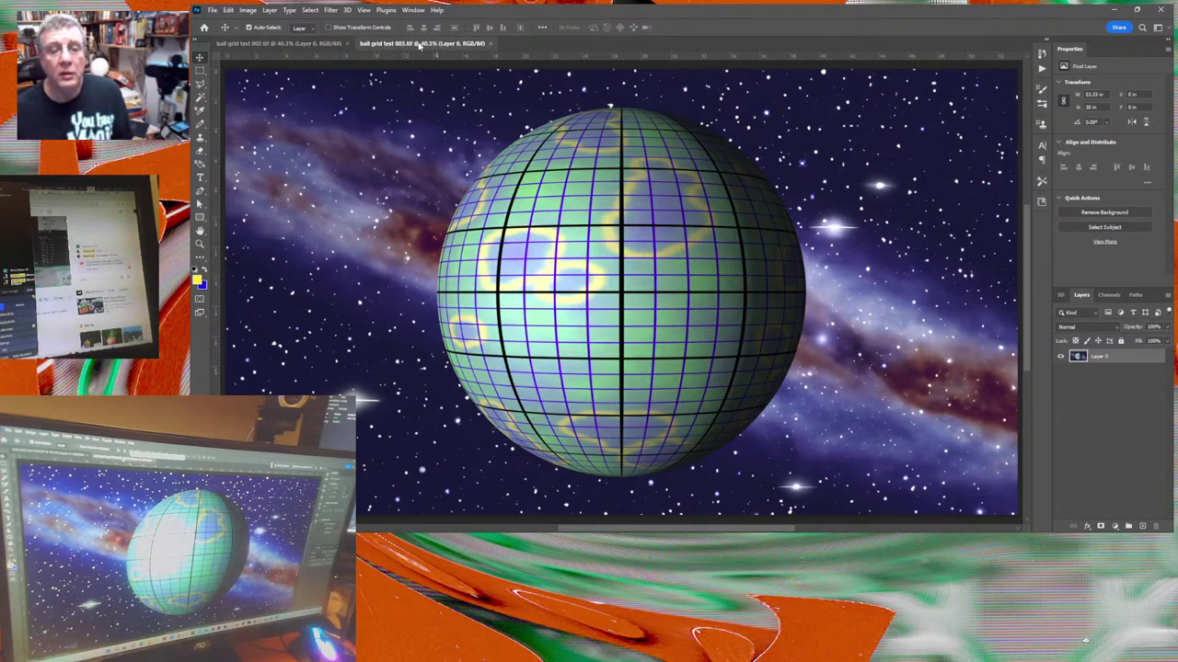
pyautogui.click(309, 44)
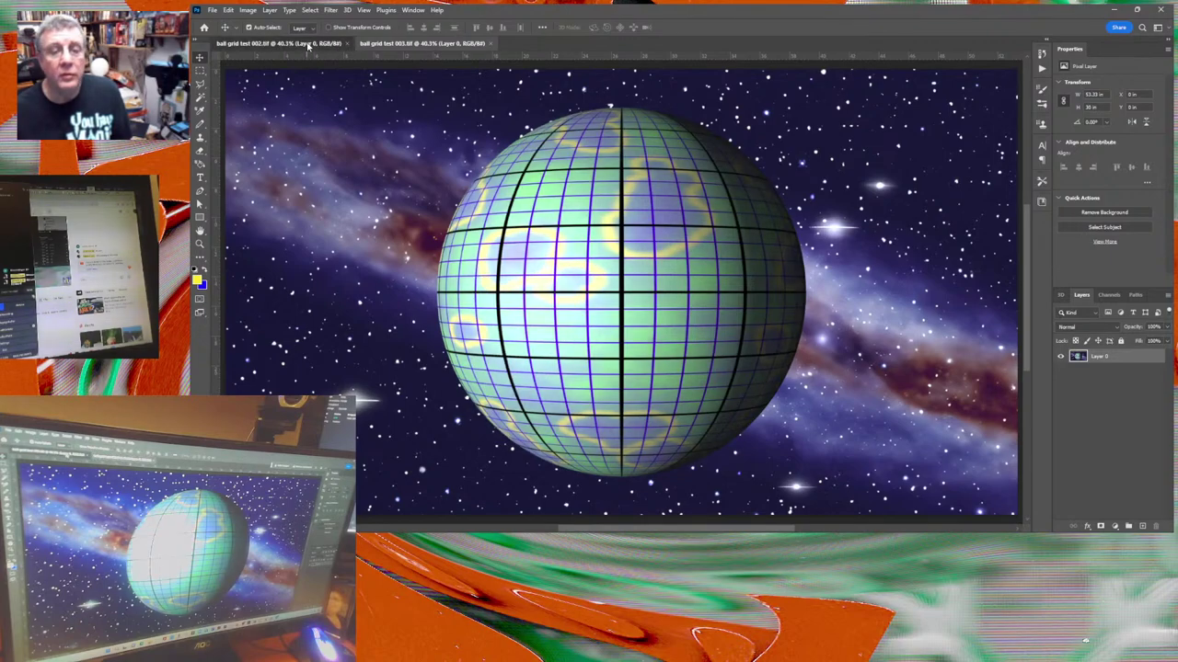
pyautogui.click(425, 46)
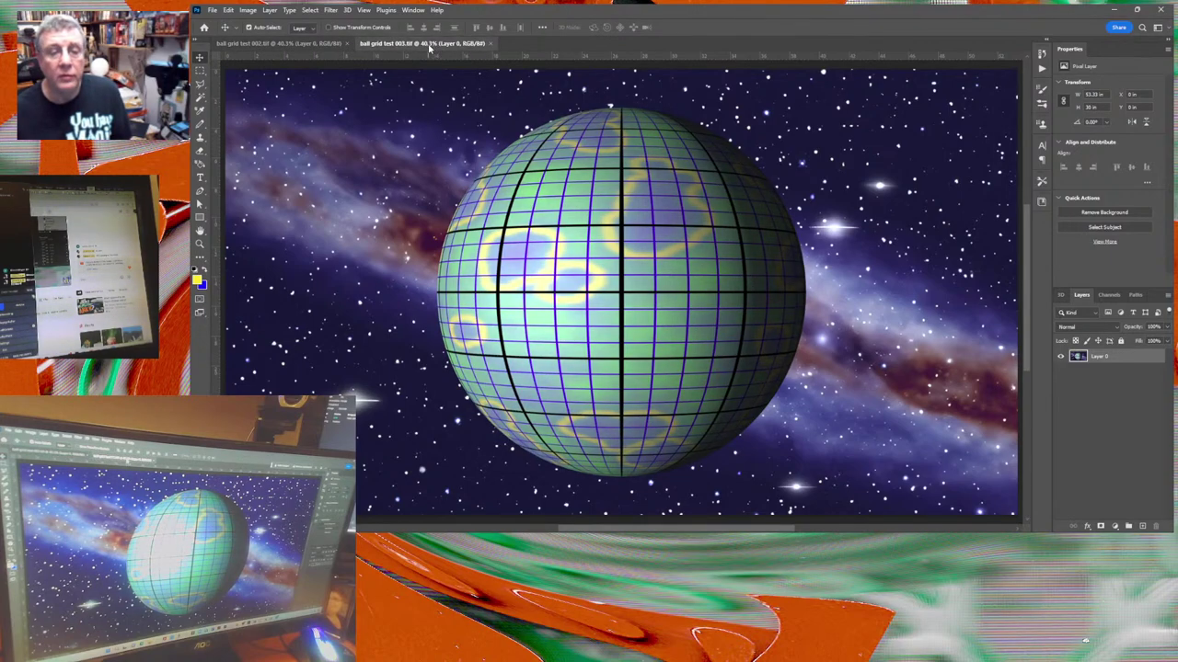
pyautogui.click(299, 44)
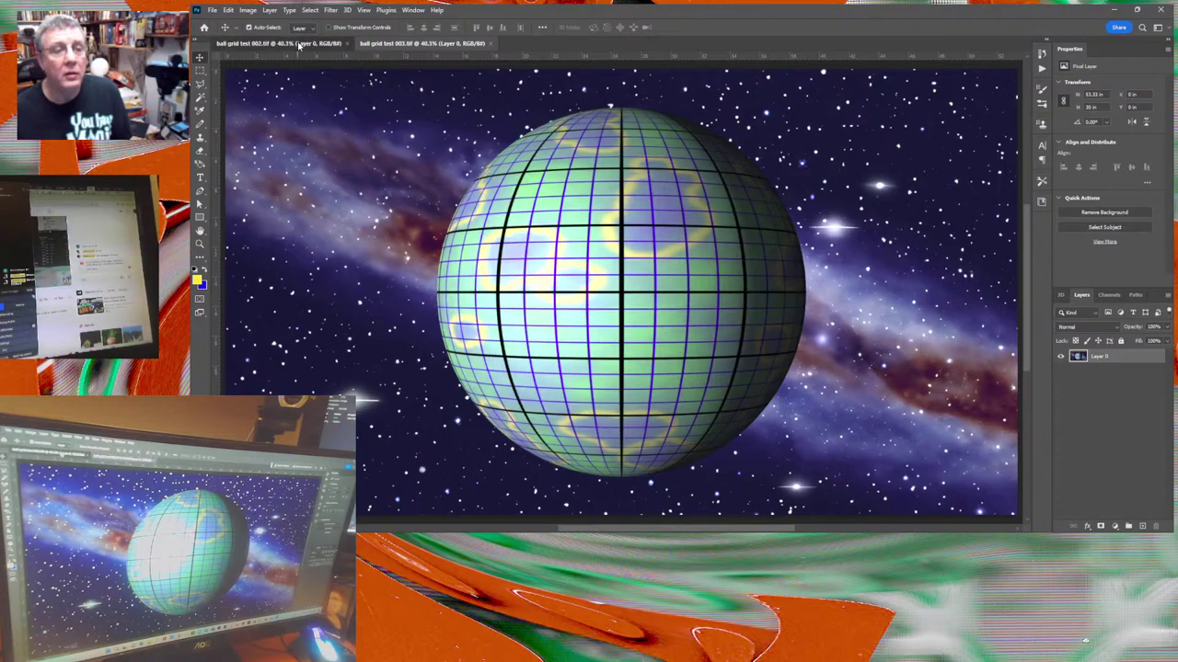
pyautogui.click(421, 46)
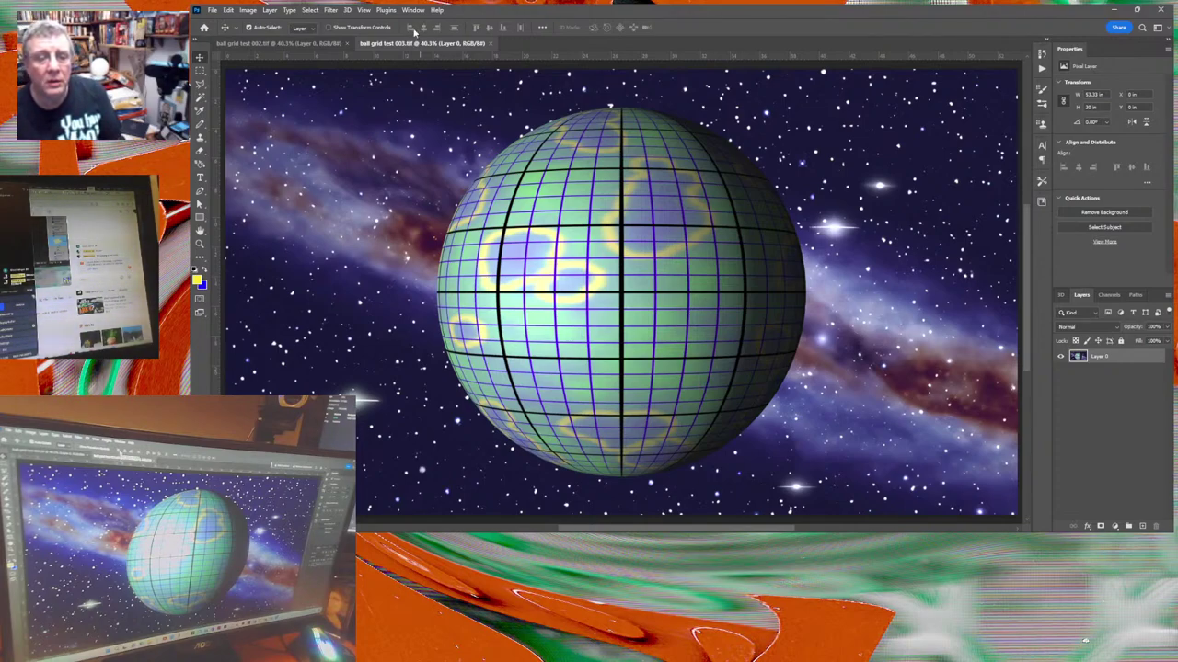
pyautogui.click(491, 45)
# Close the remaining sphere render, quit Photoshop, and return to Poser's live Preview.
pyautogui.click(348, 44)
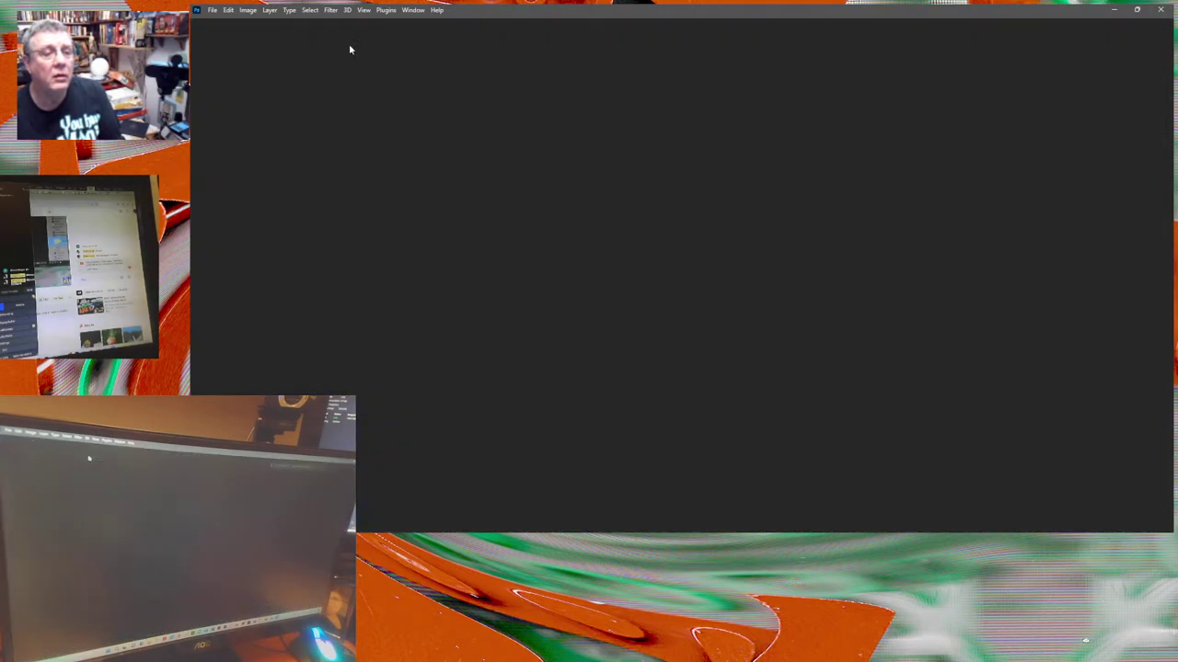
pyautogui.click(1167, 10)
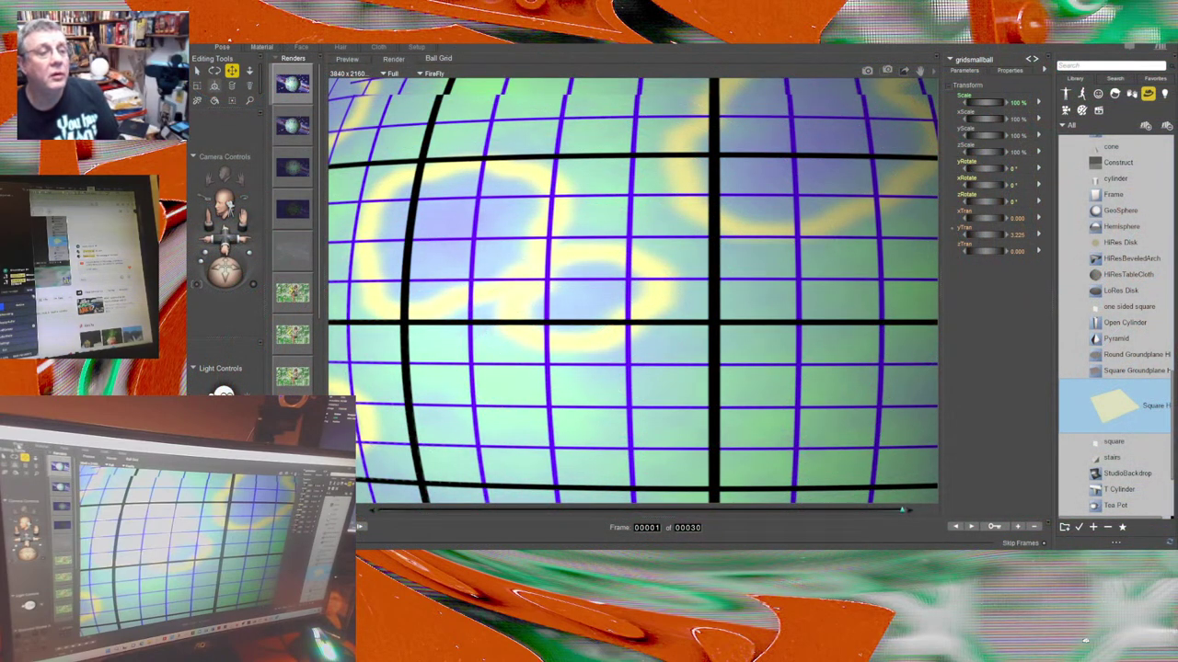
pyautogui.click(346, 59)
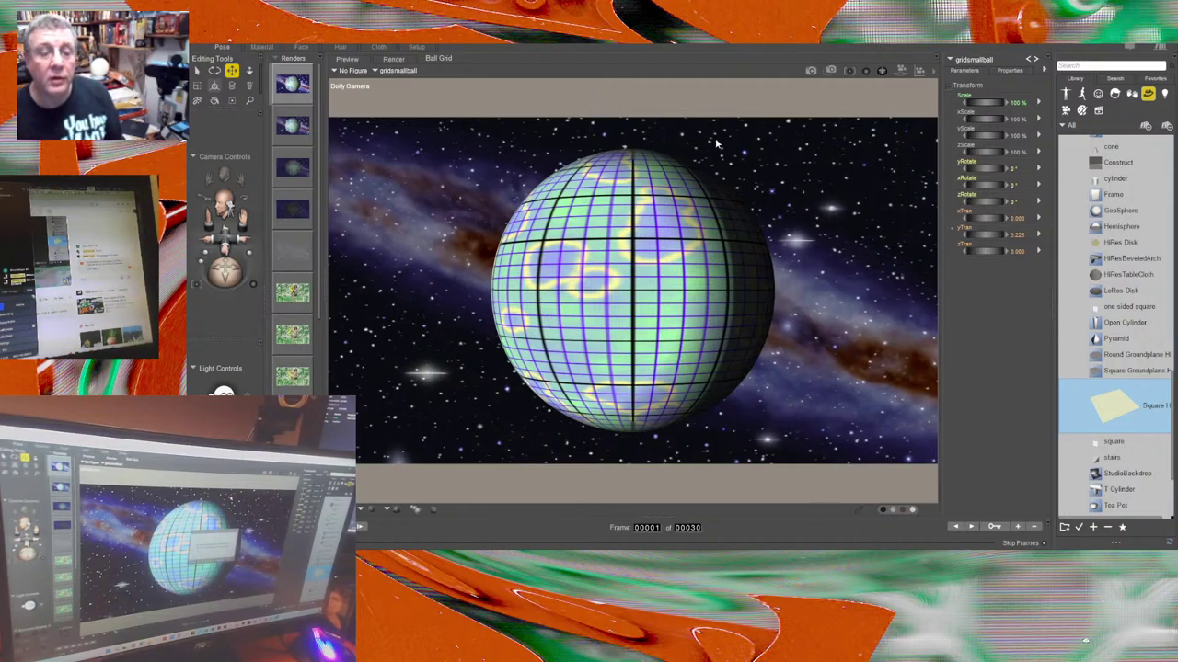
# Select the gridded sphere in the viewport.
pyautogui.click(748, 325)
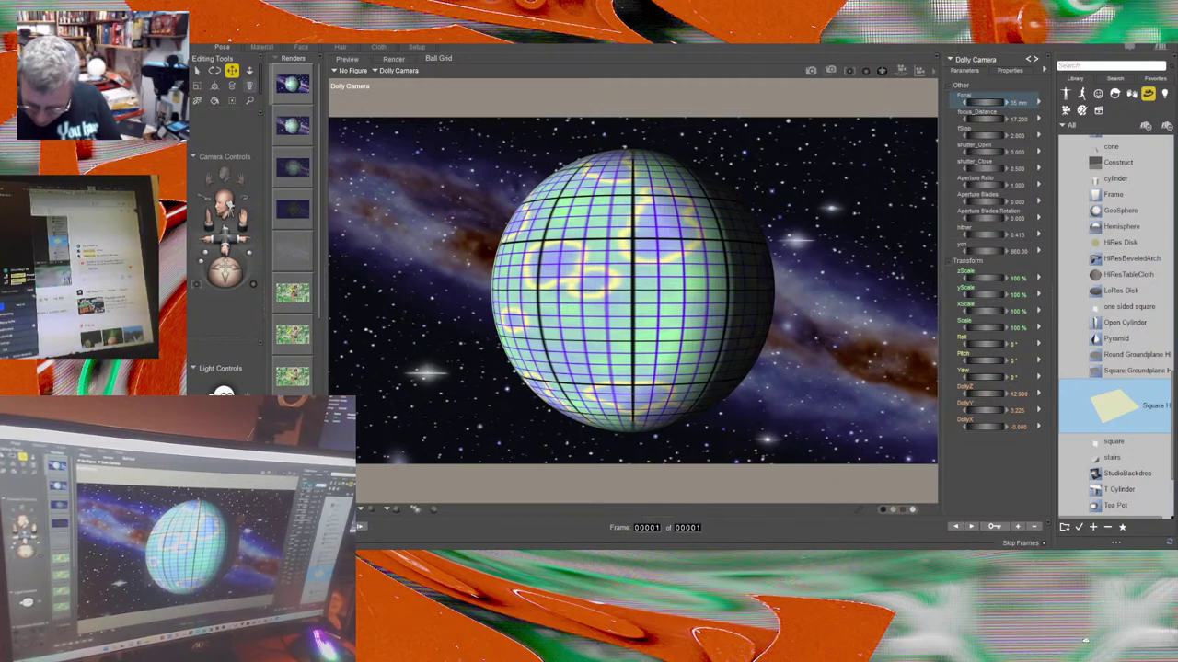
# Dolly the camera back to a DollyZ of about −279 so the galaxy backdrop nearly fills the view.
pyautogui.click(1032, 134)
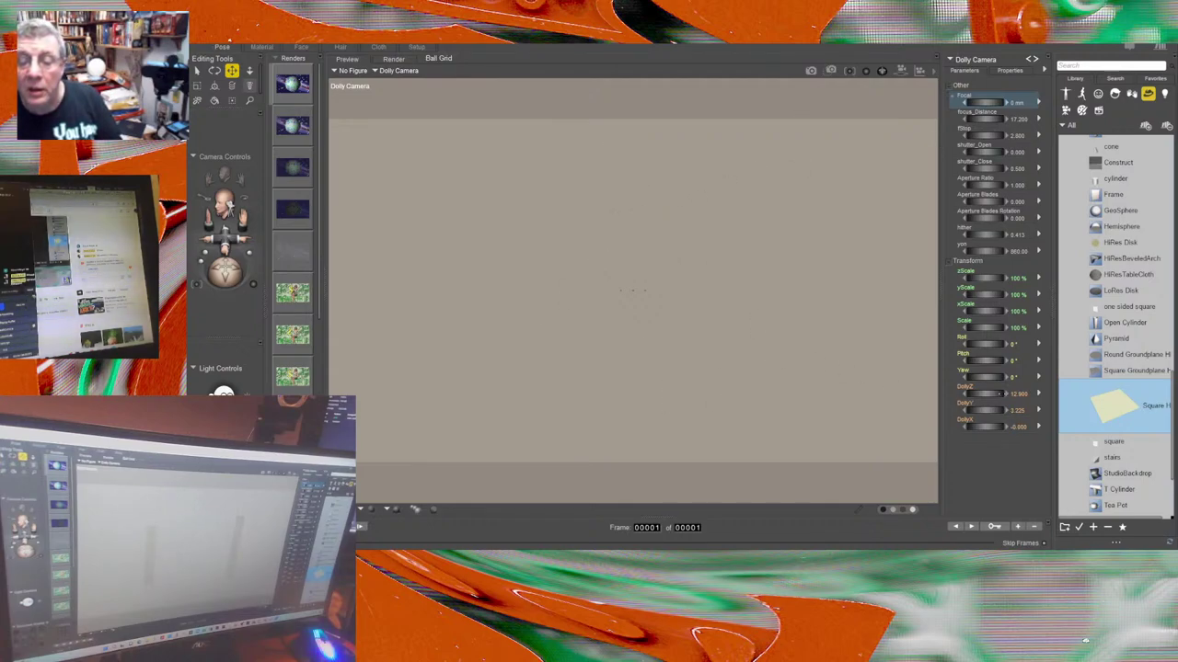
pyautogui.click(997, 394)
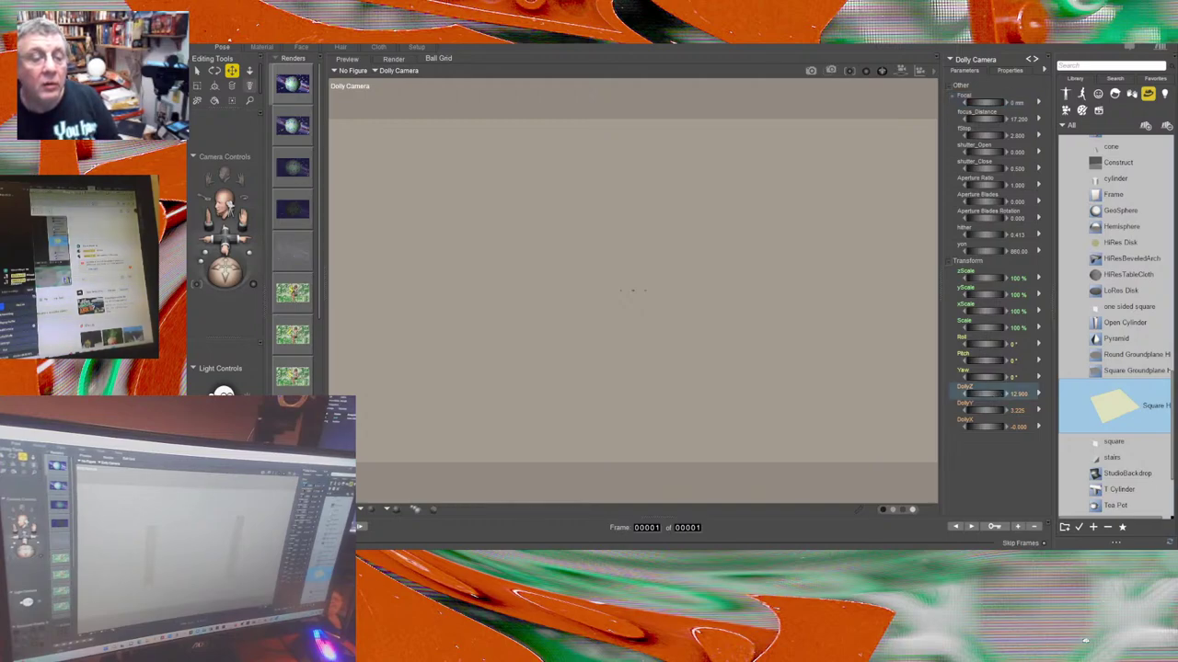
pyautogui.moveTo(990, 393); pyautogui.dragTo(972, 394)
pyautogui.moveTo(989, 394); pyautogui.dragTo(957, 394)
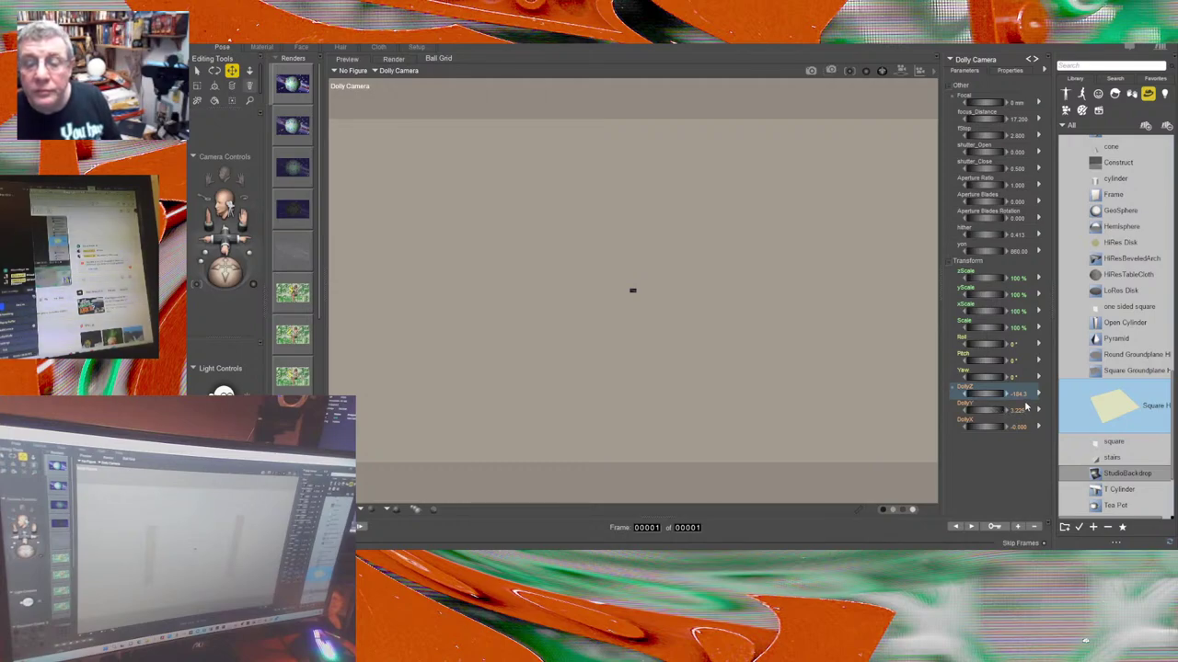
pyautogui.moveTo(990, 394); pyautogui.dragTo(975, 394)
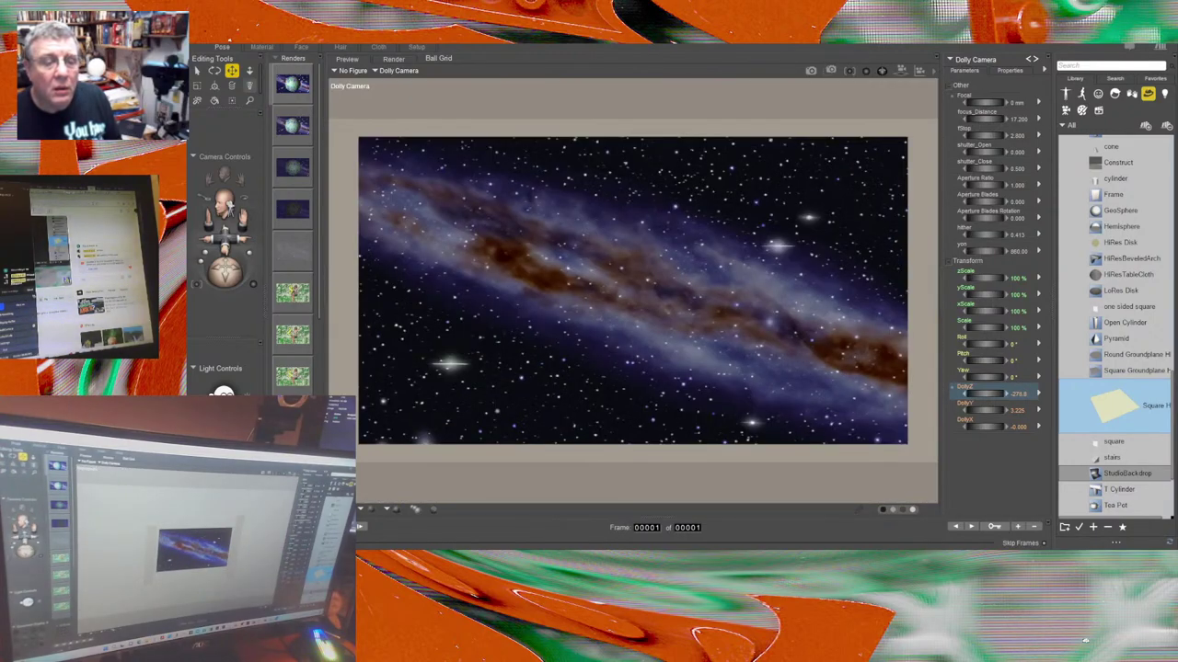
# Reset the Dolly Camera's DollyZ to 0, then set it to -25.
pyautogui.moveTo(981, 394); pyautogui.dragTo(973, 394)
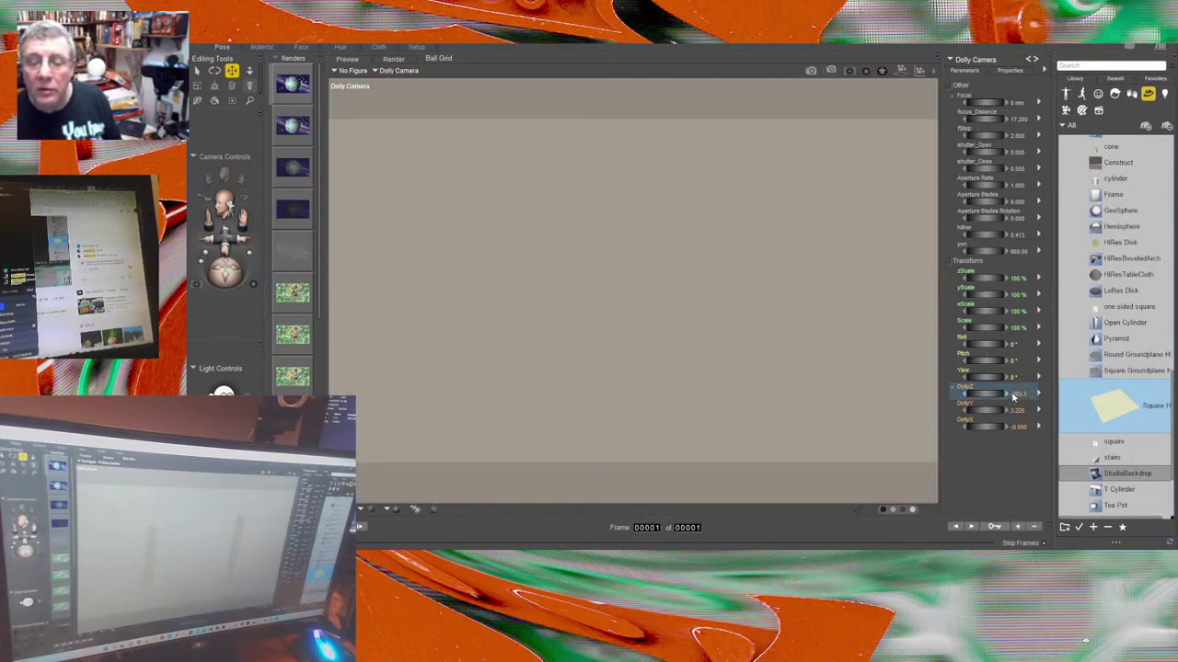
pyautogui.write('0')
pyautogui.press('Return')
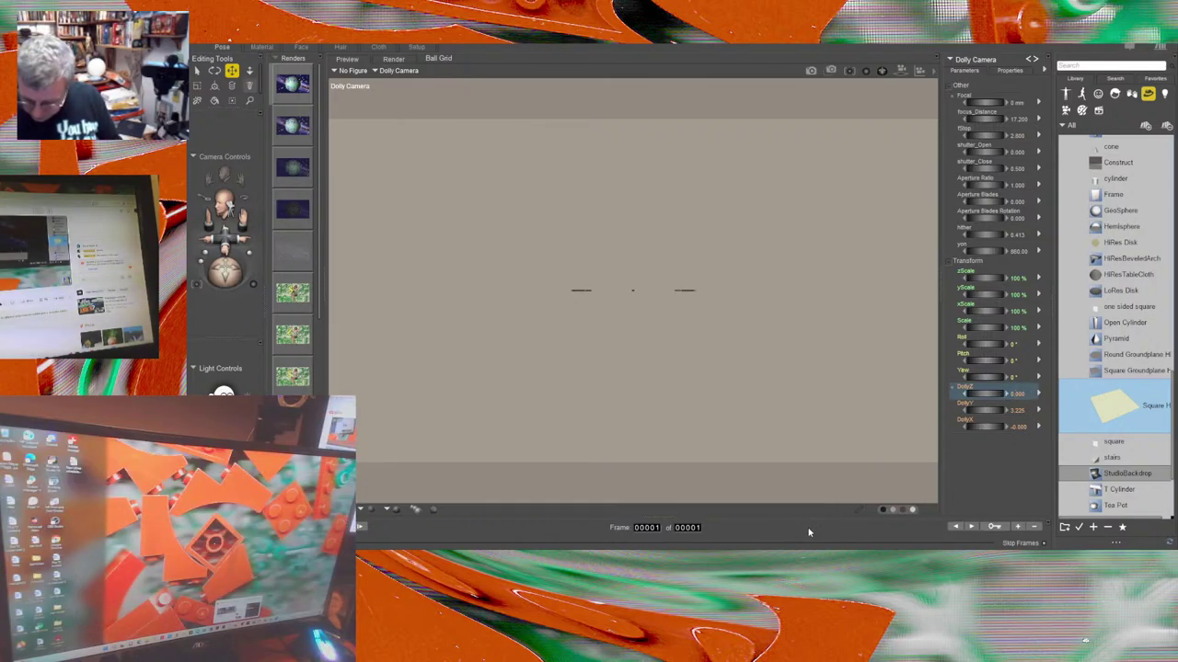
pyautogui.write('-25')
pyautogui.press('Return')
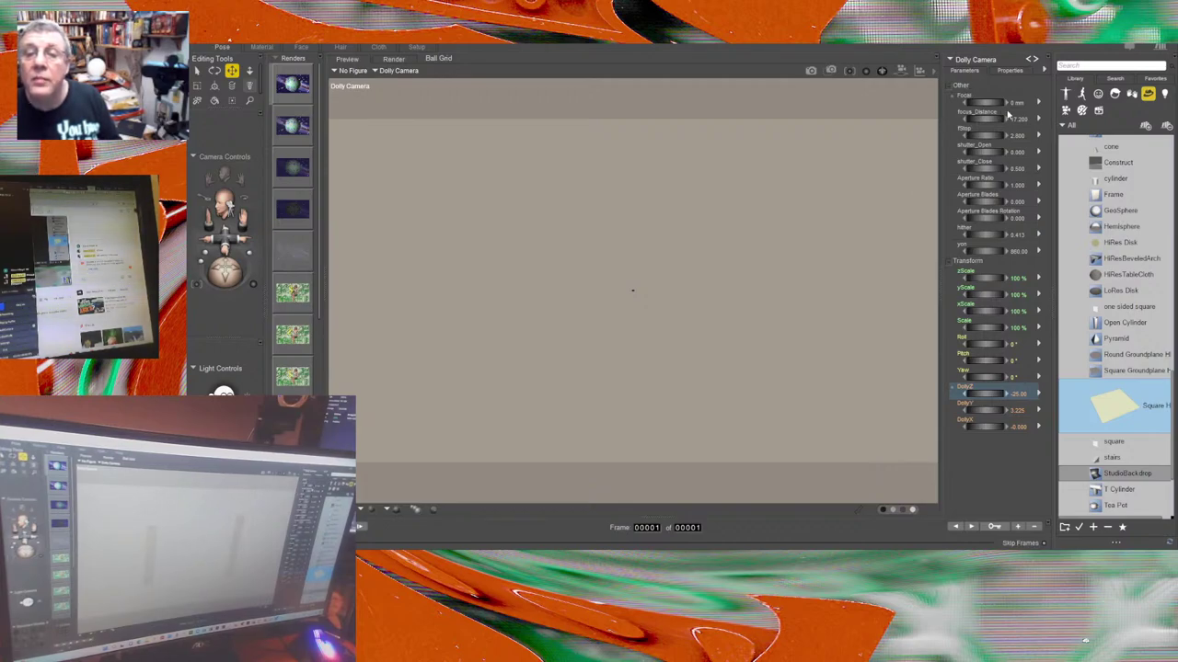
# Lengthen the Dolly Camera's focal length so the galaxy backdrop fills the view.
pyautogui.click(1017, 103)
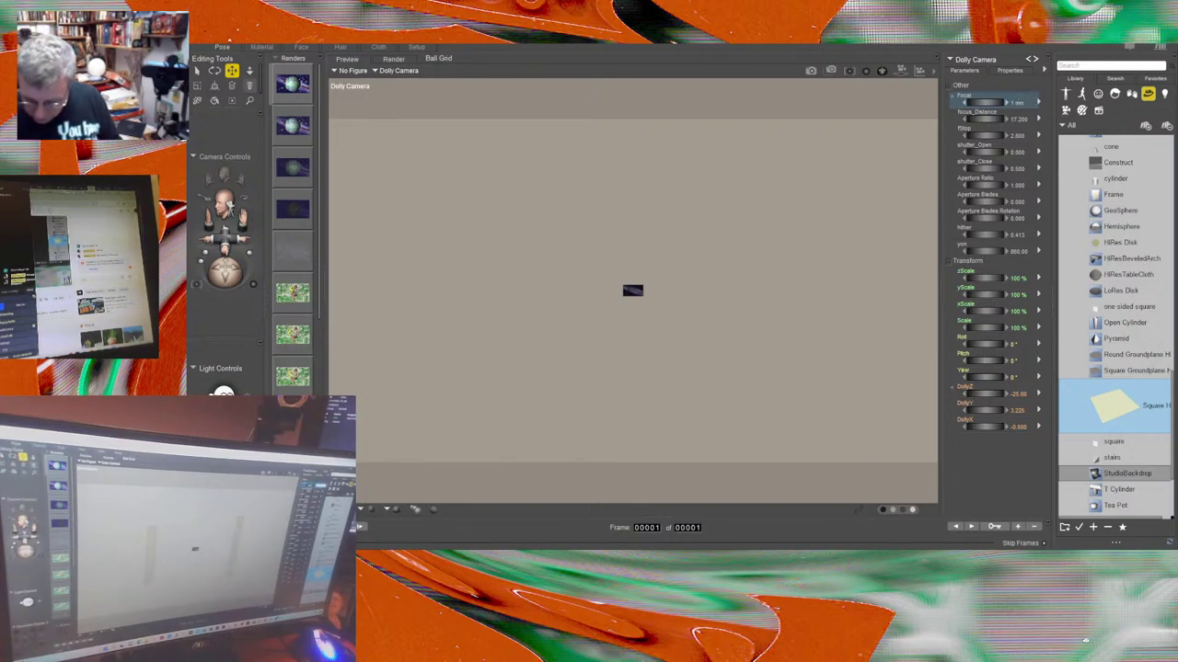
pyautogui.moveTo(1009, 103); pyautogui.dragTo(1018, 104)
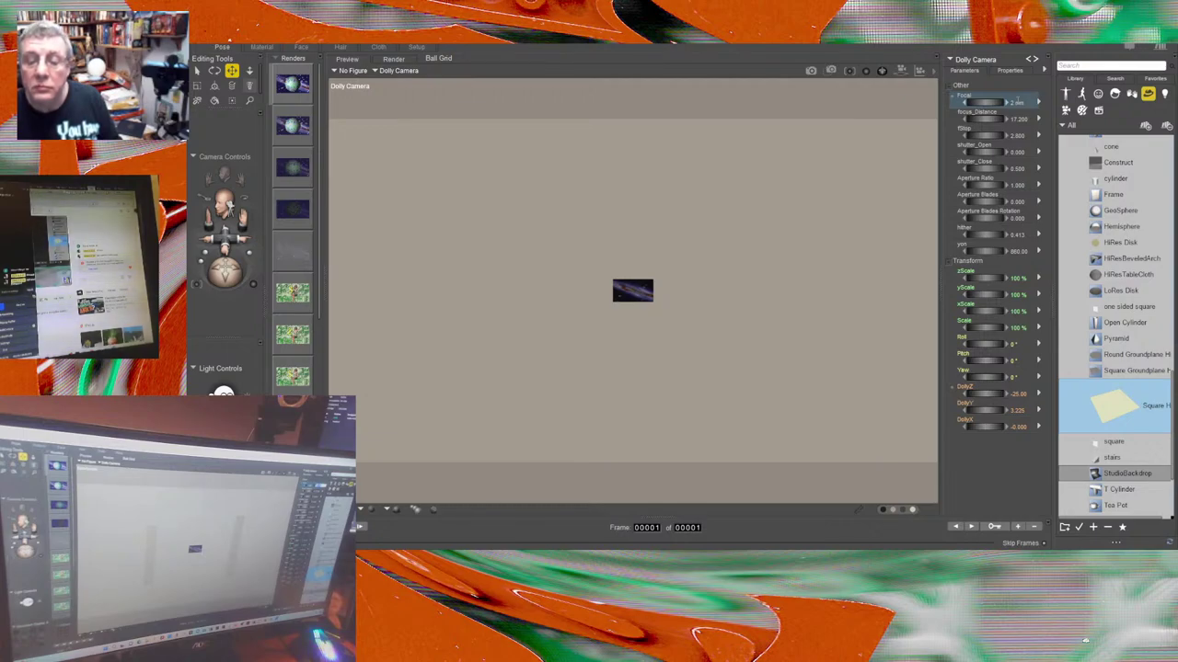
pyautogui.moveTo(1008, 103); pyautogui.dragTo(1018, 104)
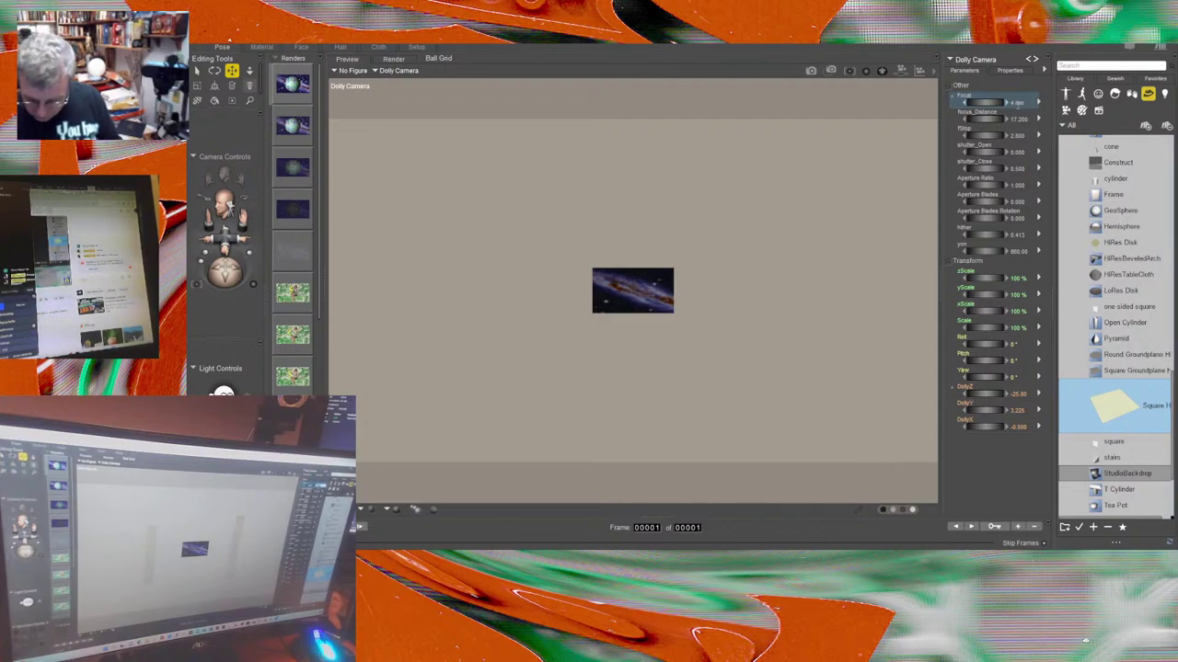
pyautogui.moveTo(1011, 103); pyautogui.dragTo(1018, 110)
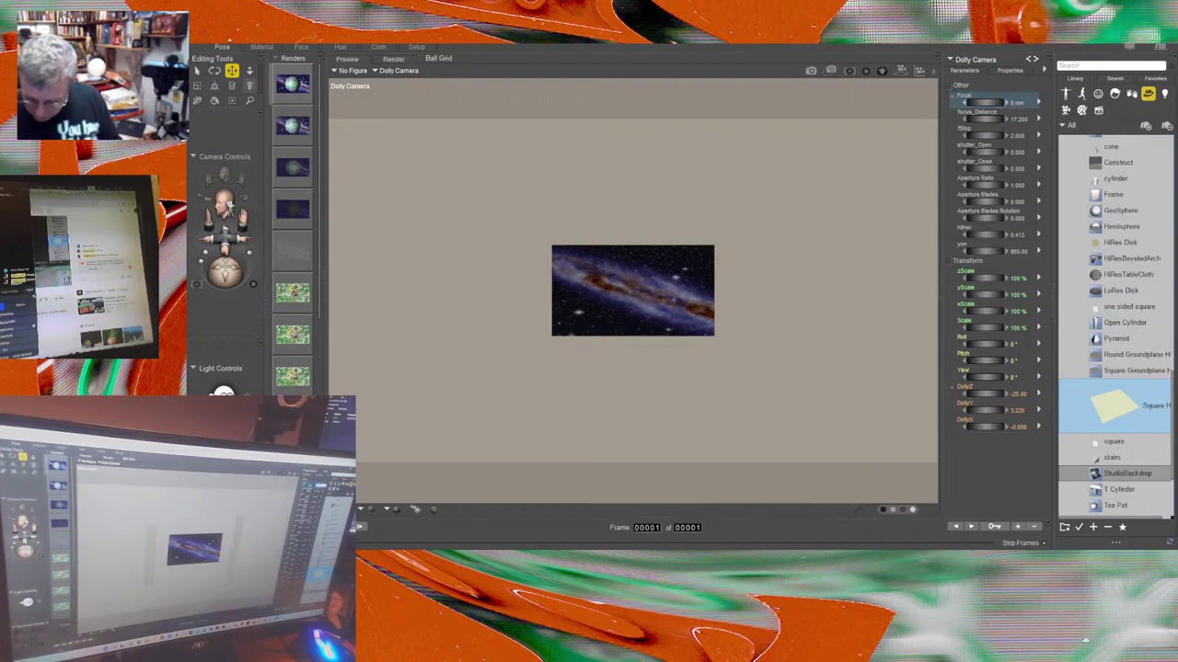
pyautogui.moveTo(1018, 109); pyautogui.dragTo(1017, 109)
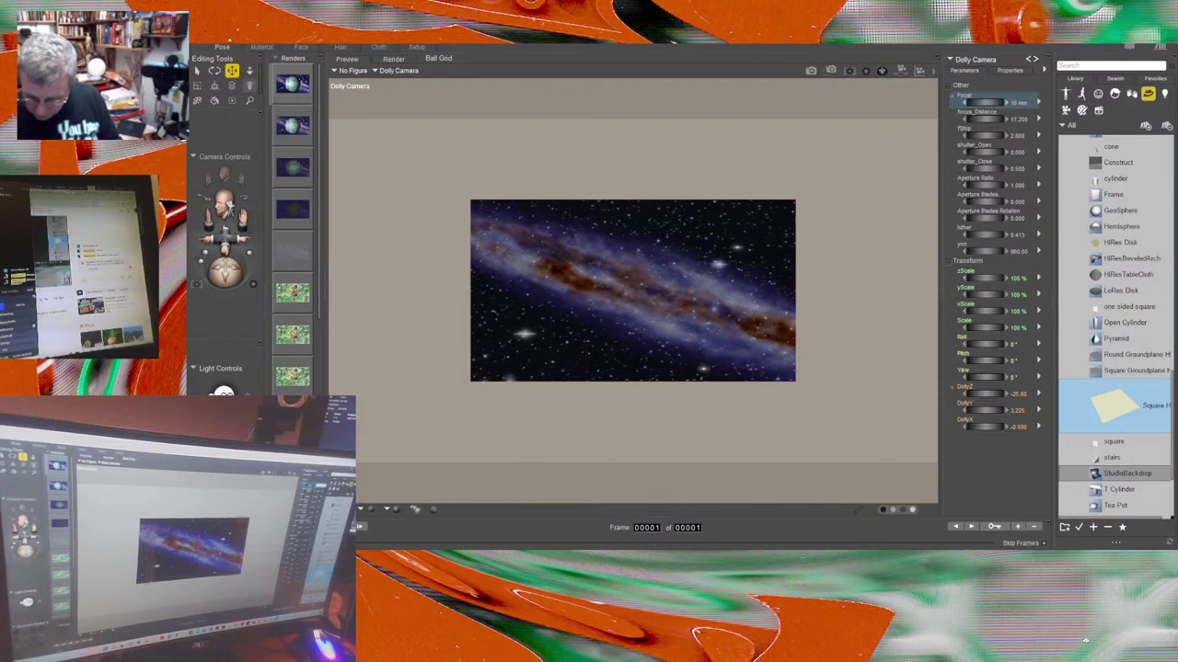
pyautogui.moveTo(1017, 109); pyautogui.dragTo(1017, 110)
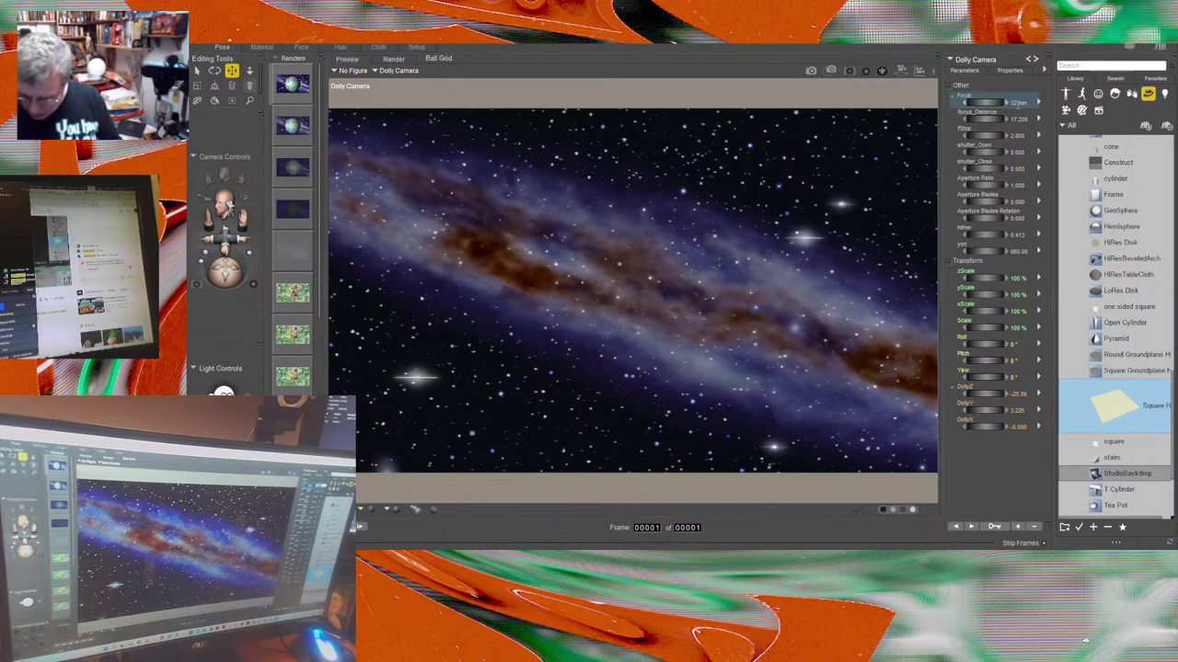
# Refine the focal length, check gridsmallball's Transform settings, and reselect the Dolly Camera.
pyautogui.moveTo(1012, 103); pyautogui.dragTo(1018, 109)
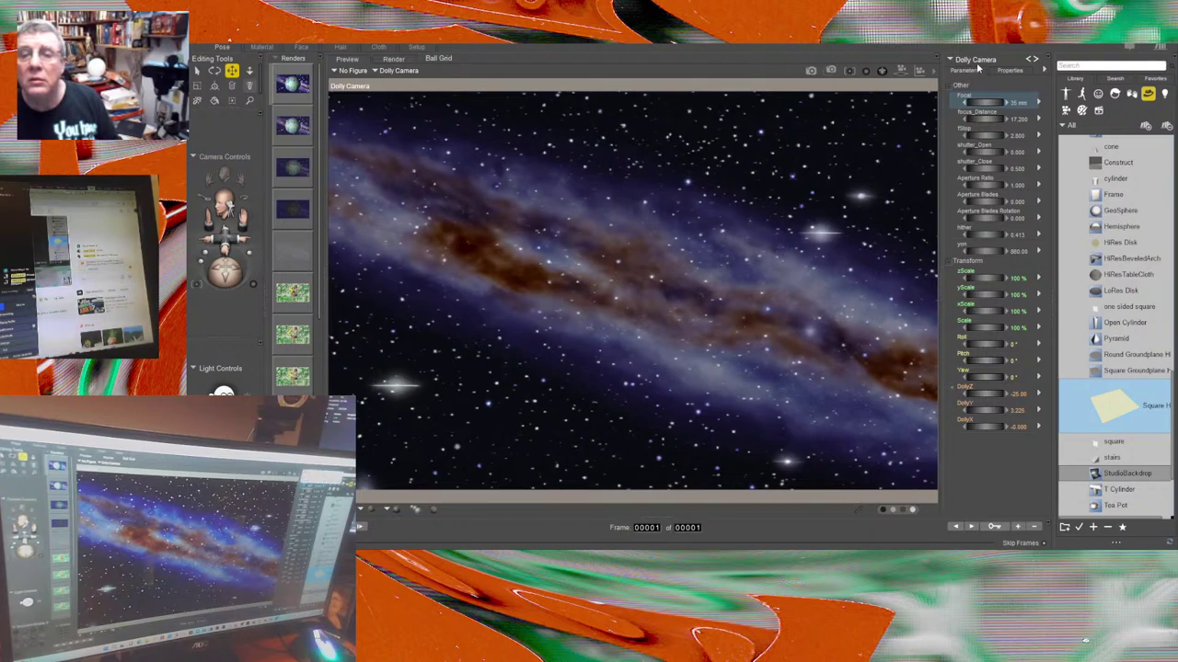
pyautogui.click(1061, 92)
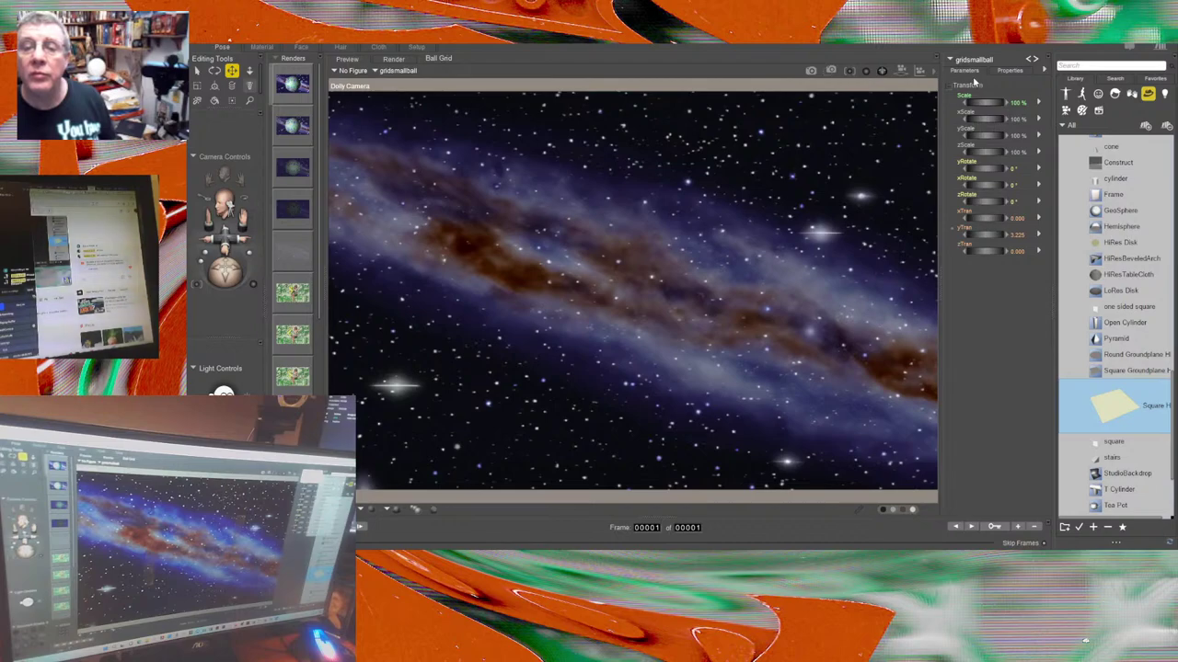
pyautogui.hotkey('ctrl', '/')
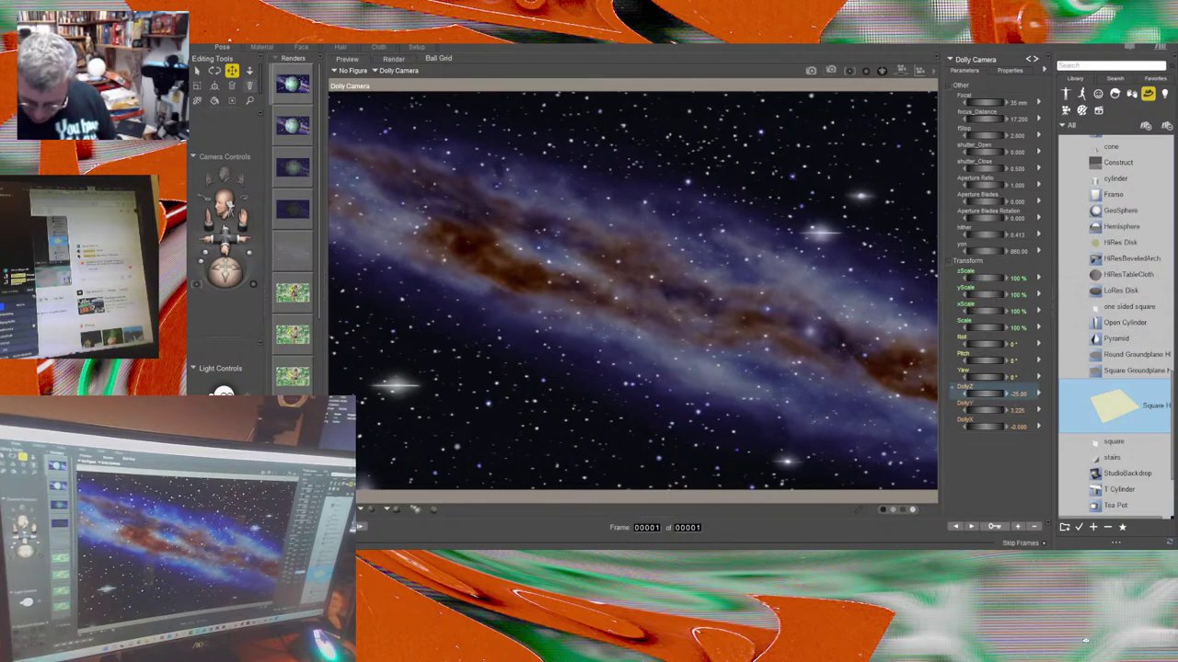
# Dolly the camera back to DollyZ 25 to reveal the sphere, then lower the focal length.
pyautogui.moveTo(1012, 394); pyautogui.dragTo(1023, 402)
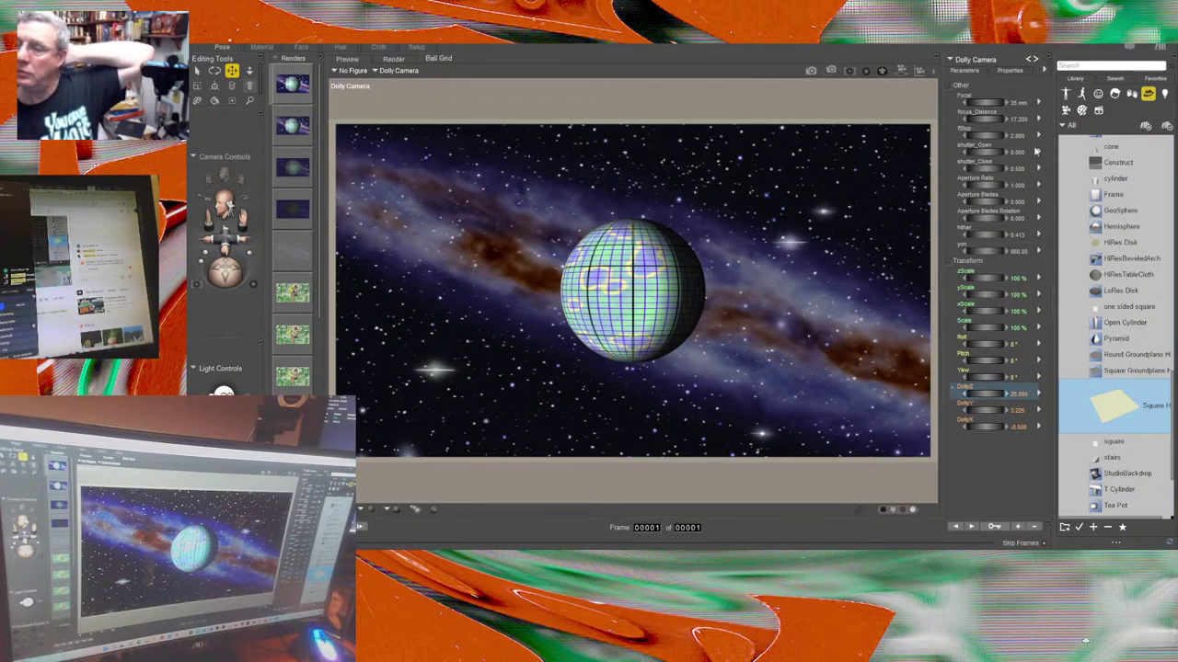
pyautogui.click(1019, 104)
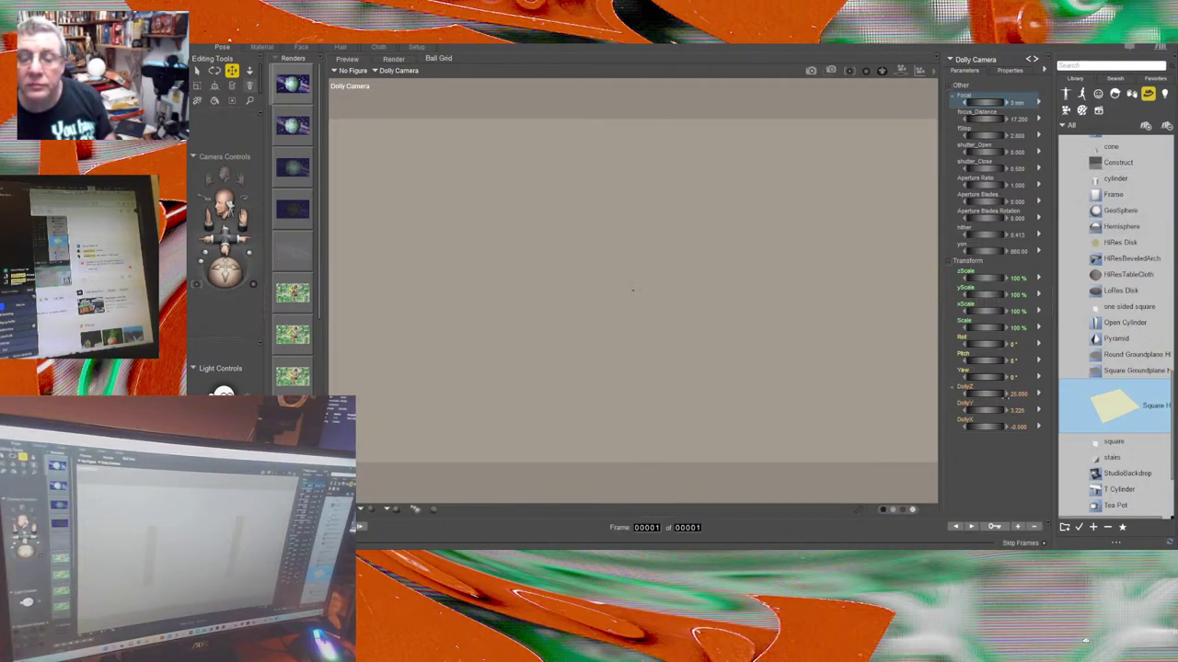
# Drag the DollyZ dial down and bring the camera's DollyZ to about 4.
pyautogui.click(992, 393)
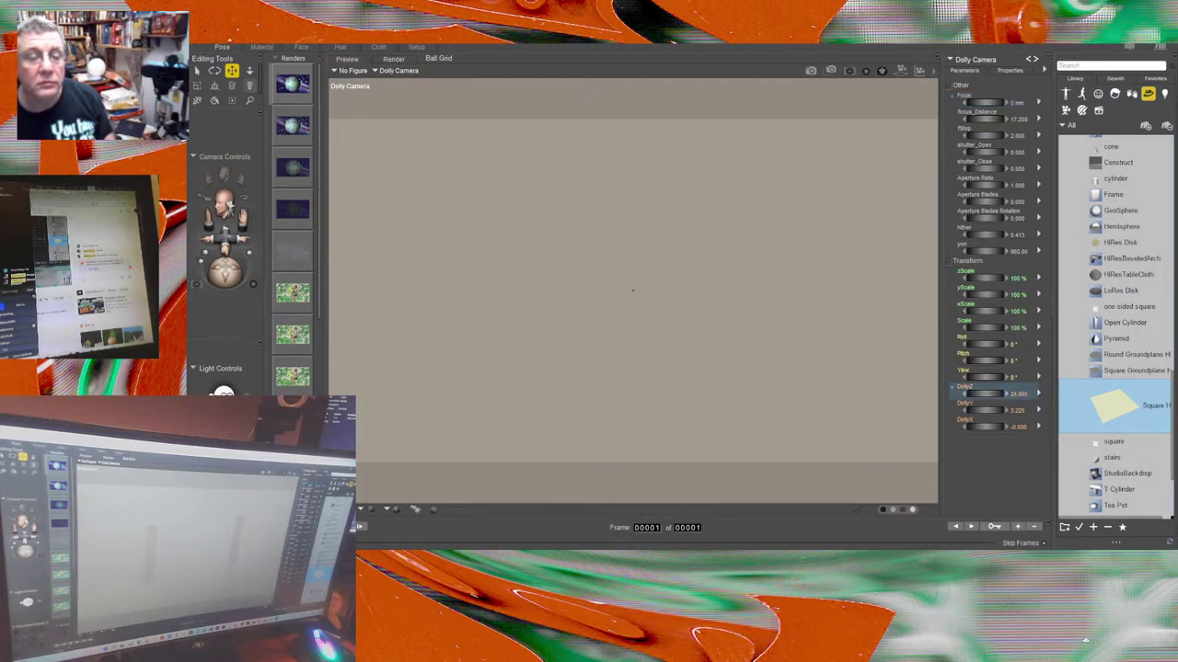
pyautogui.moveTo(992, 393); pyautogui.dragTo(975, 394)
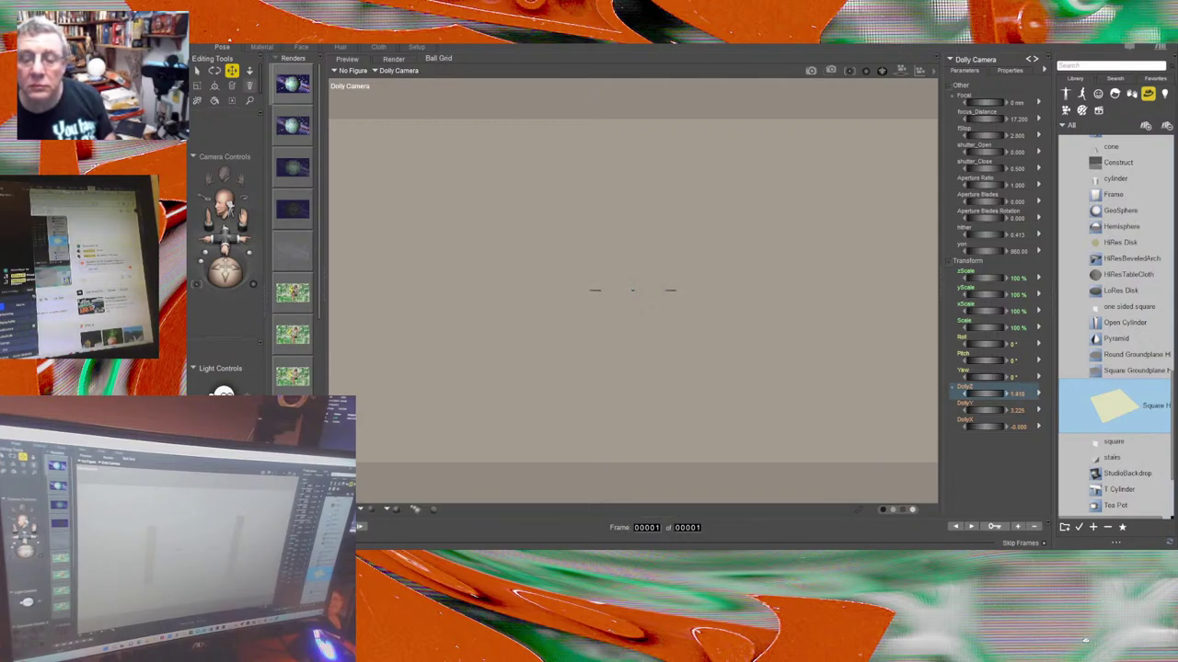
pyautogui.moveTo(975, 394); pyautogui.dragTo(977, 394)
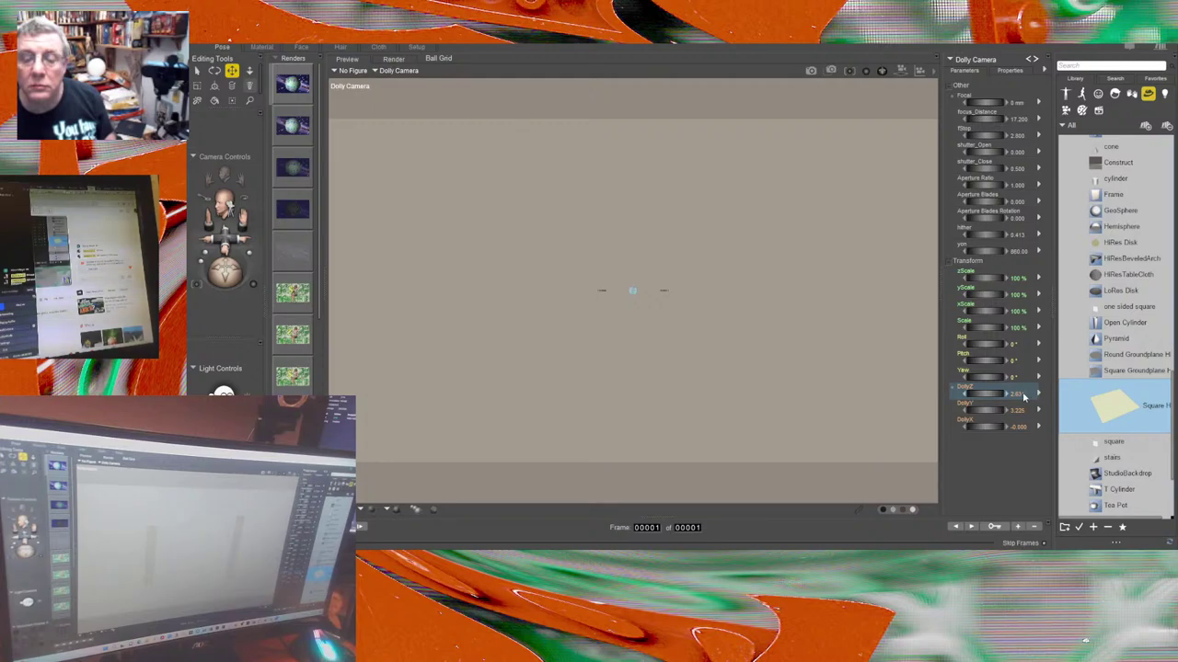
pyautogui.moveTo(989, 361); pyautogui.dragTo(986, 360)
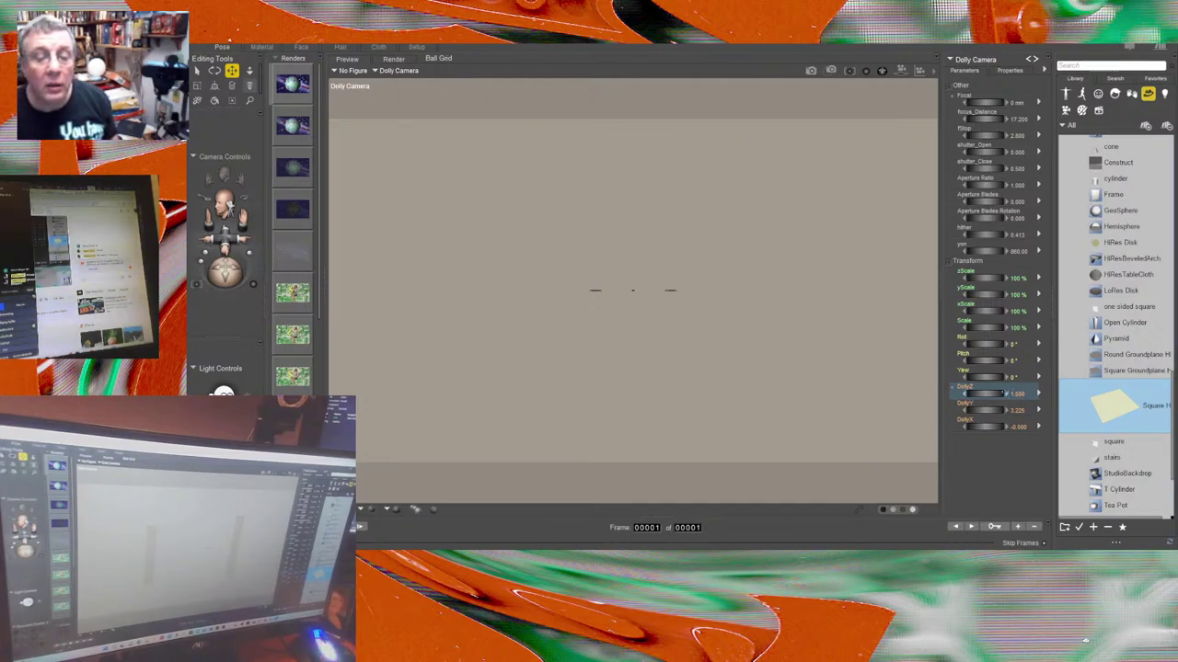
pyautogui.click(1016, 394)
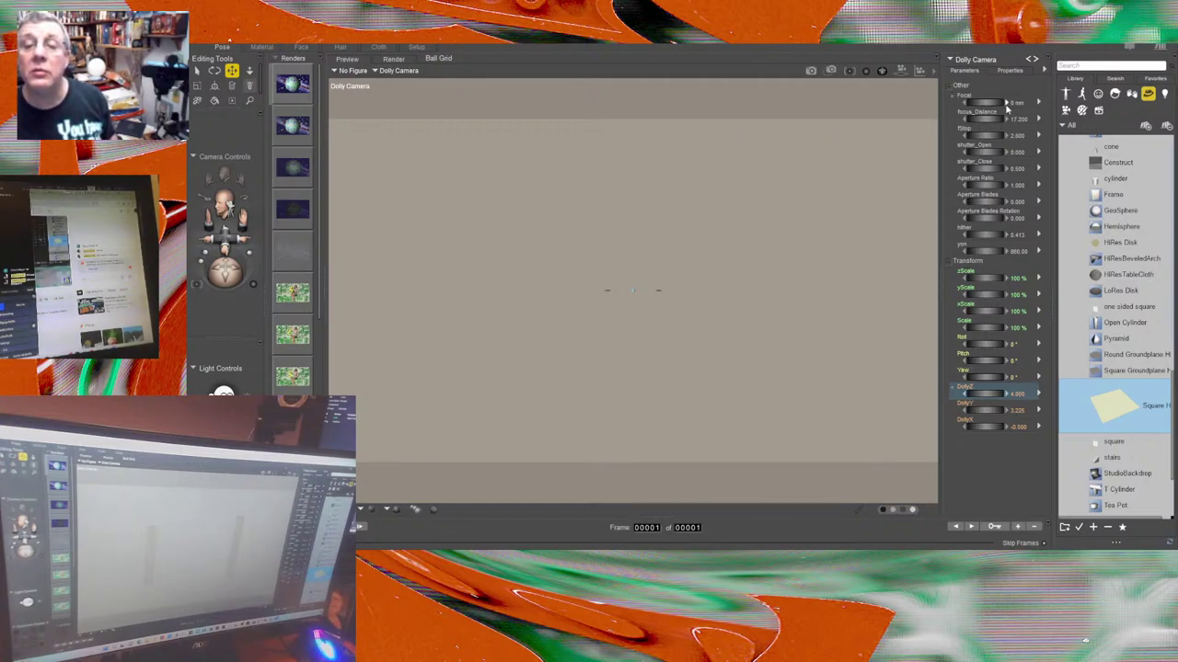
# Raise the focal length and dolly in from 4.000 to about 2.959 so the sphere looms large.
pyautogui.click(1017, 103)
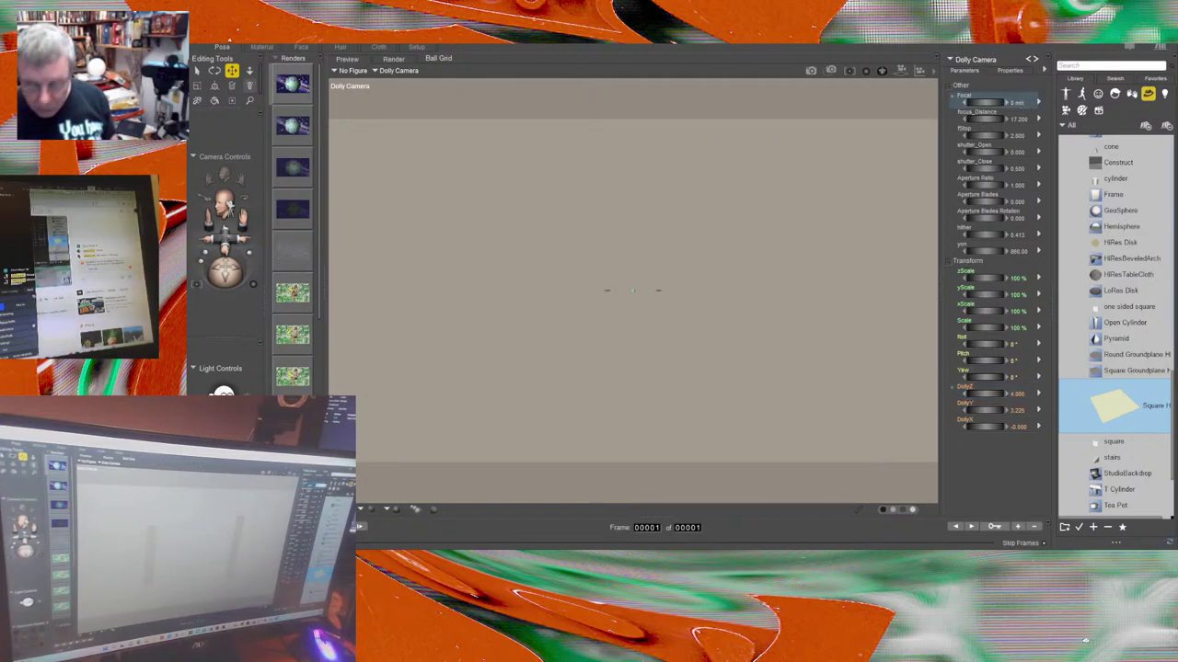
pyautogui.press('Return')
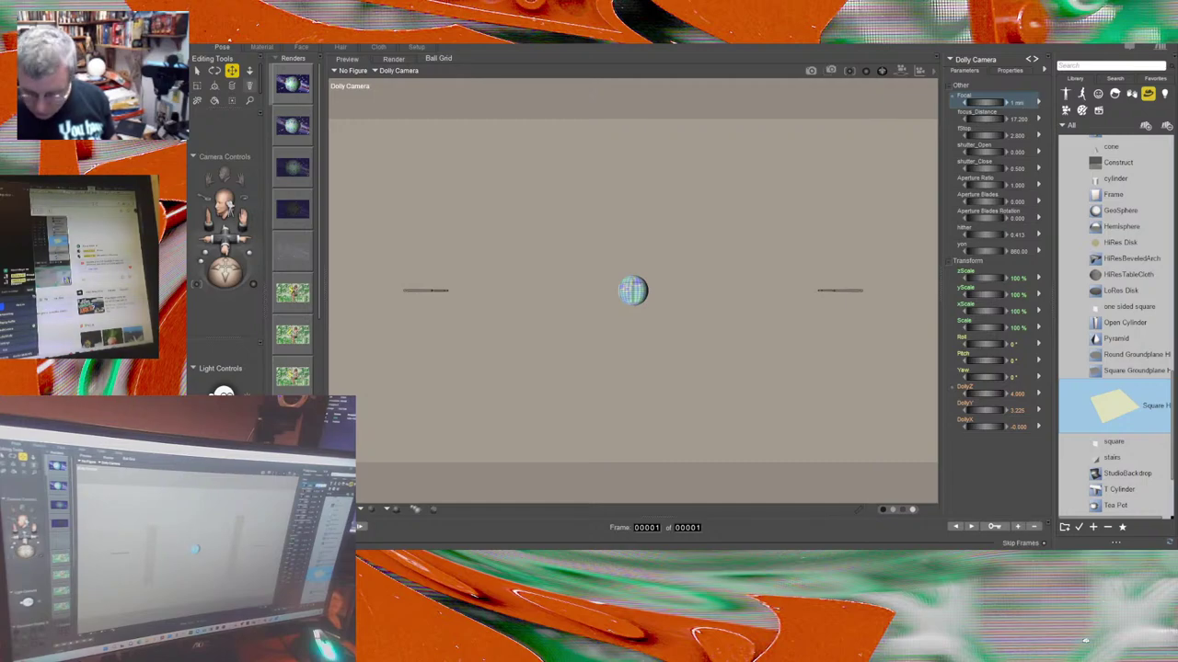
pyautogui.moveTo(985, 103); pyautogui.dragTo(1022, 108)
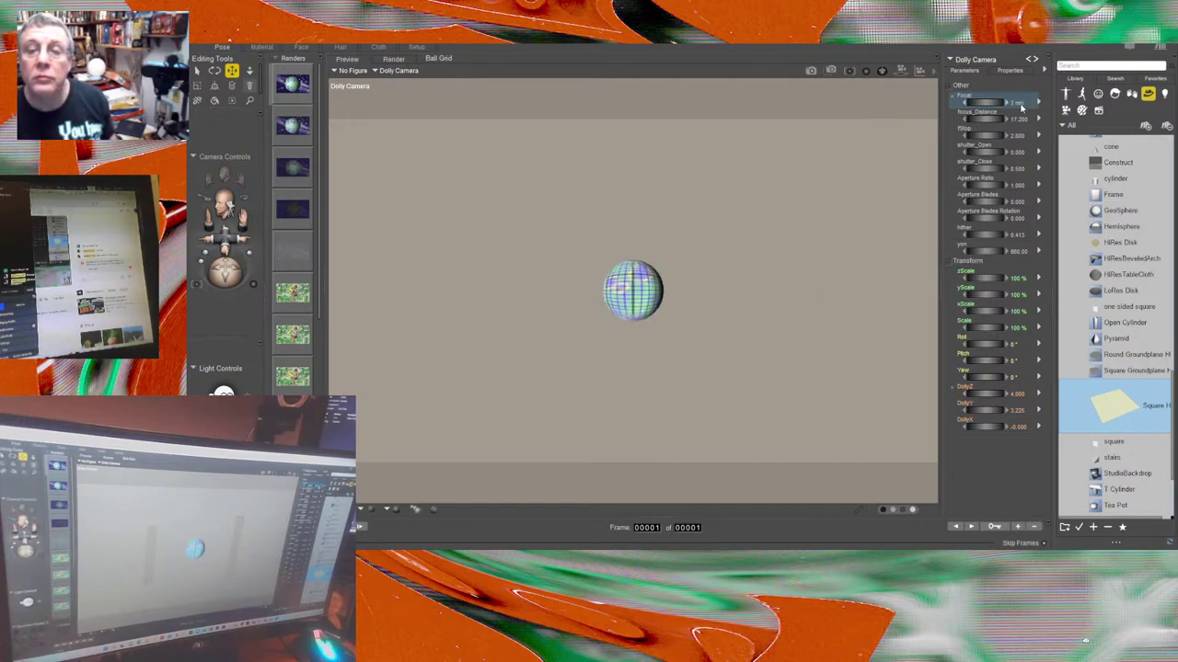
pyautogui.click(1018, 103)
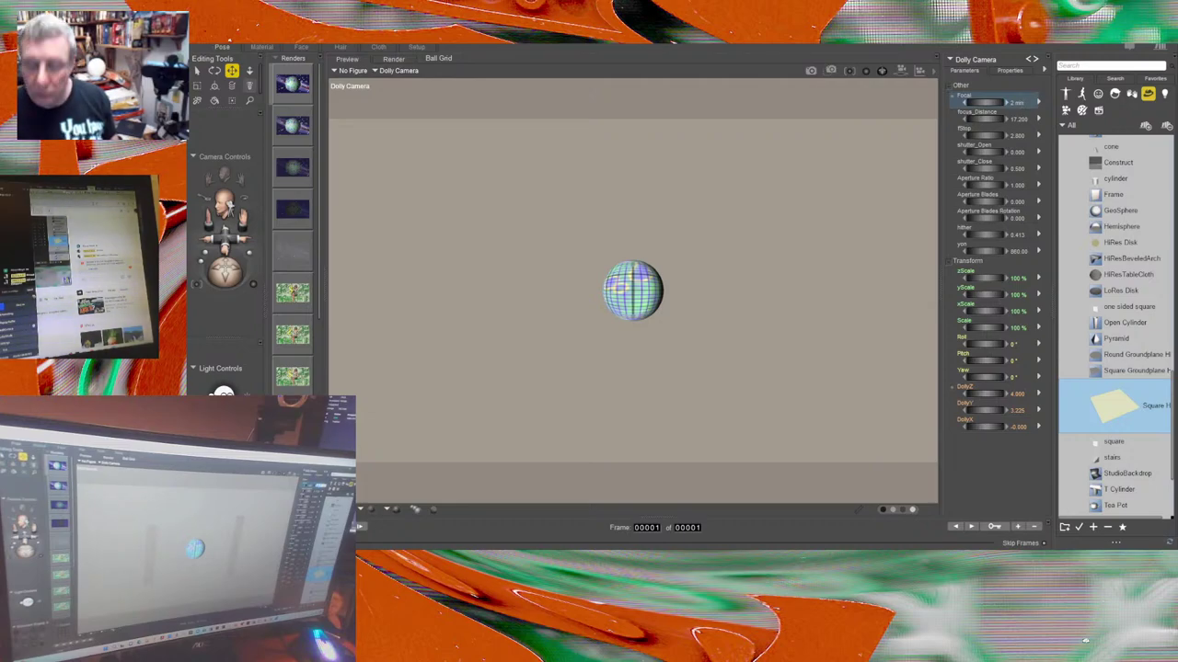
pyautogui.moveTo(994, 102); pyautogui.dragTo(1020, 108)
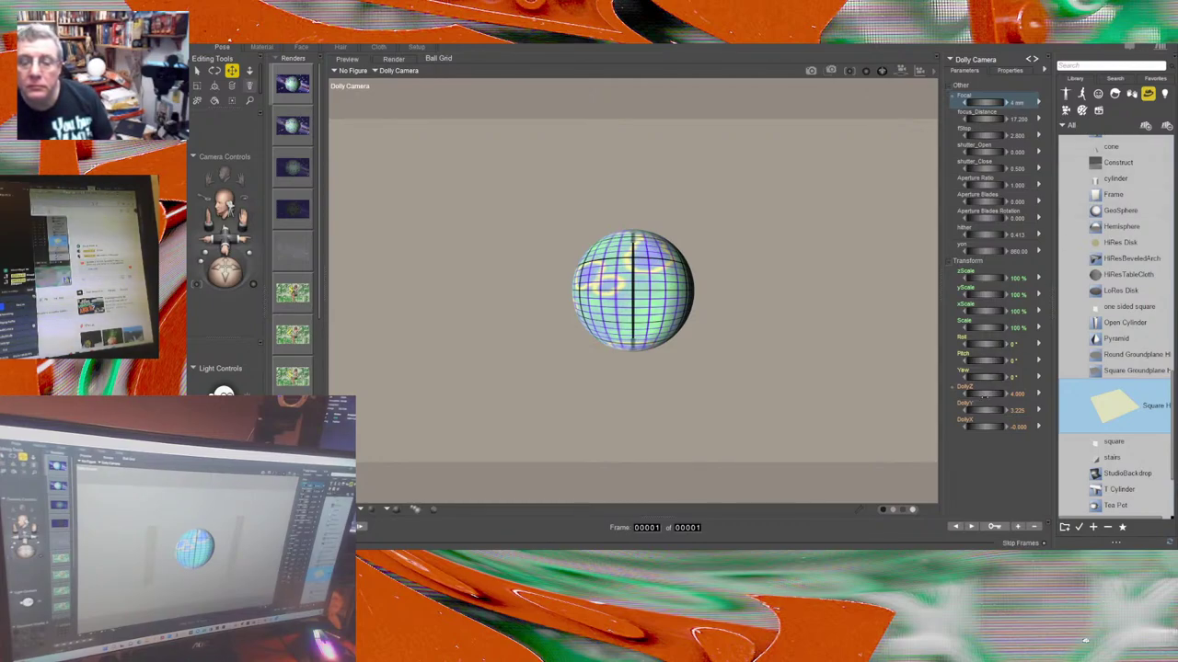
pyautogui.moveTo(984, 393); pyautogui.dragTo(948, 394)
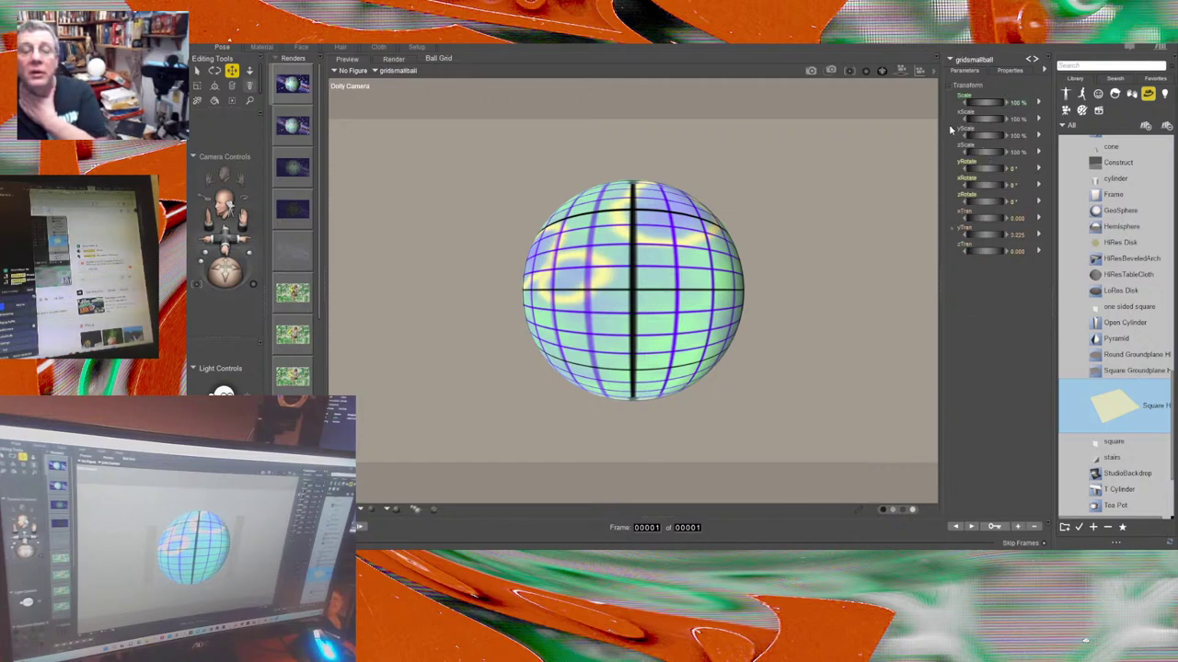
# Scale gridsmallball to 1000% and reselect the Dolly Camera.
pyautogui.click(1014, 105)
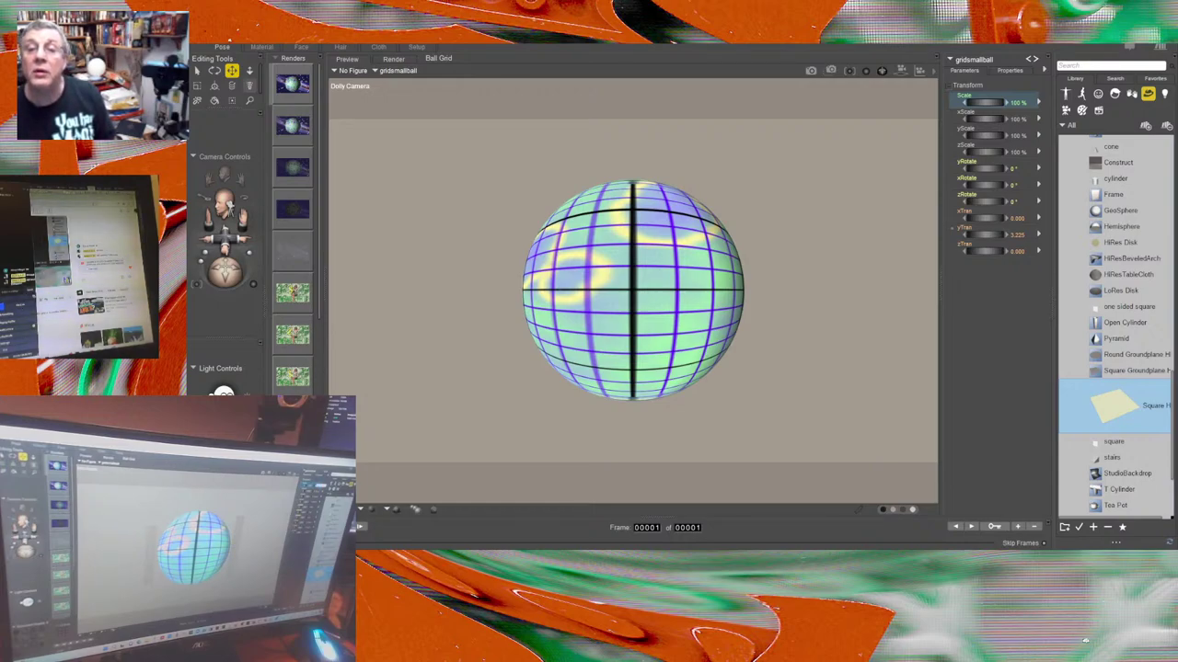
pyautogui.write('1000')
pyautogui.press('Return')
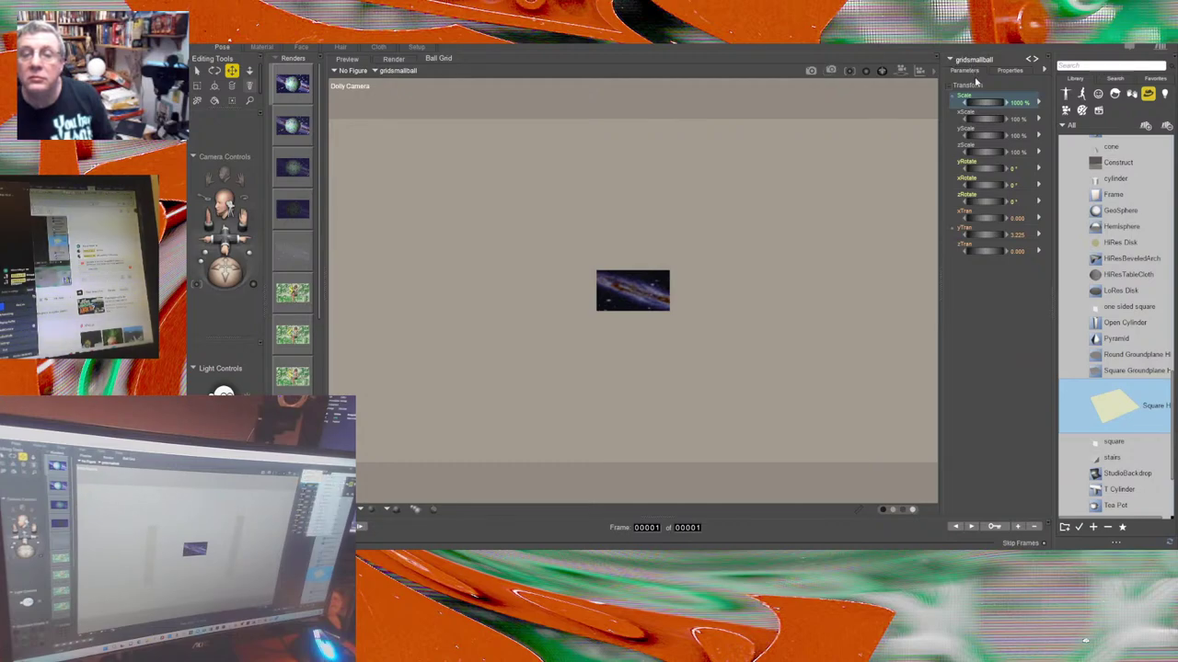
pyautogui.click(1064, 112)
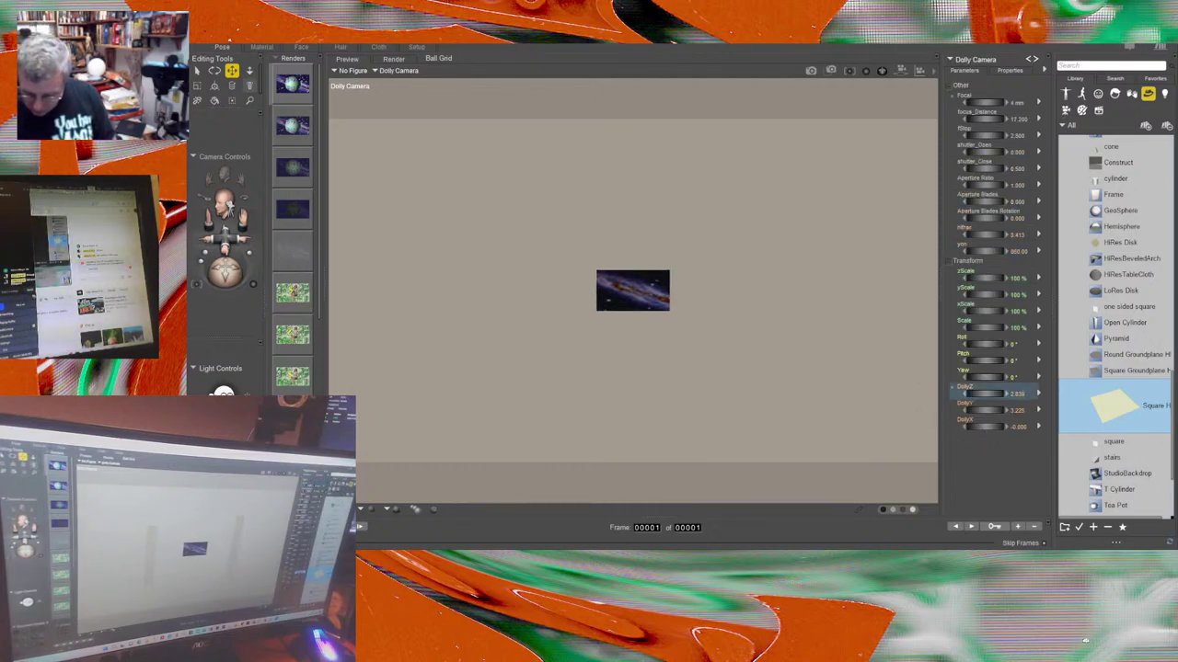
# Fine-tune the camera's DollyZ to about 21.8 and set its hither clipping to 0.000.
pyautogui.moveTo(1012, 394); pyautogui.dragTo(1023, 396)
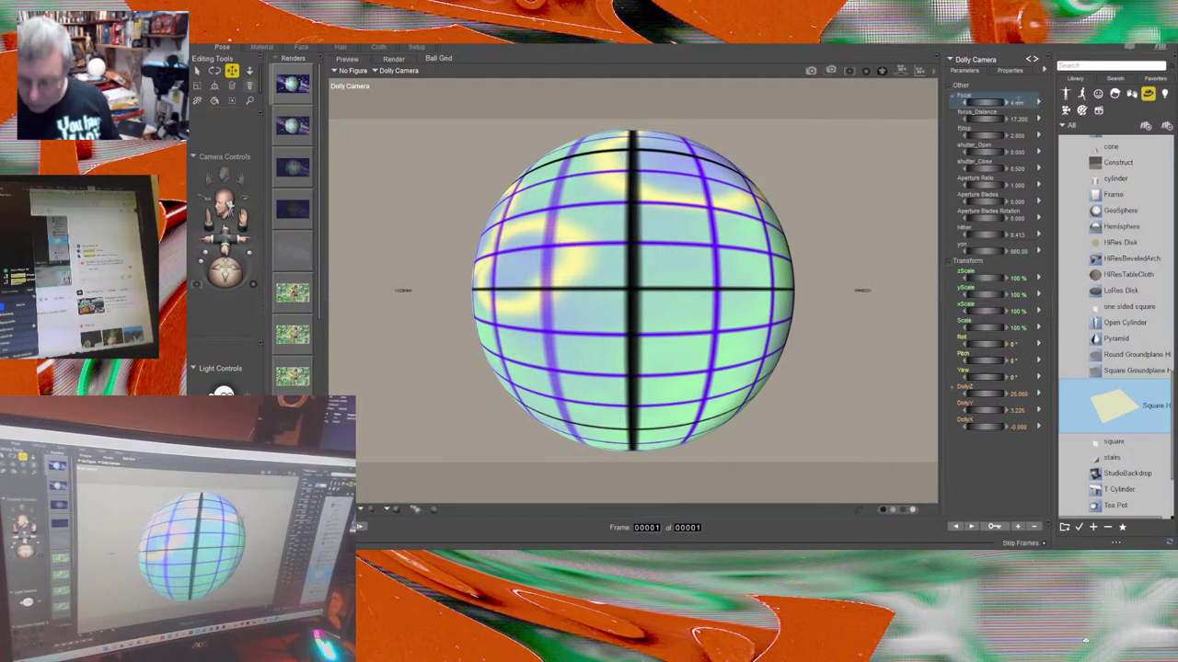
pyautogui.moveTo(1012, 103); pyautogui.dragTo(1017, 104)
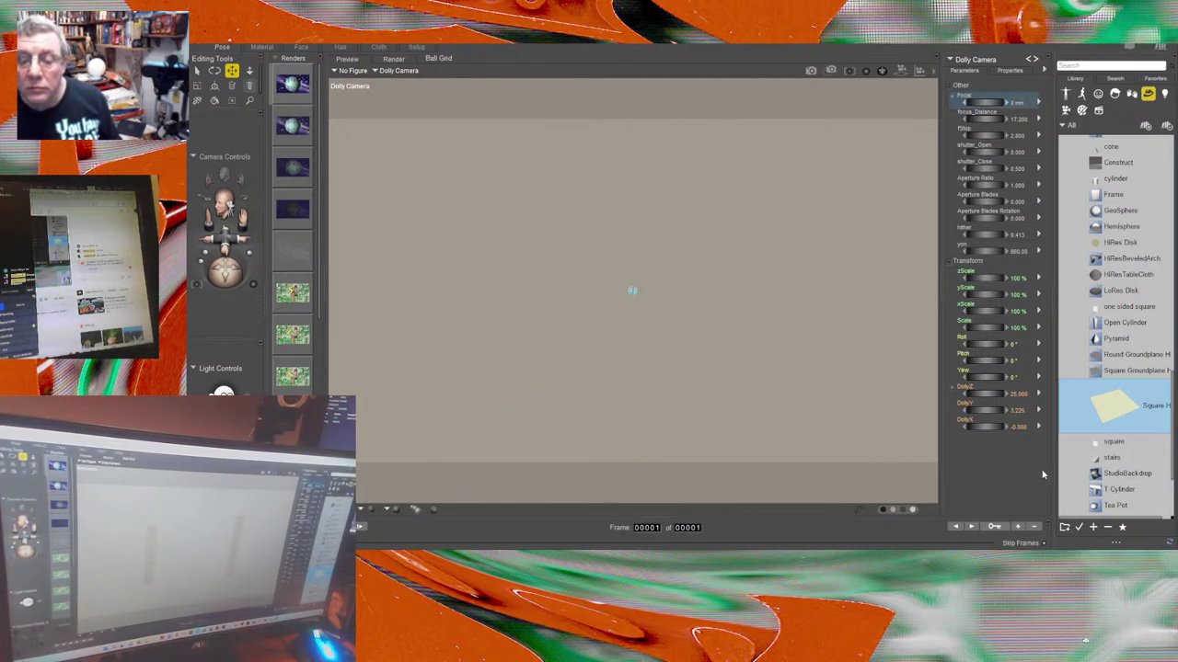
pyautogui.click(990, 394)
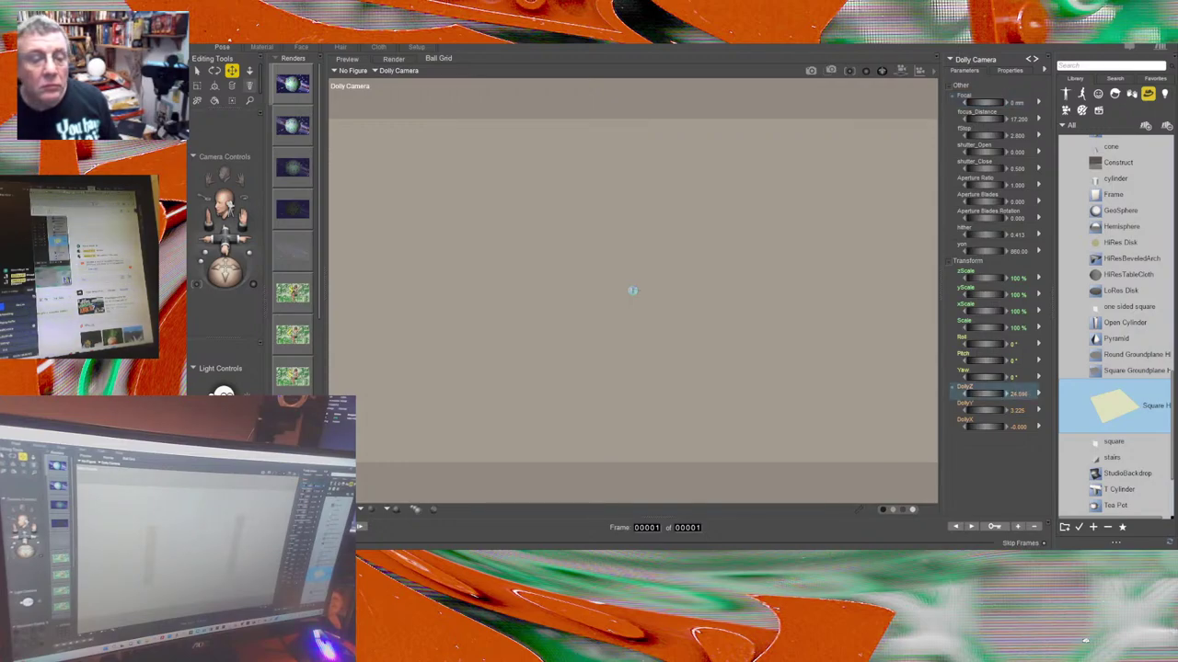
pyautogui.scroll(3, 632, 290)
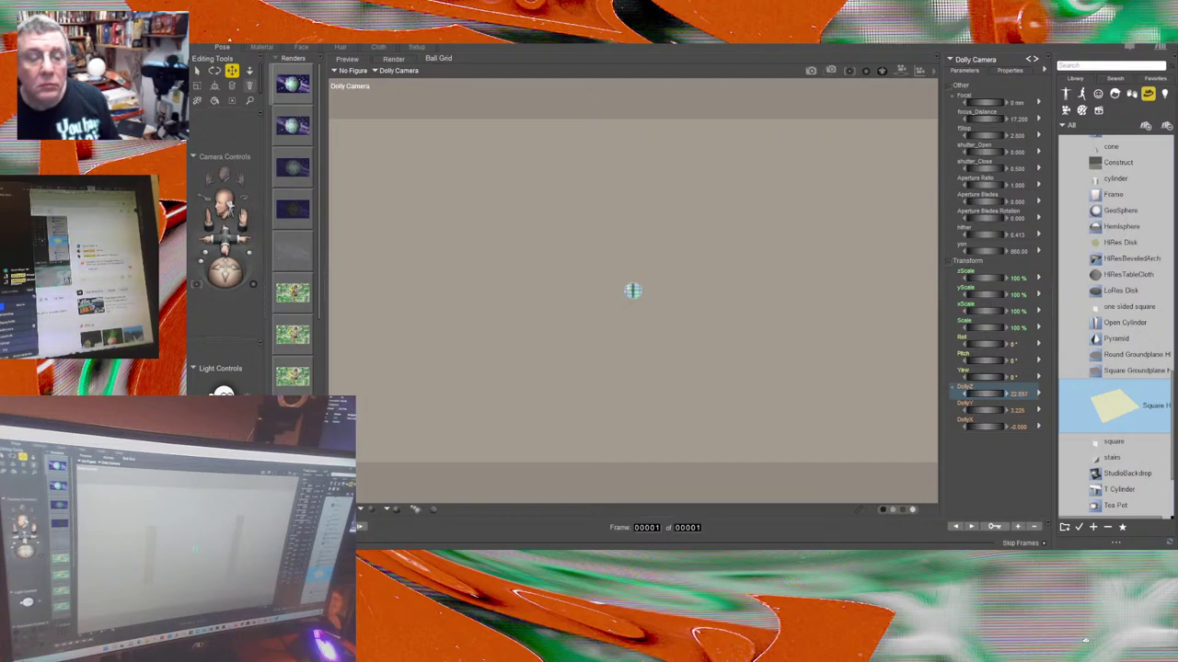
pyautogui.scroll(2, 632, 291)
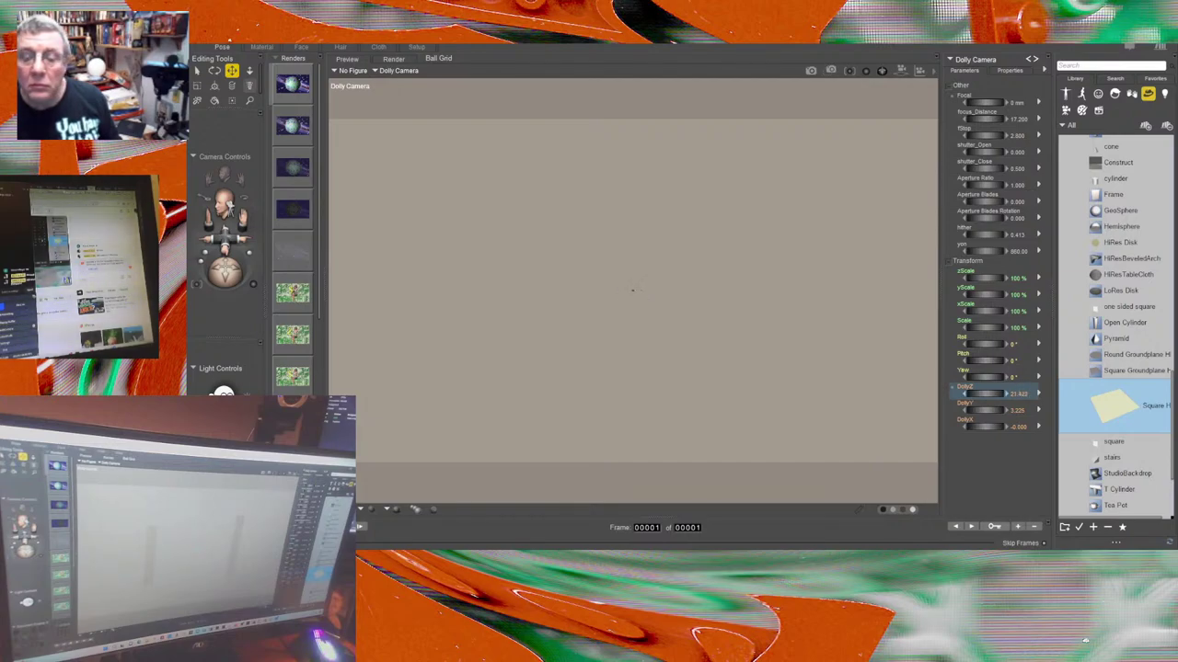
pyautogui.scroll(-2, 632, 291)
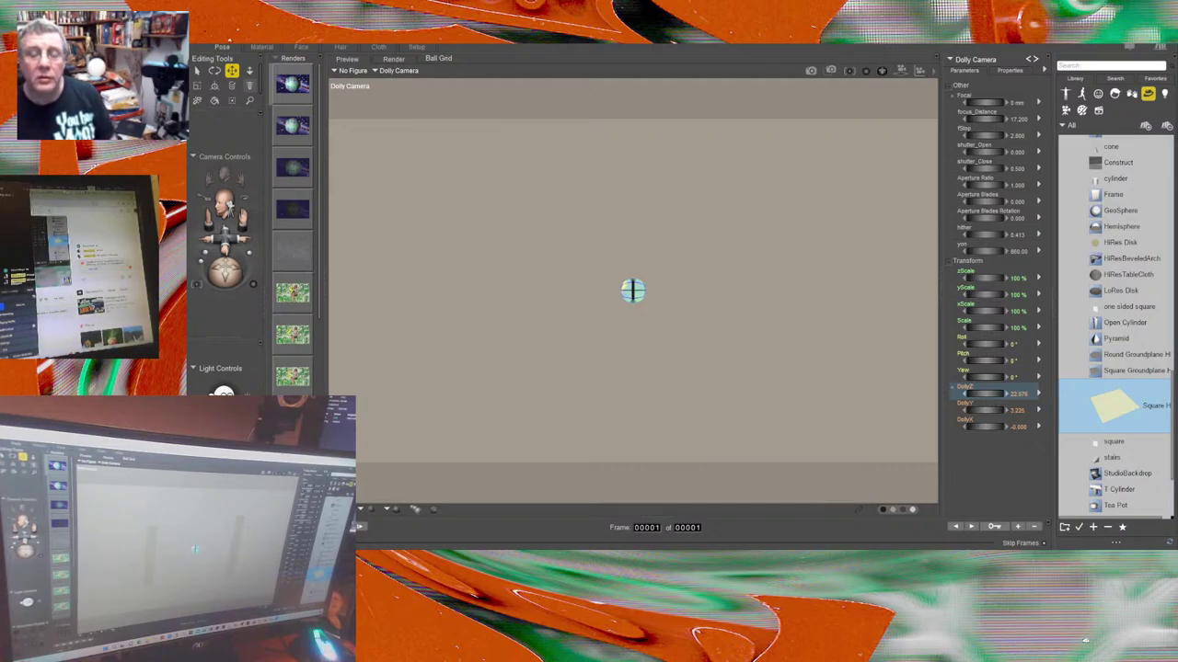
pyautogui.scroll(2, 633, 291)
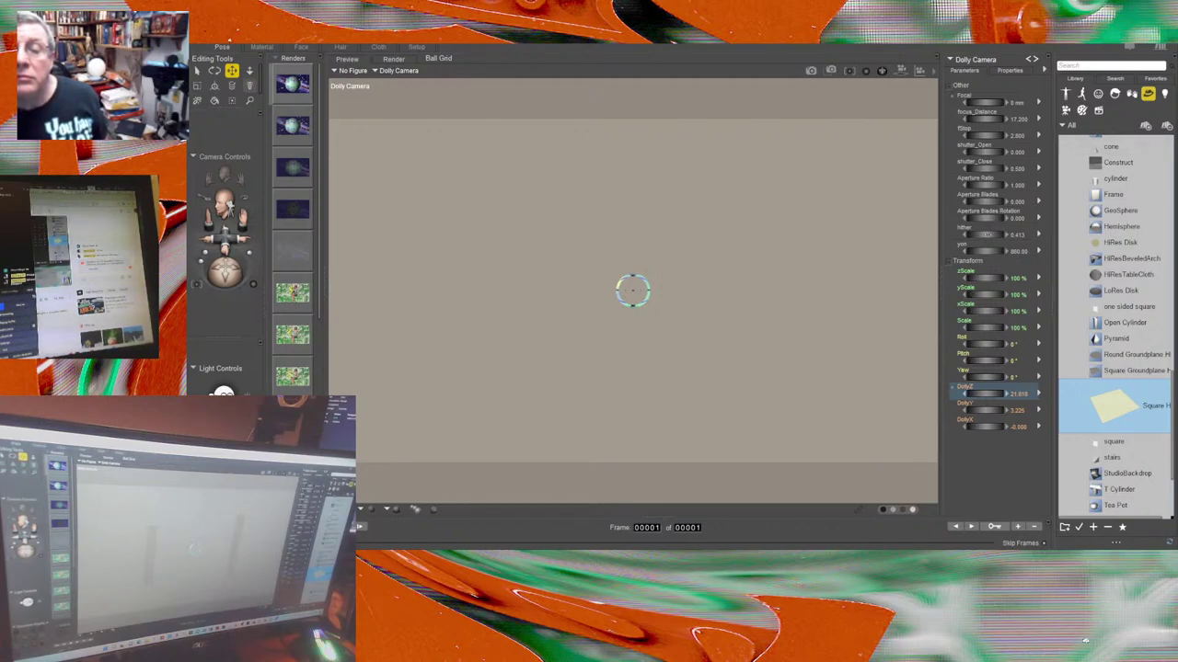
pyautogui.moveTo(987, 234); pyautogui.dragTo(974, 234)
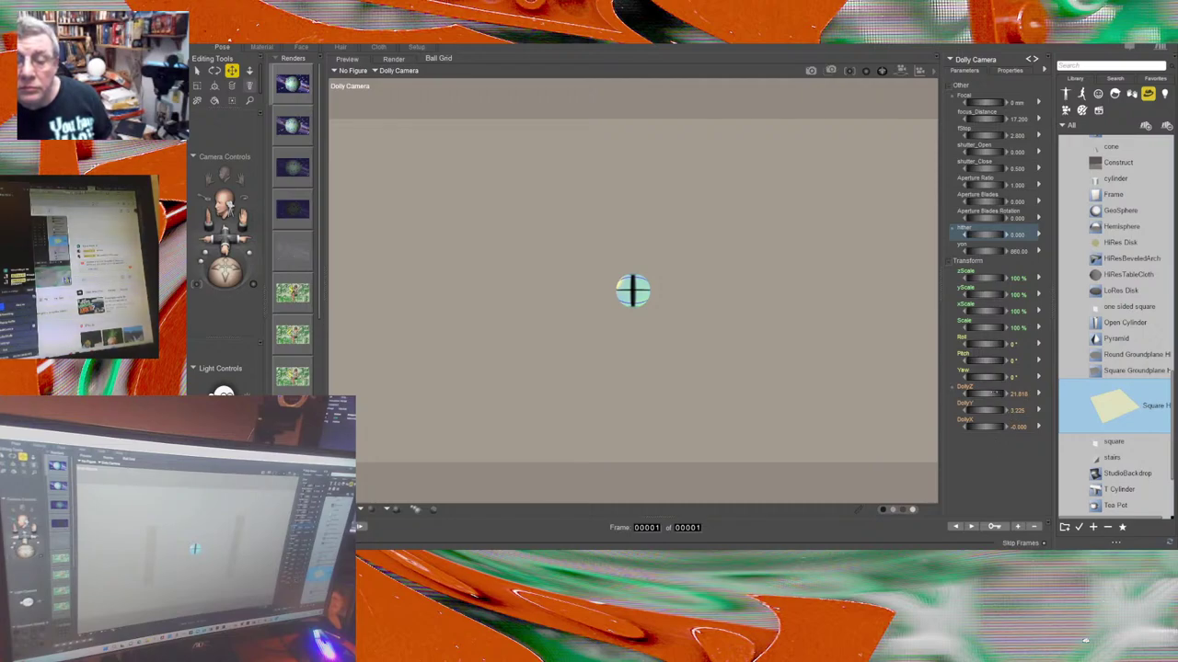
# Move the Dolly Camera in to a DollyZ of about 21.534.
pyautogui.click(994, 394)
pyautogui.moveTo(993, 394); pyautogui.dragTo(992, 394)
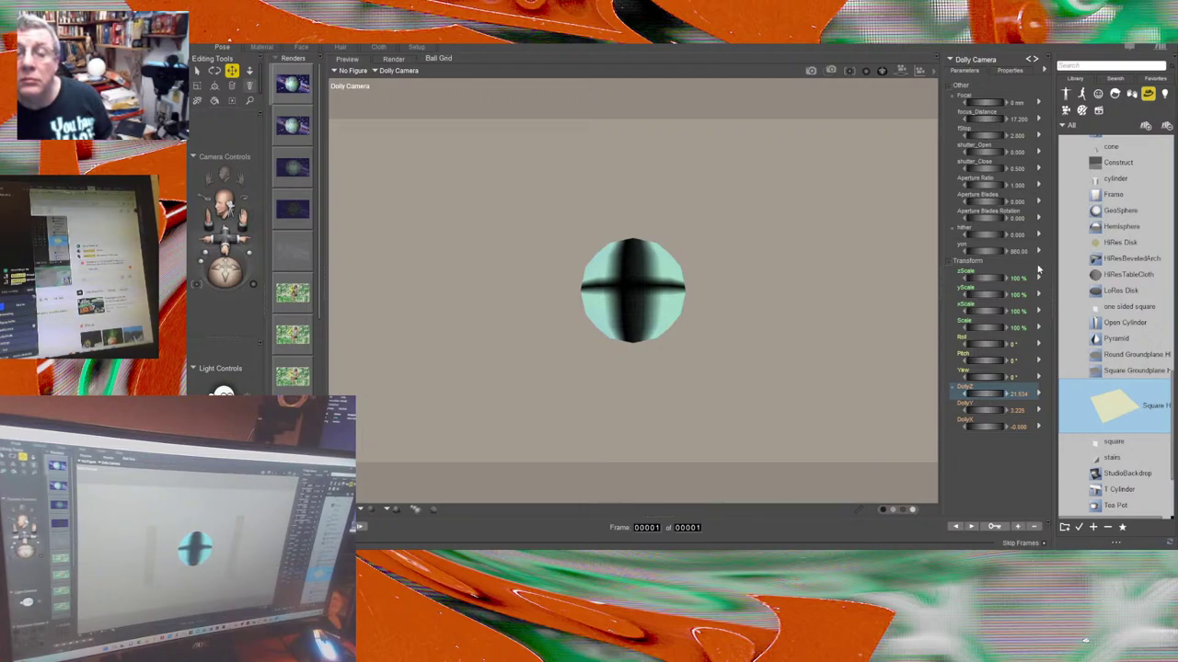
pyautogui.click(1012, 251)
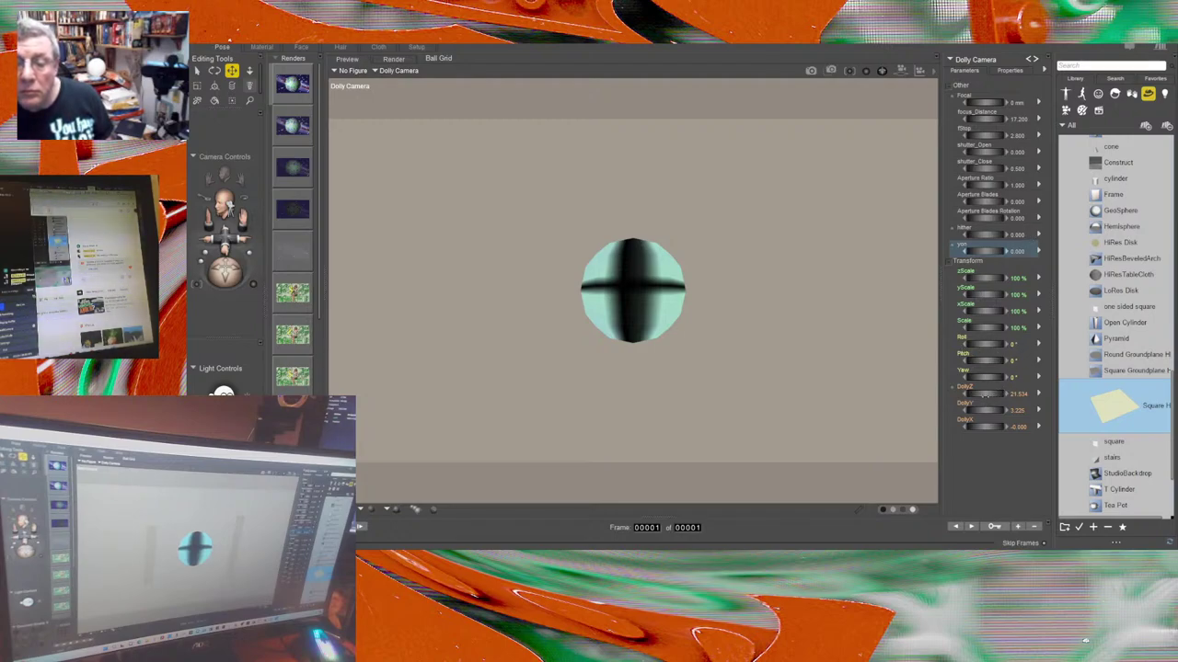
pyautogui.click(984, 394)
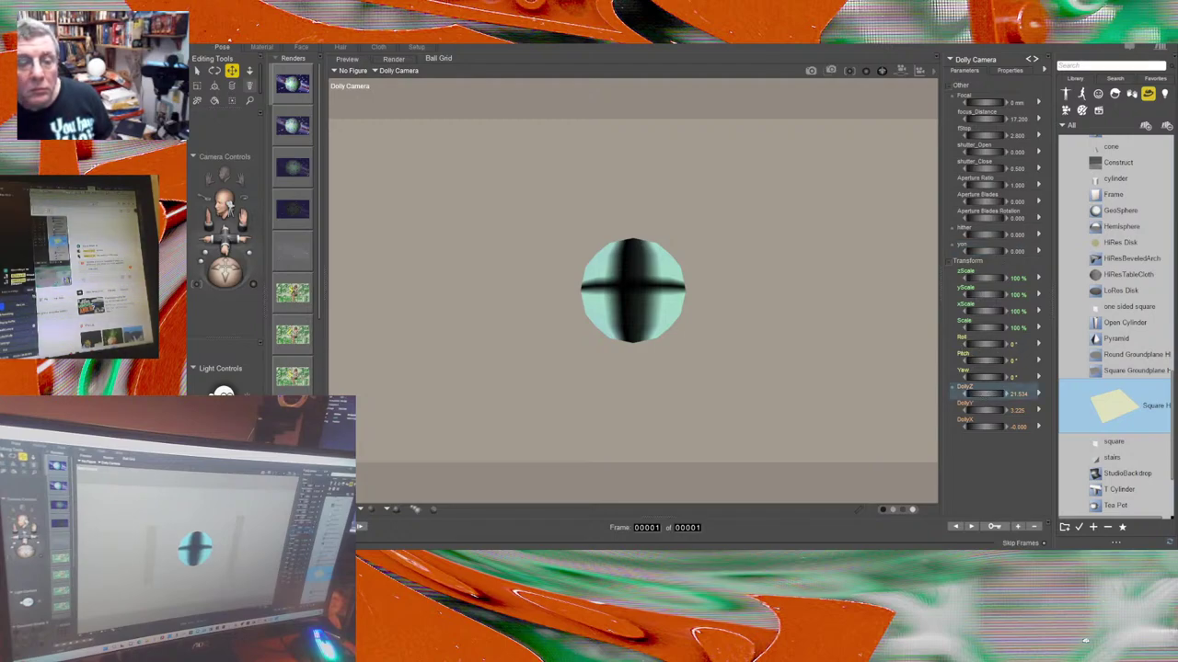
pyautogui.moveTo(985, 394); pyautogui.dragTo(986, 394)
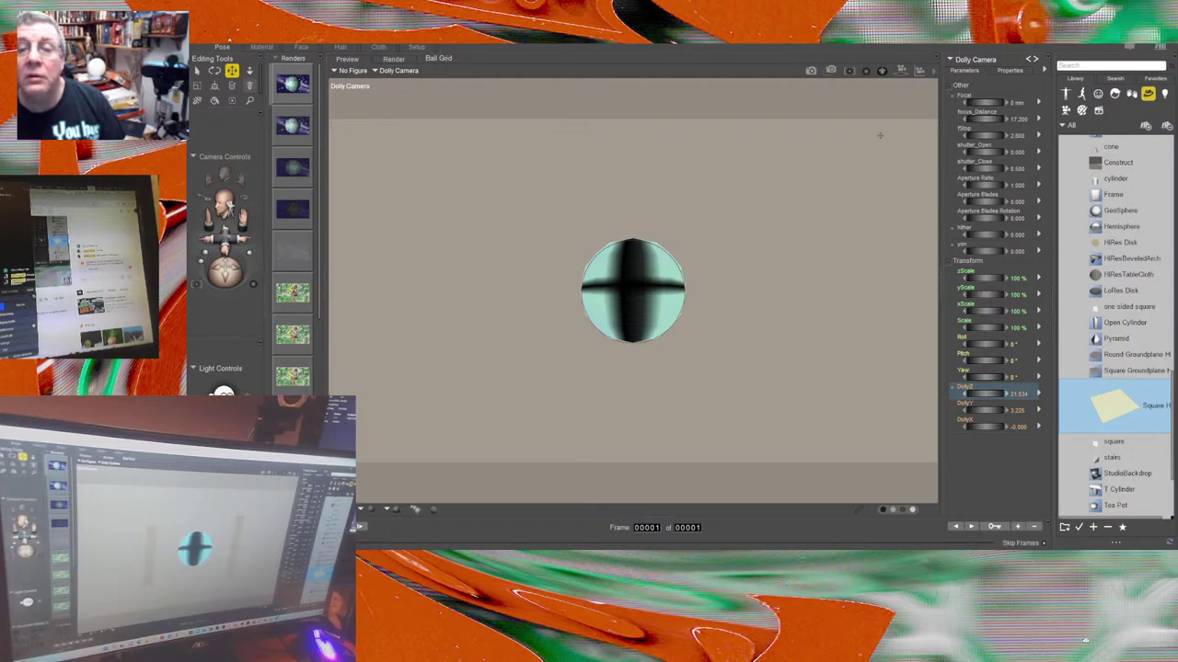
# Increase the Dolly Camera's focal length to enlarge the sphere, then view its Properties.
pyautogui.click(1014, 104)
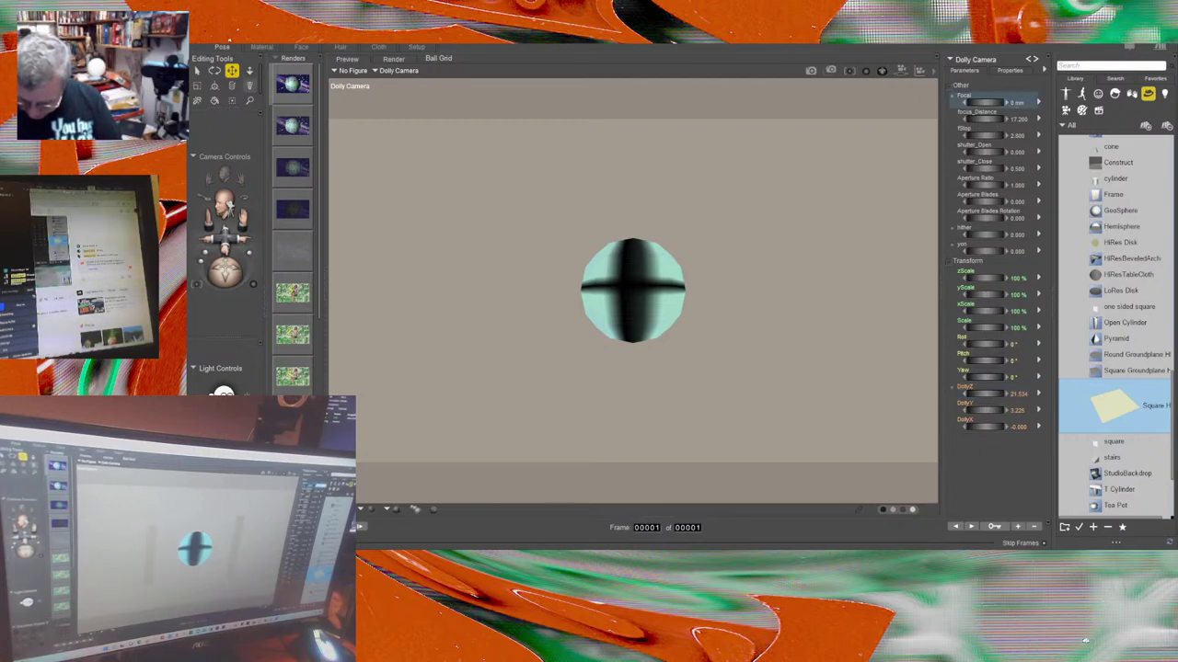
pyautogui.press('Return')
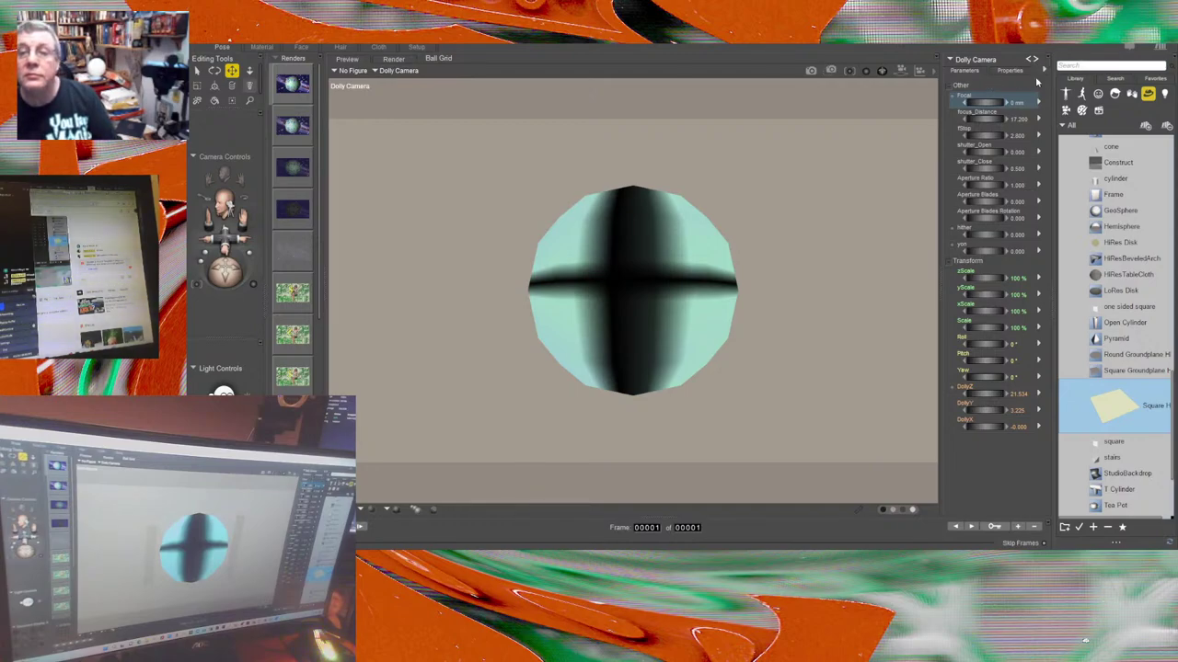
pyautogui.click(1009, 70)
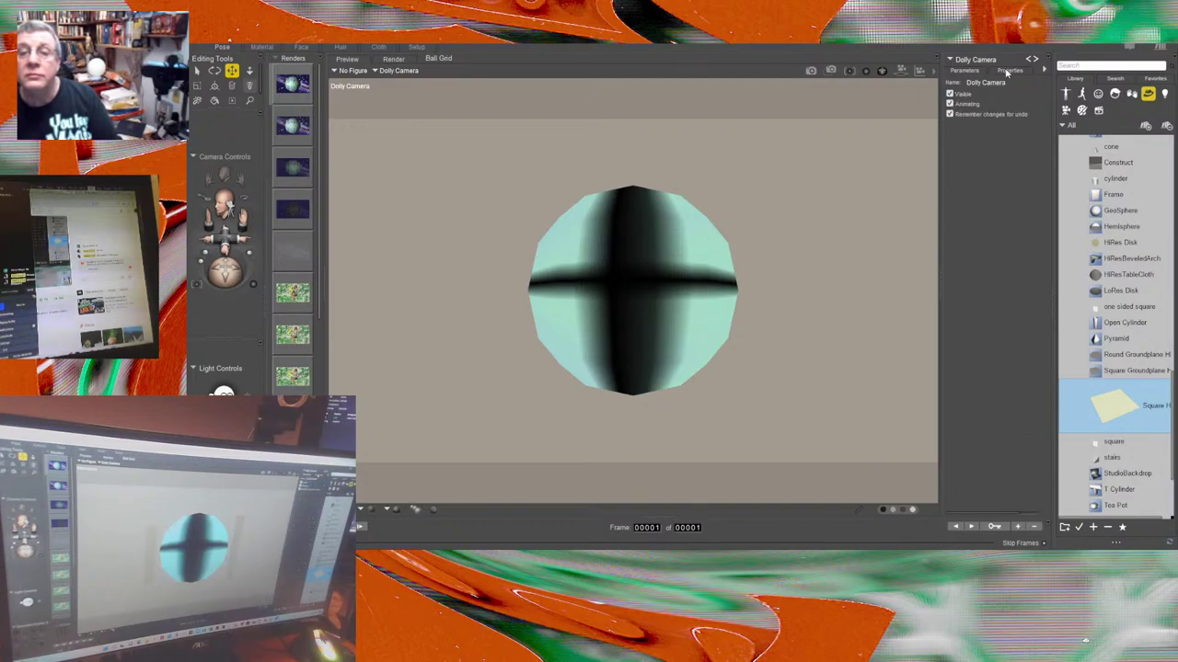
# Drag ClothPlane_1's Scale up to roughly 8000% so the galaxy fills the background.
pyautogui.click(957, 71)
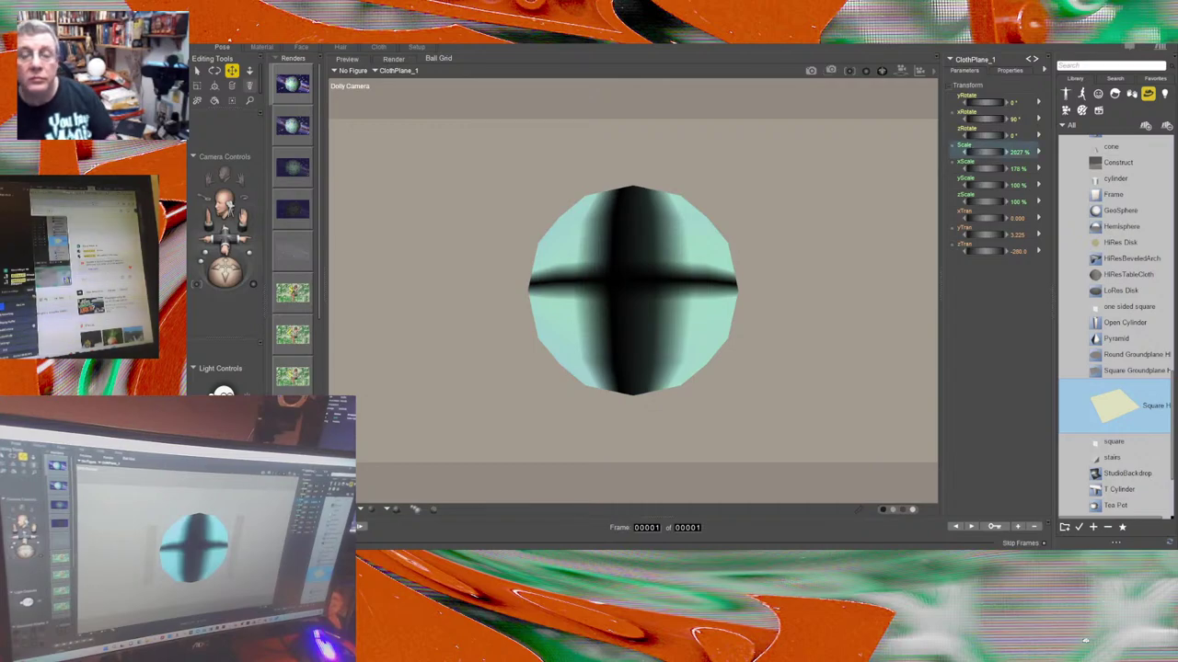
pyautogui.moveTo(989, 152); pyautogui.dragTo(996, 152)
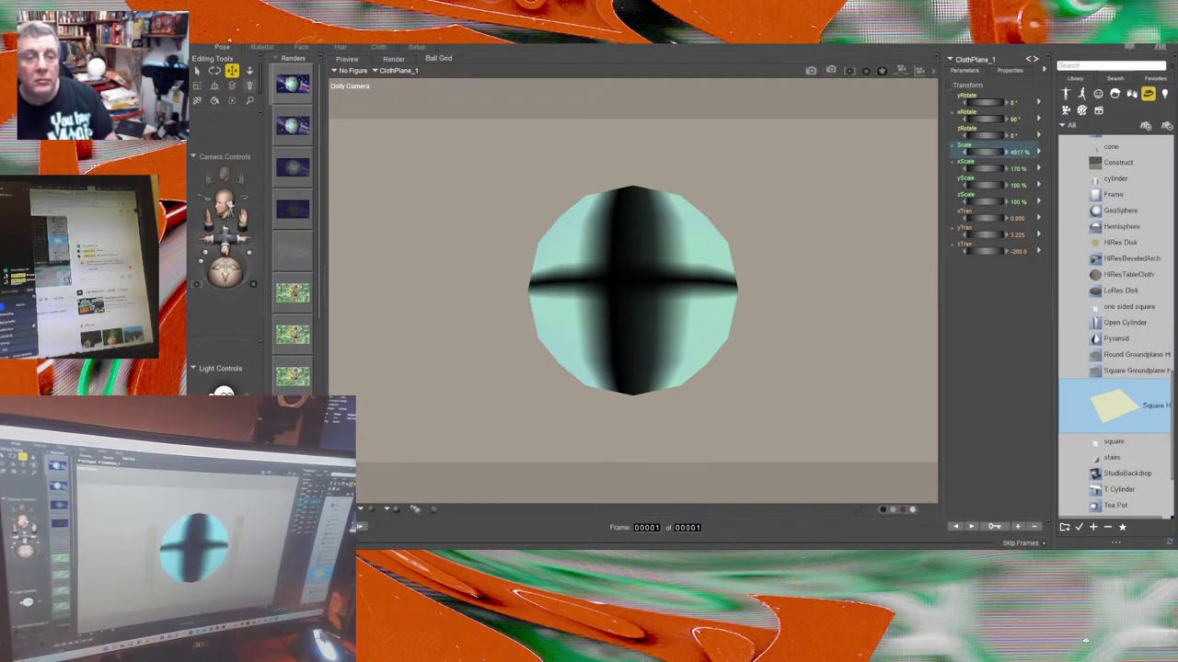
pyautogui.moveTo(995, 152); pyautogui.dragTo(999, 152)
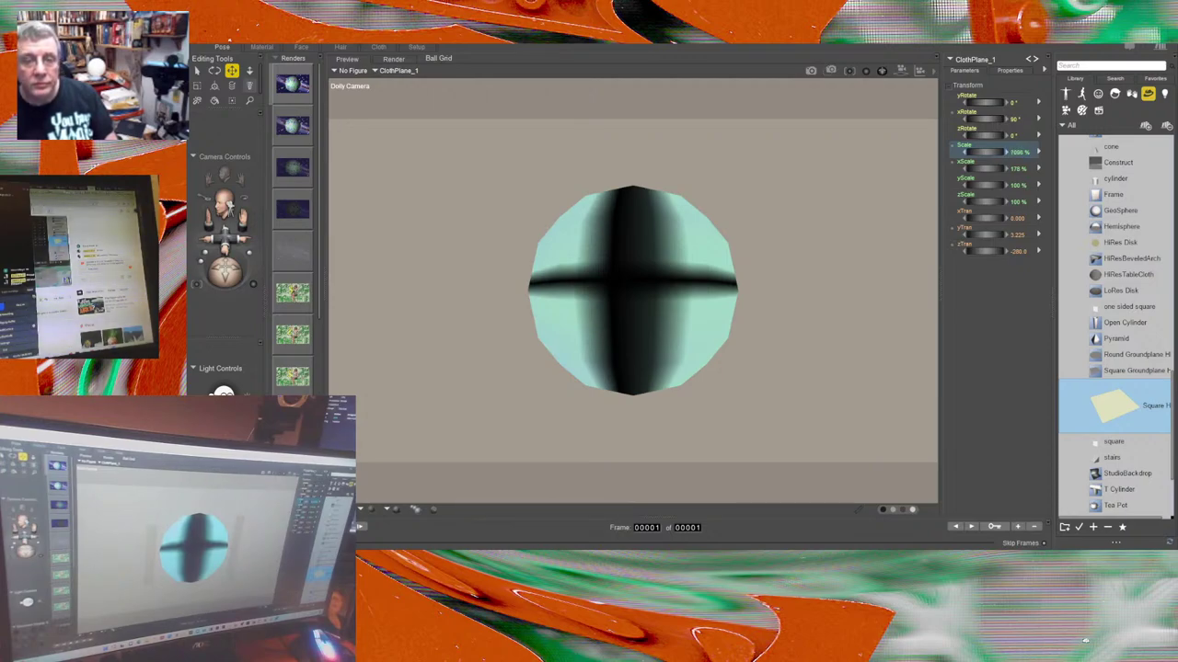
pyautogui.moveTo(999, 151); pyautogui.dragTo(1002, 152)
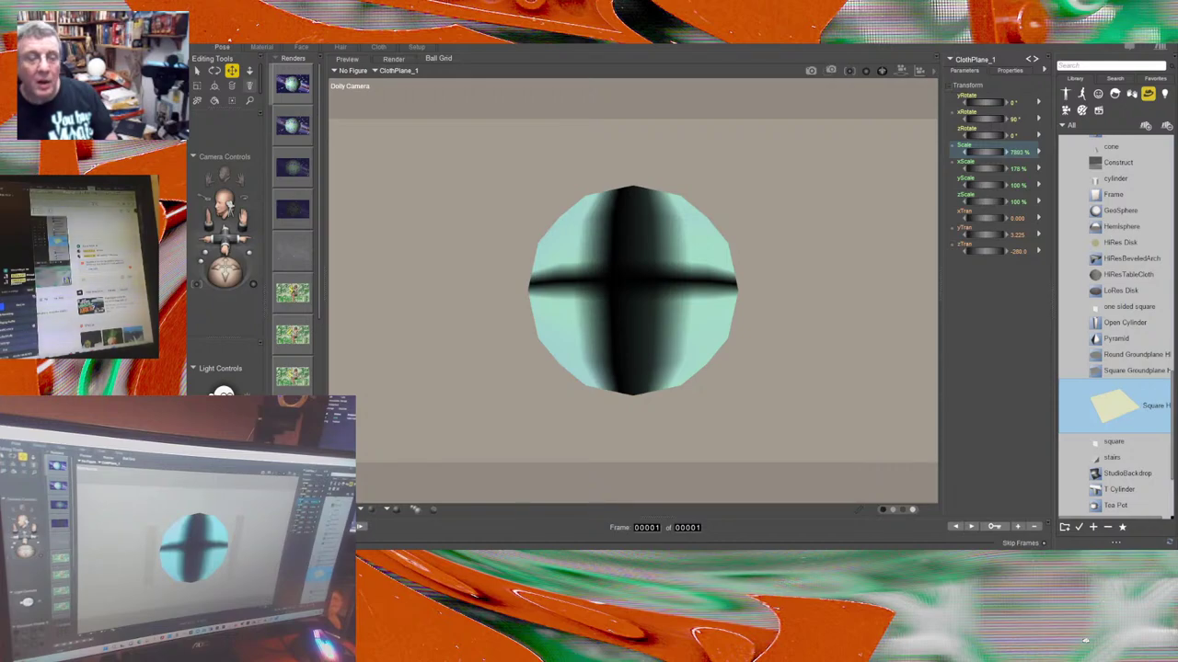
pyautogui.moveTo(1002, 152); pyautogui.dragTo(1004, 152)
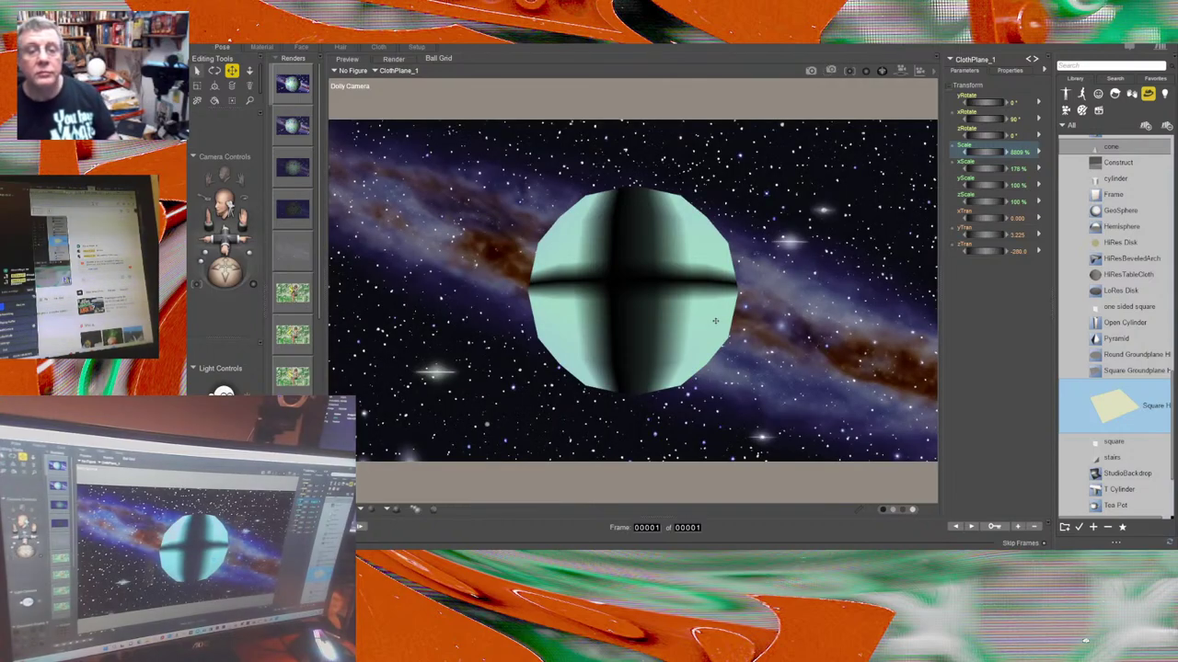
# Run a 3840 x 2160 FireFly render of the sphere before the galaxy backdrop.
pyautogui.click(810, 72)
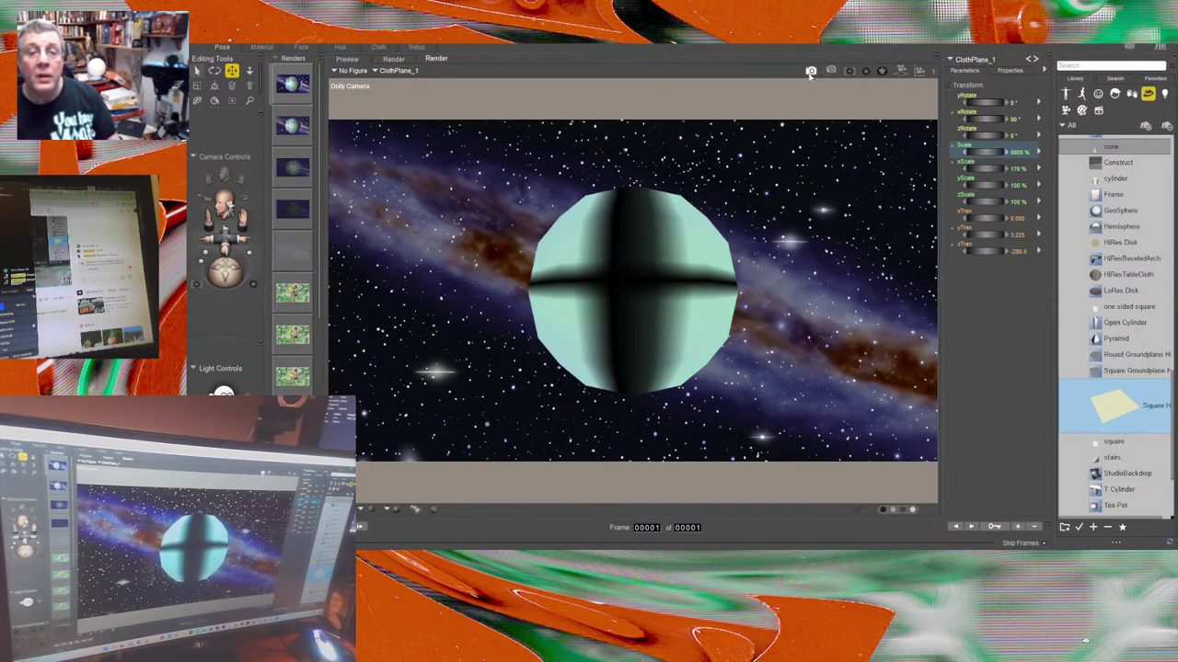
pyautogui.click(809, 72)
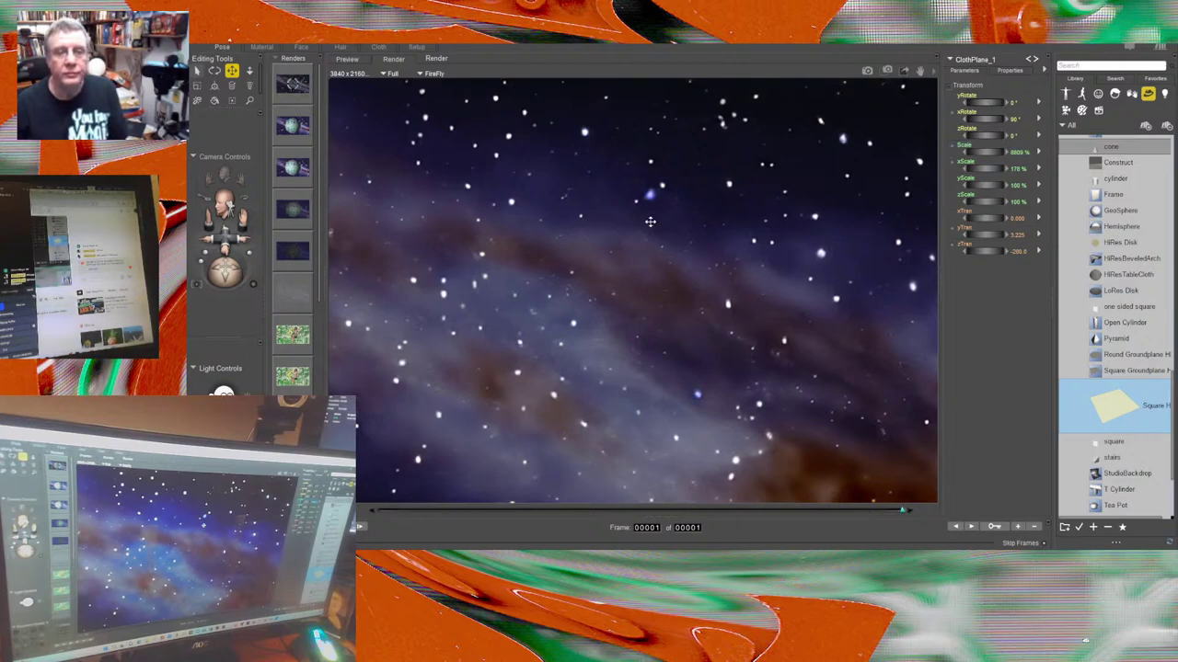
# Inspect the finished render, then switch back to the live Preview of the sphere scene.
pyautogui.moveTo(867, 336); pyautogui.dragTo(502, 214)
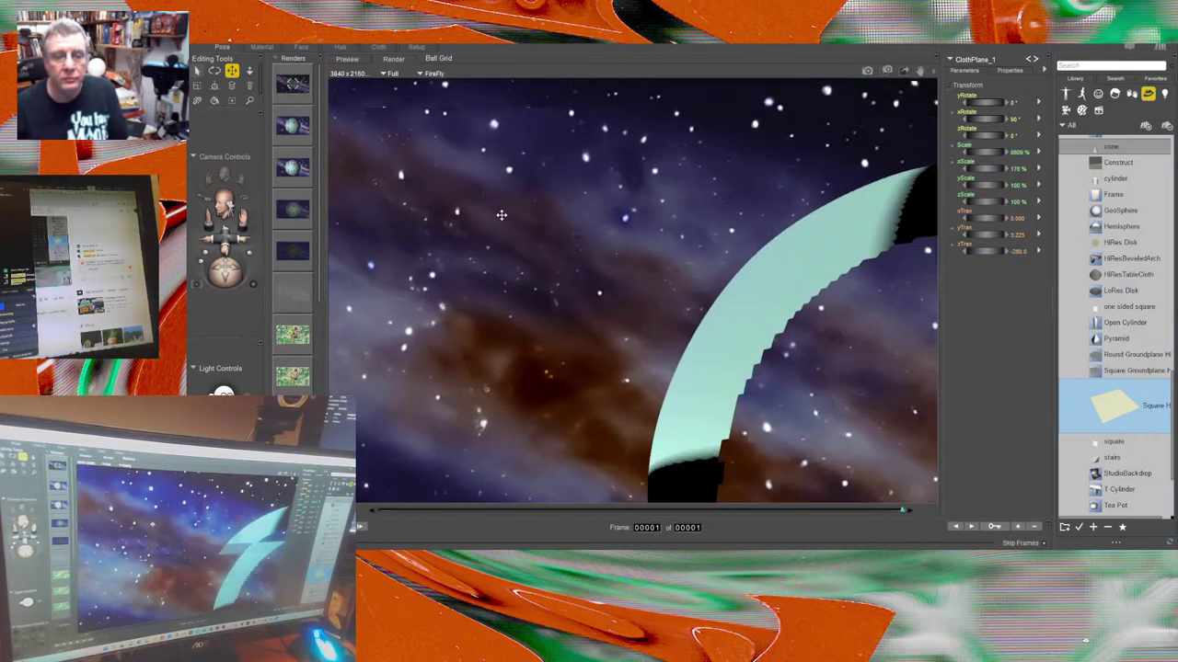
pyautogui.moveTo(831, 336); pyautogui.dragTo(575, 218)
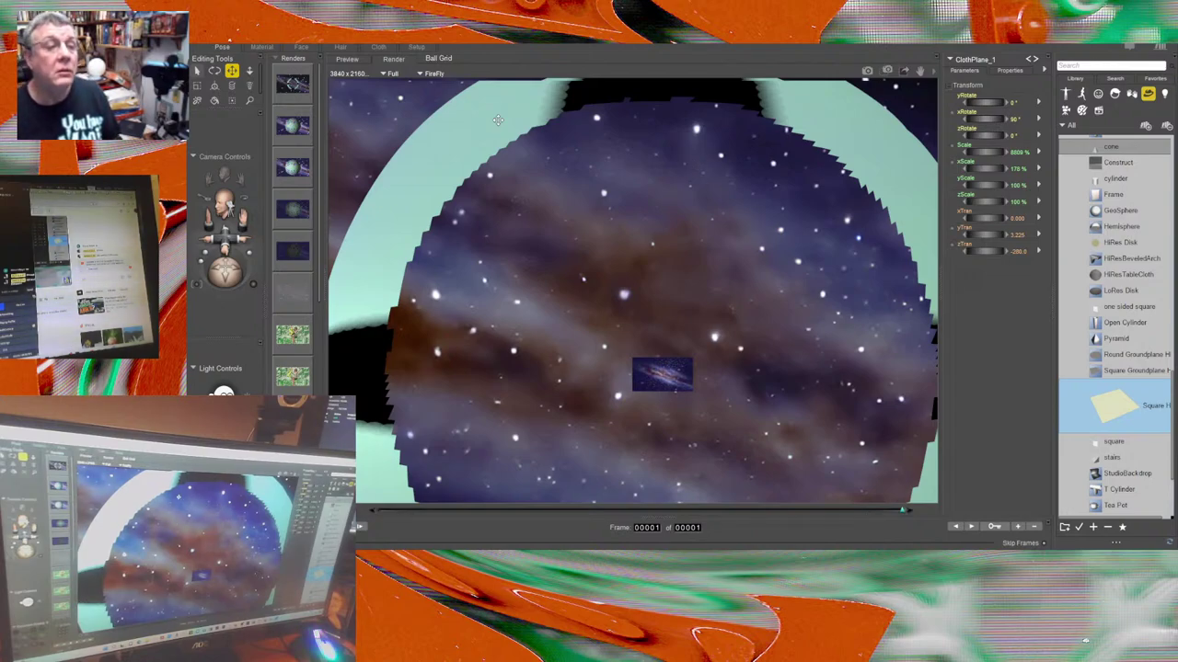
pyautogui.click(345, 59)
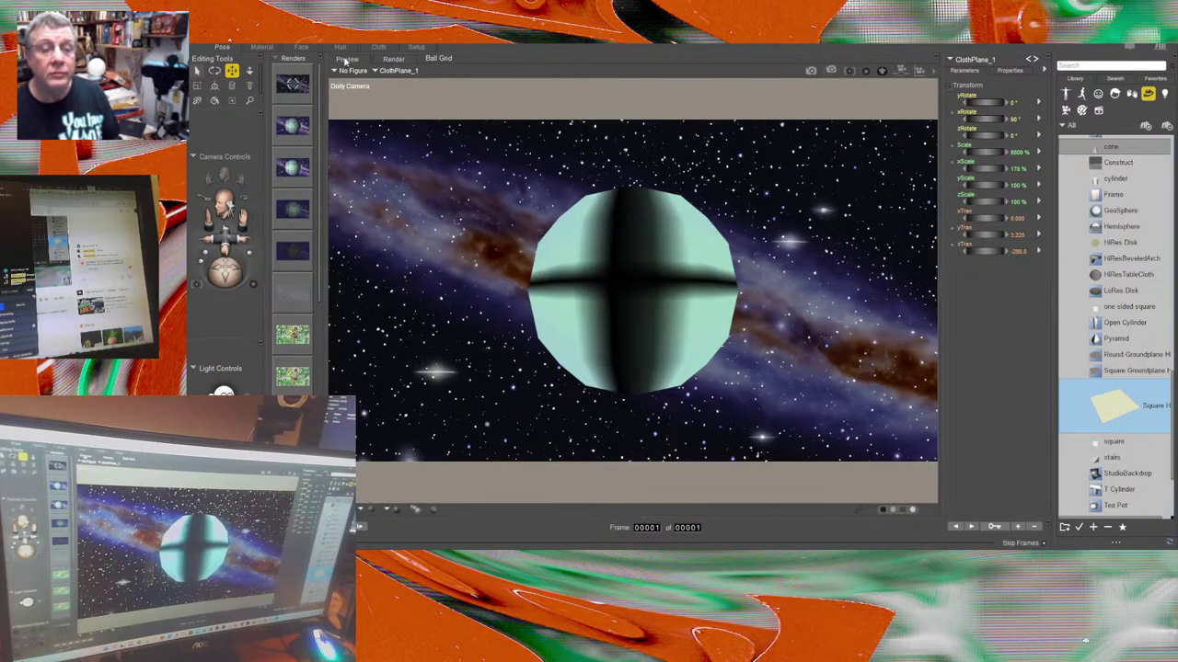